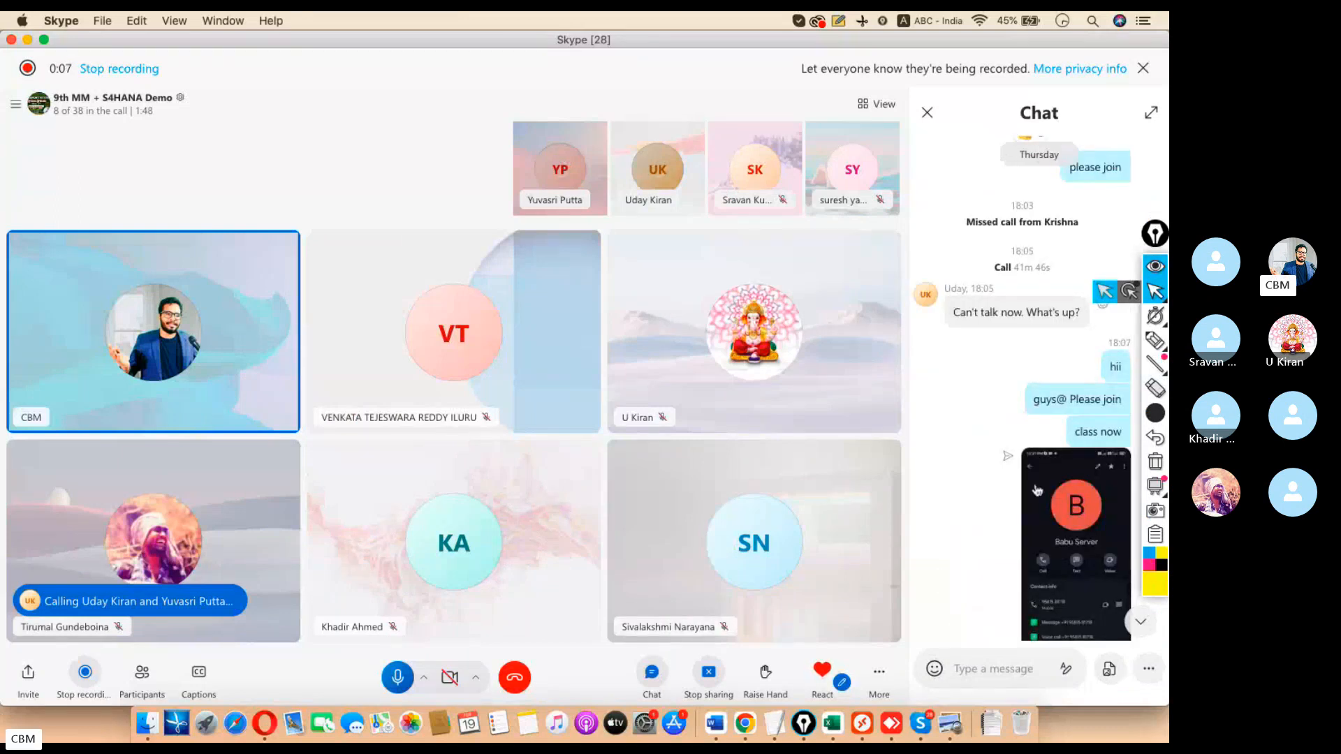
# Forward the phone screenshot from the chat to the 9th MM + S4HANA Demo group.
pyautogui.rightClick(1055, 496)
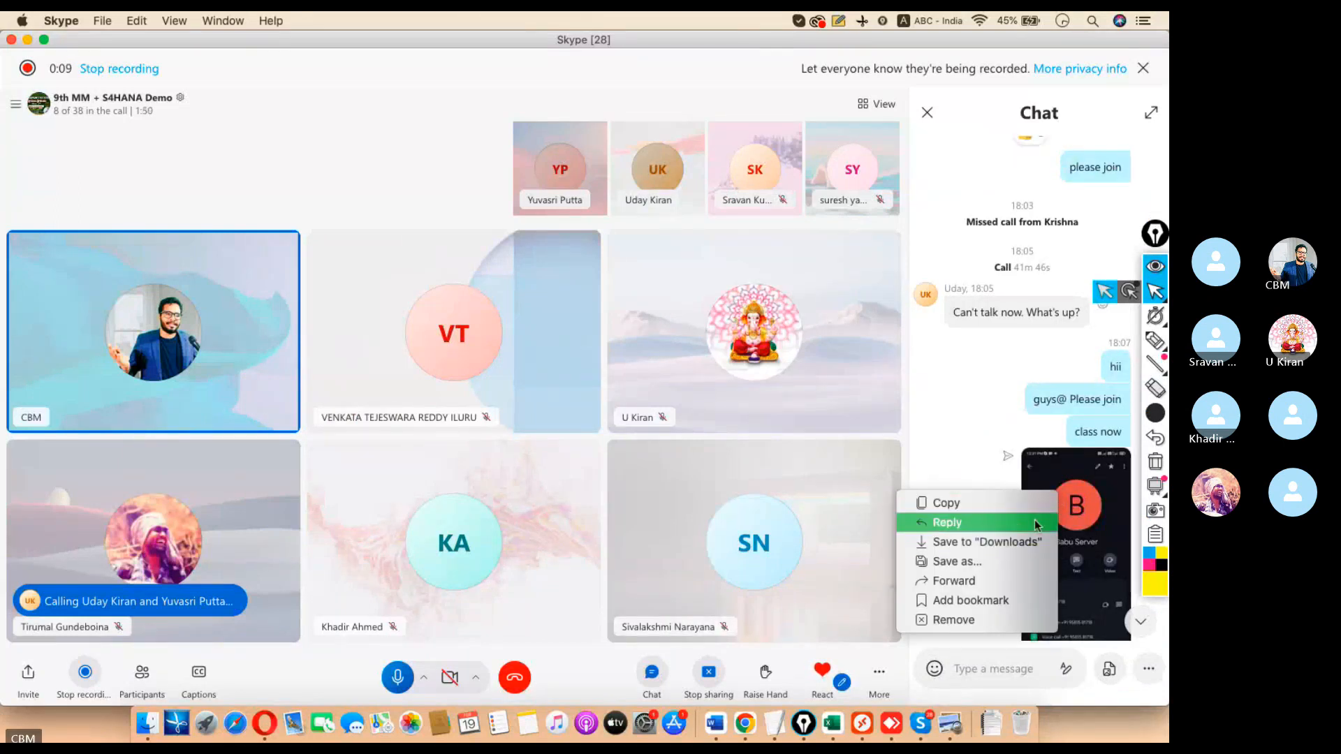
pyautogui.click(1006, 458)
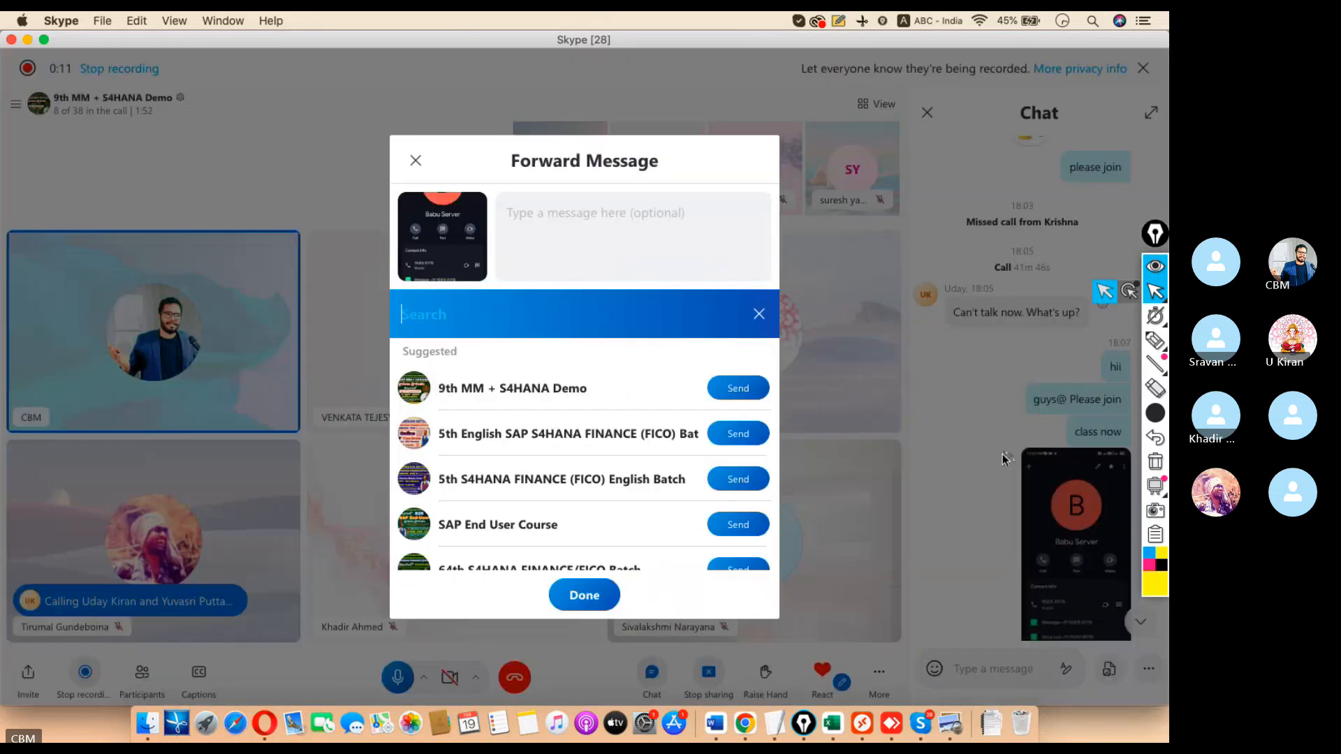
pyautogui.click(732, 388)
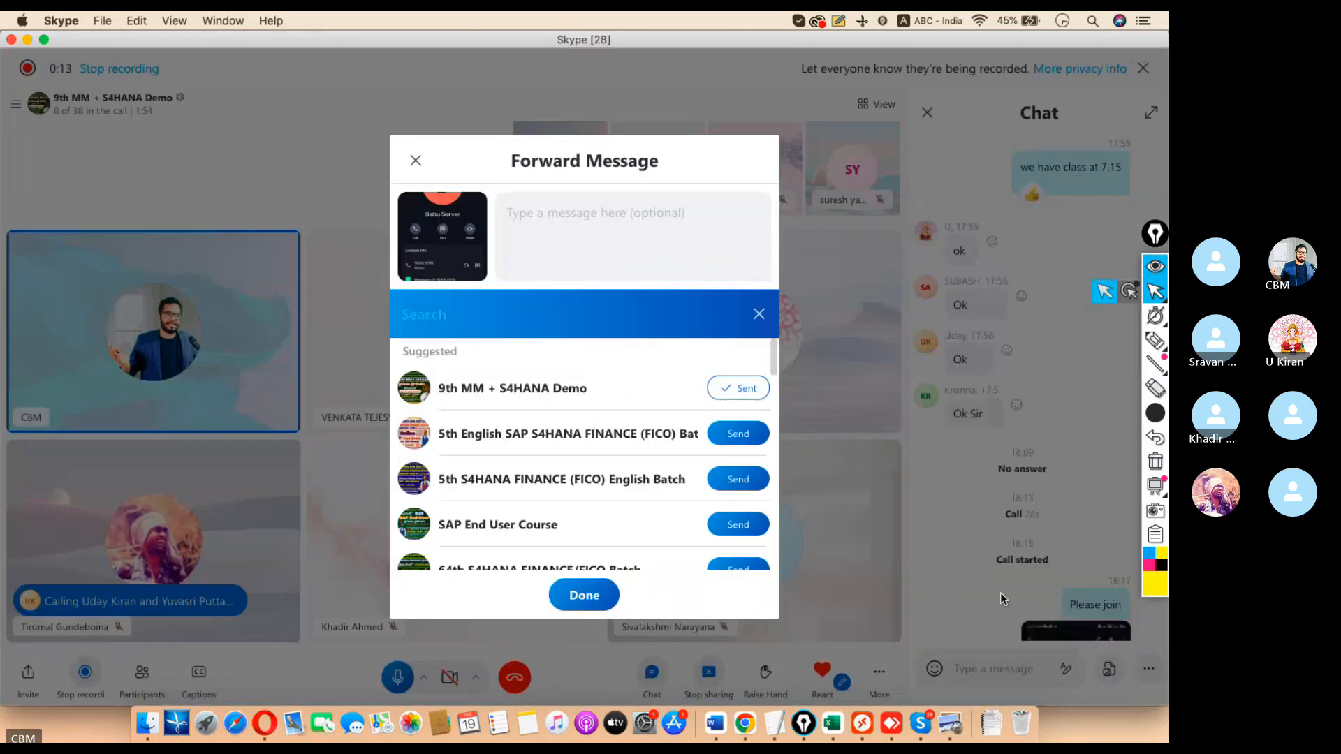
pyautogui.click(584, 607)
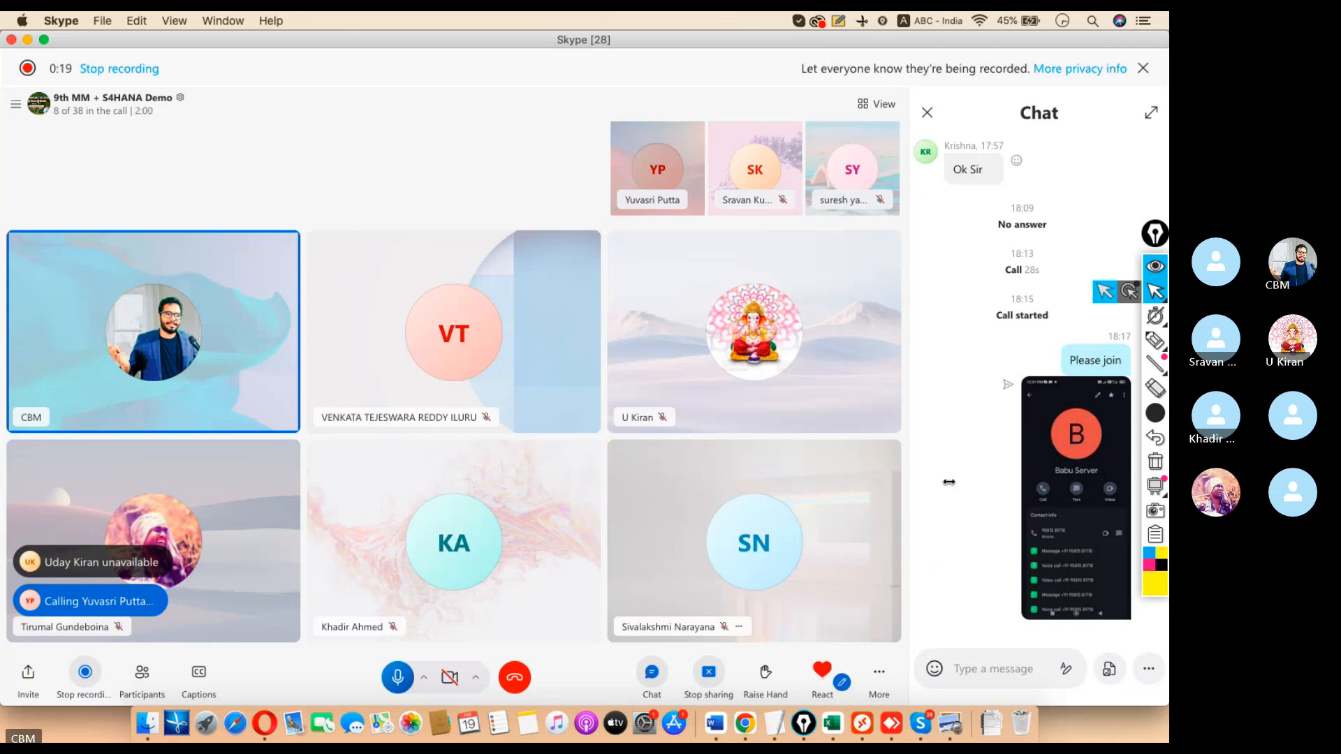
# Swap the chat panel for the participant list and ring the first seven absent members.
pyautogui.click(926, 112)
pyautogui.click(141, 672)
pyautogui.scroll(-15, 526, 470)
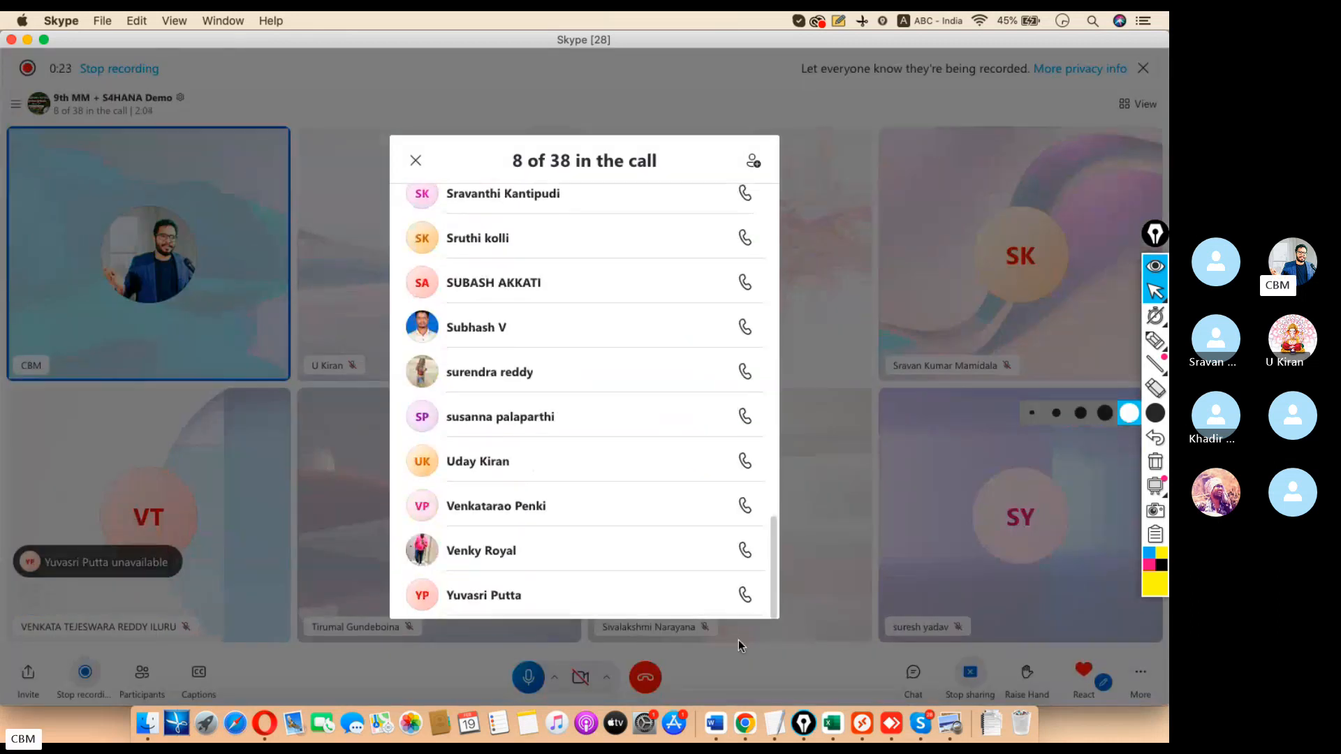
pyautogui.click(744, 597)
pyautogui.click(744, 550)
pyautogui.click(744, 506)
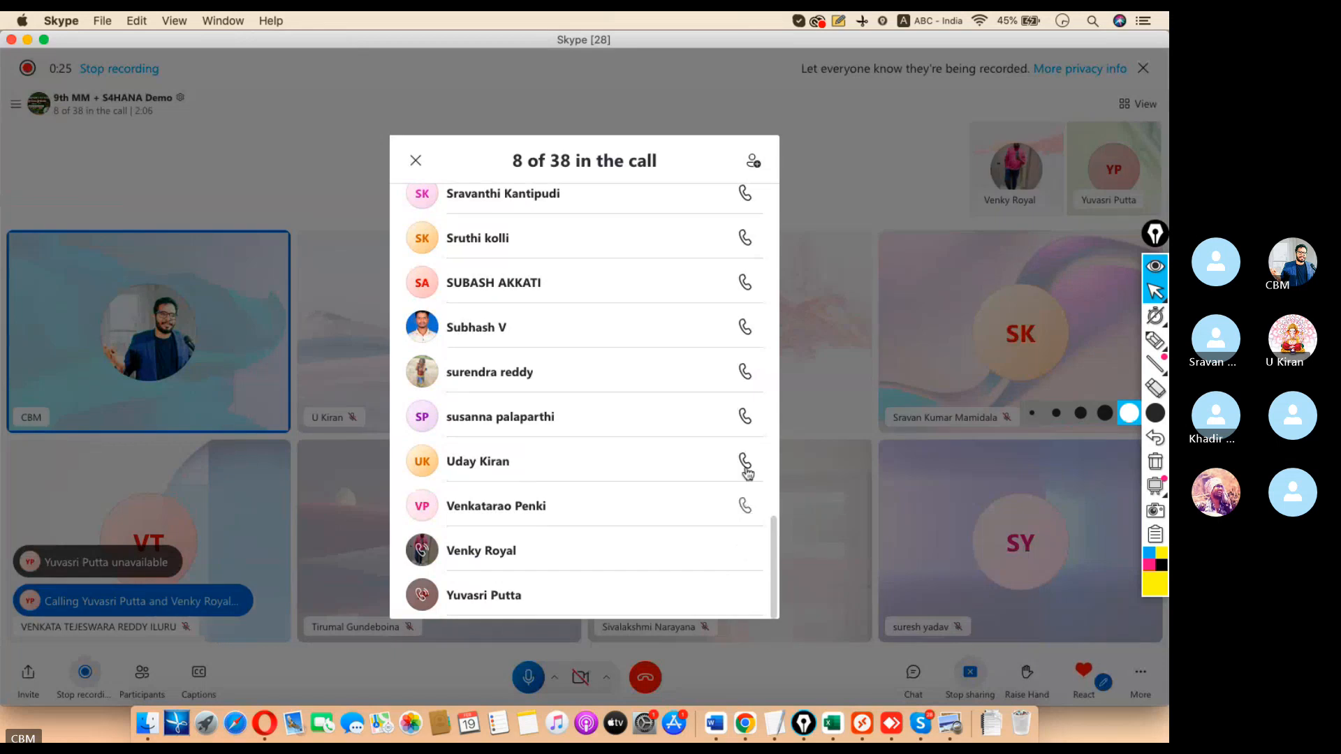
pyautogui.click(744, 417)
pyautogui.click(743, 372)
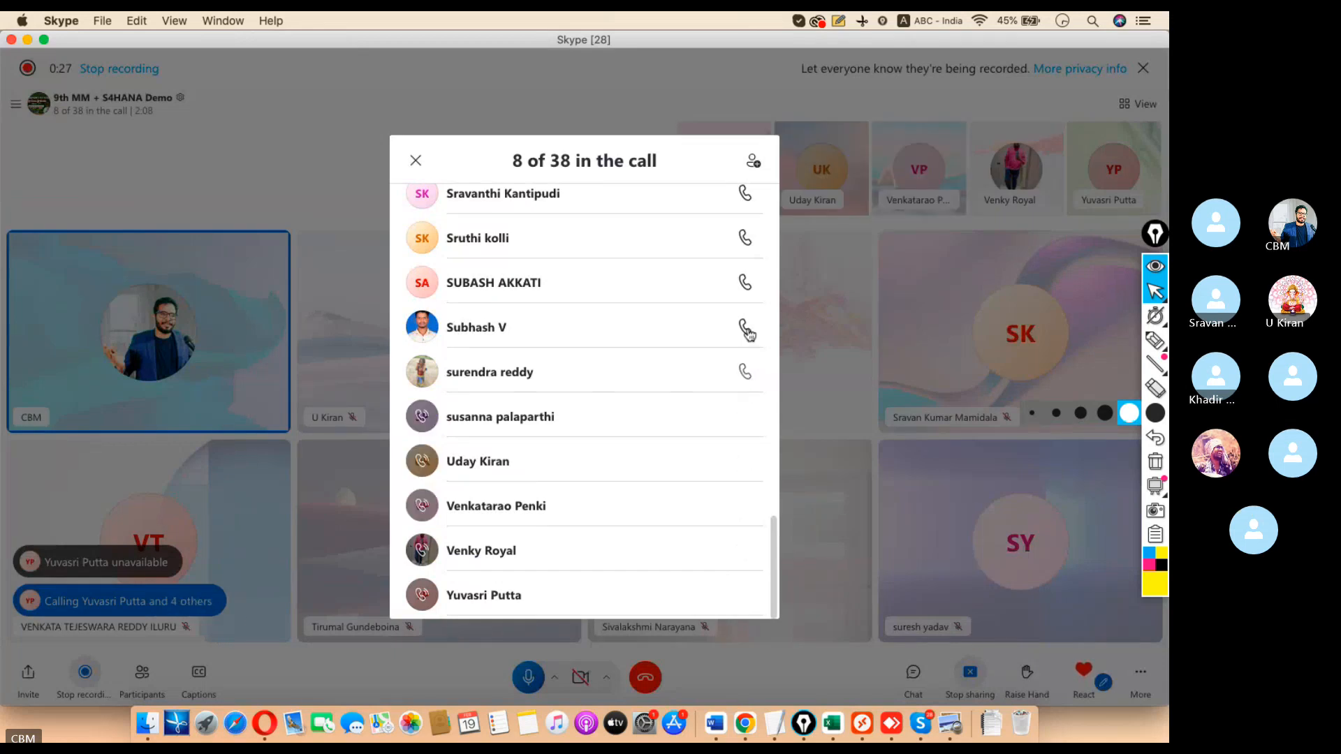
pyautogui.click(745, 283)
pyautogui.click(745, 238)
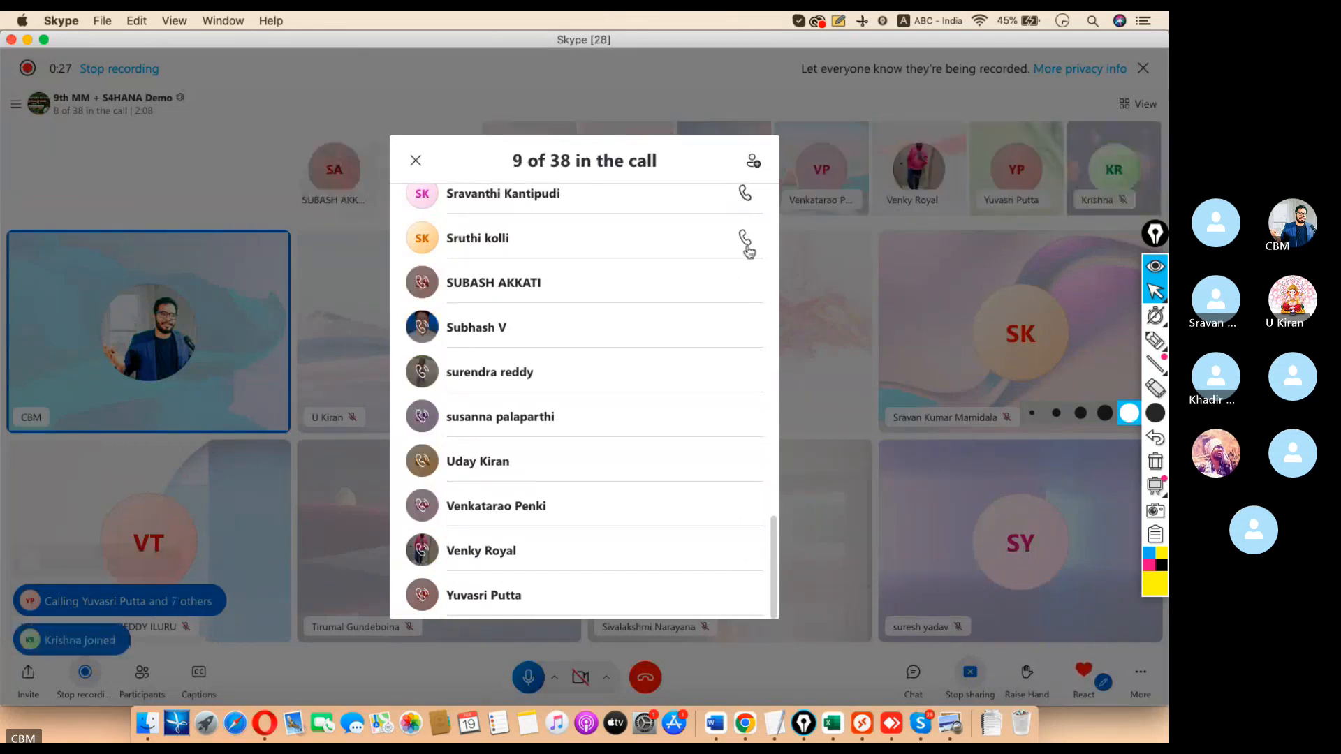
# Ring nine more absent group members further up the participant list.
pyautogui.scroll(5, 772, 546)
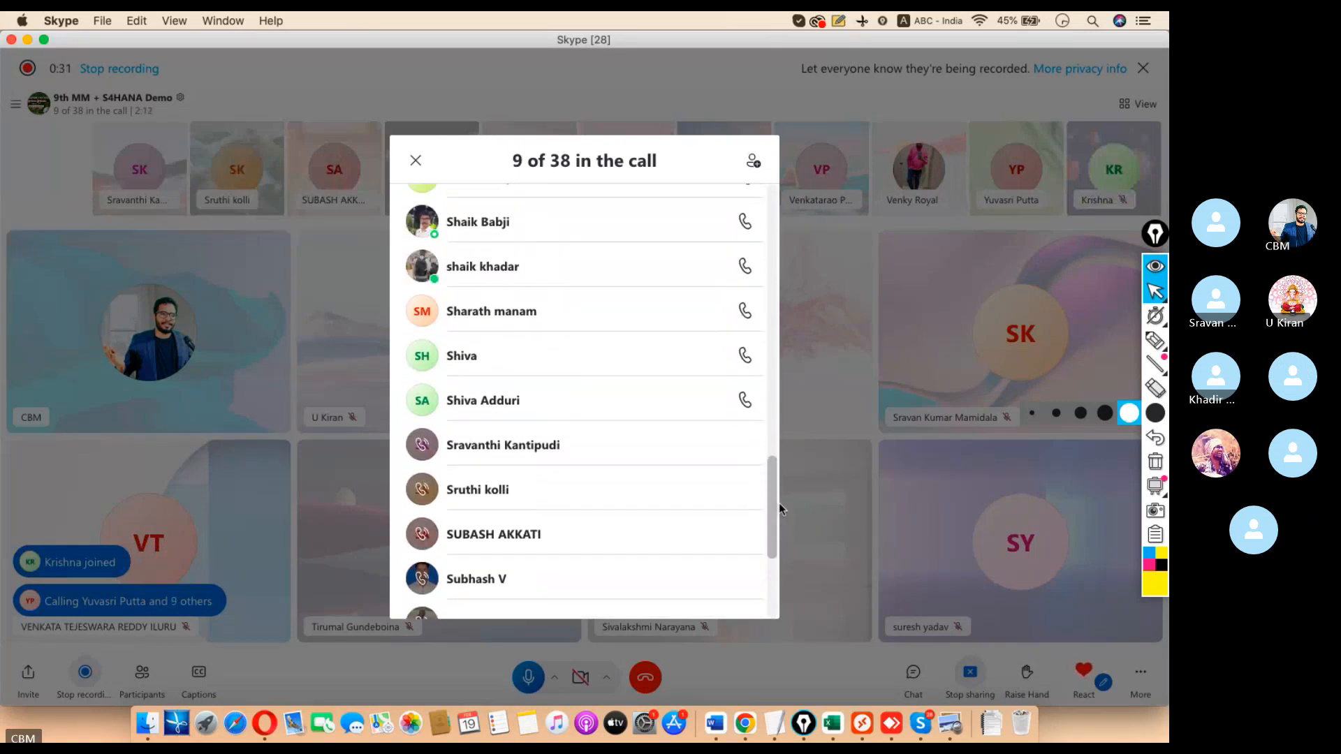
pyautogui.click(744, 438)
pyautogui.click(744, 393)
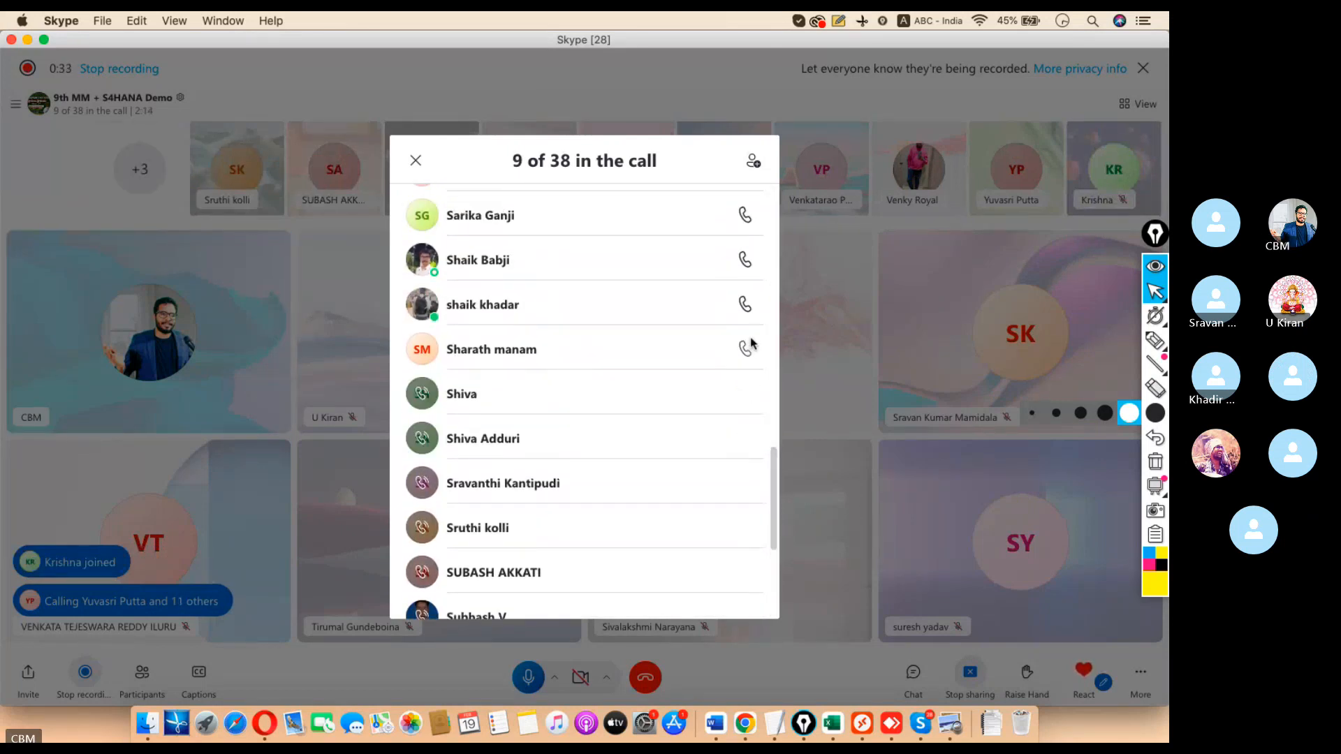
pyautogui.click(745, 348)
pyautogui.scroll(4, 773, 464)
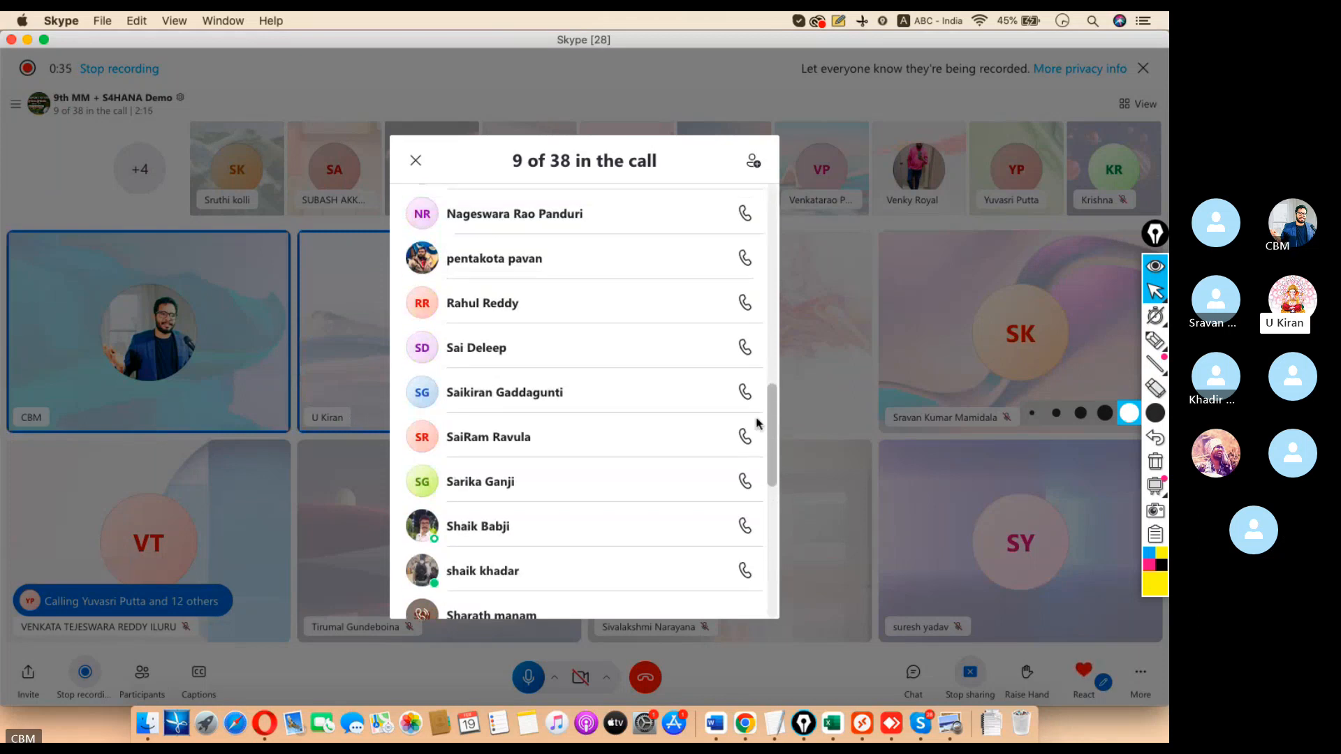
pyautogui.click(744, 213)
pyautogui.click(745, 258)
pyautogui.click(745, 303)
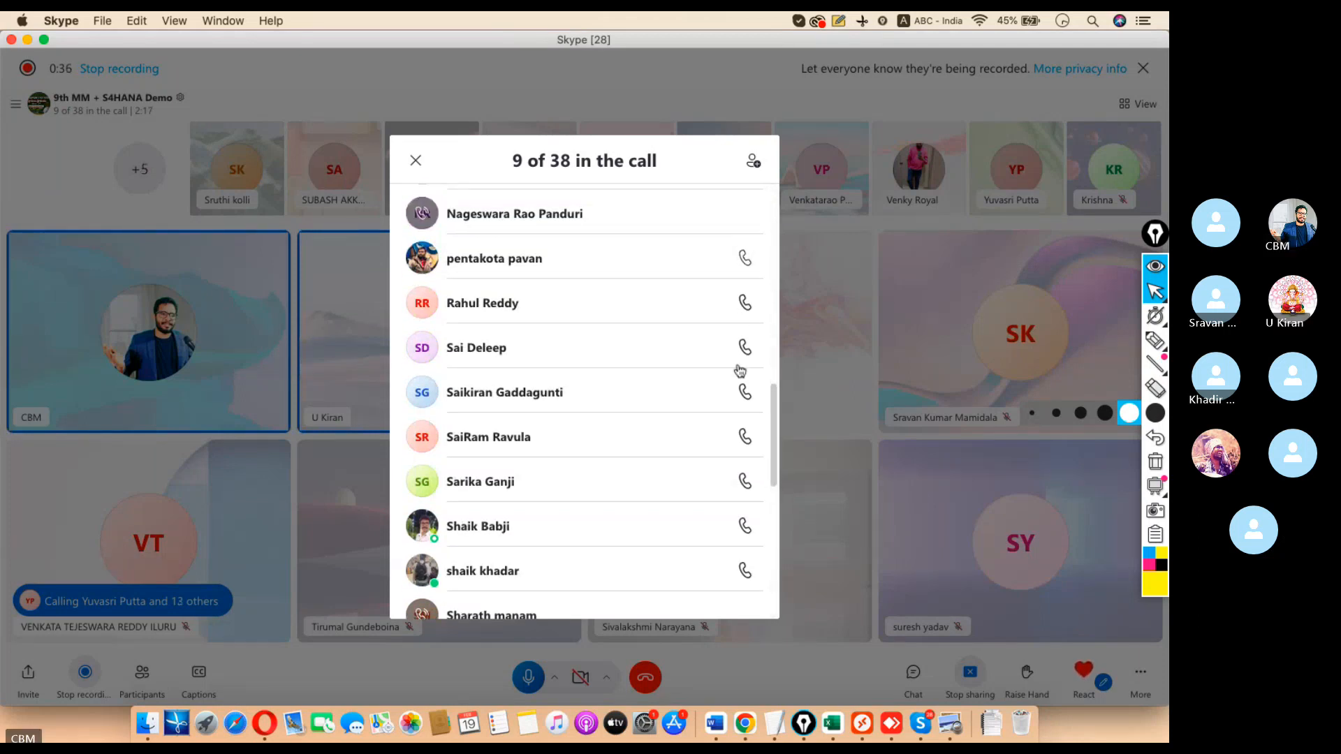
pyautogui.click(745, 349)
pyautogui.click(744, 391)
pyautogui.click(744, 436)
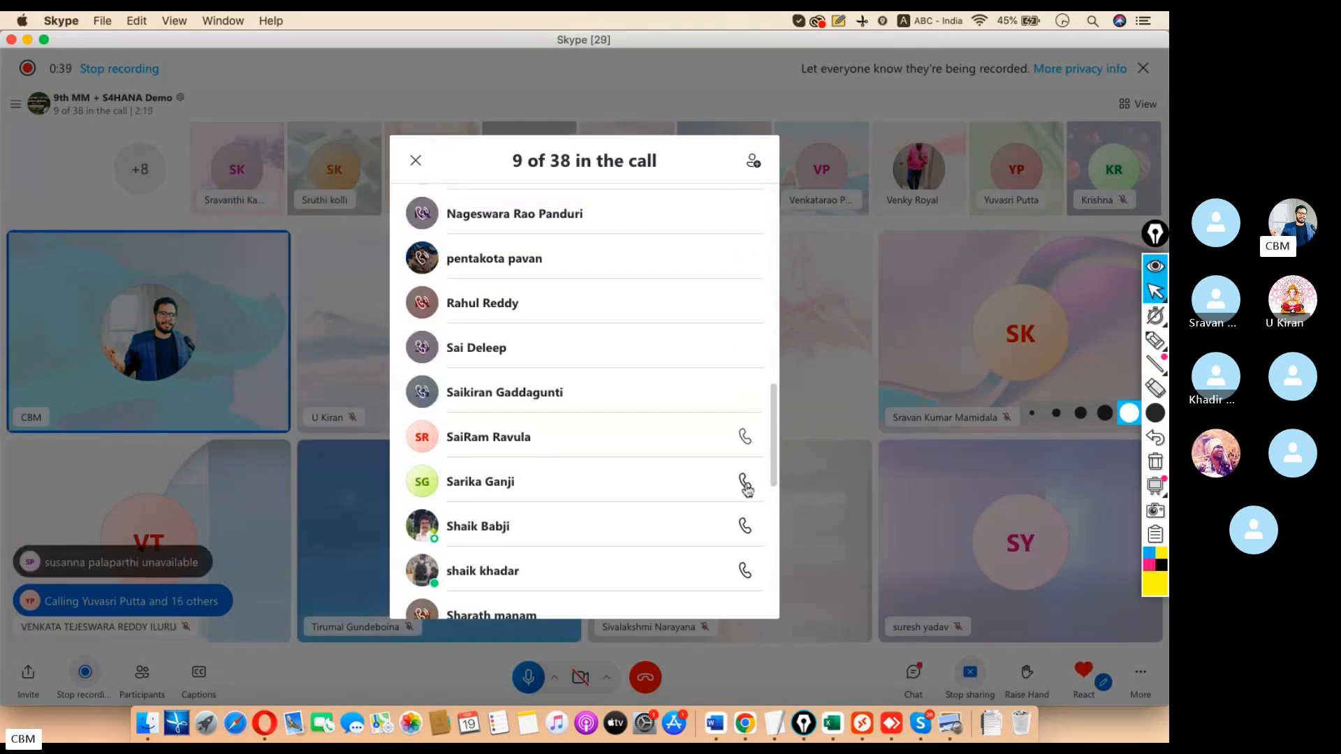
# Ring the remaining absent members, including the File Transfer contact, then return to the group chat.
pyautogui.scroll(5, 776, 405)
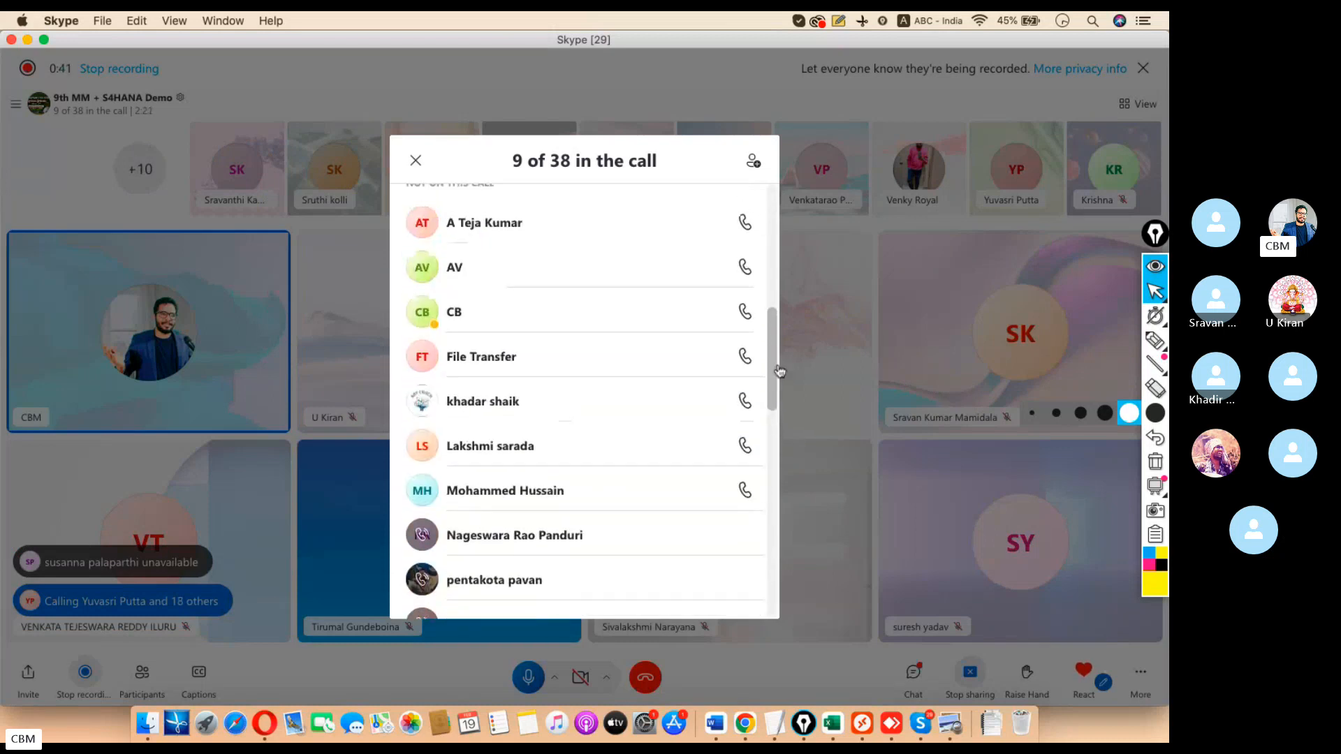
pyautogui.click(744, 222)
pyautogui.click(745, 267)
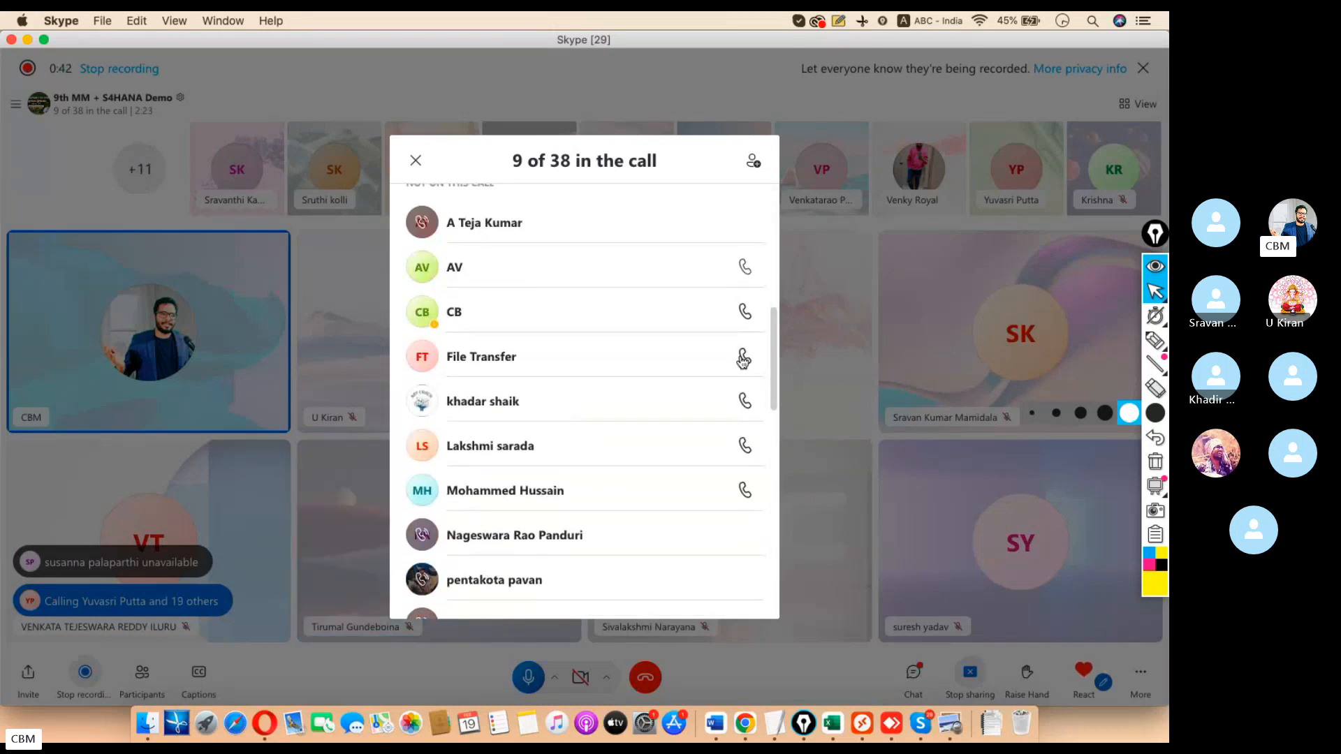
pyautogui.click(744, 403)
pyautogui.click(744, 445)
pyautogui.click(744, 490)
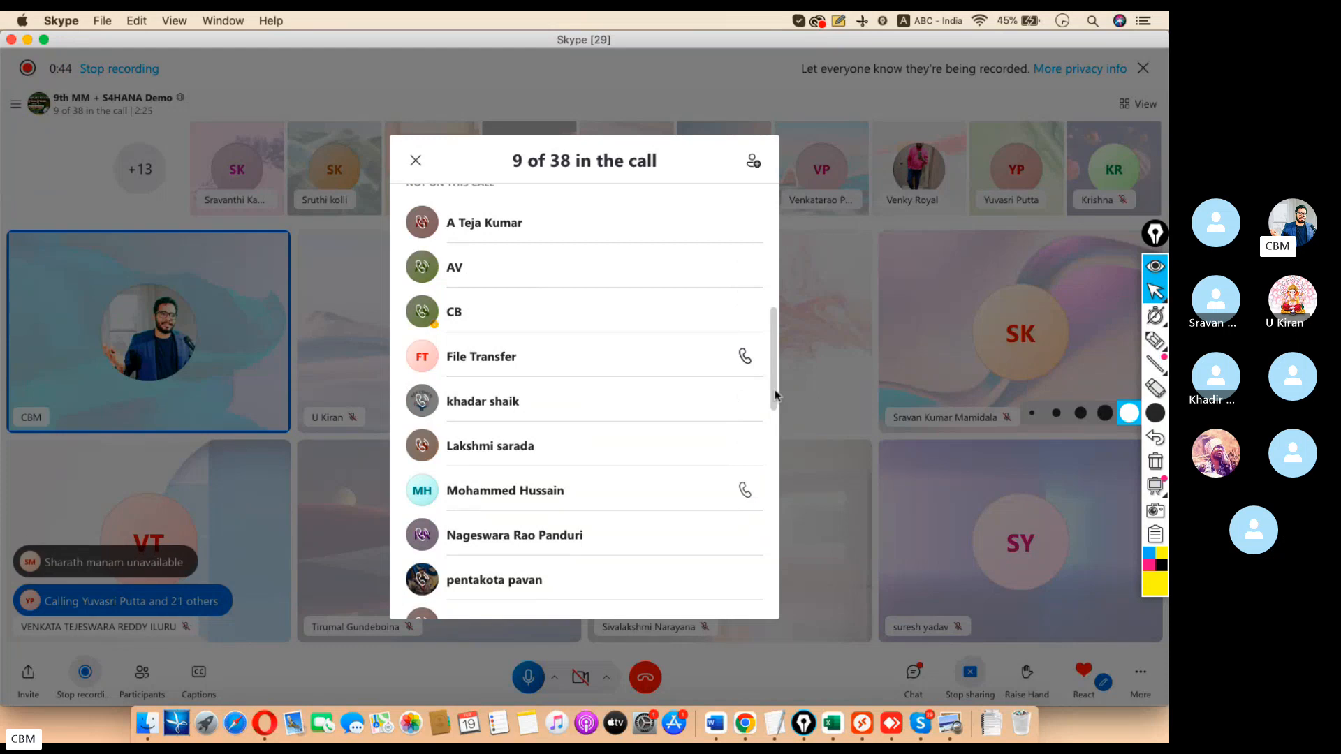
pyautogui.click(746, 358)
pyautogui.click(749, 361)
pyautogui.moveTo(772, 384); pyautogui.dragTo(774, 355)
pyautogui.click(744, 493)
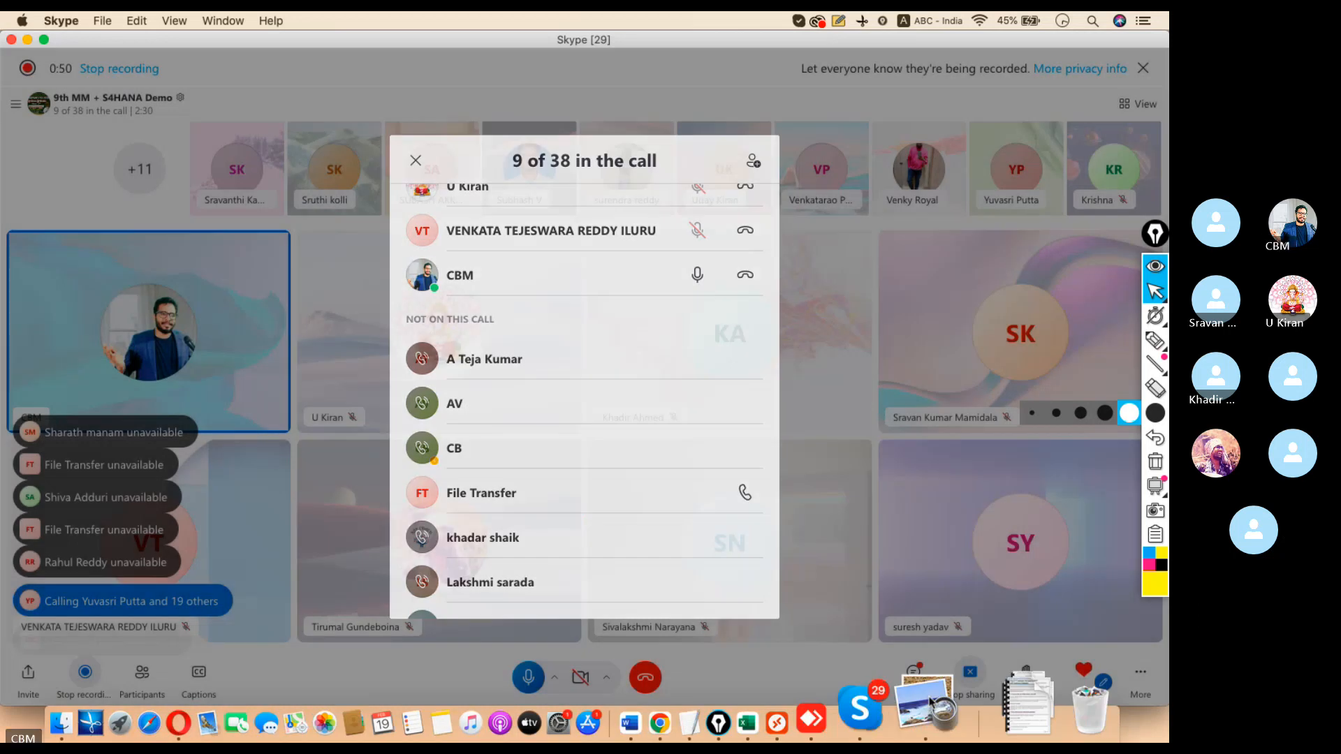
pyautogui.click(913, 672)
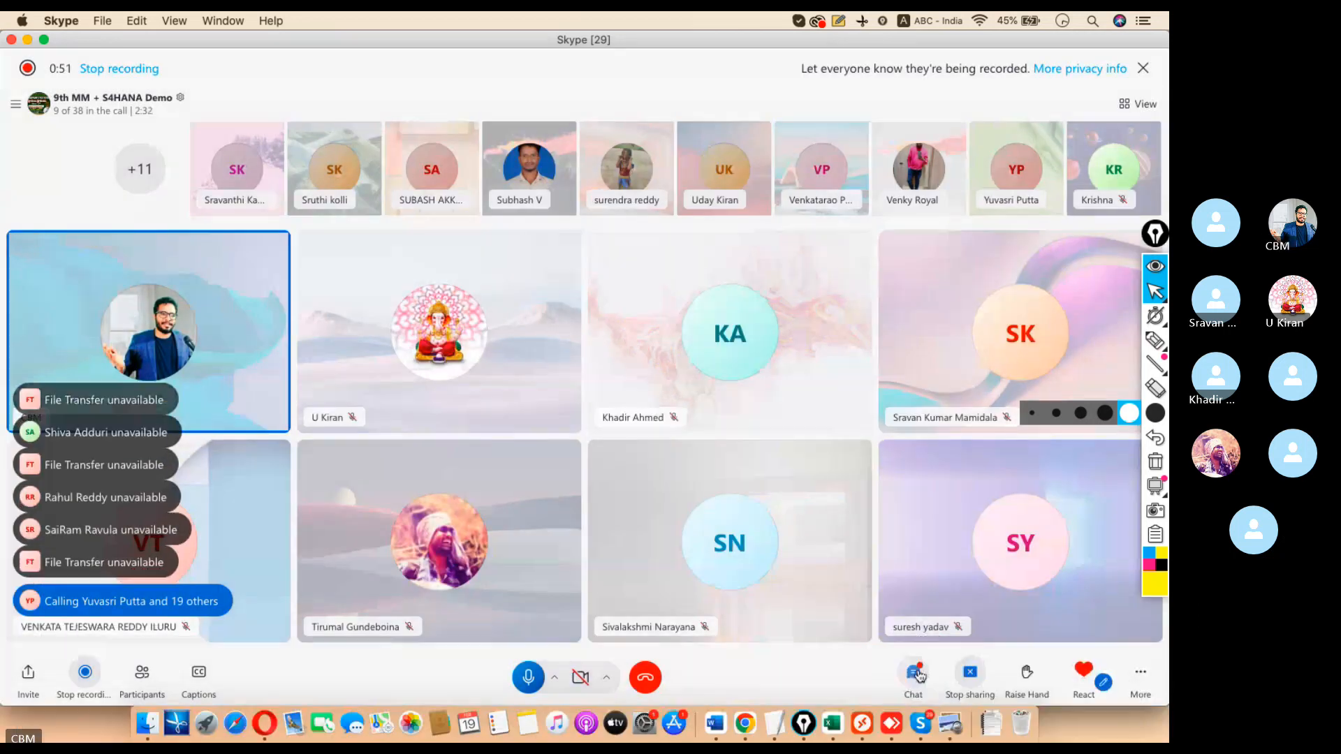
# View the shared phone contact-card screenshot full size in the image viewer.
pyautogui.click(1099, 492)
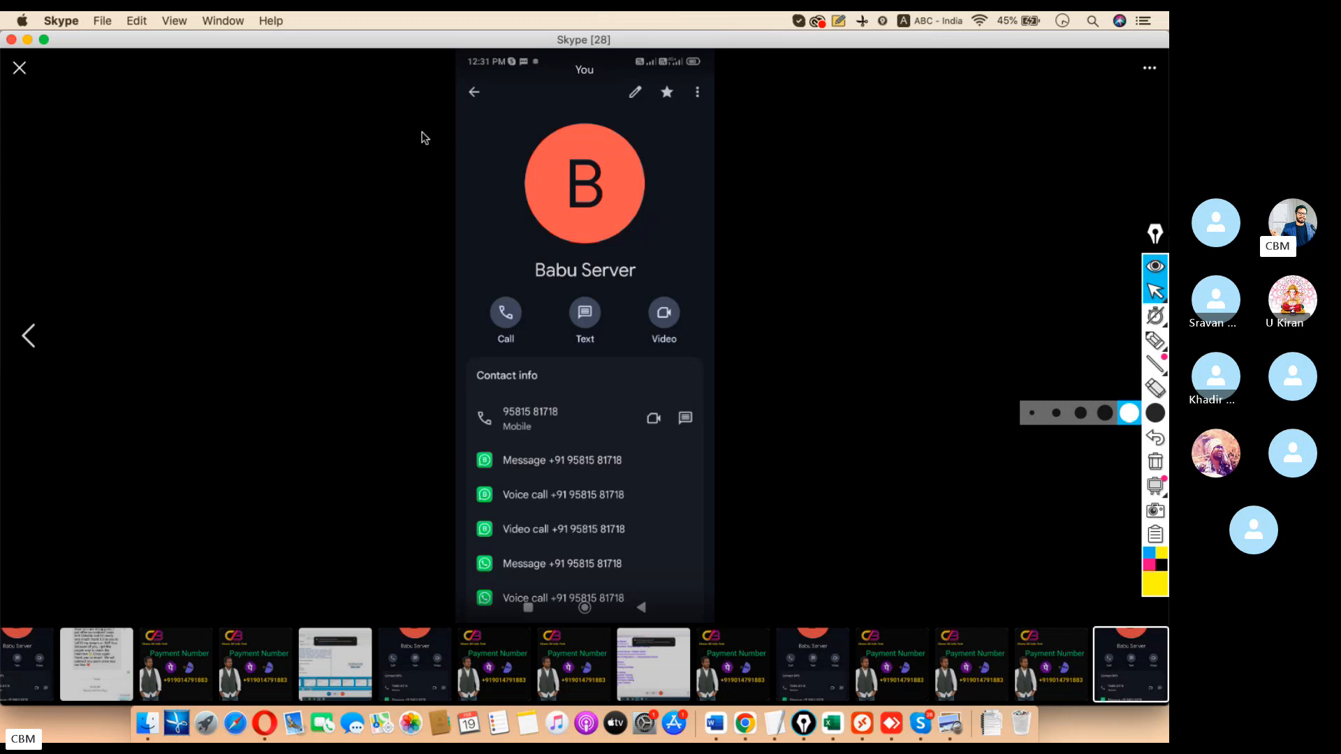
# Dismiss the screenshot viewer, view the screenshot once more, then dismiss it again.
pyautogui.press('super+Tab')
pyautogui.press('super+Tab')
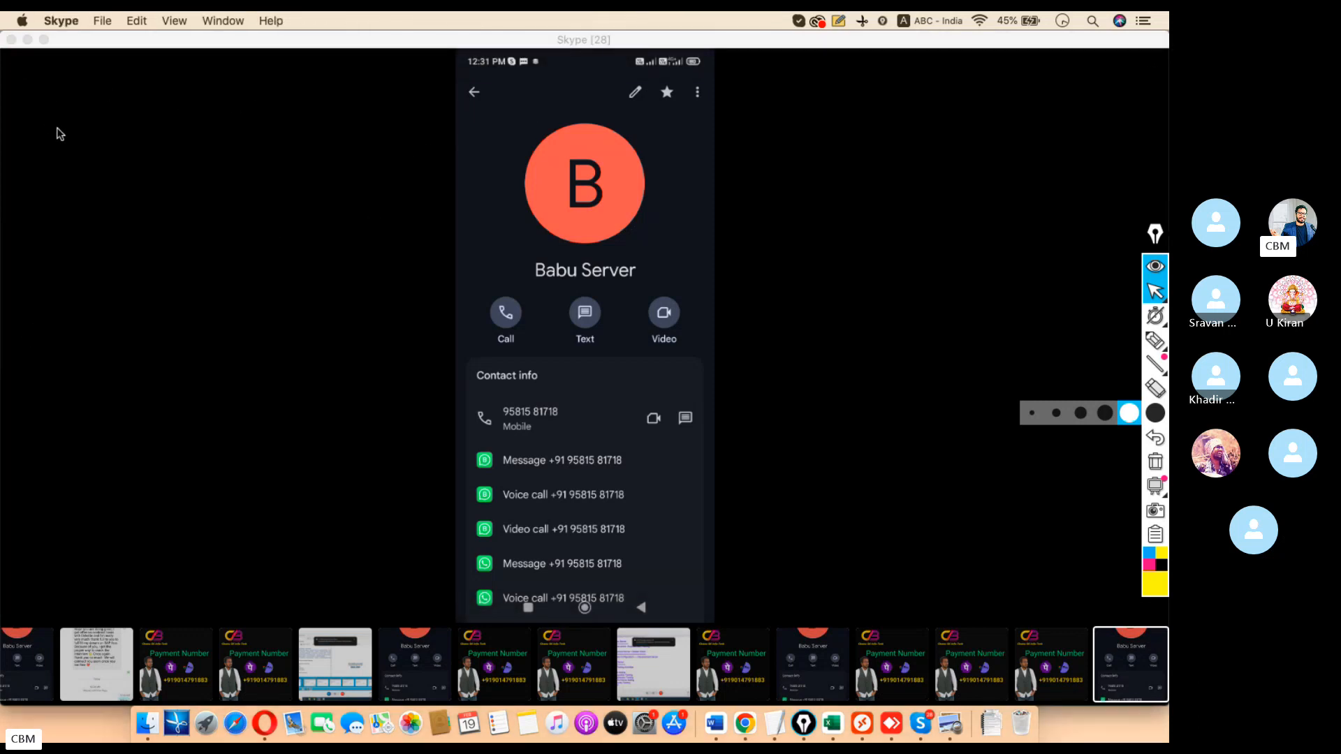
pyautogui.click(1055, 135)
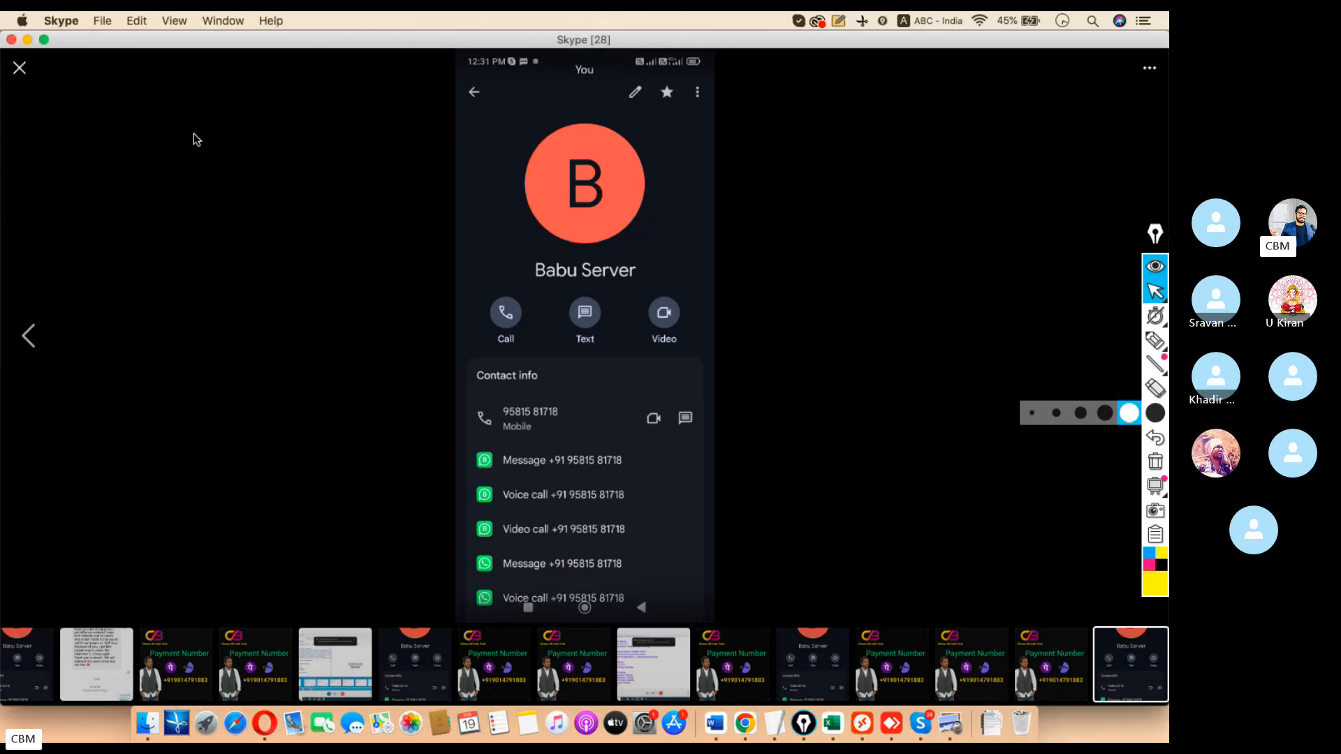
pyautogui.click(20, 68)
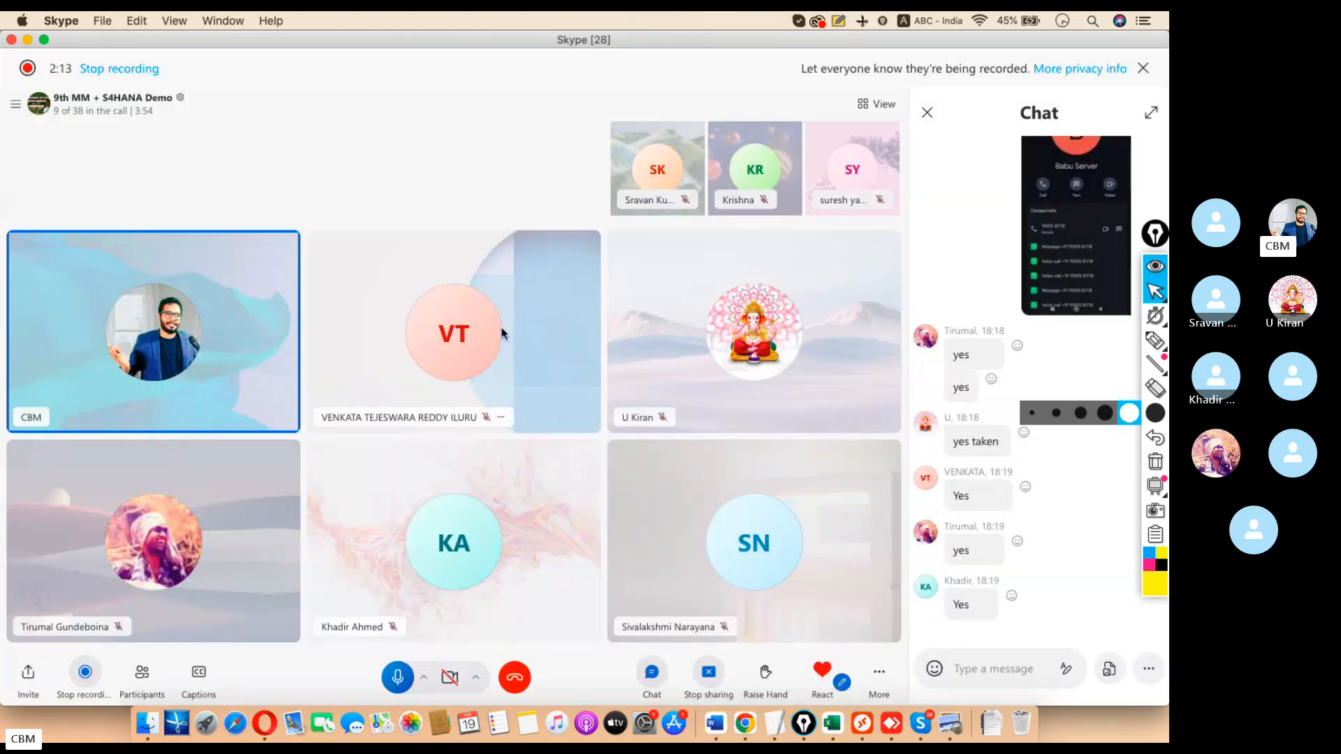
pyautogui.click(1085, 220)
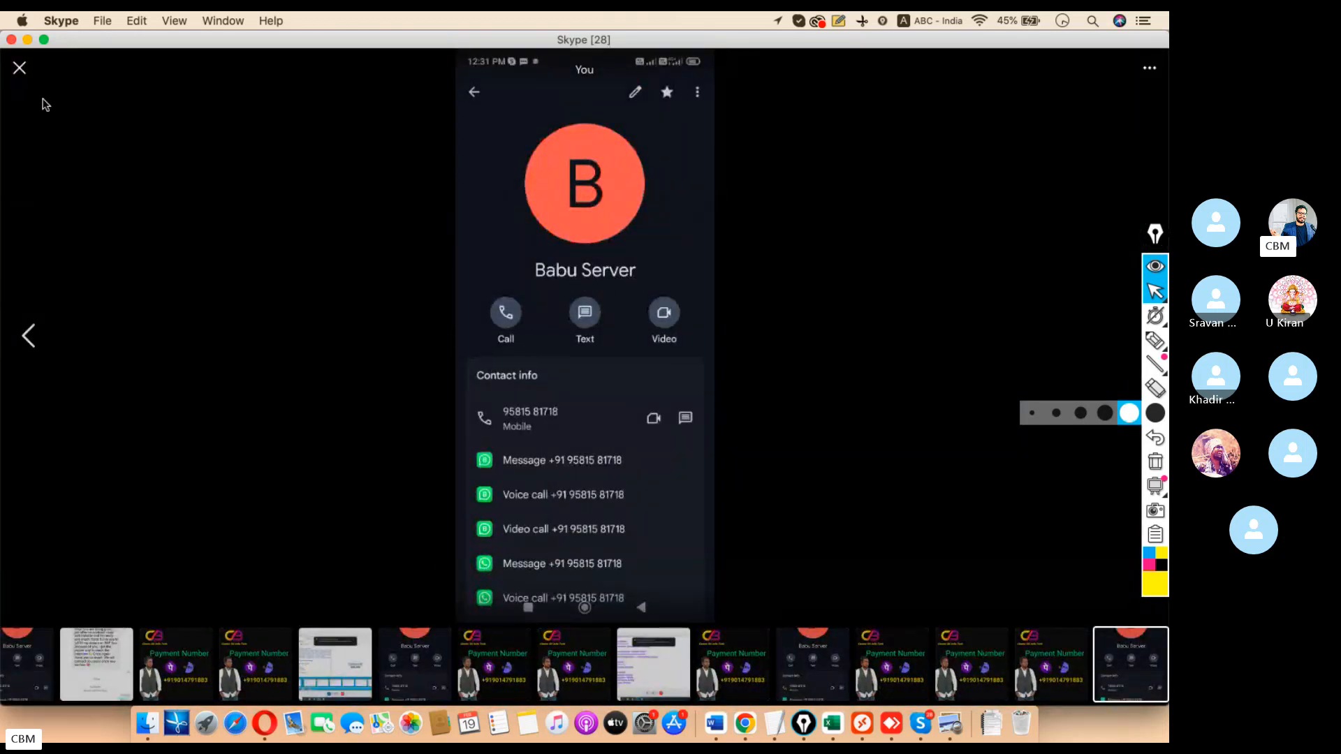
pyautogui.click(20, 68)
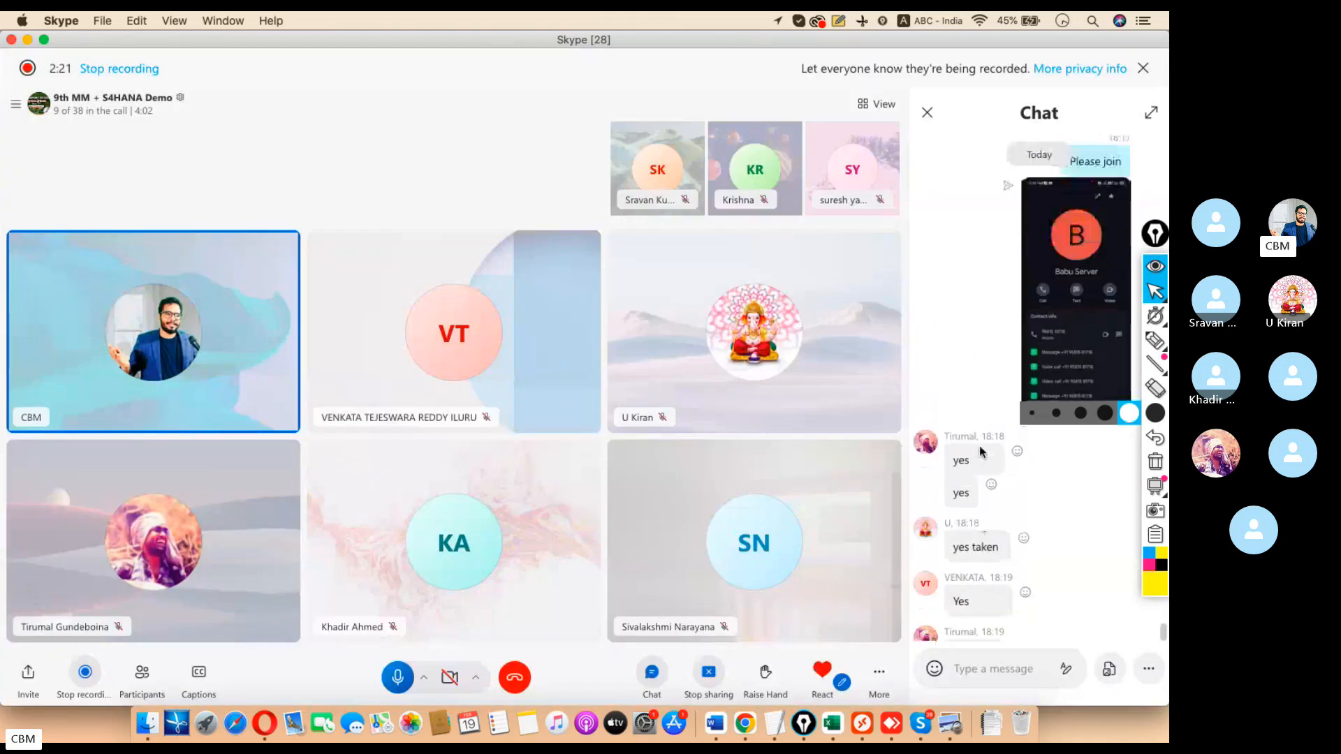
# Copy the earlier fee-payment announcement, send it again to the group, then close the chat panel.
pyautogui.scroll(20, 979, 449)
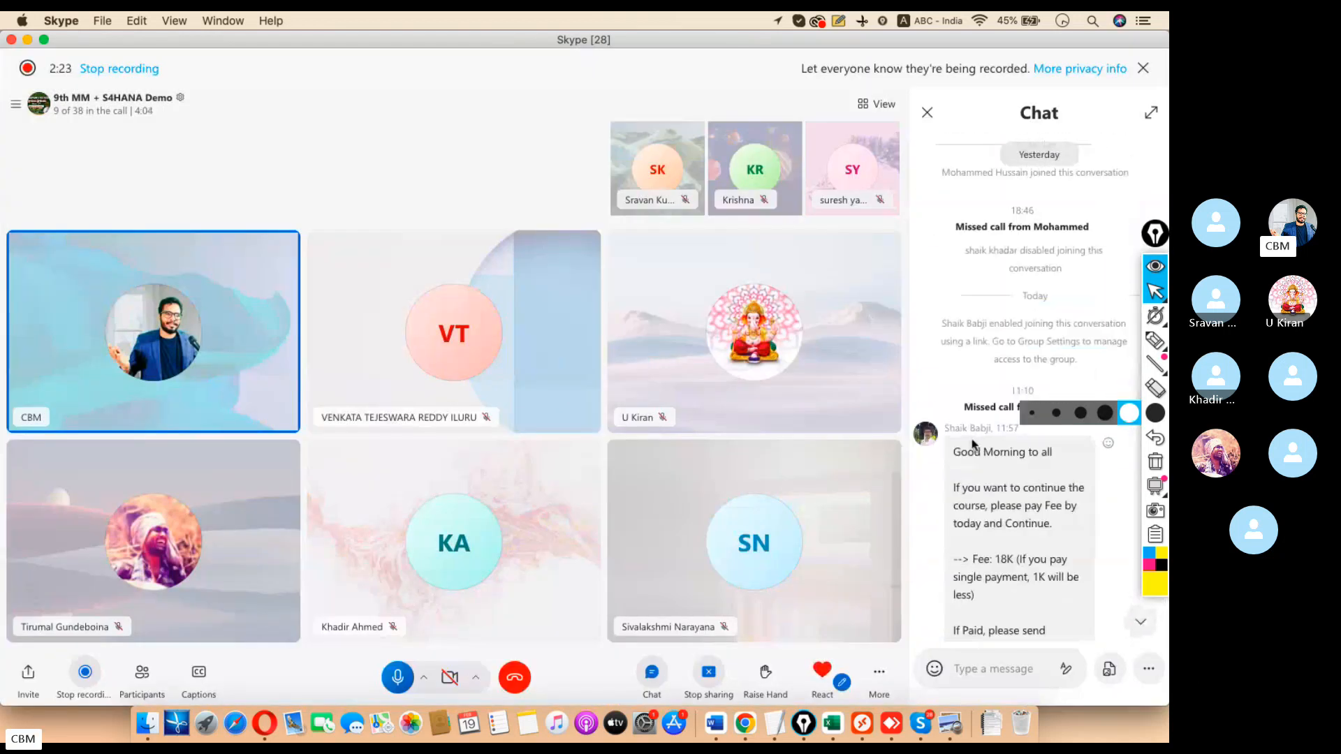
pyautogui.scroll(-5, 972, 444)
pyautogui.rightClick(972, 291)
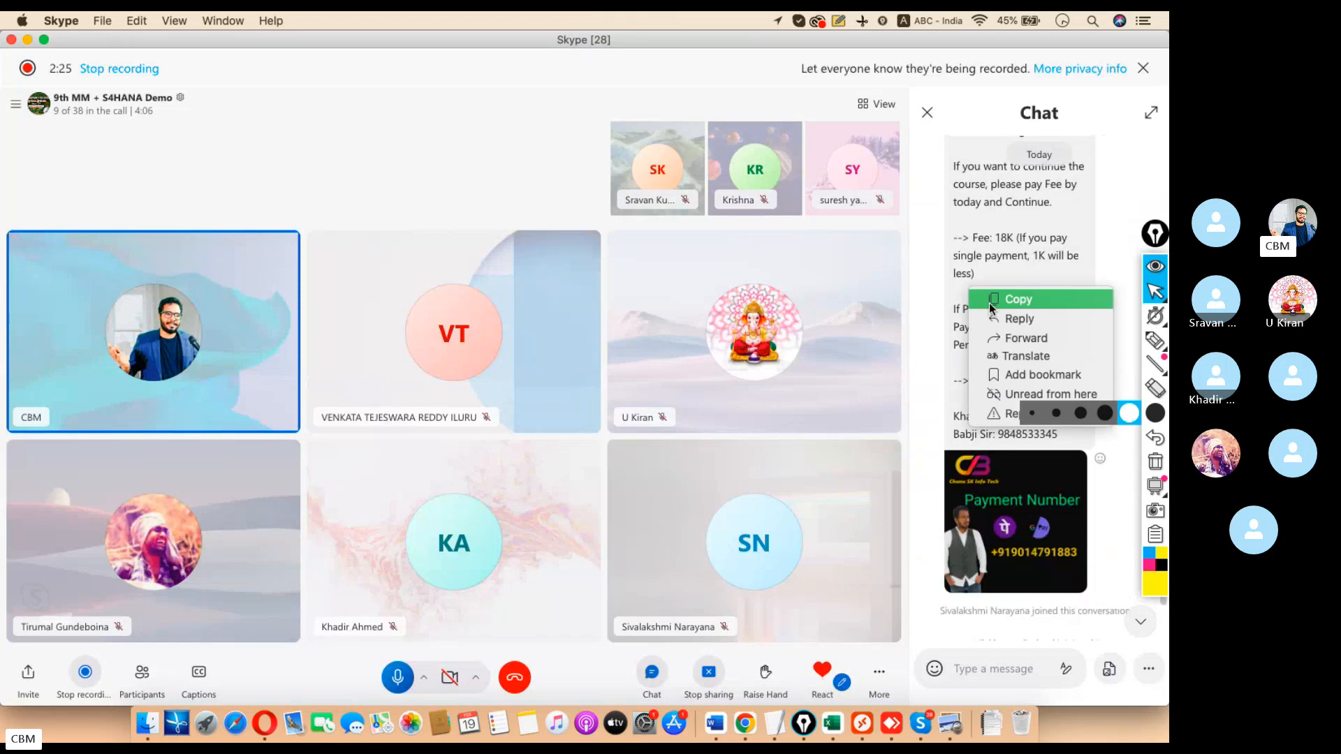
pyautogui.click(1005, 300)
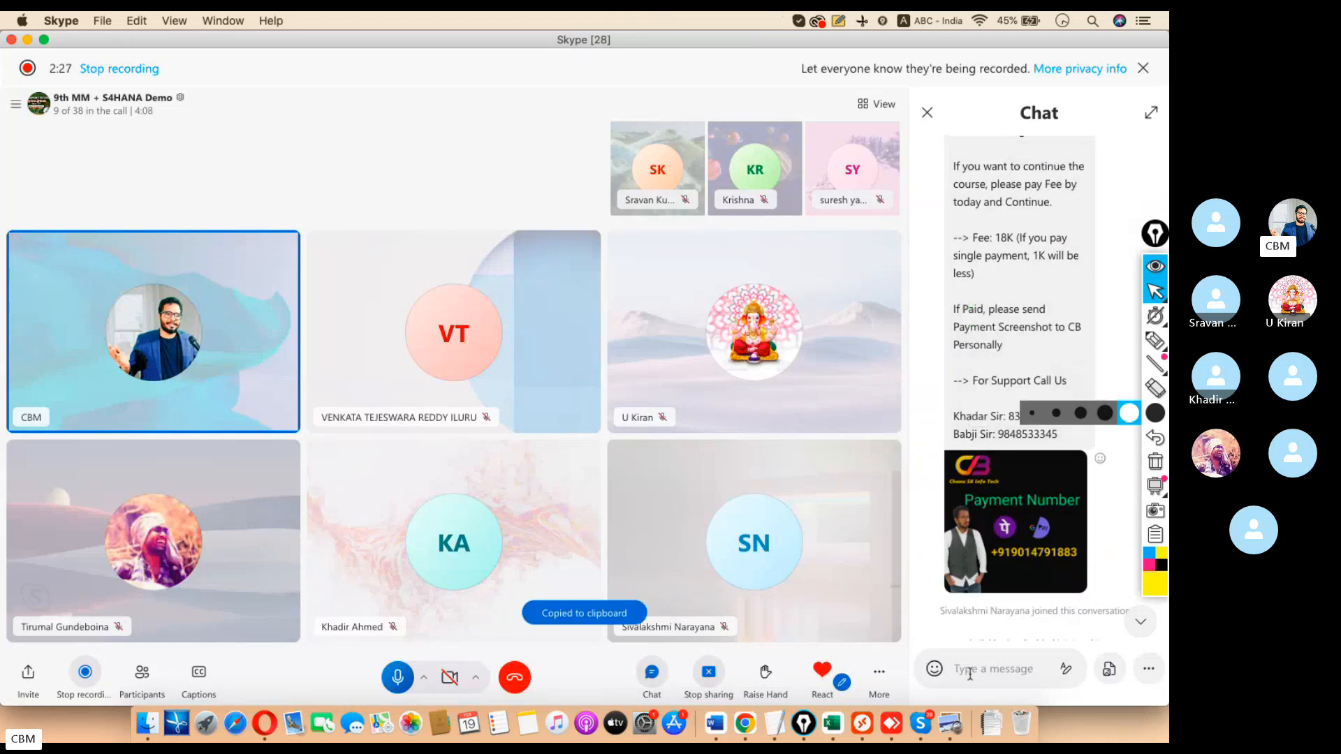
pyautogui.click(969, 672)
pyautogui.press('super+v')
pyautogui.press('Return')
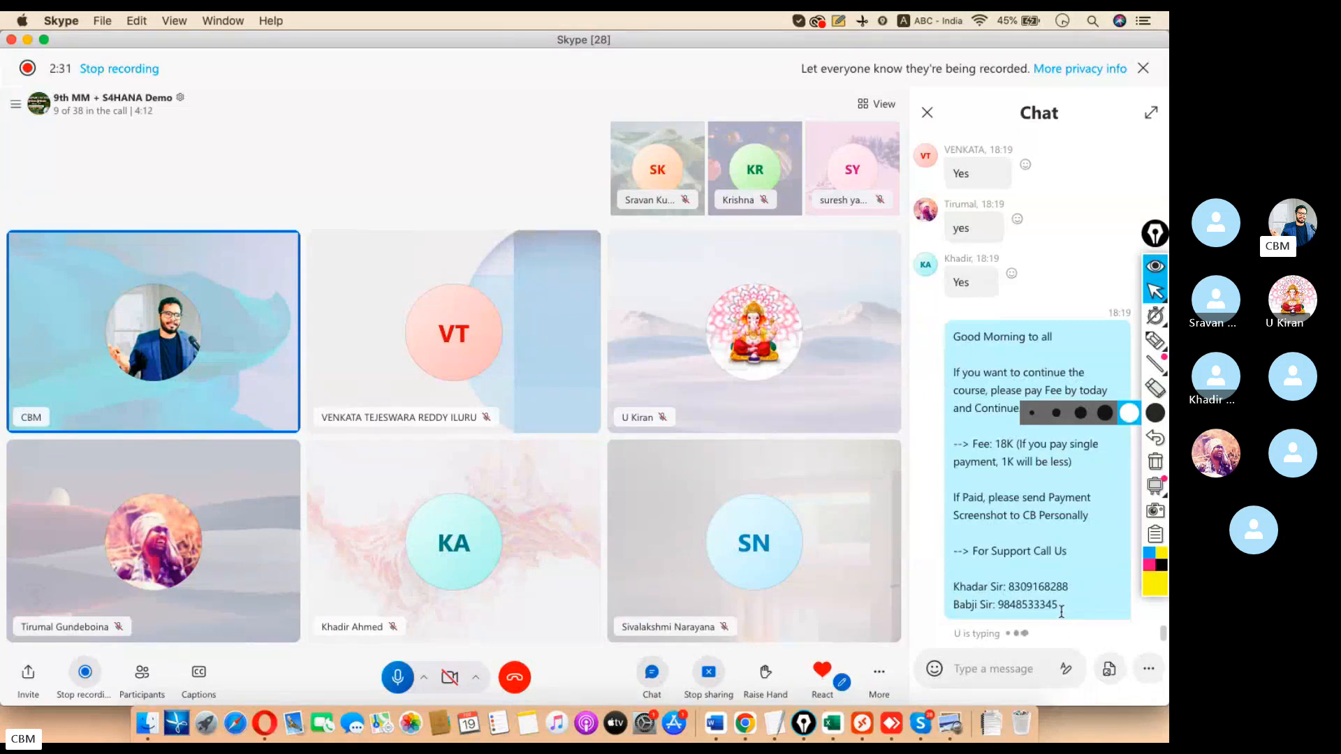
pyautogui.moveTo(1060, 612); pyautogui.dragTo(934, 588)
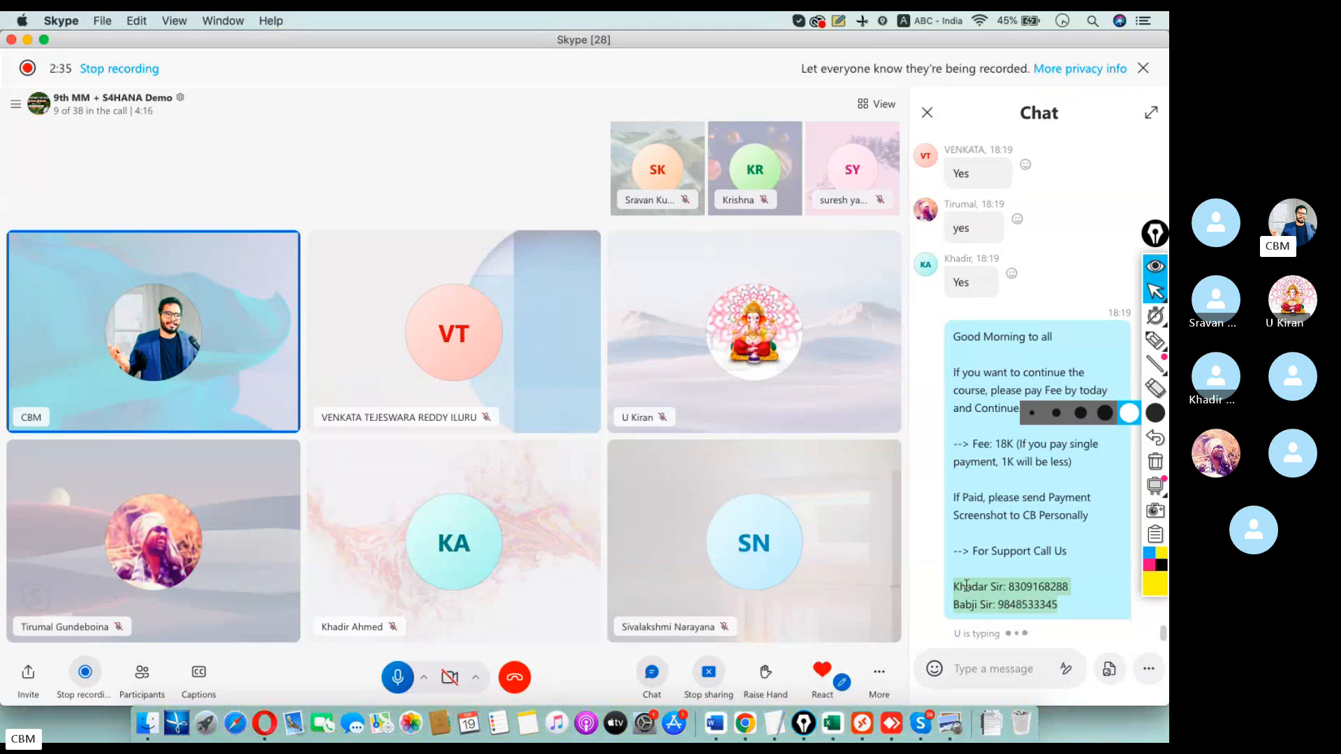
pyautogui.click(927, 112)
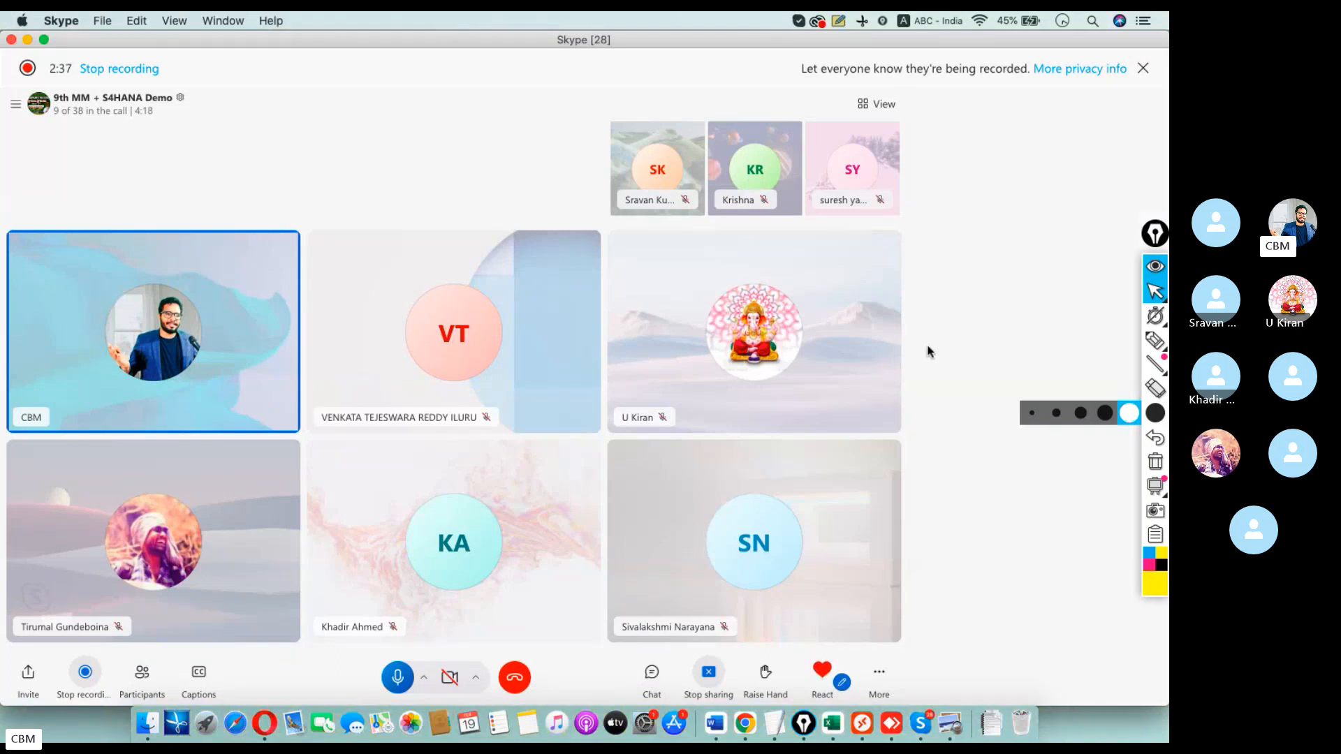
pyautogui.click(107, 113)
pyautogui.scroll(-5, 553, 454)
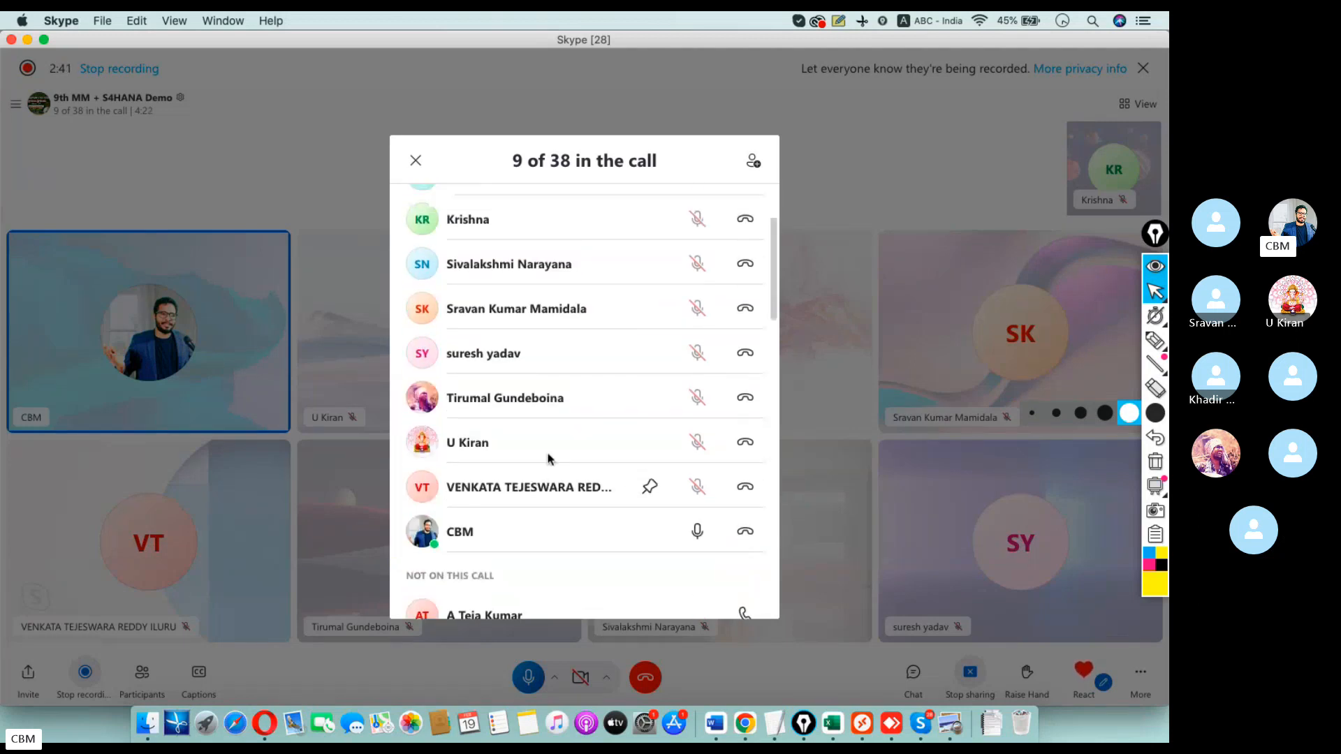
pyautogui.scroll(3, 549, 458)
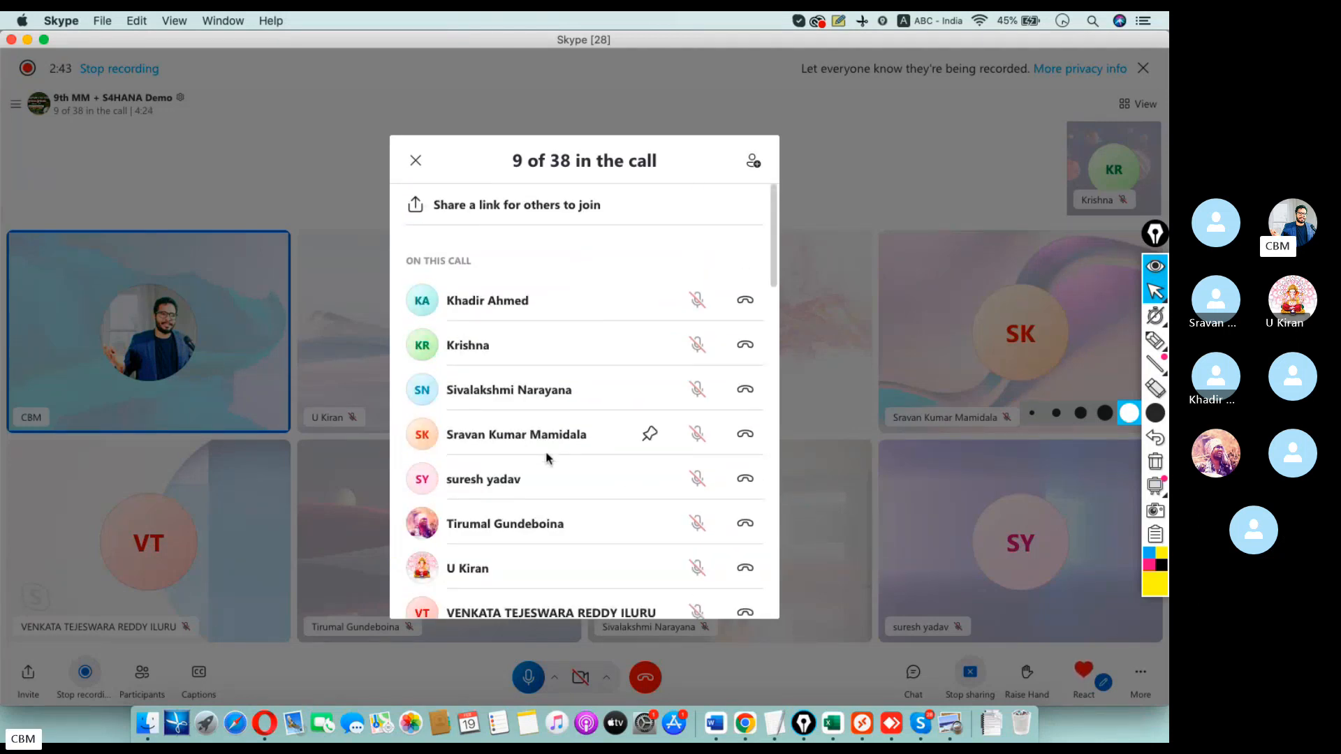
pyautogui.moveTo(773, 248); pyautogui.dragTo(789, 379)
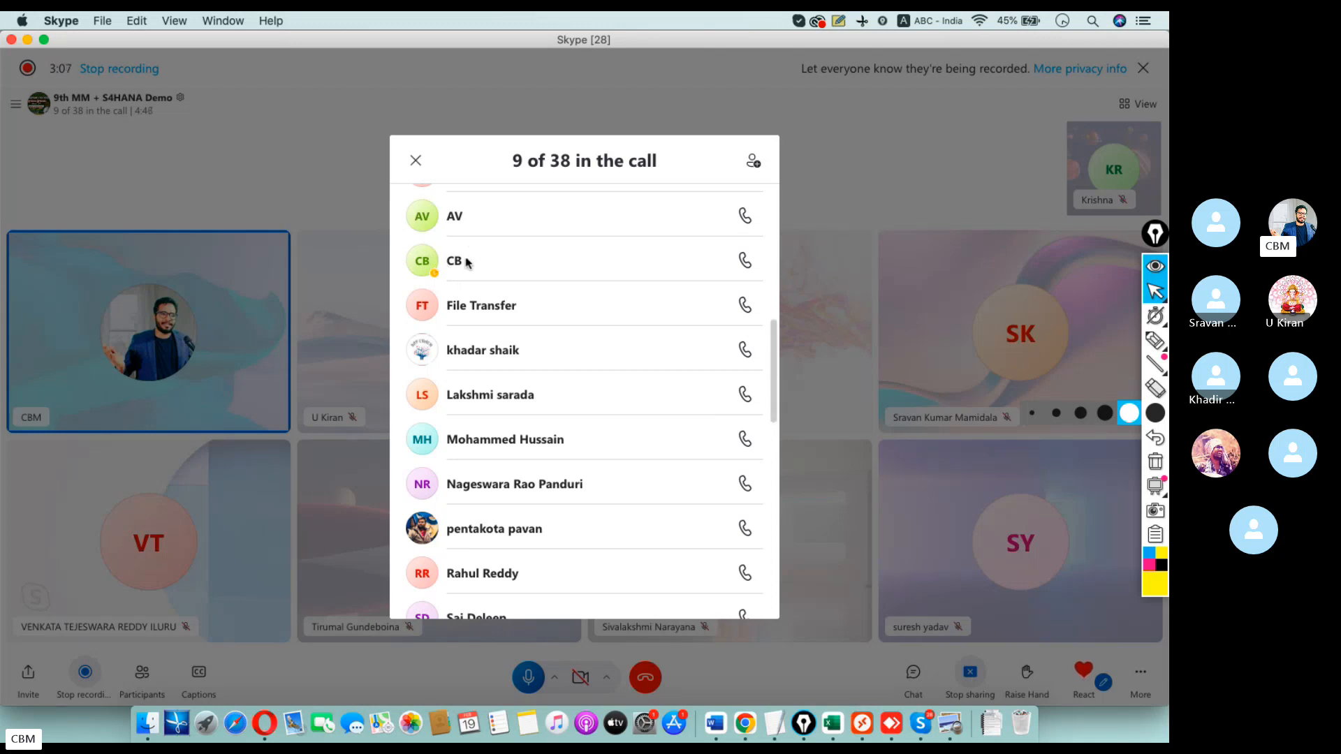
pyautogui.click(415, 160)
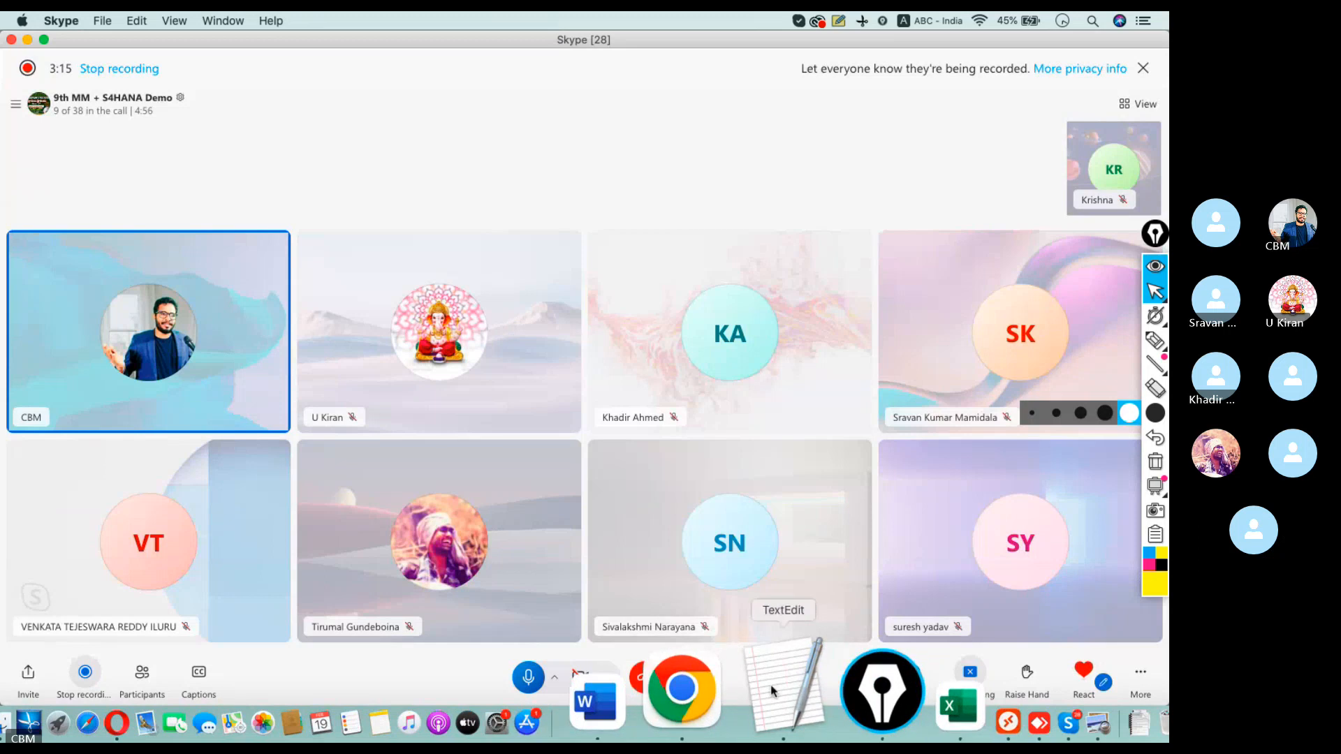
pyautogui.click(771, 690)
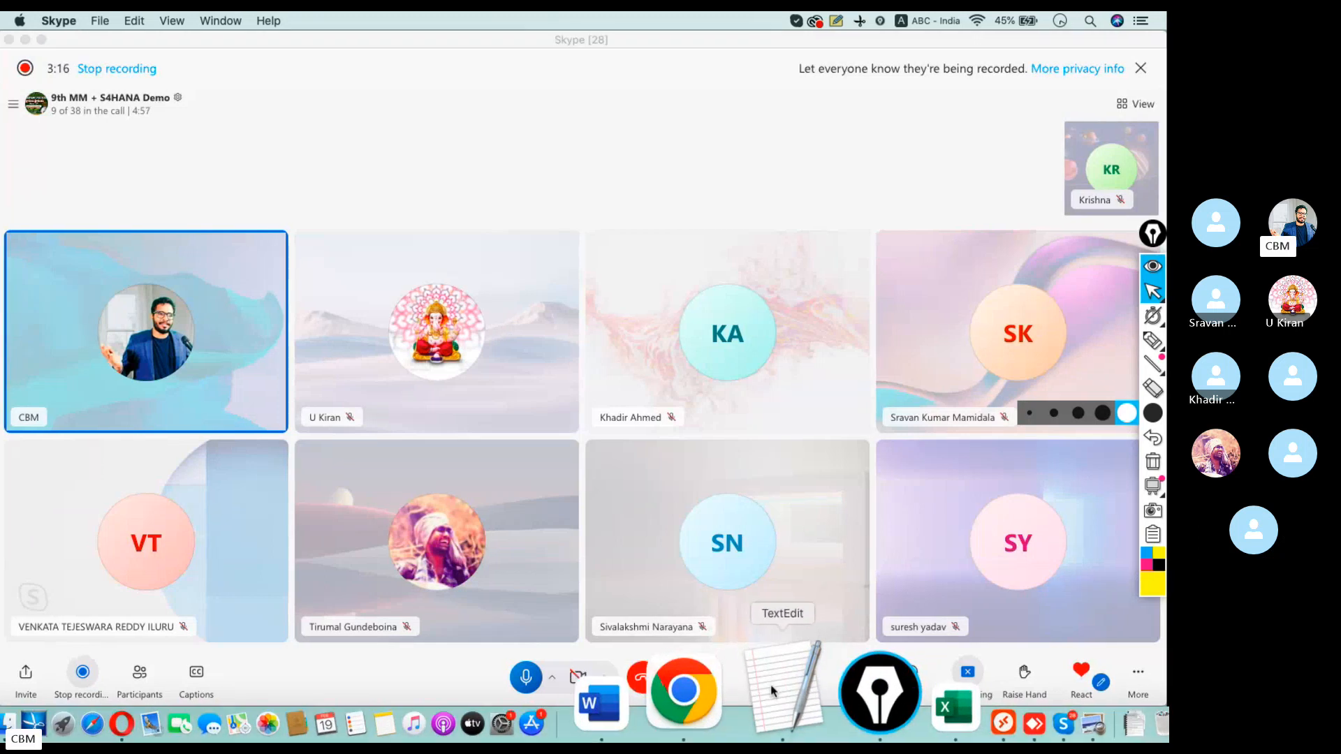
pyautogui.hotkey('ctrl', 'Left')
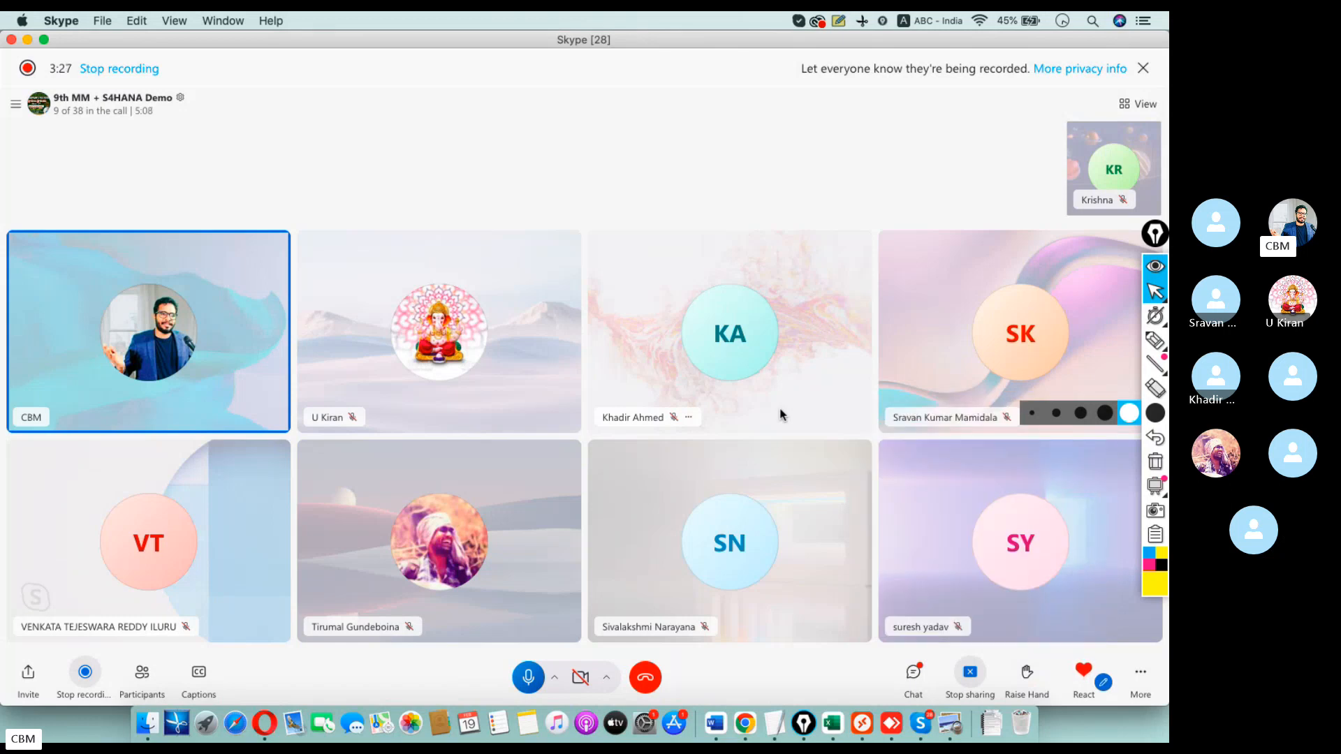
pyautogui.click(913, 672)
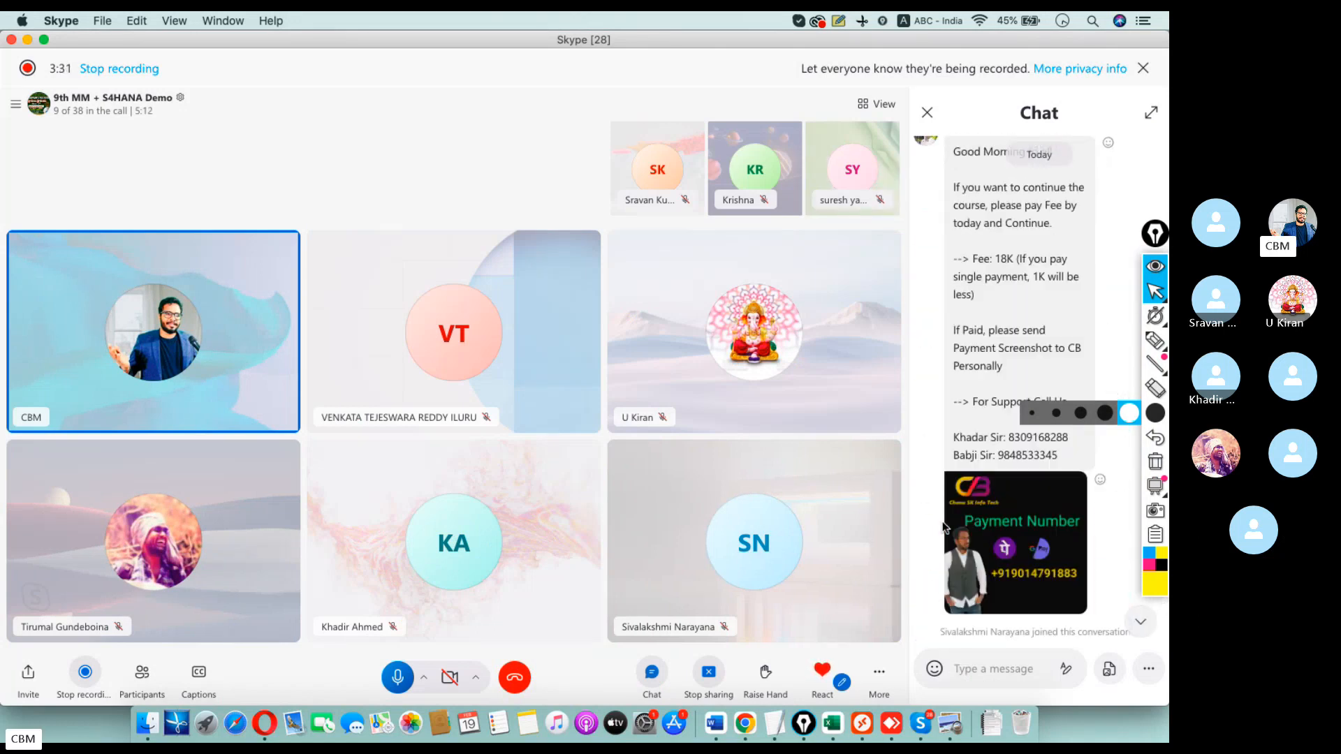
pyautogui.scroll(20, 942, 527)
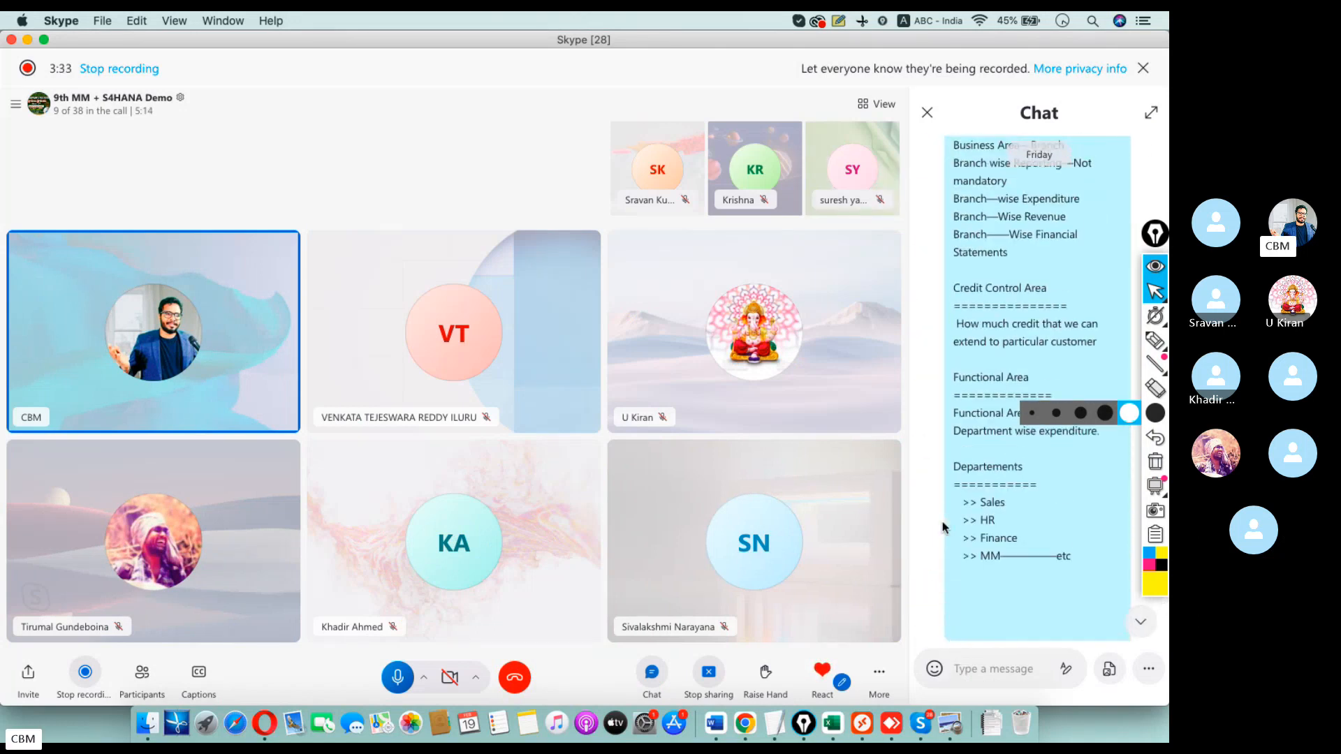
pyautogui.scroll(20, 941, 521)
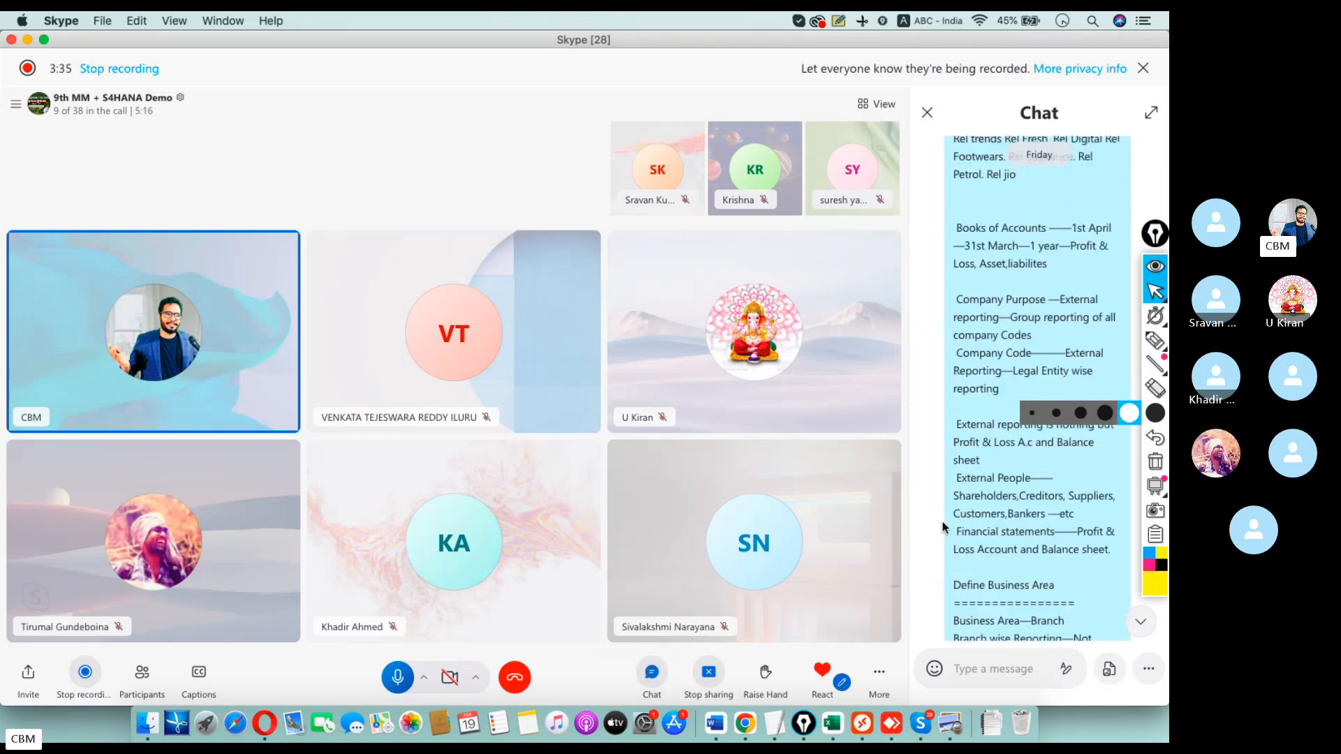
pyautogui.scroll(5, 941, 521)
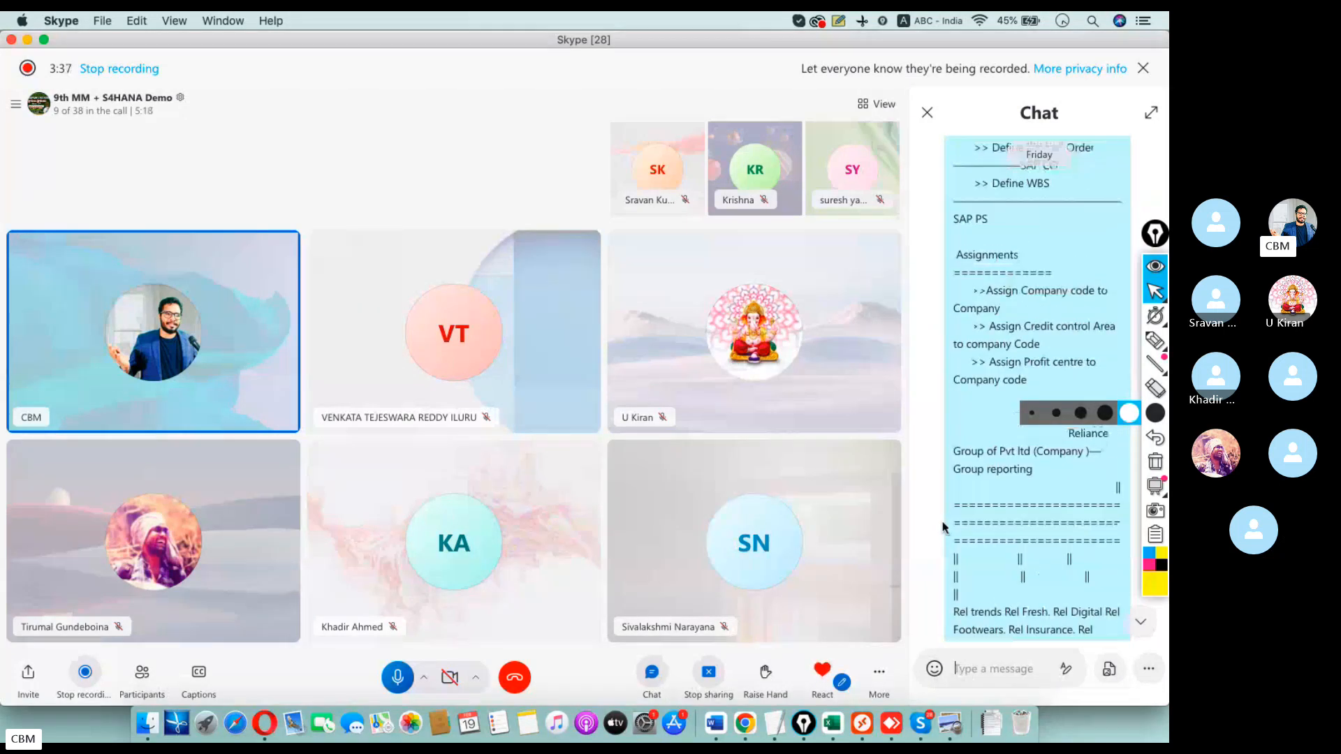
pyautogui.scroll(10, 941, 528)
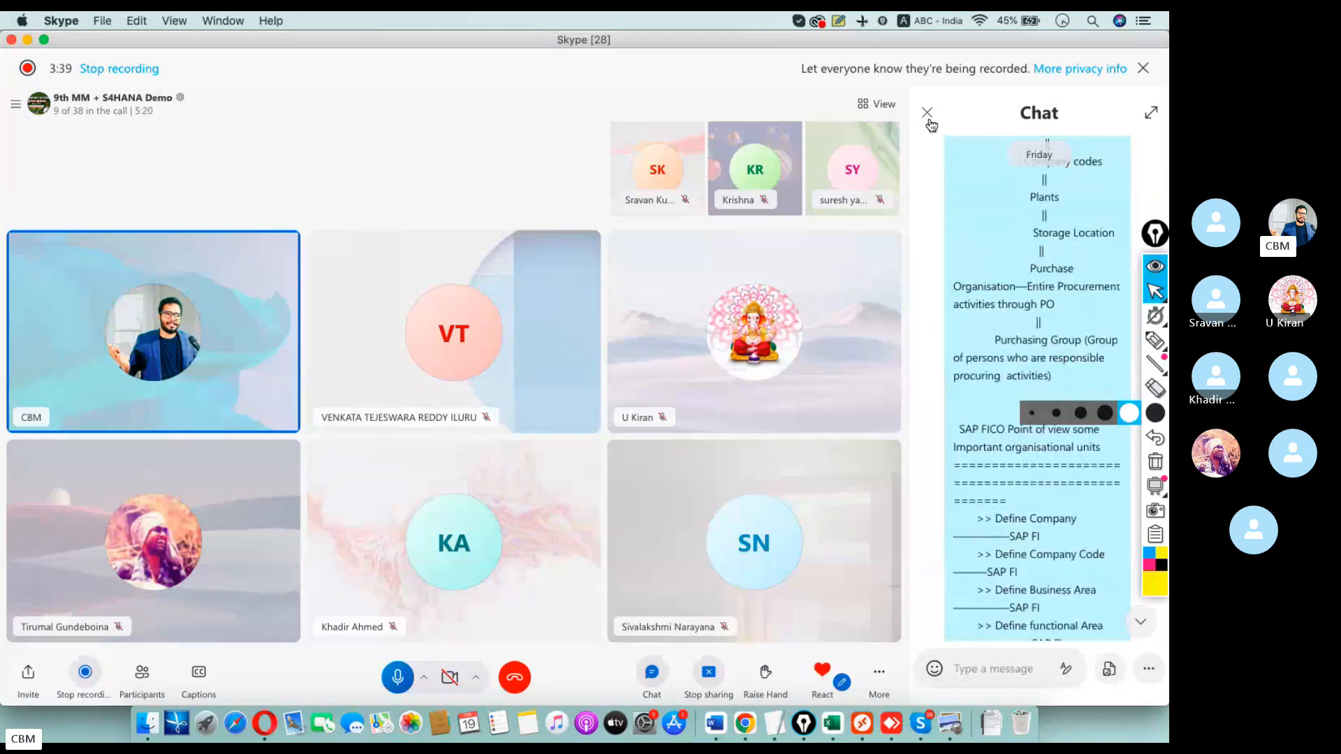
pyautogui.scroll(-8, 977, 427)
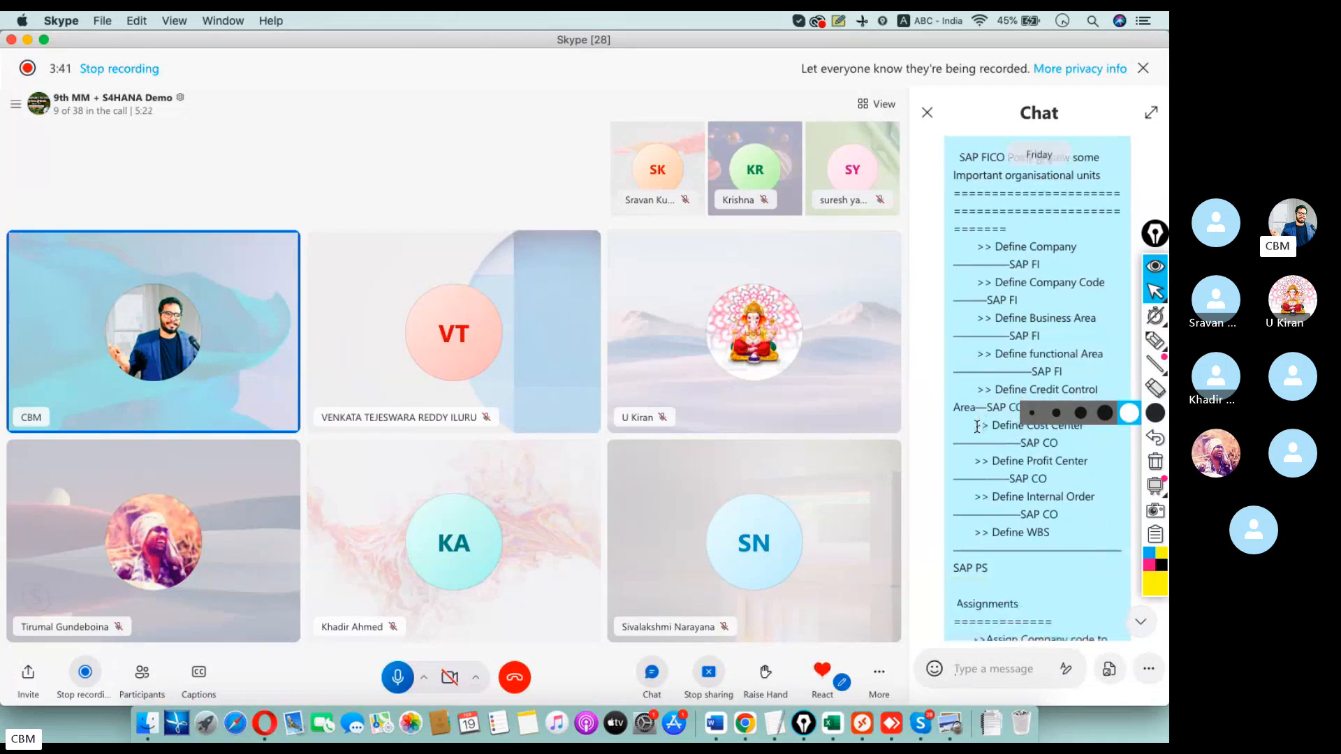
pyautogui.scroll(-1, 978, 391)
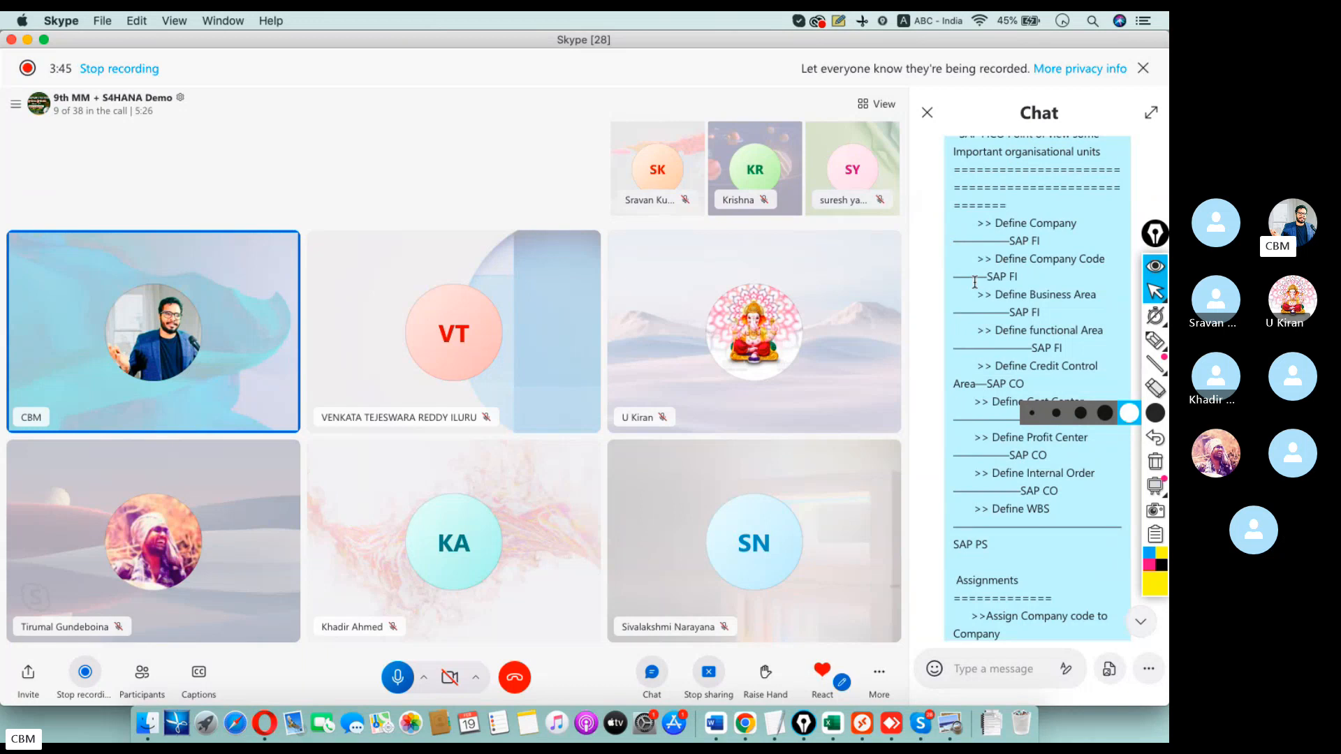
pyautogui.scroll(10, 980, 283)
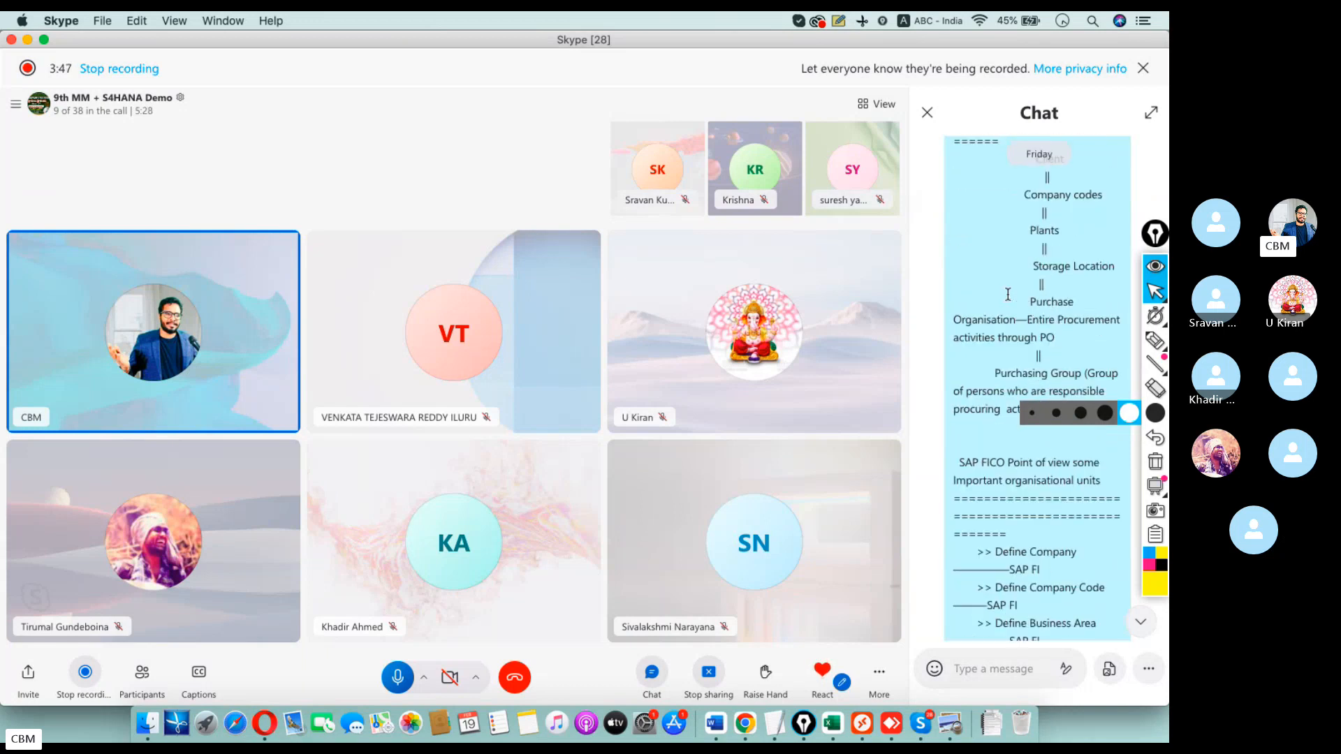
pyautogui.scroll(-8, 1003, 292)
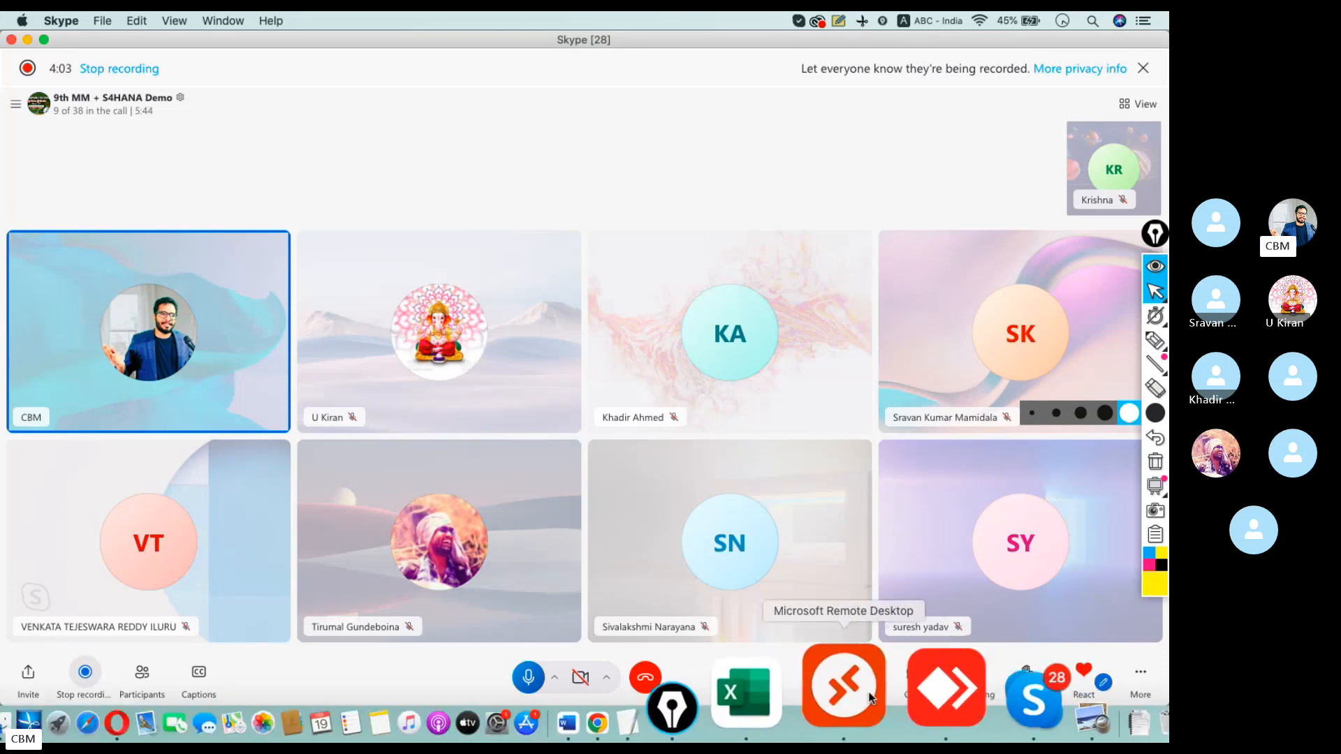
# Reconnect the remote session, dismiss the SAP connection error, and close the full-screen session.
pyautogui.click(866, 694)
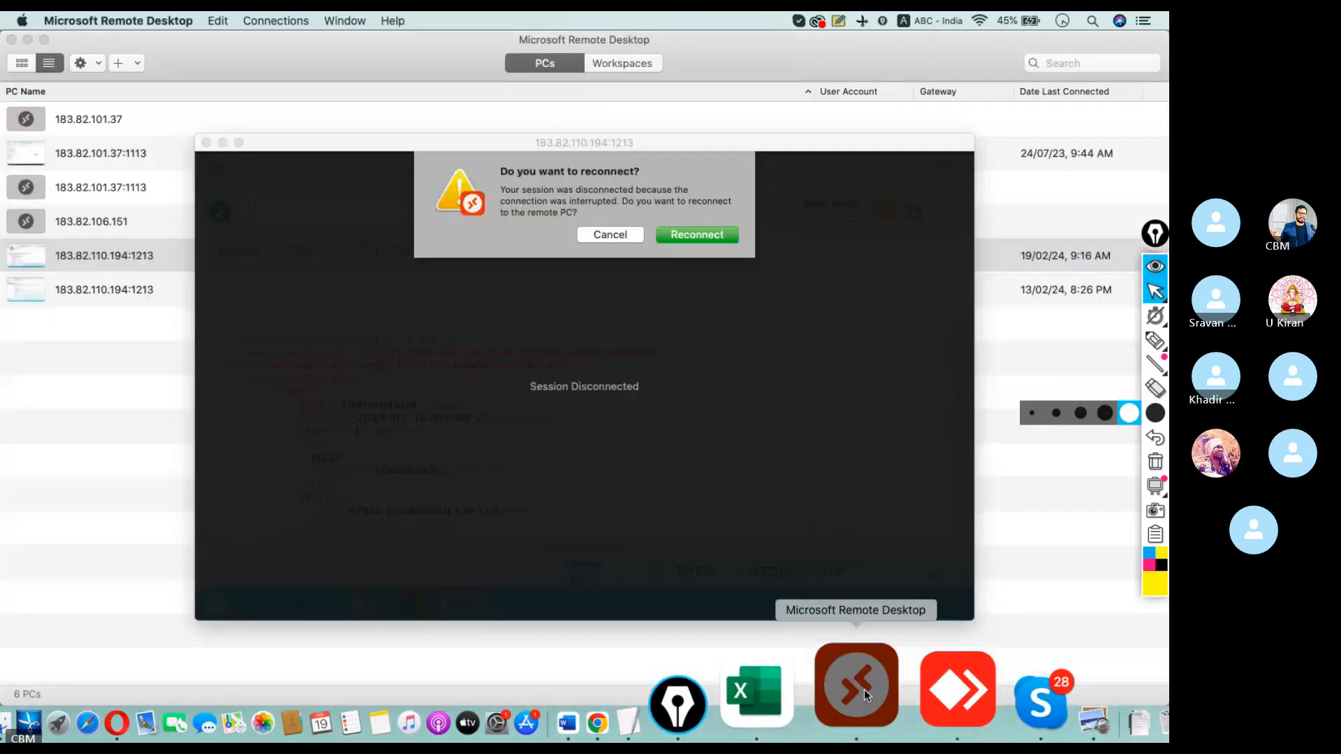
pyautogui.click(706, 242)
pyautogui.click(709, 237)
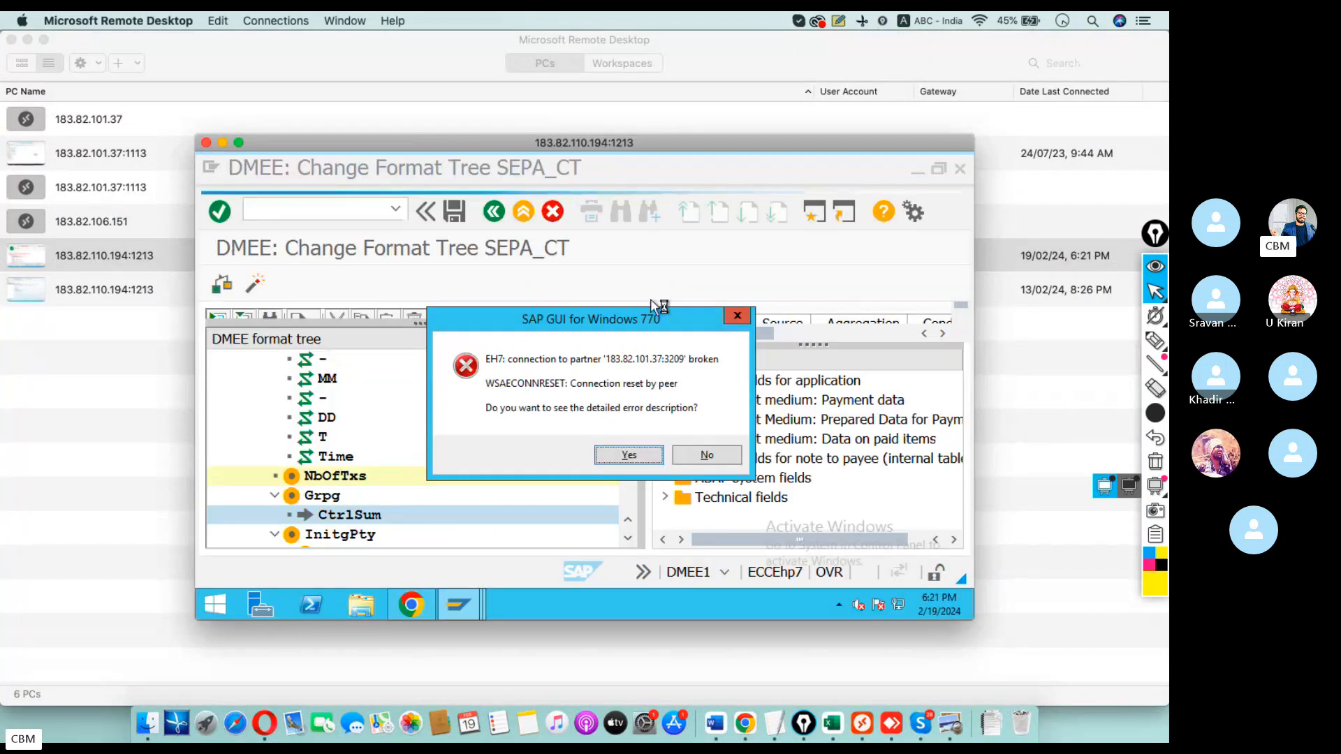
pyautogui.click(629, 455)
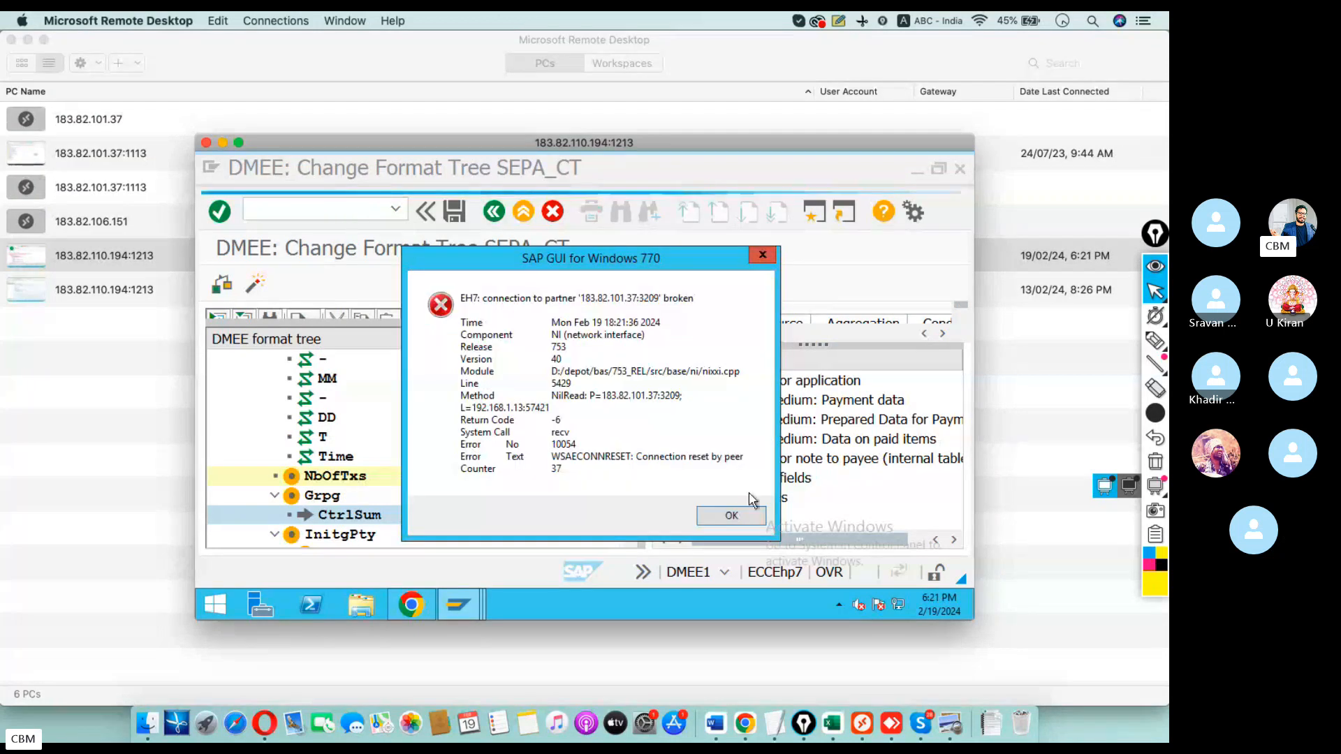
pyautogui.click(731, 515)
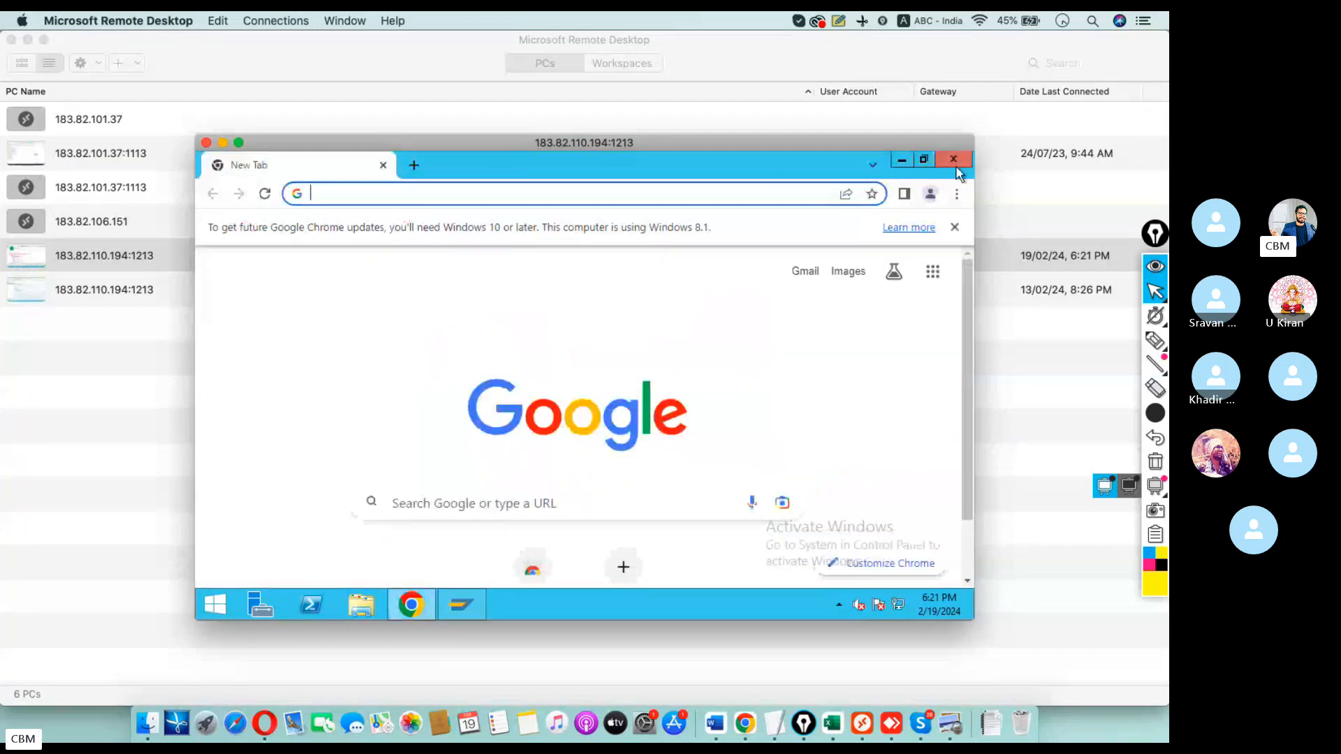
pyautogui.click(238, 142)
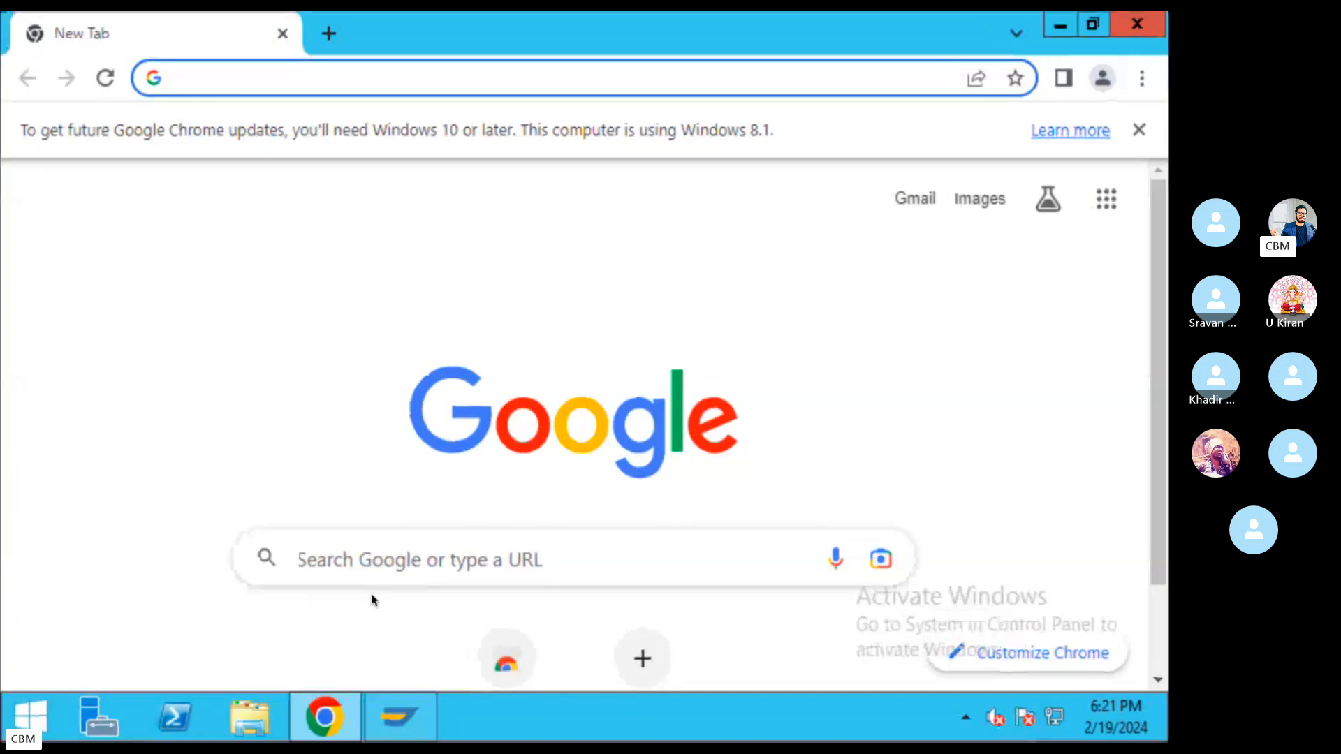
pyautogui.moveTo(473, 654); pyautogui.dragTo(435, 618)
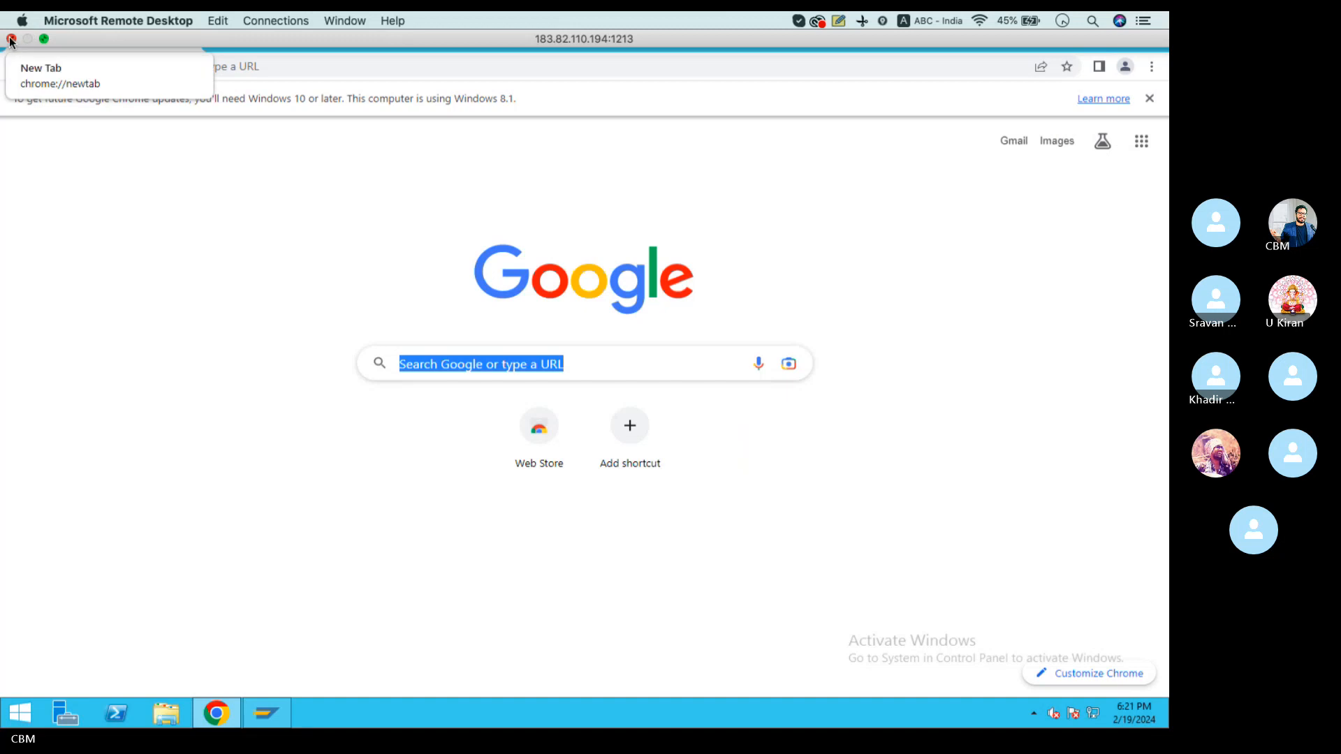
pyautogui.click(11, 40)
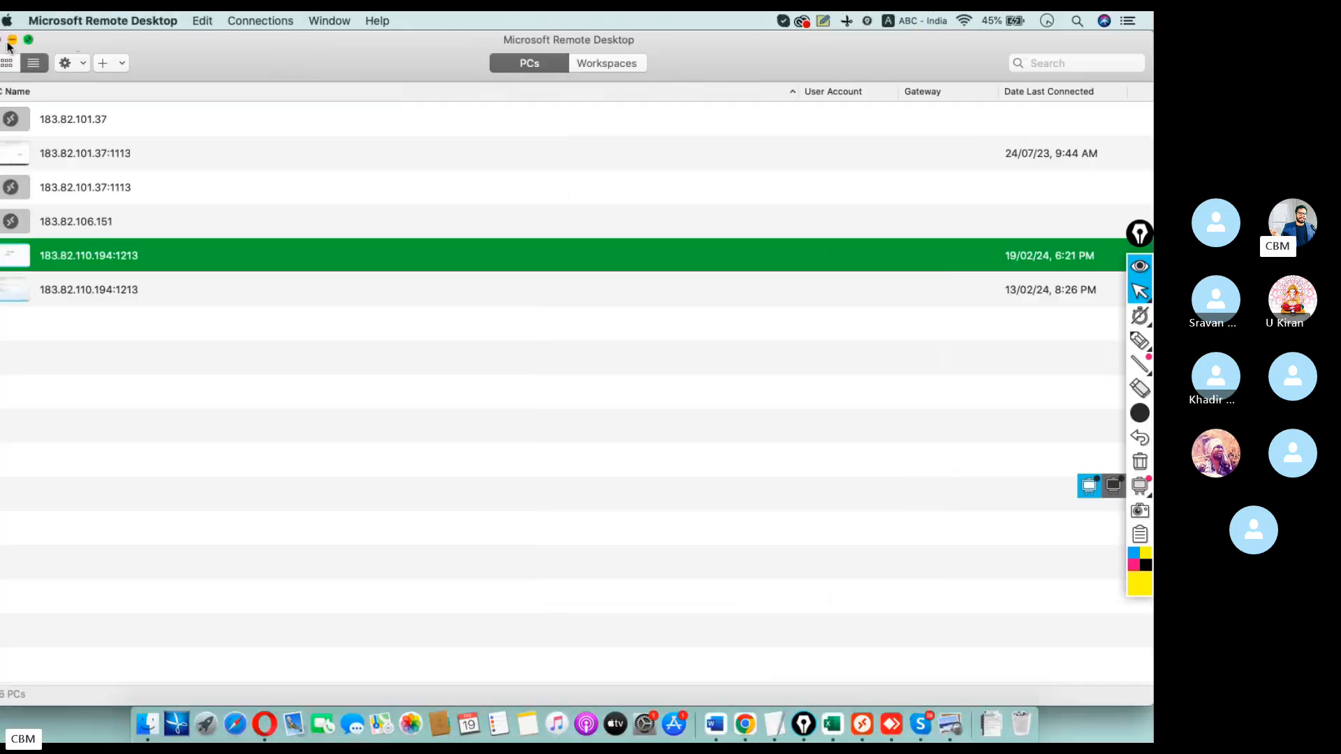
# Connect to 183.82.110.194:1213 with the remote account's user name and password, accepting the certificate.
pyautogui.doubleClick(121, 259)
pyautogui.write('s')
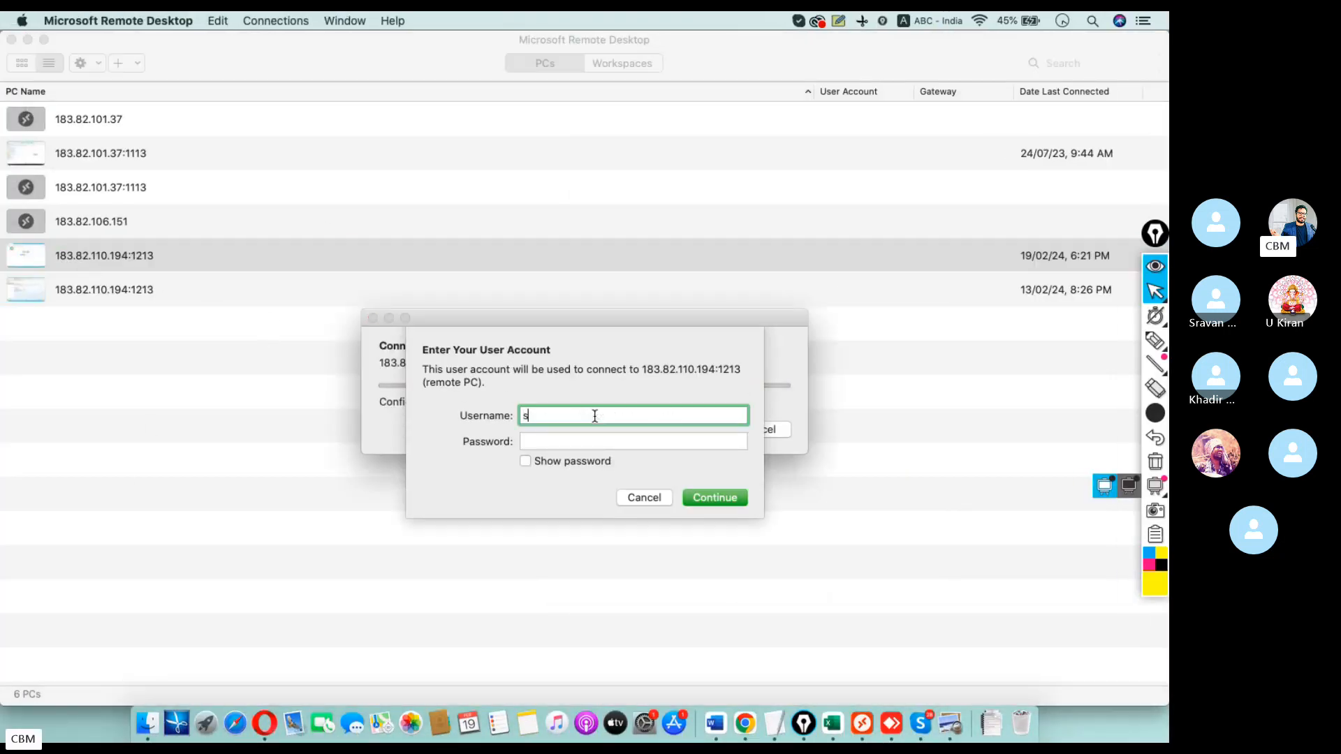
pyautogui.write('4user87')
pyautogui.press('Tab')
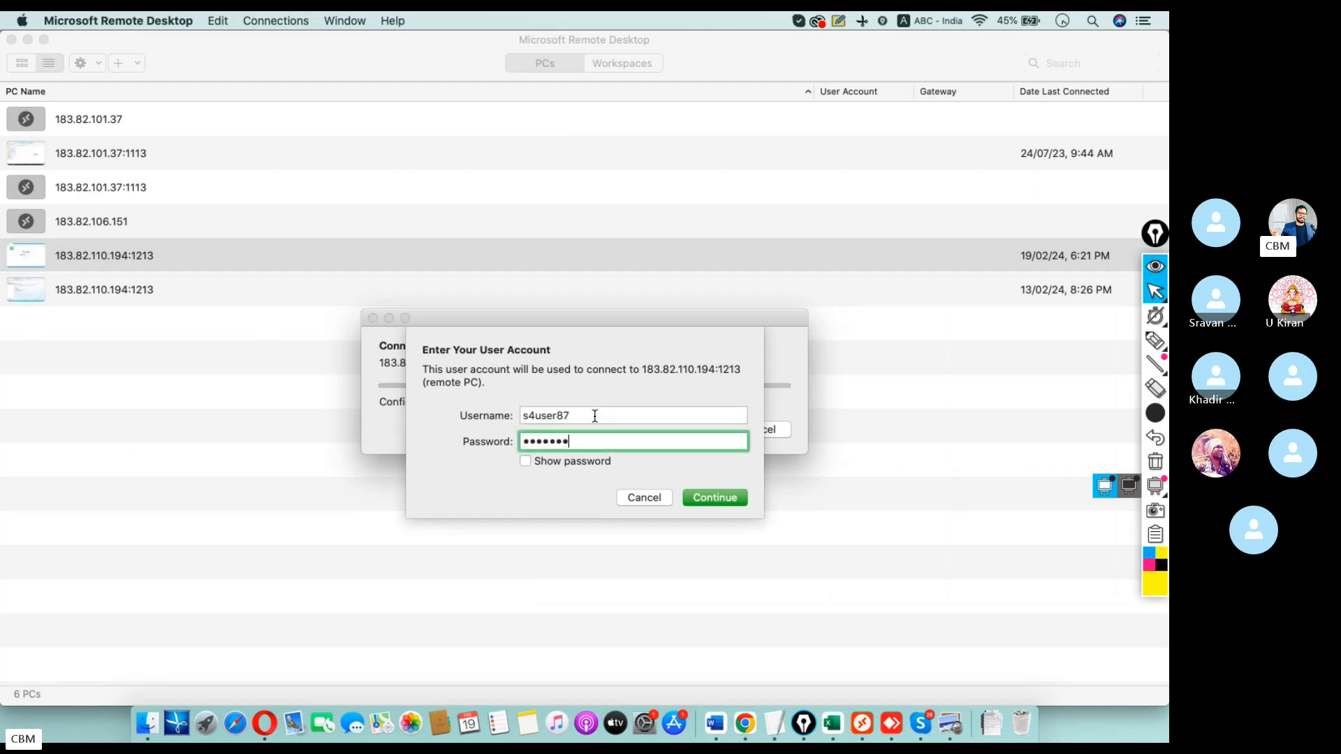
pyautogui.press('Return')
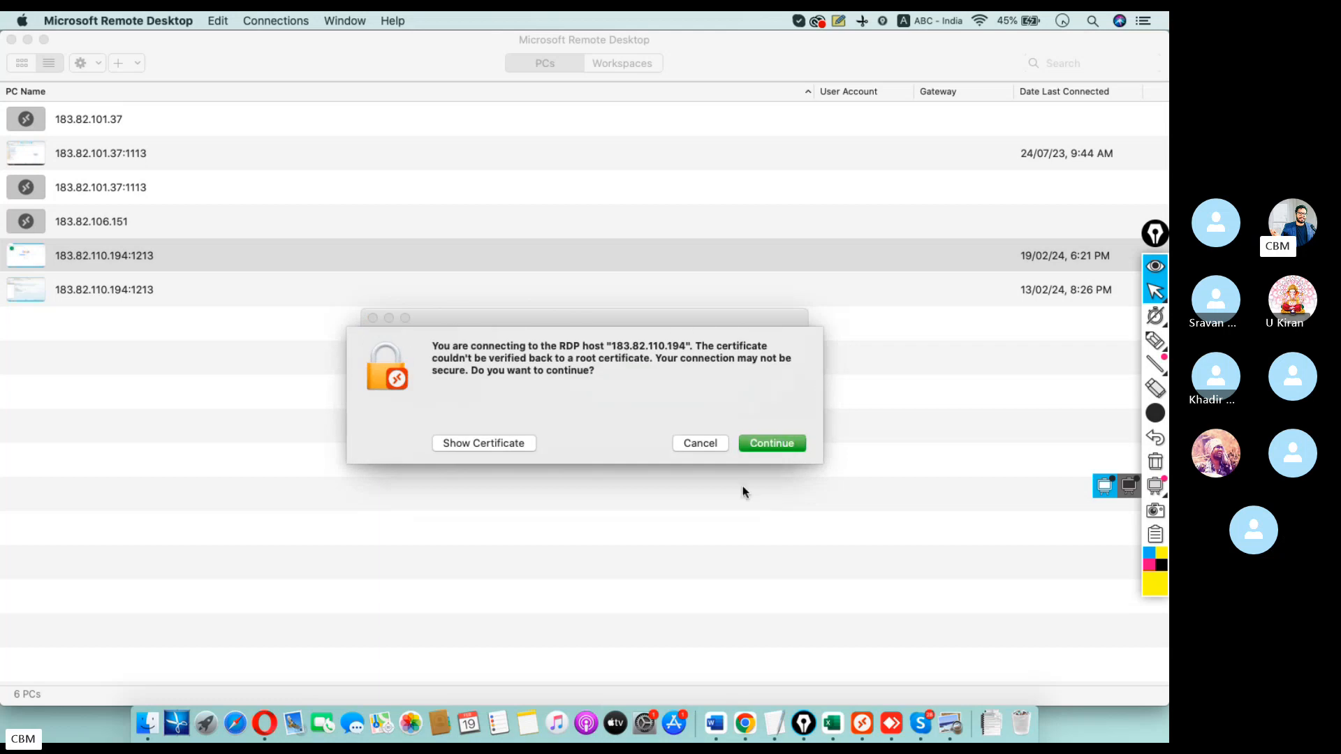
pyautogui.click(771, 443)
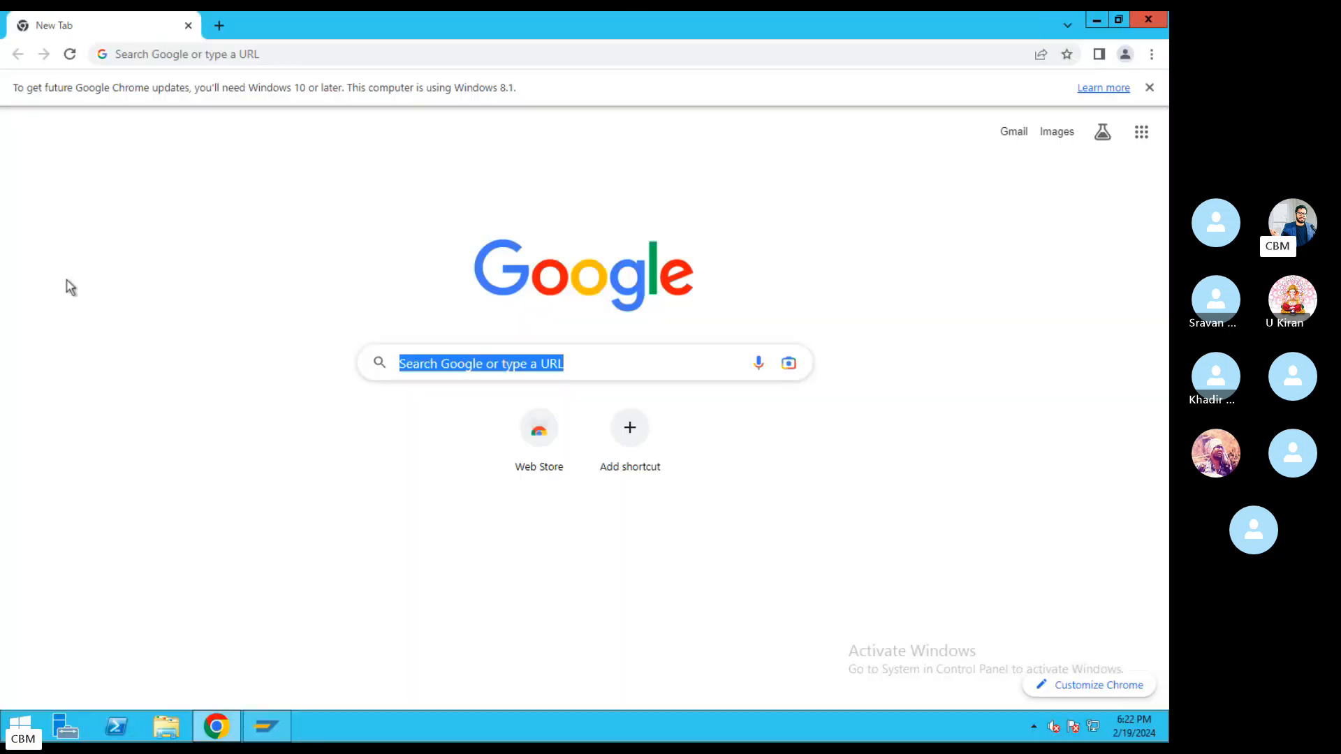
# Log on to the mah system via SAP Logon with a saved user name and the new password.
pyautogui.click(266, 727)
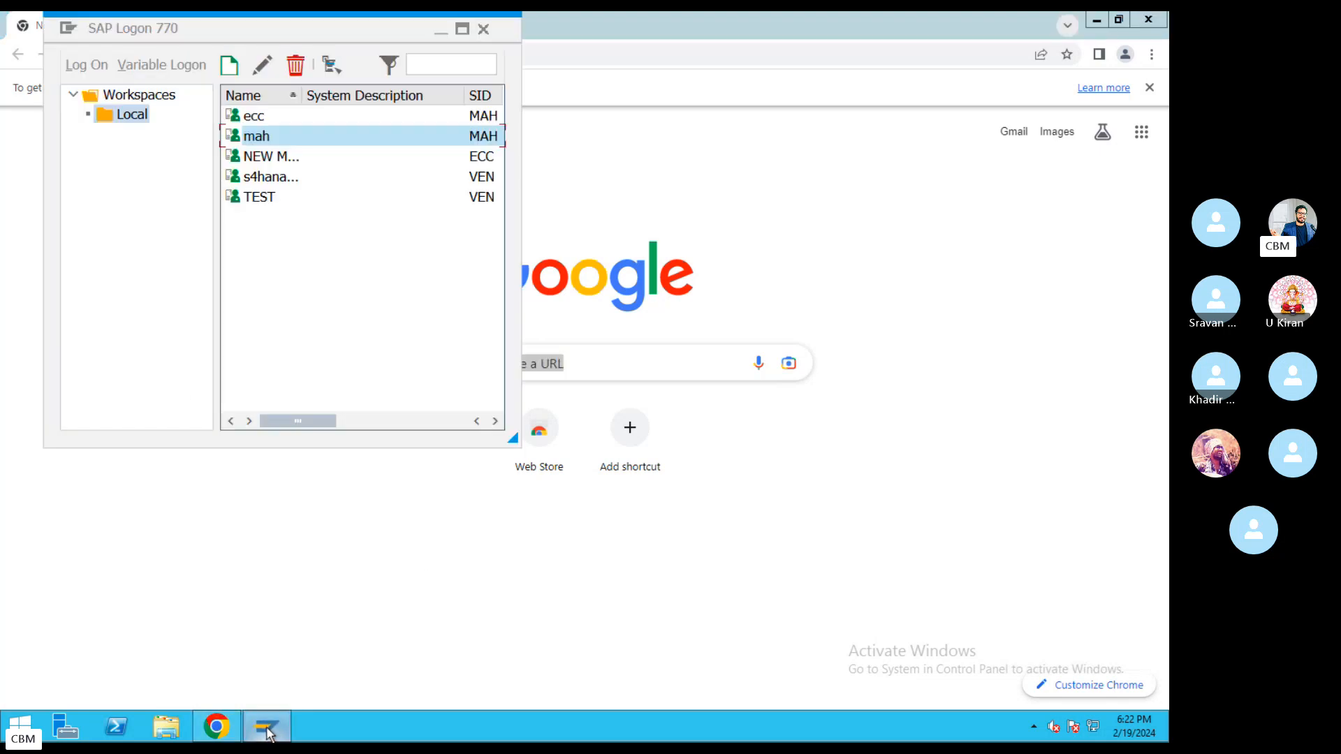
pyautogui.doubleClick(271, 139)
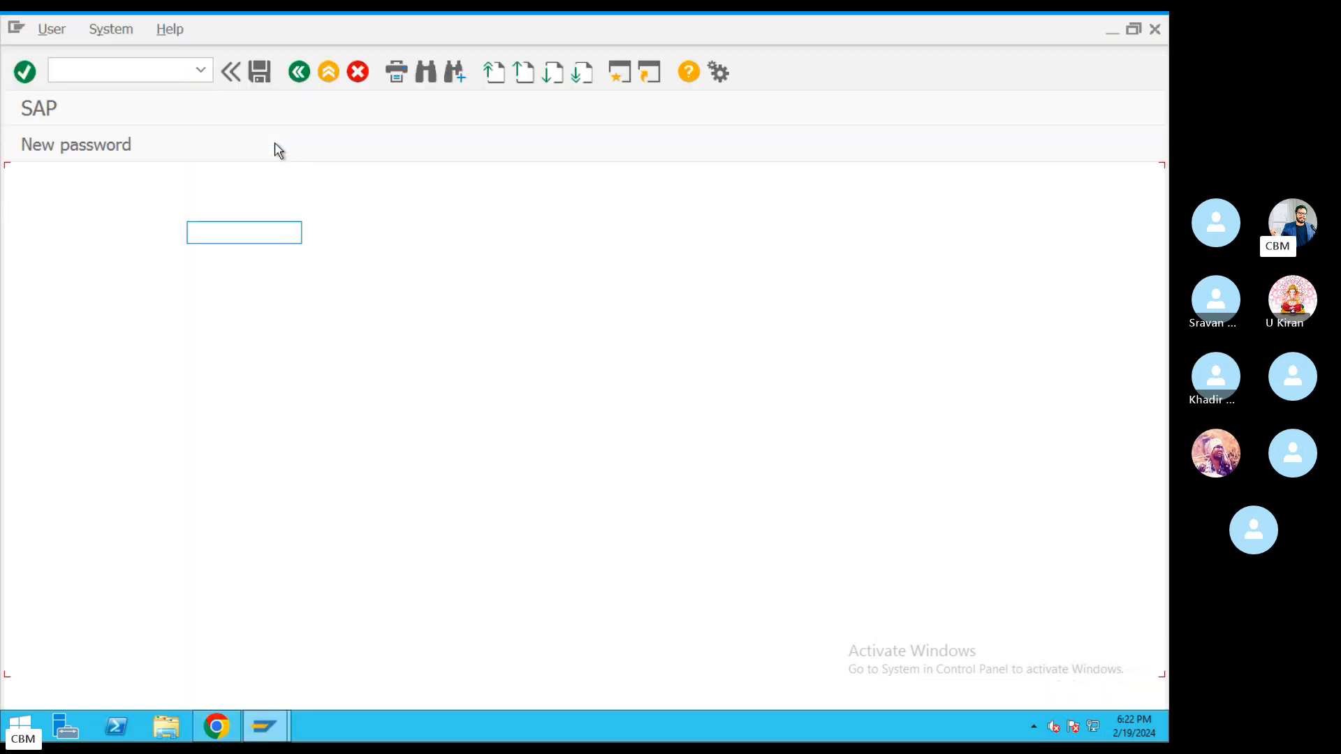
pyautogui.click(223, 234)
pyautogui.click(234, 250)
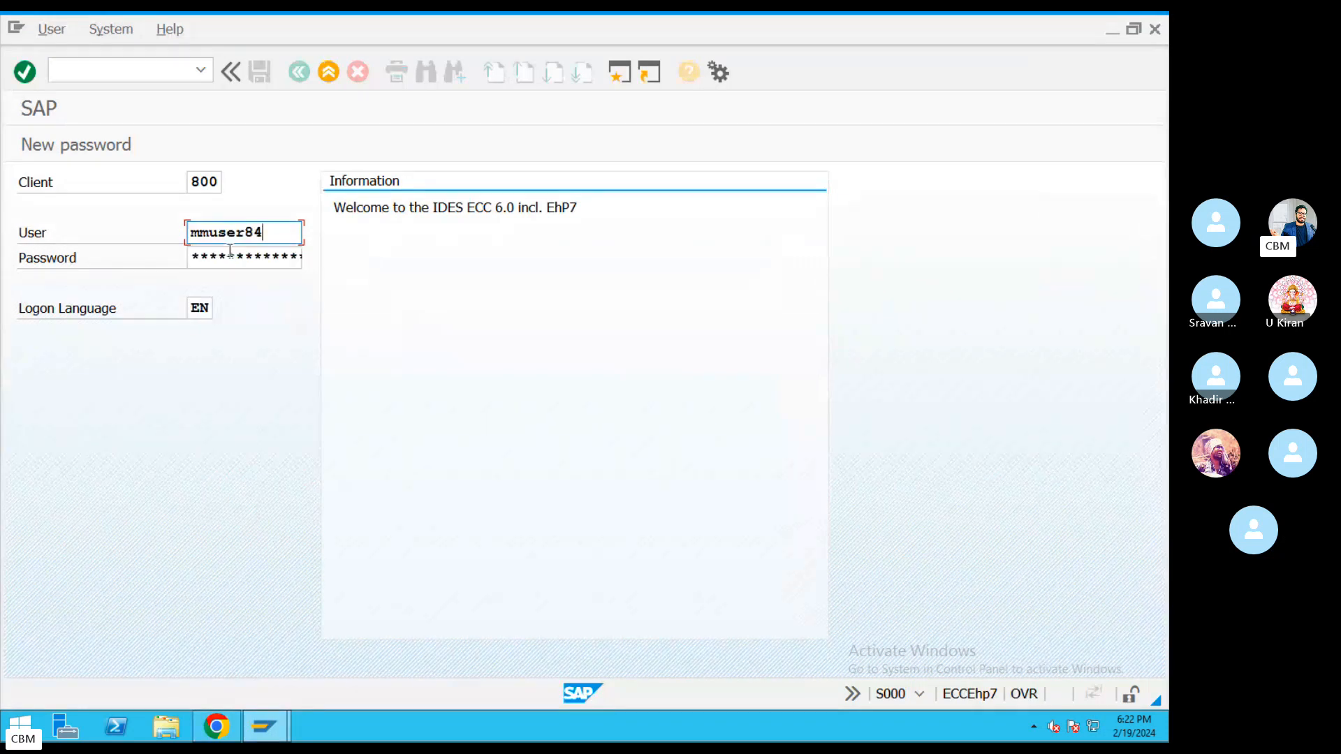
pyautogui.press('Tab')
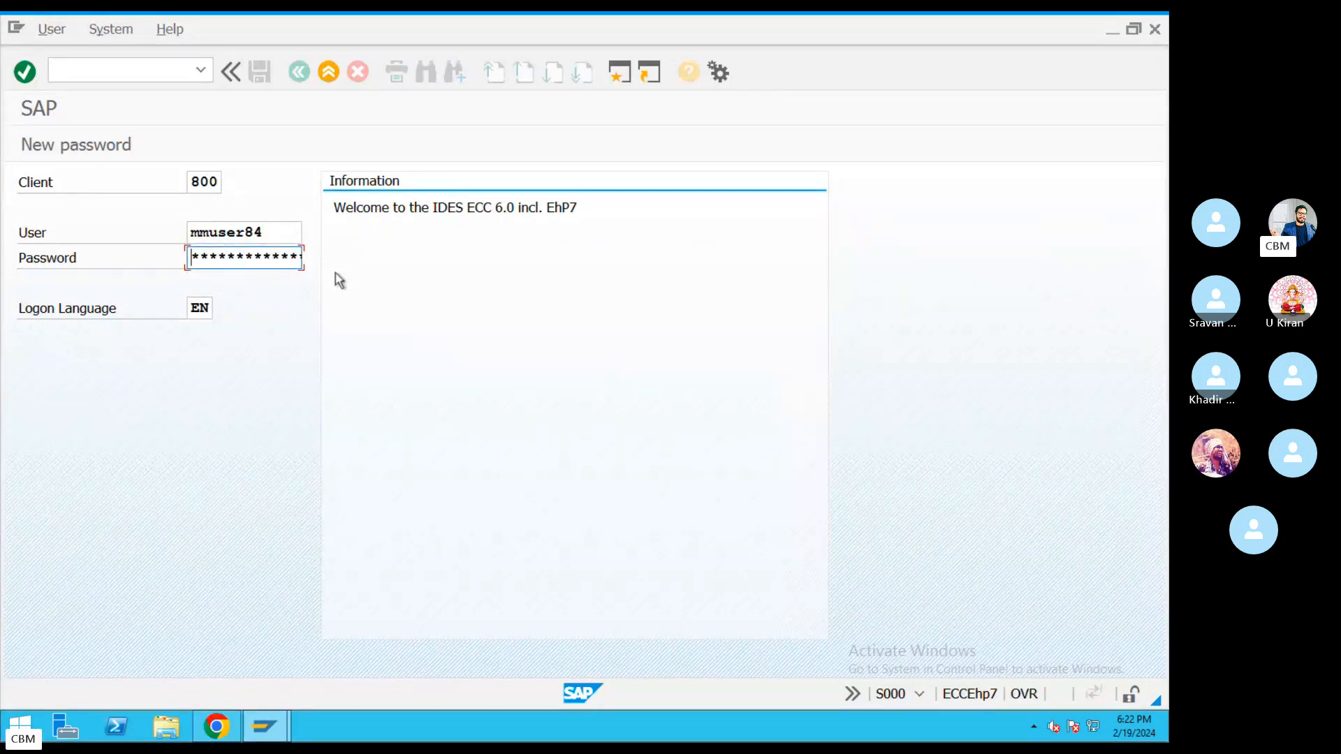
pyautogui.write('**********')
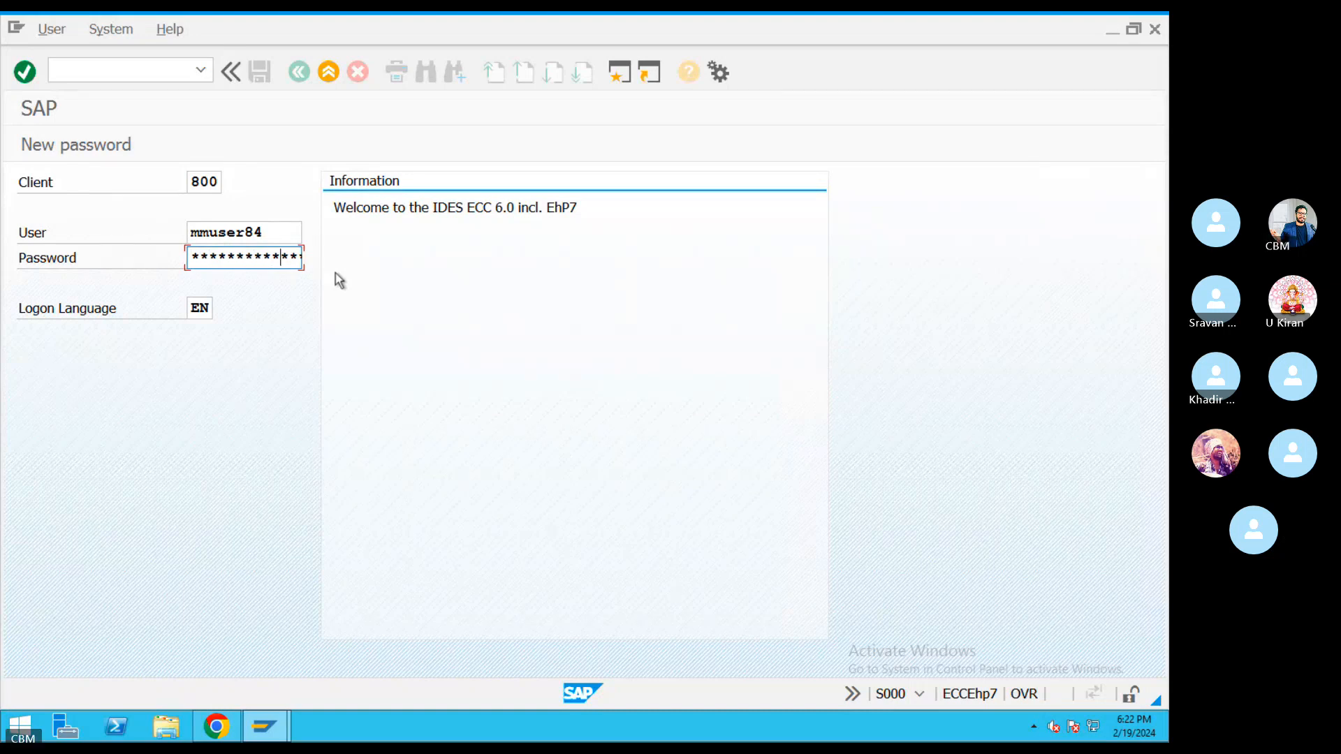
pyautogui.press('Home')
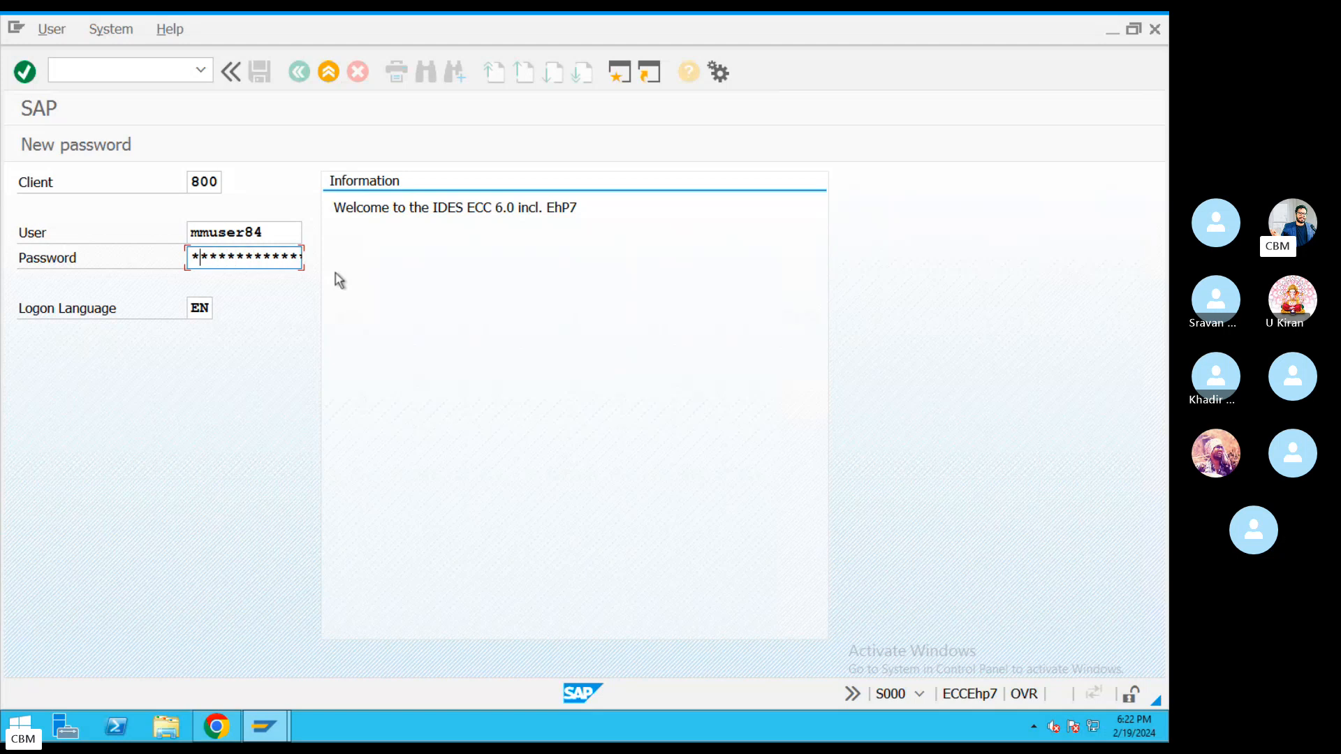
pyautogui.write('***********')
pyautogui.press('Return')
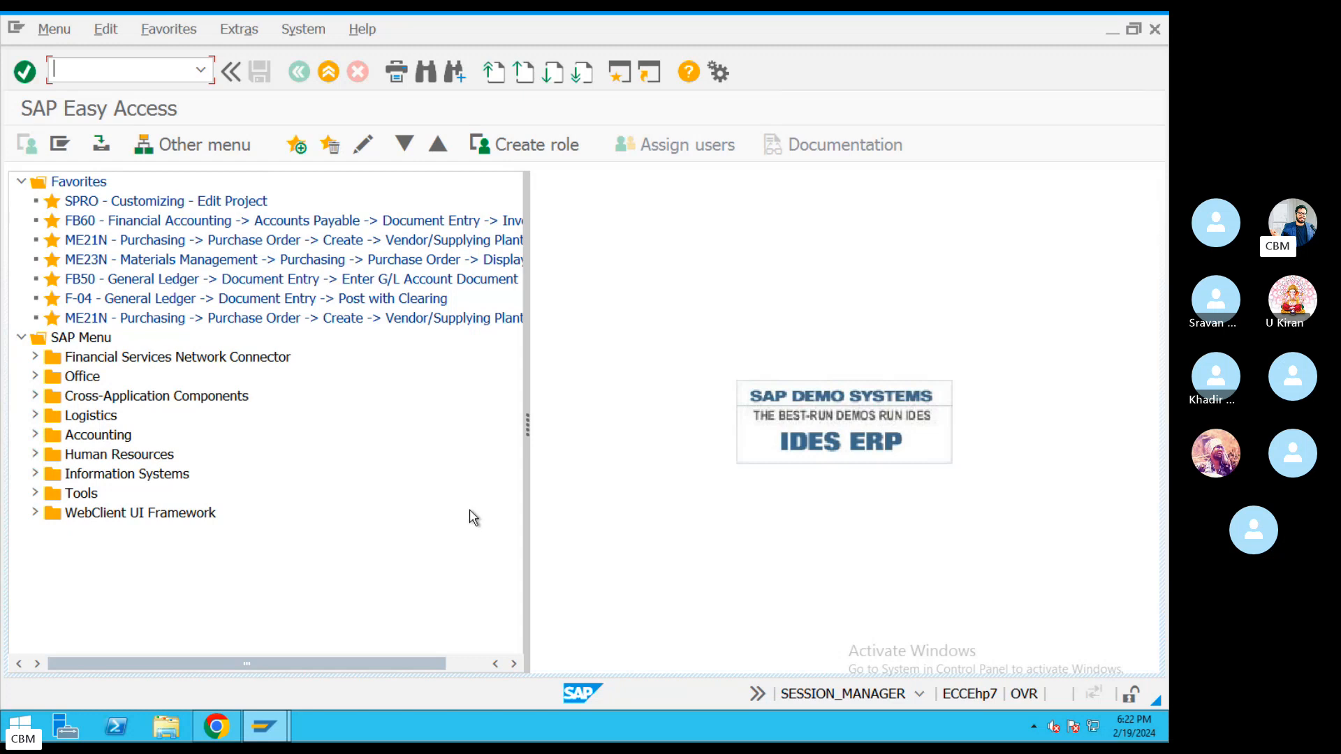
pyautogui.hotkey('ctrl', 'Left')
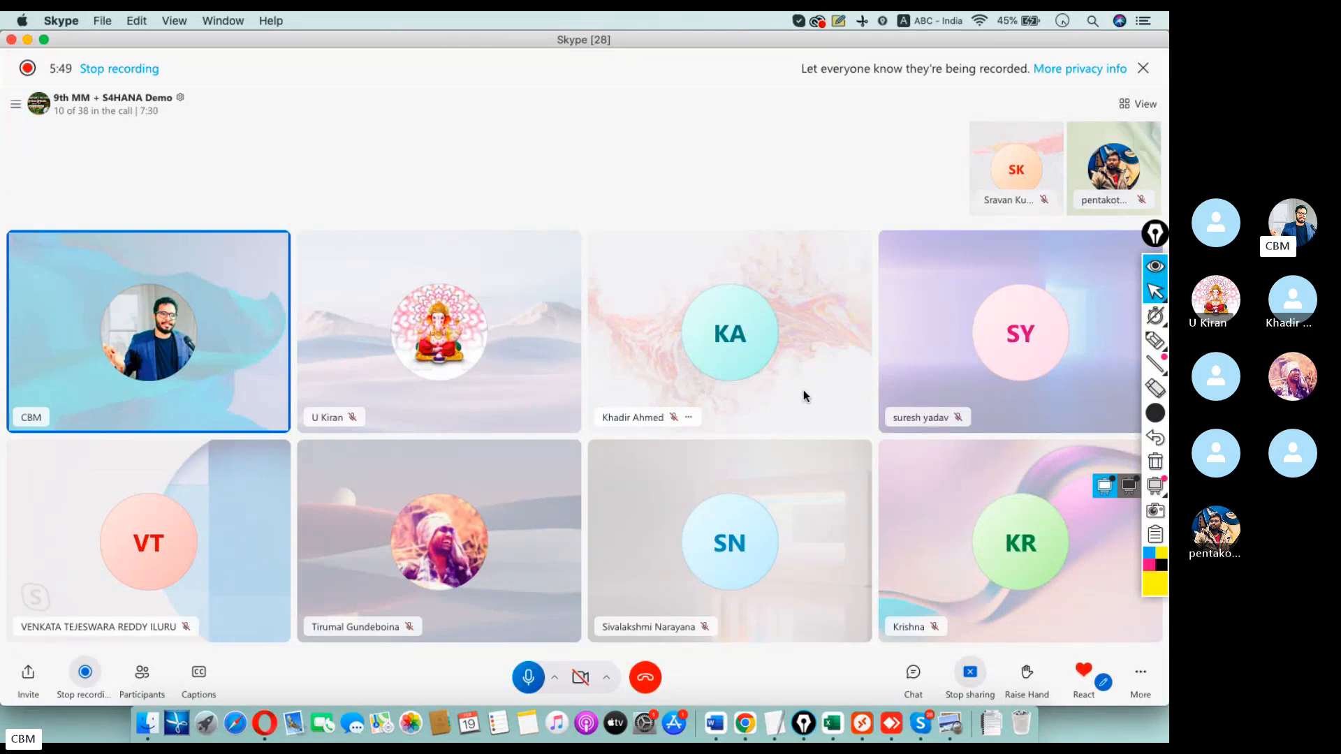
pyautogui.click(866, 711)
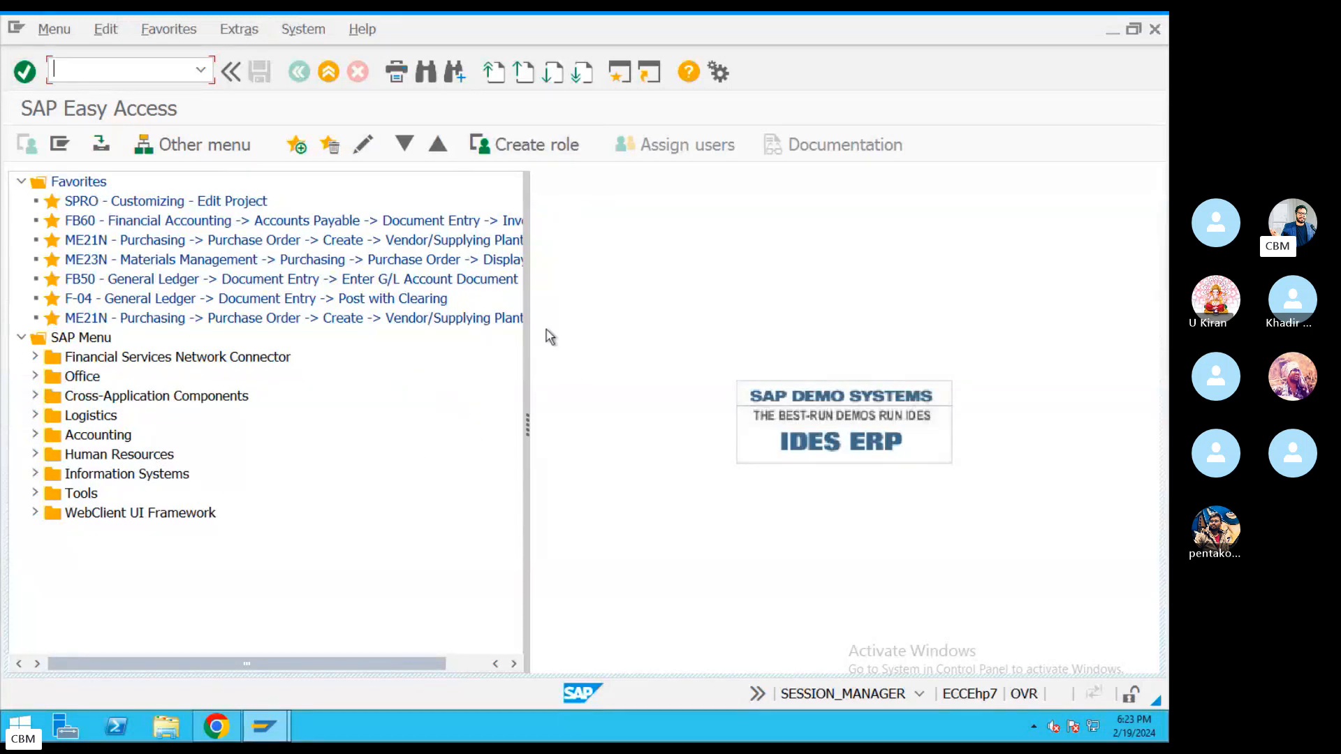
# Expand Logistics and then Materials Management in the SAP Menu tree.
pyautogui.click(112, 417)
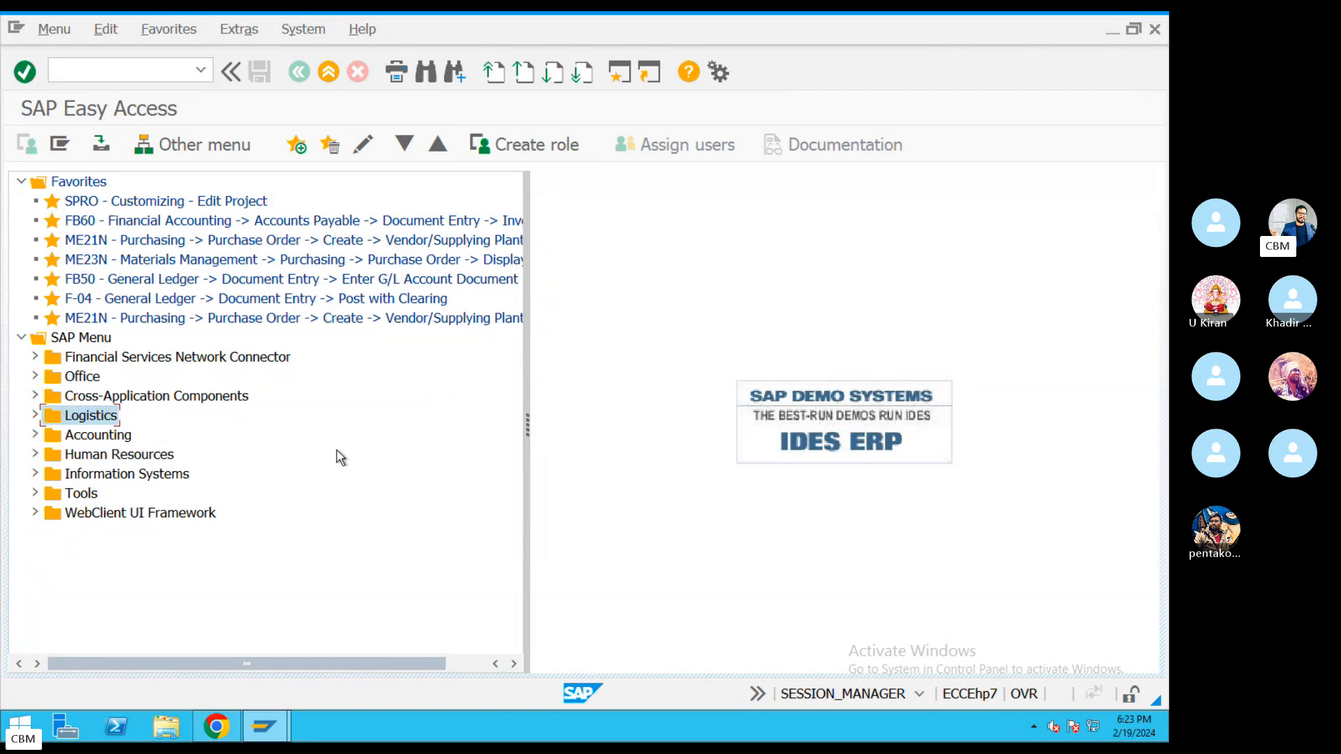
pyautogui.click(34, 416)
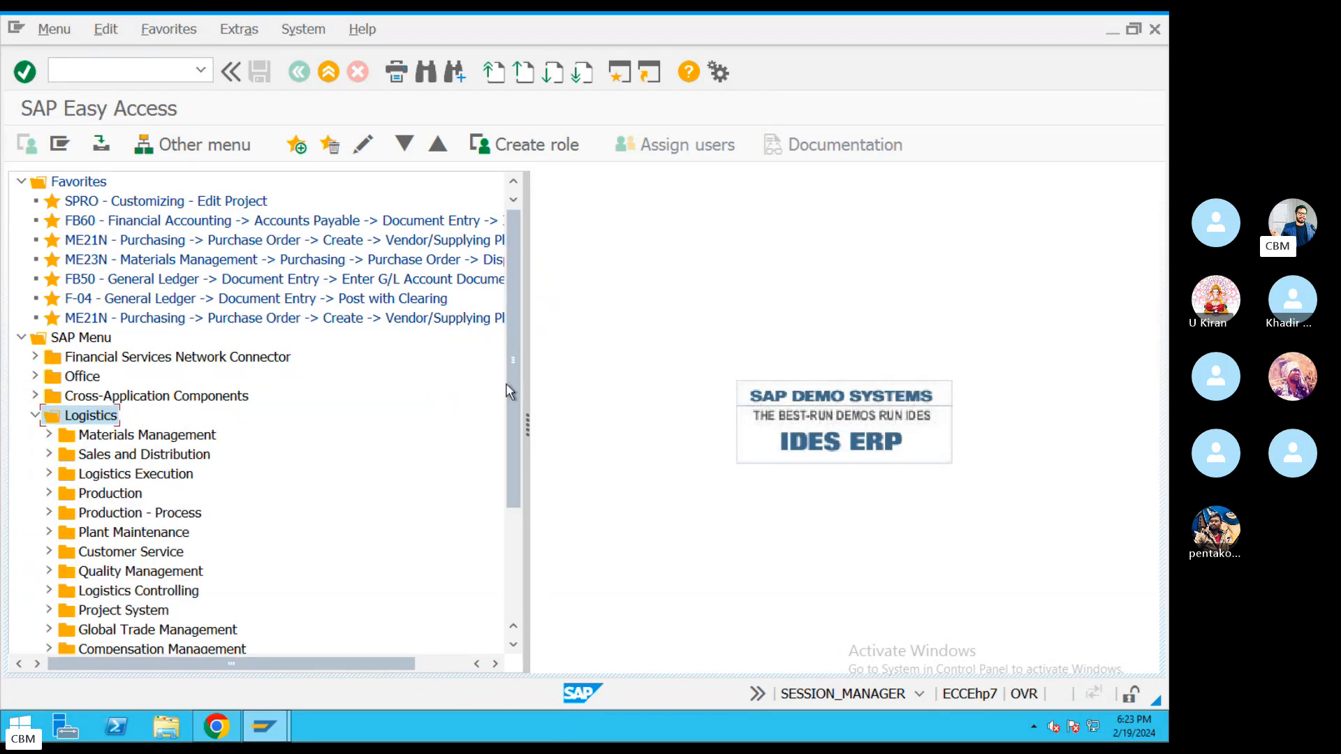
pyautogui.scroll(-2, 500, 479)
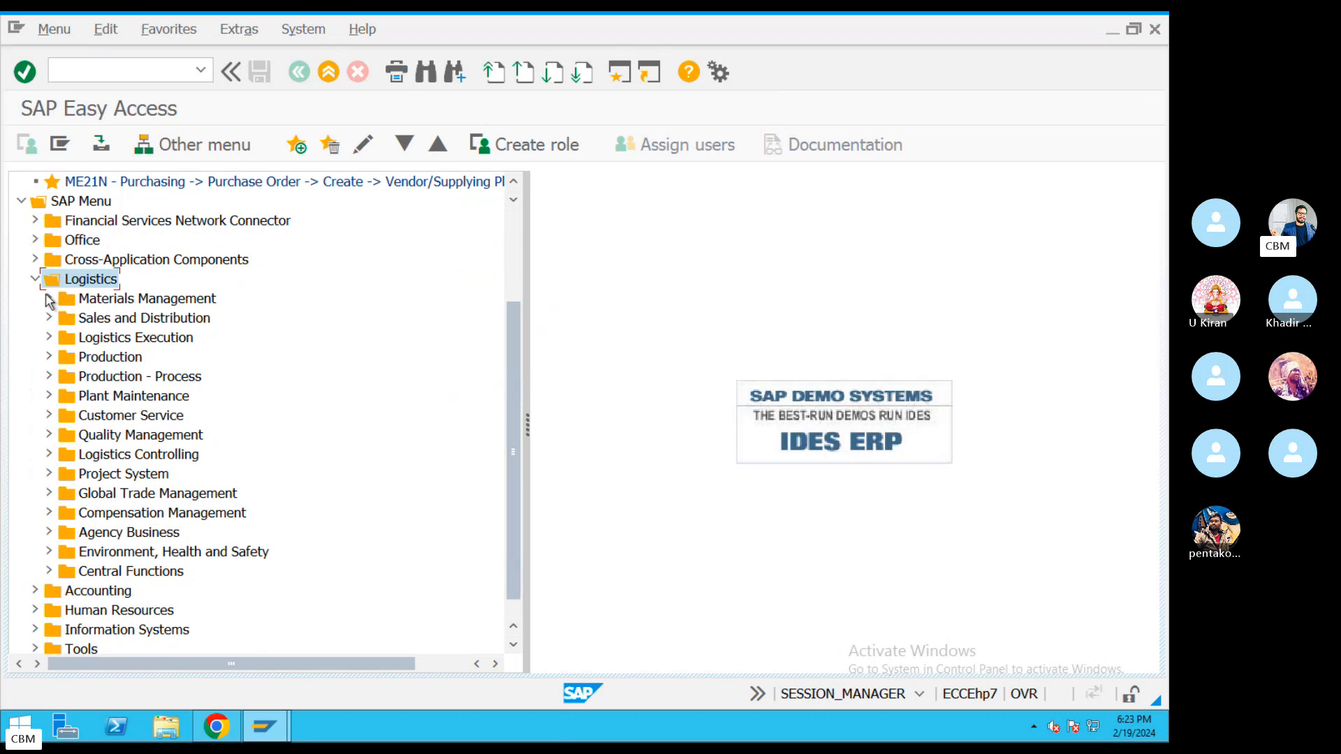
pyautogui.click(130, 301)
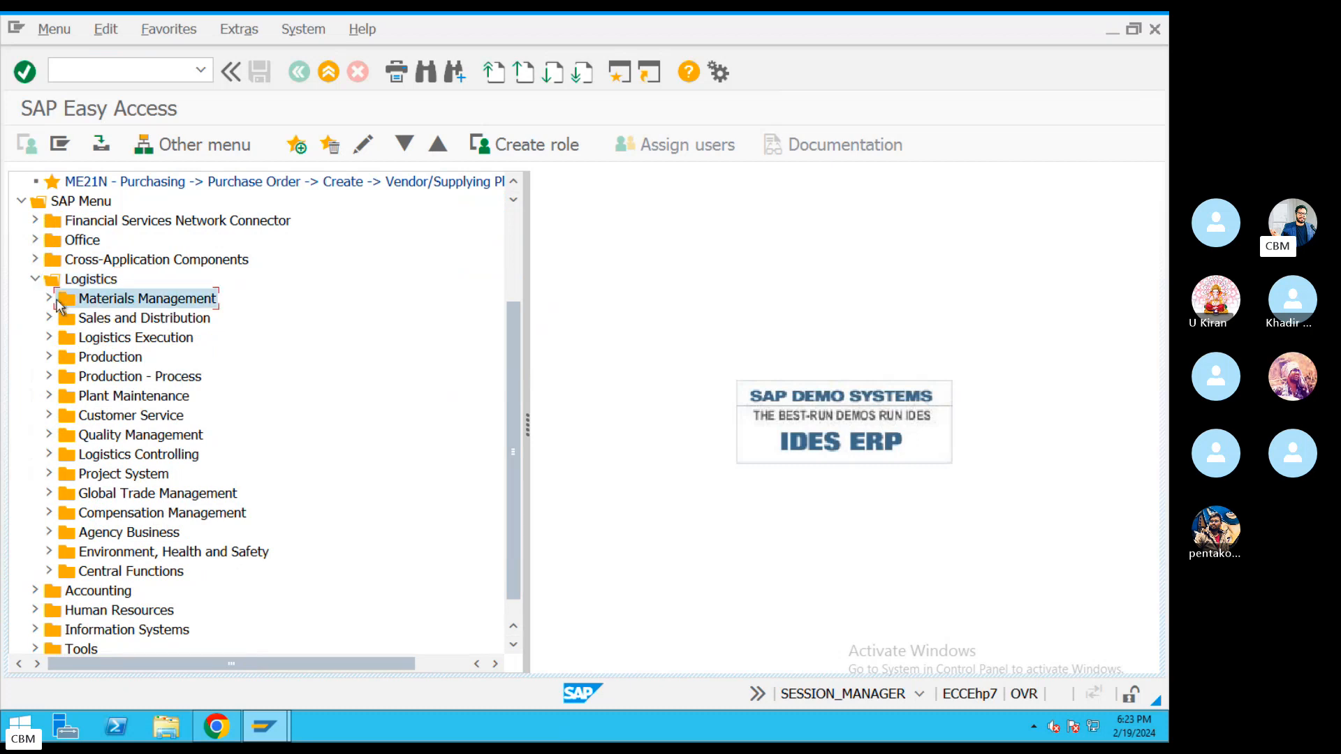
pyautogui.click(48, 298)
# Step through the Materials Management areas from Purchasing down to Service Entry Sheet.
pyautogui.click(131, 321)
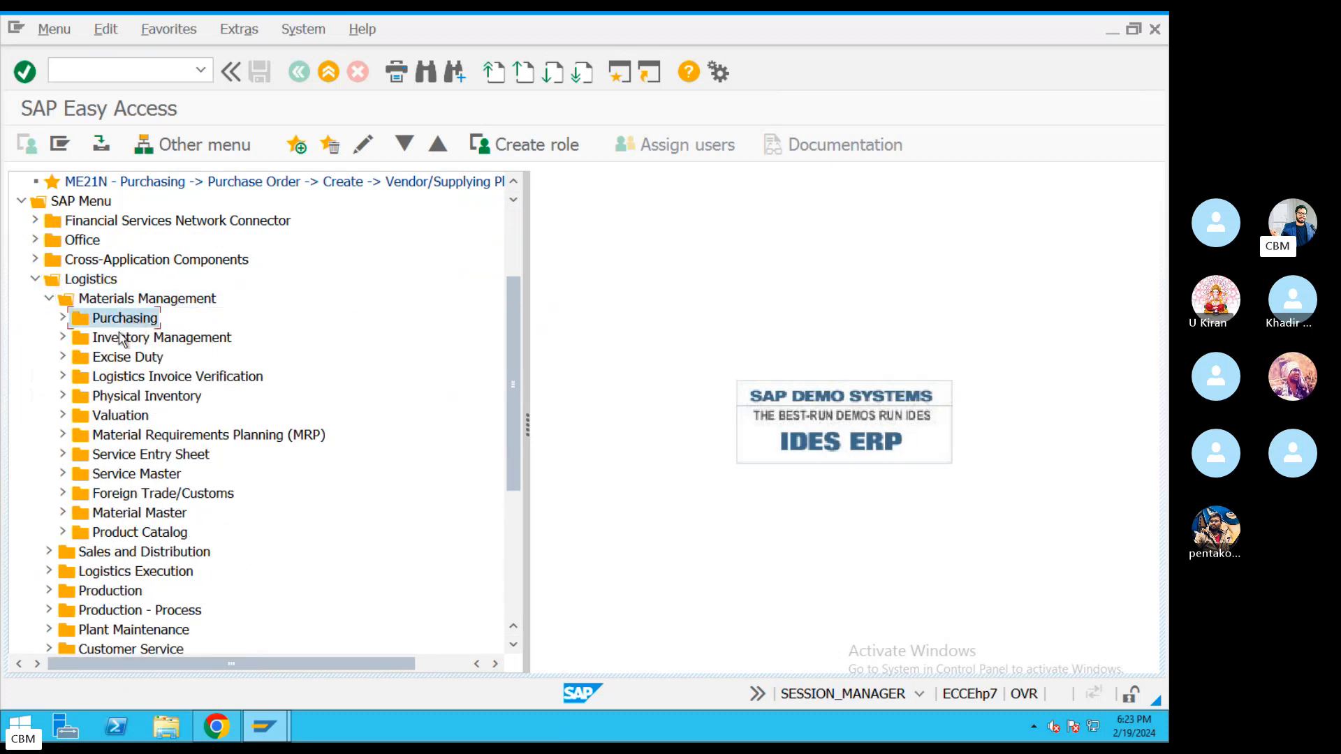
pyautogui.click(122, 339)
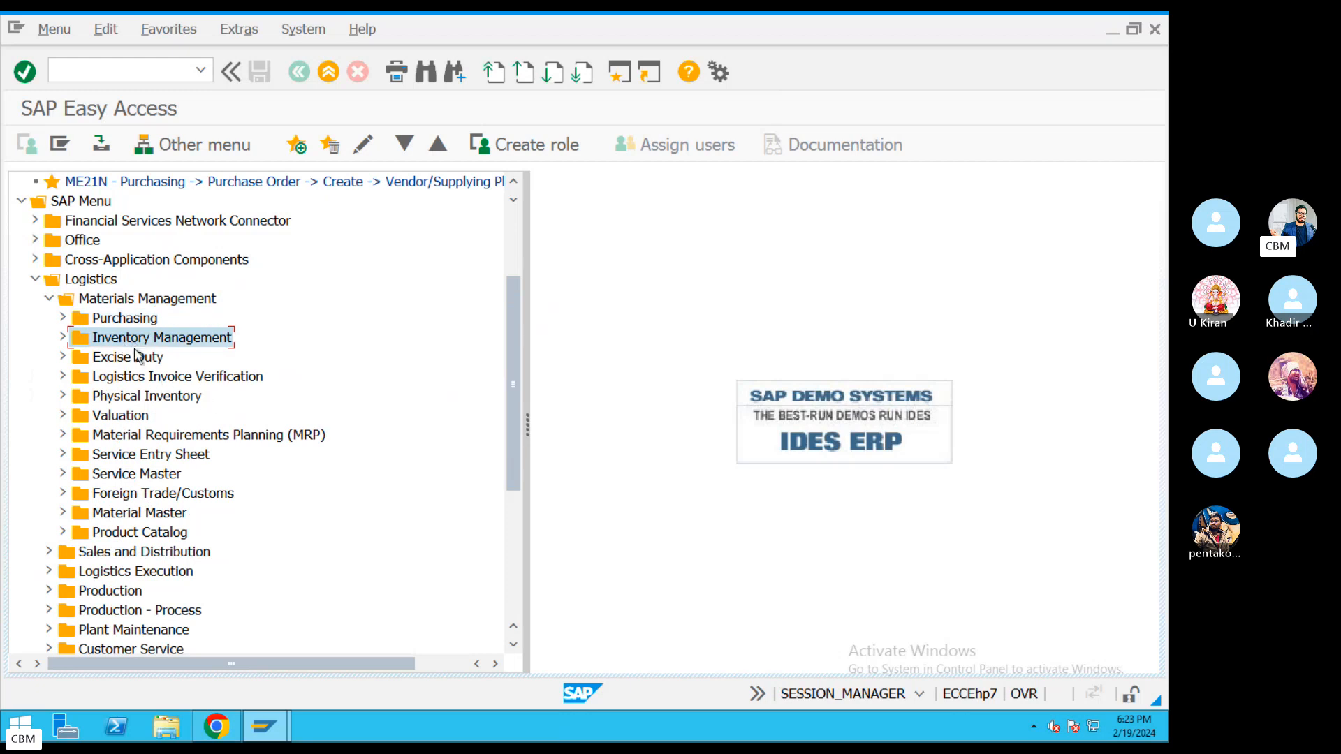
pyautogui.click(138, 358)
pyautogui.click(231, 378)
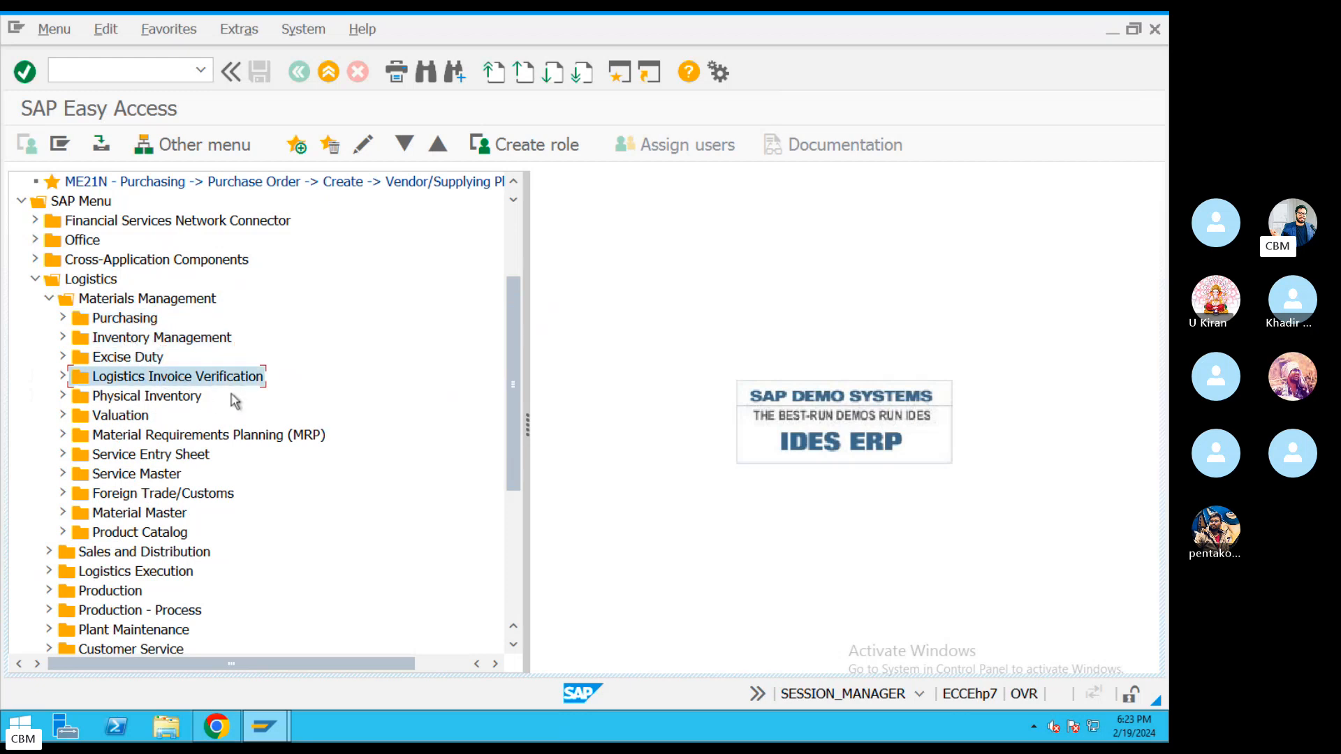
pyautogui.click(146, 398)
pyautogui.click(143, 417)
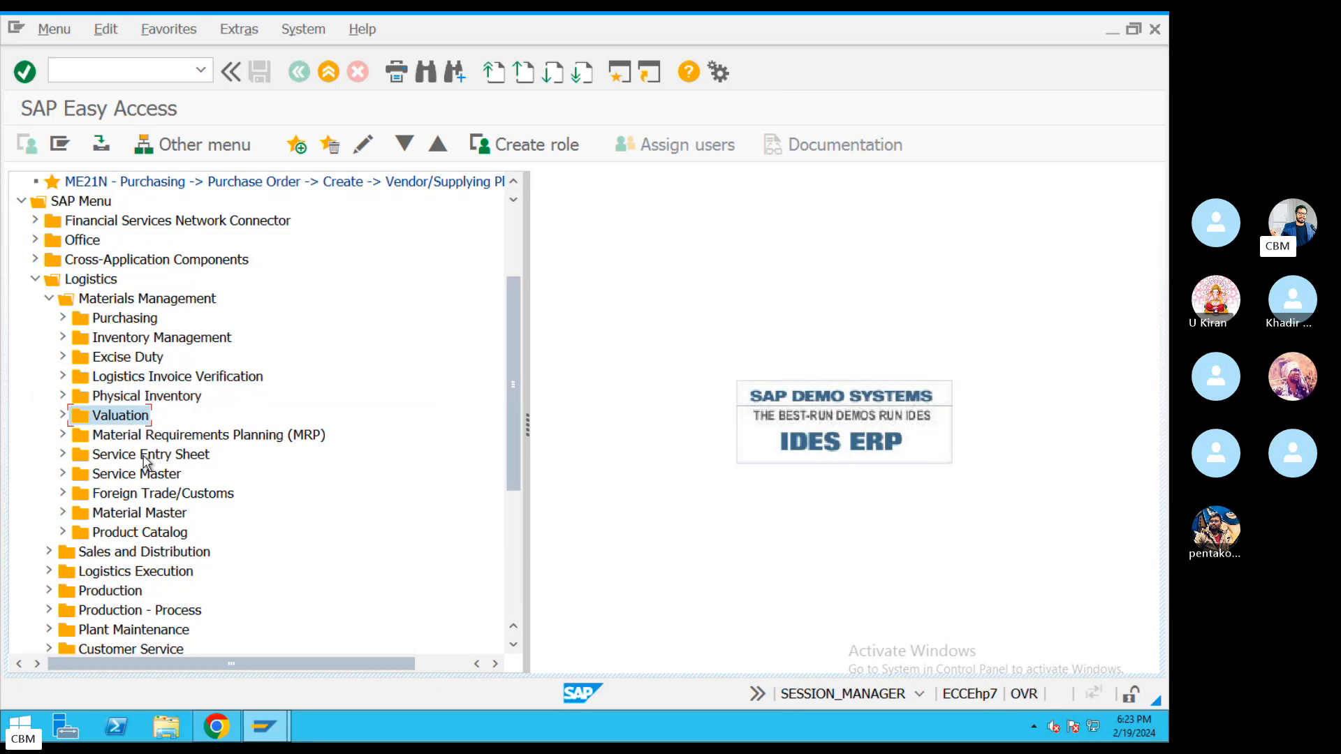
pyautogui.click(144, 435)
pyautogui.click(139, 463)
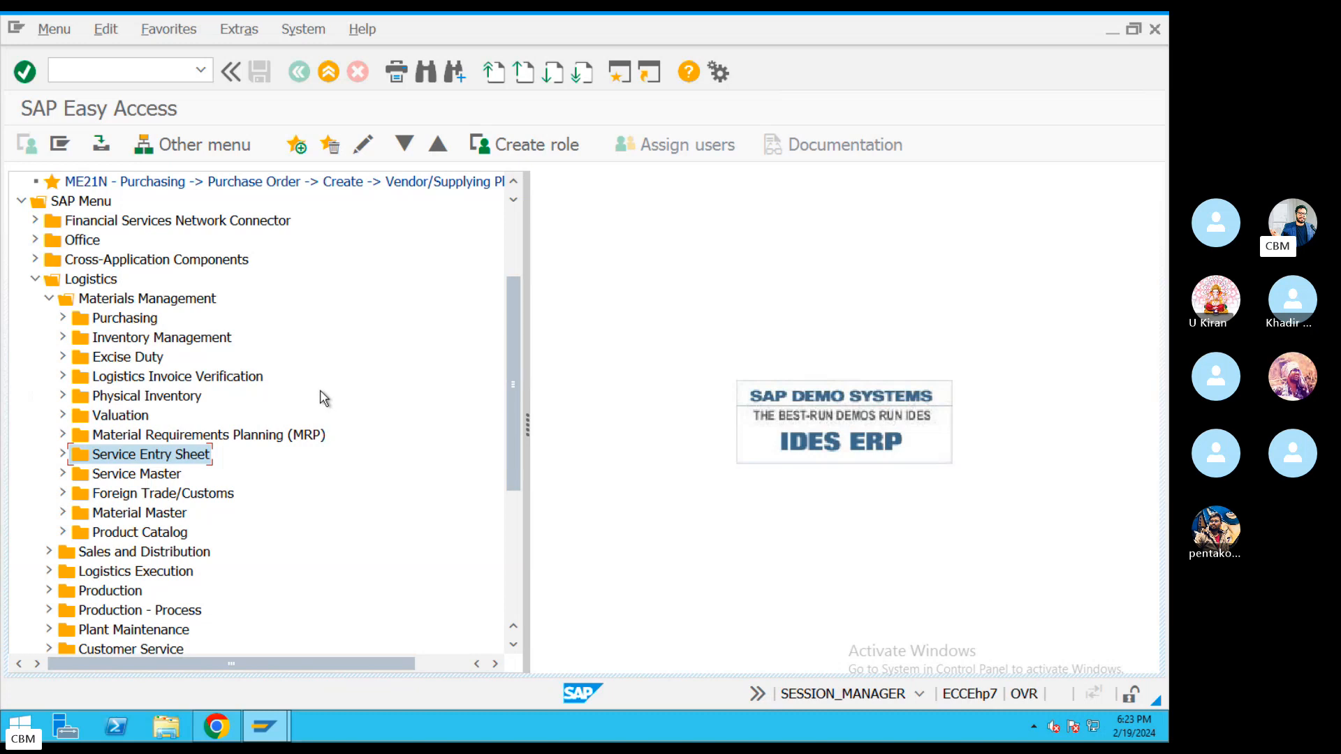
# Select Logistics, Materials Management, and each area from Purchasing to Foreign Trade/Customs.
pyautogui.click(97, 281)
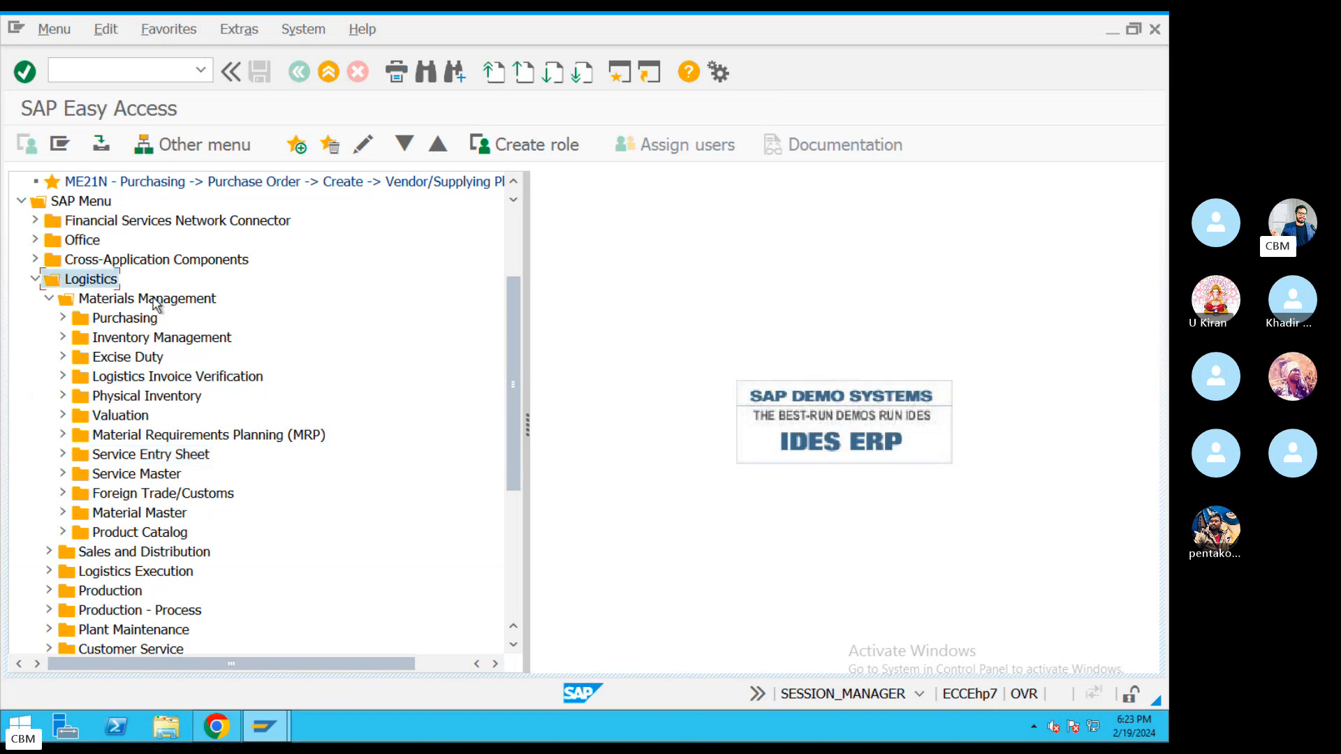
pyautogui.click(154, 301)
pyautogui.click(137, 320)
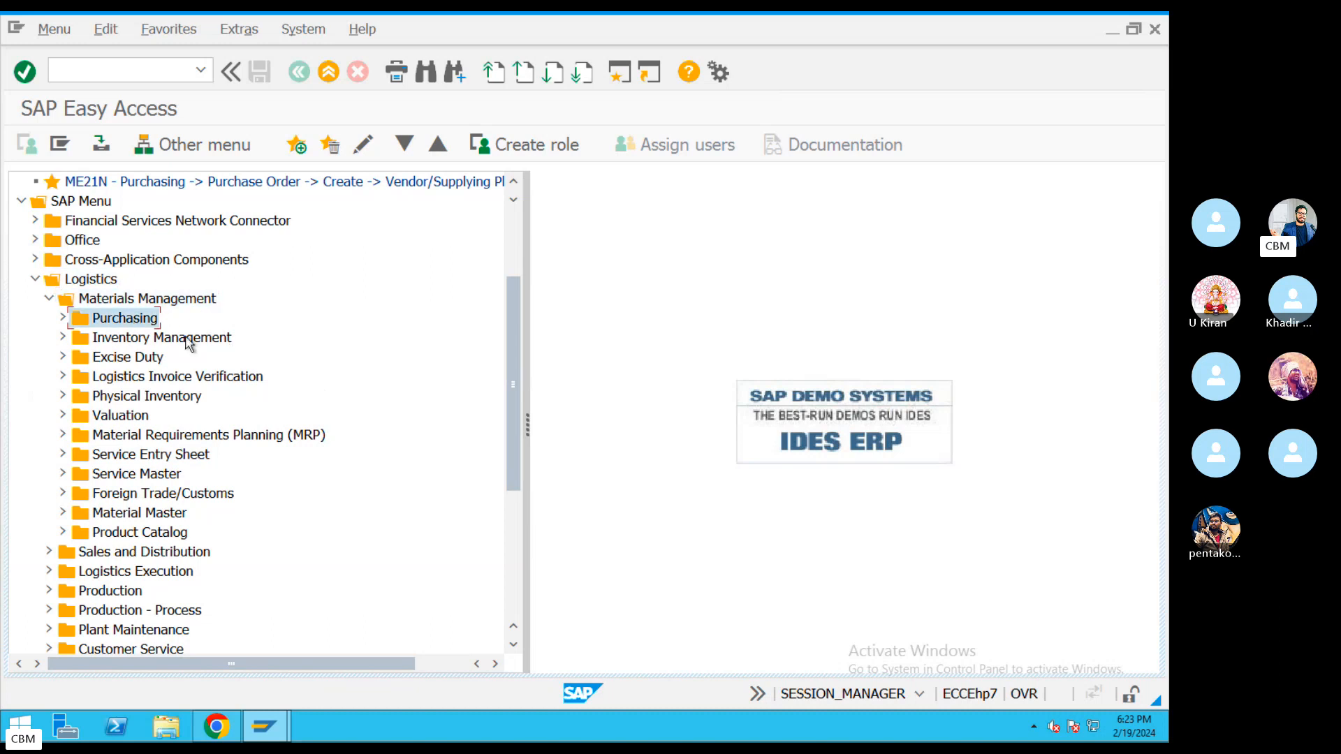
pyautogui.click(178, 341)
pyautogui.click(178, 377)
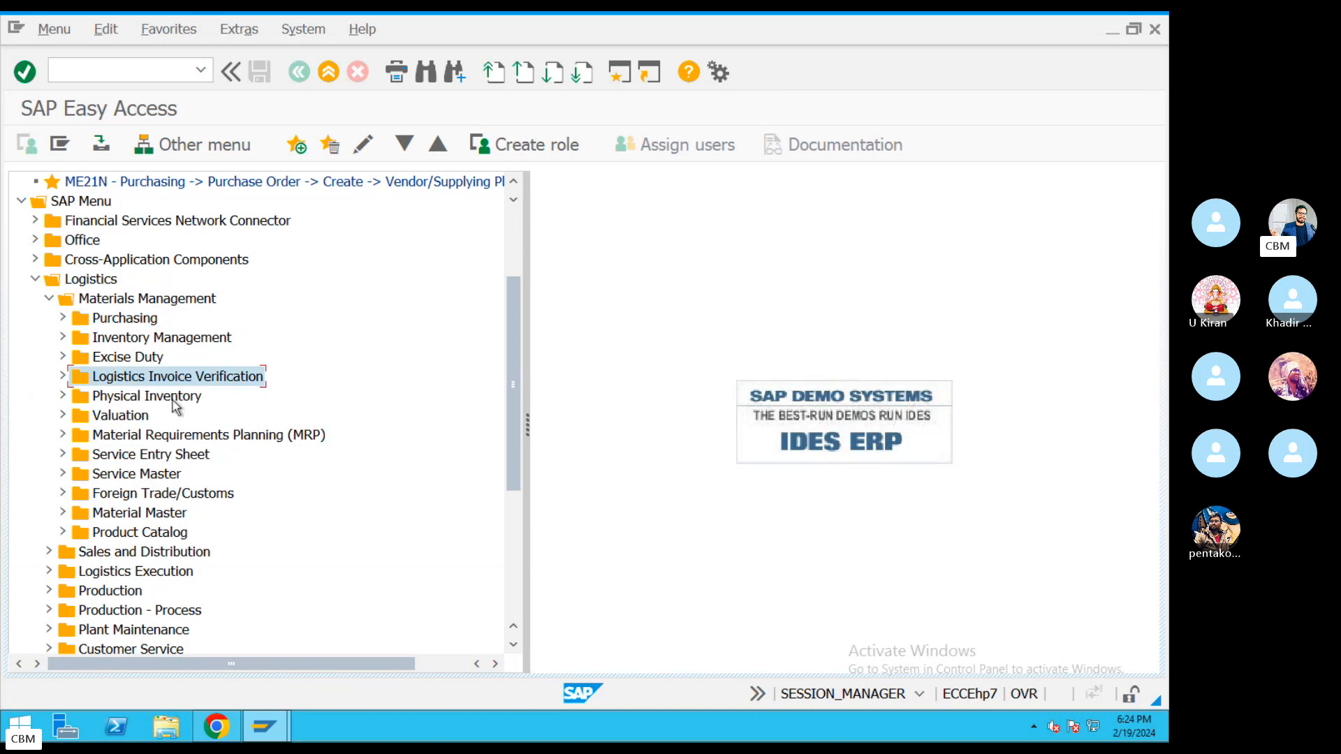
pyautogui.click(174, 396)
pyautogui.click(147, 415)
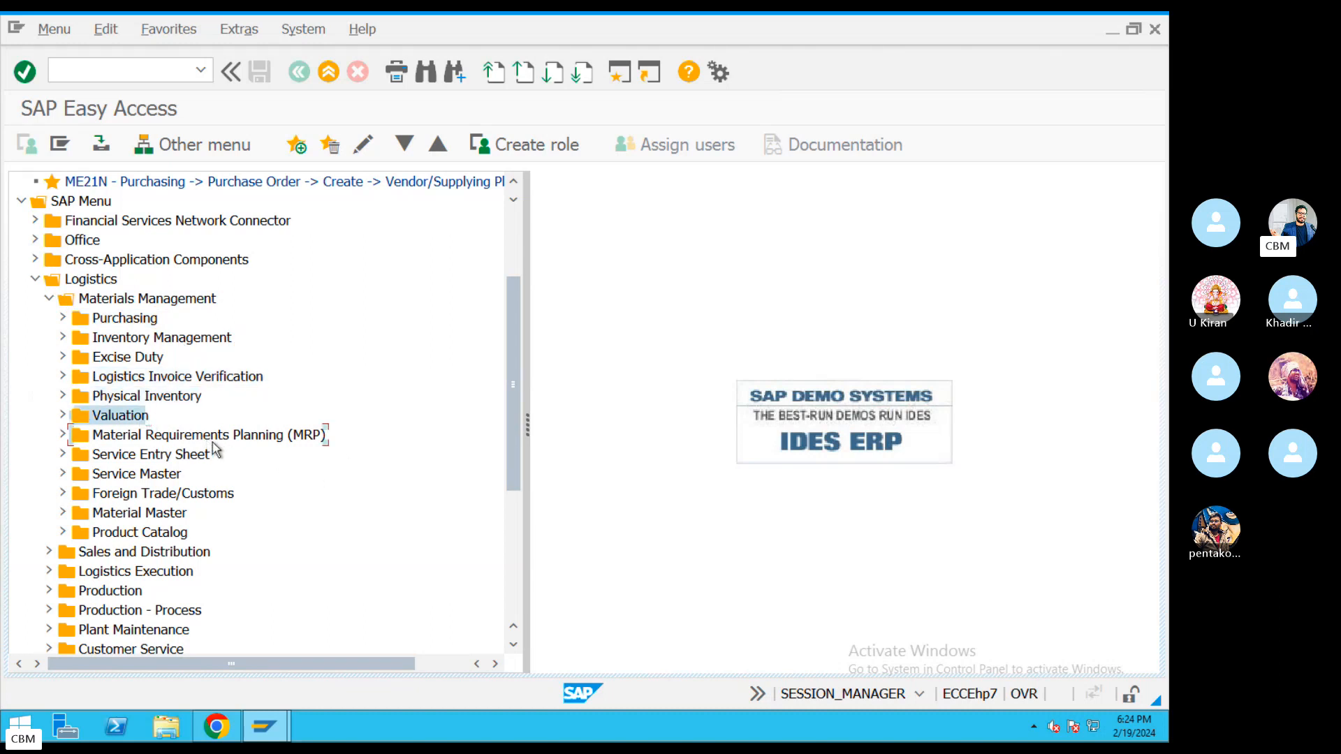
pyautogui.click(321, 434)
pyautogui.click(201, 457)
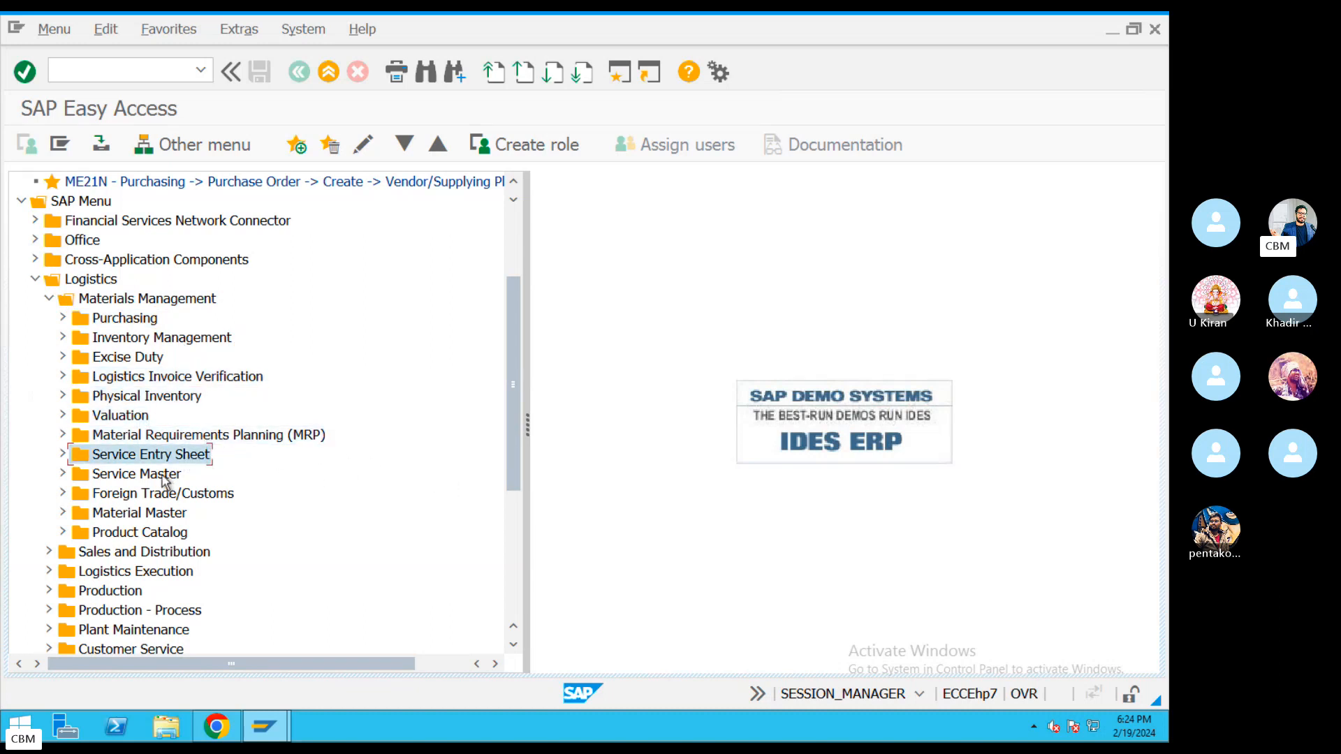
pyautogui.click(177, 513)
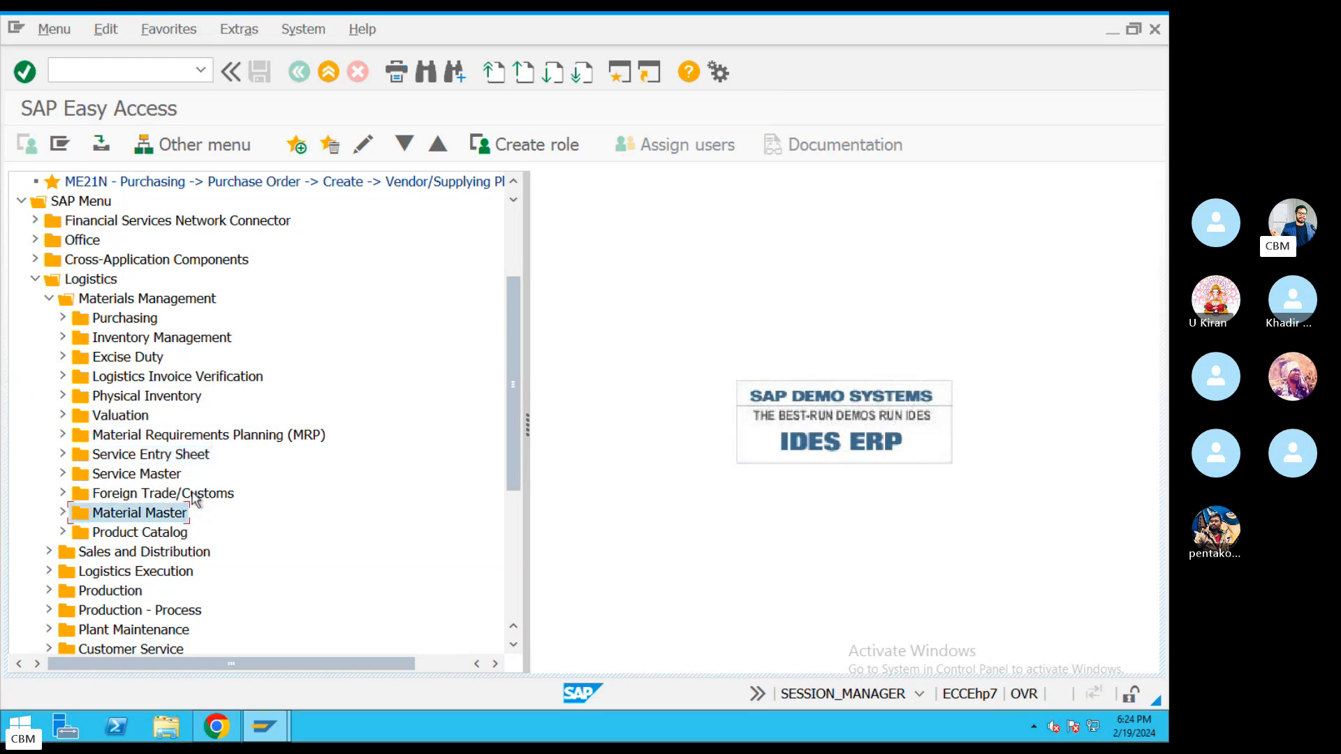
pyautogui.click(192, 494)
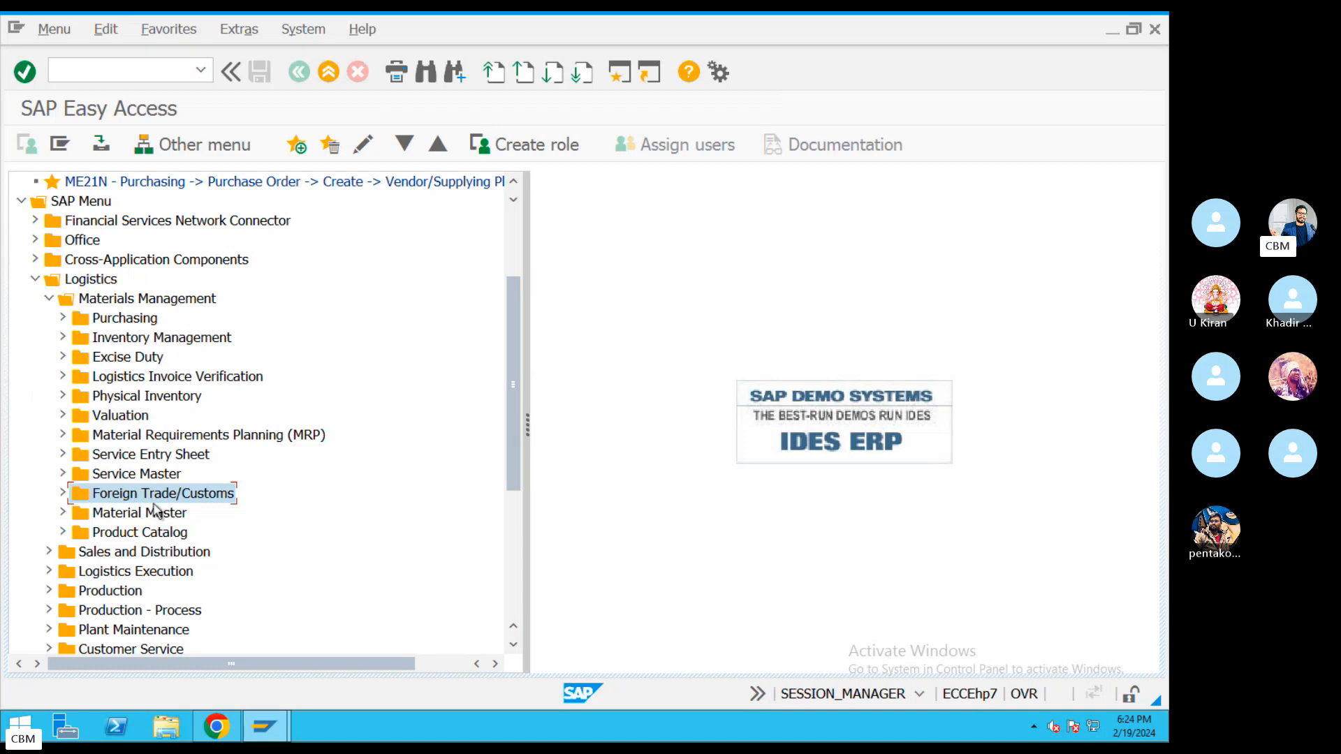
# Collapse Materials Management and then the Logistics folder.
pyautogui.click(161, 301)
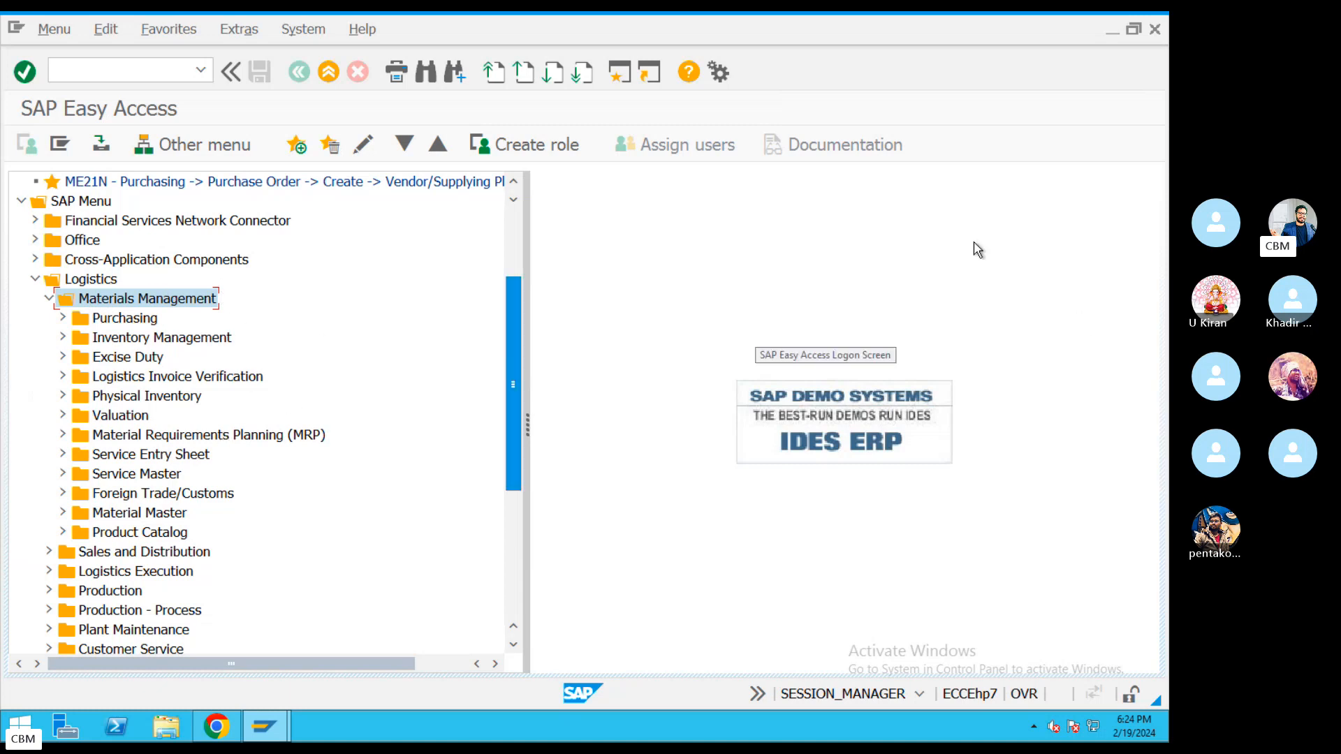
pyautogui.click(45, 299)
pyautogui.click(35, 281)
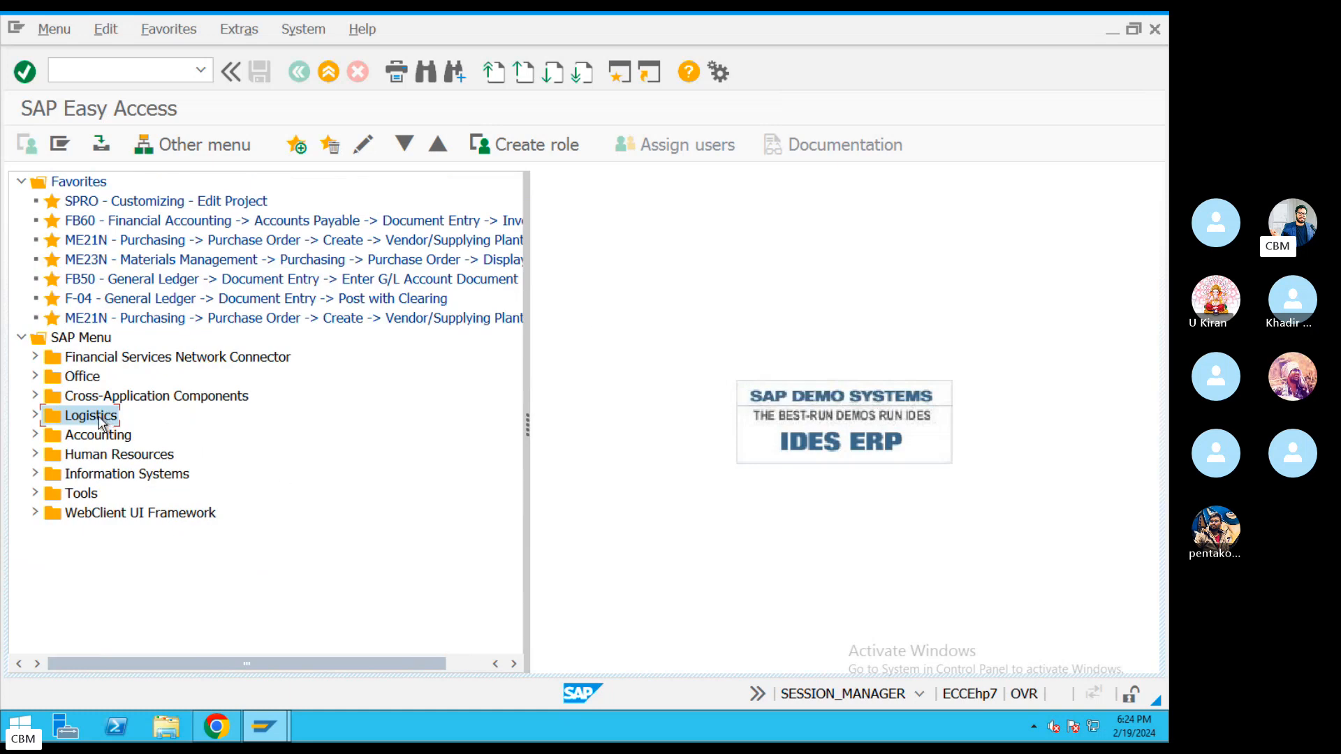
# Re-expand Logistics > Materials Management, browse its subfolders, and focus the command field for SPRO.
pyautogui.click(35, 416)
pyautogui.click(49, 357)
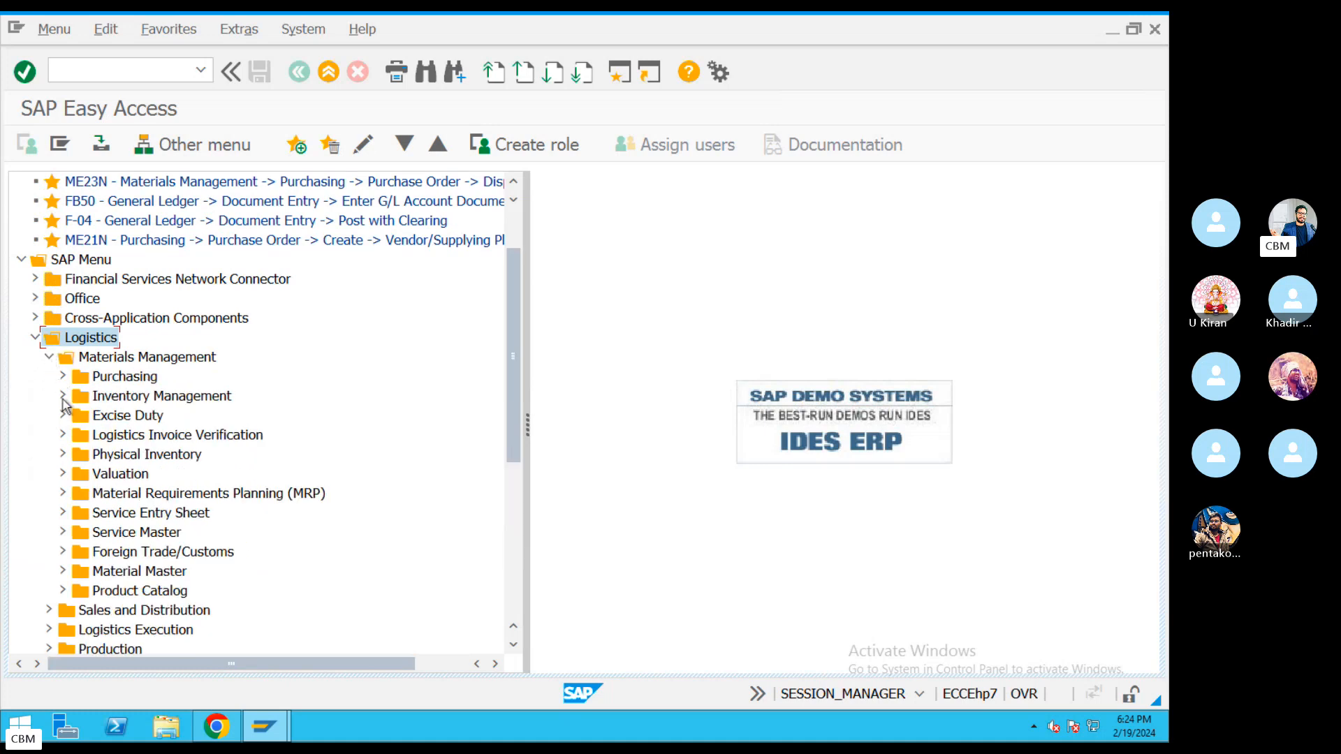
pyautogui.click(62, 378)
pyautogui.click(61, 396)
pyautogui.click(61, 395)
pyautogui.click(122, 377)
pyautogui.click(143, 398)
pyautogui.click(140, 437)
pyautogui.click(134, 474)
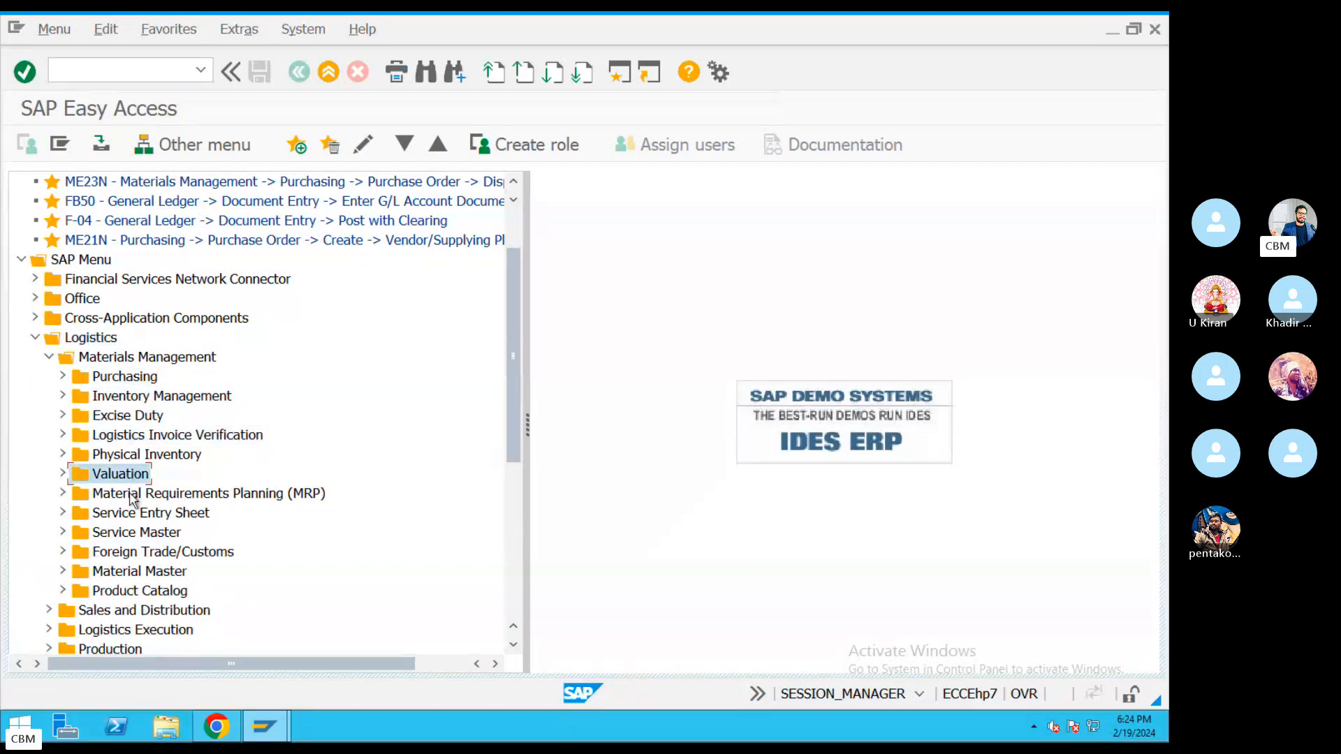
pyautogui.click(133, 495)
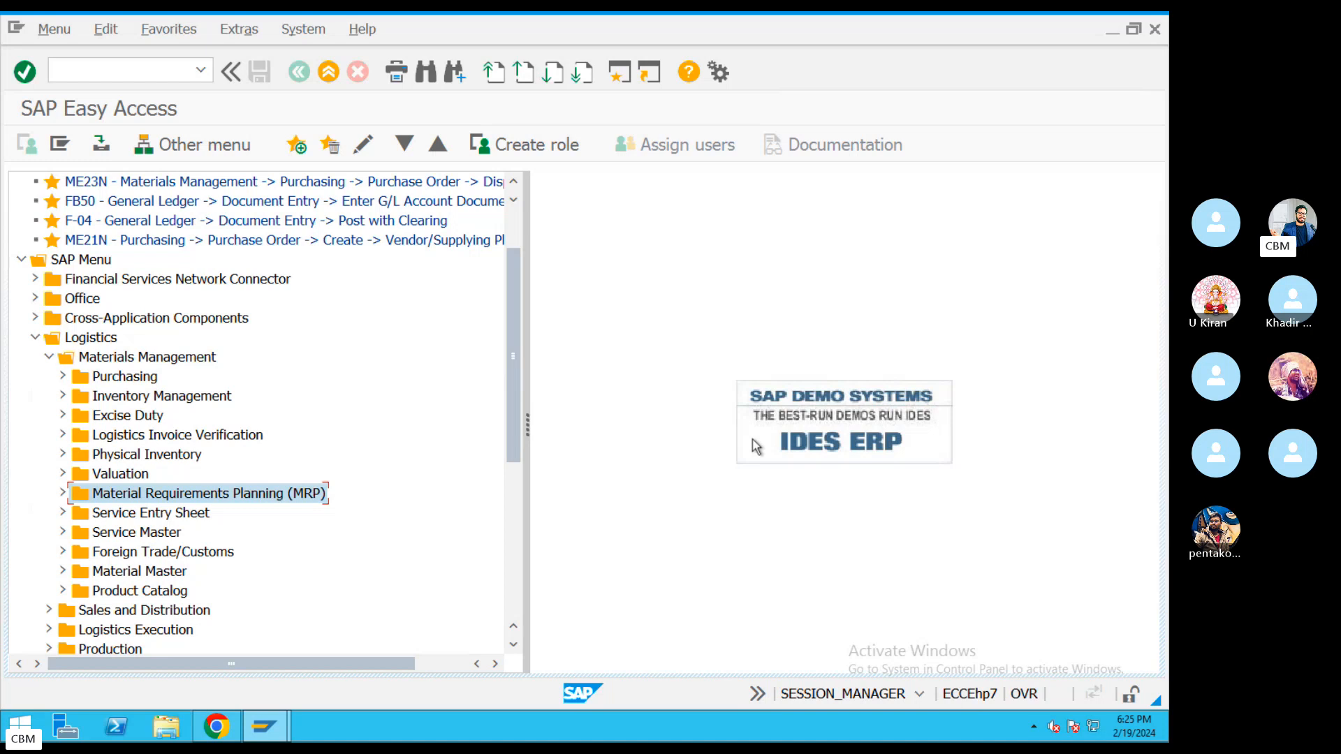
pyautogui.click(111, 71)
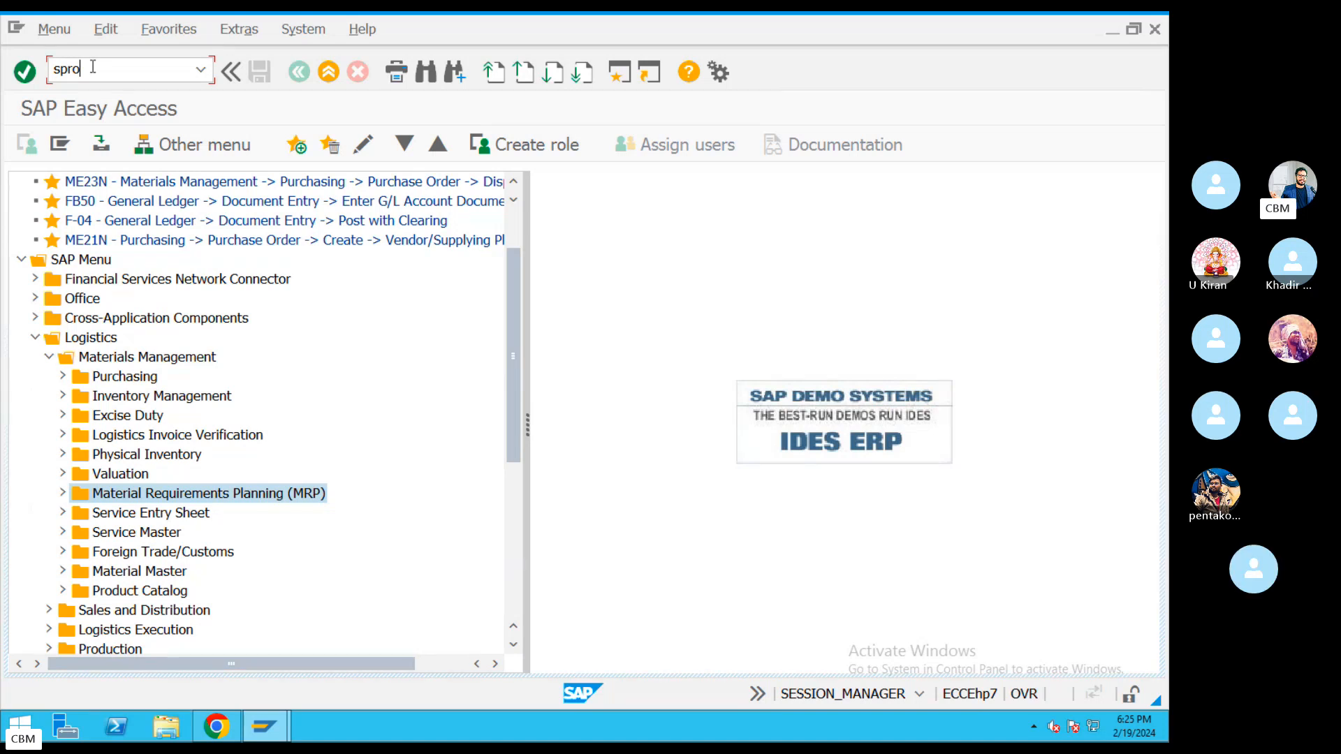
# Run SPRO and open the SAP Reference IMG from Customizing: Execute Project.
pyautogui.press('Return')
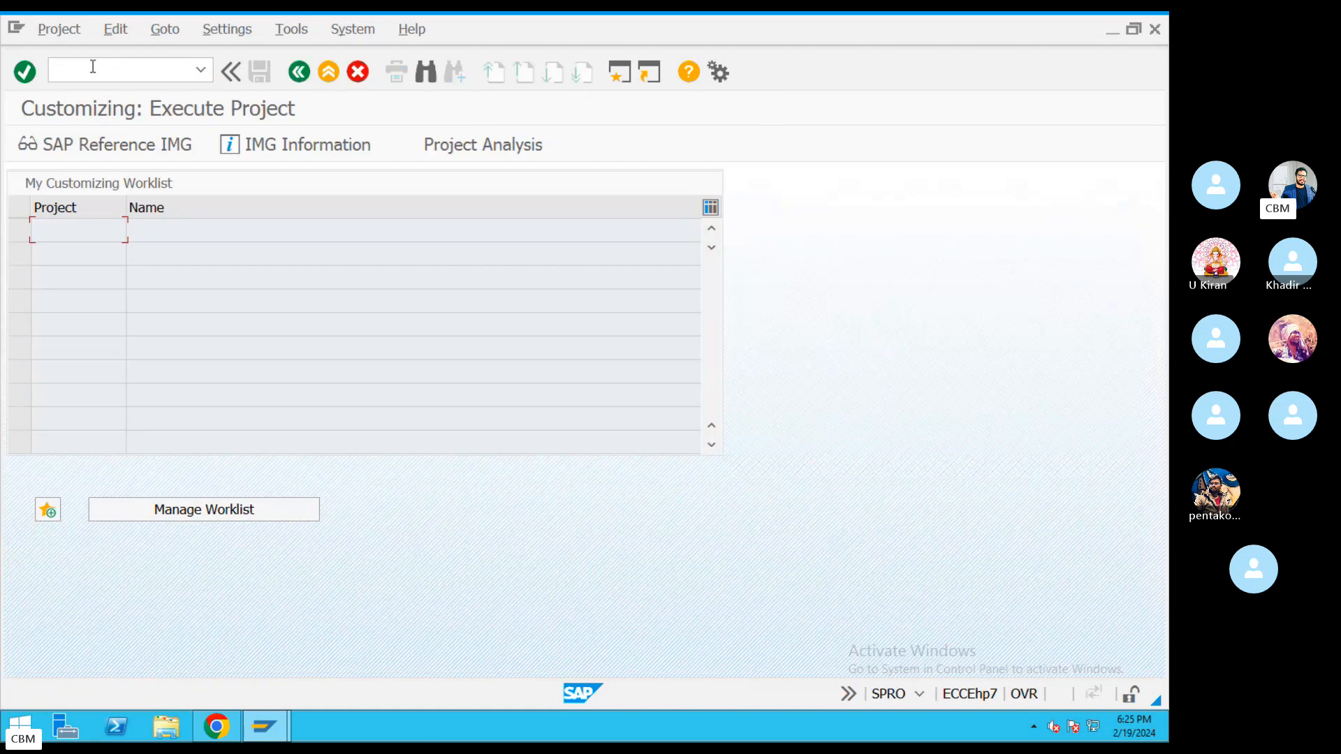
pyautogui.click(74, 153)
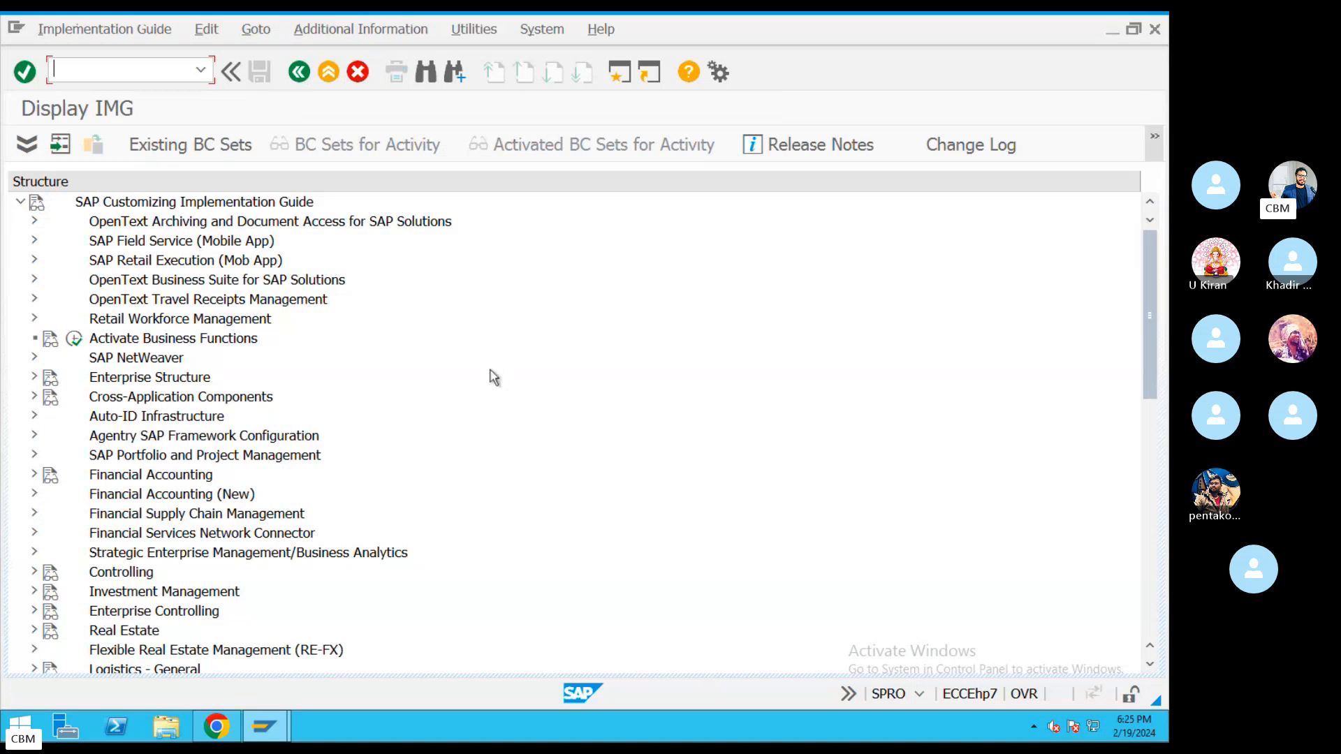
# Expand Enterprise Structure in the IMG down to its Definition branch.
pyautogui.click(209, 377)
pyautogui.scroll(-1, 1149, 303)
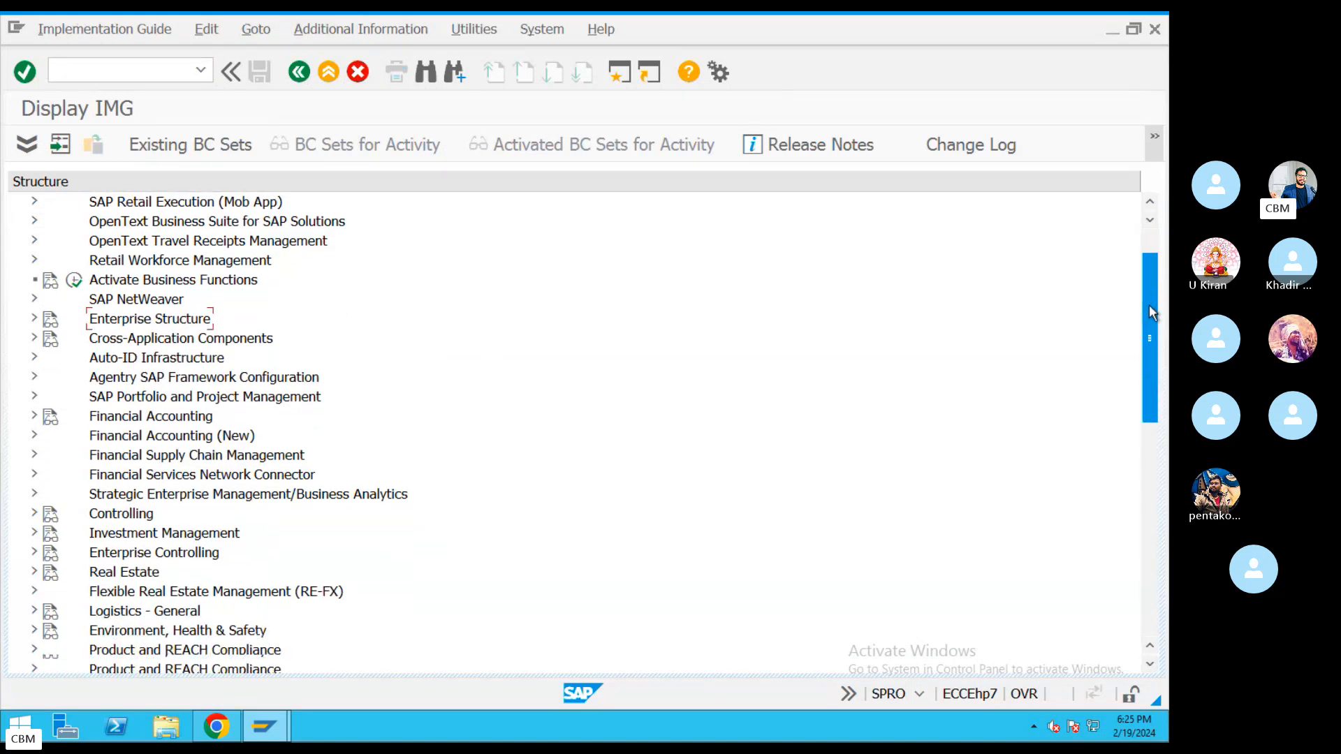
pyautogui.click(33, 321)
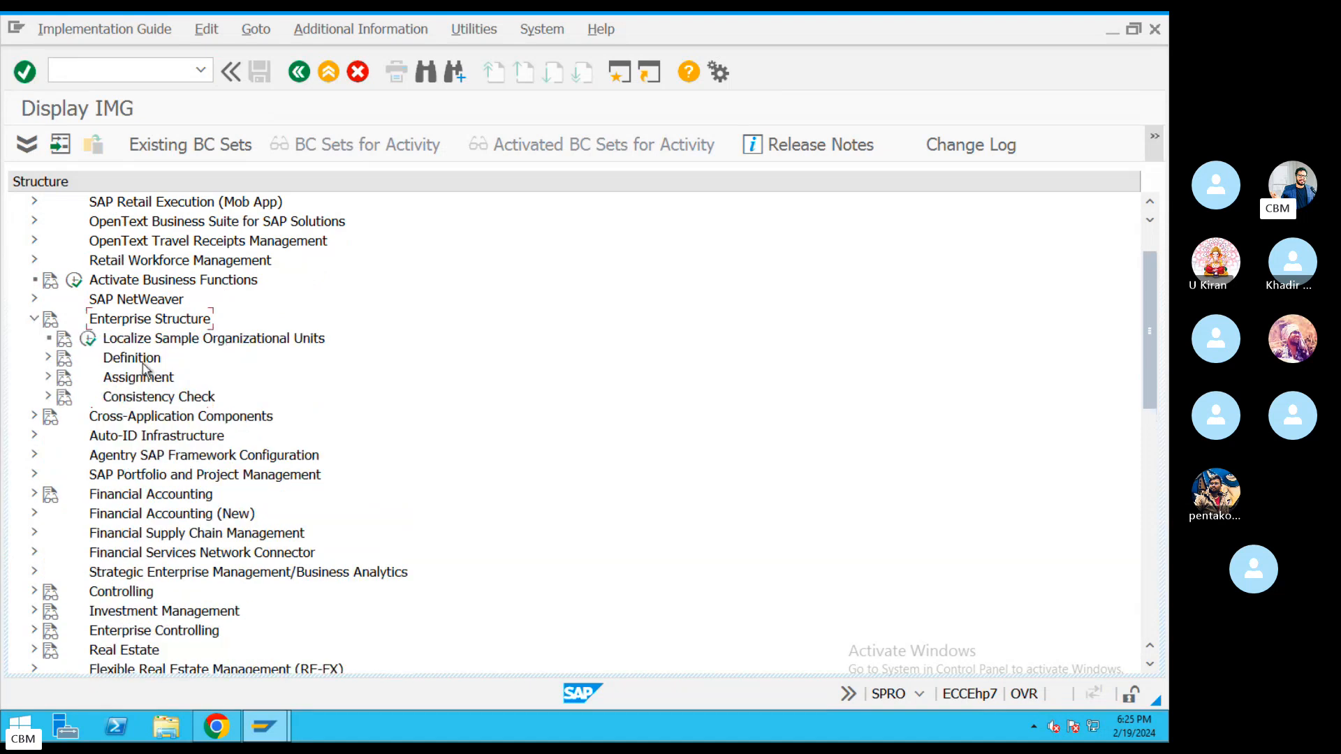
pyautogui.click(33, 321)
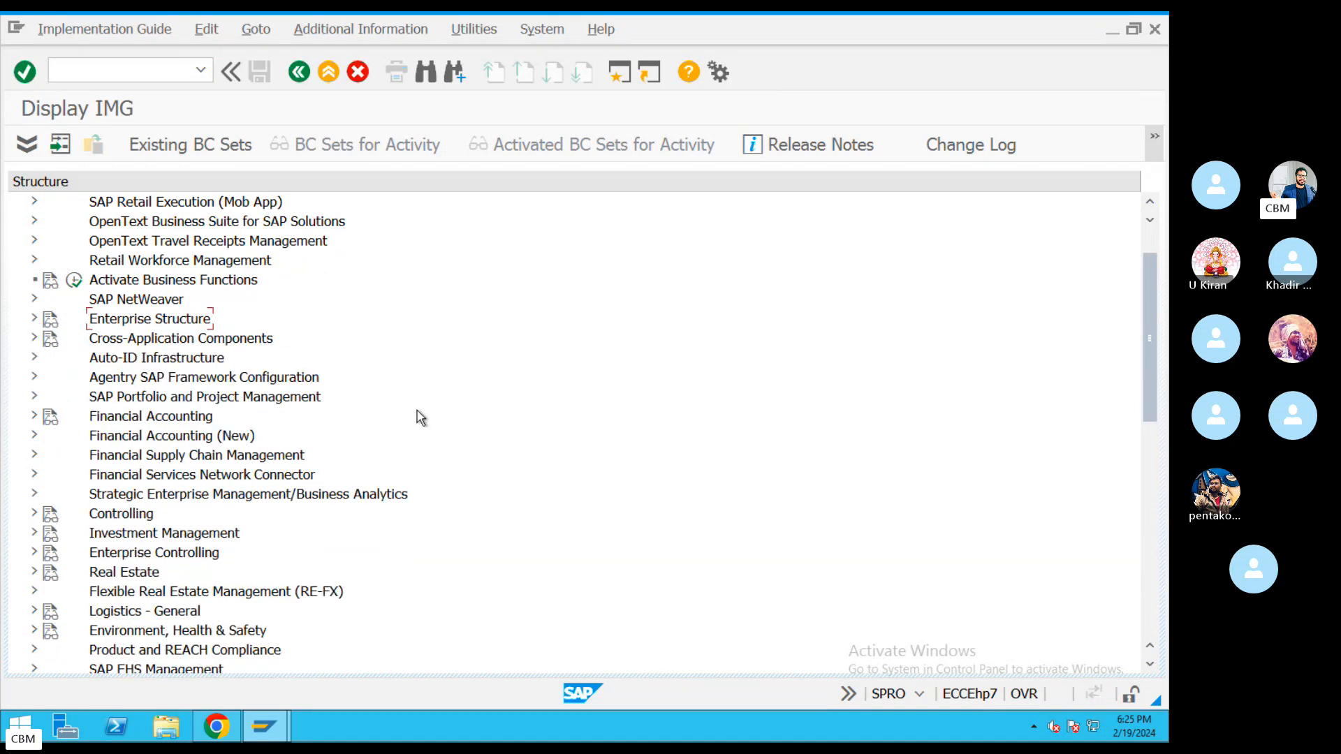
pyautogui.click(32, 321)
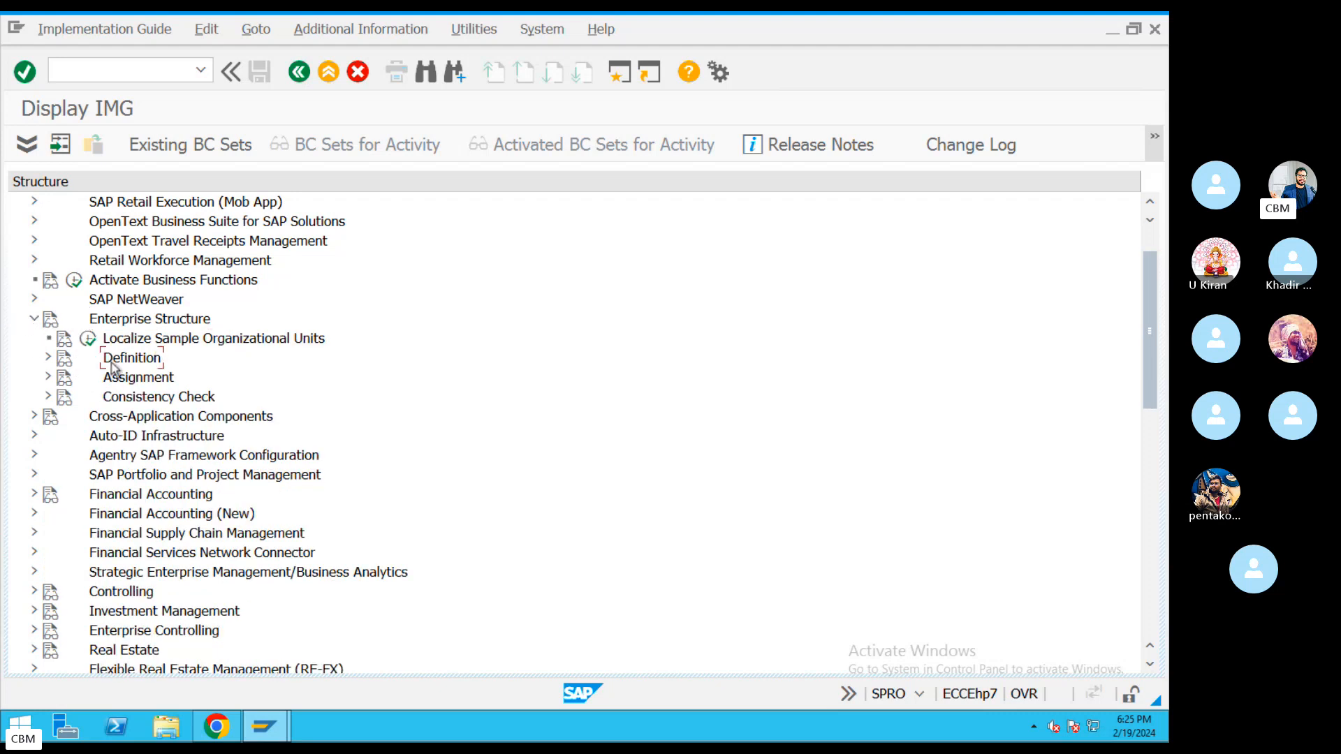
pyautogui.click(133, 377)
pyautogui.click(49, 358)
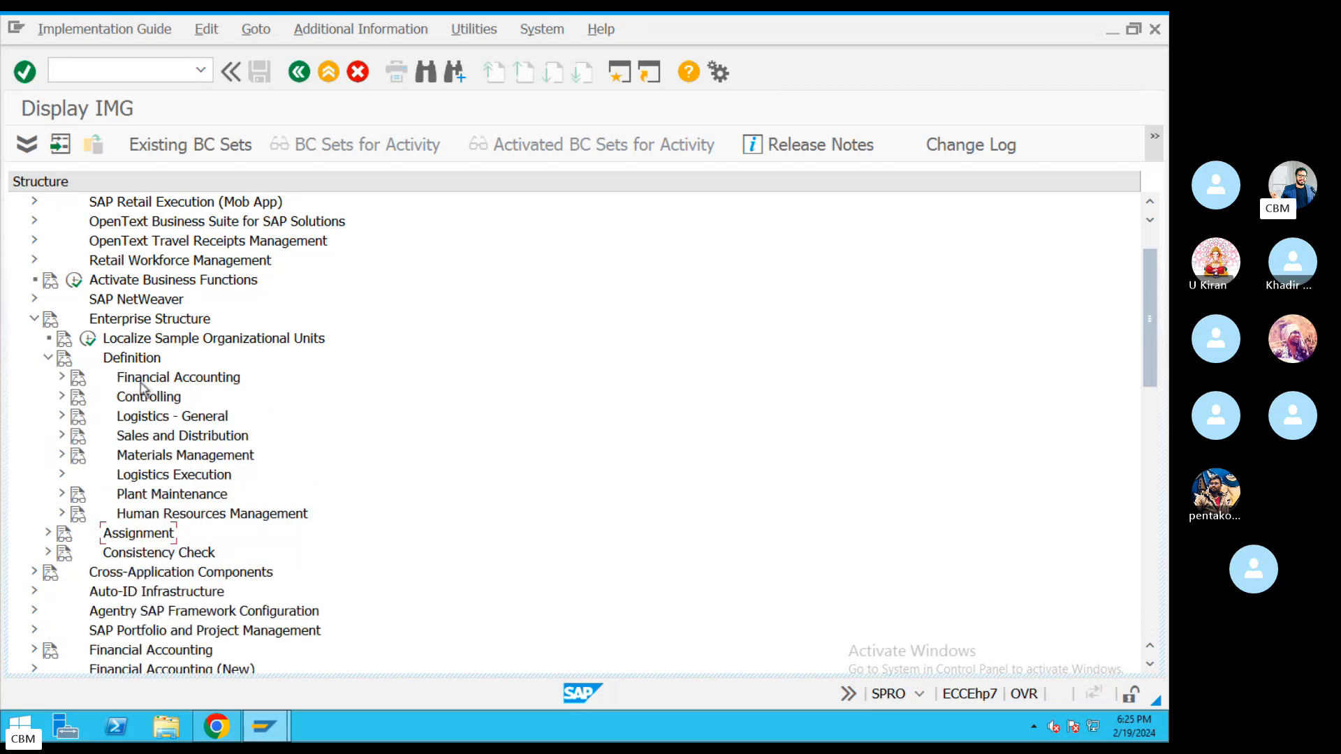
# Expand Financial Accounting under Definition and browse activities like Define Business Area and Define Functional Area.
pyautogui.click(155, 457)
pyautogui.click(153, 381)
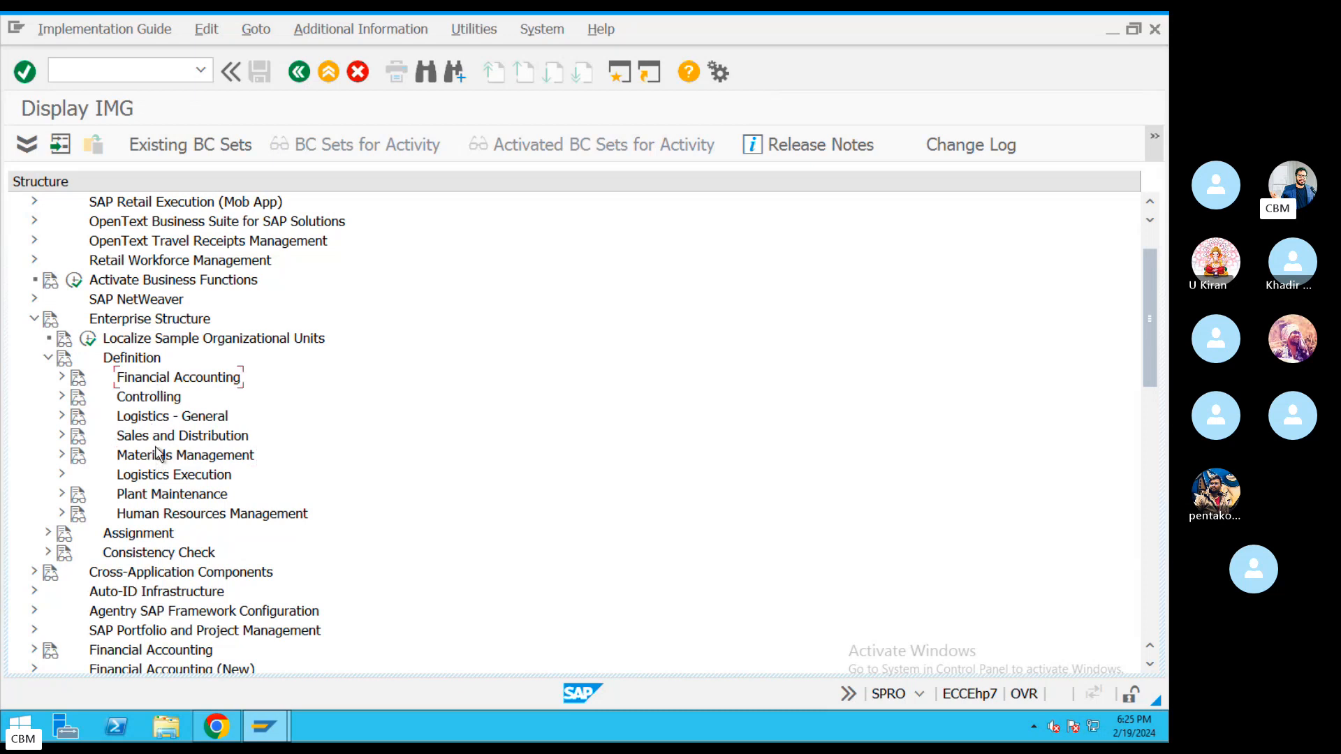
pyautogui.click(148, 384)
pyautogui.click(62, 378)
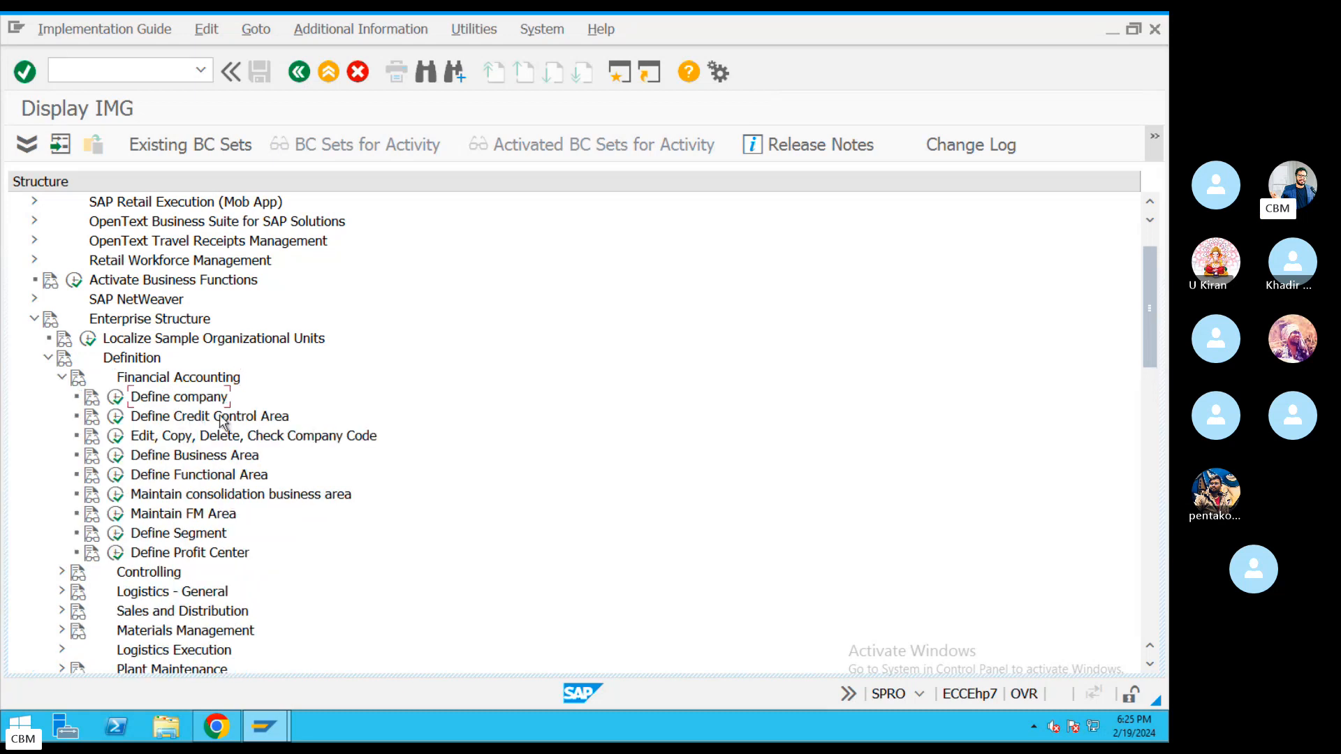
pyautogui.click(307, 436)
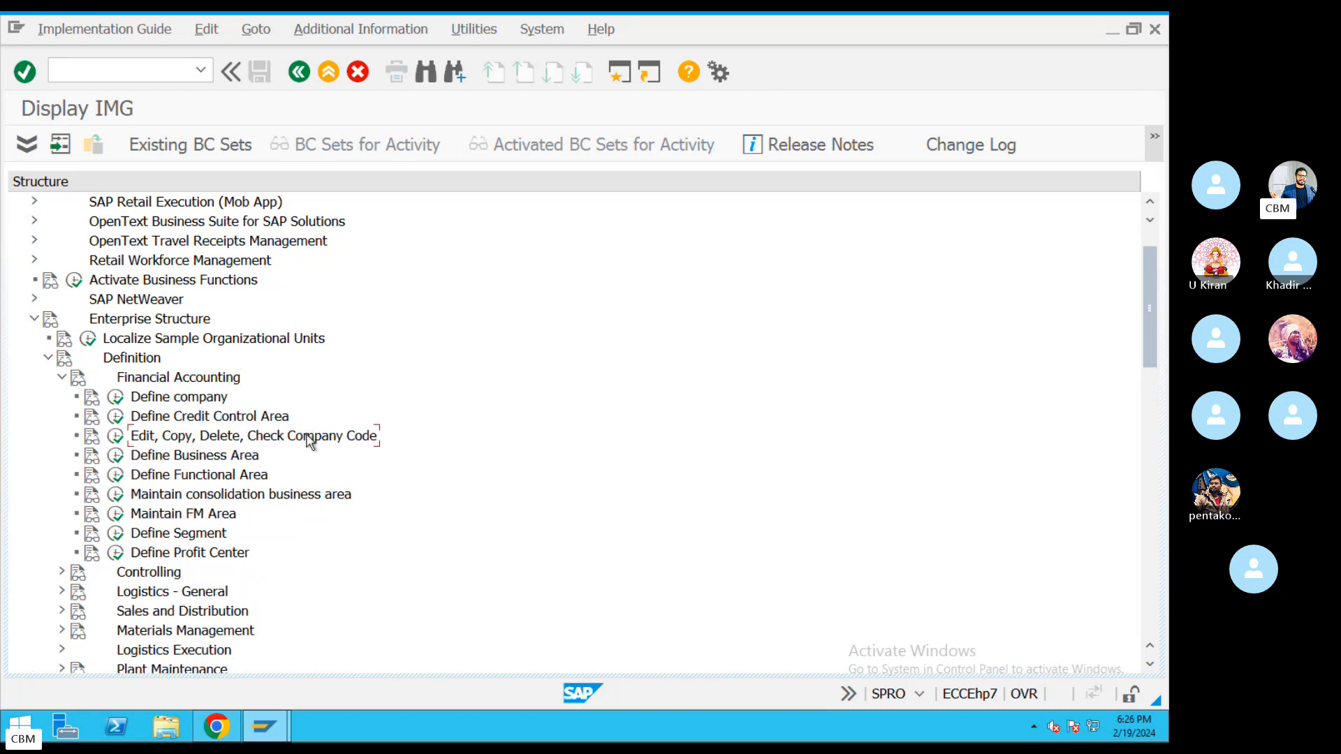
pyautogui.click(252, 477)
pyautogui.click(282, 439)
pyautogui.click(193, 457)
pyautogui.click(228, 478)
pyautogui.scroll(-2, 569, 498)
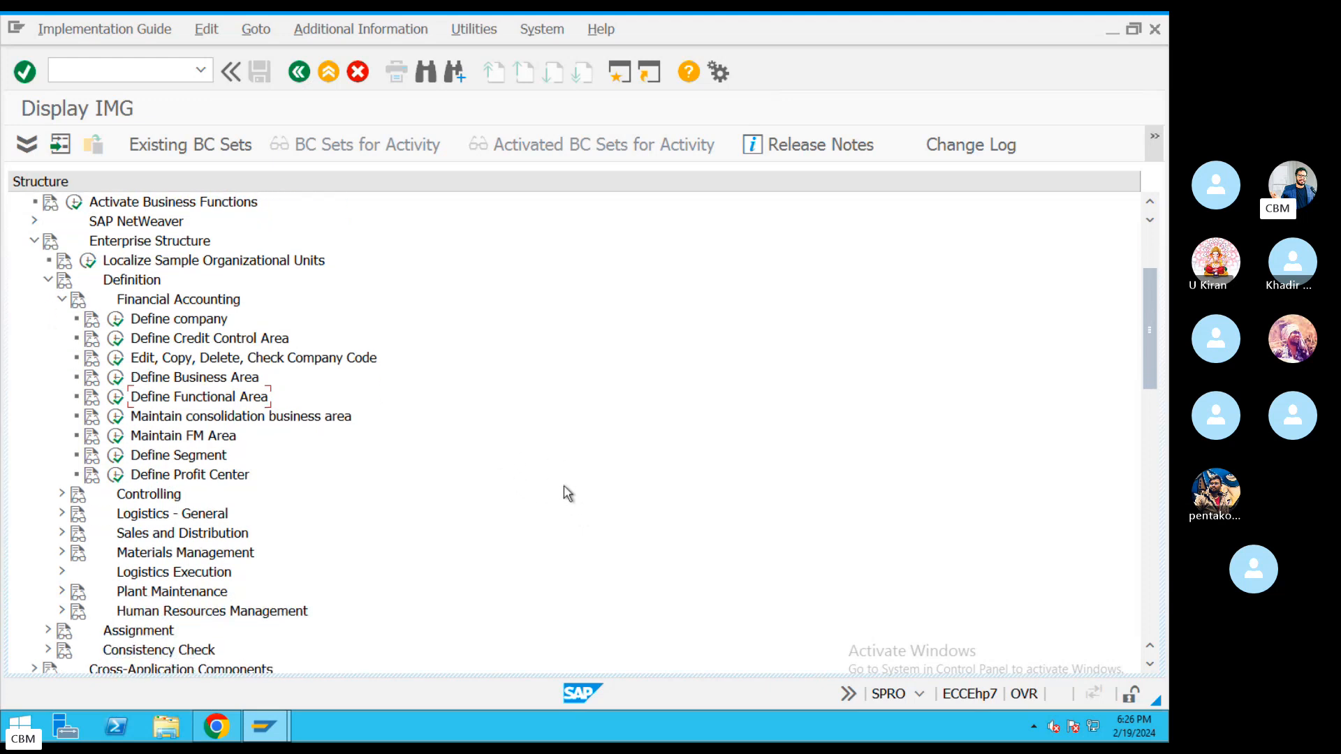
pyautogui.scroll(-2, 428, 539)
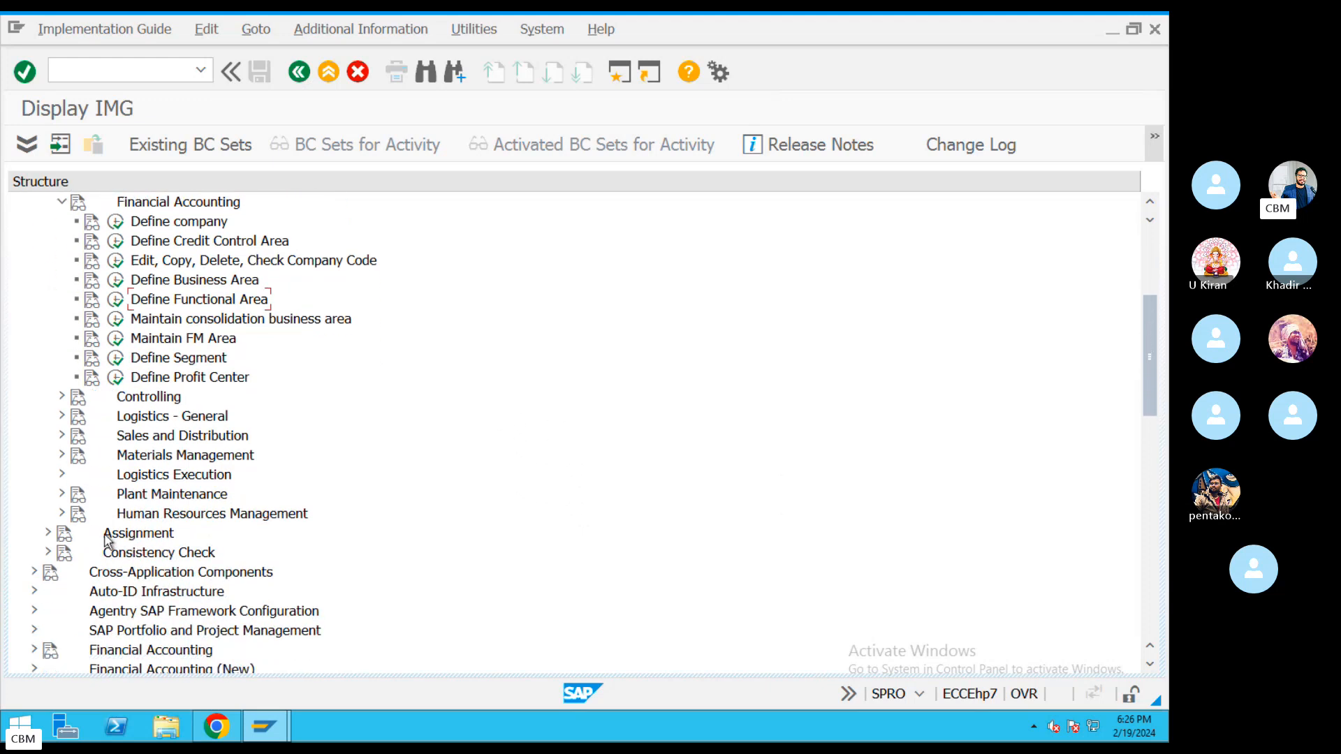
pyautogui.click(47, 532)
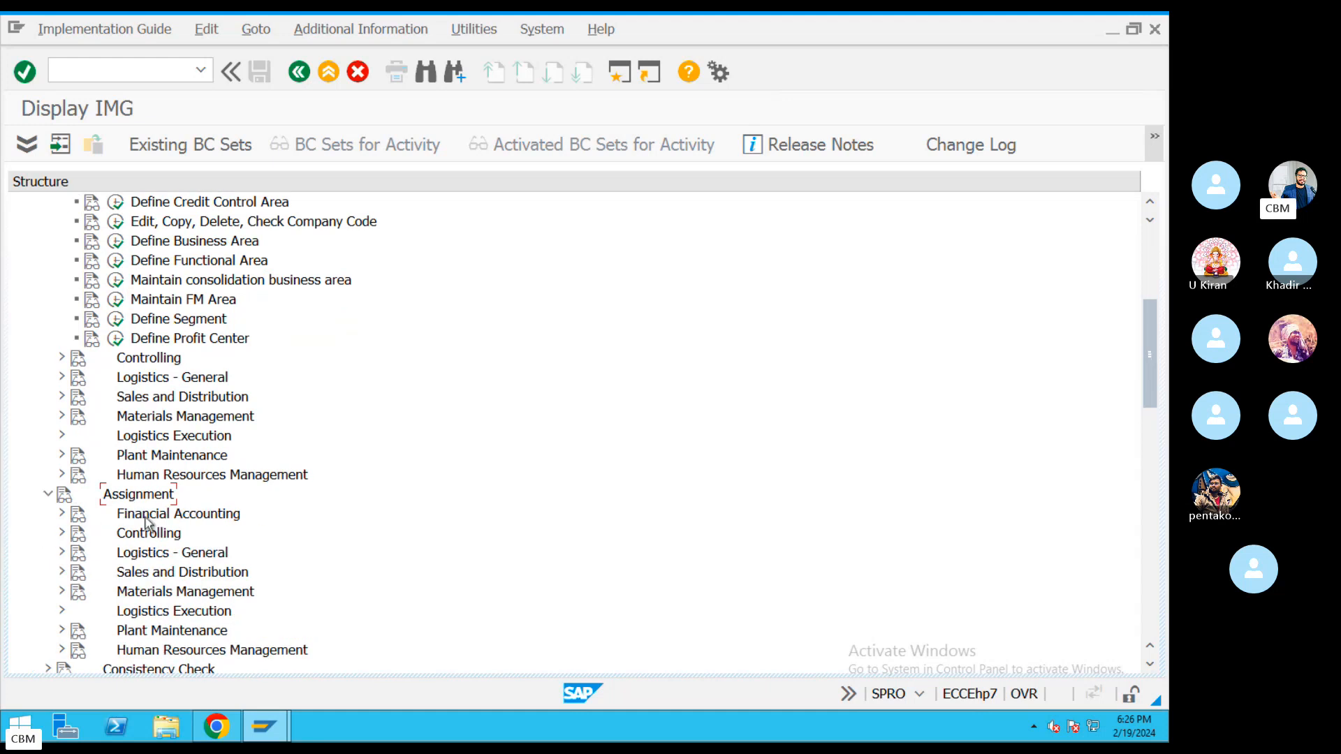
pyautogui.click(61, 514)
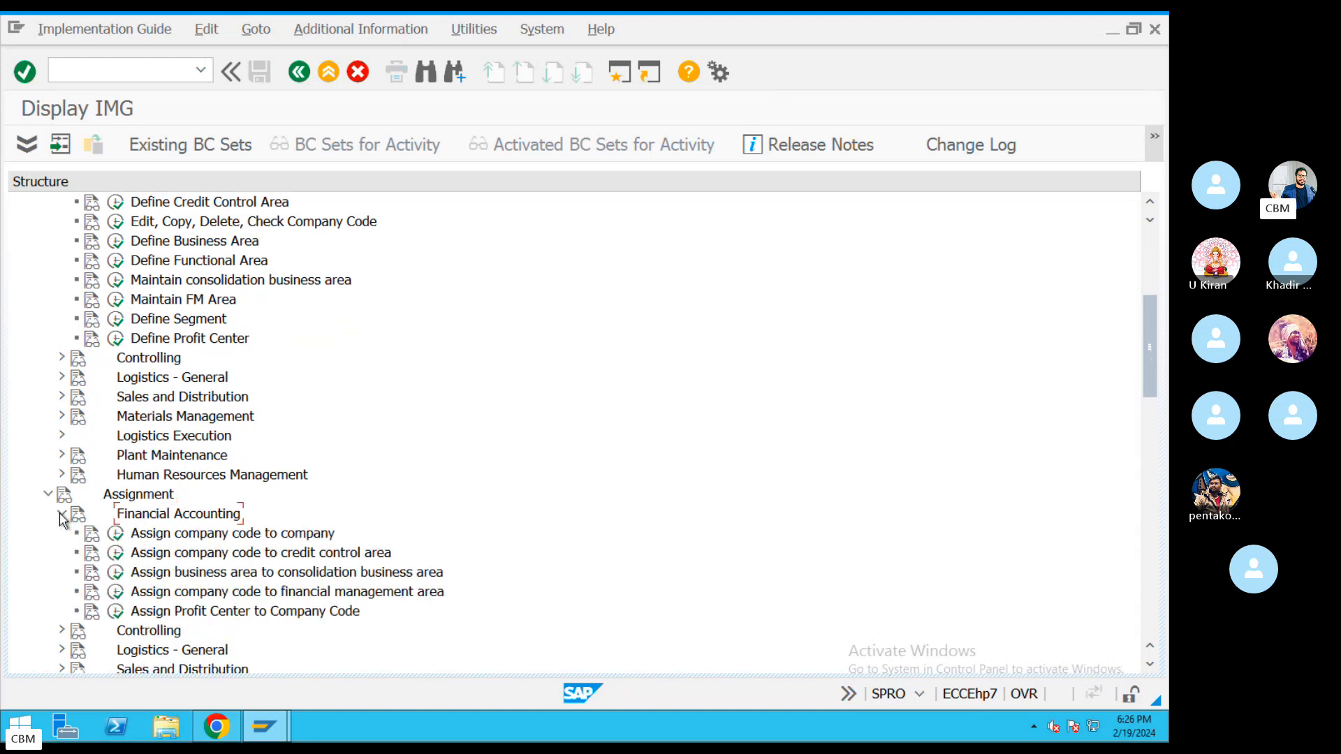
pyautogui.click(161, 536)
pyautogui.click(178, 553)
pyautogui.click(186, 571)
pyautogui.scroll(3, 370, 450)
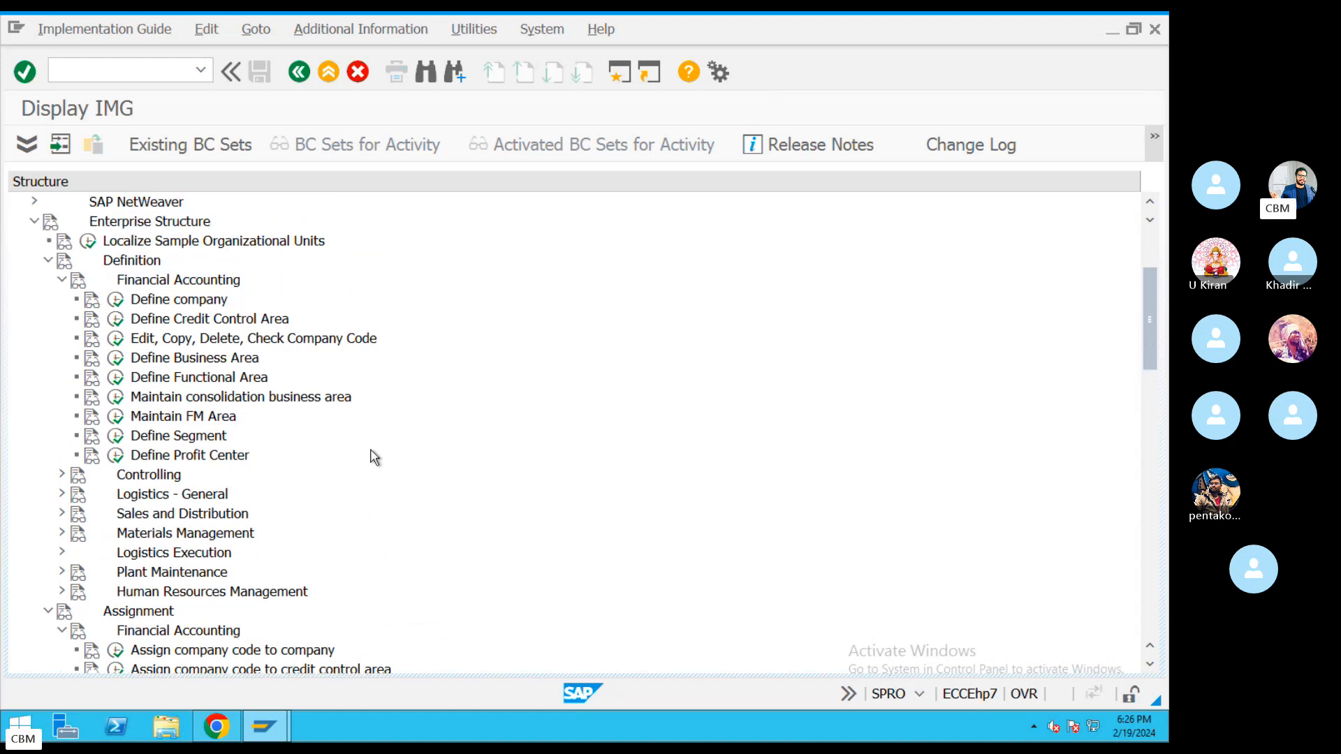
pyautogui.click(120, 321)
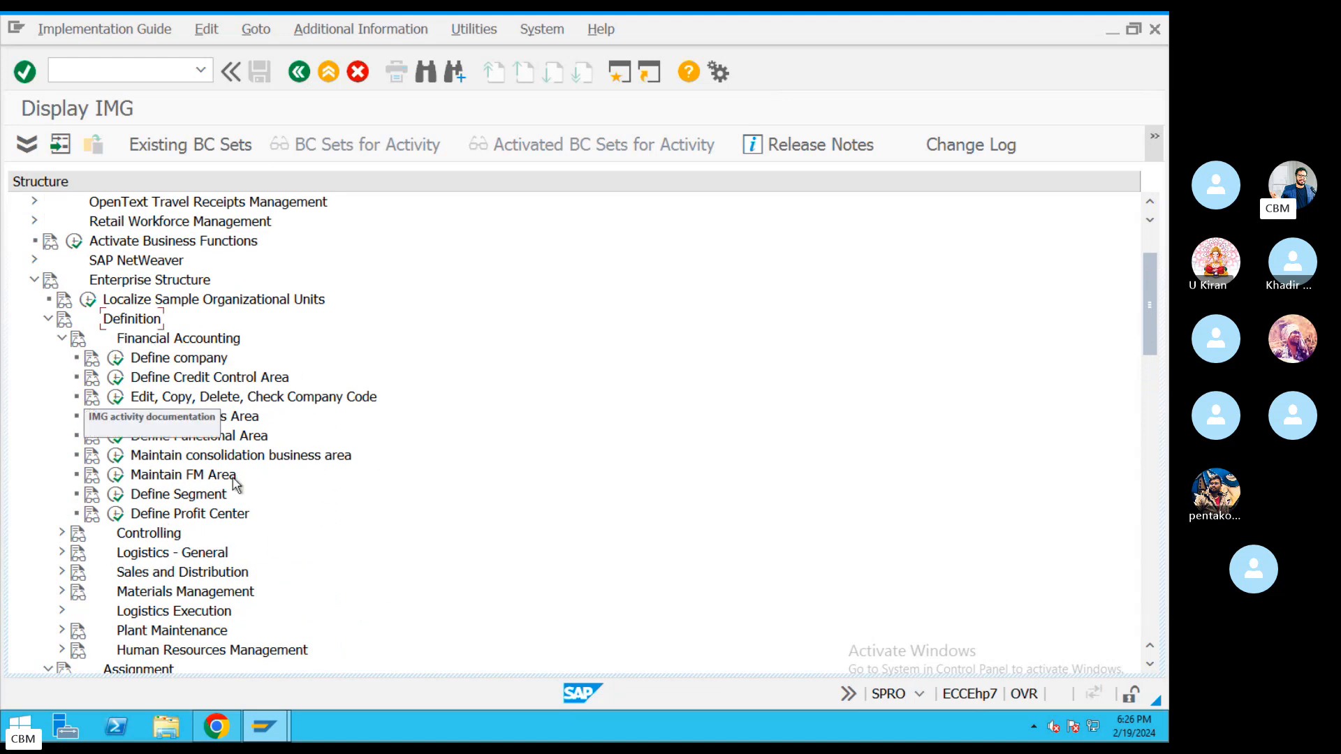
pyautogui.scroll(-2, 338, 507)
pyautogui.scroll(-2, 338, 507)
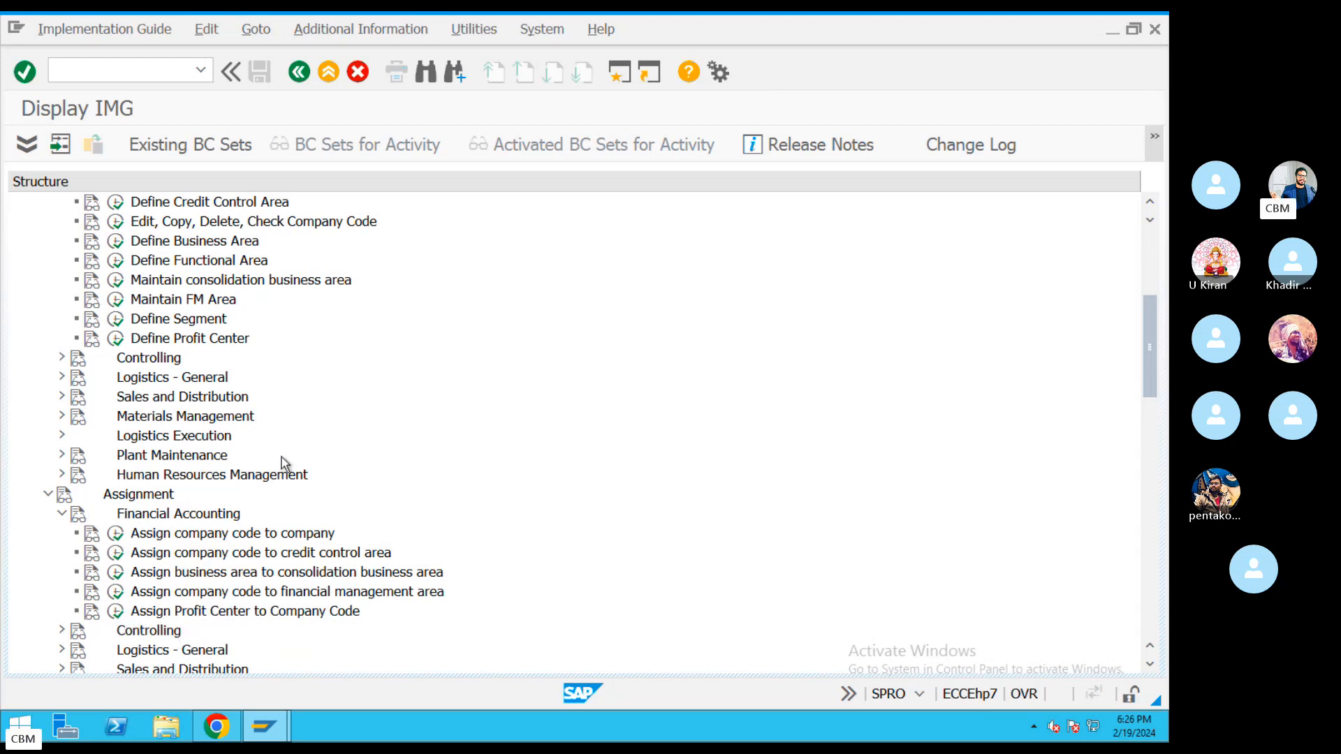
pyautogui.scroll(4, 283, 463)
pyautogui.scroll(3, 283, 463)
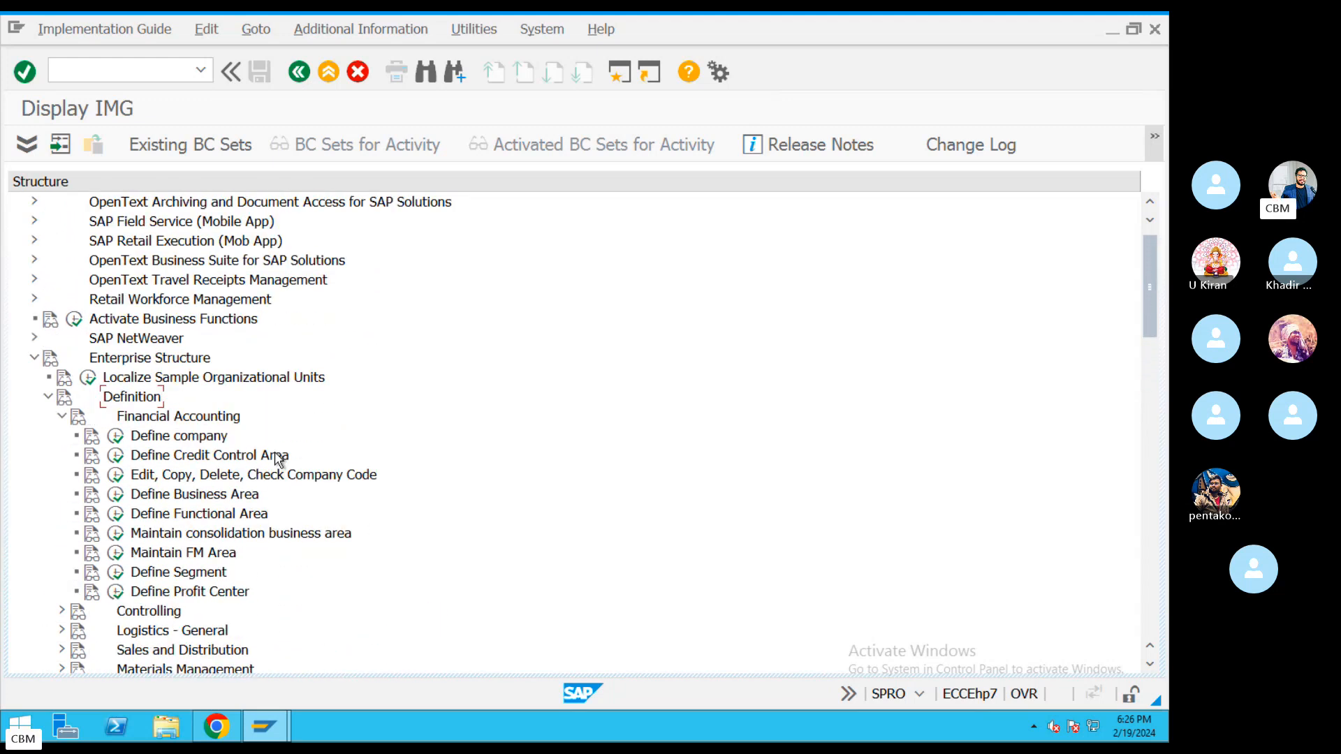
pyautogui.click(49, 416)
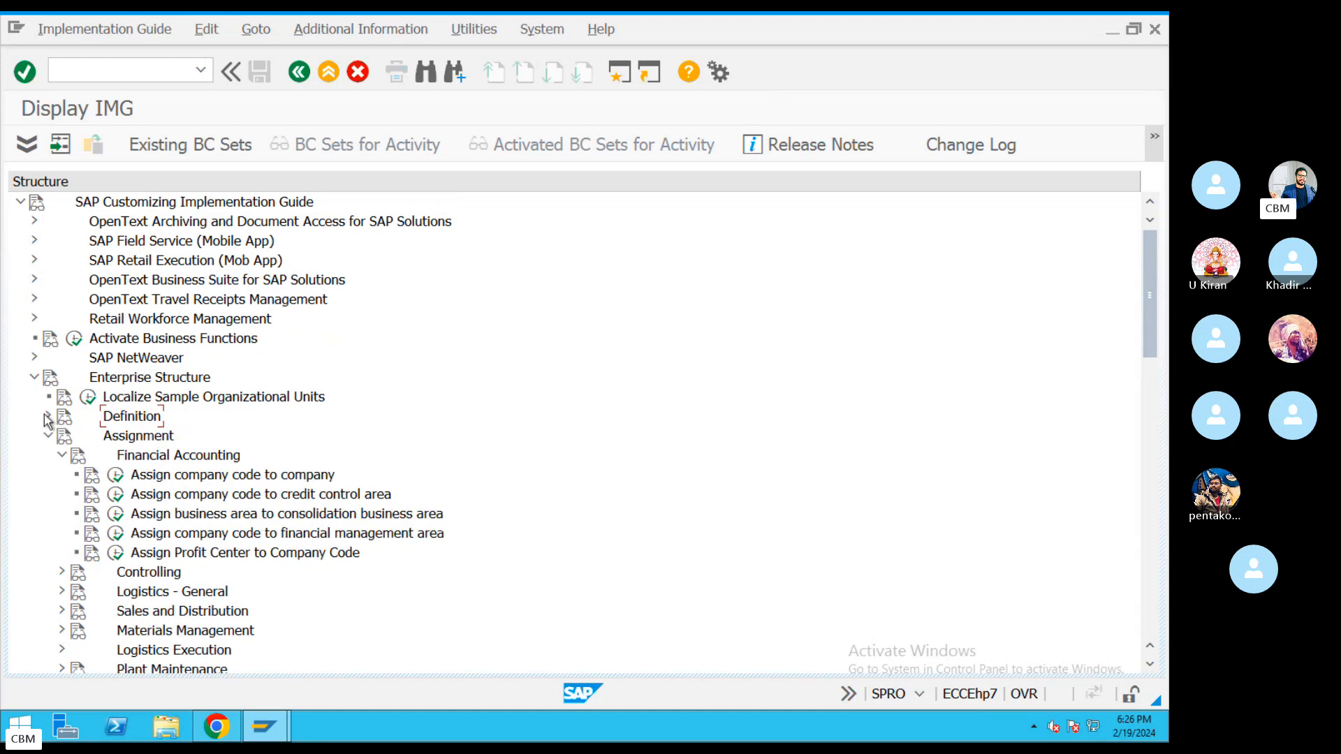
pyautogui.scroll(-1, 87, 439)
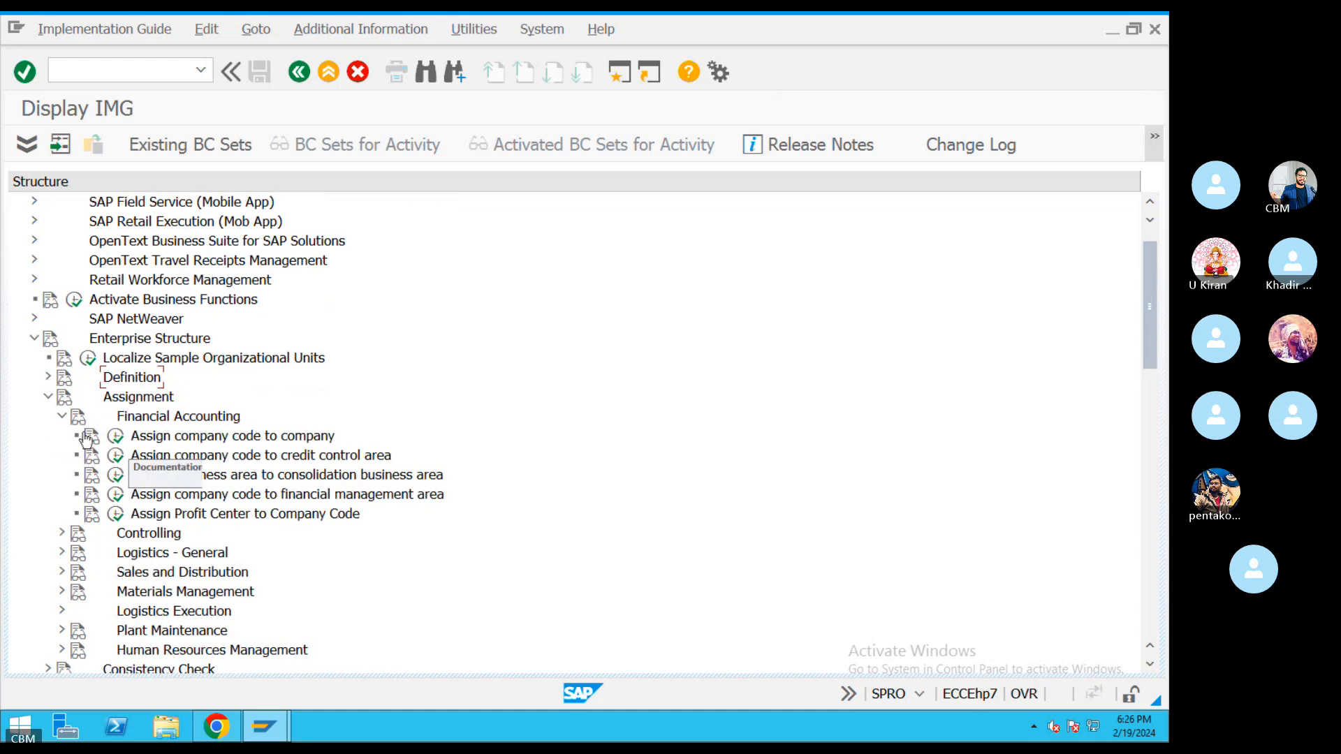
pyautogui.click(49, 396)
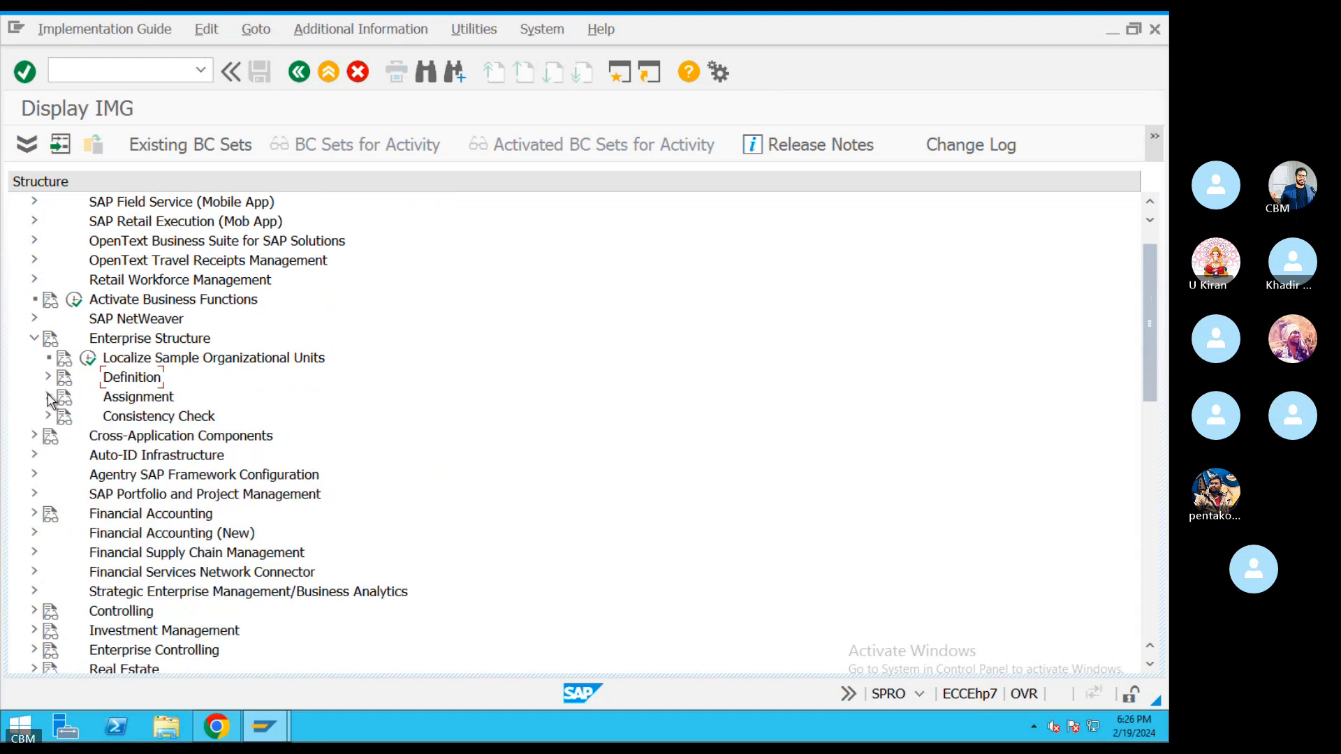
pyautogui.click(147, 396)
pyautogui.click(143, 381)
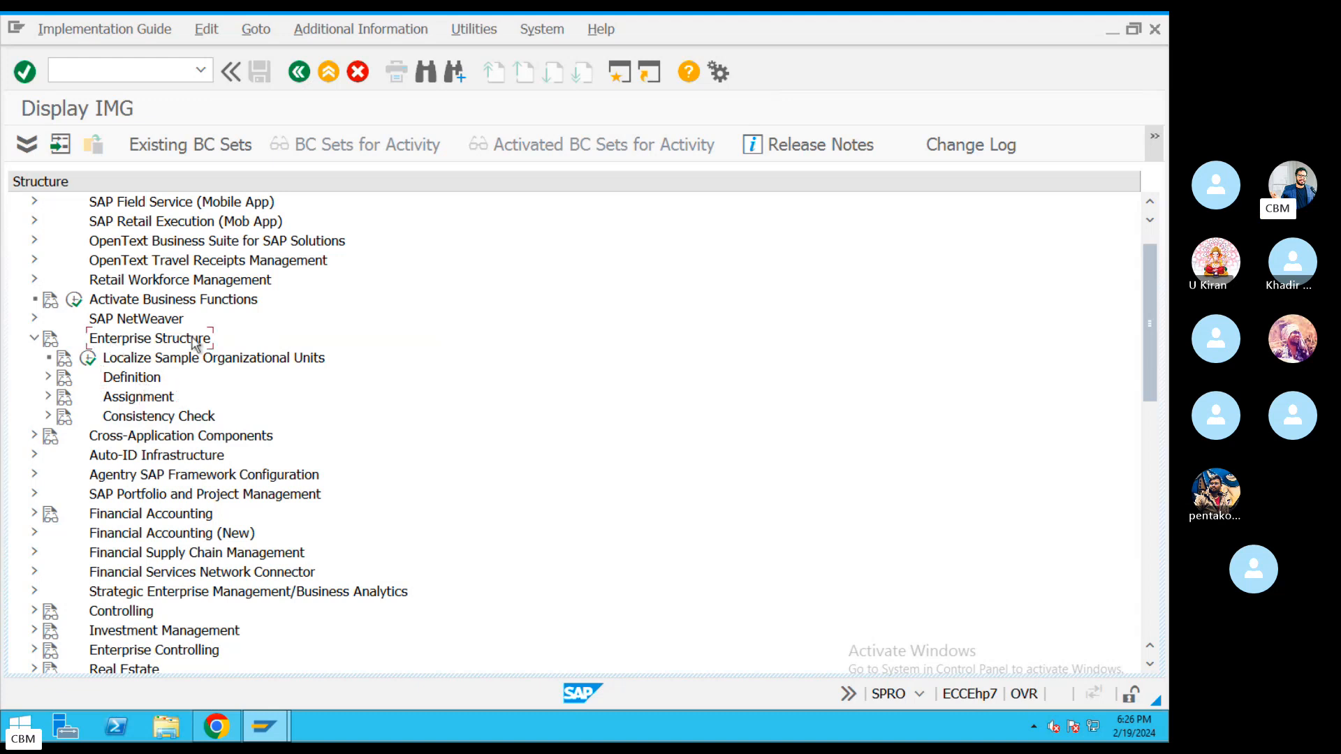
pyautogui.click(123, 345)
pyautogui.click(143, 397)
pyautogui.click(161, 399)
pyautogui.click(148, 347)
pyautogui.click(126, 340)
pyautogui.click(48, 379)
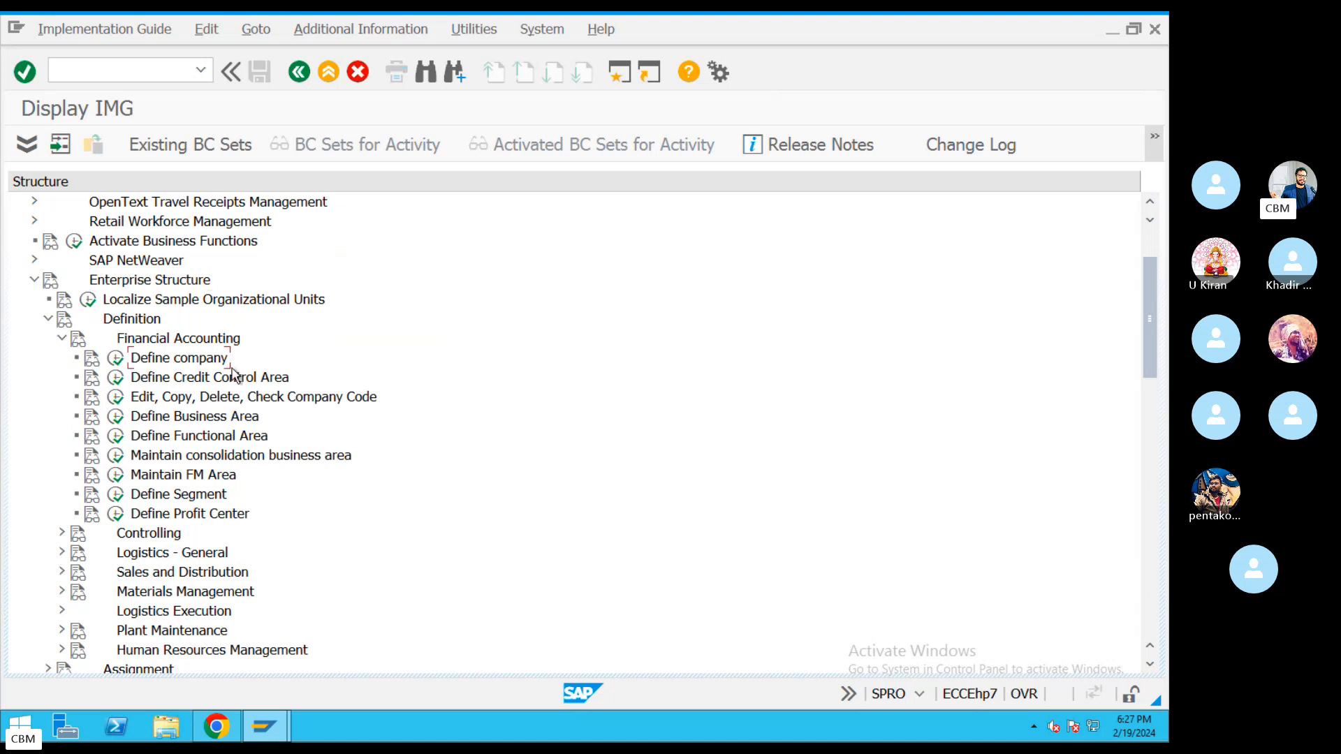
pyautogui.click(212, 379)
pyautogui.click(186, 417)
pyautogui.click(184, 436)
# Go back twice to SAP Easy Access and collapse the Materials Management and Logistics folders.
pyautogui.click(302, 75)
pyautogui.click(300, 73)
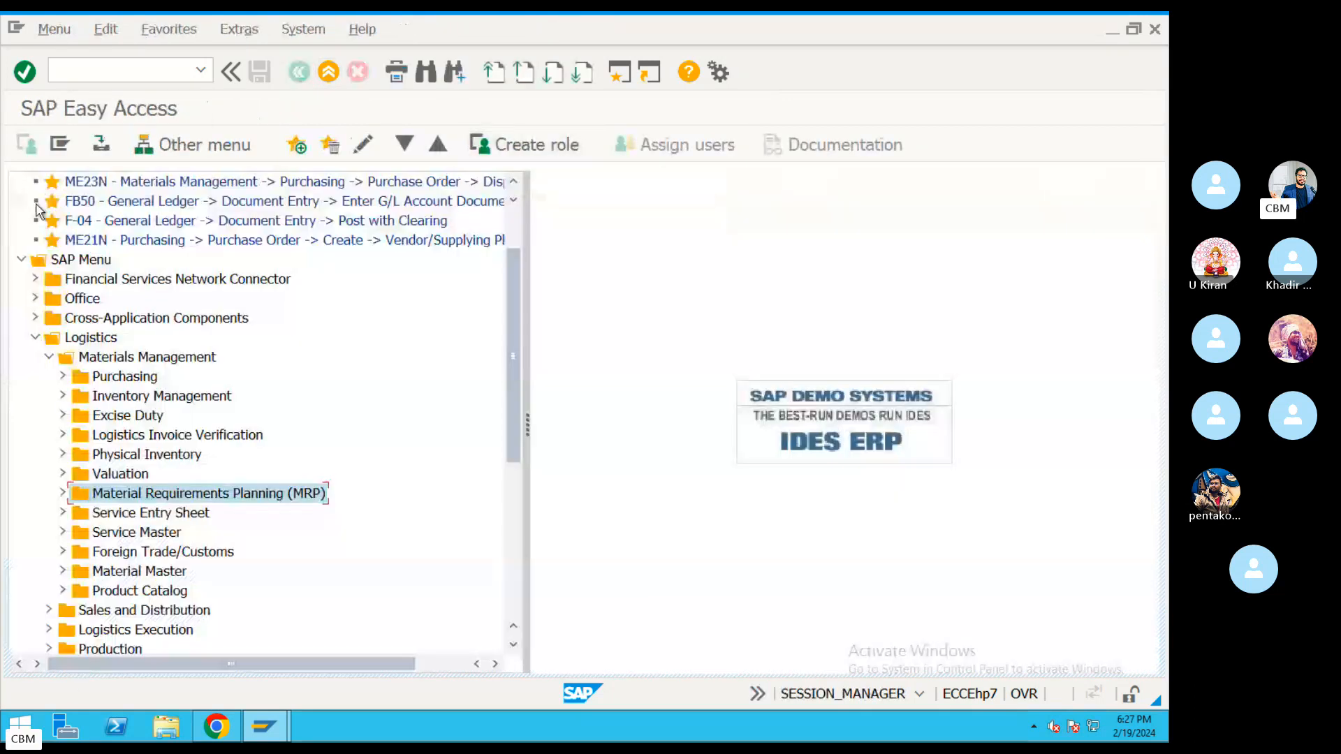
pyautogui.click(49, 356)
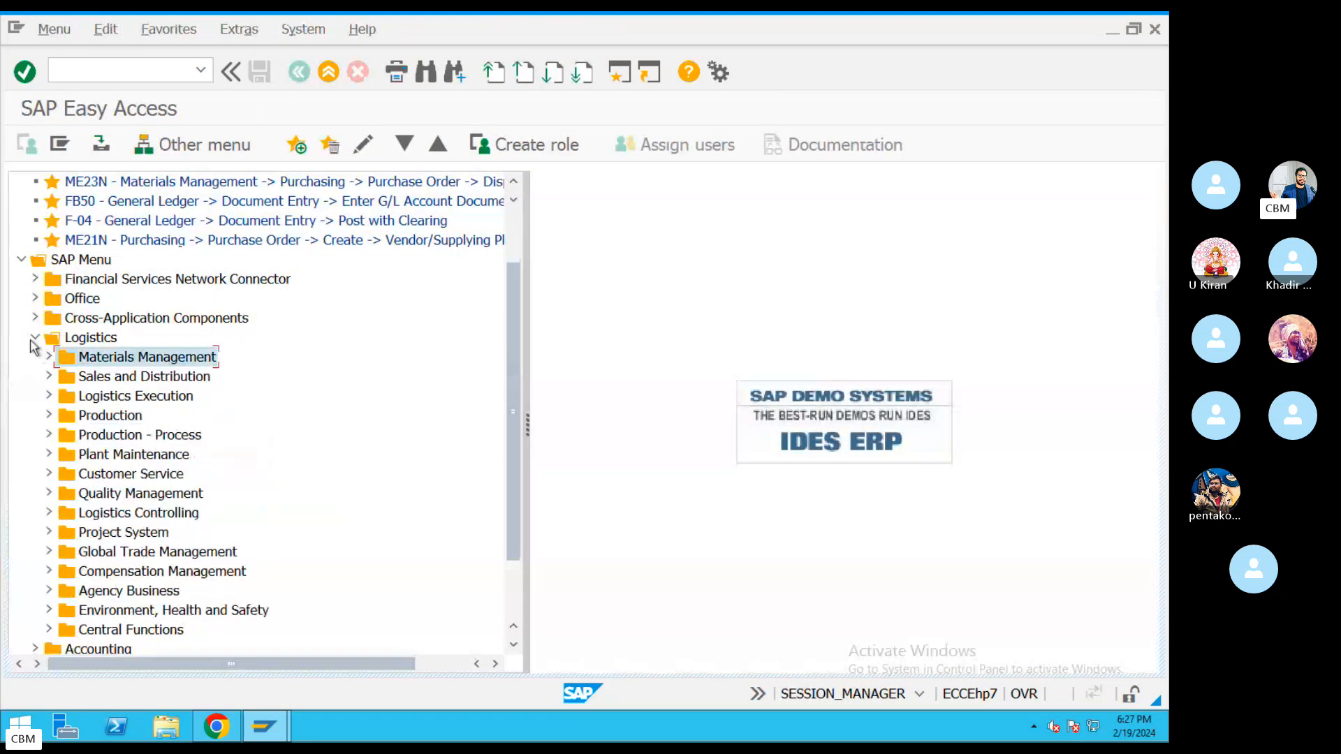
pyautogui.click(35, 339)
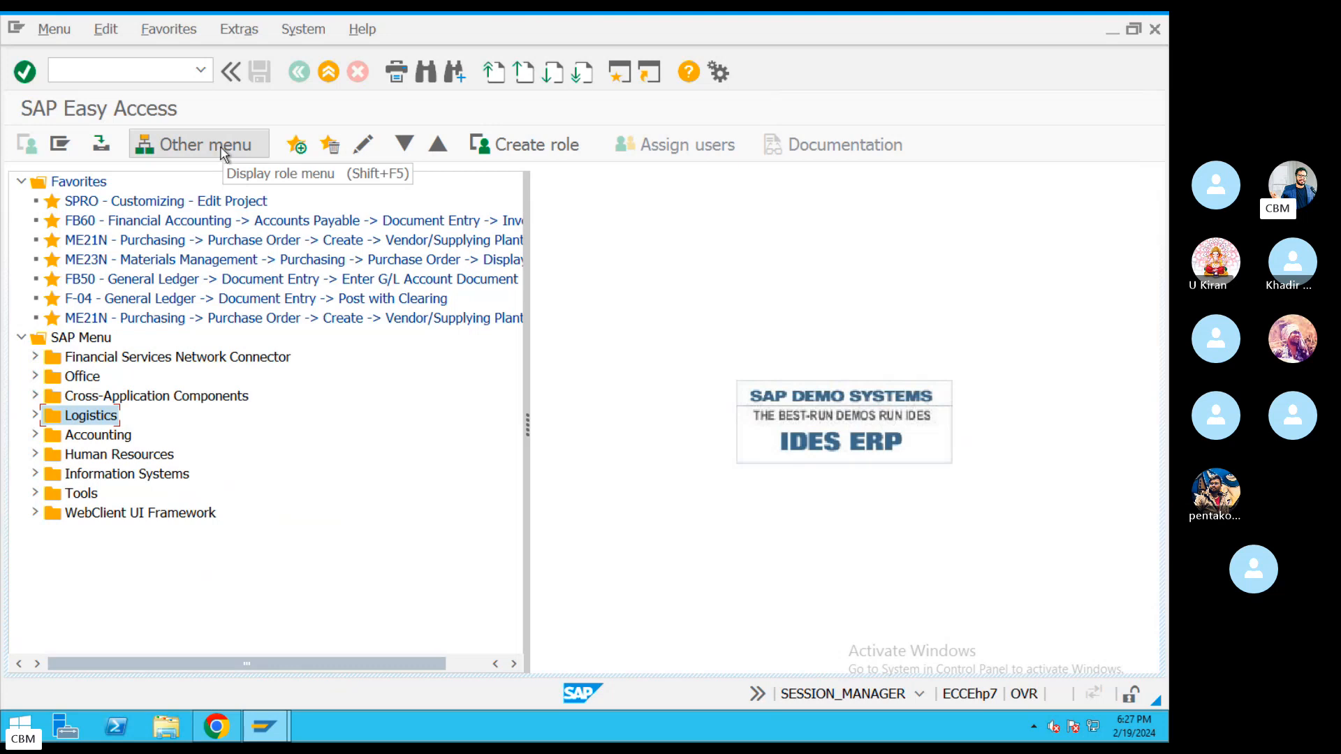
# Run transaction spro and open the SAP Reference IMG from Customizing: Execute Project.
pyautogui.click(153, 69)
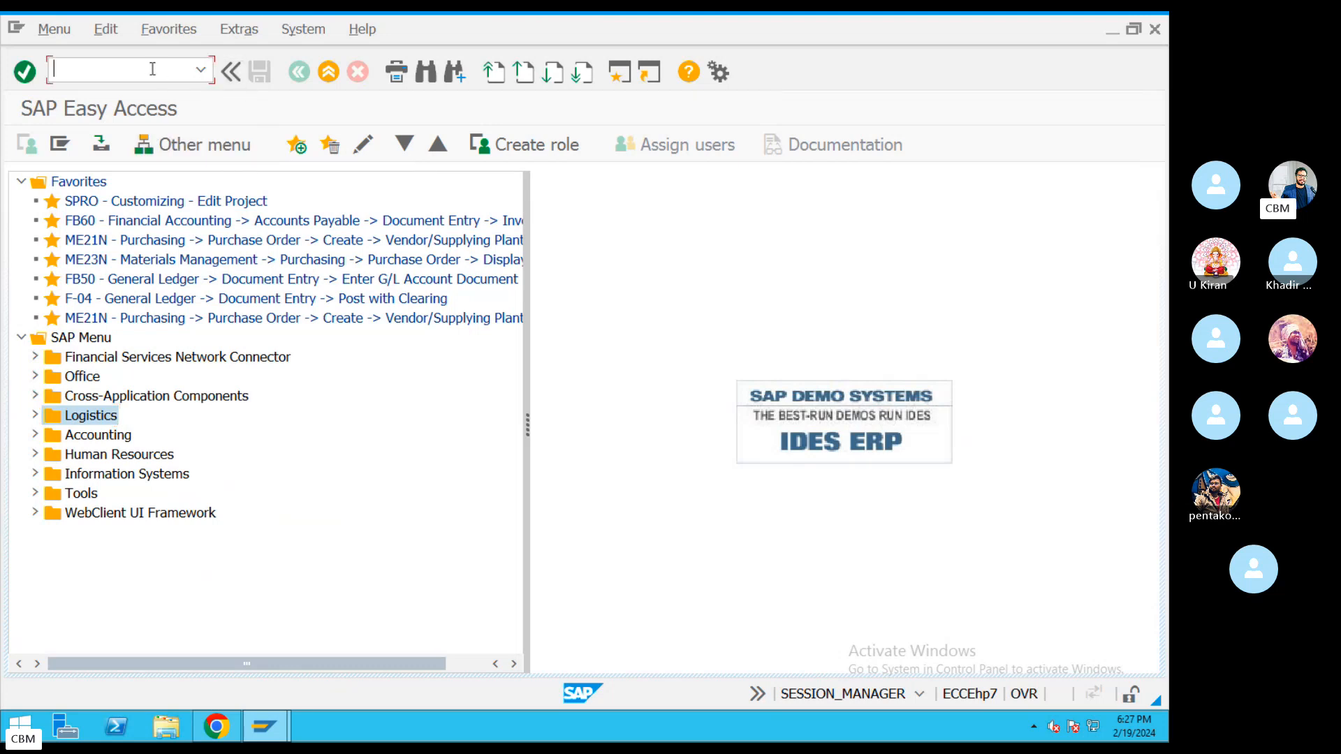
pyautogui.write('spro')
pyautogui.press('Return')
pyautogui.click(28, 69)
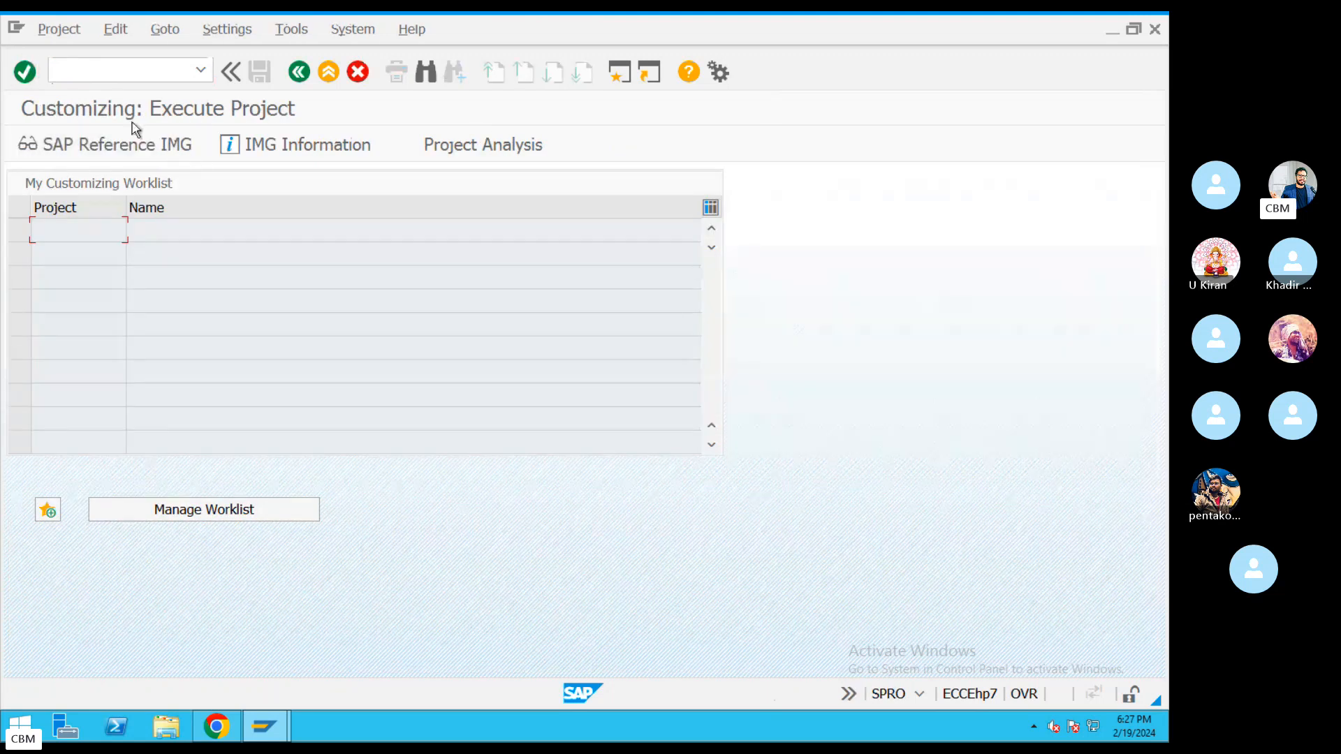
pyautogui.click(98, 144)
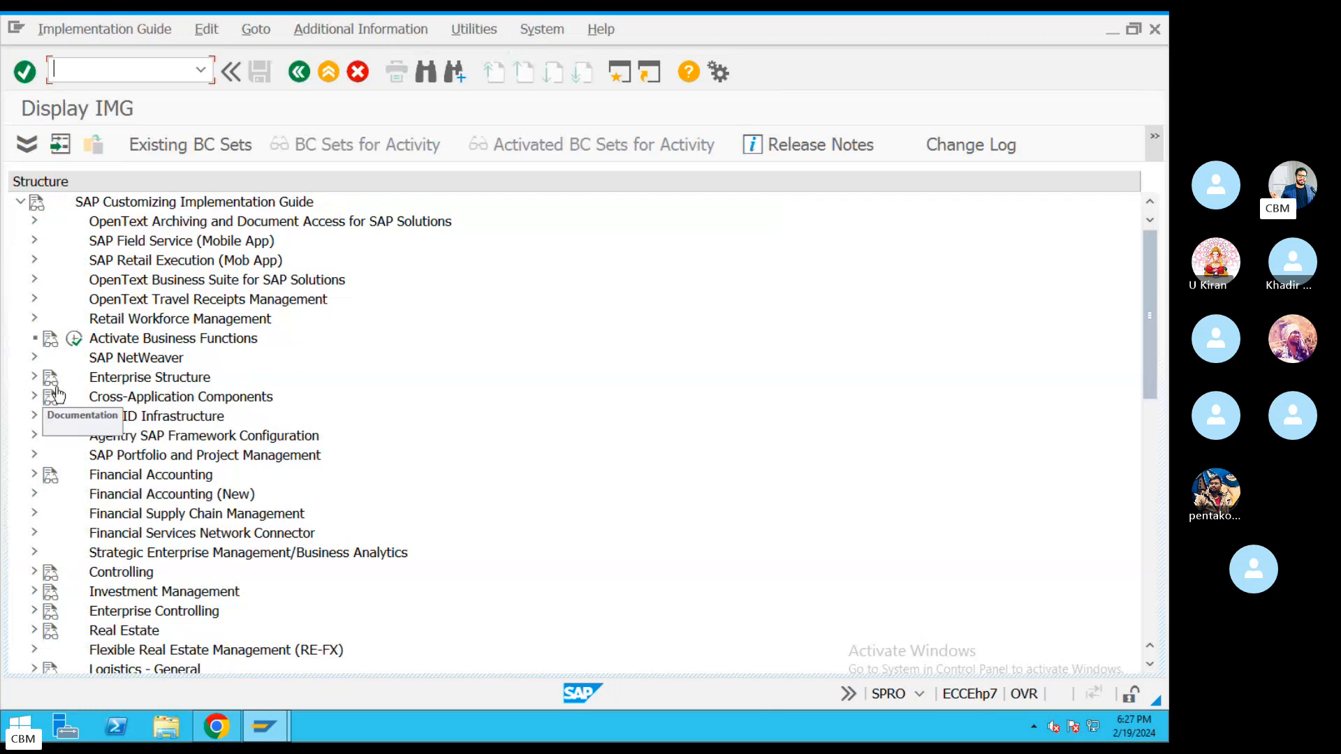
# Expand Enterprise Structure and its Definition branch in the IMG.
pyautogui.click(97, 384)
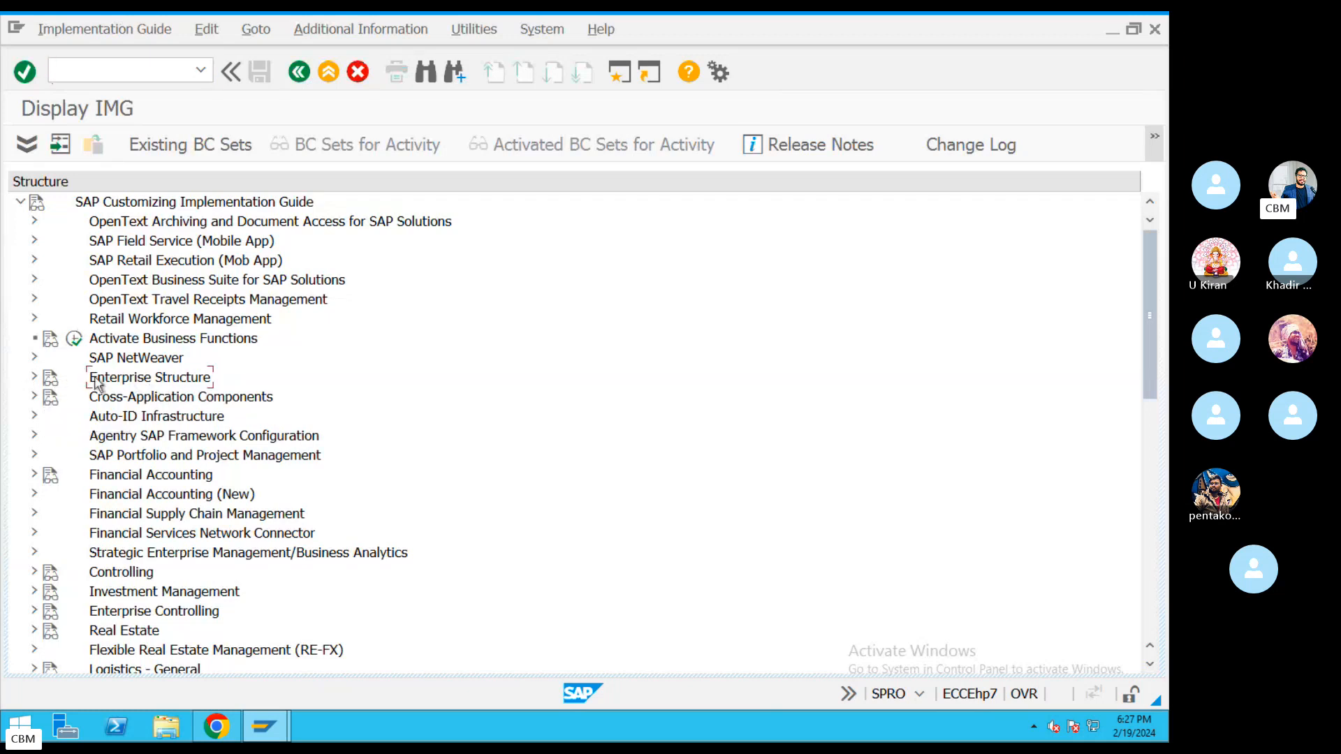
pyautogui.click(33, 377)
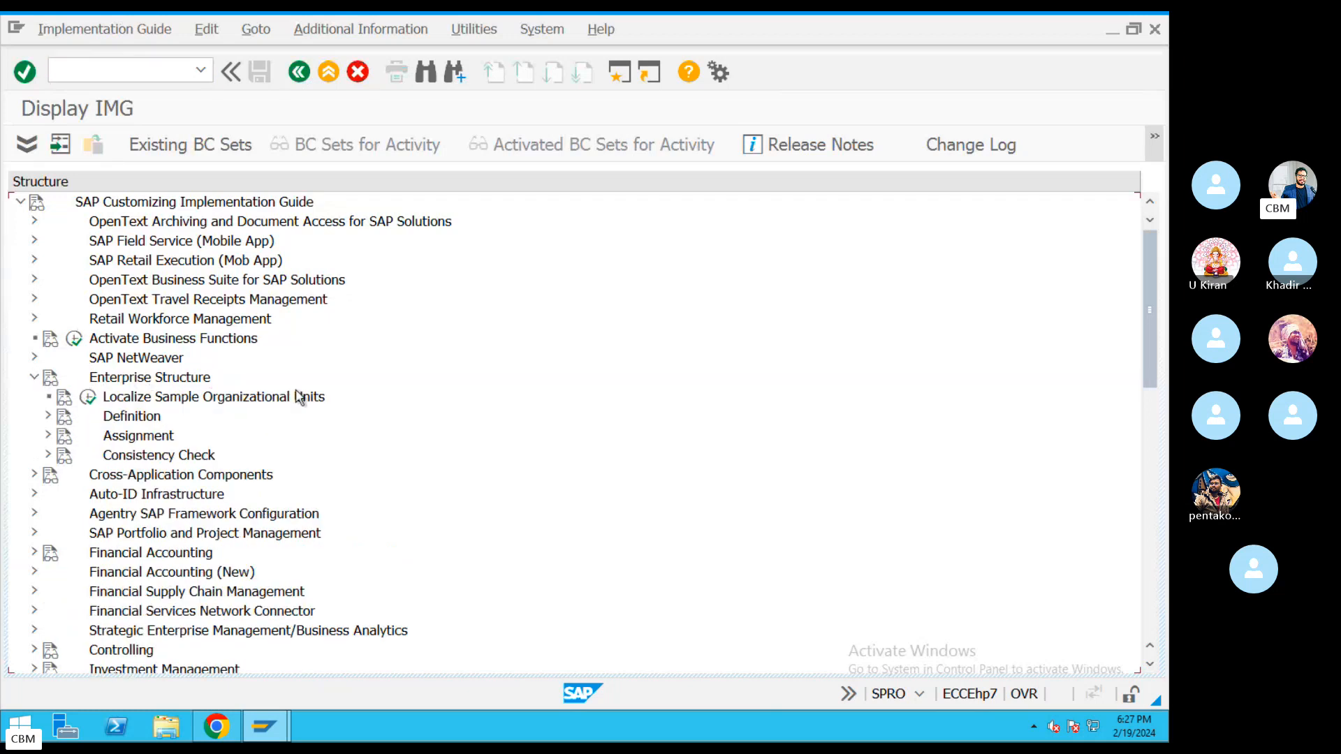
pyautogui.click(126, 434)
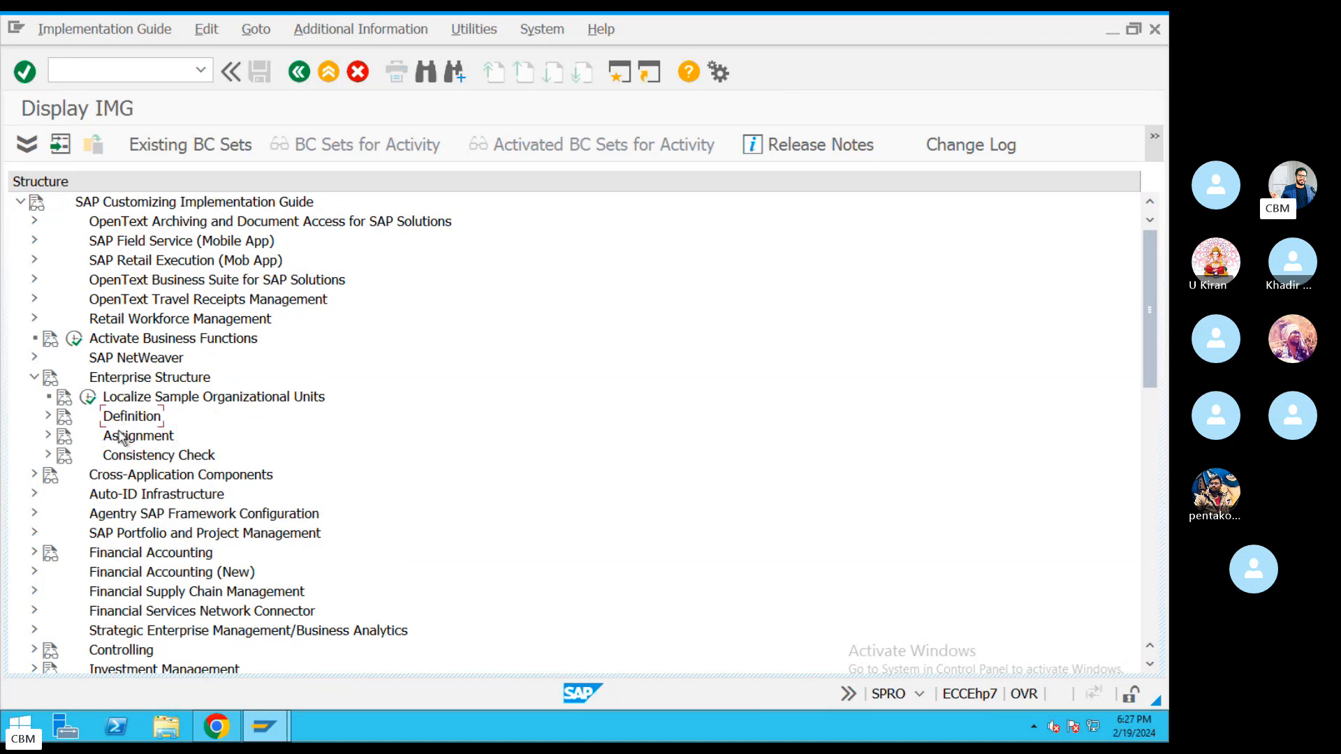
pyautogui.click(48, 418)
pyautogui.click(48, 417)
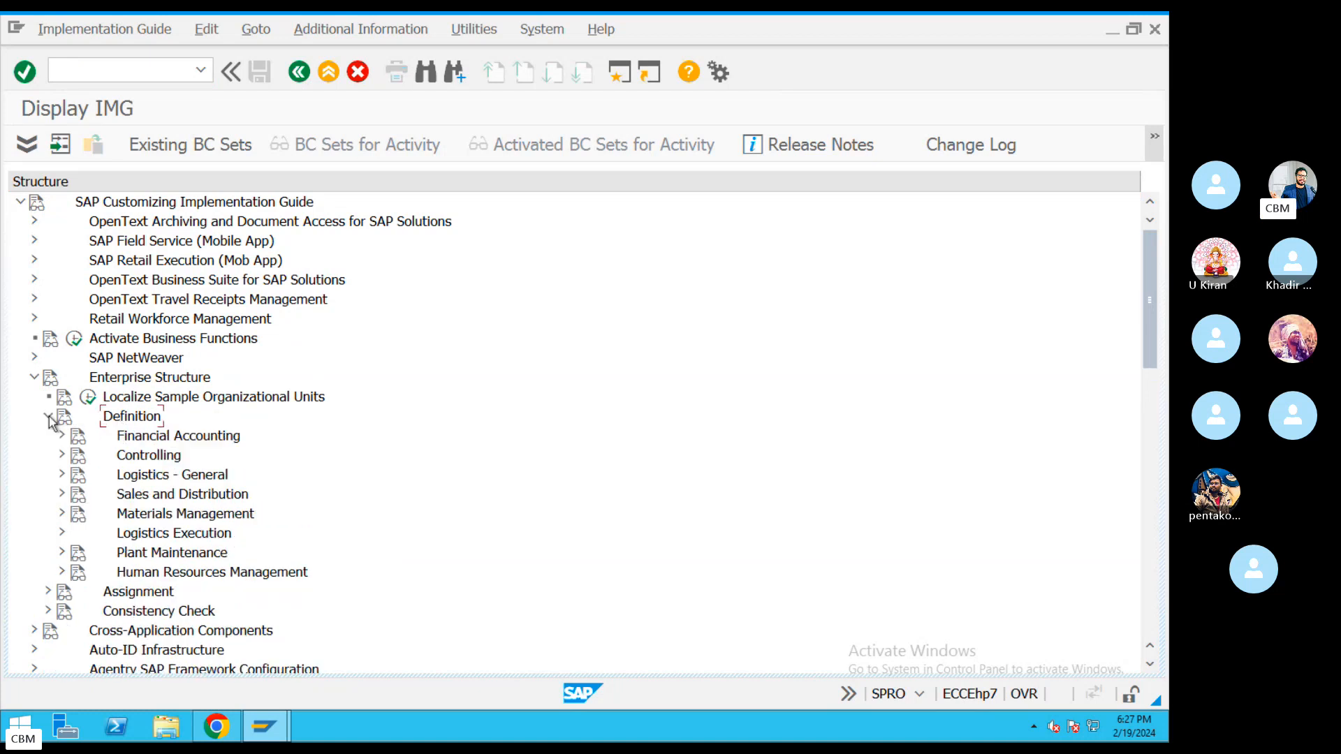
pyautogui.scroll(-2, 234, 438)
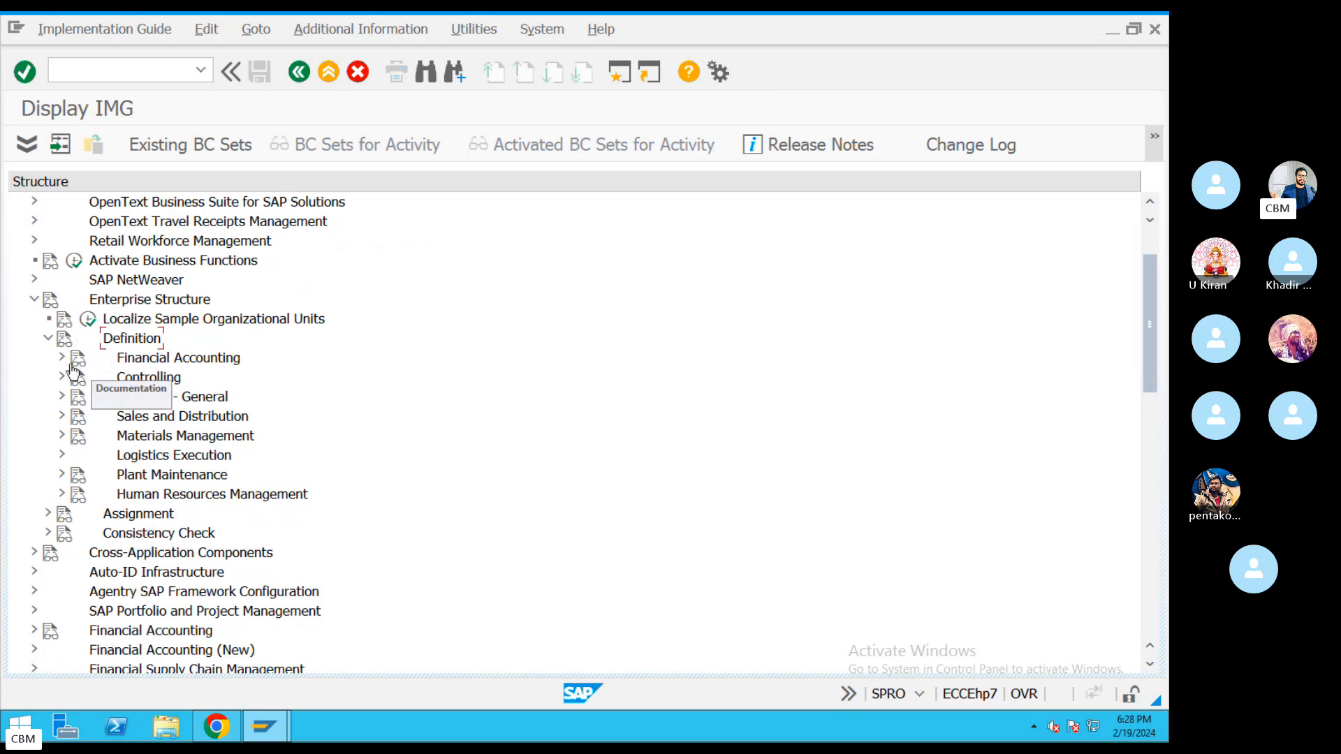
# Expand Financial Accounting and execute Define company to list the internal trading partners.
pyautogui.click(188, 437)
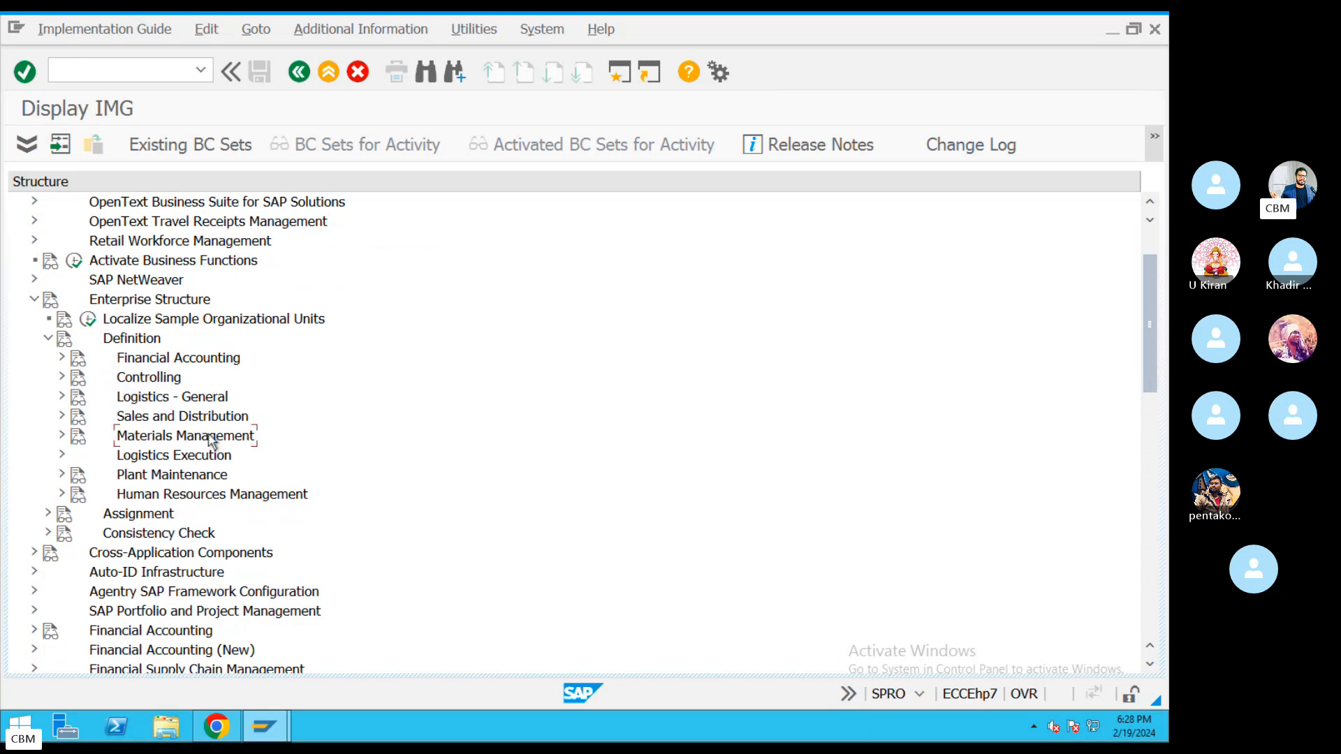
pyautogui.click(230, 360)
pyautogui.click(65, 520)
pyautogui.click(61, 358)
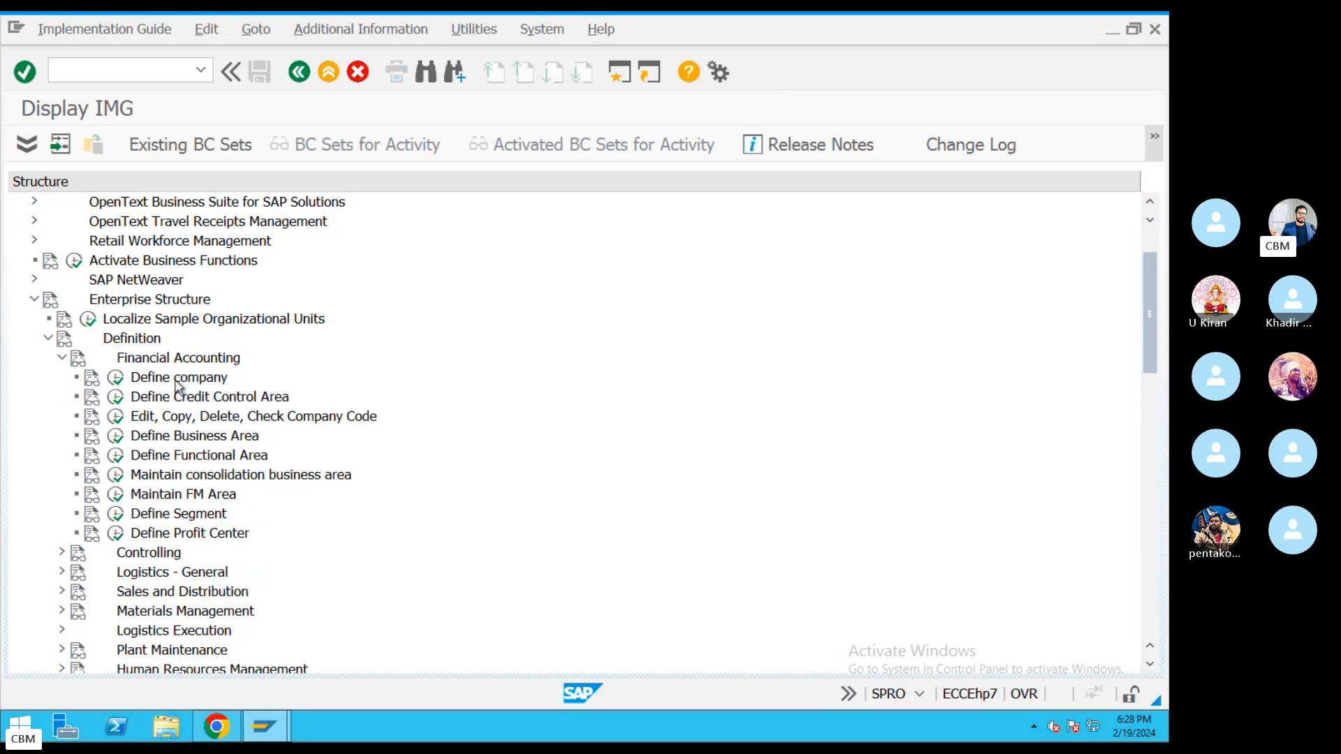
pyautogui.click(153, 384)
pyautogui.click(116, 382)
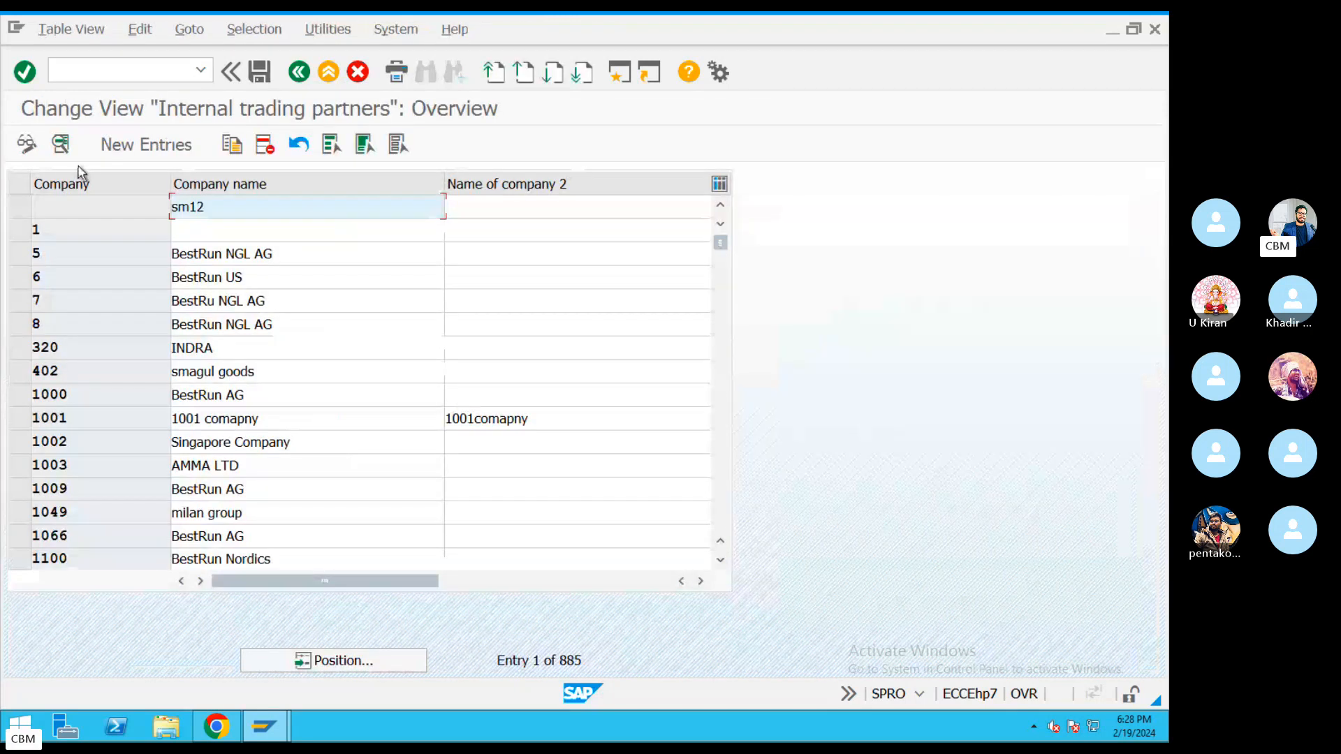
# Choose New Entries on the Internal trading partners overview to get a blank company form.
pyautogui.click(142, 146)
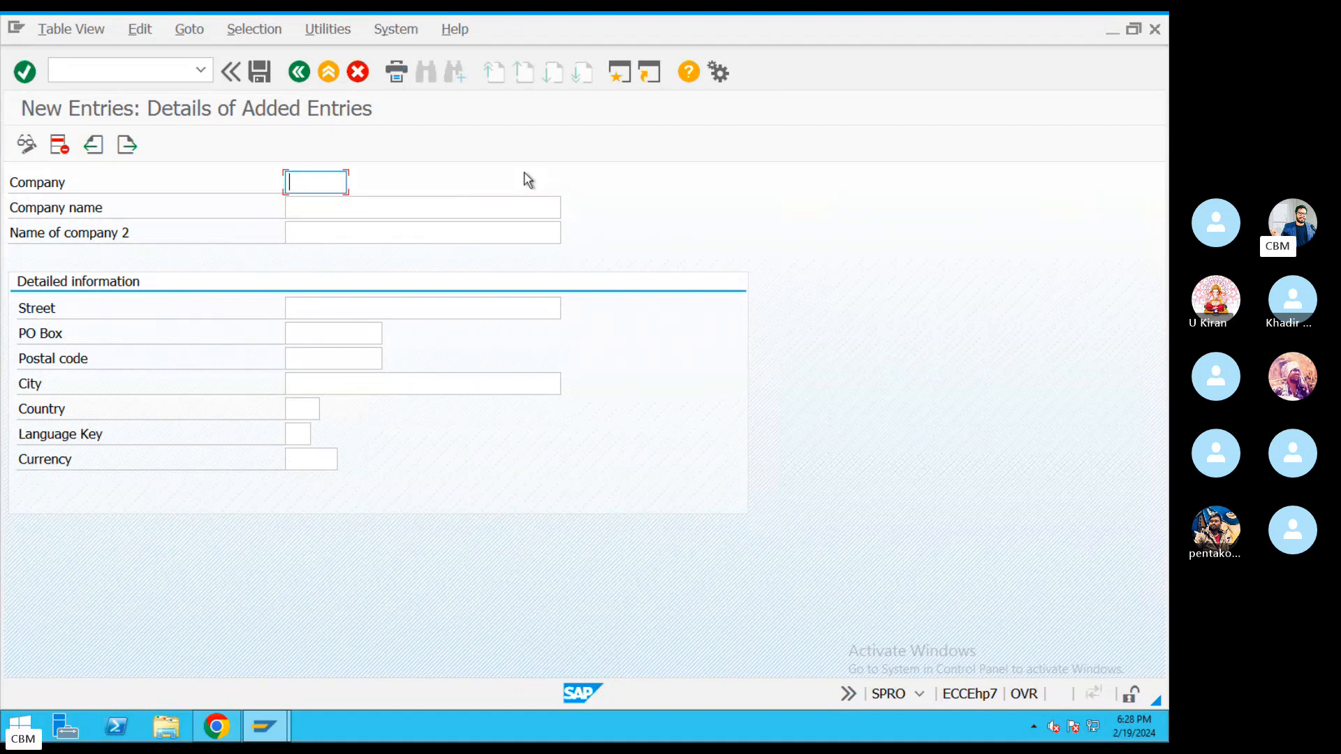
# Enter company code KIAMO with the company name KIA Moters.
pyautogui.write('CHANUS')
pyautogui.press('BackSpace')
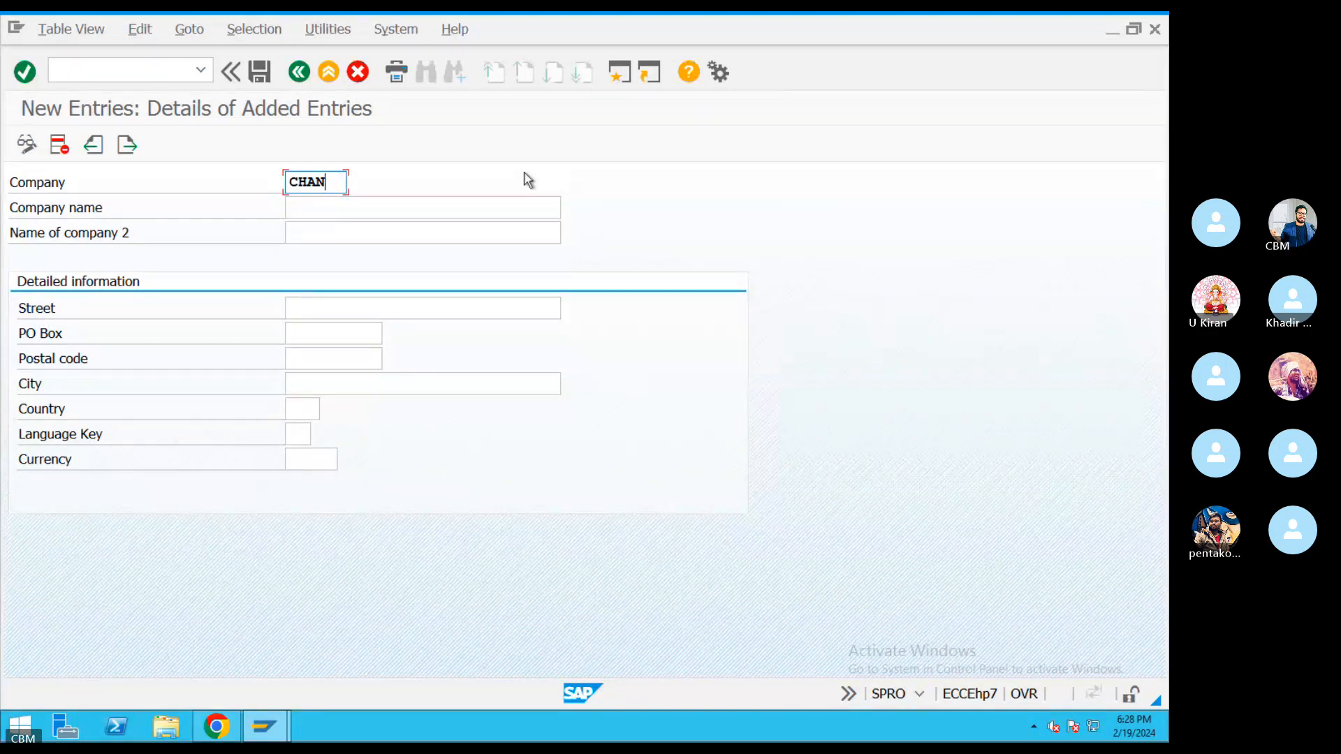
pyautogui.press('BackSpace')
pyautogui.press('BackSpace')
pyautogui.press('BackSpace')
pyautogui.press('BackSpace')
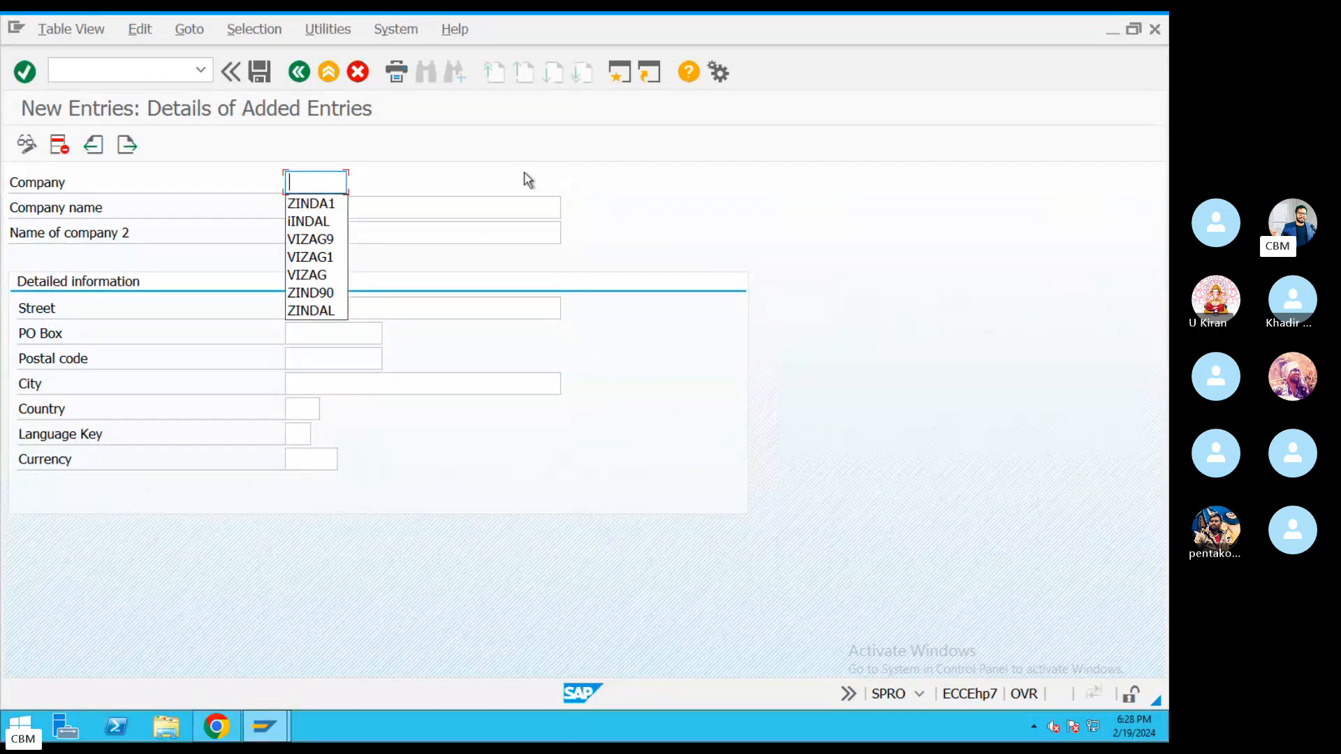
pyautogui.write('KIA')
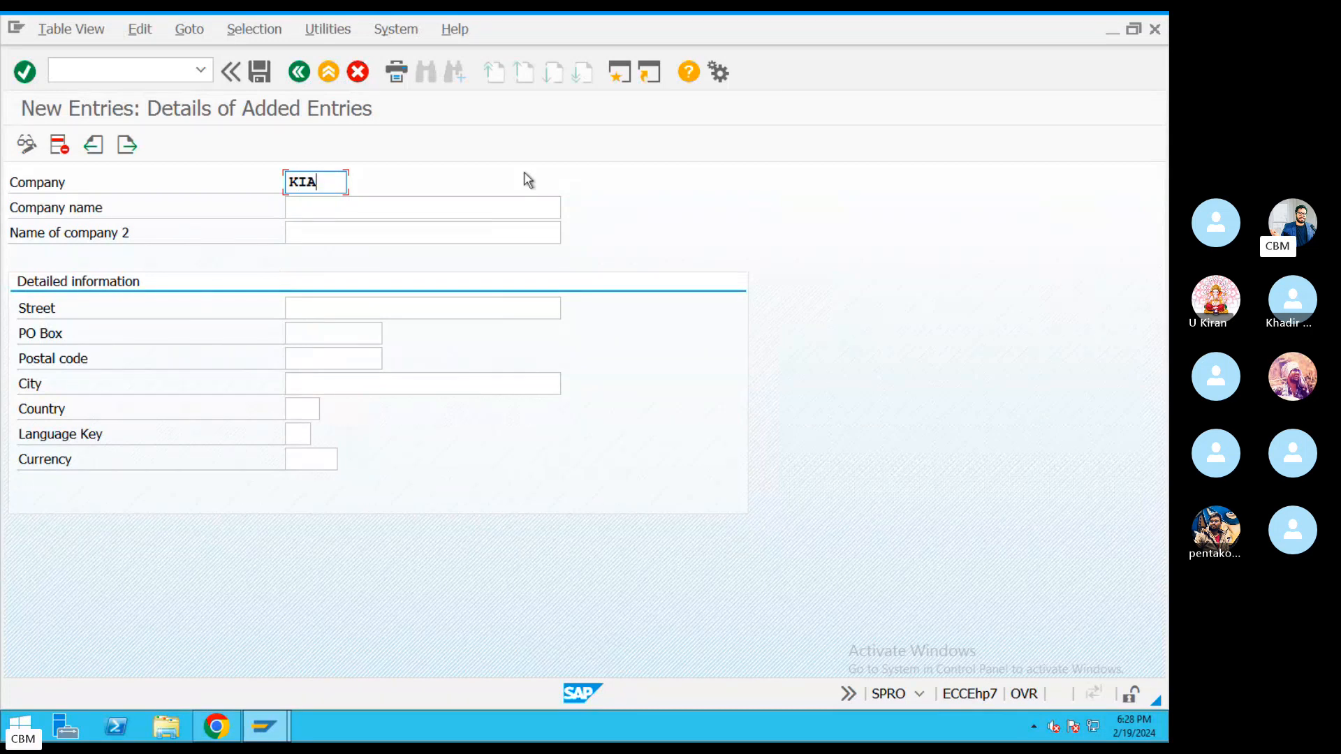
pyautogui.write('MO')
pyautogui.press('BackSpace')
pyautogui.moveTo(333, 180); pyautogui.dragTo(269, 174)
pyautogui.click(333, 219)
pyautogui.write('KIA M')
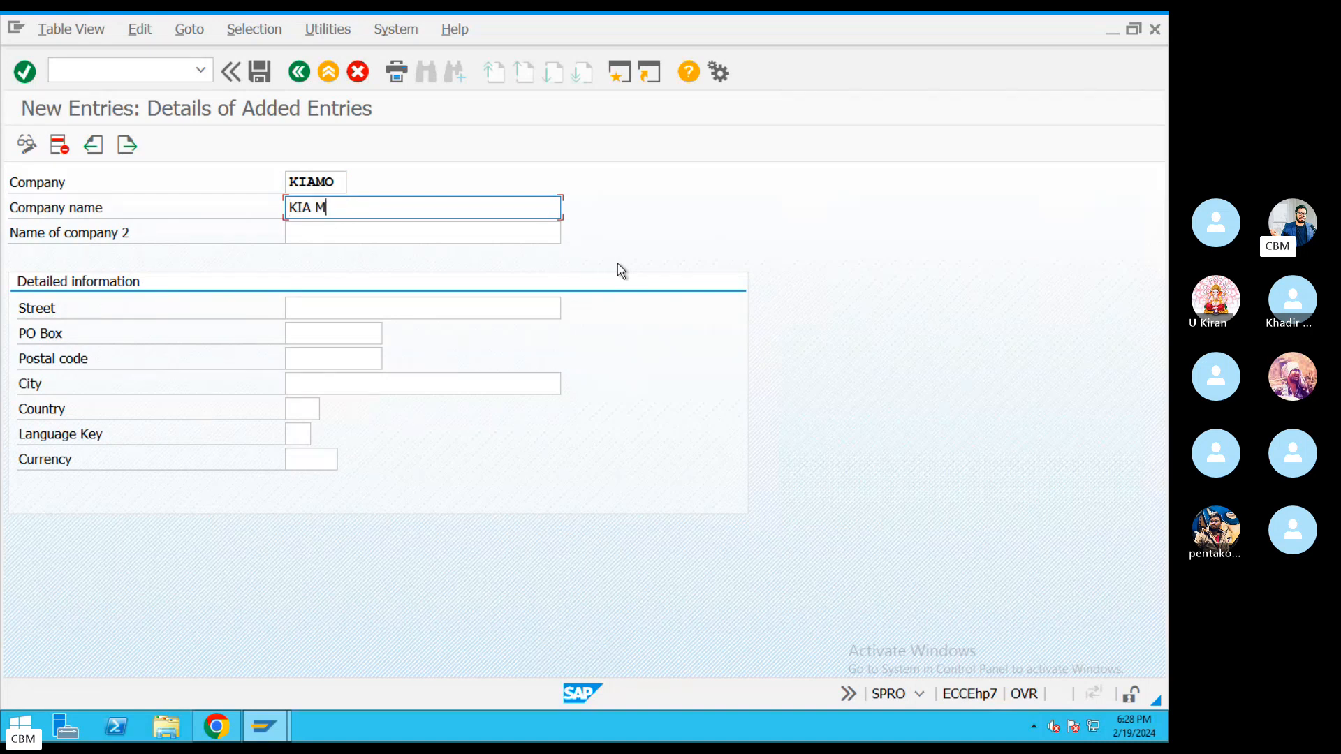
pyautogui.write('oters')
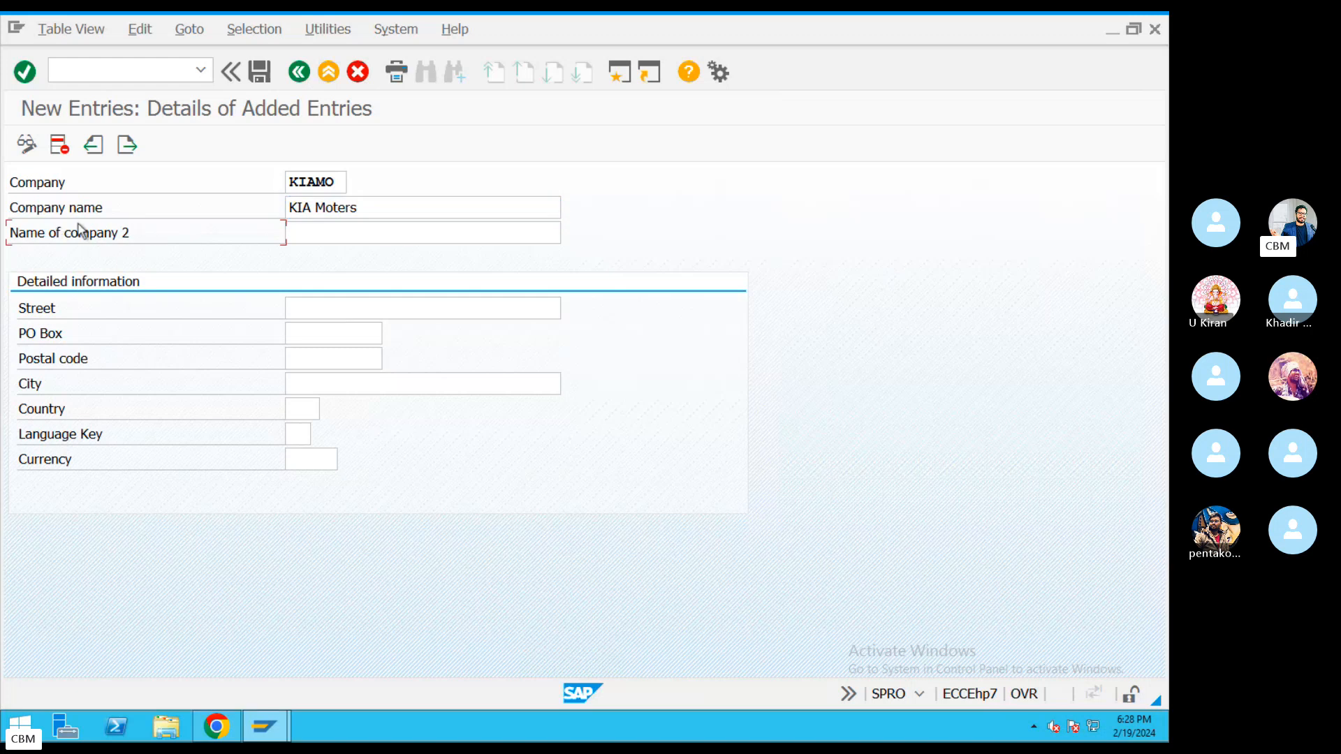
pyautogui.moveTo(377, 210); pyautogui.dragTo(220, 239)
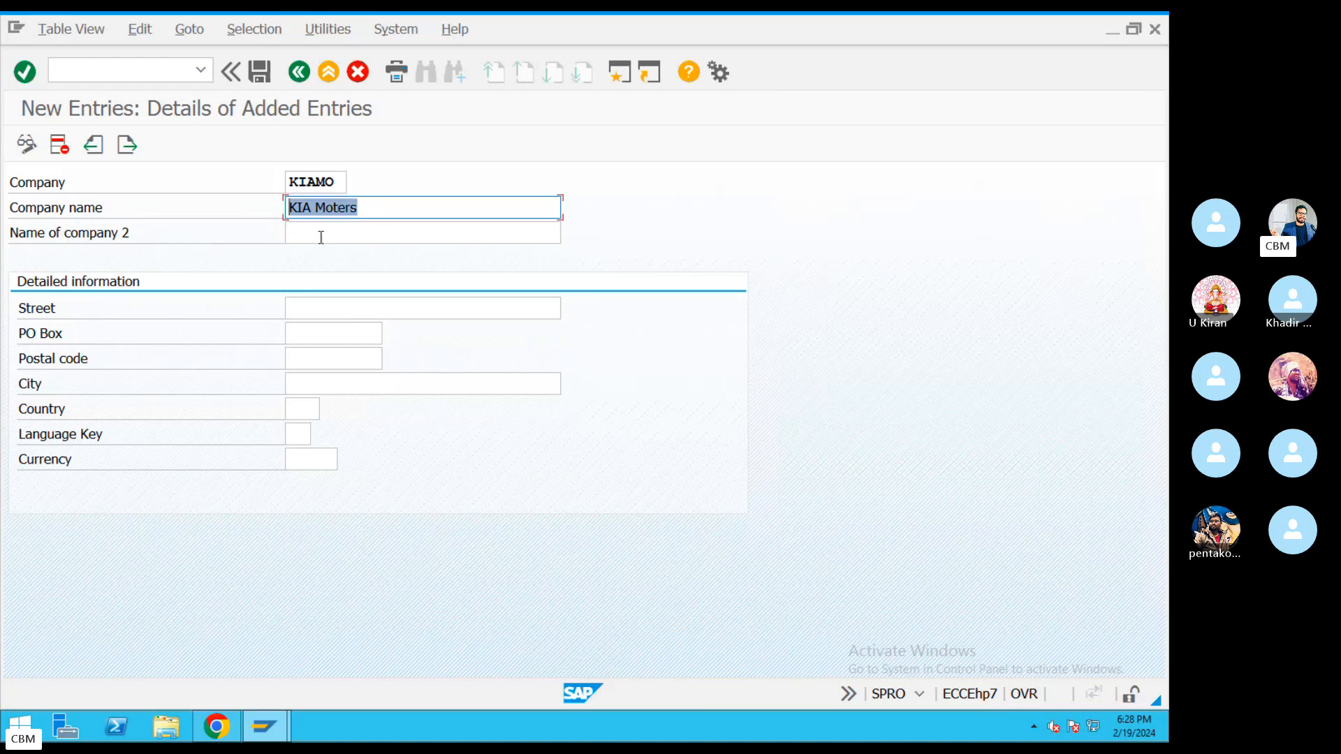
pyautogui.click(279, 236)
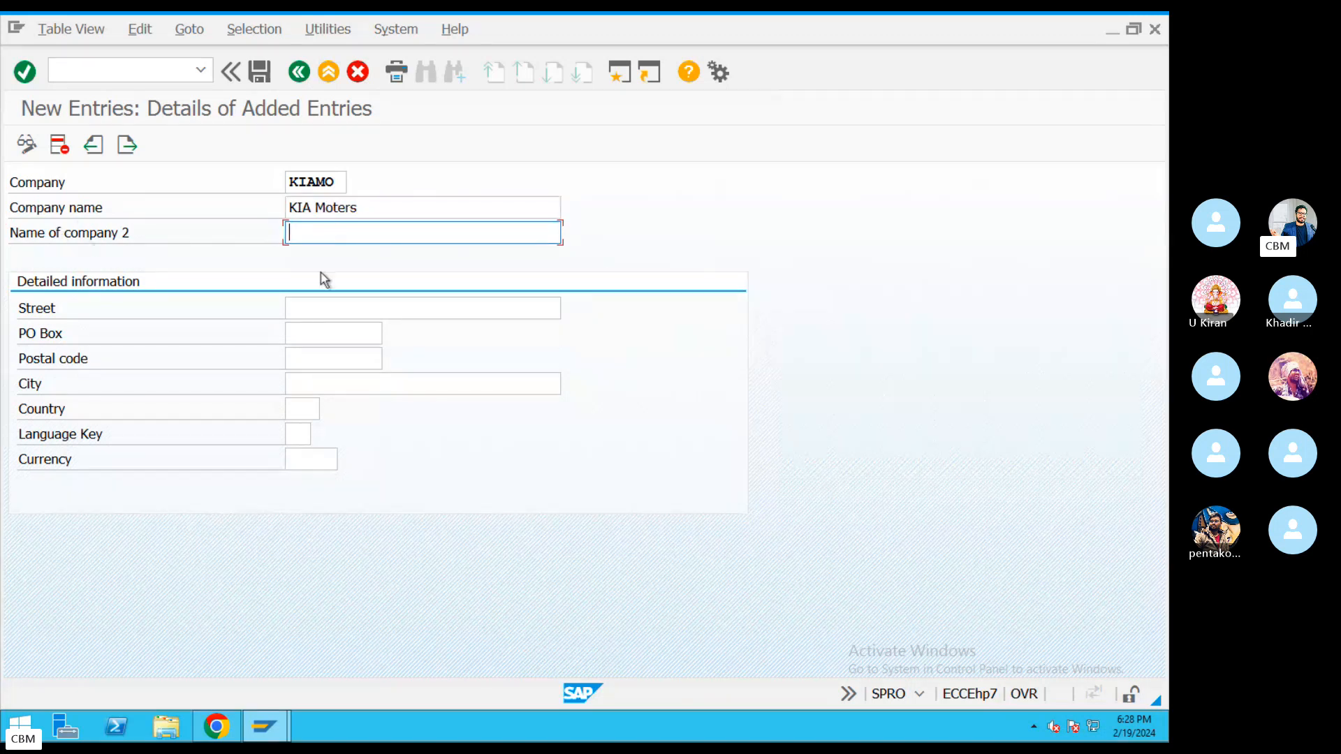
# Fill in street Ameerpet and use 560034 as both PO box and postal code.
pyautogui.click(318, 306)
pyautogui.write('Amee')
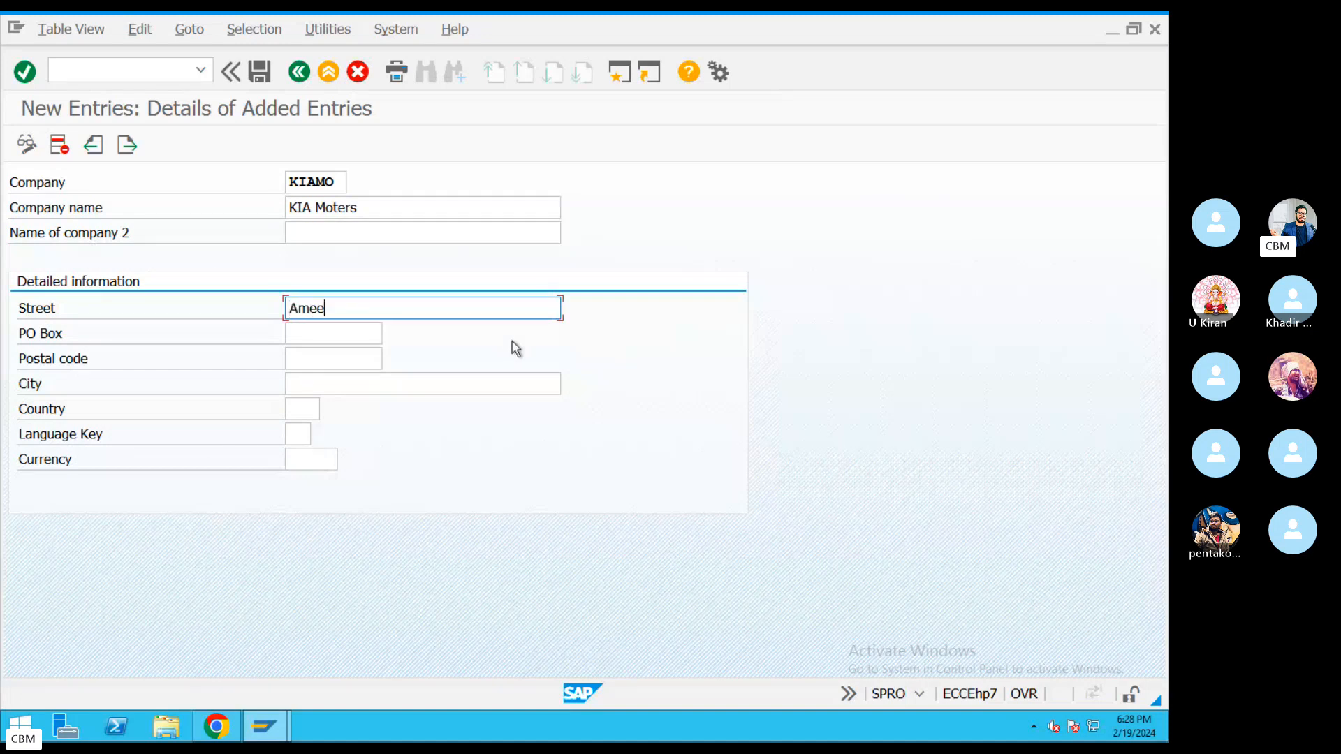
pyautogui.write('rpet')
pyautogui.click(355, 332)
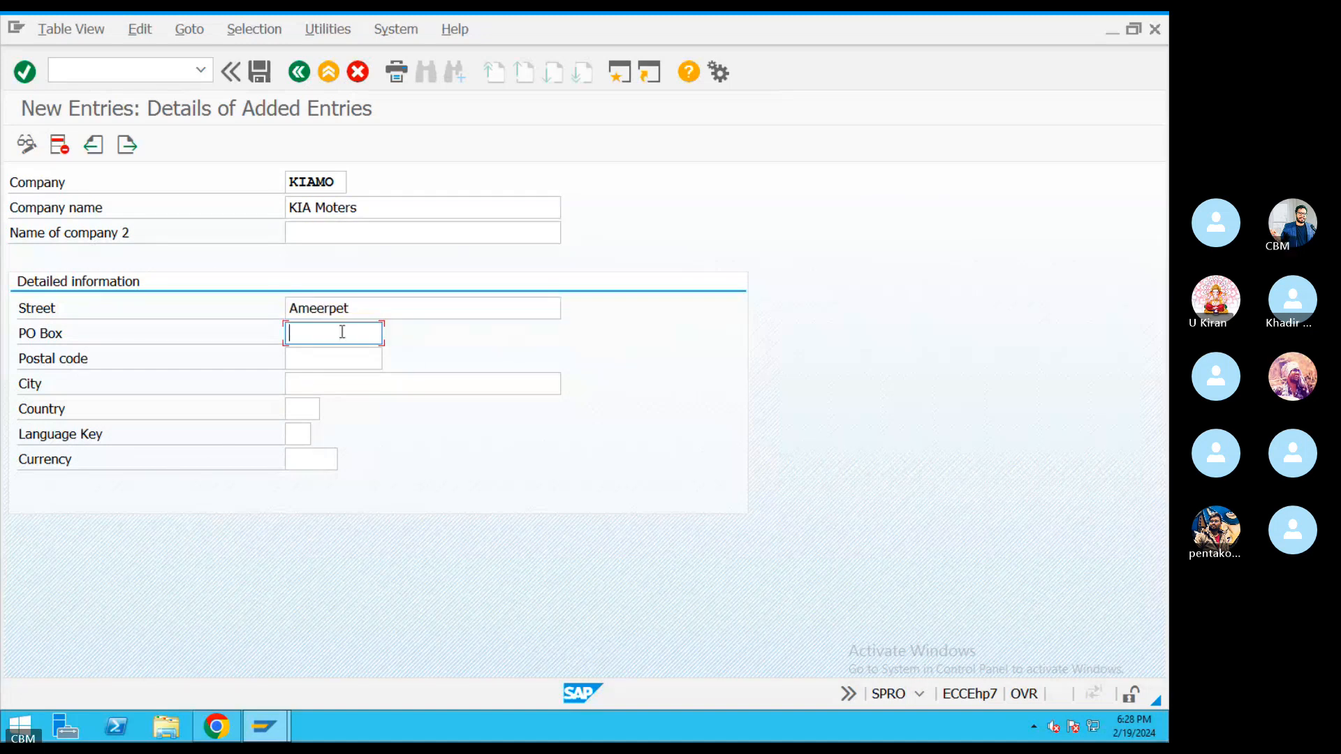
pyautogui.write('560034')
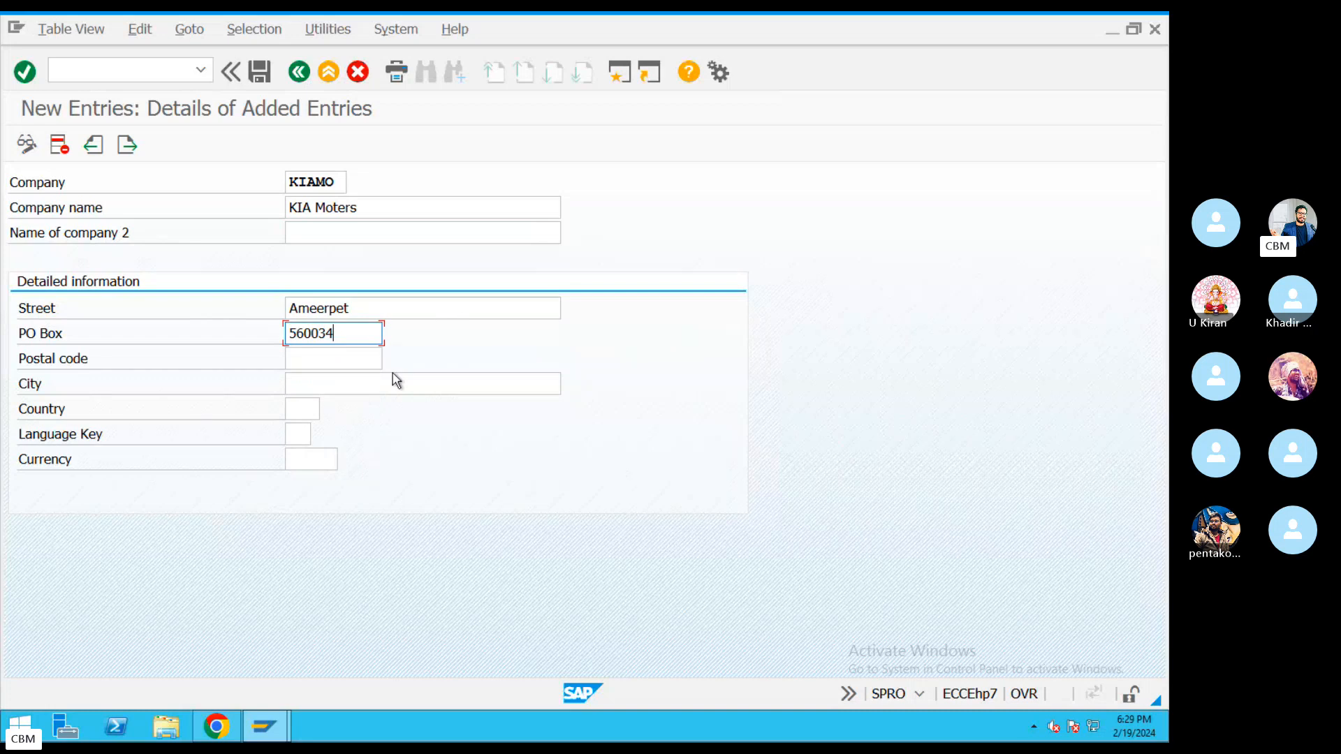
pyautogui.click(340, 350)
pyautogui.moveTo(338, 335); pyautogui.dragTo(203, 340)
pyautogui.hotkey('ctrl', 'c')
pyautogui.click(311, 361)
pyautogui.hotkey('ctrl', 'v')
# Set city Hyderabad, country IN, language EN and currency INR.
pyautogui.click(468, 389)
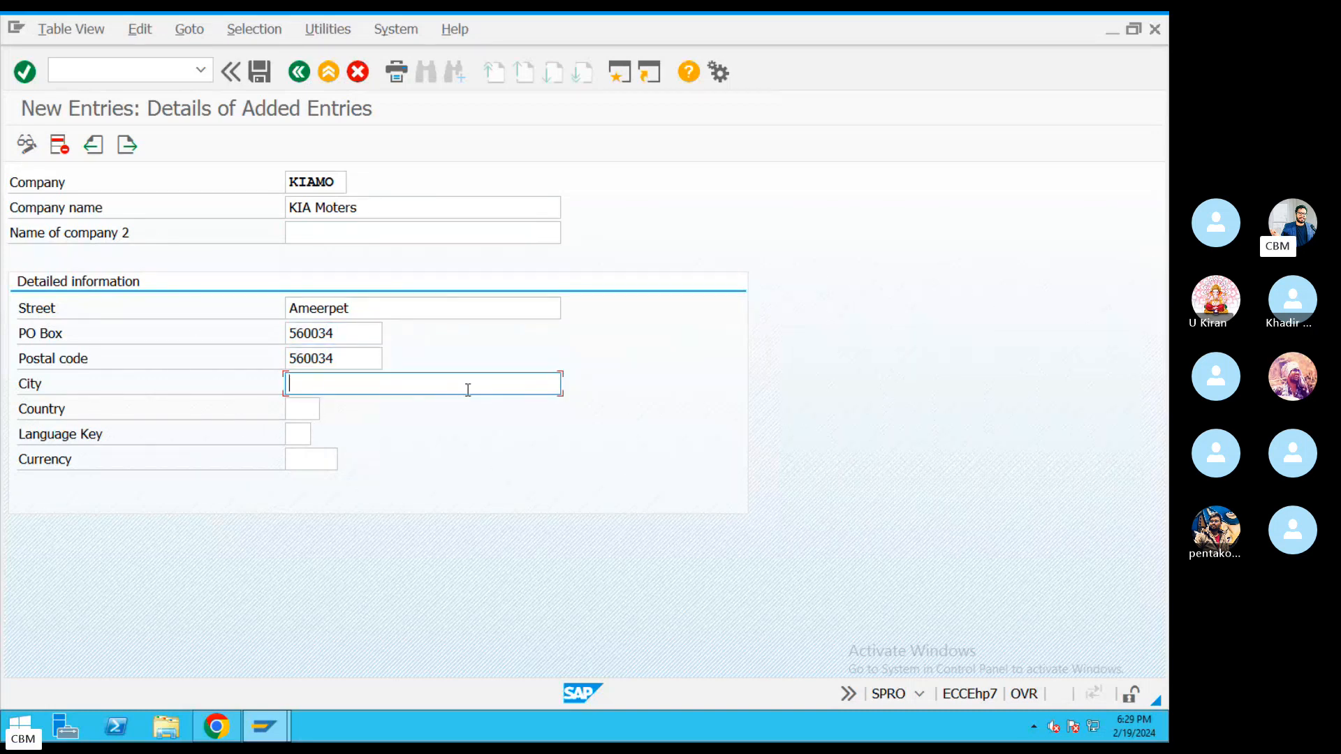
pyautogui.write('Hyde')
pyautogui.click(338, 404)
pyautogui.press('Tab')
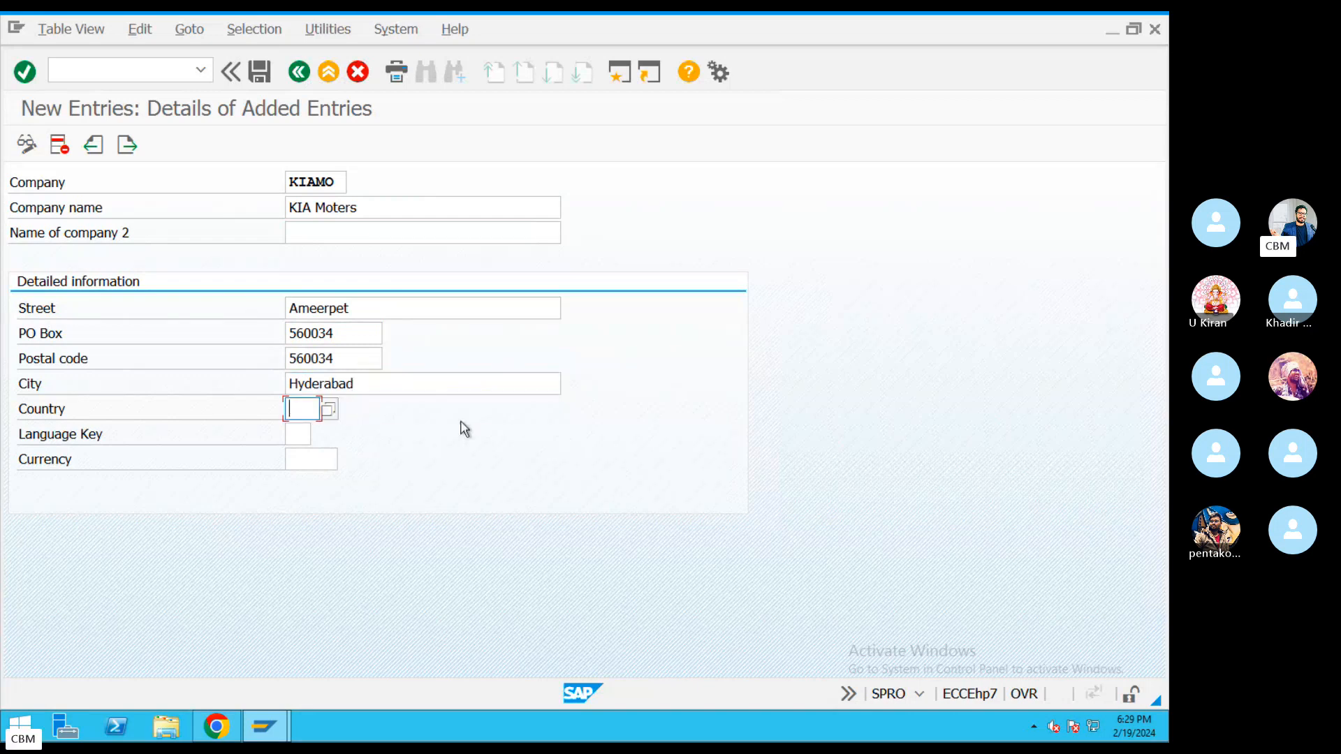
pyautogui.write('IN')
pyautogui.click(299, 435)
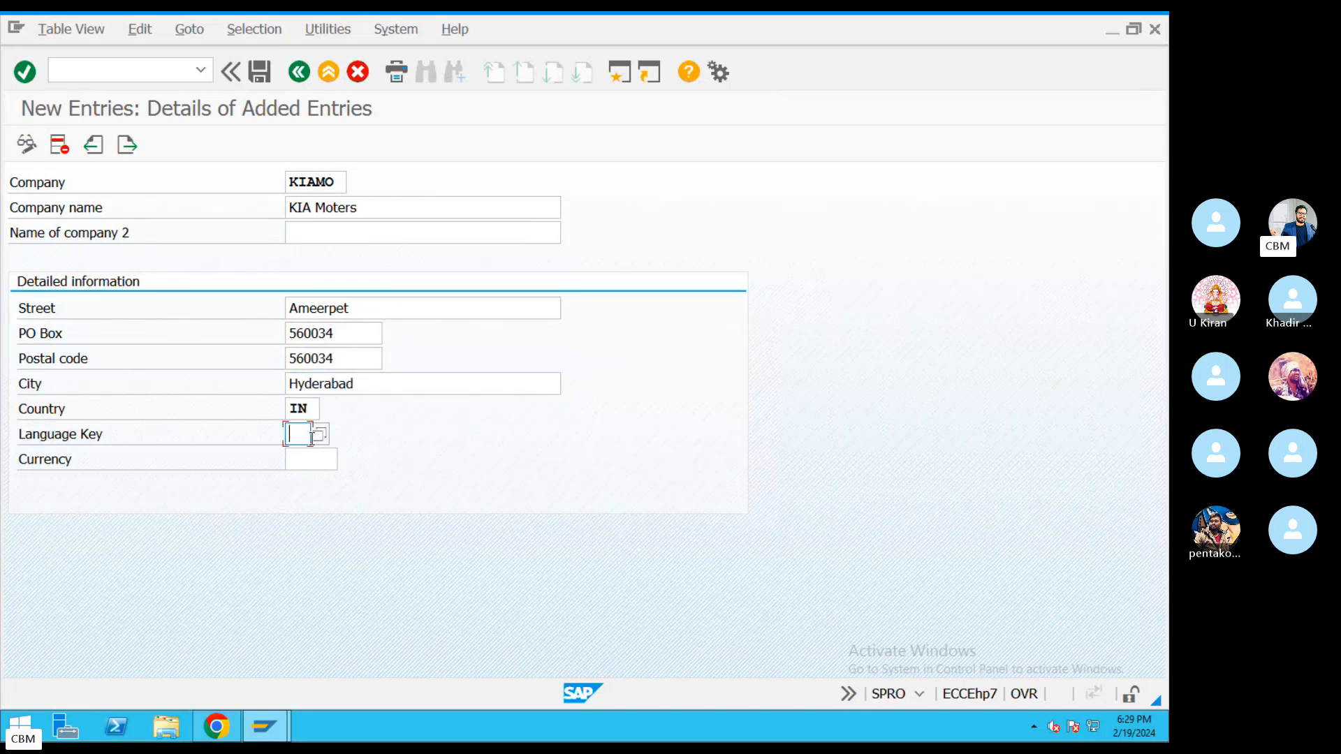
pyautogui.write('EN')
pyautogui.click(318, 466)
pyautogui.write('IN')
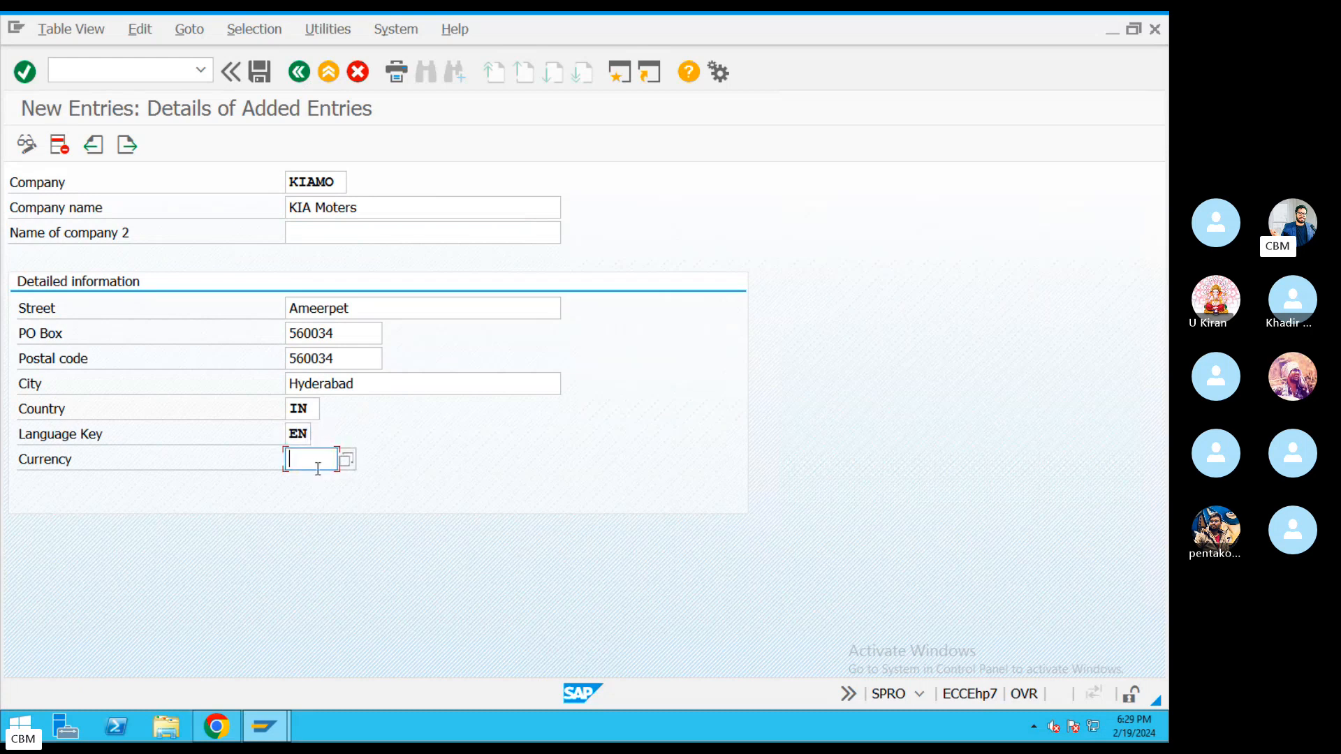
pyautogui.write('R')
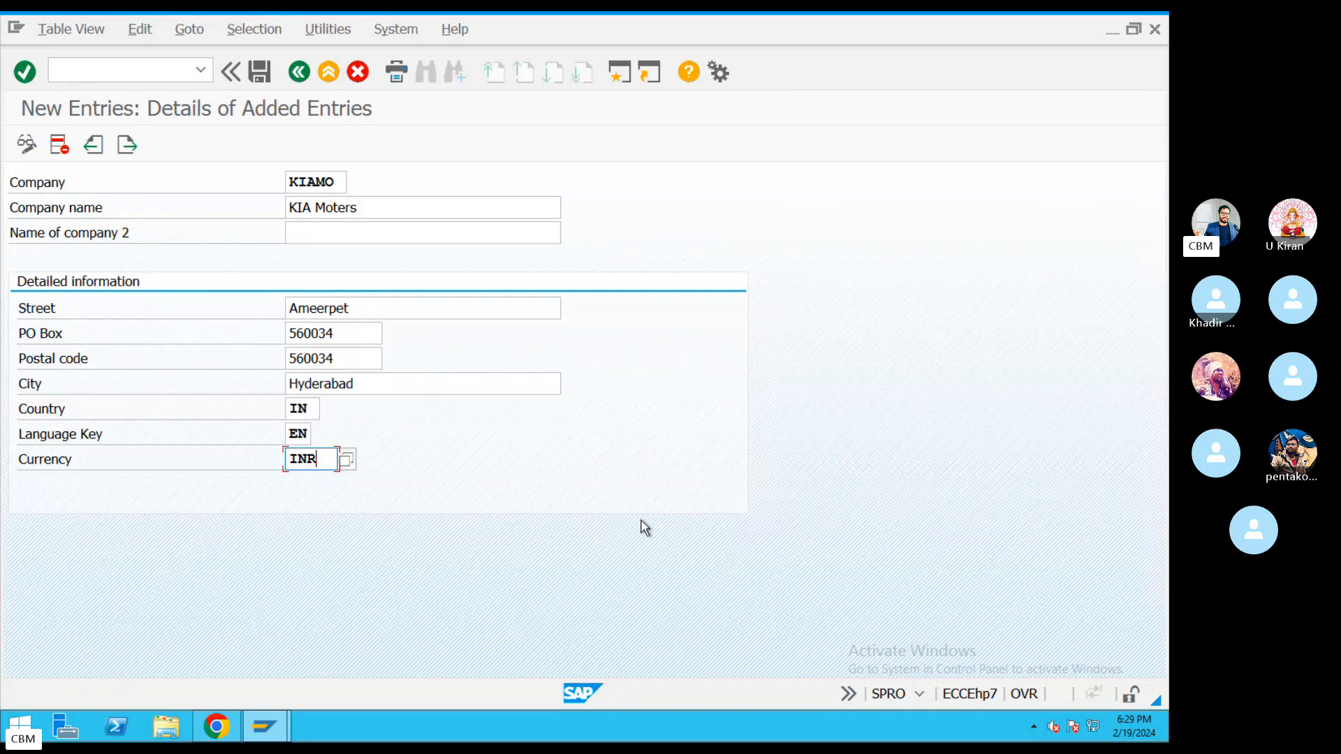
# Save the company entry and inspect the suggested request in the customizing request prompt.
pyautogui.click(262, 73)
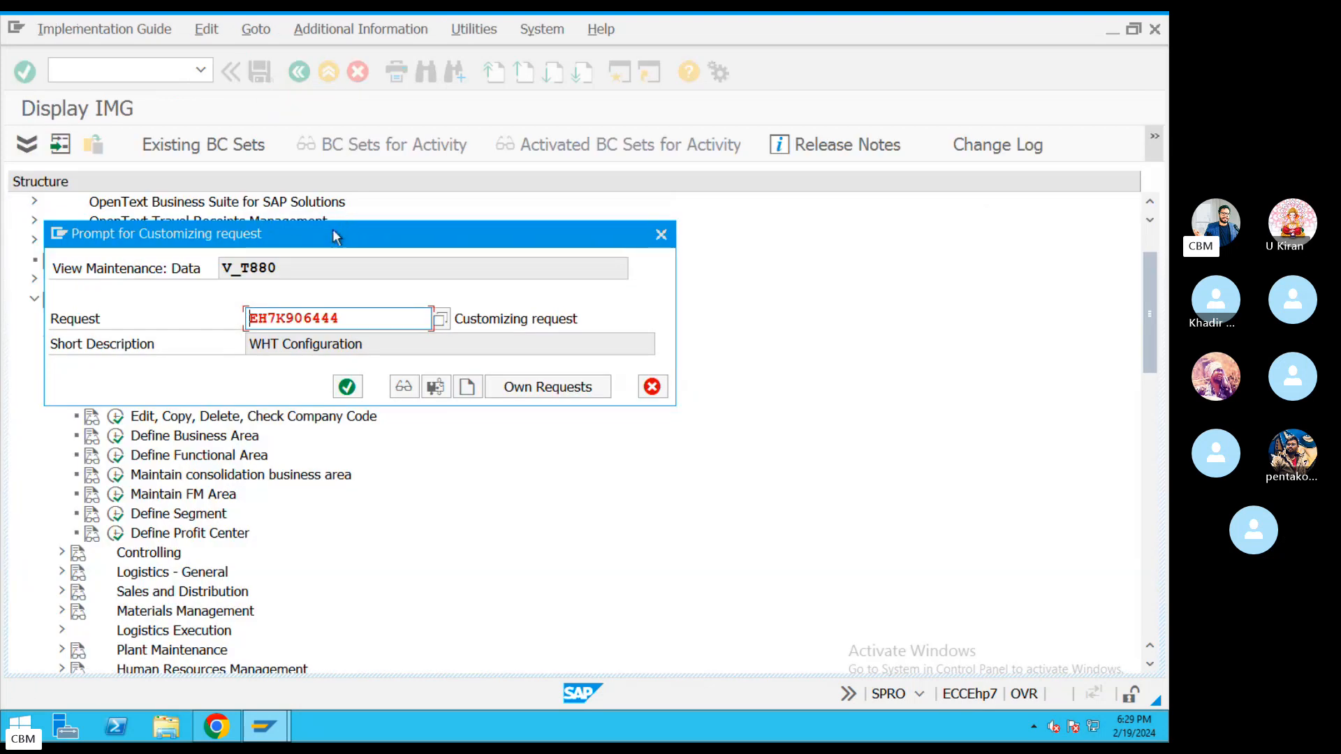
pyautogui.moveTo(335, 237); pyautogui.dragTo(422, 179)
pyautogui.moveTo(440, 259); pyautogui.dragTo(315, 260)
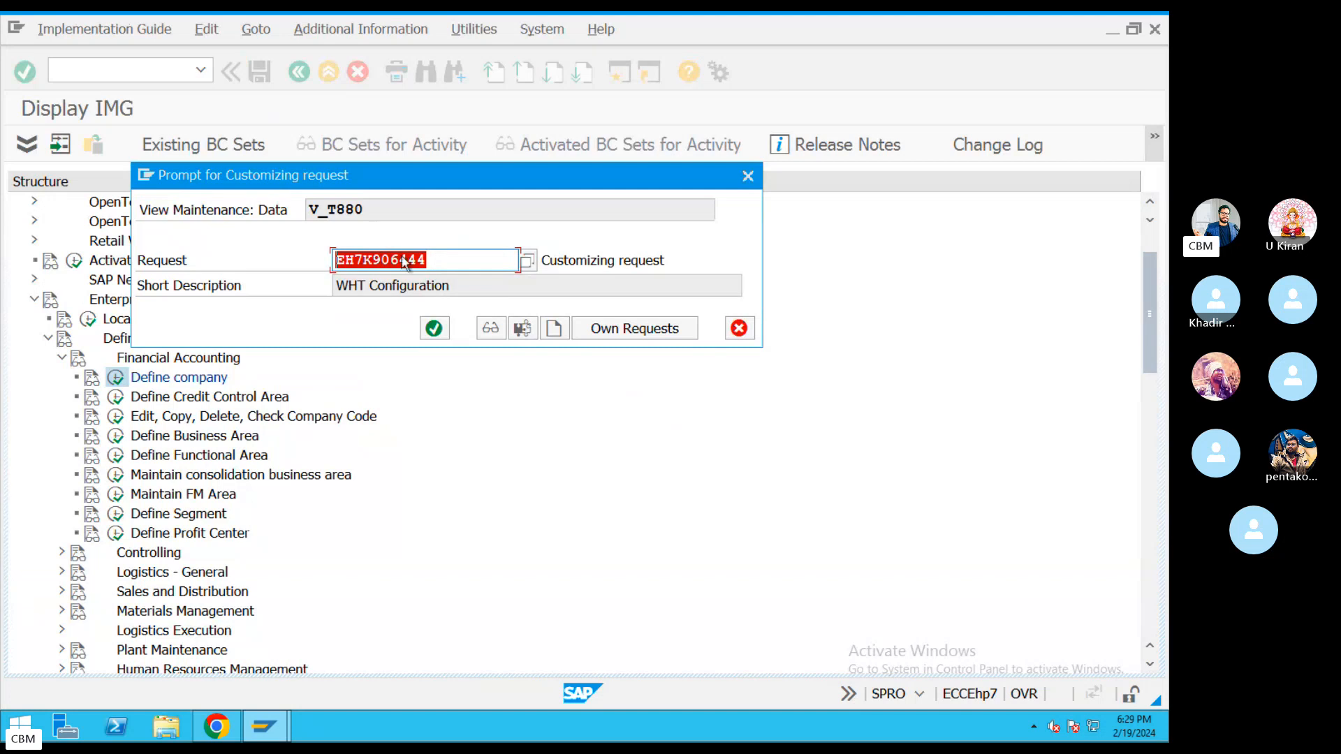
pyautogui.moveTo(453, 264); pyautogui.dragTo(318, 255)
pyautogui.moveTo(449, 258); pyautogui.dragTo(288, 260)
pyautogui.moveTo(433, 266); pyautogui.dragTo(308, 268)
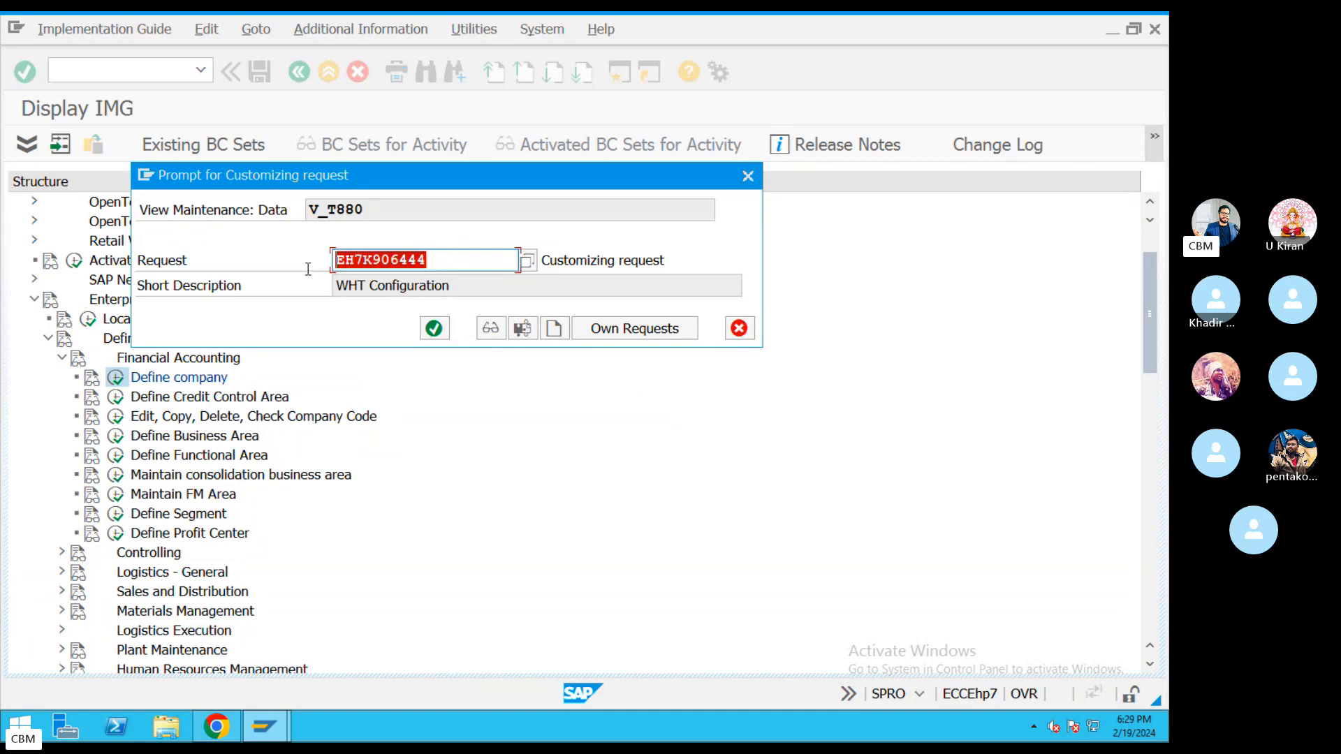
# Create a new customizing request described 'SAP FICO _Organisation strucutre' and save it.
pyautogui.click(554, 330)
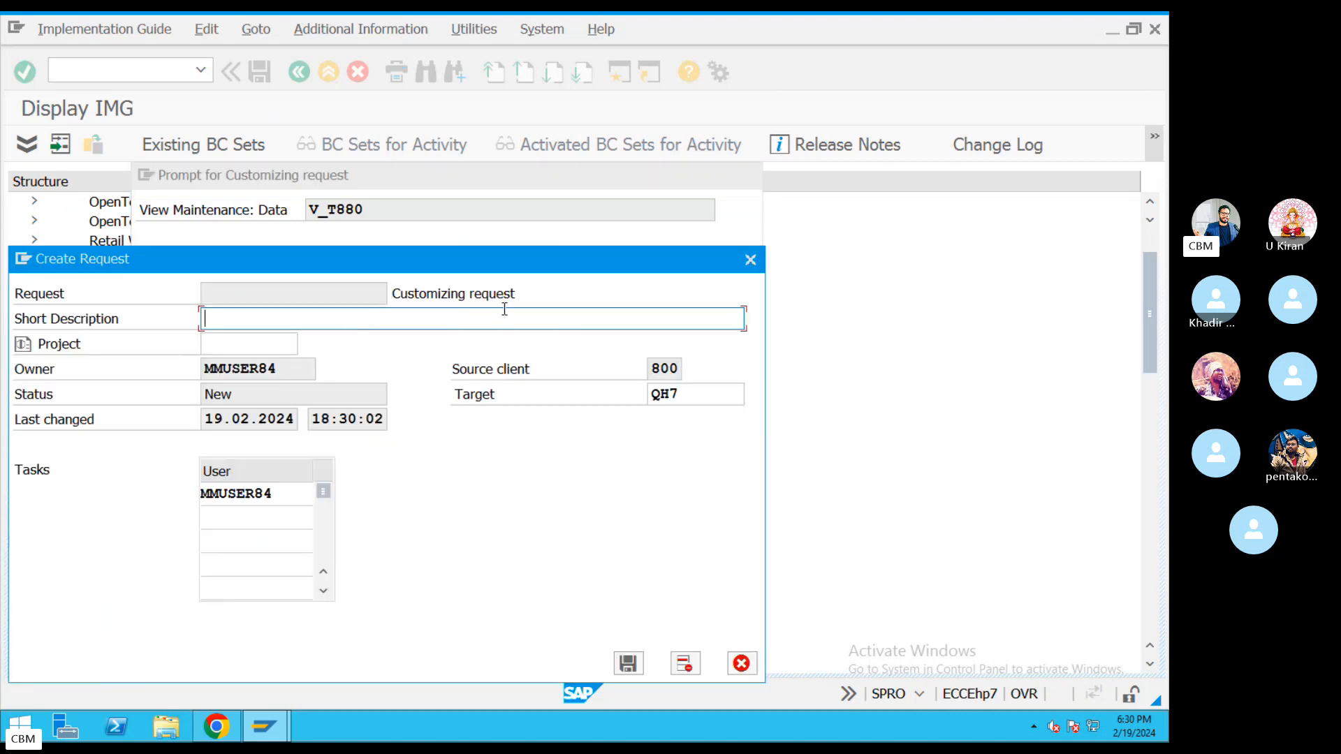
pyautogui.write('SAP FICO _Orgain')
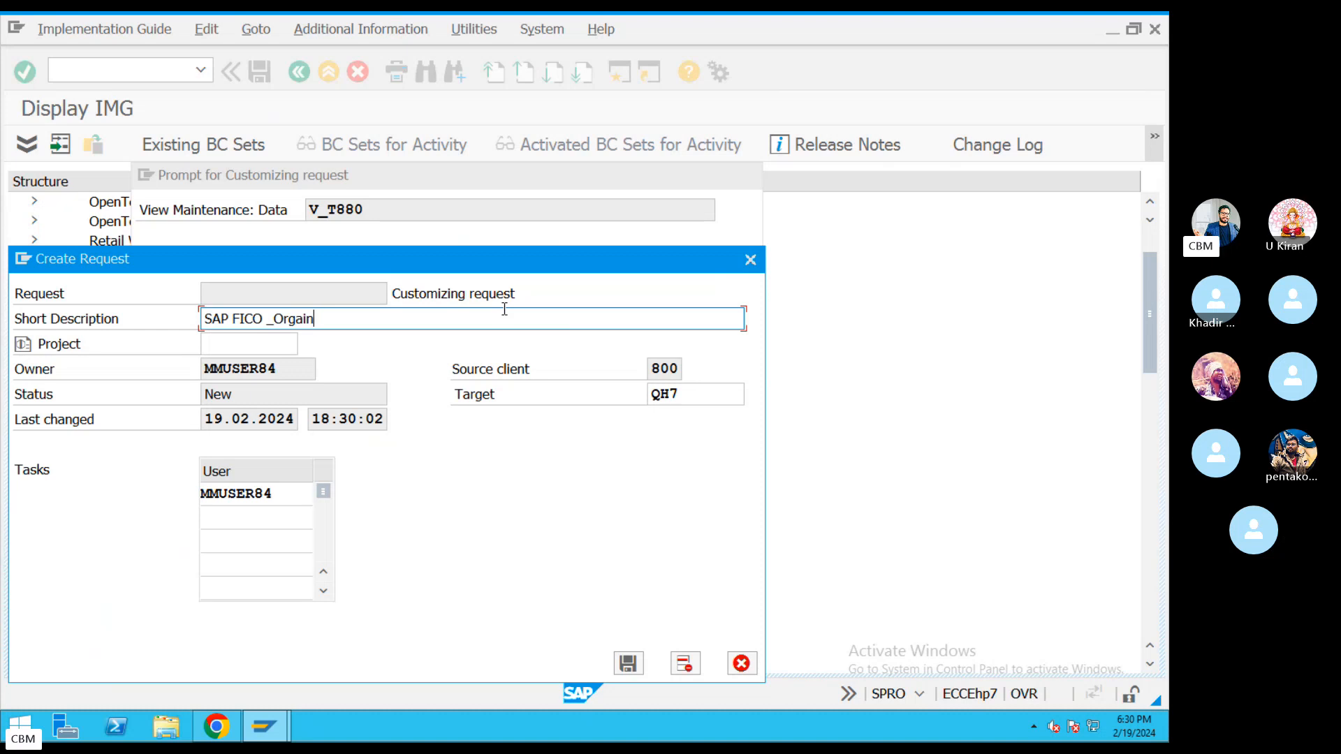
pyautogui.press('BackSpace')
pyautogui.press('BackSpace')
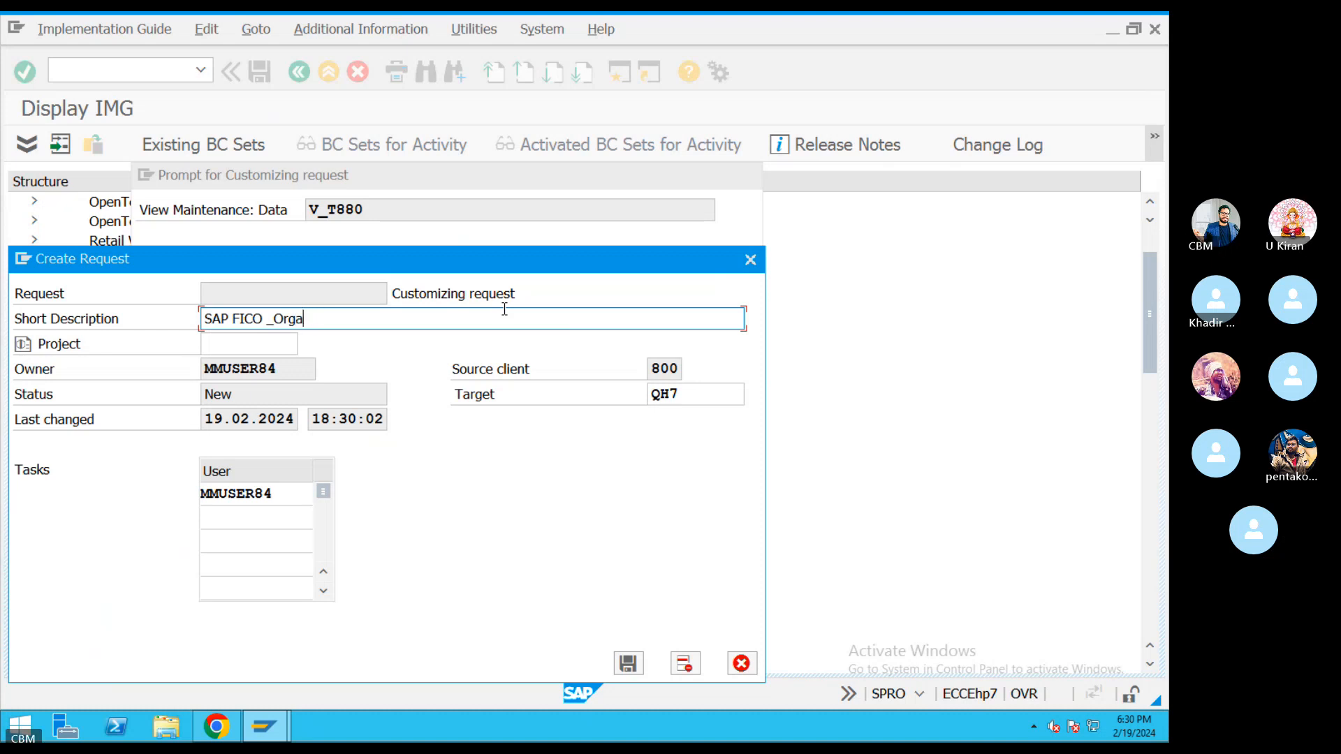
pyautogui.write('nisation s')
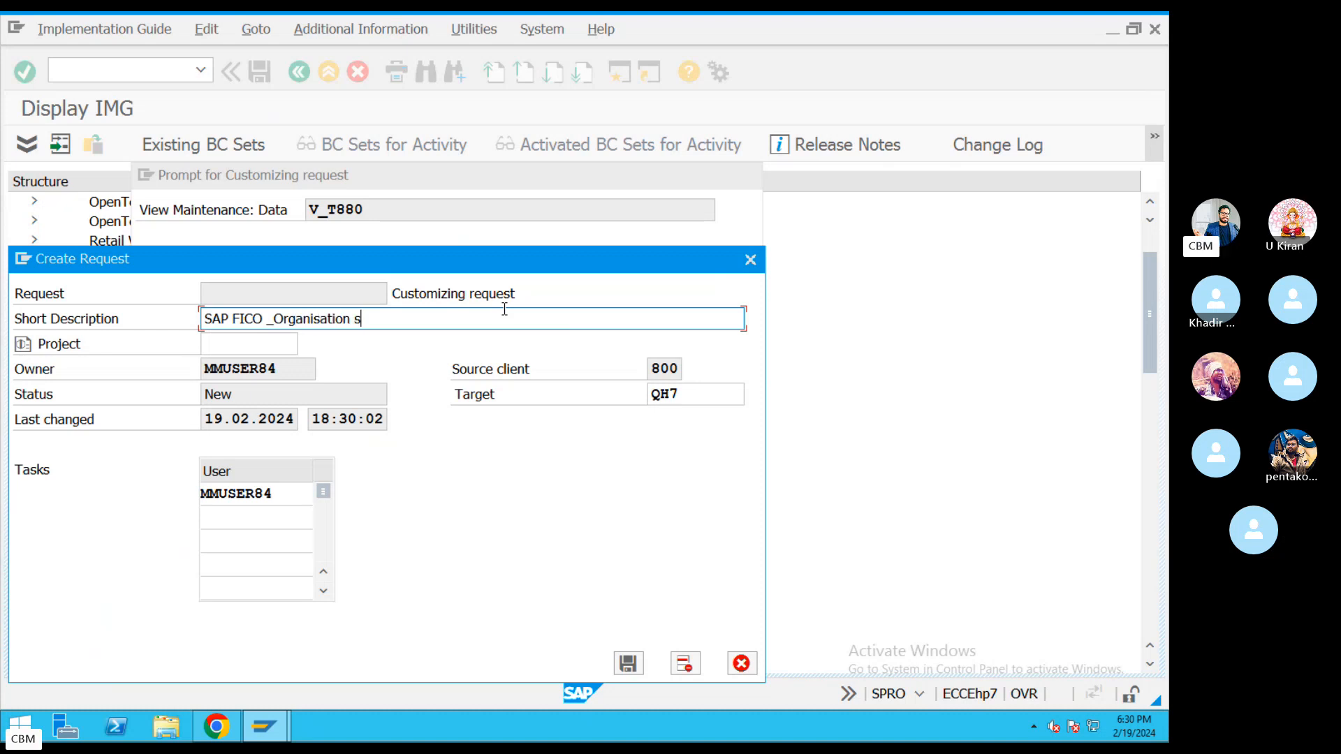
pyautogui.write('trucutre')
pyautogui.moveTo(424, 328); pyautogui.dragTo(165, 322)
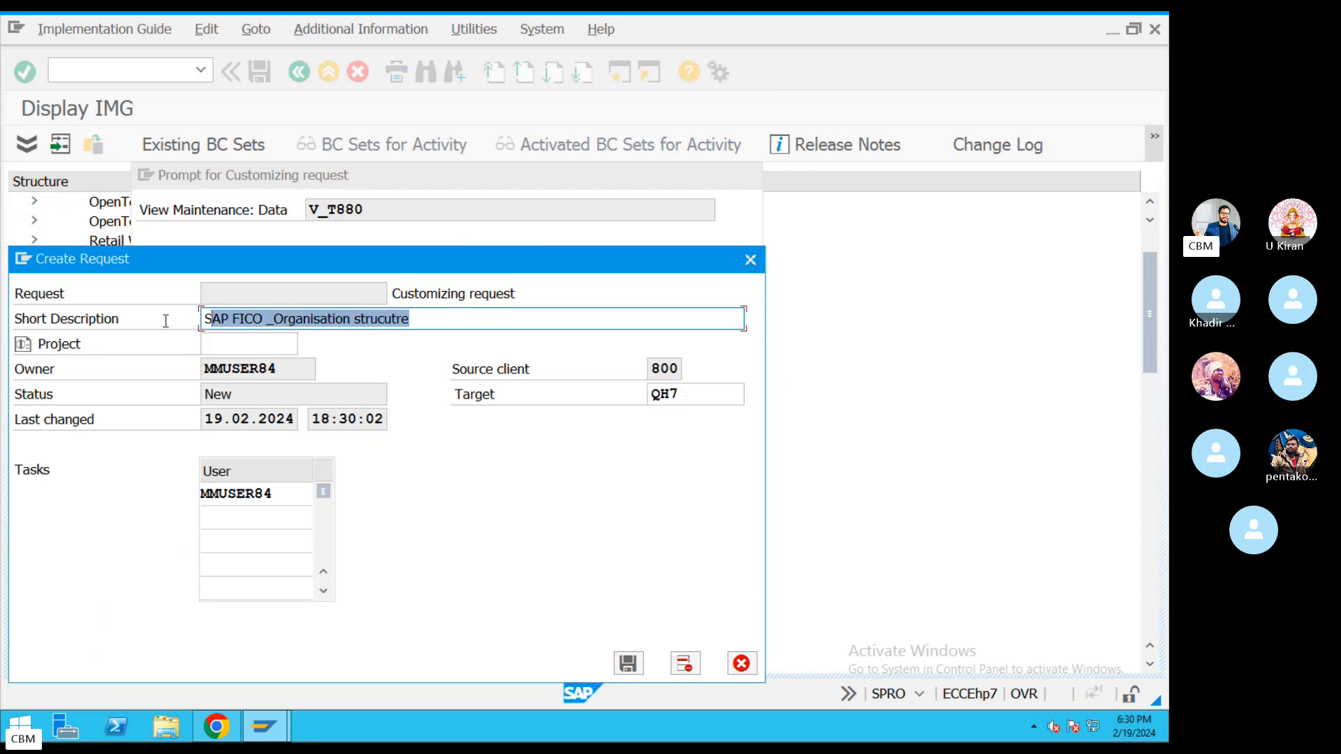
pyautogui.click(621, 669)
# Review the new request number and its short description in the prompt.
pyautogui.moveTo(577, 294); pyautogui.dragTo(308, 300)
pyautogui.moveTo(427, 259); pyautogui.dragTo(312, 257)
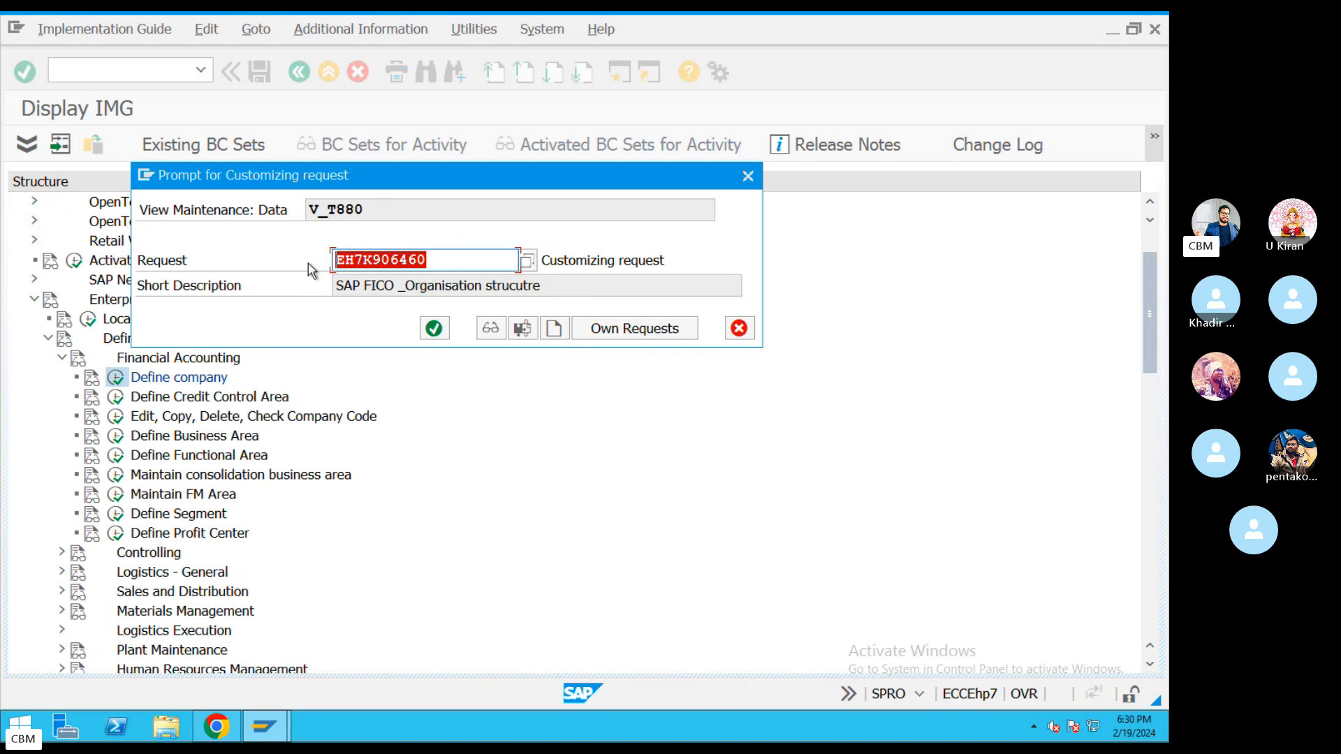
pyautogui.moveTo(433, 260); pyautogui.dragTo(318, 261)
pyautogui.moveTo(451, 260); pyautogui.dragTo(315, 262)
pyautogui.moveTo(549, 286); pyautogui.dragTo(300, 283)
pyautogui.moveTo(447, 261); pyautogui.dragTo(301, 261)
pyautogui.moveTo(450, 259); pyautogui.dragTo(320, 259)
pyautogui.moveTo(555, 286); pyautogui.dragTo(283, 286)
# Confirm the request to save the company, then locate KIAMO (KIA Moters) in the companies list.
pyautogui.click(433, 328)
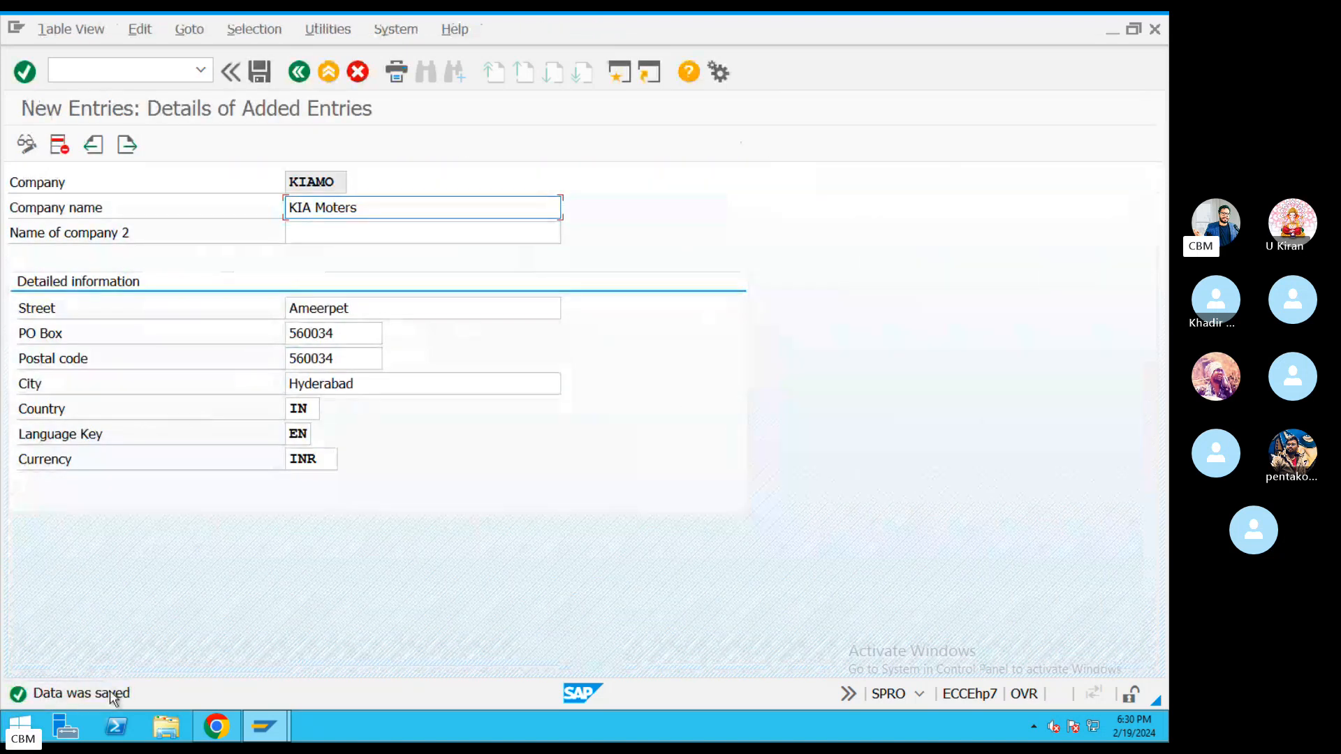
pyautogui.click(300, 72)
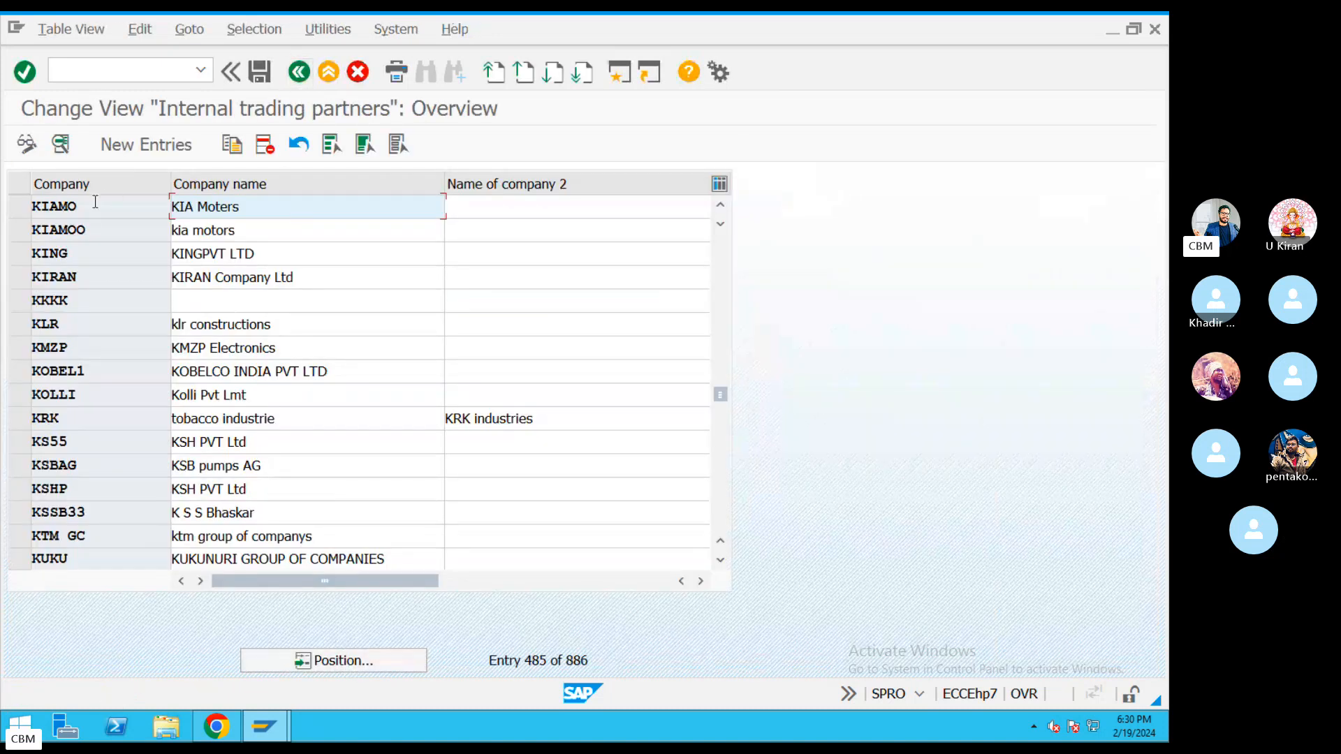
pyautogui.moveTo(95, 202); pyautogui.dragTo(12, 203)
pyautogui.moveTo(118, 203); pyautogui.dragTo(33, 212)
pyautogui.moveTo(256, 210); pyautogui.dragTo(135, 198)
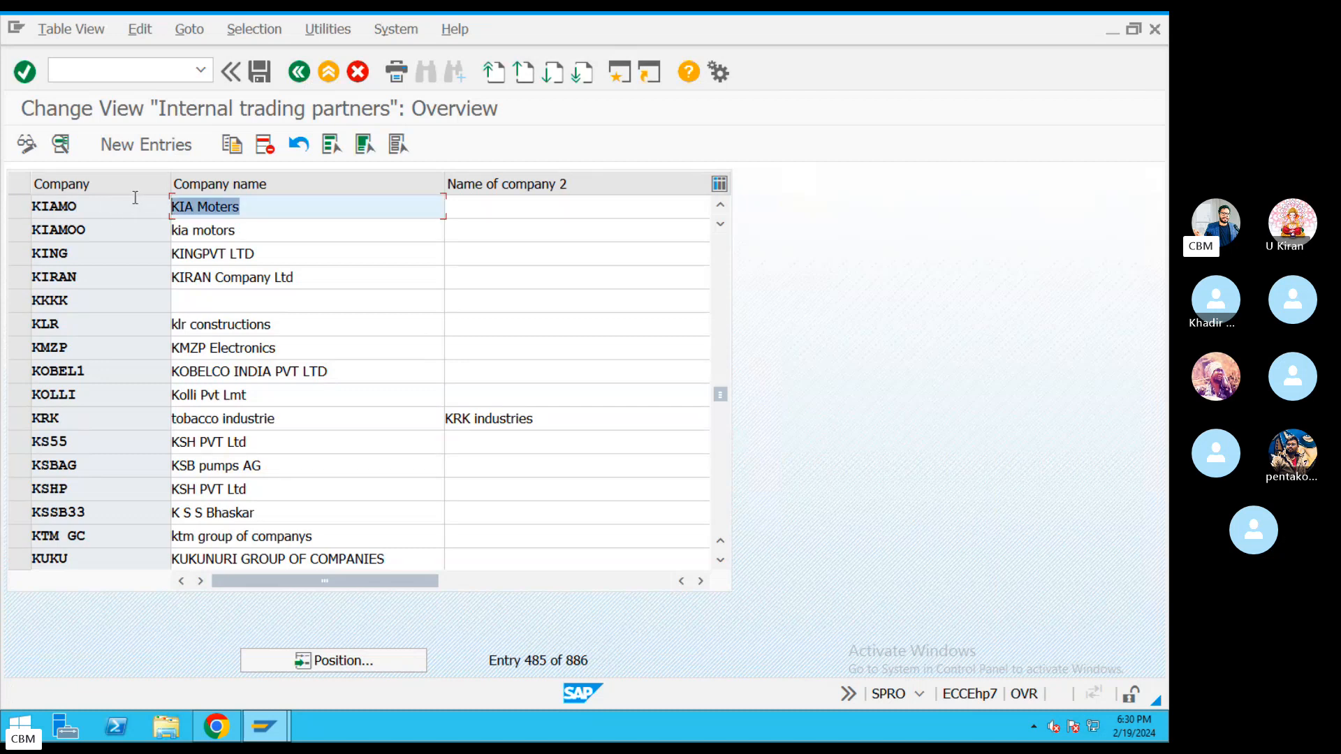
pyautogui.doubleClick(95, 206)
pyautogui.moveTo(262, 213); pyautogui.dragTo(12, 208)
pyautogui.moveTo(256, 212); pyautogui.dragTo(21, 208)
# Open KIAMO's details, append '1' to the street Ameerpet, and save.
pyautogui.doubleClick(205, 208)
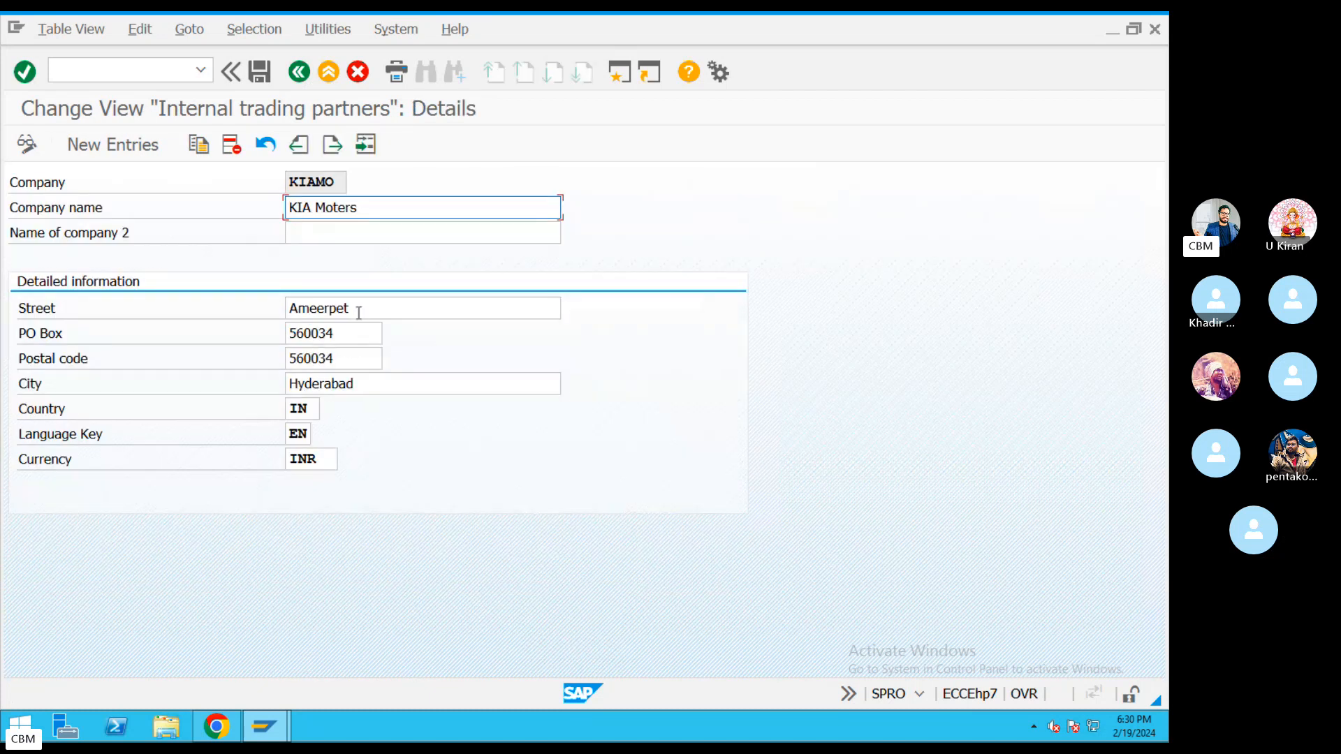
pyautogui.click(359, 311)
pyautogui.write('1')
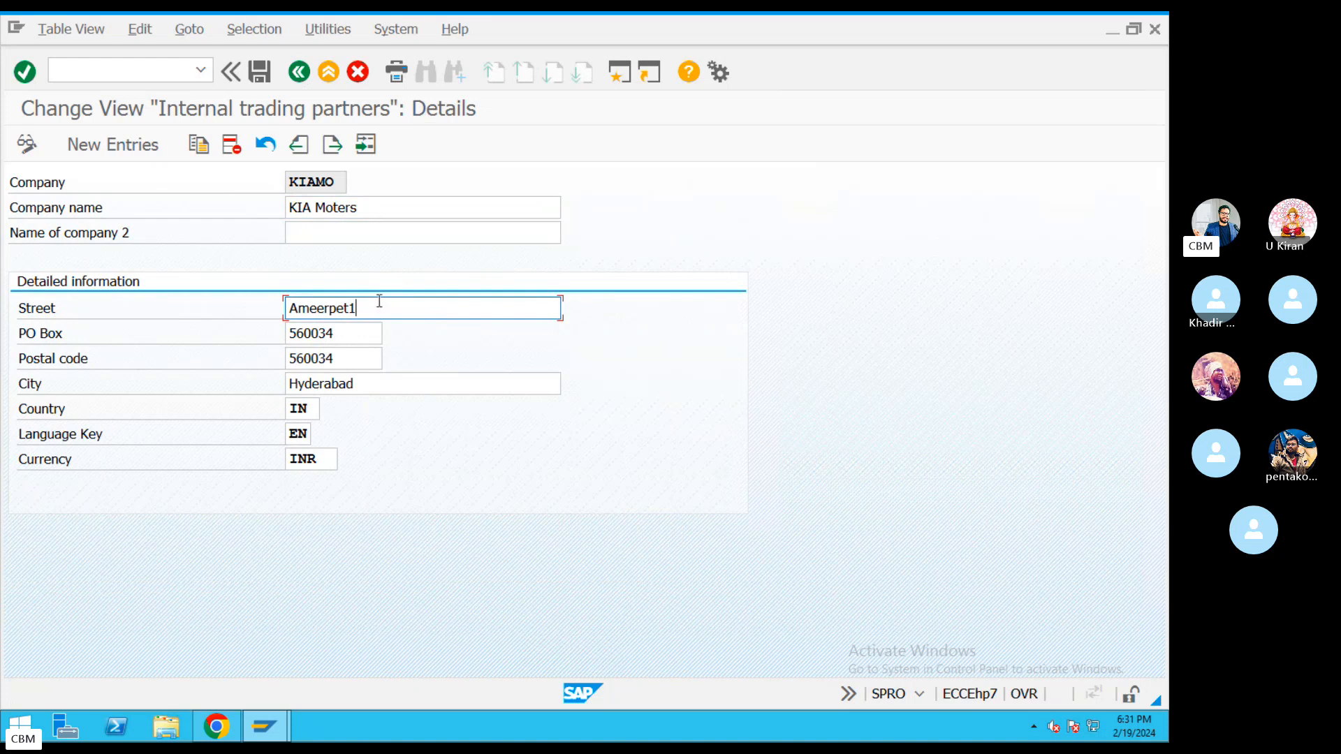
pyautogui.click(256, 72)
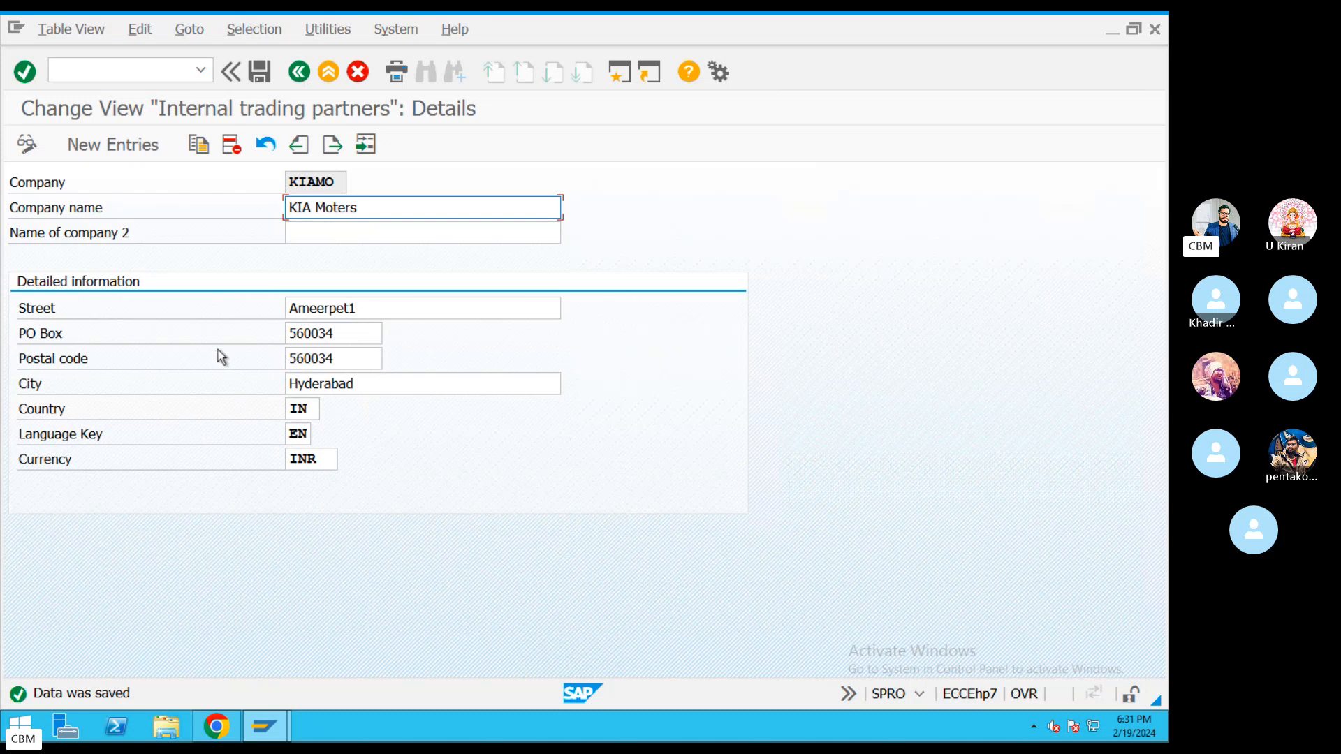
# Leave the internal trading partners table and return to the Display IMG tree.
pyautogui.click(303, 70)
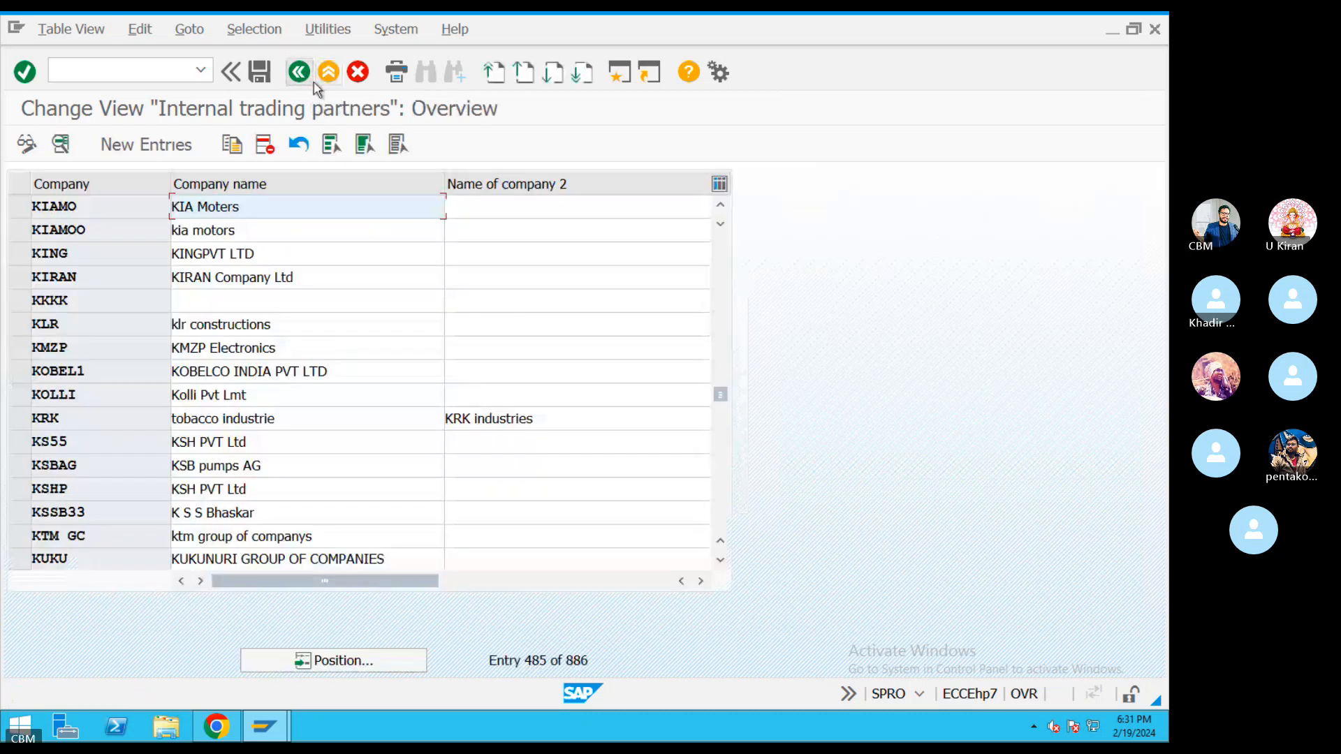
pyautogui.click(129, 208)
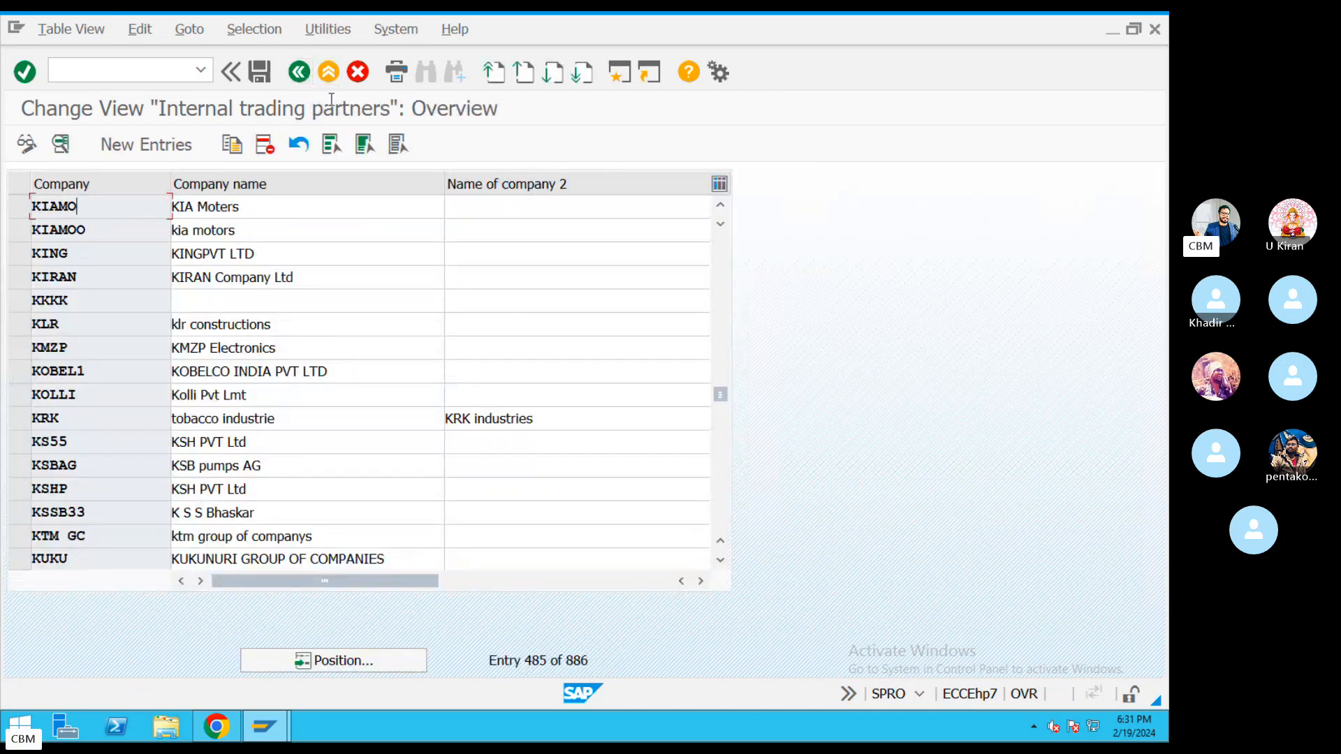
pyautogui.click(300, 71)
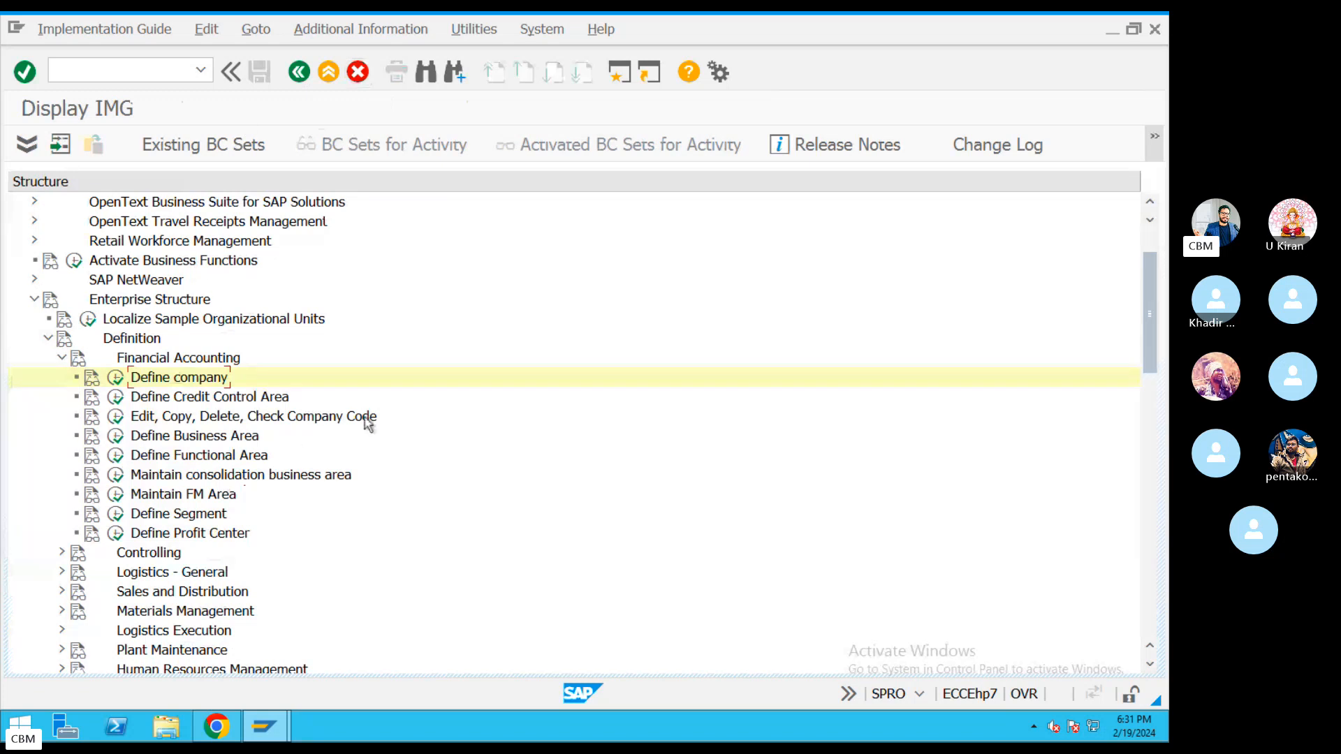
# Open Edit Company Code Data under Edit, Copy, Delete, Check Company Code to list the 967 company codes.
pyautogui.click(288, 418)
pyautogui.click(116, 417)
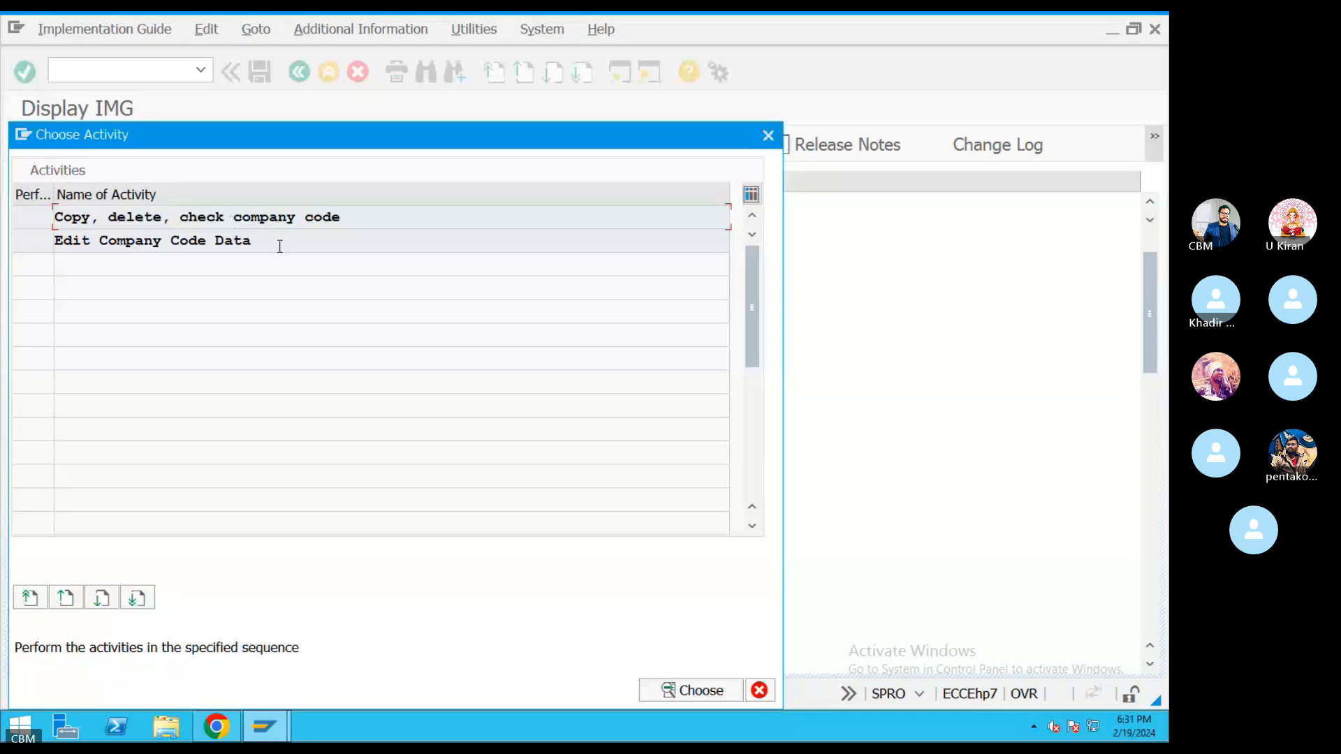
pyautogui.moveTo(280, 245); pyautogui.dragTo(21, 239)
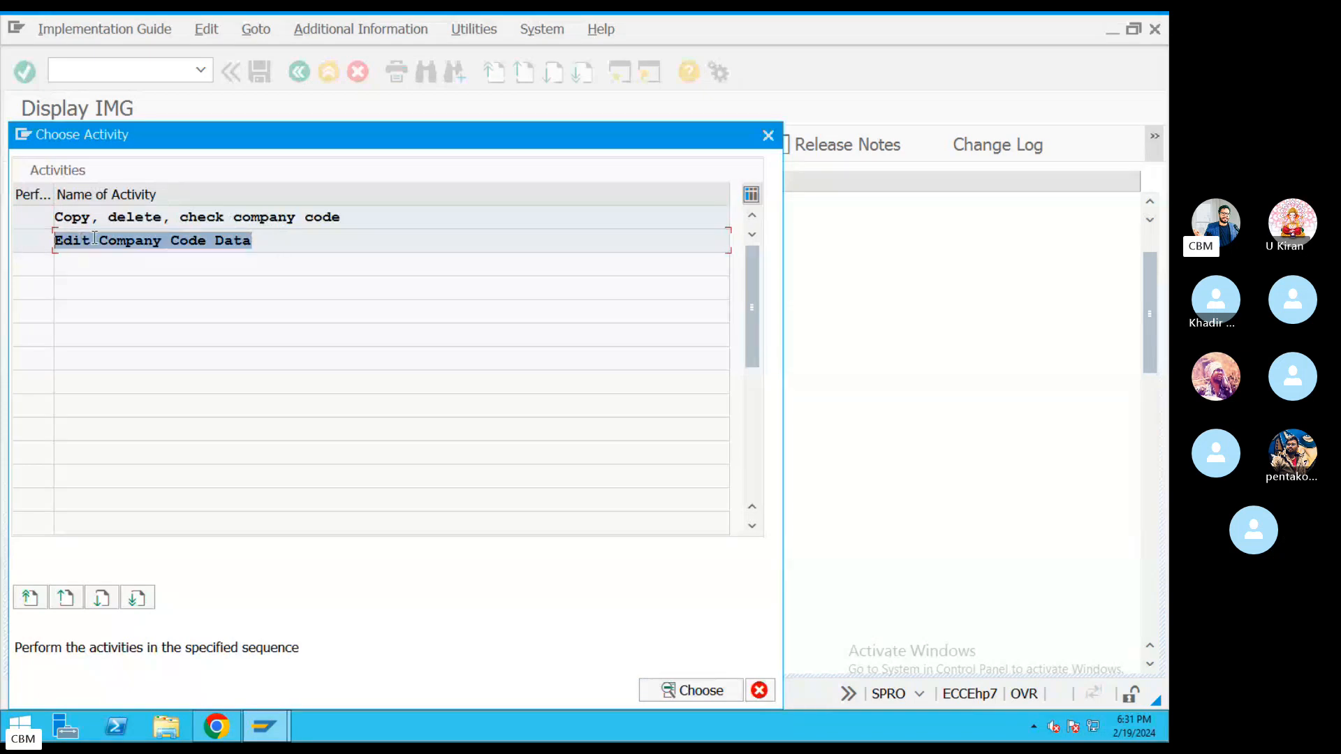
pyautogui.moveTo(264, 243); pyautogui.dragTo(37, 239)
pyautogui.moveTo(263, 241); pyautogui.dragTo(52, 241)
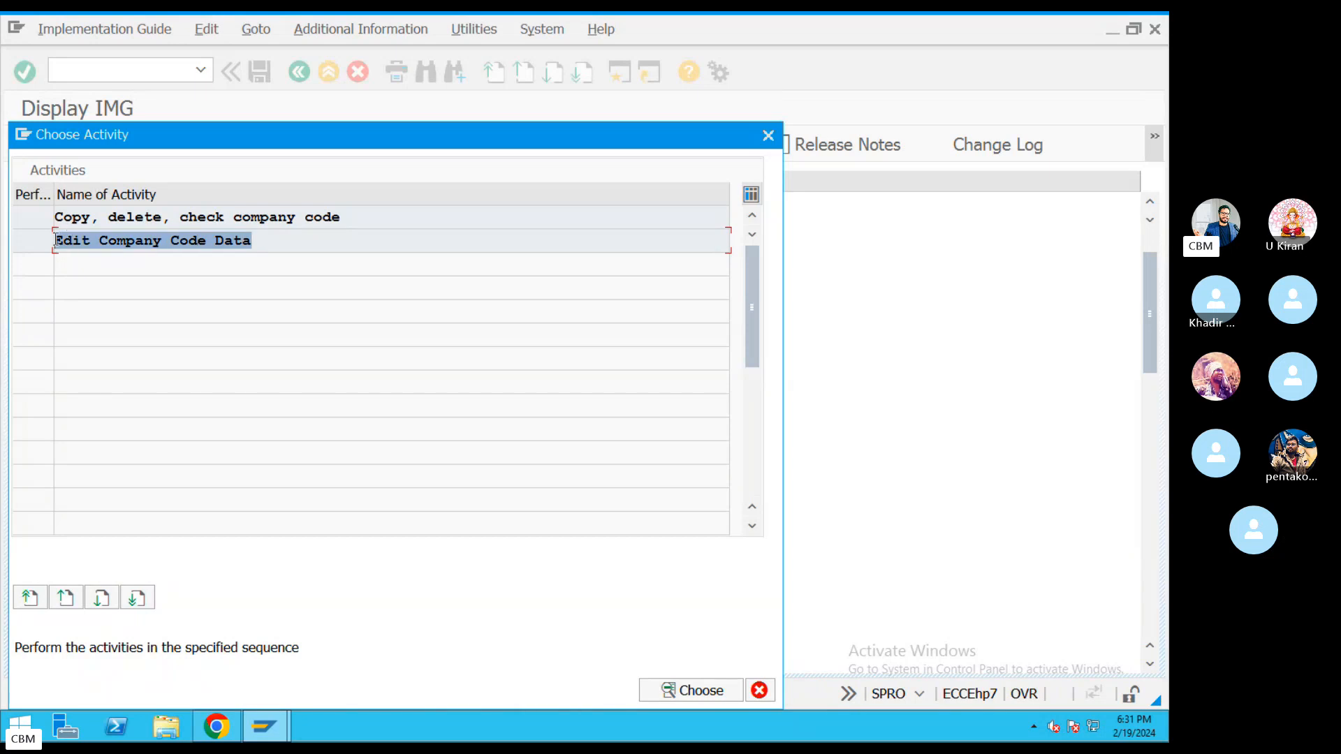
pyautogui.click(127, 241)
pyautogui.doubleClick(132, 244)
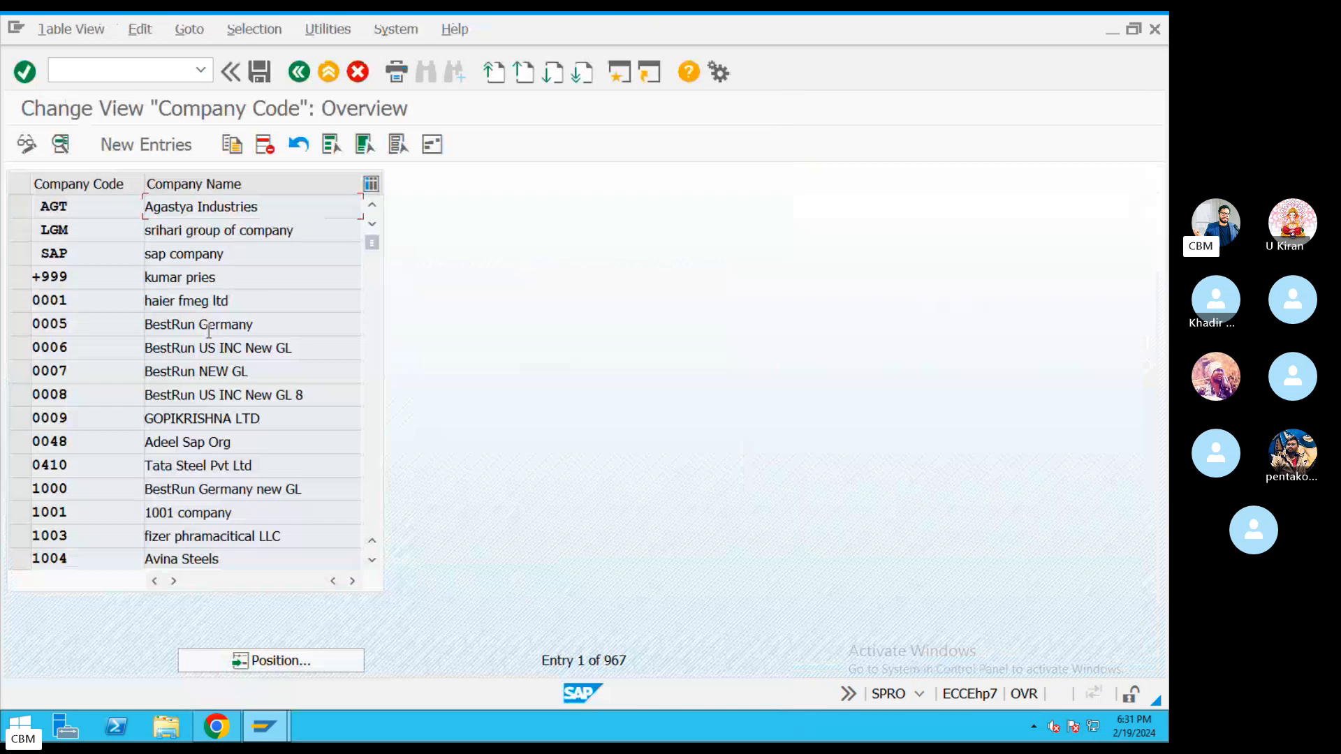
# Add a new company code KIA named KIA Moters with city Hyderabad.
pyautogui.click(141, 147)
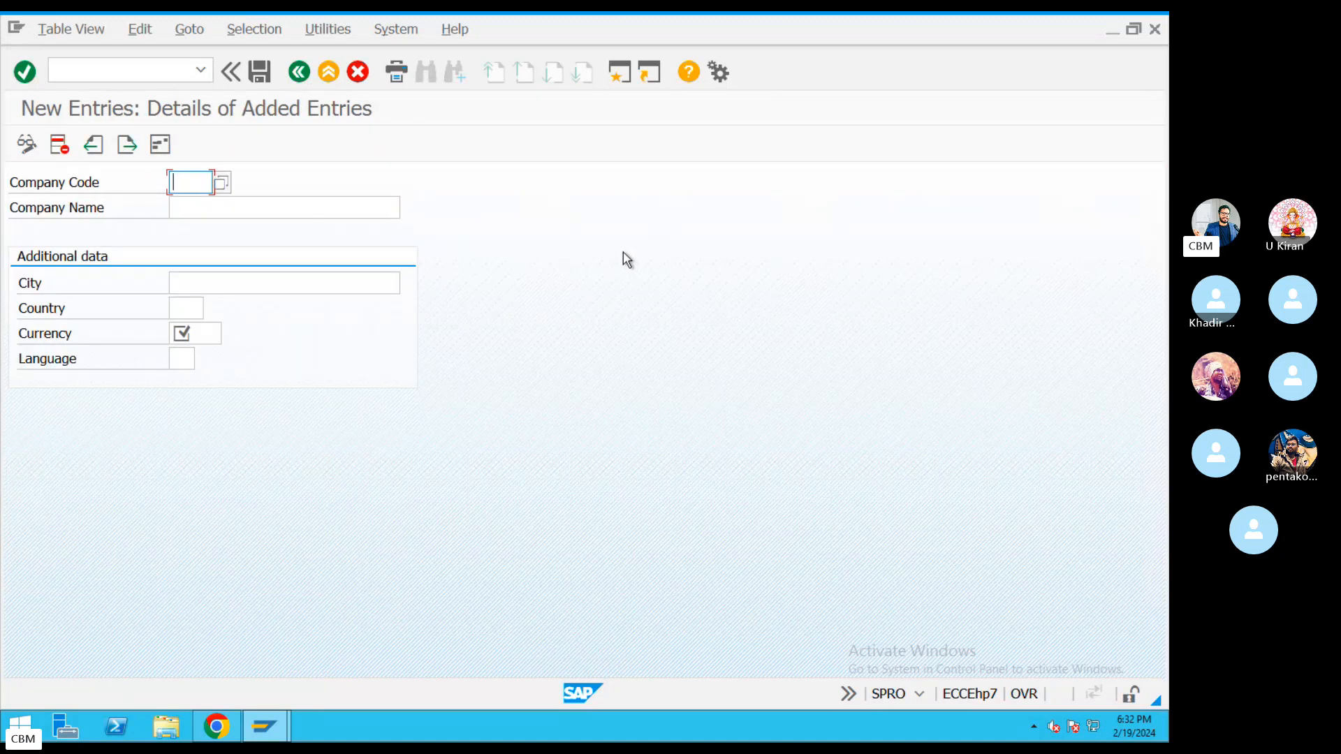
pyautogui.write('KIA')
pyautogui.click(389, 212)
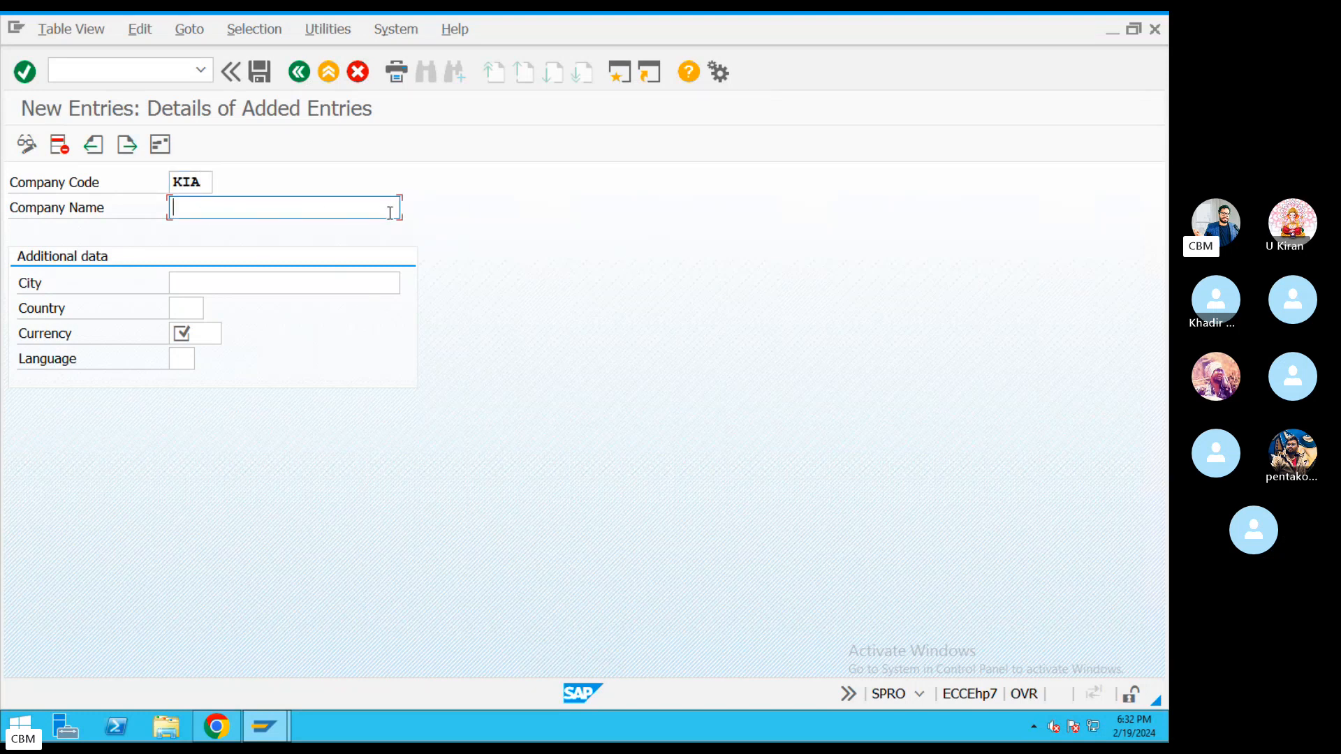
pyautogui.write('KIA Moters')
pyautogui.click(199, 289)
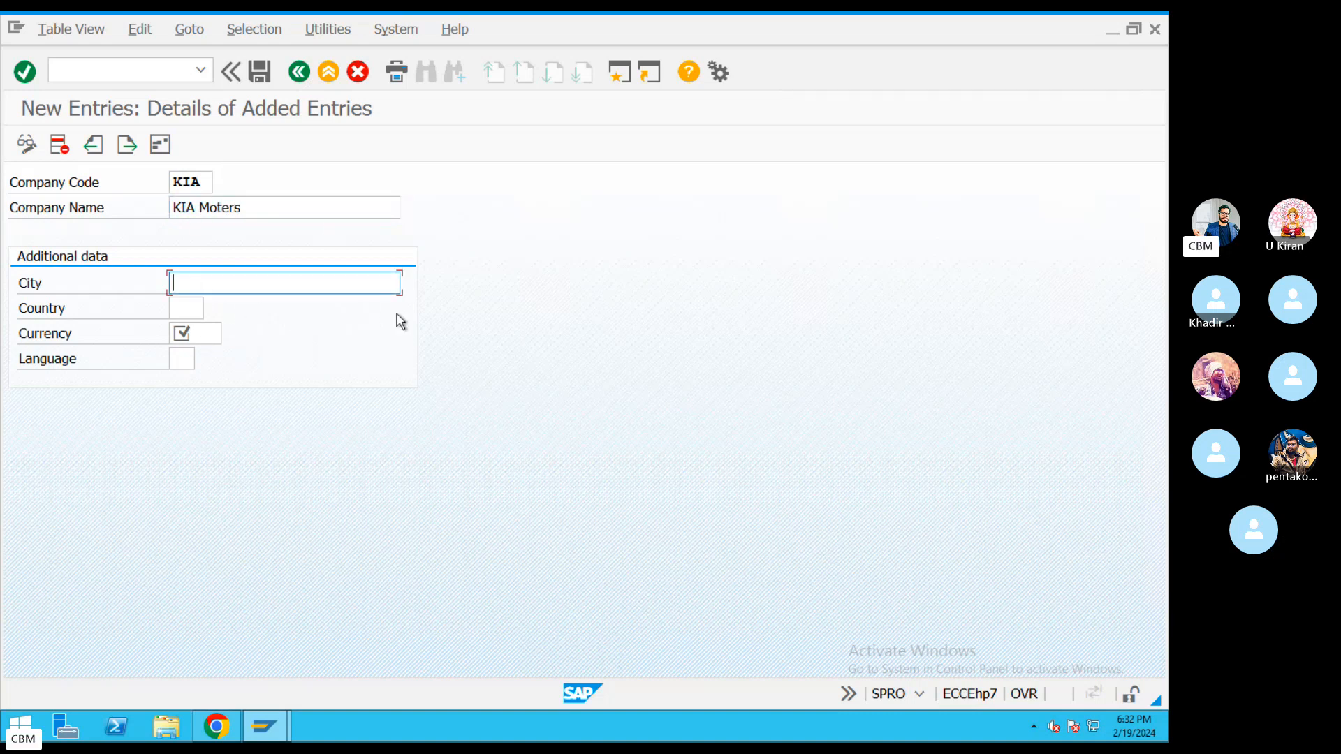
pyautogui.write('Hyder')
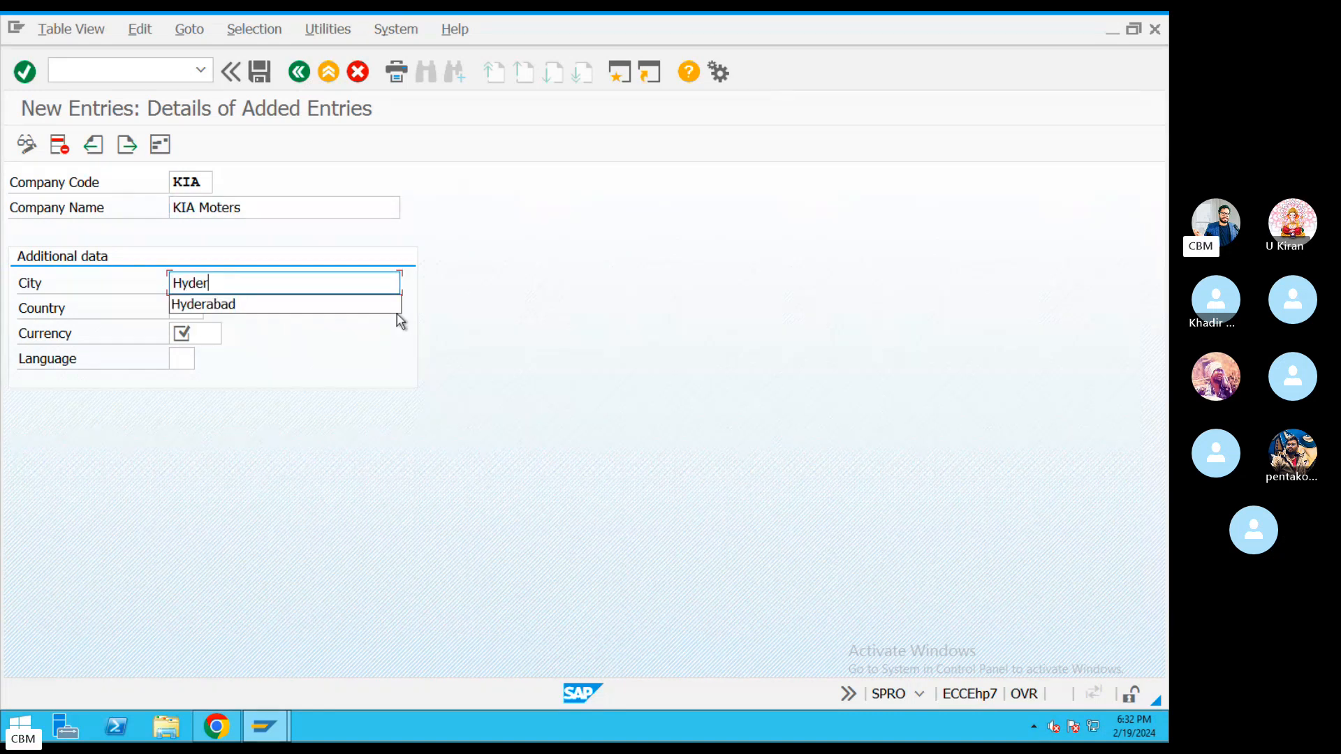
pyautogui.press('Down')
pyautogui.press('Return')
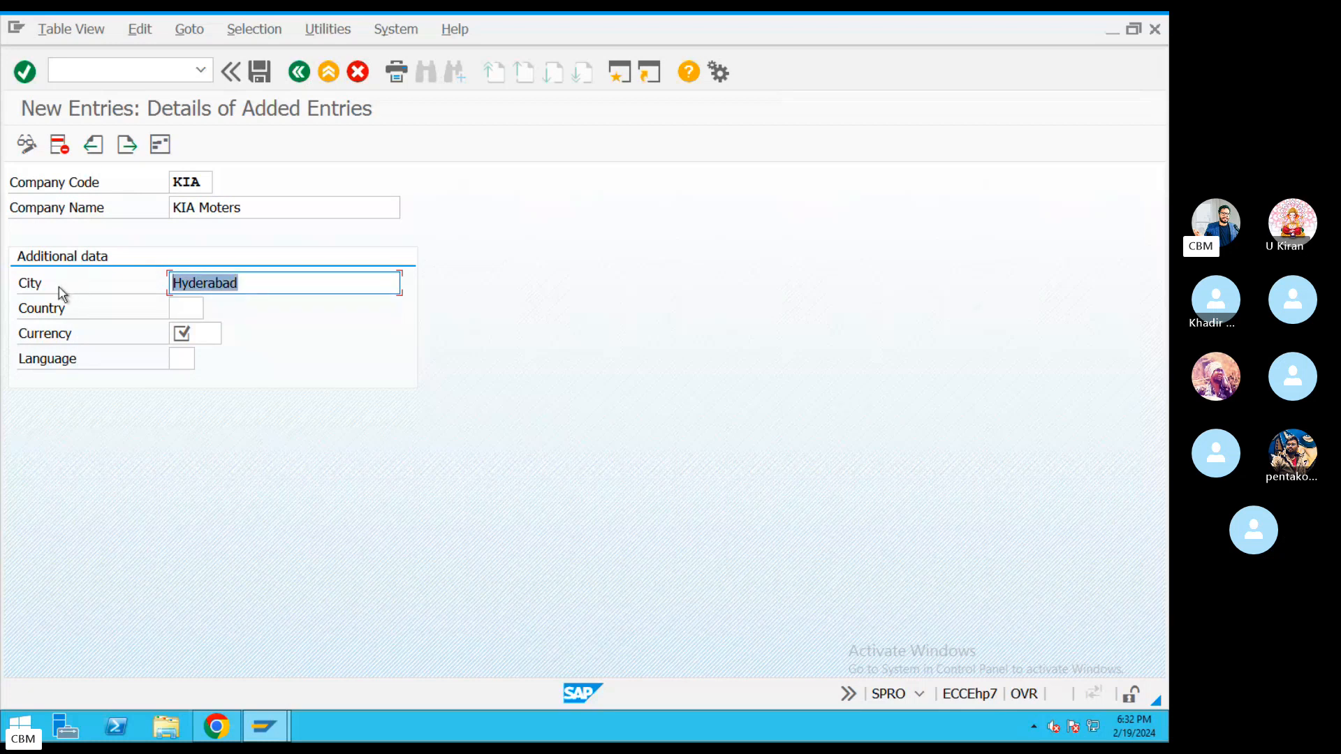
# Fill in country IN, currency INR and language EN for KIA.
pyautogui.click(189, 307)
pyautogui.write('IN')
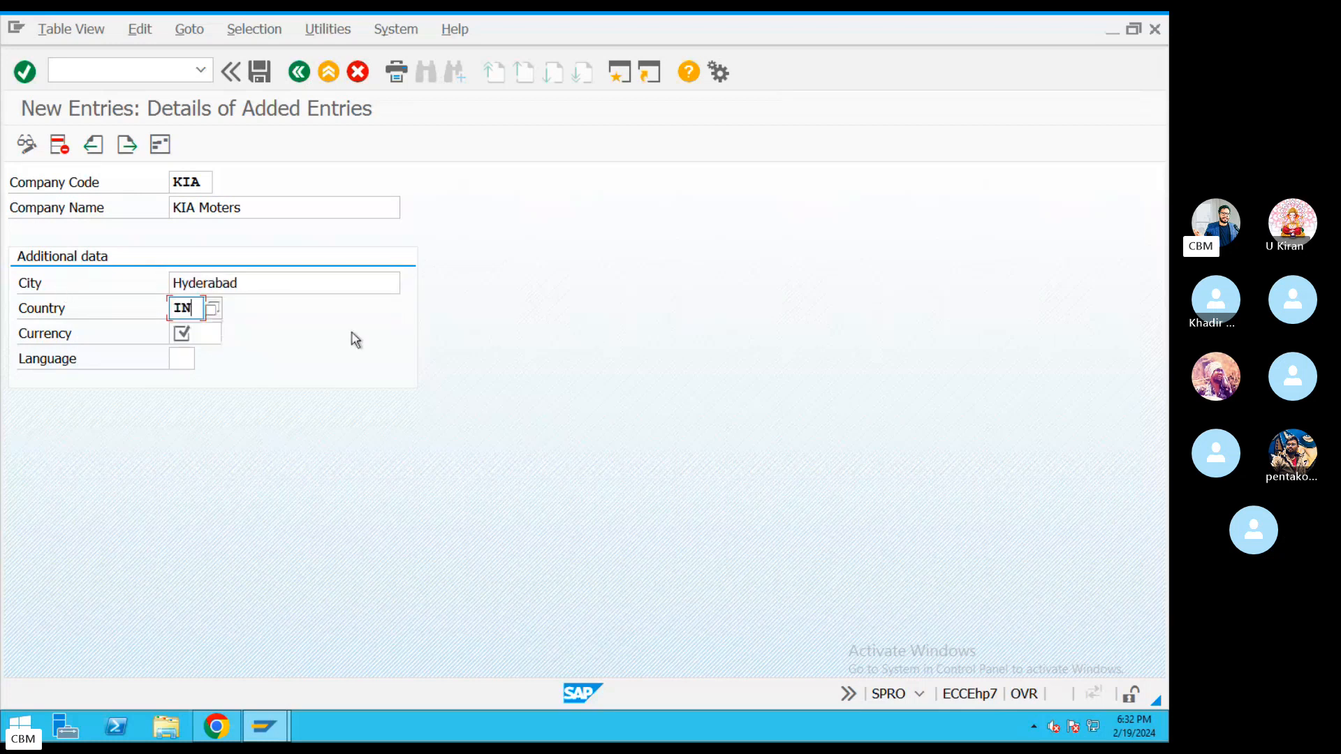
pyautogui.click(195, 335)
pyautogui.write('INR')
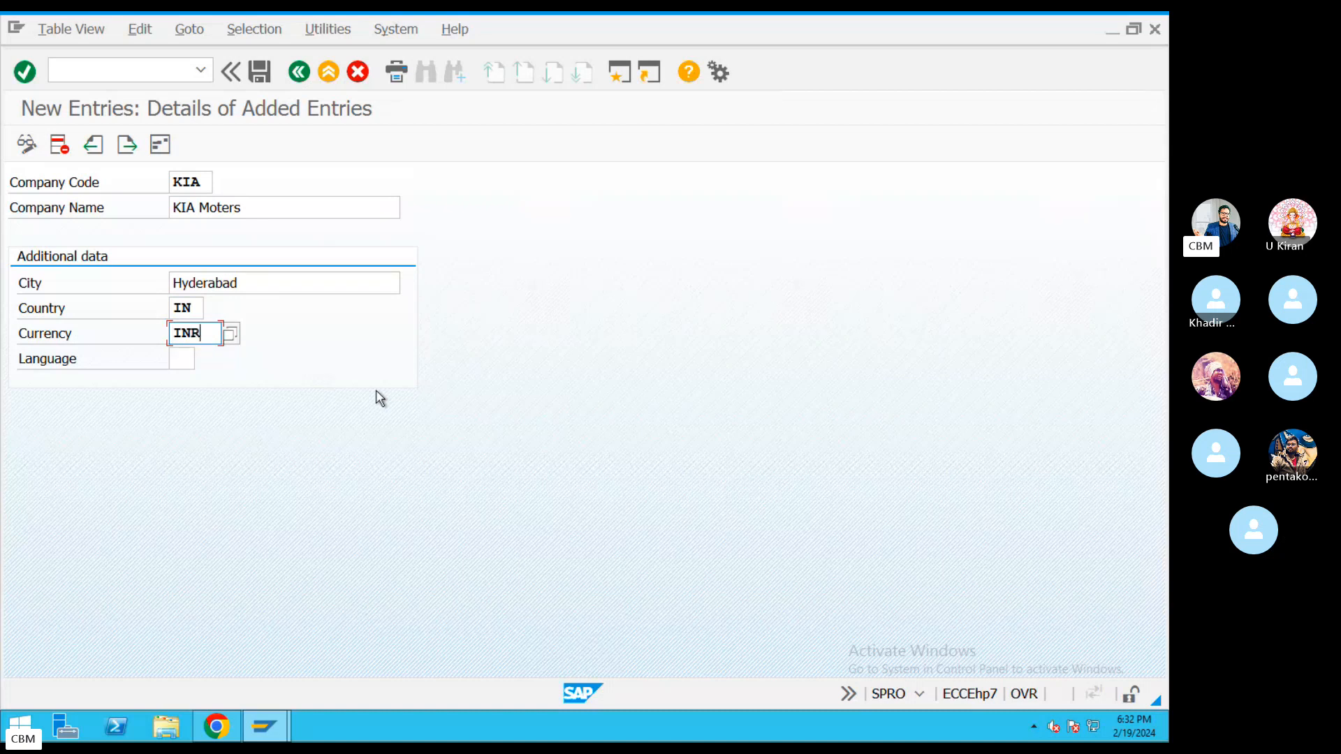
pyautogui.click(183, 359)
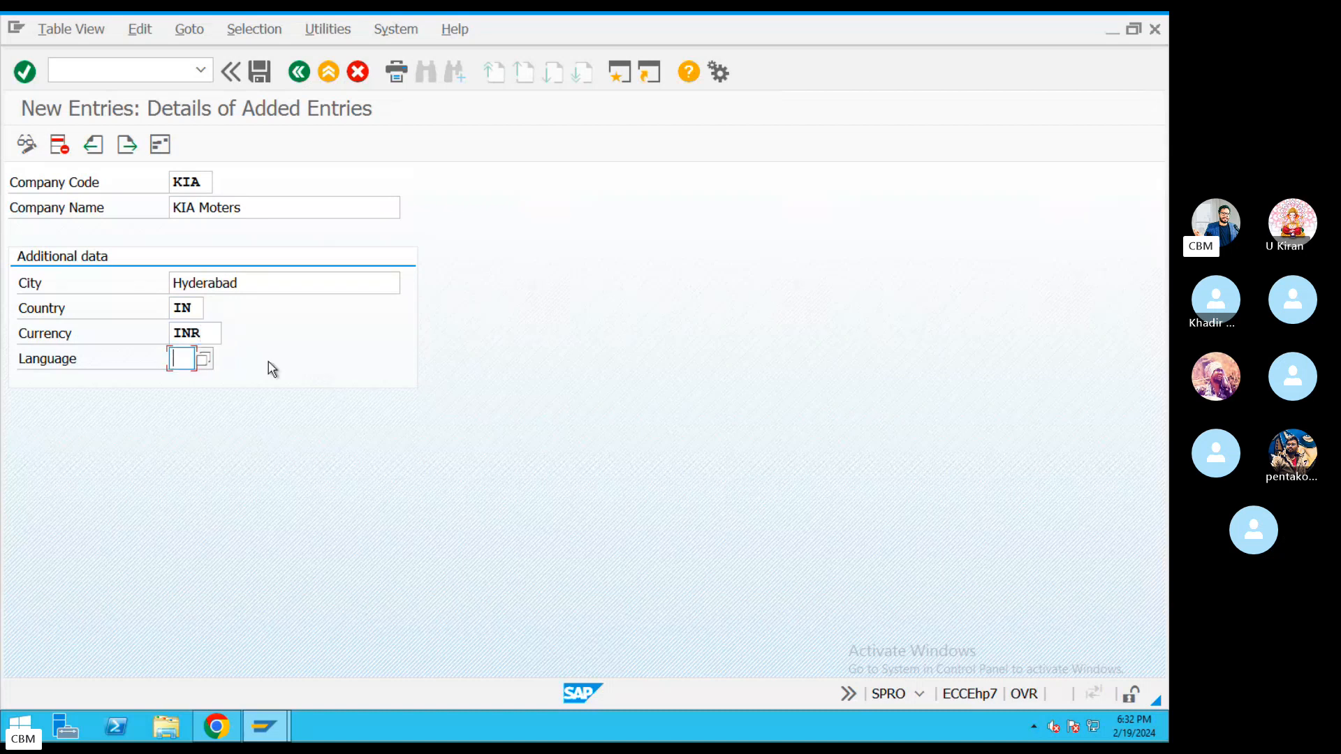
pyautogui.write('EN')
# Confirm the KIA company code details and save the entry.
pyautogui.moveTo(208, 180); pyautogui.dragTo(155, 183)
pyautogui.moveTo(270, 210); pyautogui.dragTo(168, 209)
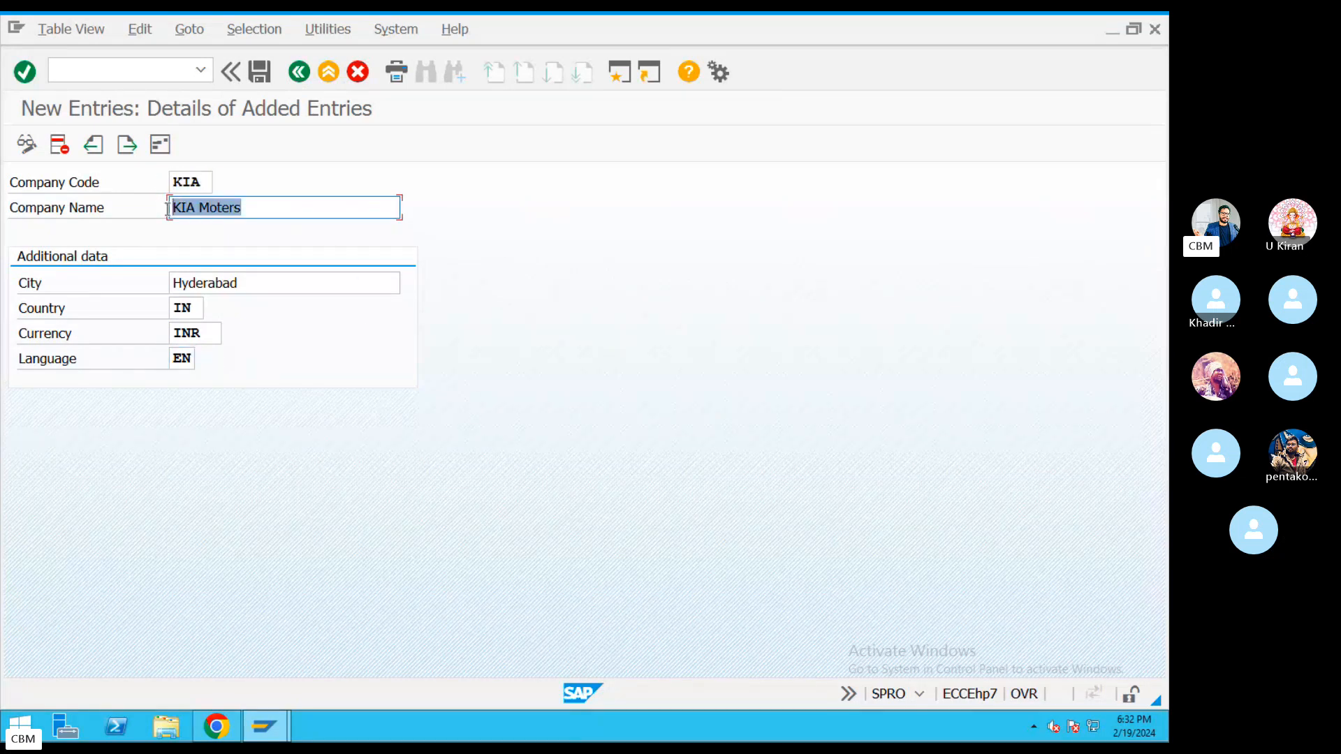
pyautogui.moveTo(264, 280); pyautogui.dragTo(118, 345)
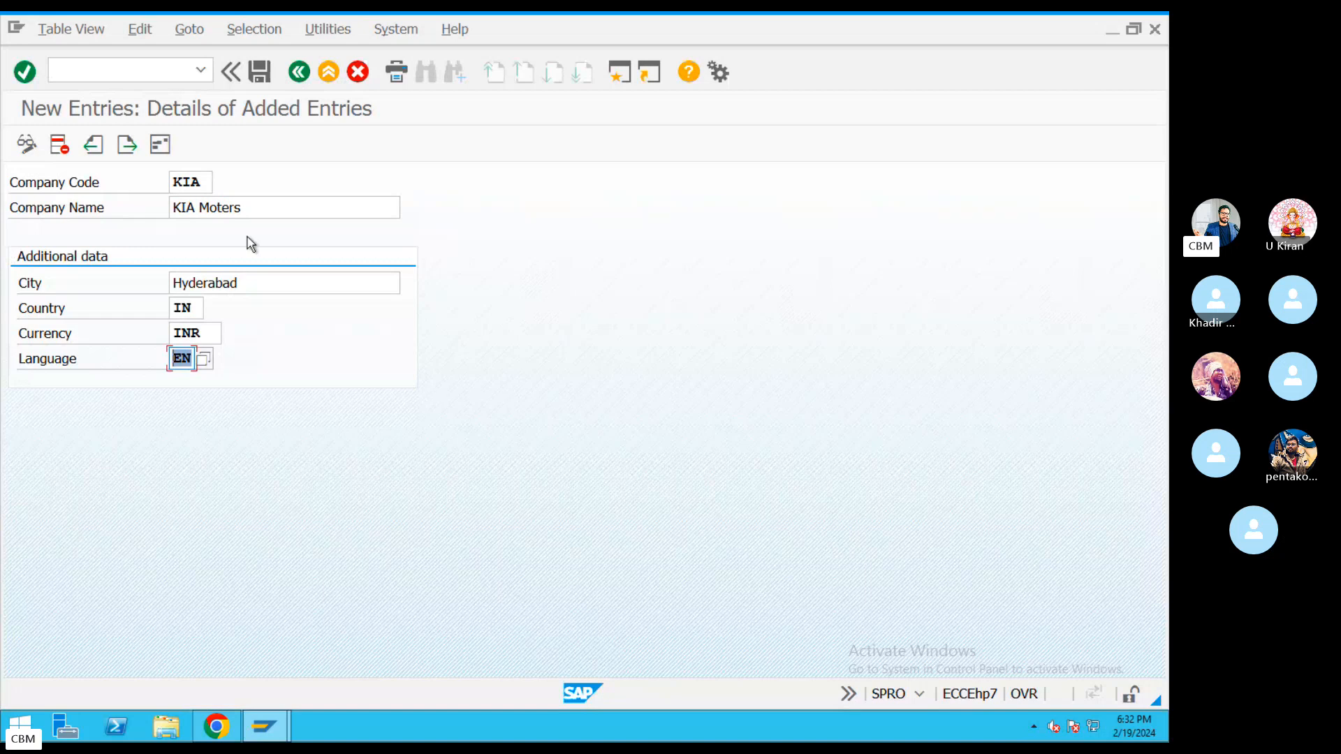
pyautogui.press('Return')
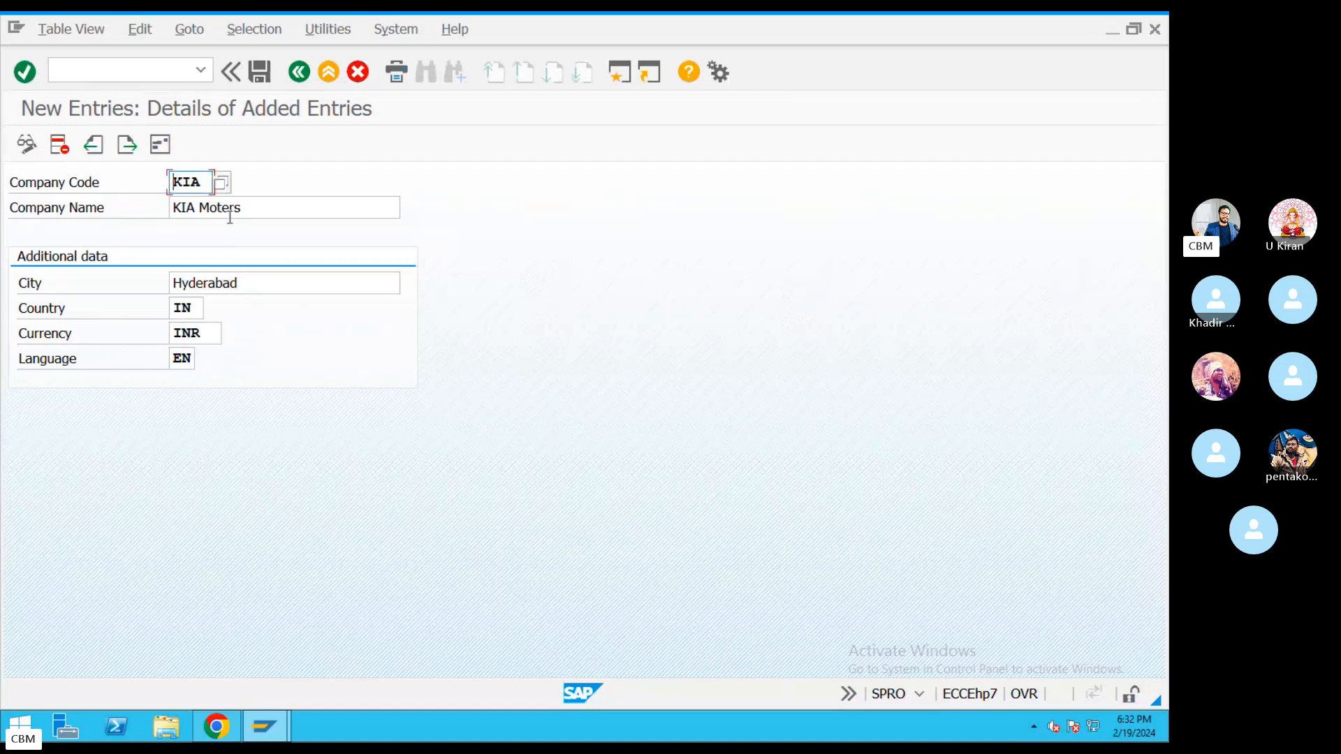
pyautogui.click(260, 73)
# Set the KIA address title to Company.
pyautogui.click(467, 194)
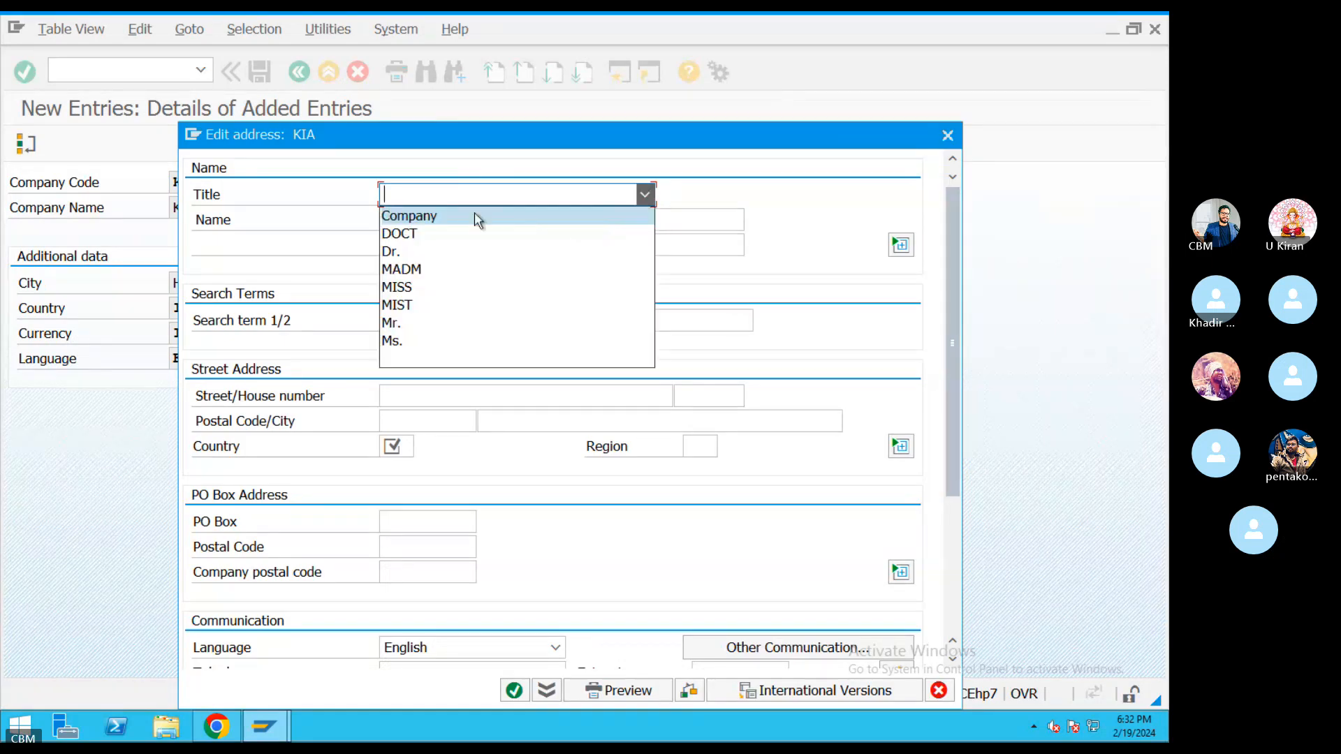
pyautogui.click(474, 214)
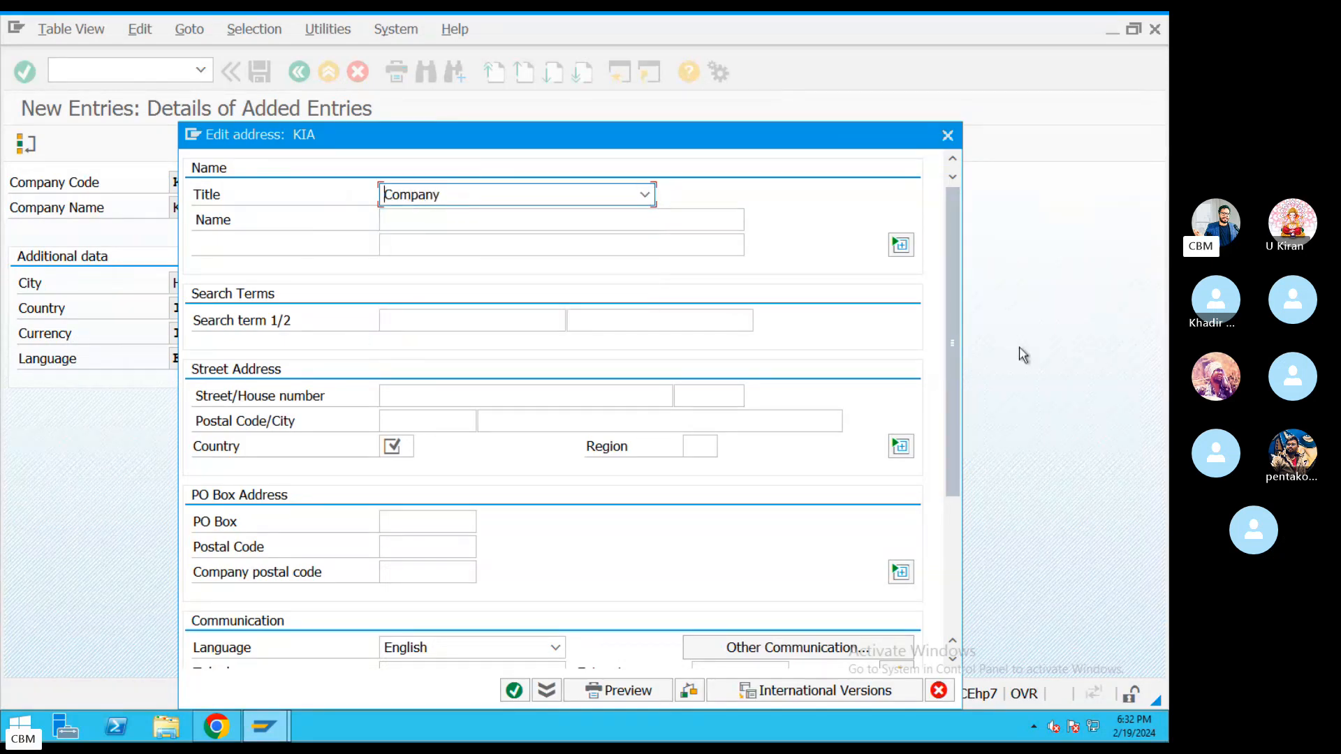
pyautogui.moveTo(688, 131); pyautogui.dragTo(701, 56)
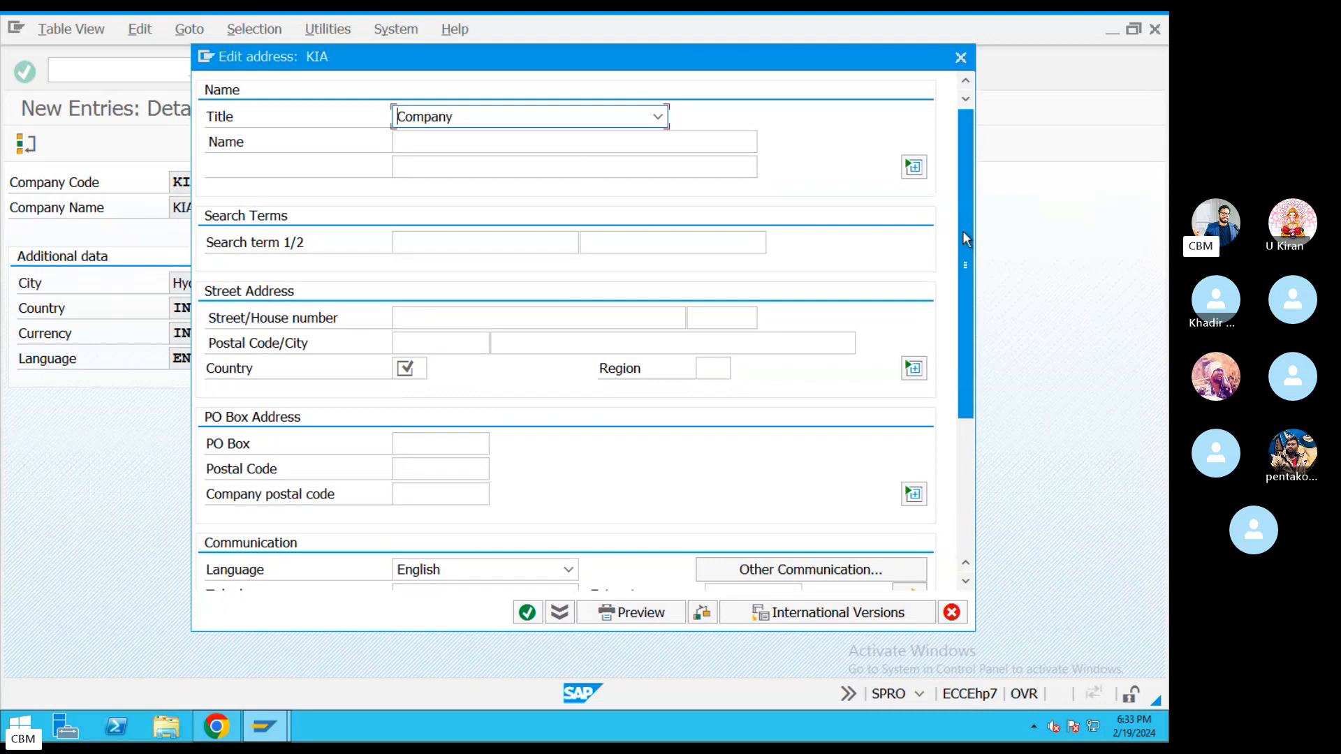
pyautogui.scroll(-3, 967, 241)
pyautogui.moveTo(970, 302); pyautogui.dragTo(972, 164)
pyautogui.moveTo(975, 216); pyautogui.dragTo(971, 161)
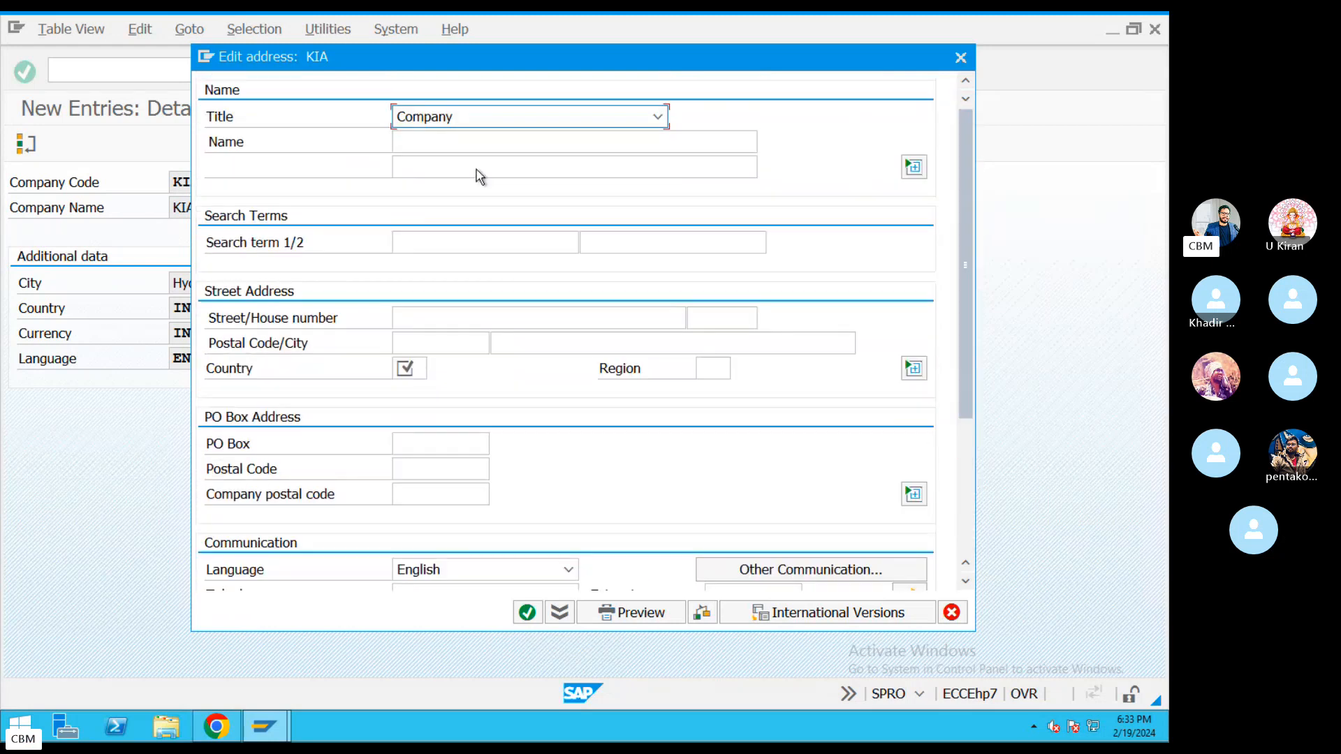
# Enter KIA Moters Pvt Ltd as the address name.
pyautogui.click(445, 140)
pyautogui.write('KA')
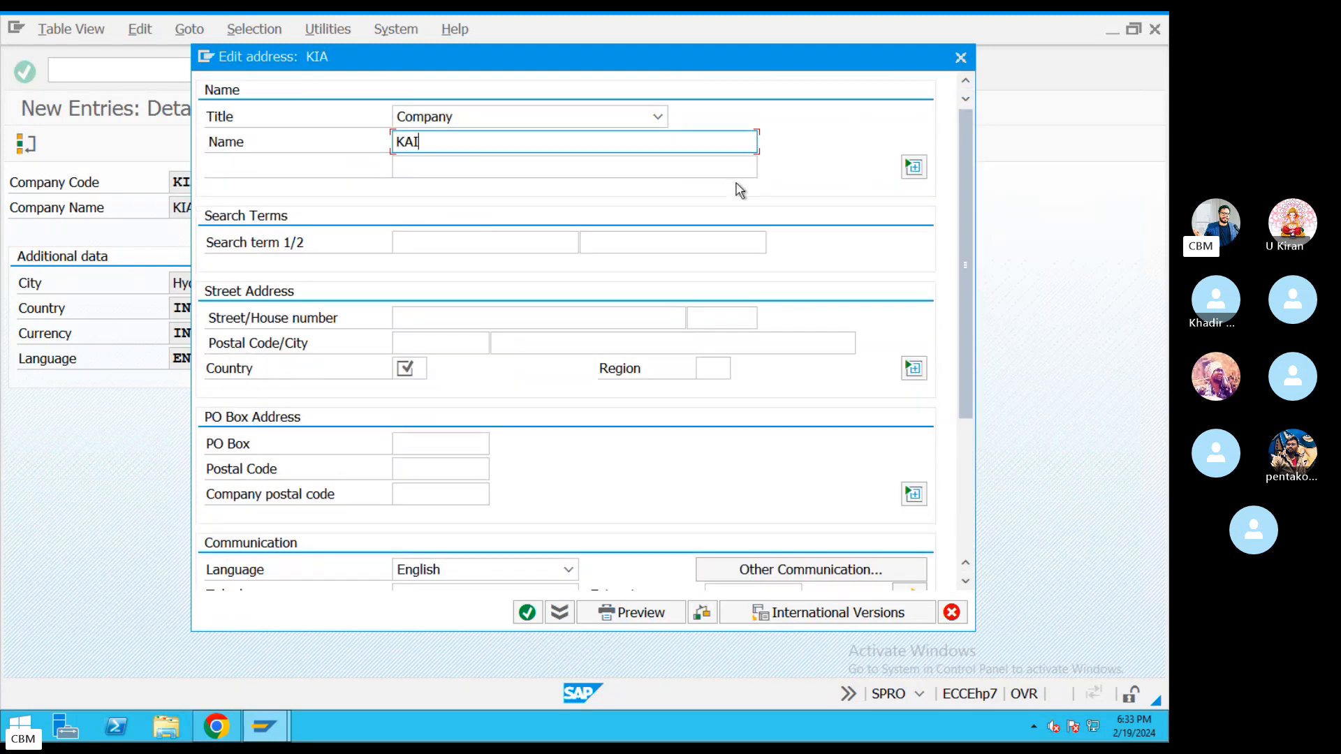
pyautogui.press('BackSpace')
pyautogui.write('A')
pyautogui.press('BackSpace')
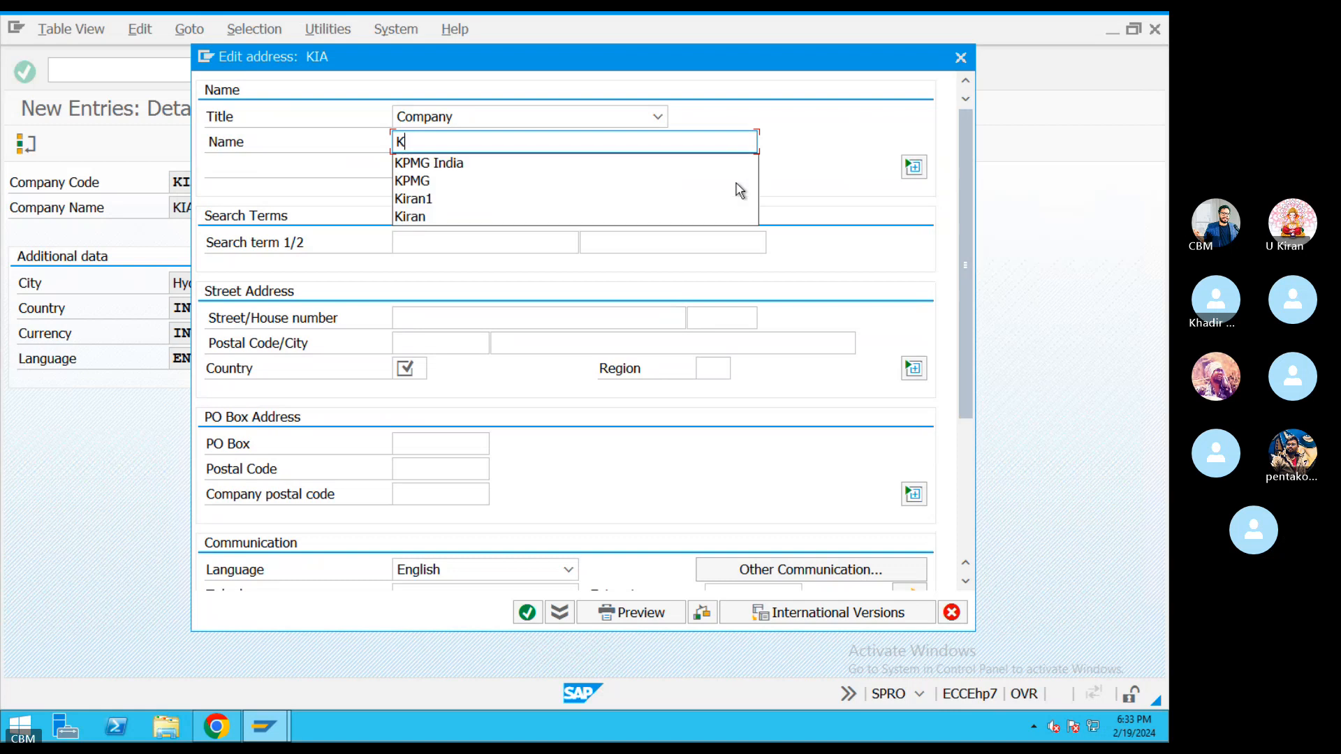
pyautogui.write('IA Moter')
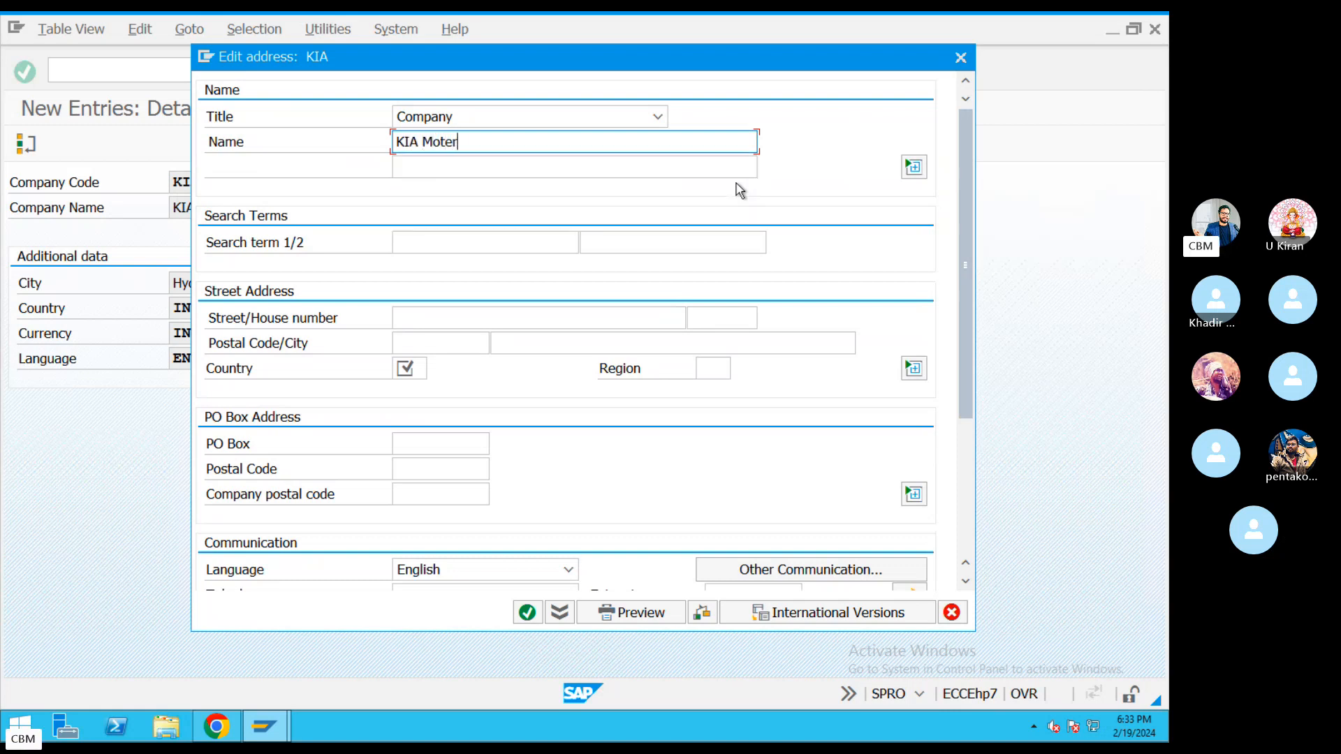
pyautogui.write('s Pvt LTd')
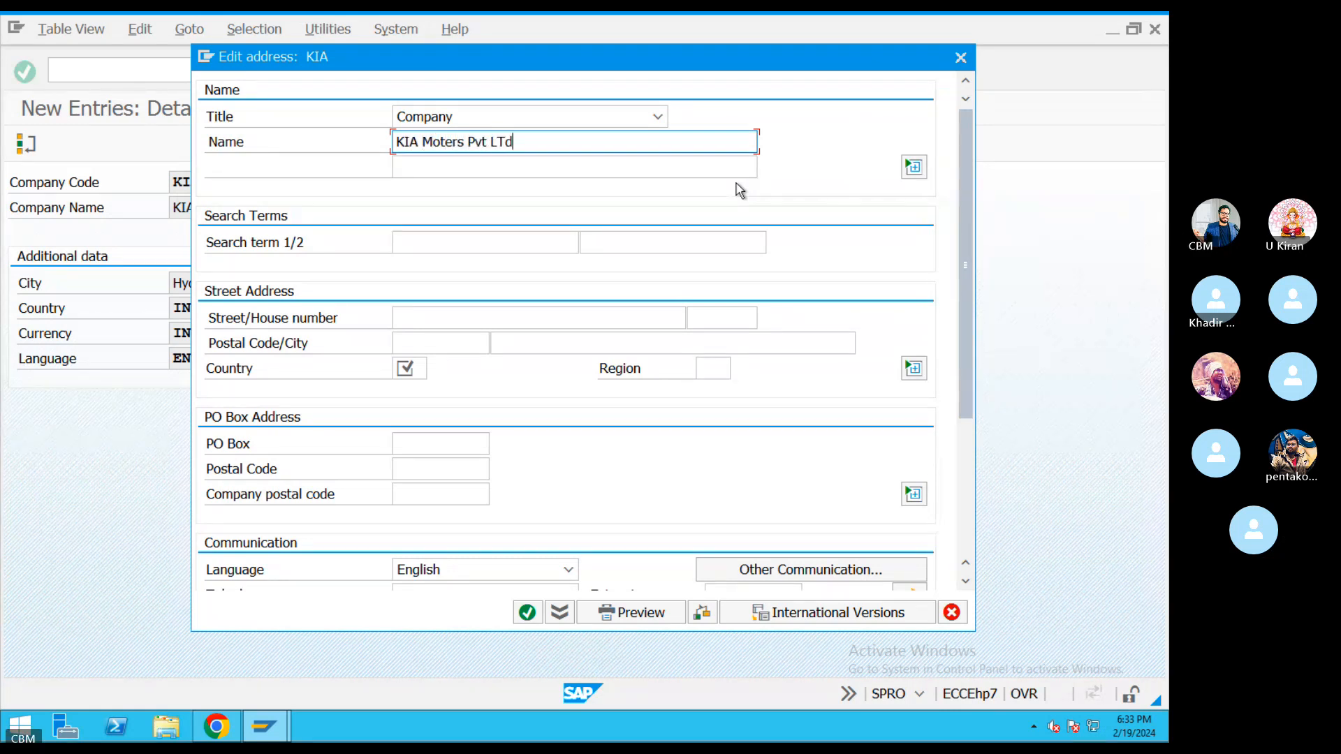
pyautogui.press('BackSpace')
pyautogui.press('BackSpace')
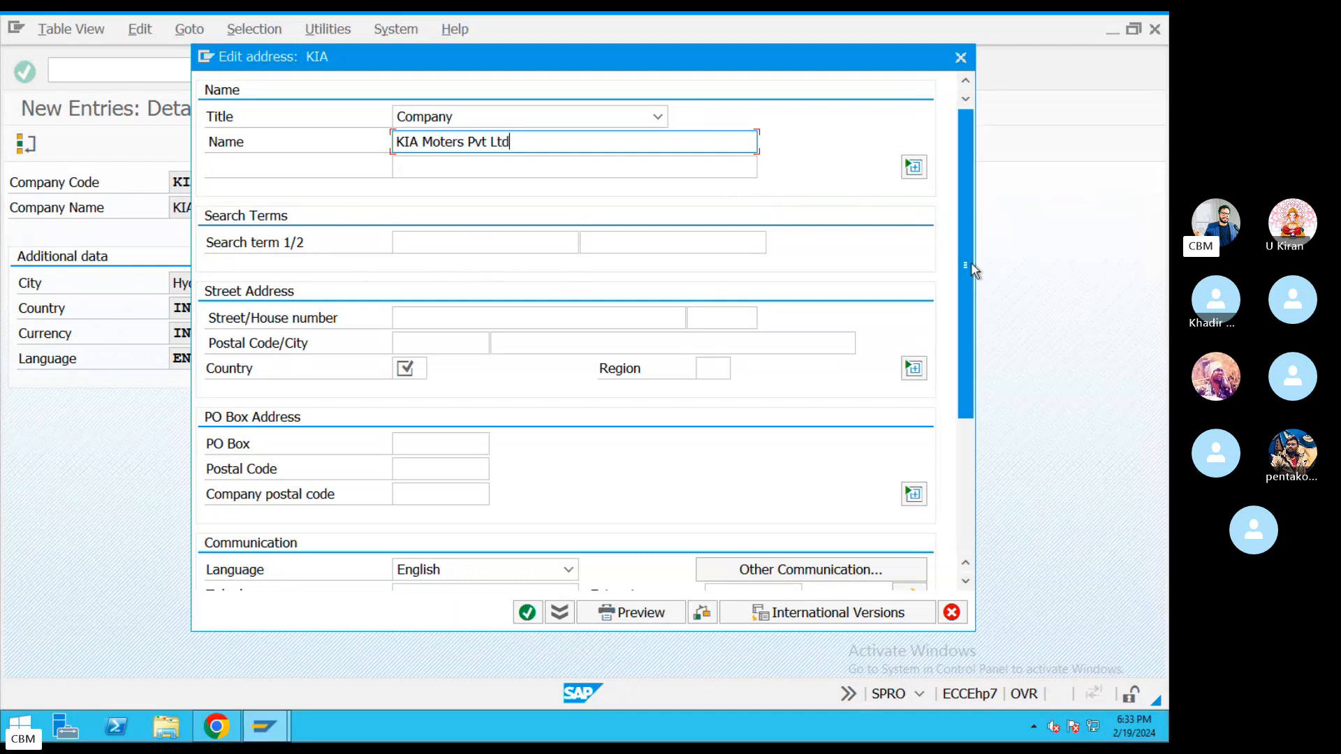
pyautogui.scroll(-3, 969, 419)
pyautogui.moveTo(968, 414); pyautogui.dragTo(969, 255)
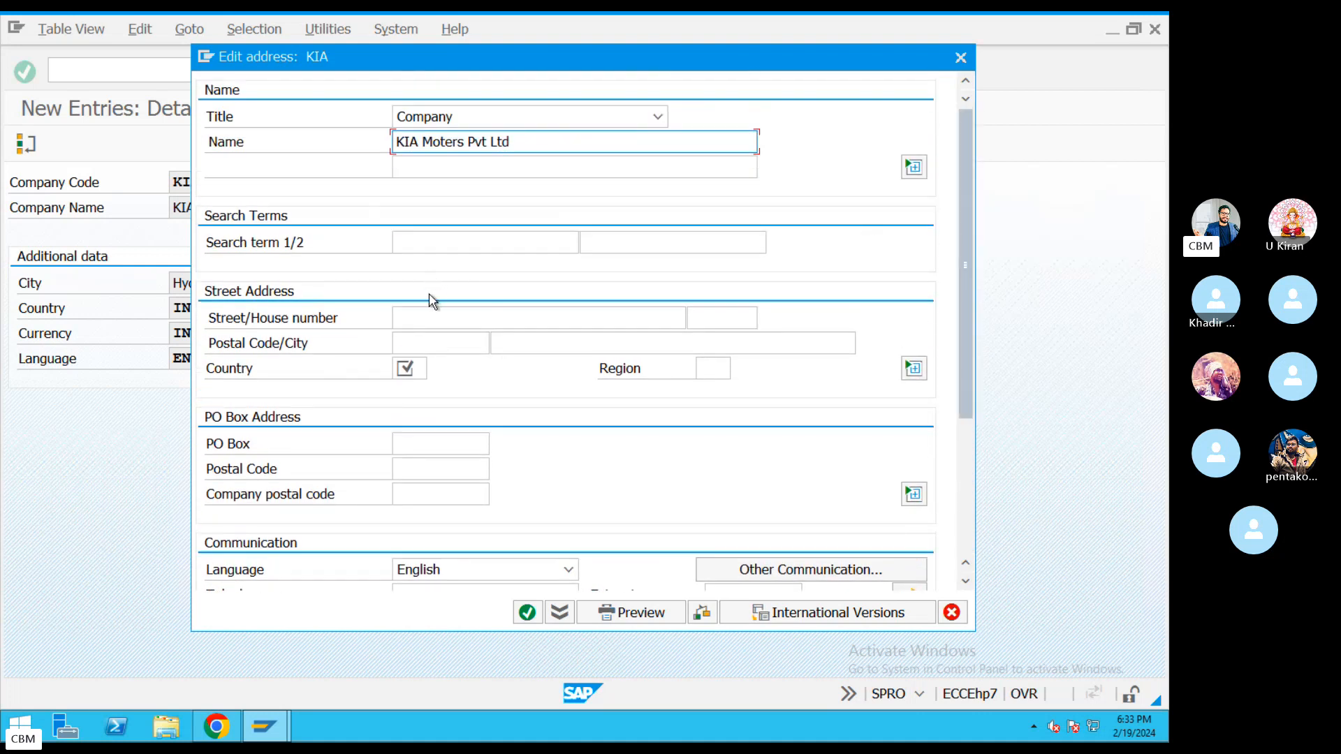
pyautogui.click(413, 249)
pyautogui.write('K')
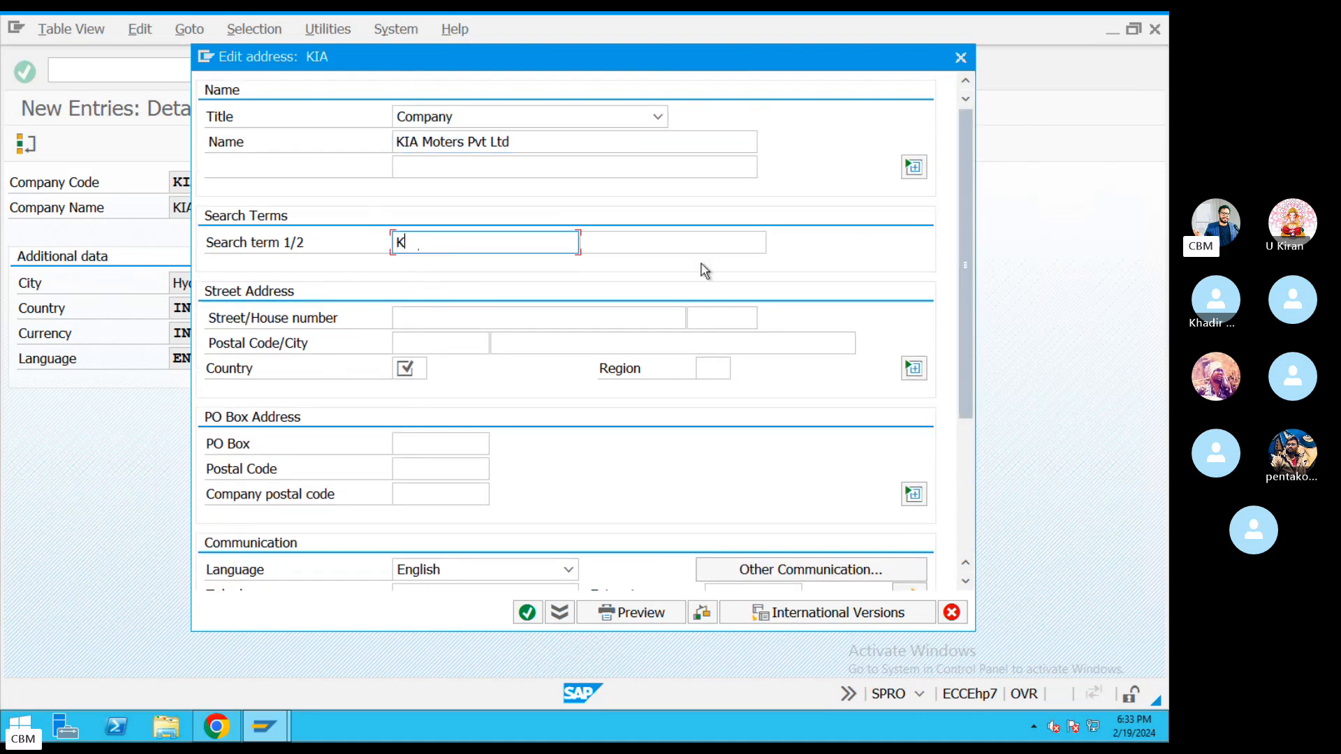
pyautogui.write('IA')
pyautogui.click(449, 315)
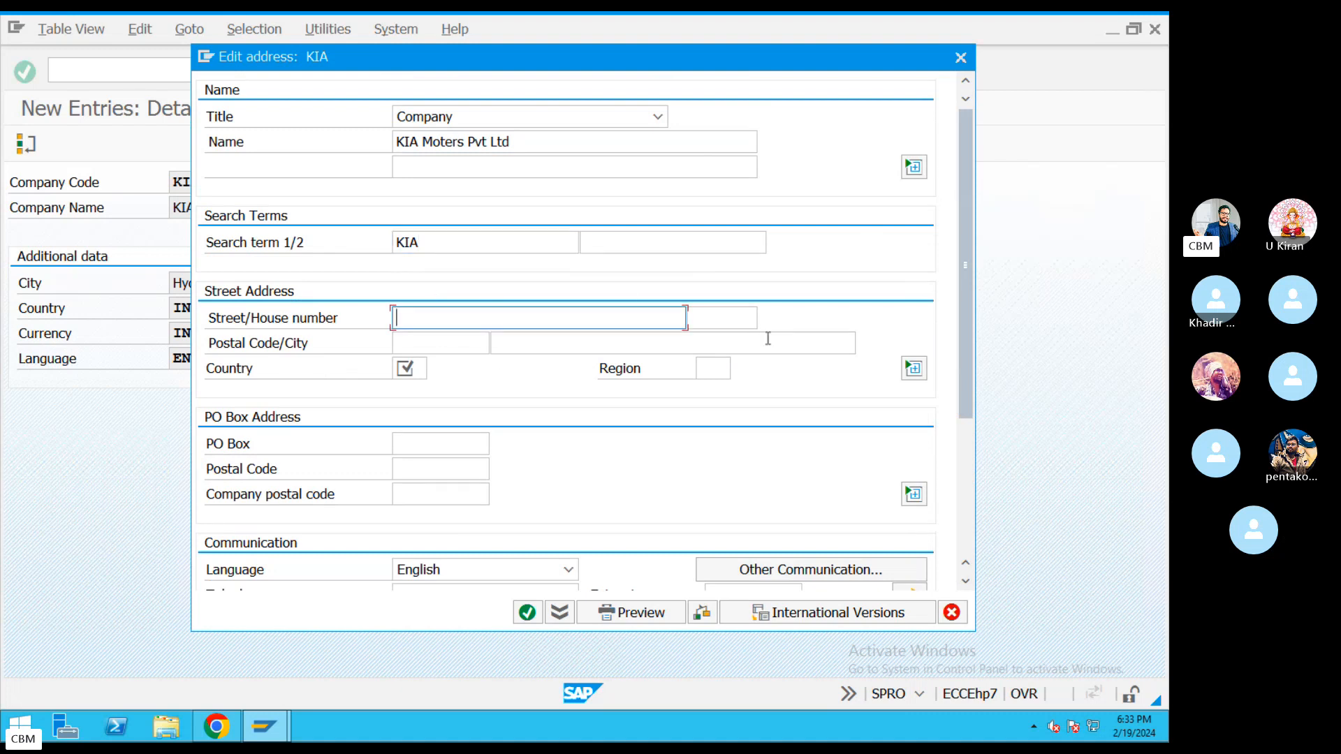
pyautogui.click(725, 318)
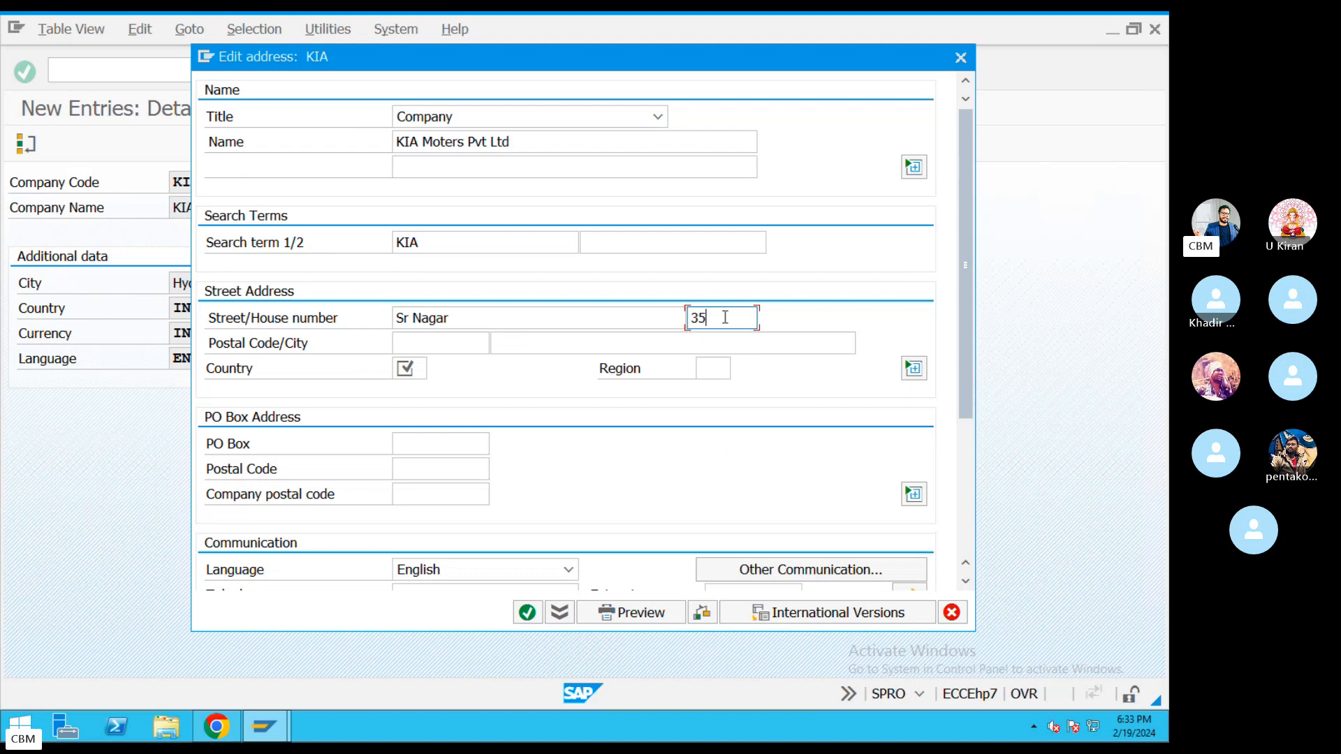
pyautogui.click(438, 343)
pyautogui.write('5600')
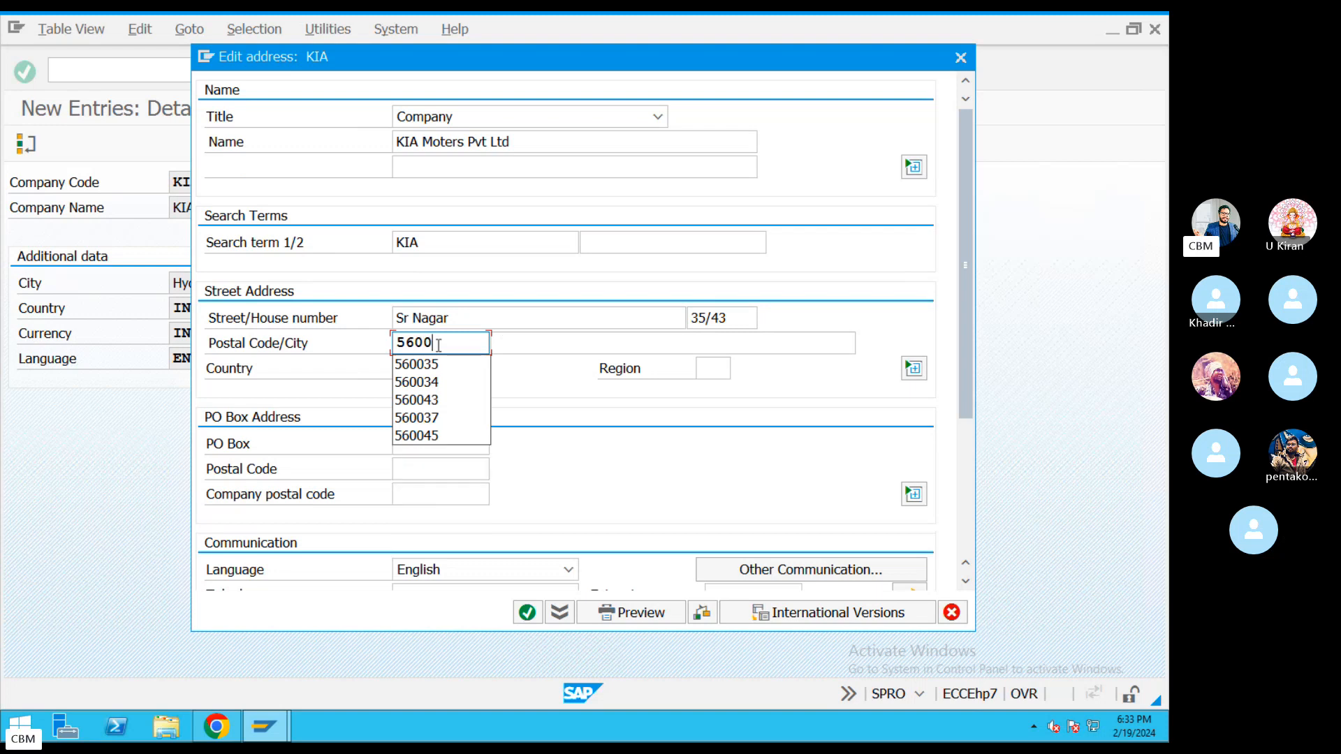
pyautogui.write('36')
# Set country IN, region 01 (Andhra Pradesh) and city Hyderabad.
pyautogui.press('Return')
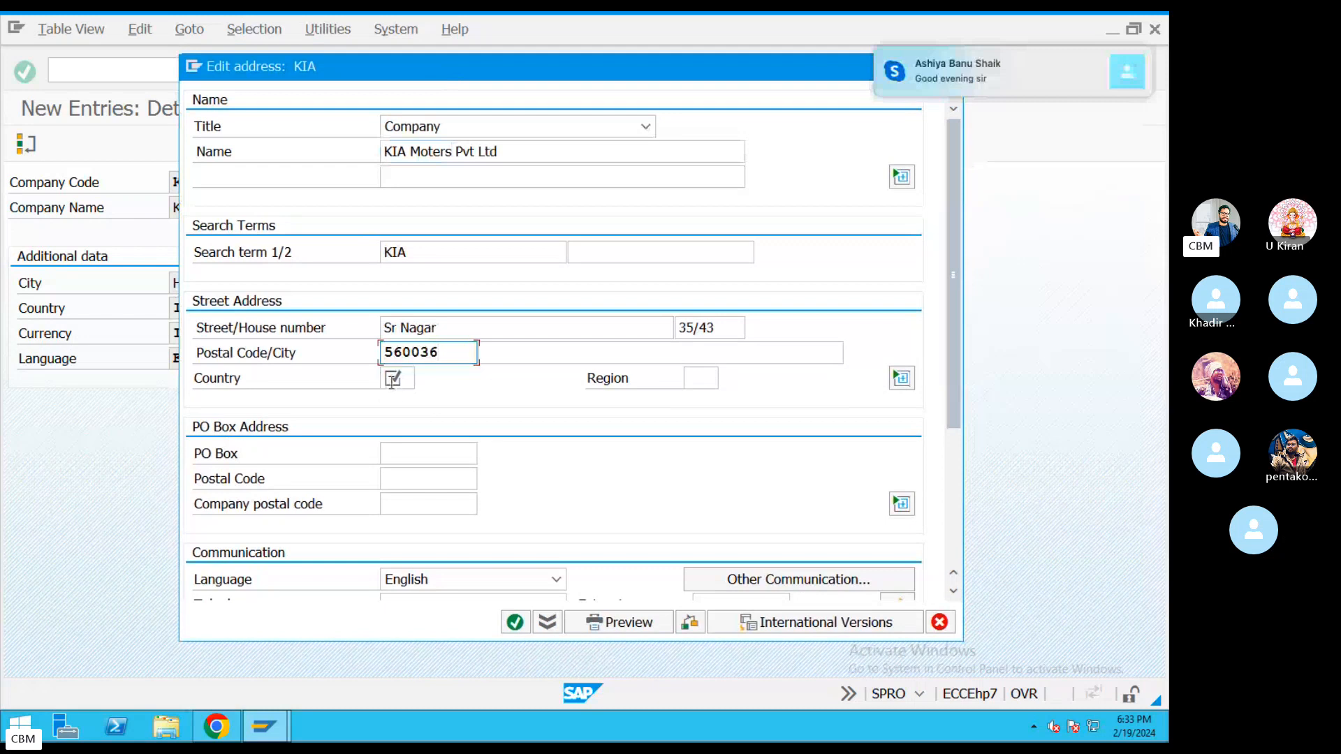
pyautogui.write('IN')
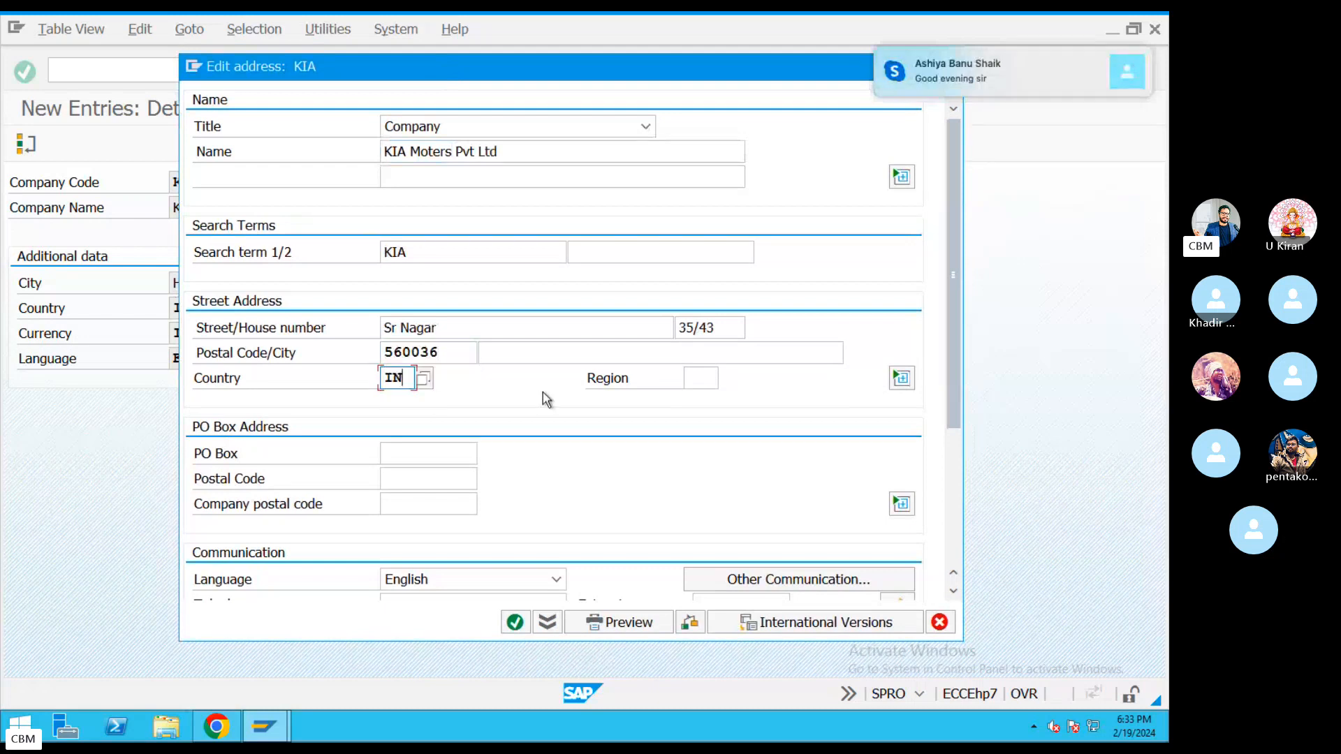
pyautogui.click(691, 377)
pyautogui.click(726, 379)
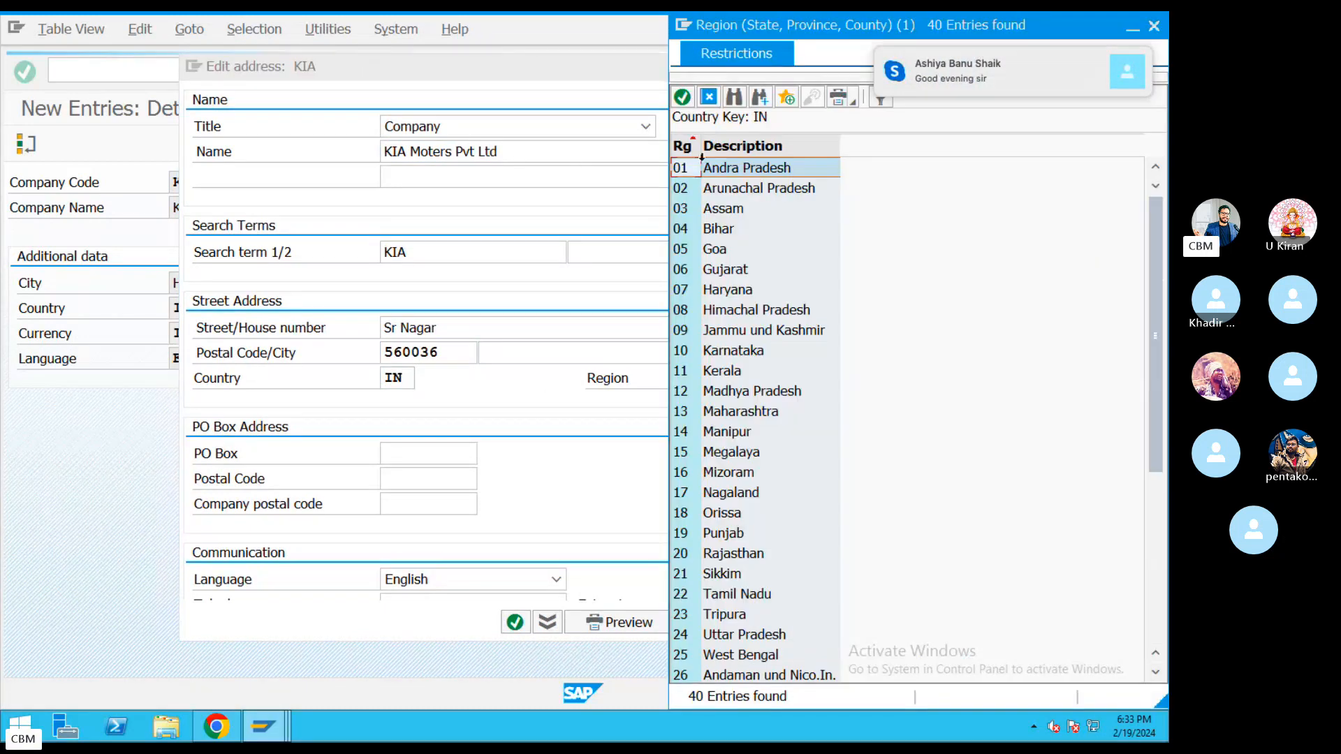
pyautogui.doubleClick(733, 171)
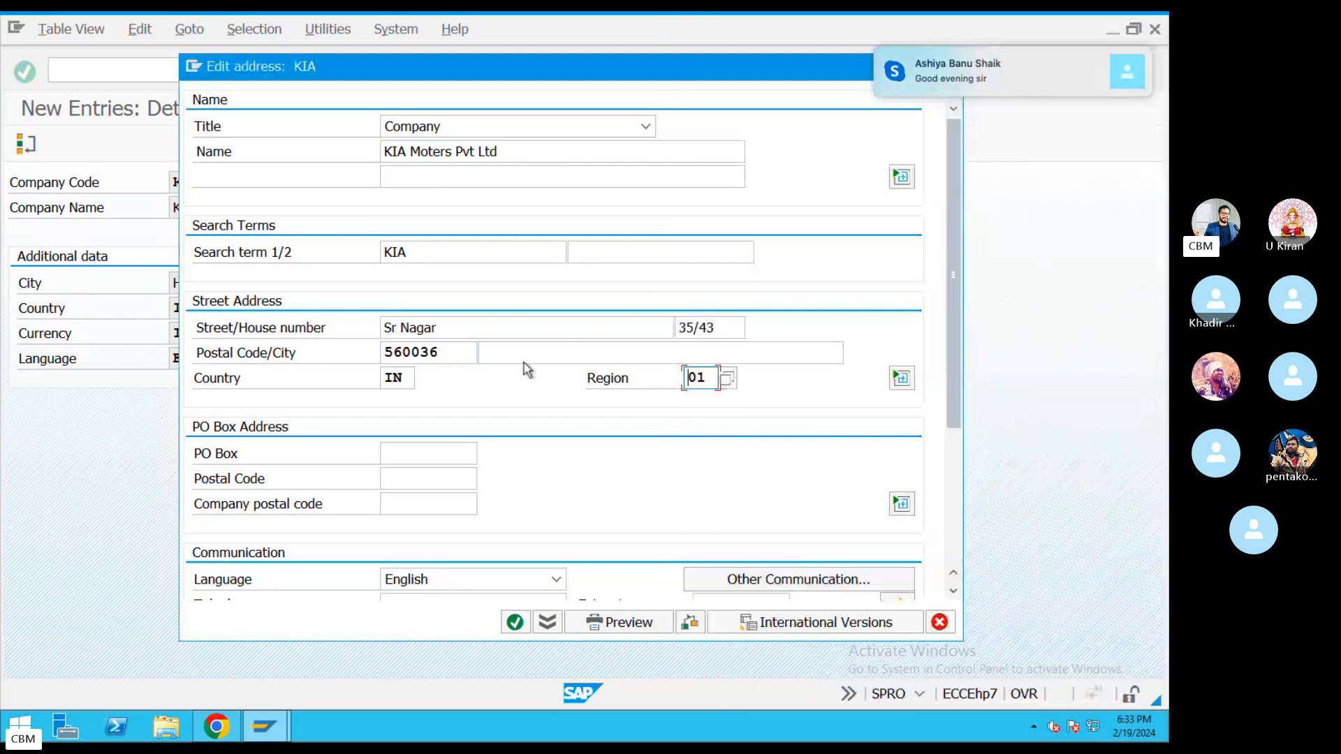
pyautogui.click(501, 352)
pyautogui.write('Hyder')
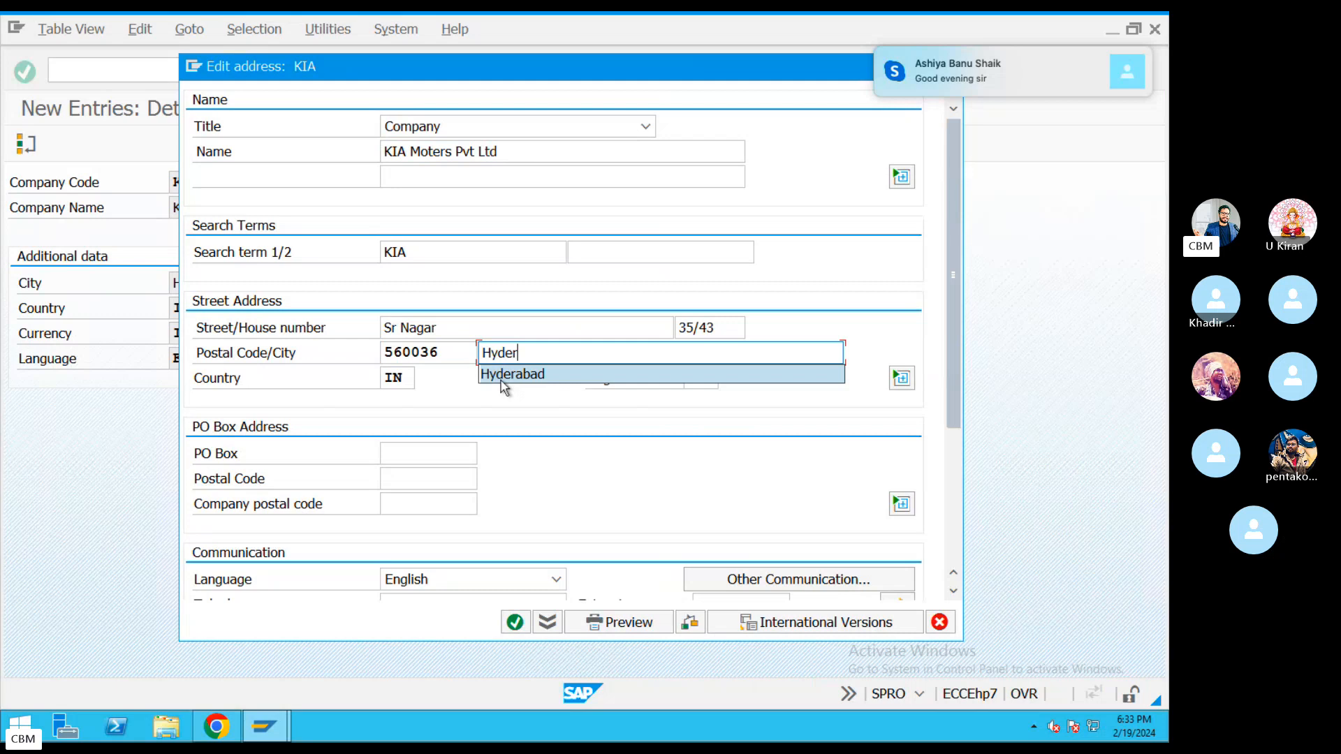
pyautogui.click(501, 381)
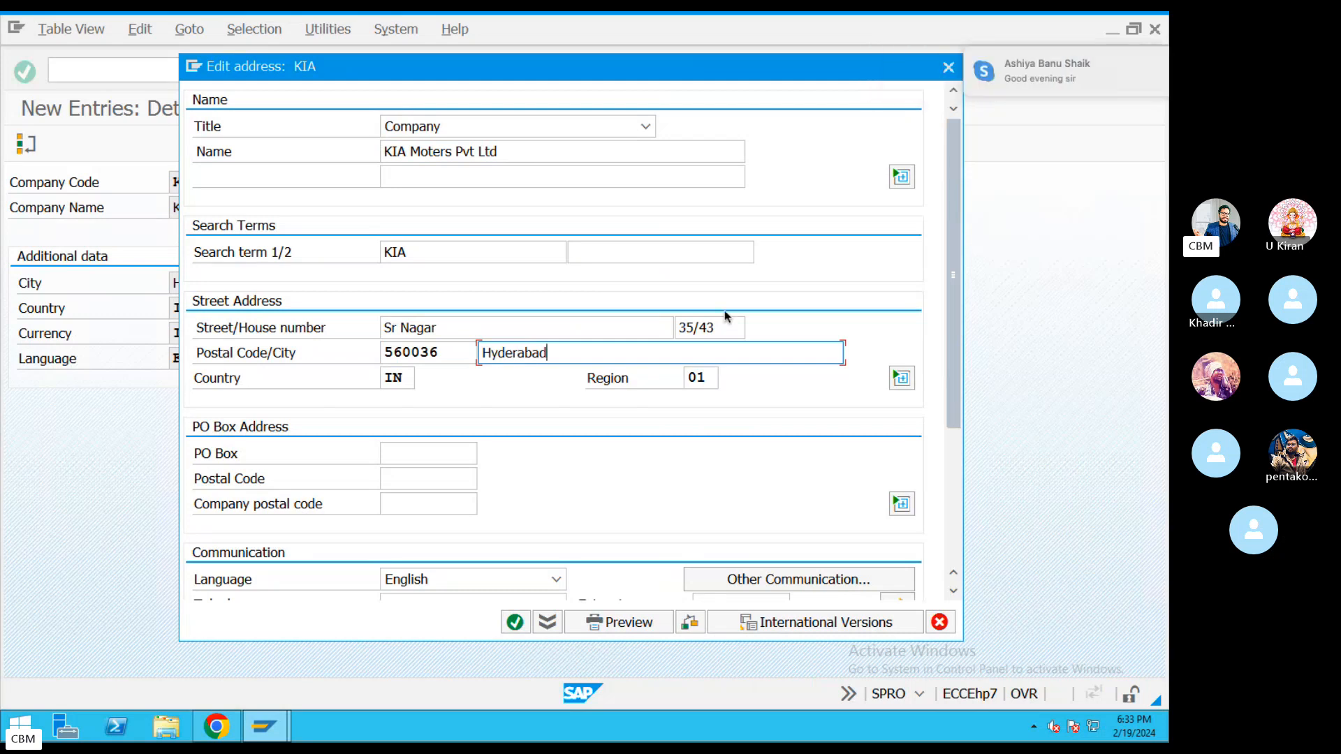
pyautogui.moveTo(953, 350); pyautogui.dragTo(942, 280)
# Copy 560036 into the PO Box and PO Box postal code fields.
pyautogui.click(420, 460)
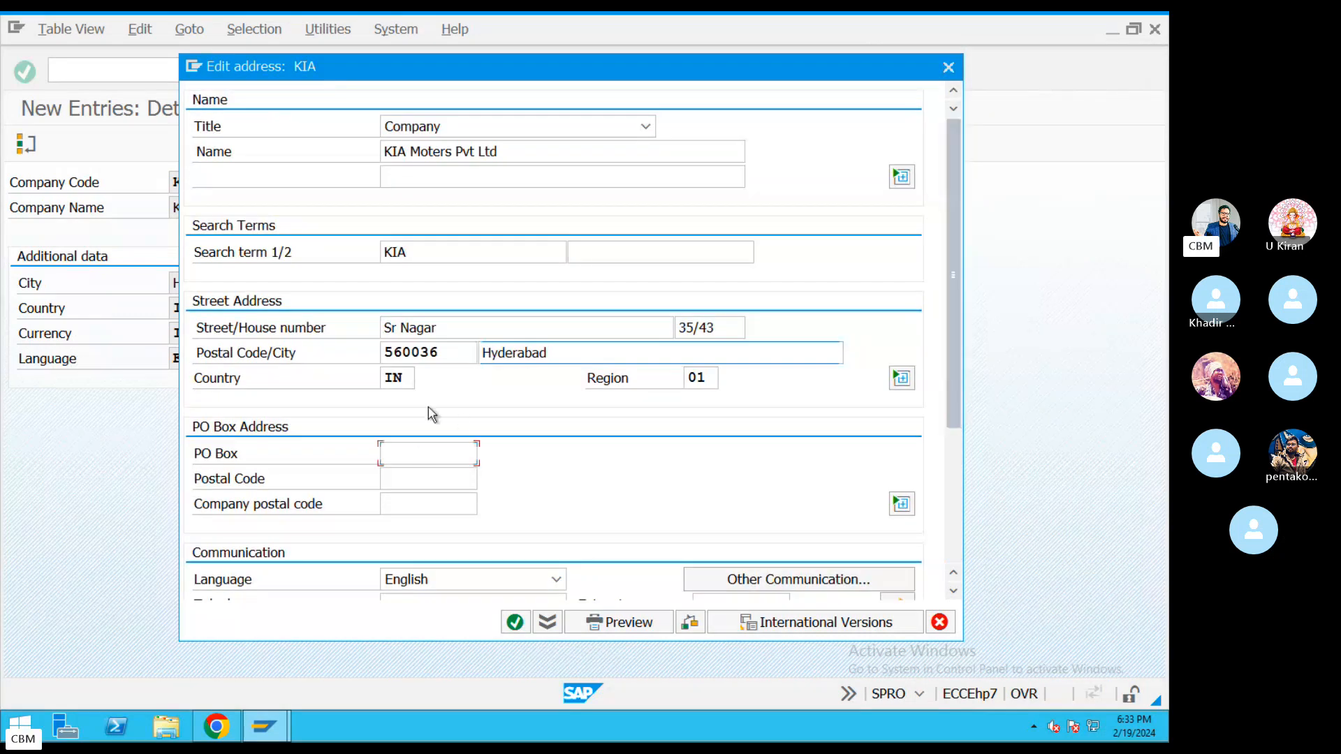
pyautogui.moveTo(440, 352); pyautogui.dragTo(340, 353)
pyautogui.hotkey('ctrl', 'c')
pyautogui.click(442, 454)
pyautogui.click(442, 454)
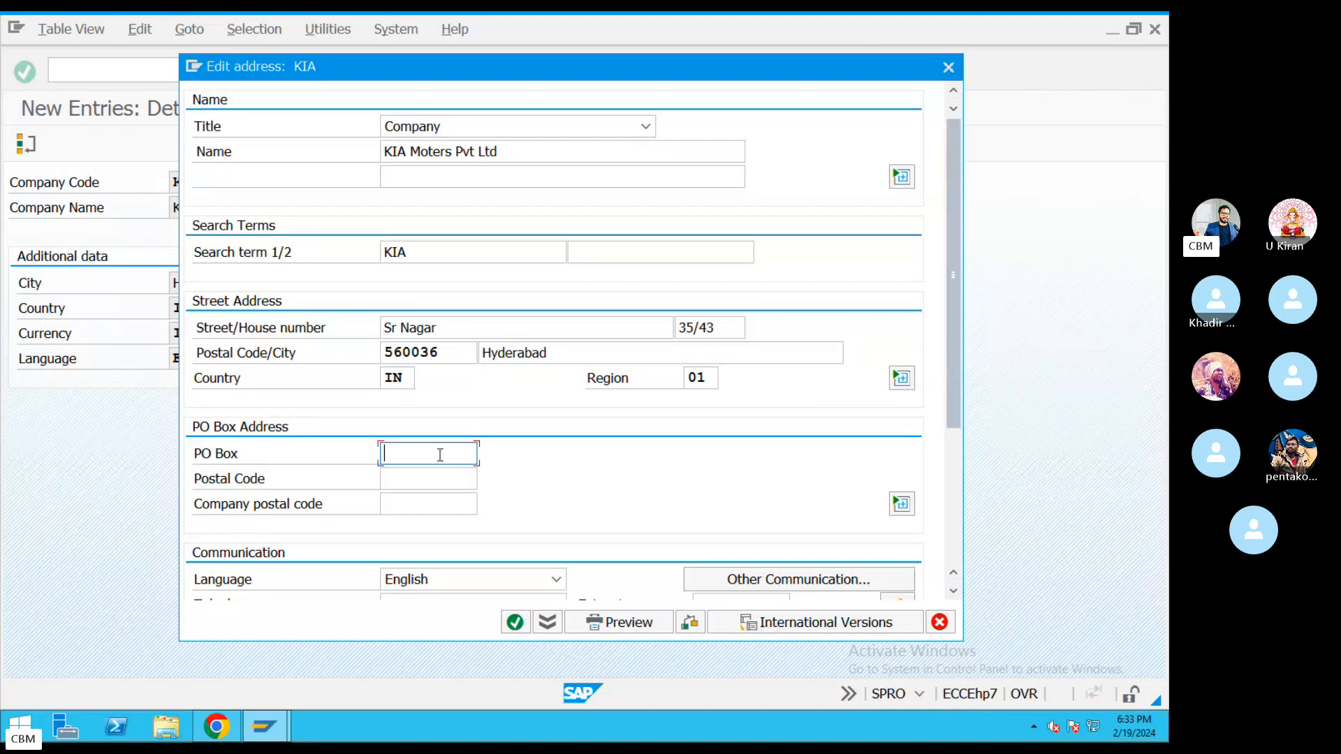
pyautogui.hotkey('ctrl', 'v')
pyautogui.click(436, 479)
pyautogui.hotkey('ctrl', 'v')
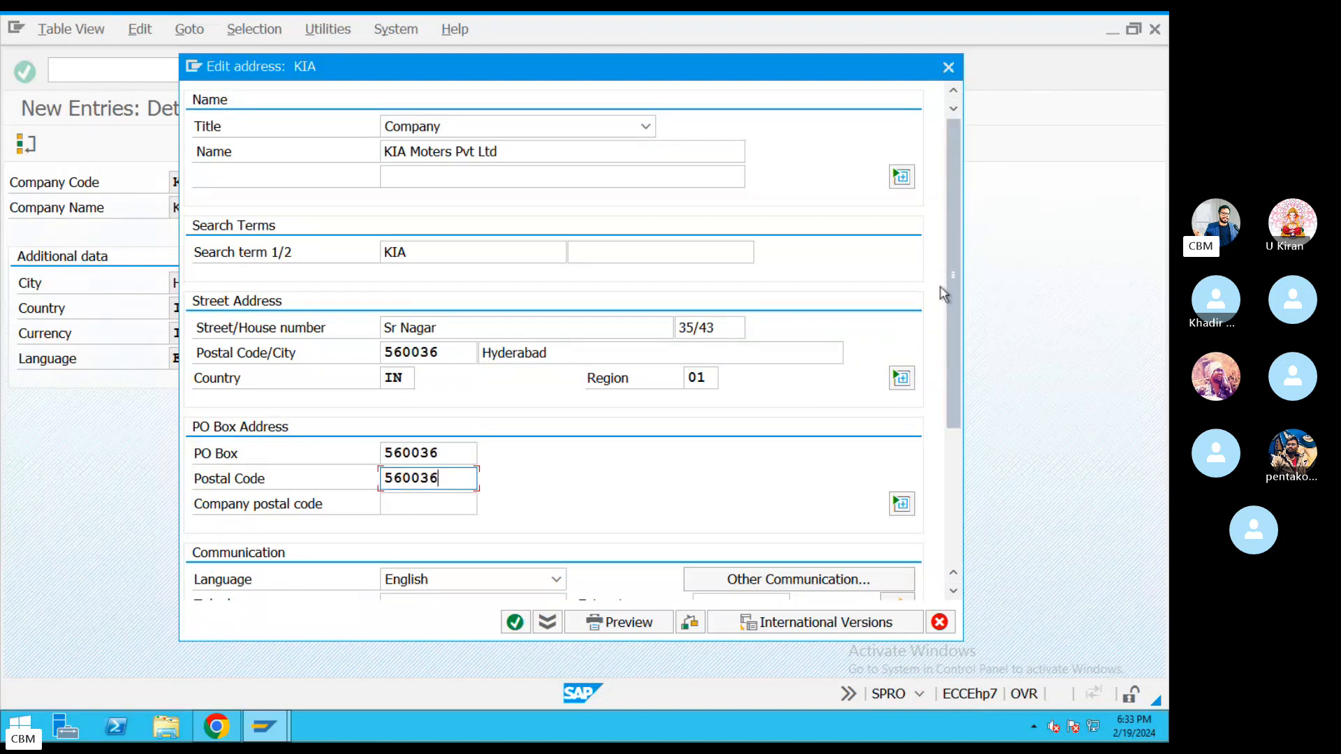
pyautogui.moveTo(953, 290); pyautogui.dragTo(953, 408)
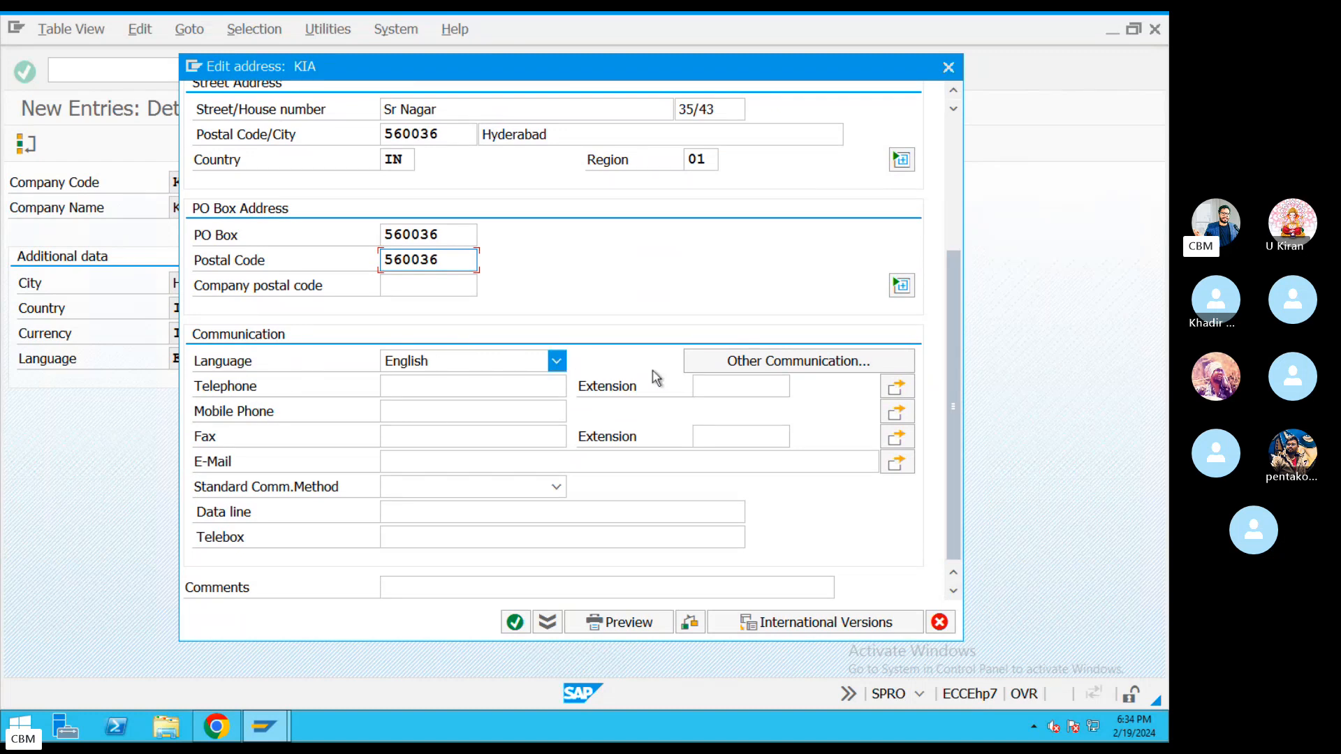
# Make Fax the standard communication method and enter the telephone and mobile numbers.
pyautogui.click(445, 394)
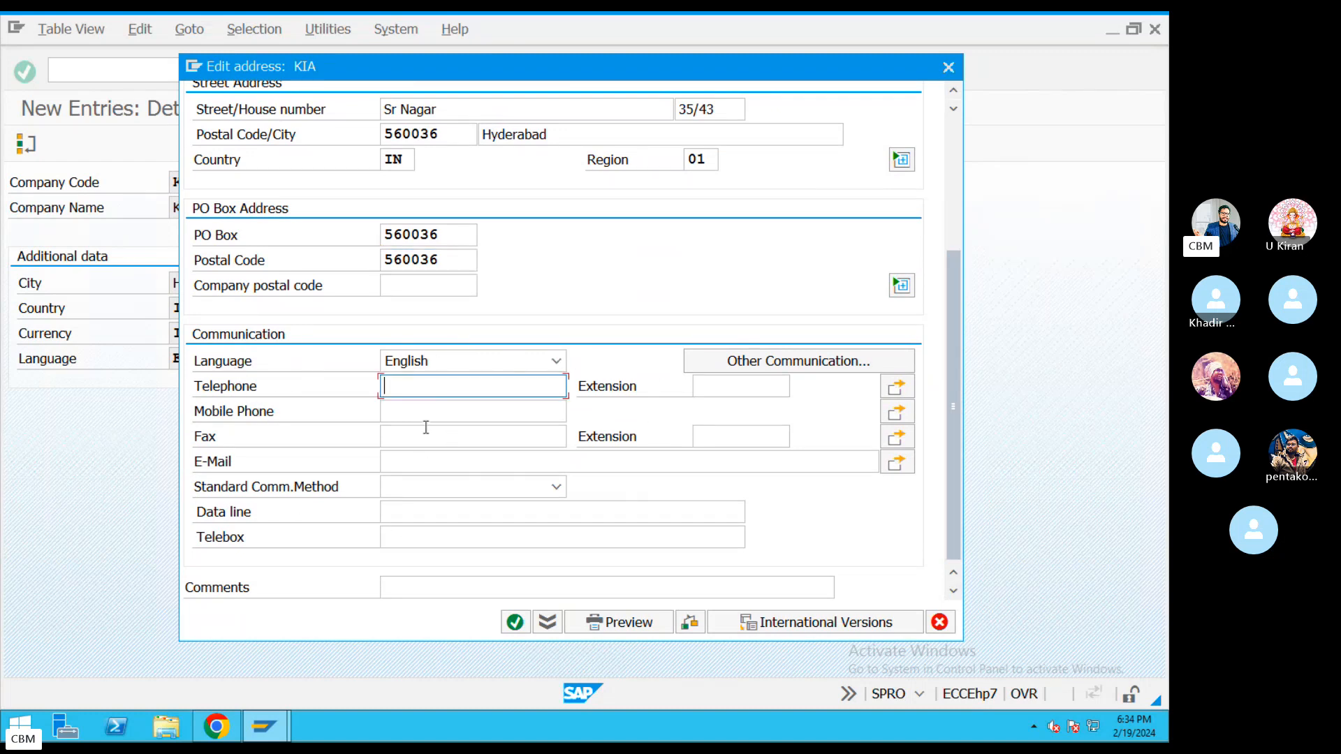
pyautogui.click(422, 437)
pyautogui.click(416, 487)
pyautogui.click(410, 515)
pyautogui.click(408, 537)
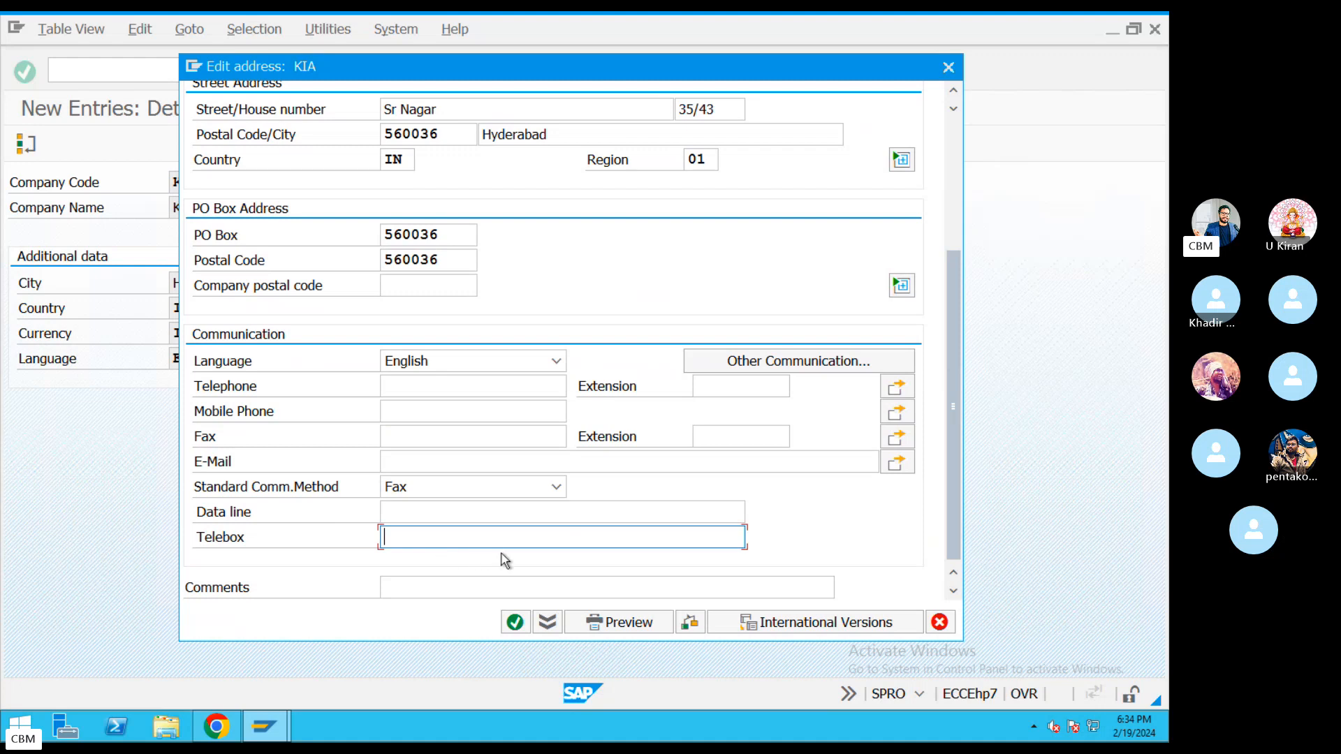
pyautogui.click(415, 388)
pyautogui.write('3434343')
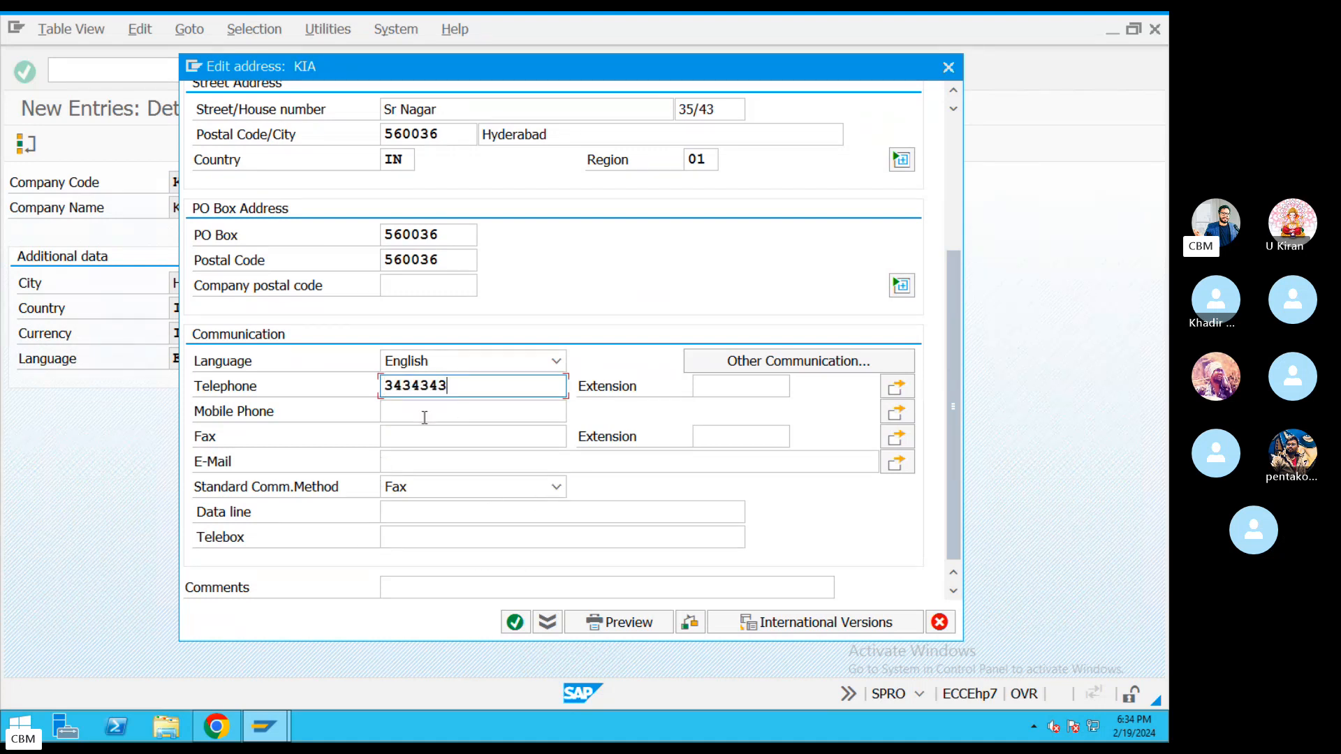
pyautogui.click(420, 412)
pyautogui.write('54545')
pyautogui.write('4444')
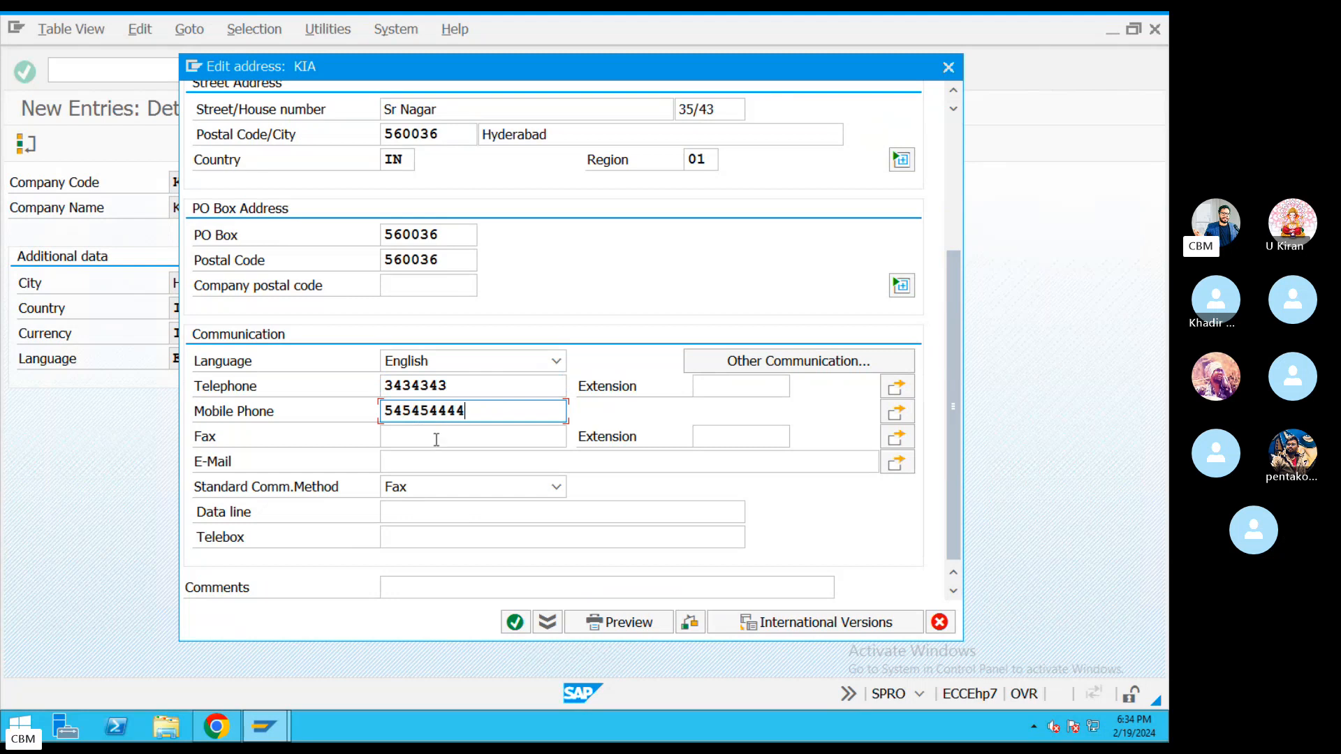
pyautogui.click(440, 437)
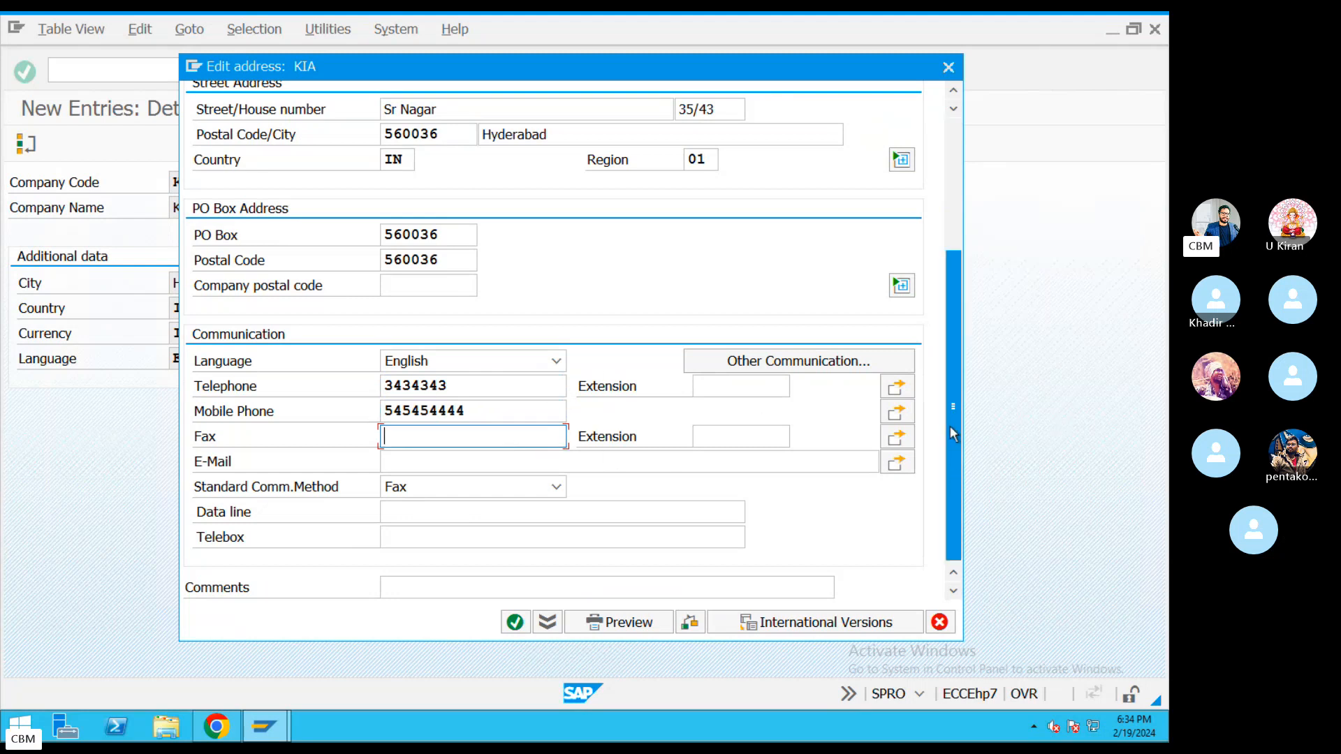
pyautogui.moveTo(949, 426); pyautogui.dragTo(955, 299)
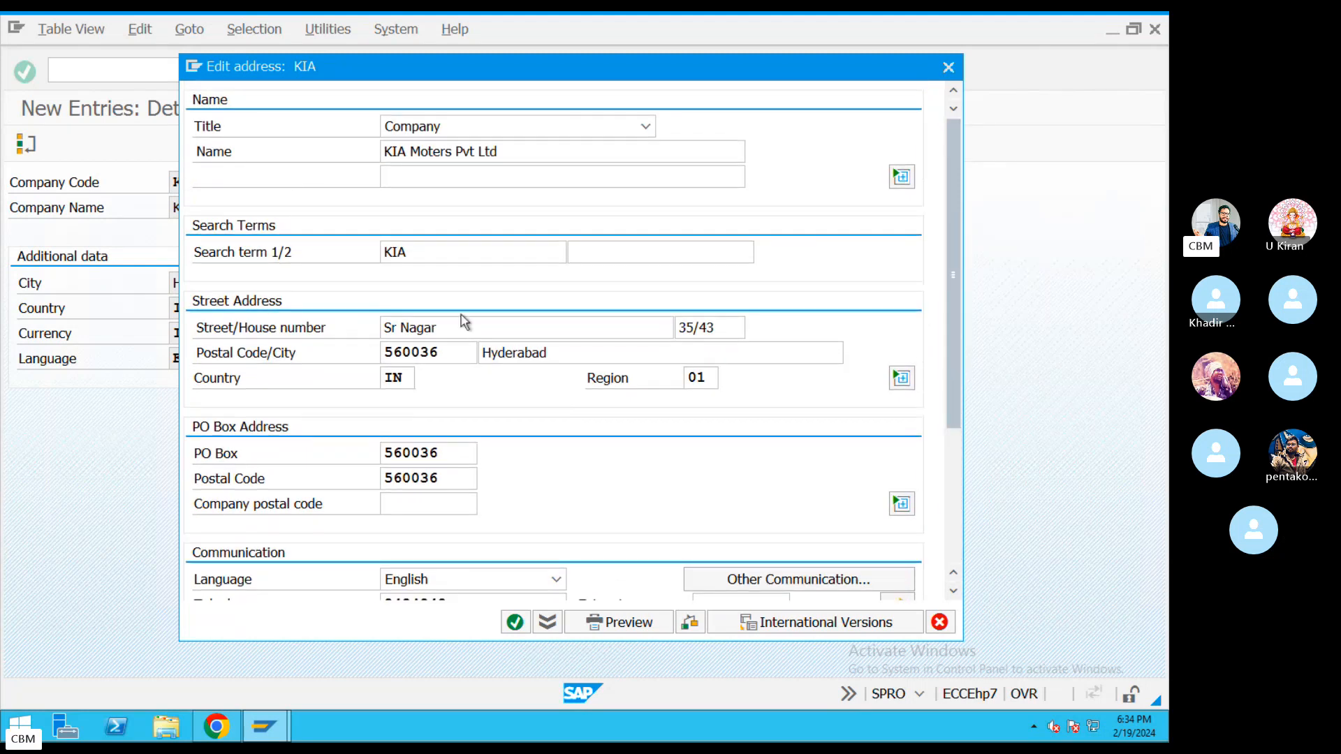
# Confirm the address, accepting the postal code and city check errors and the Fax warning.
pyautogui.click(515, 621)
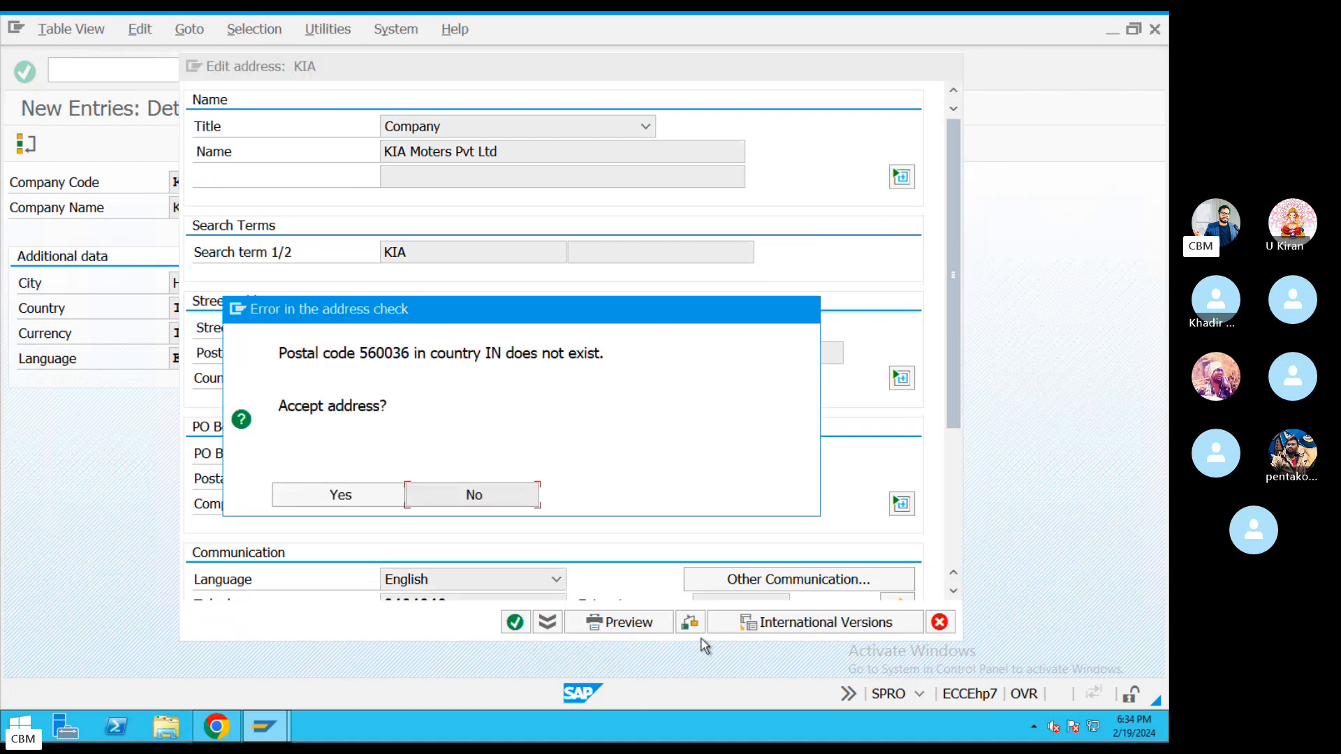
pyautogui.click(340, 497)
pyautogui.click(340, 497)
pyautogui.click(340, 497)
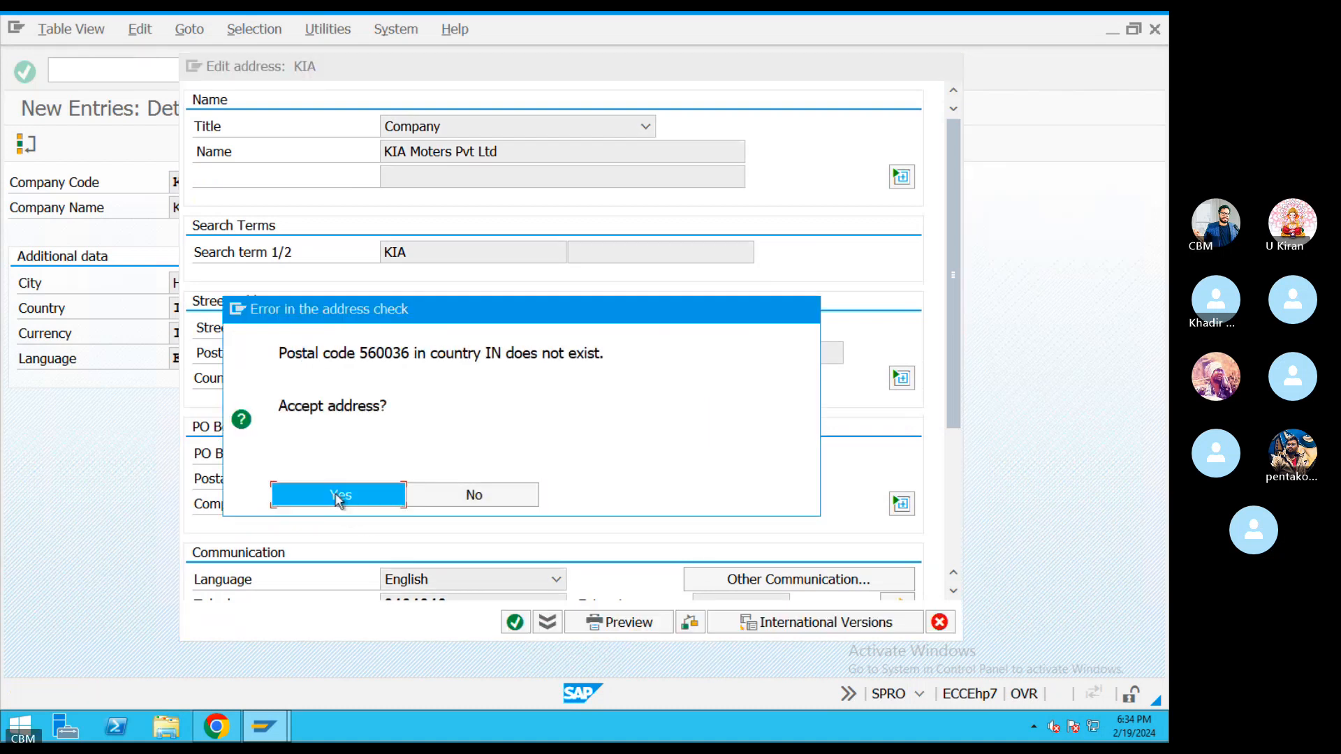
pyautogui.click(340, 497)
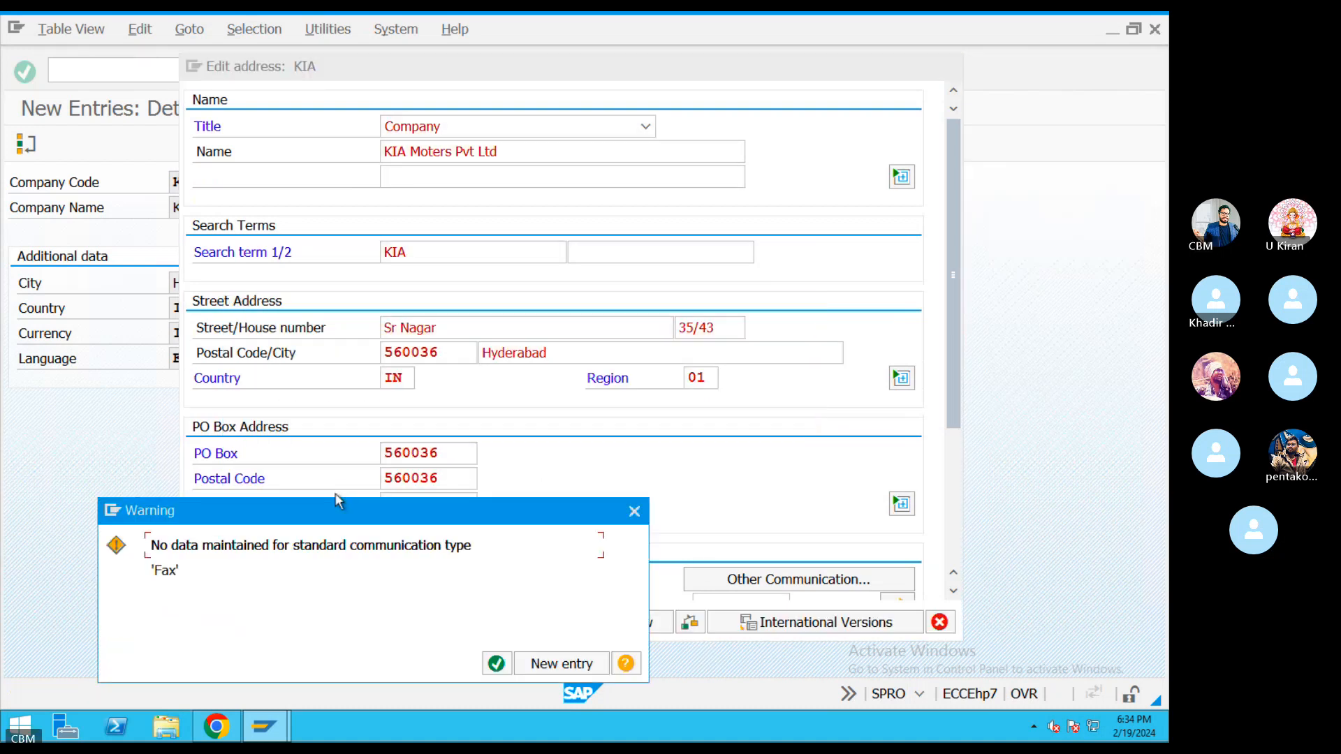
pyautogui.click(497, 664)
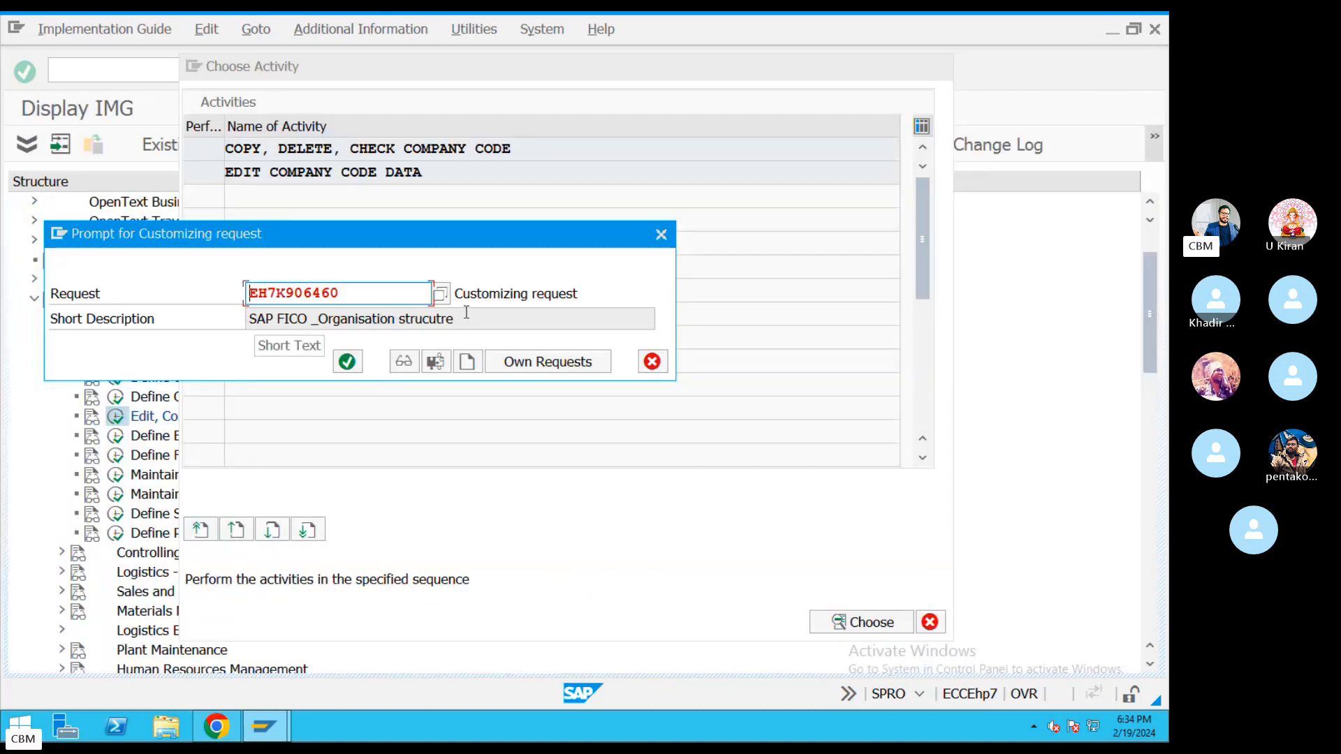
# Save the KIA entry to own customizing request EH7K906460 (SAP FICO _Organisation strucutre).
pyautogui.click(439, 294)
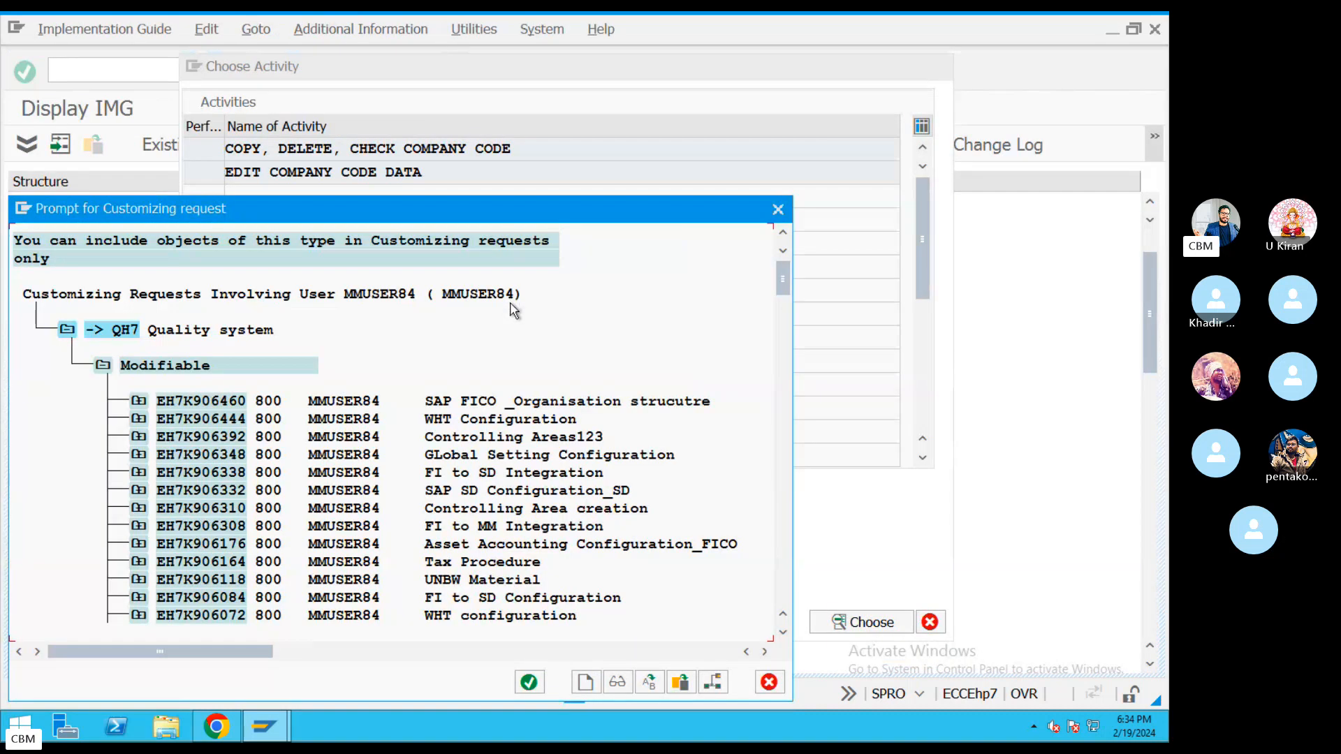
pyautogui.click(473, 403)
pyautogui.click(361, 404)
pyautogui.doubleClick(362, 403)
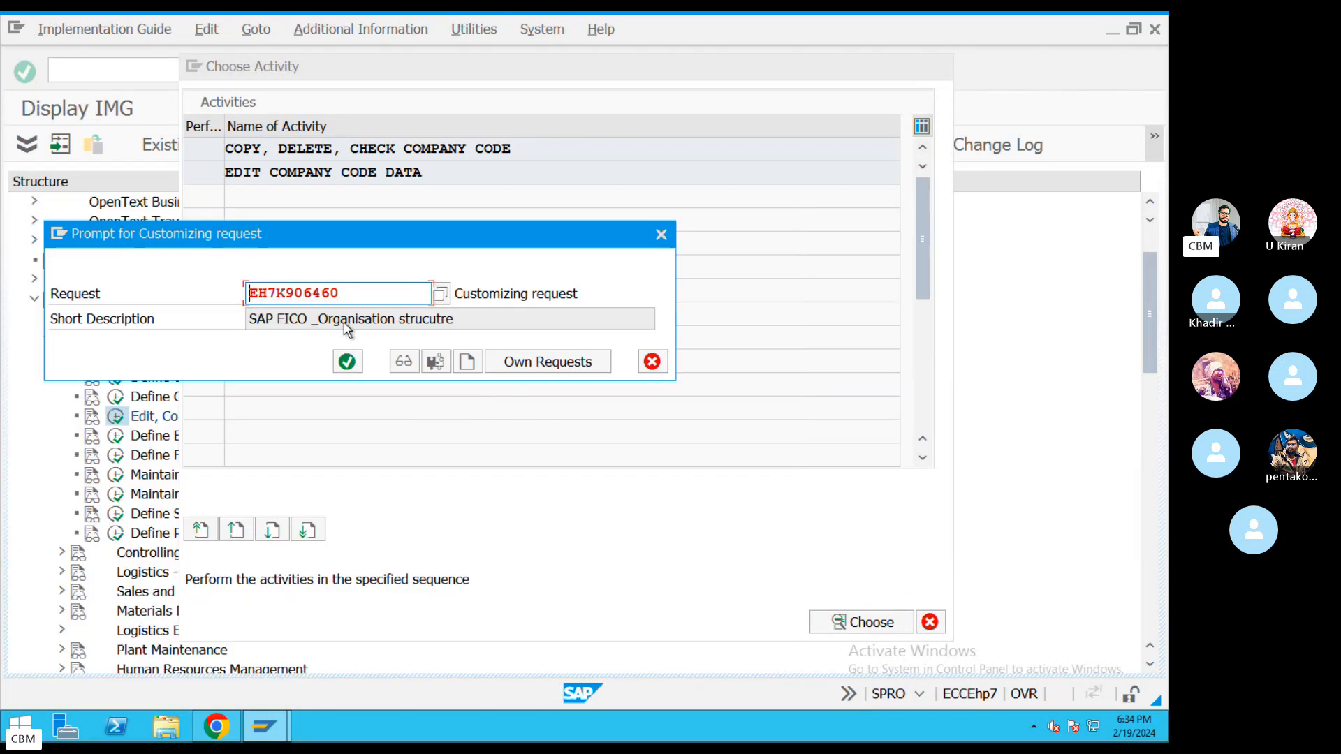
pyautogui.moveTo(464, 320); pyautogui.dragTo(184, 320)
pyautogui.moveTo(353, 300); pyautogui.dragTo(210, 293)
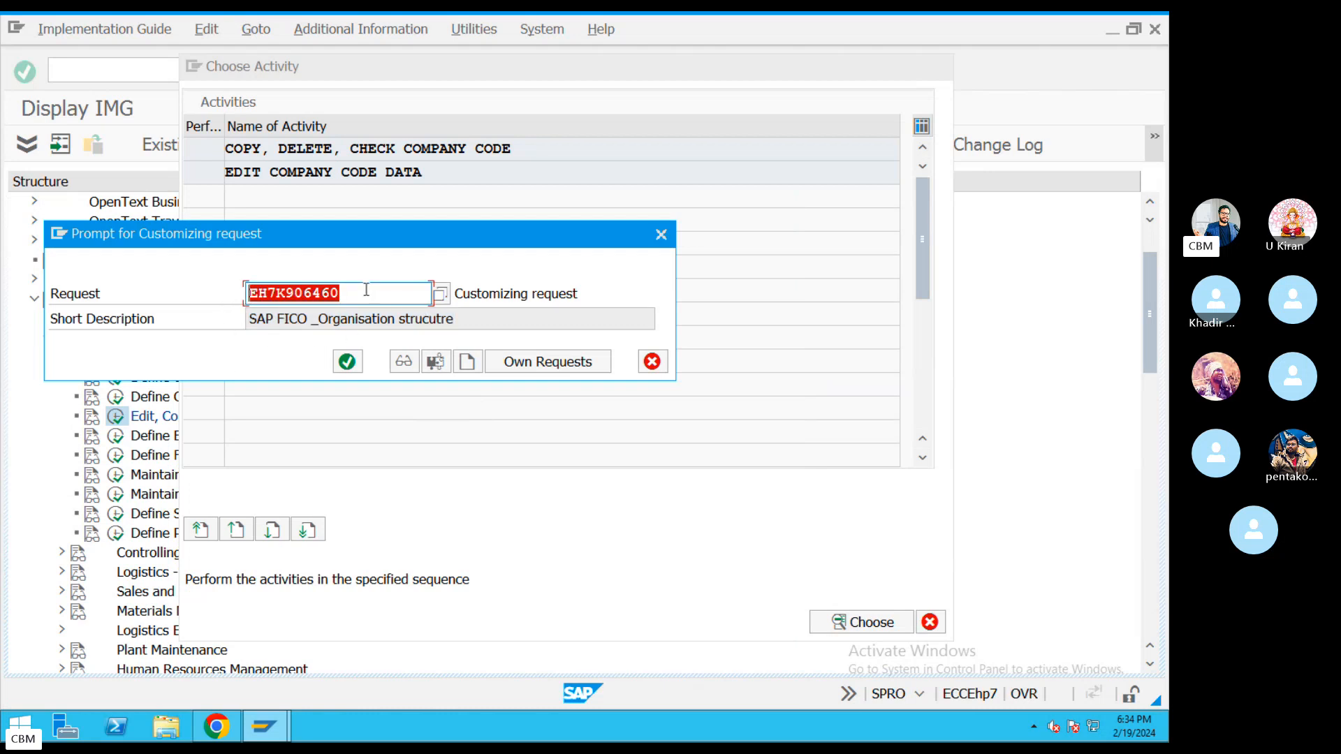
pyautogui.moveTo(366, 289); pyautogui.dragTo(235, 286)
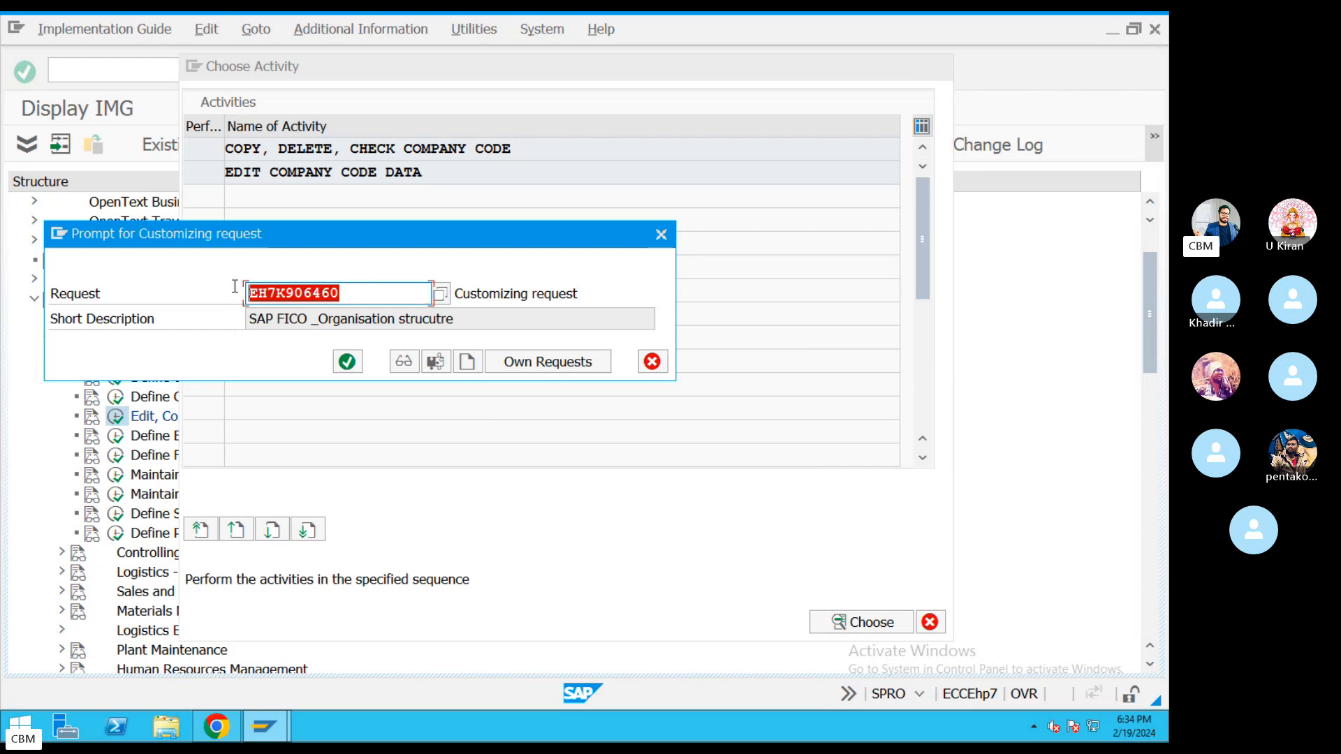
pyautogui.click(440, 294)
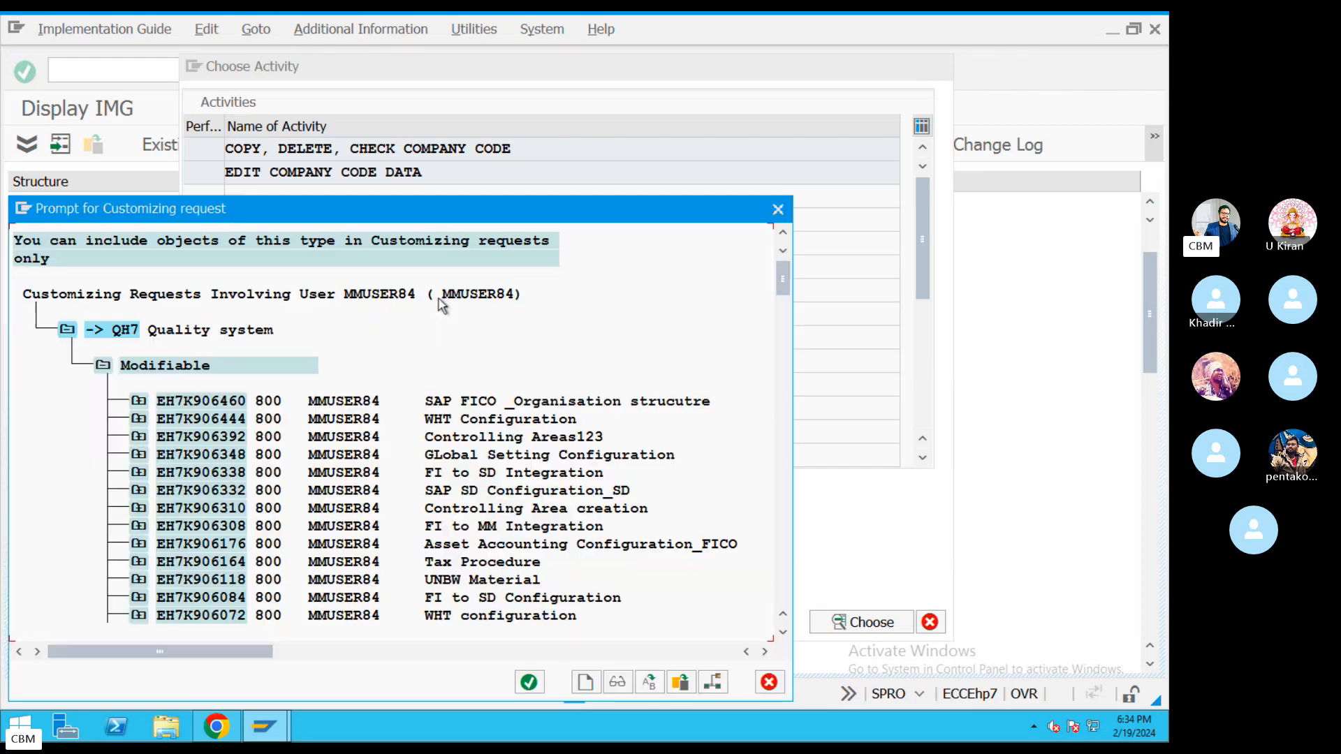
pyautogui.doubleClick(471, 400)
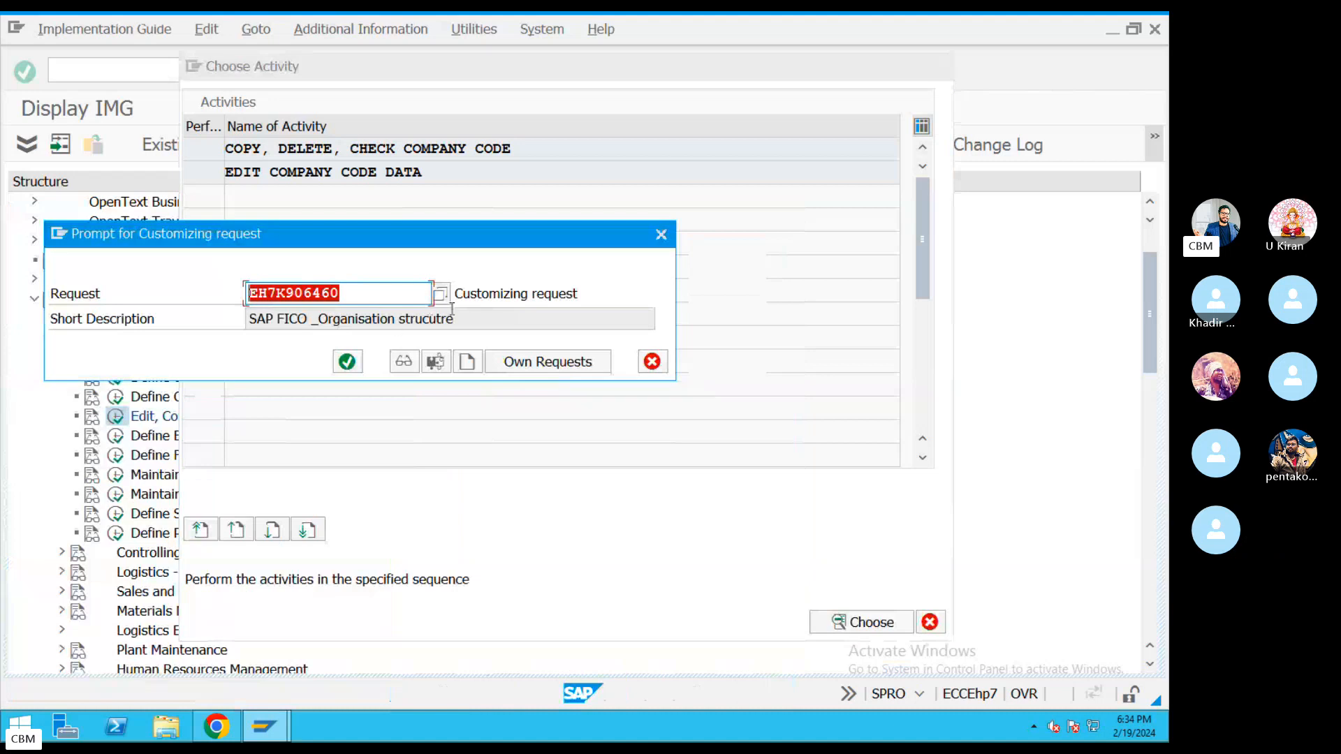
pyautogui.press('Tab')
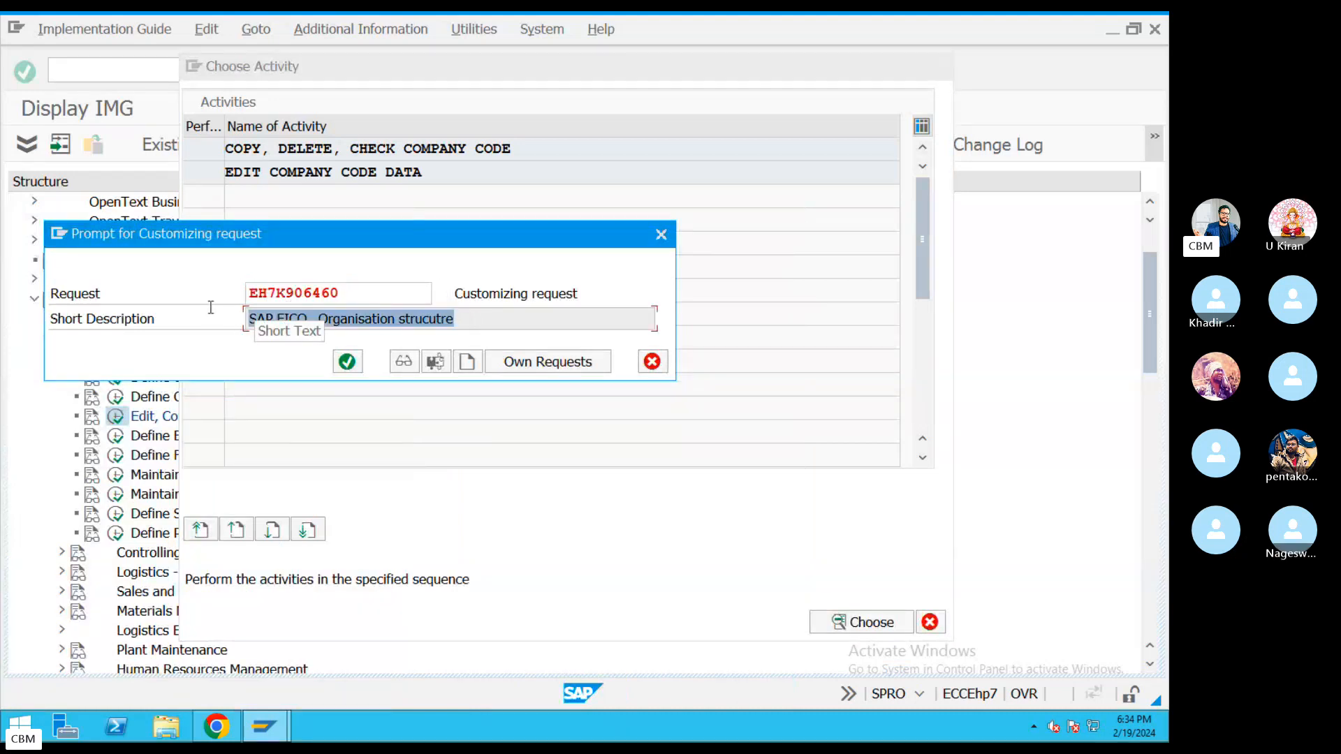
pyautogui.click(347, 362)
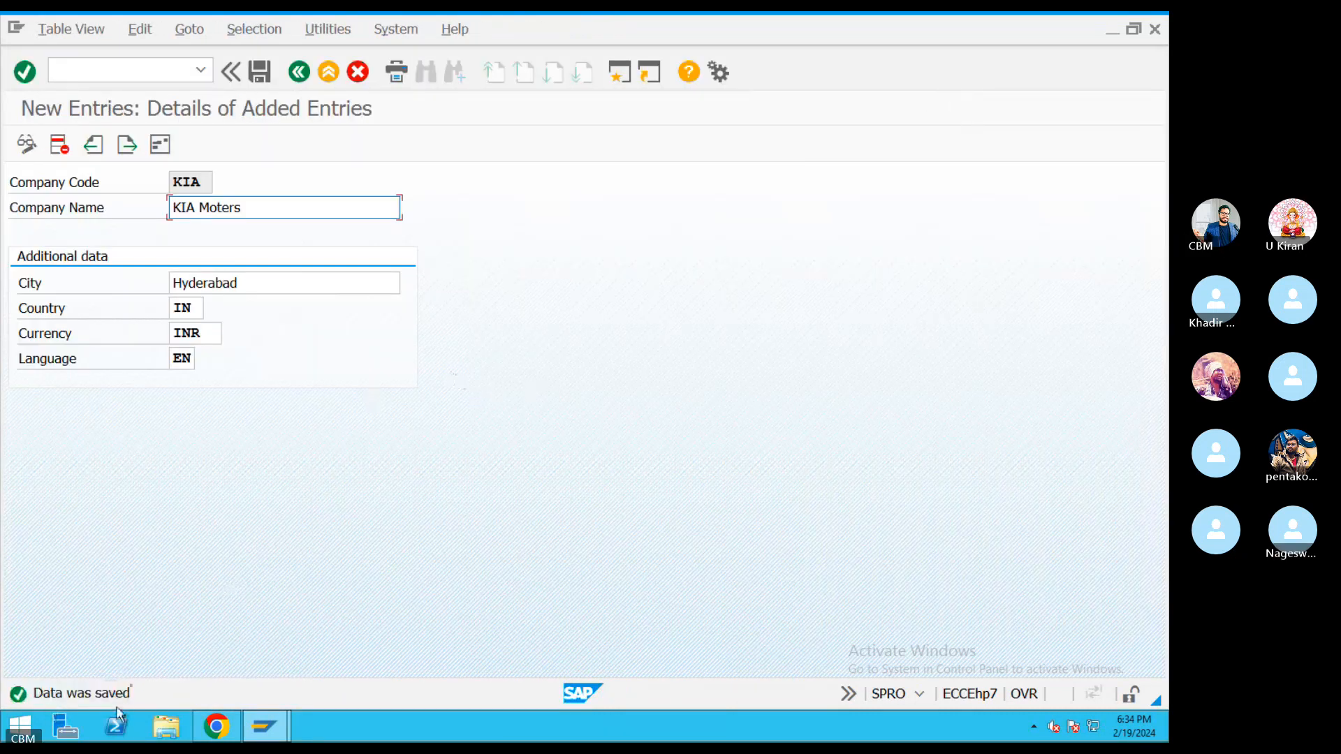
# Go back twice and close Choose Activity to return to the Display IMG tree.
pyautogui.click(297, 74)
pyautogui.click(297, 74)
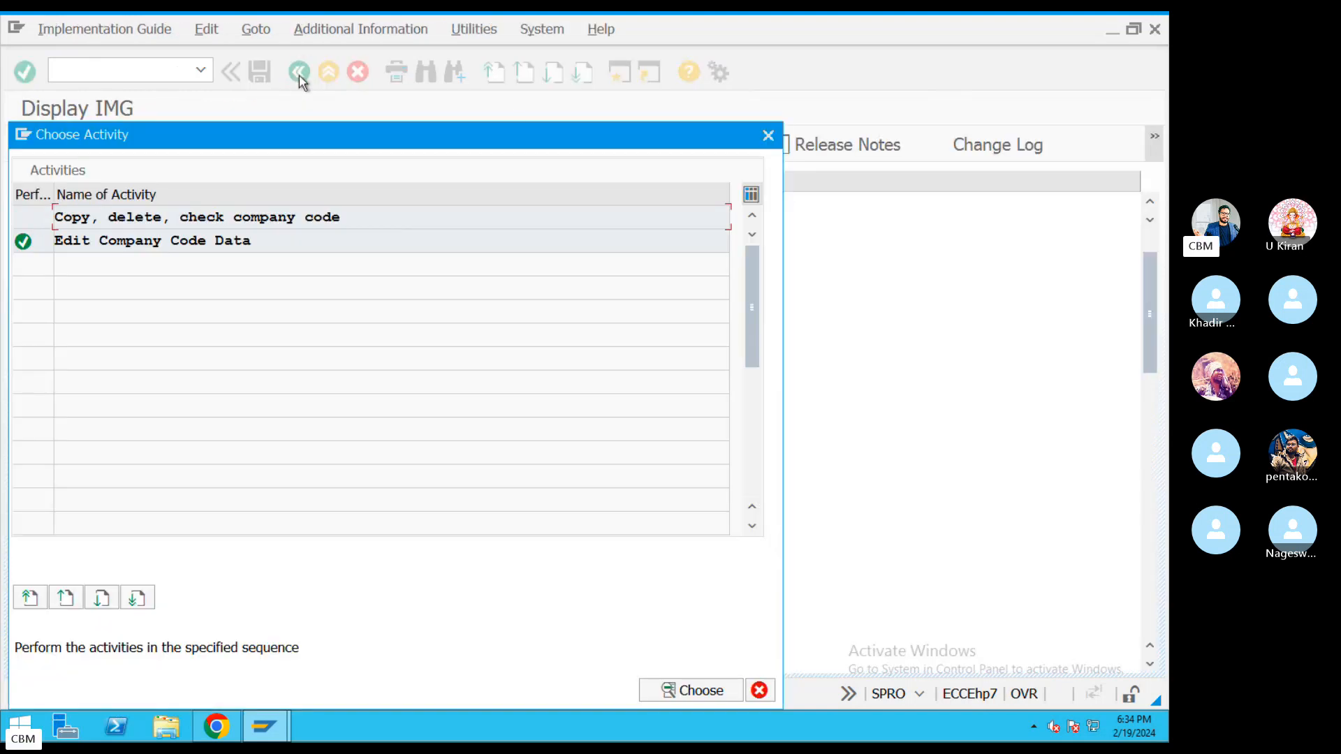
pyautogui.click(767, 136)
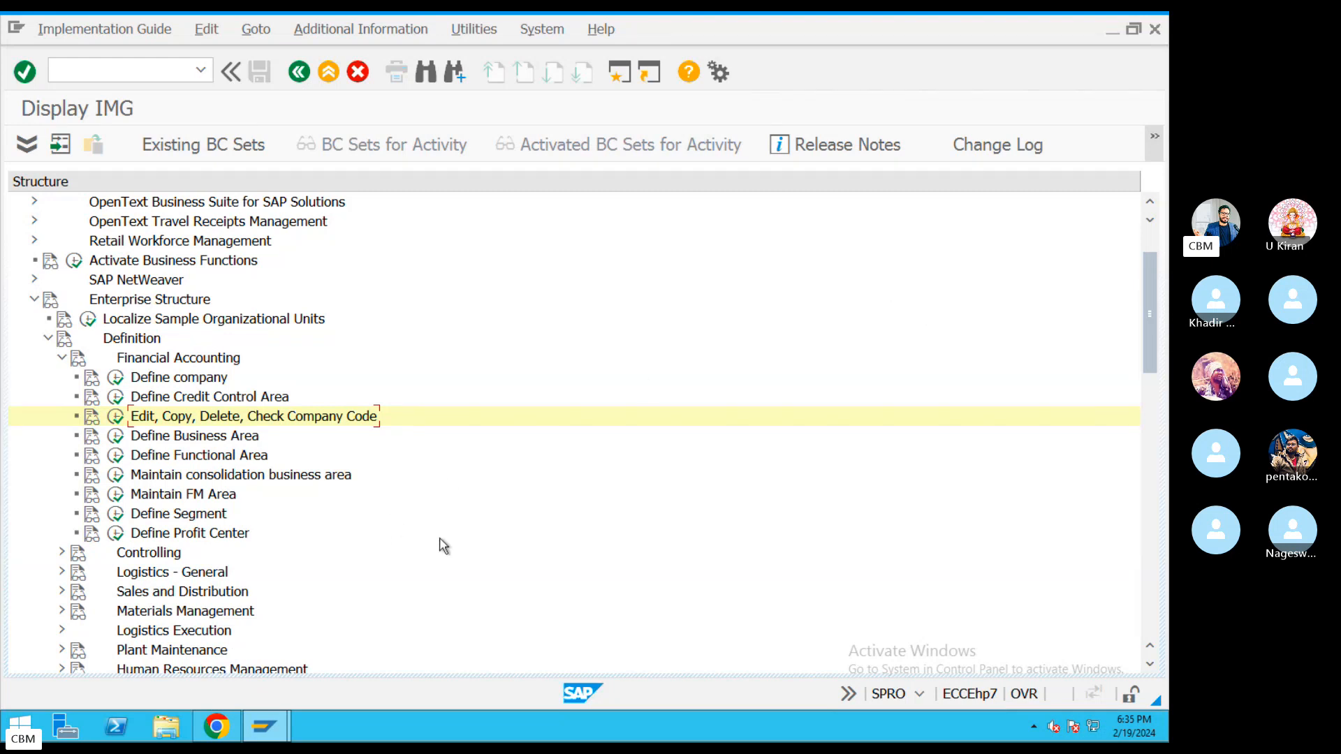
# Expand Enterprise Structure > Assignment > Financial Accounting and run 'Assign company code to company'.
pyautogui.scroll(-2, 440, 542)
pyautogui.scroll(-1, 447, 528)
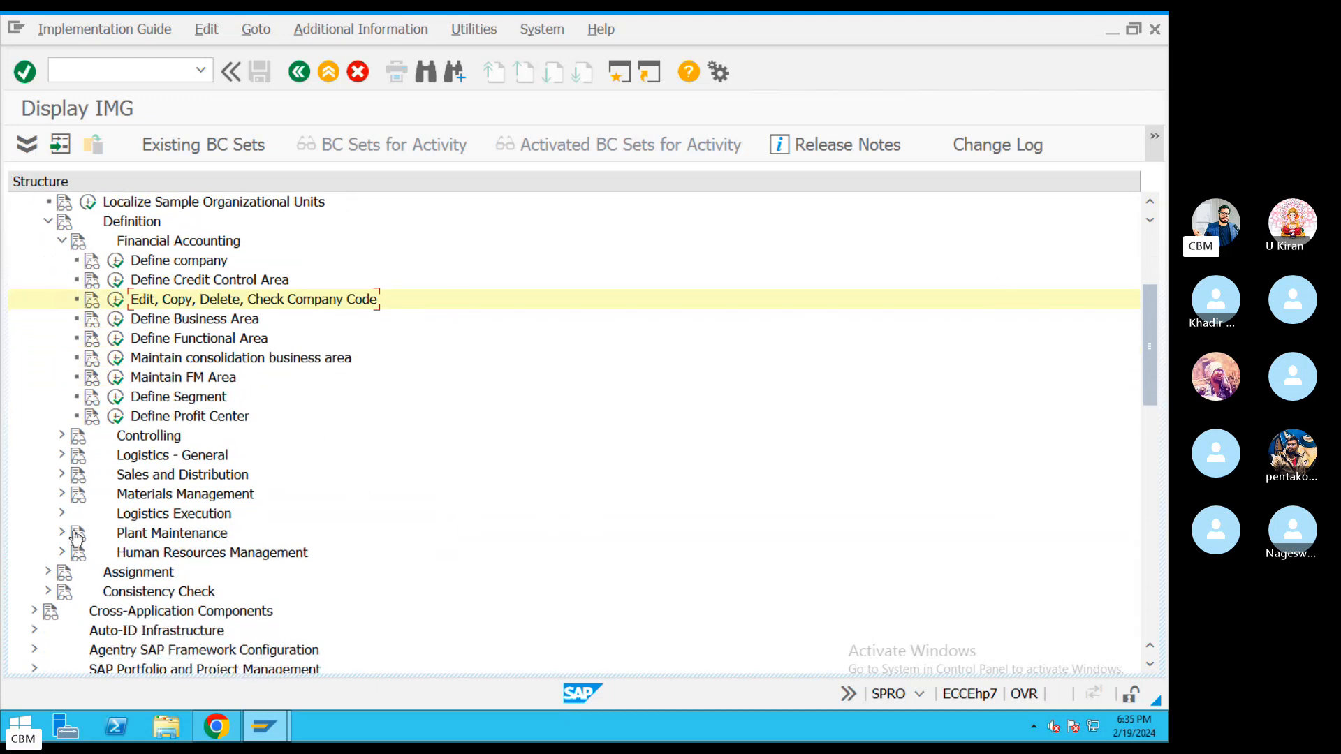
pyautogui.click(49, 571)
pyautogui.click(47, 572)
pyautogui.scroll(-1, 531, 541)
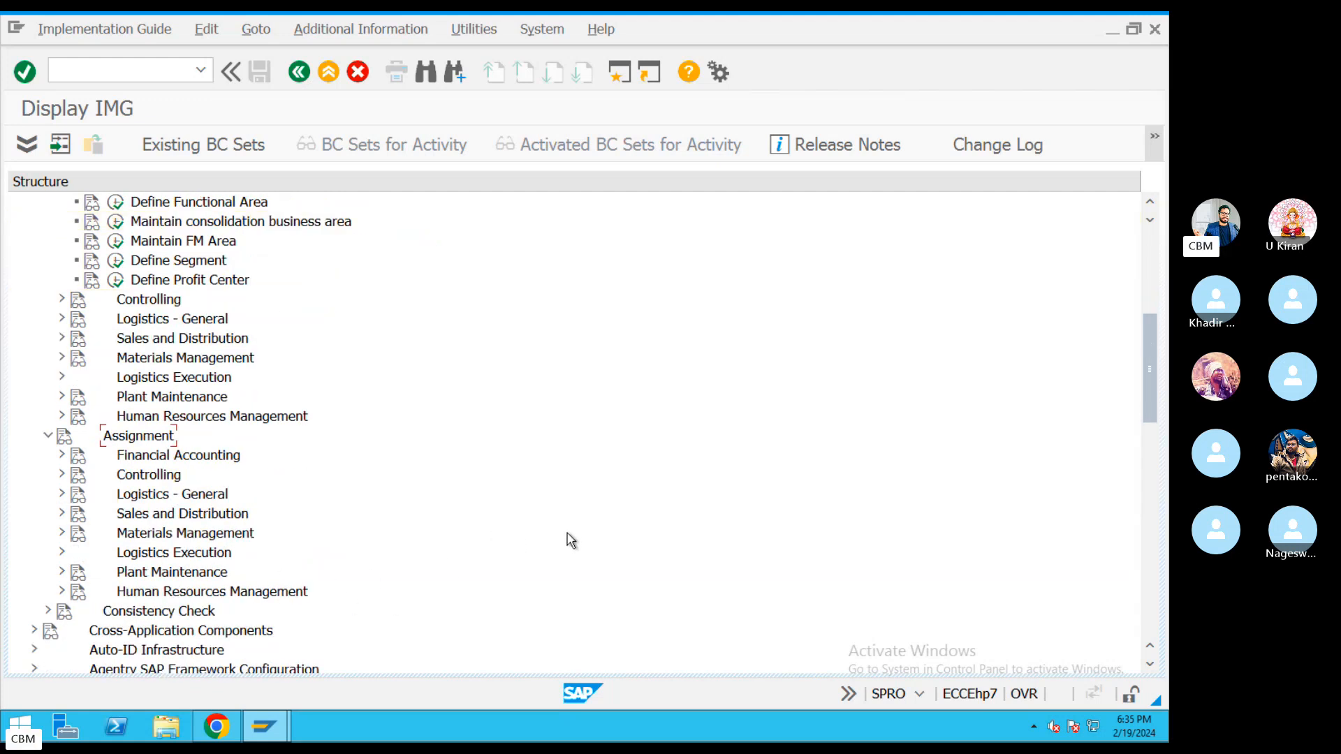
pyautogui.click(61, 456)
pyautogui.click(184, 478)
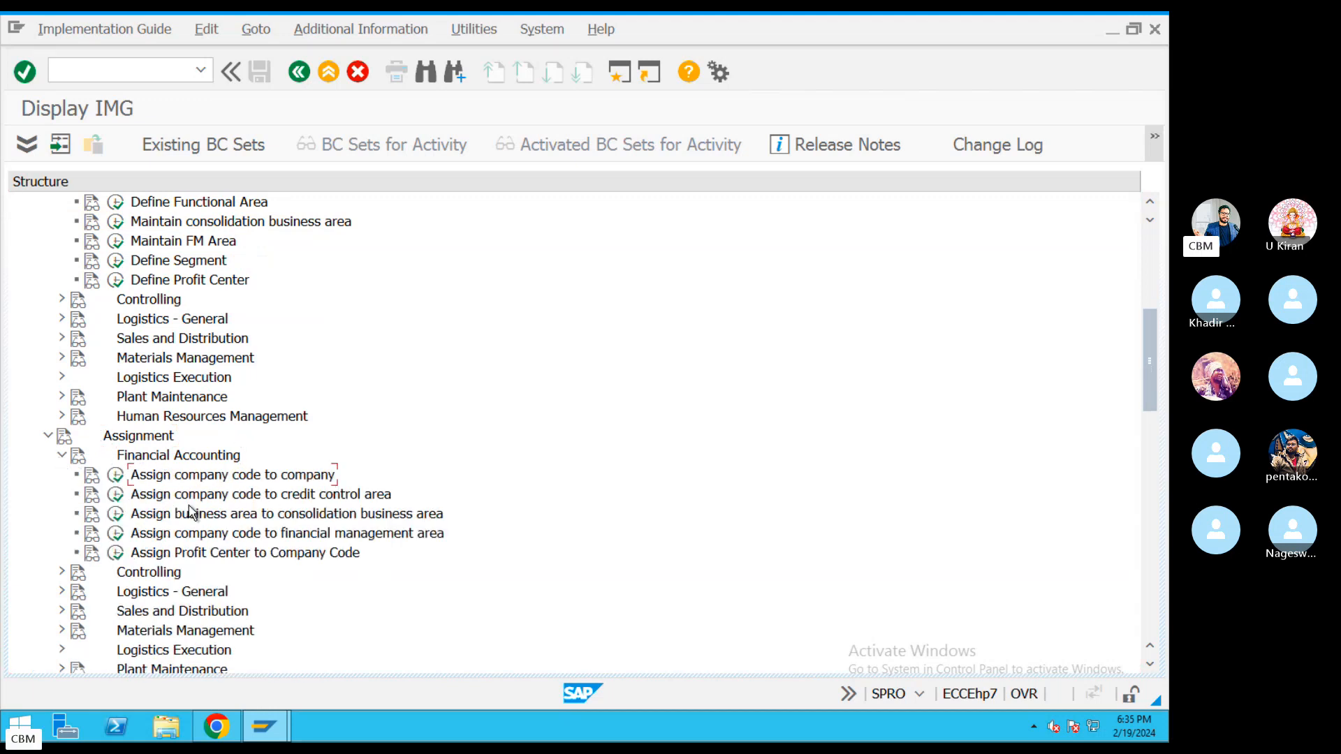
pyautogui.click(116, 476)
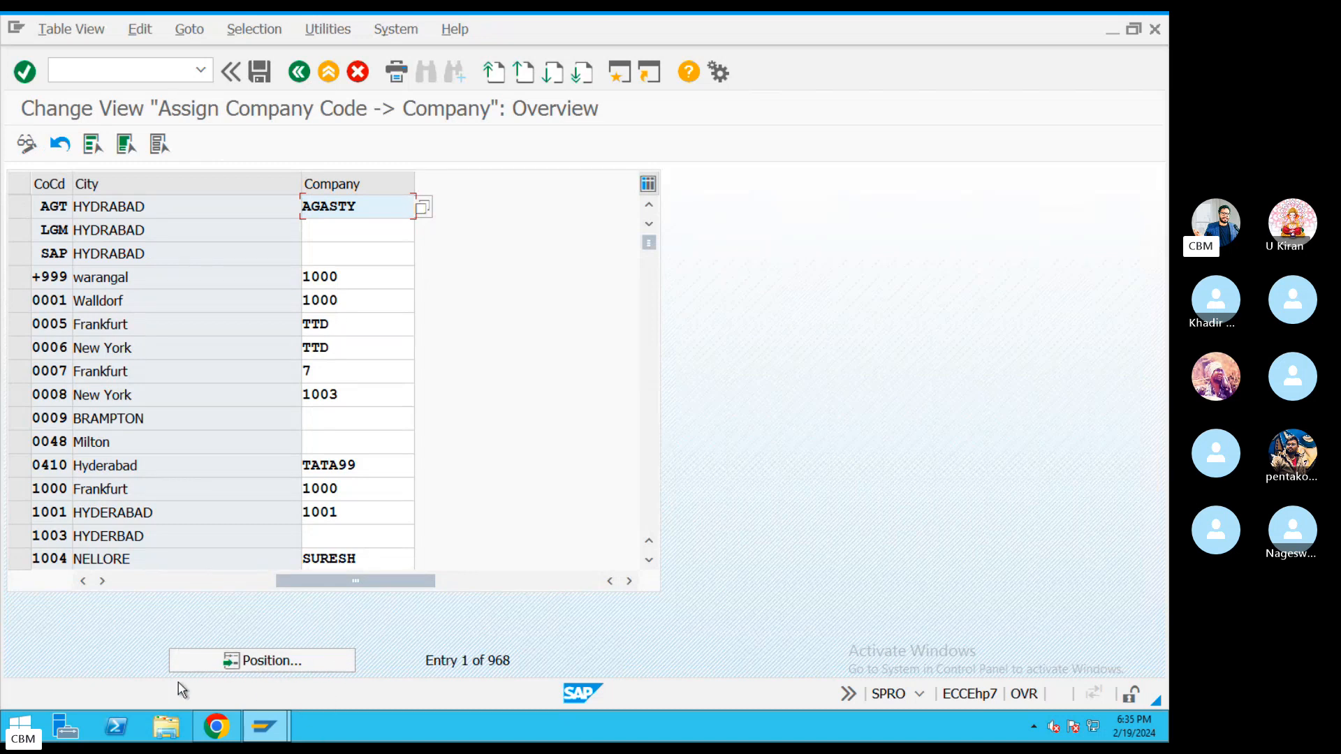
# Position the table on company code KIA and enter company KIAMO in its Company cell.
pyautogui.click(275, 664)
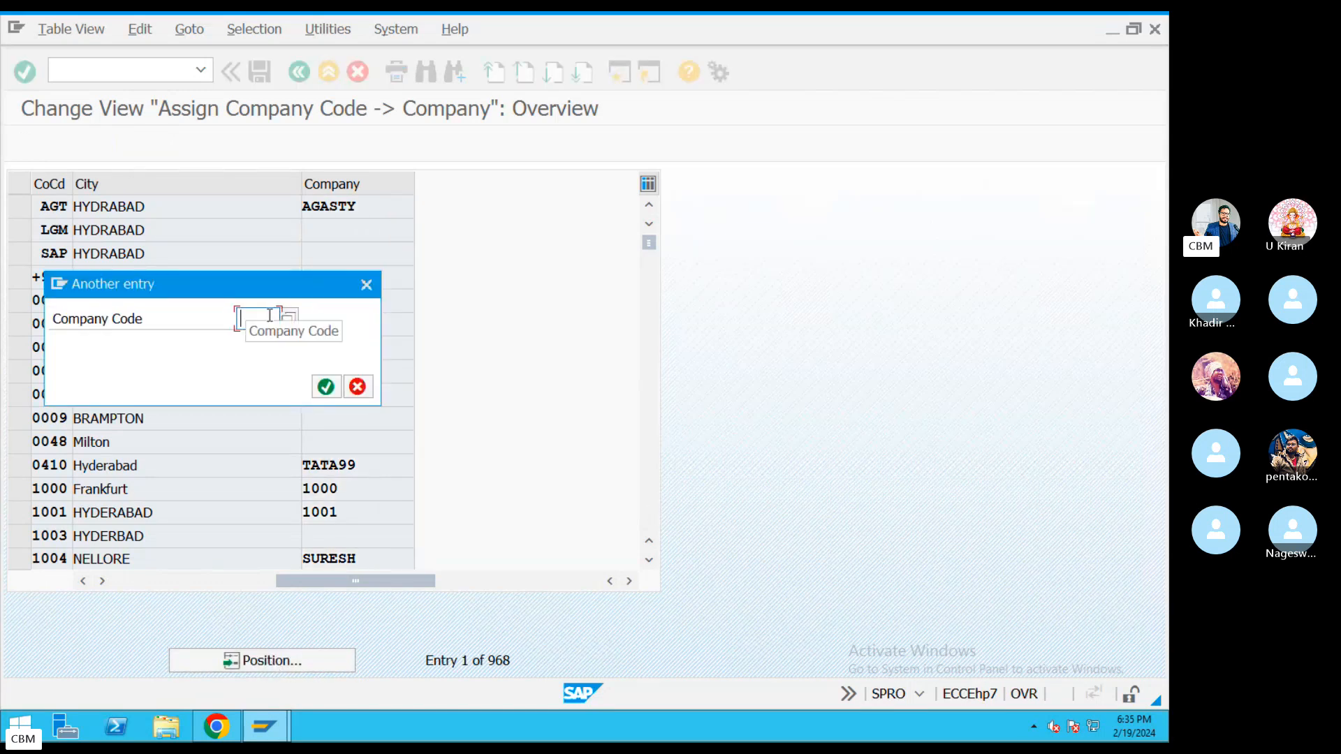
pyautogui.write('KIA')
pyautogui.press('Return')
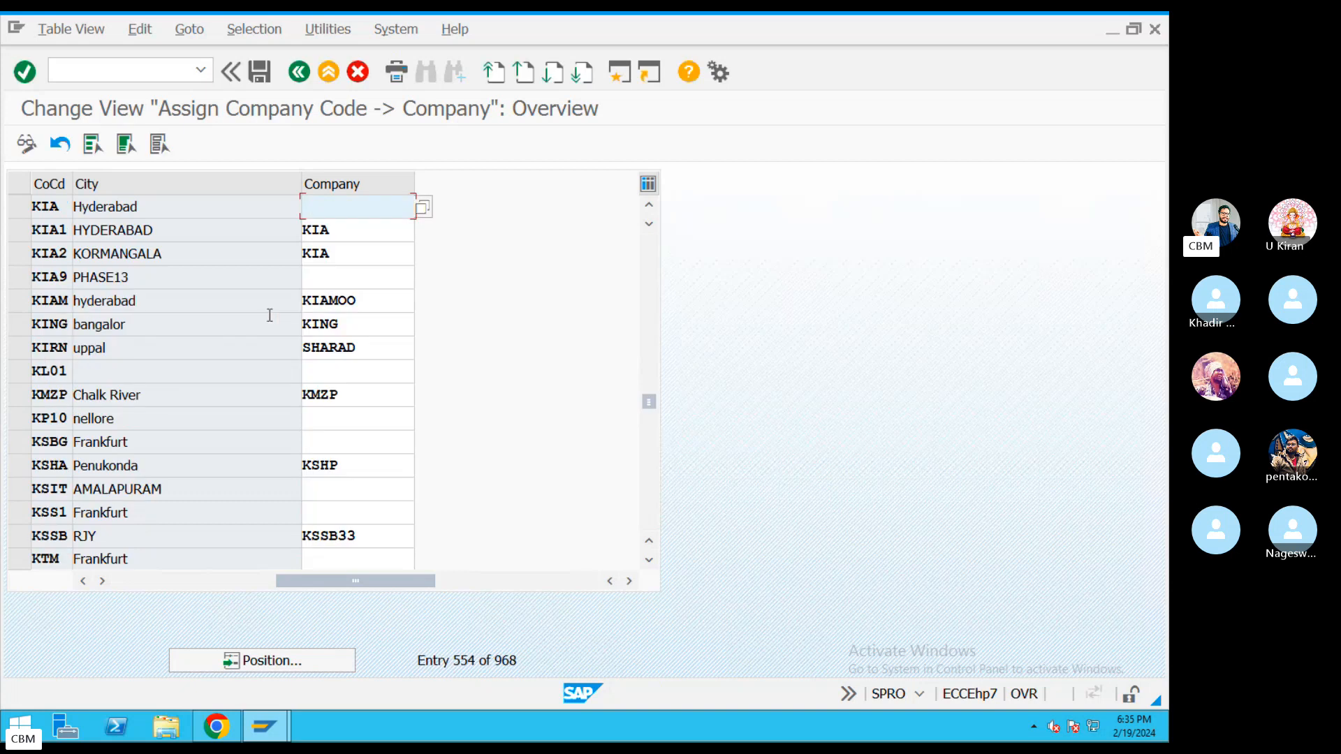
pyautogui.moveTo(170, 207); pyautogui.dragTo(3, 205)
pyautogui.click(351, 205)
pyautogui.write('KIAMO')
# Save the KIA-to-KIAMO assignment to customizing request EH7K906460.
pyautogui.click(260, 71)
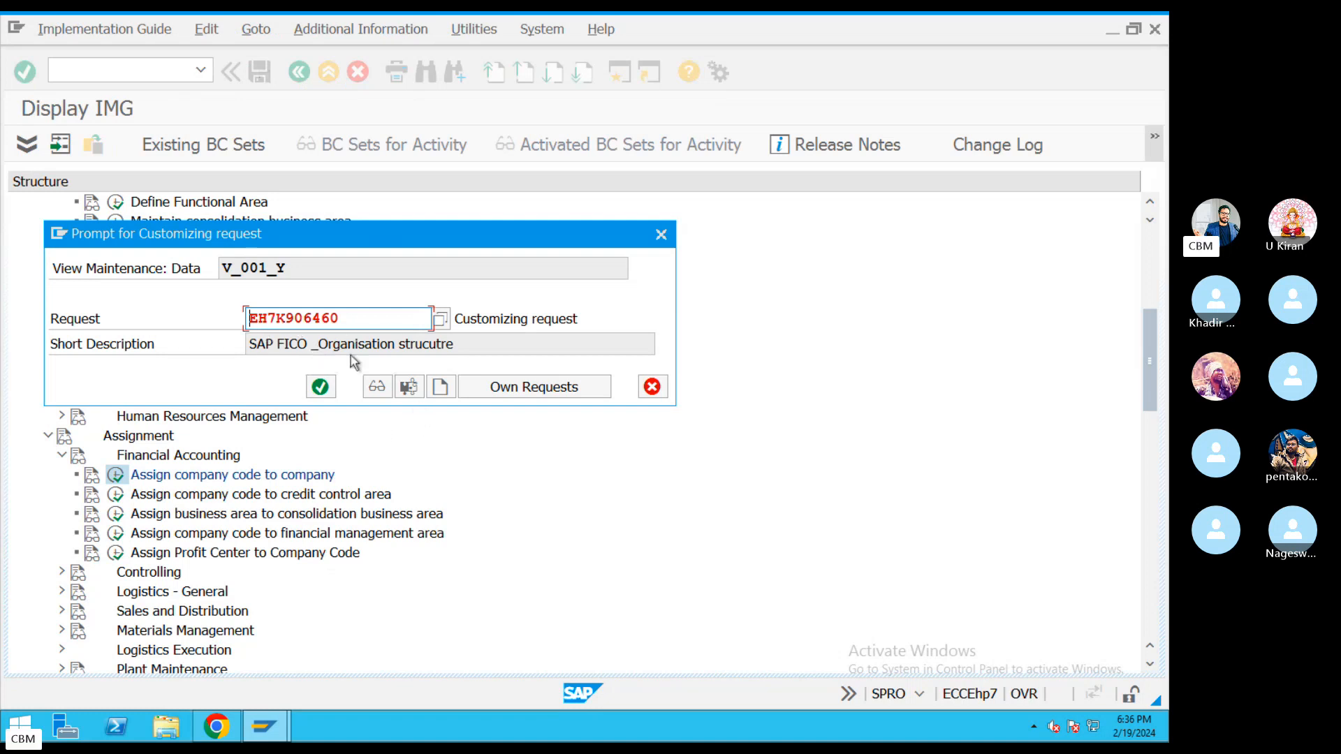
pyautogui.moveTo(485, 344); pyautogui.dragTo(168, 335)
pyautogui.moveTo(361, 317); pyautogui.dragTo(183, 316)
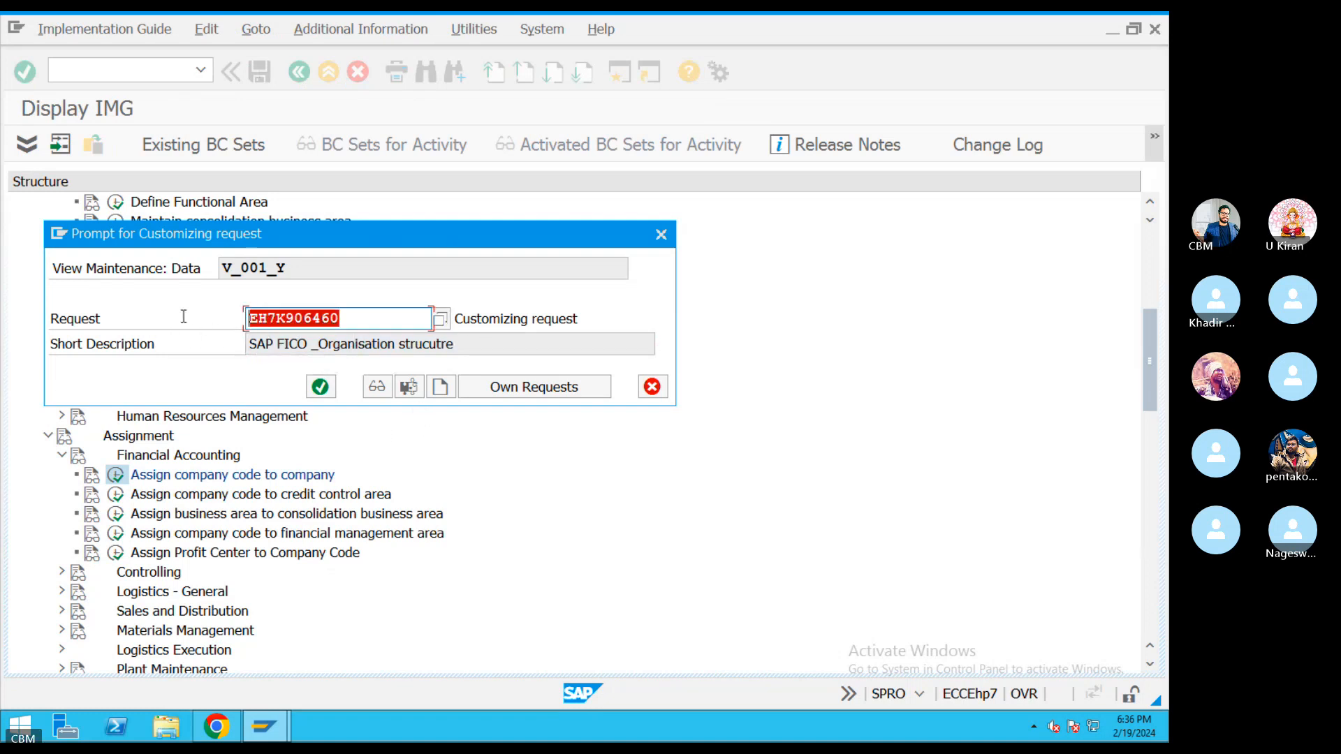
pyautogui.moveTo(491, 347); pyautogui.dragTo(205, 339)
pyautogui.moveTo(487, 344); pyautogui.dragTo(377, 318)
pyautogui.click(378, 318)
pyautogui.click(453, 318)
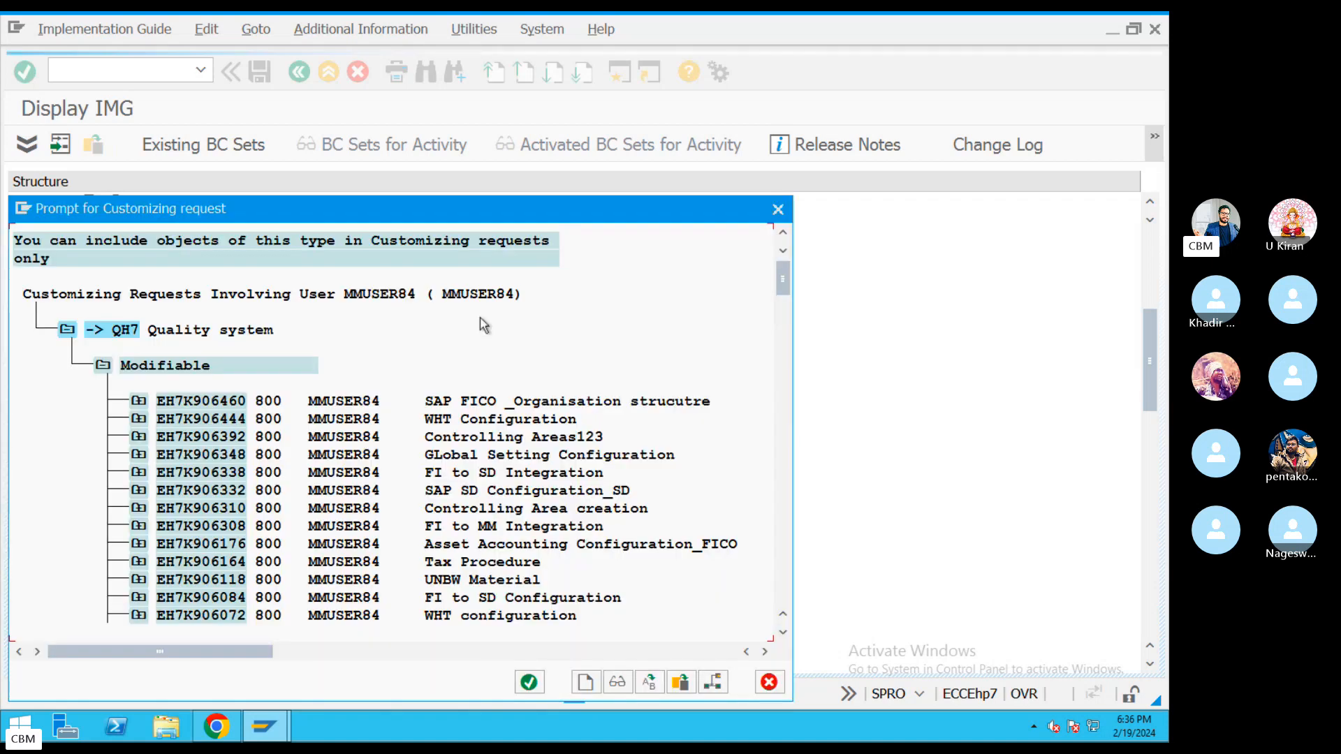
pyautogui.doubleClick(338, 401)
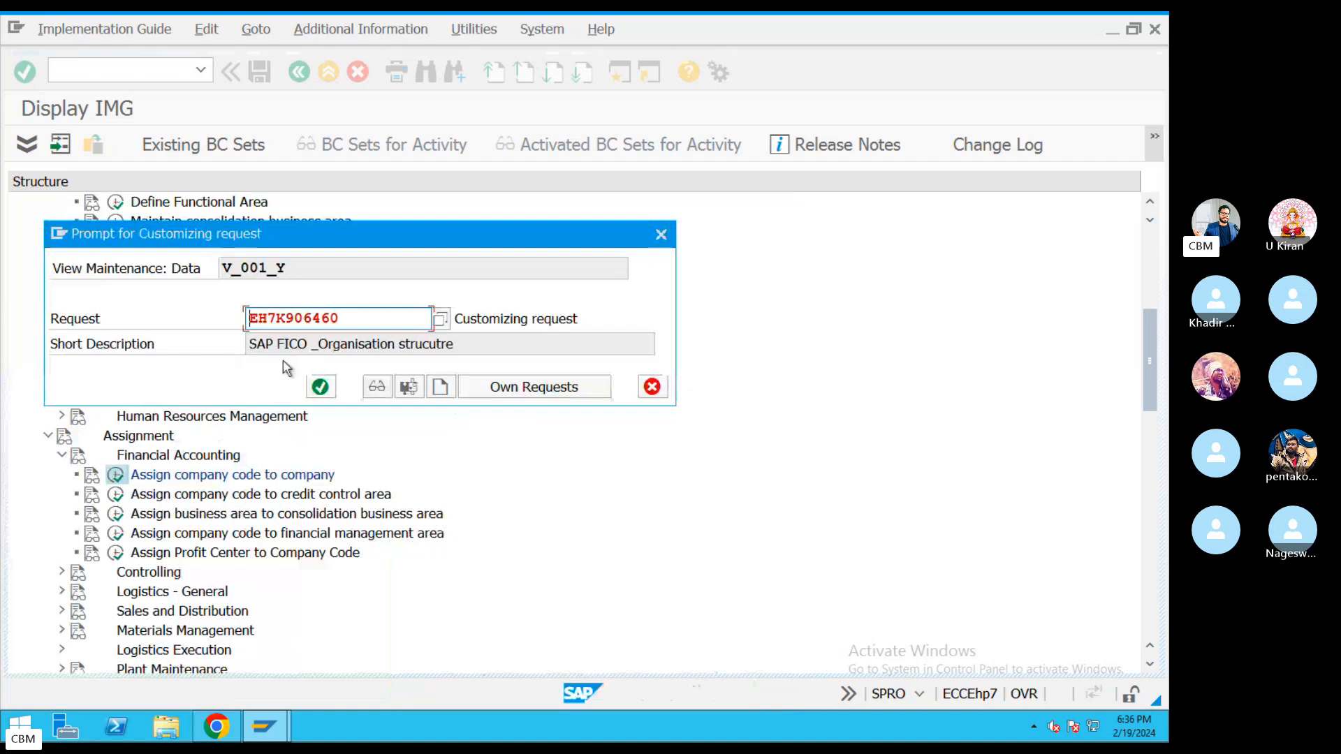
pyautogui.click(320, 386)
pyautogui.moveTo(68, 207); pyautogui.dragTo(44, 214)
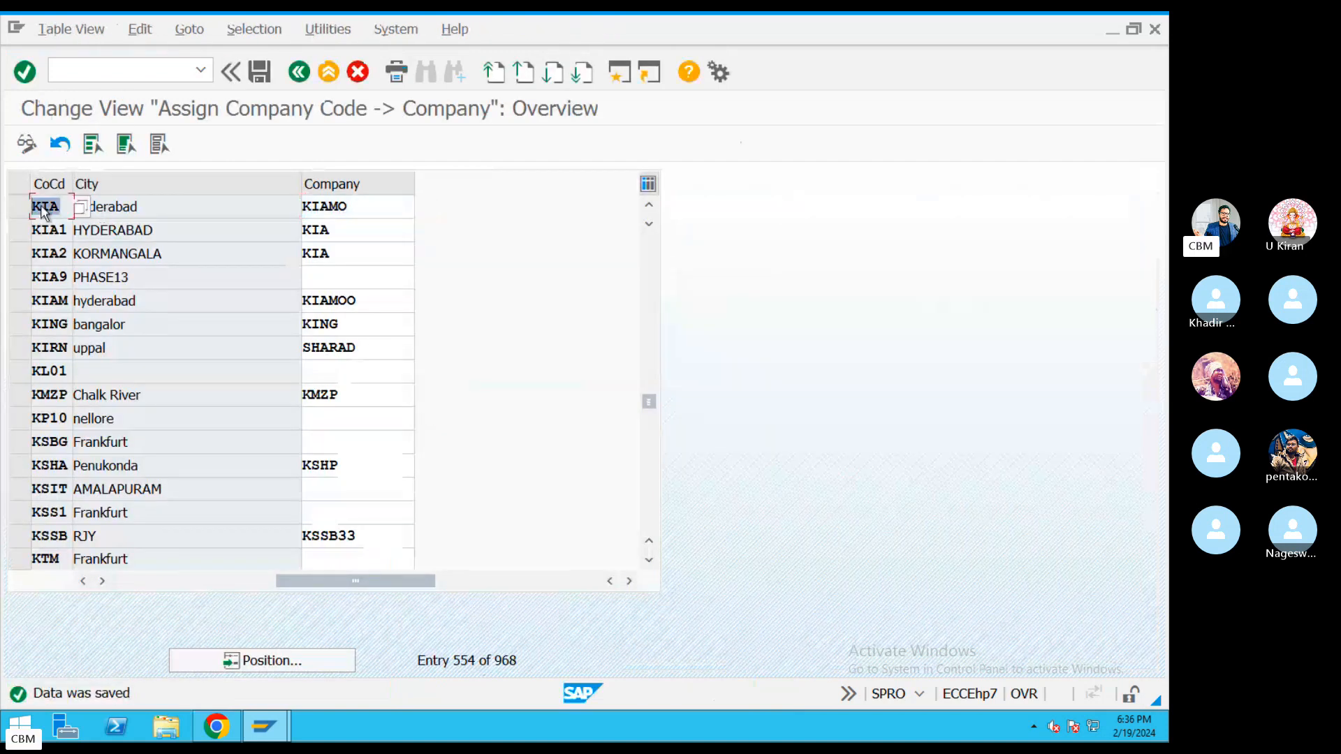
pyautogui.moveTo(356, 210); pyautogui.dragTo(260, 212)
pyautogui.moveTo(120, 215); pyautogui.dragTo(3, 204)
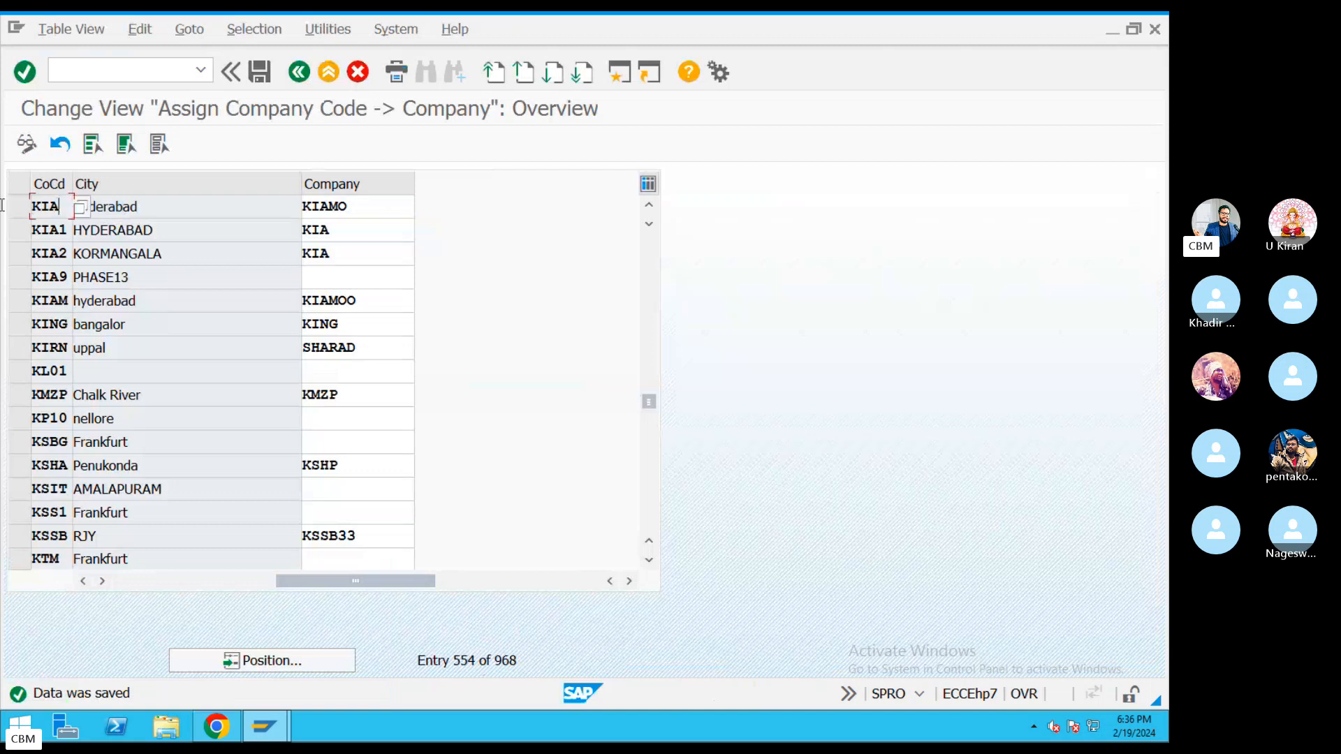
# Return to the SAP remote session and go back to the Display IMG tree.
pyautogui.hotkey('ctrl', 'Left')
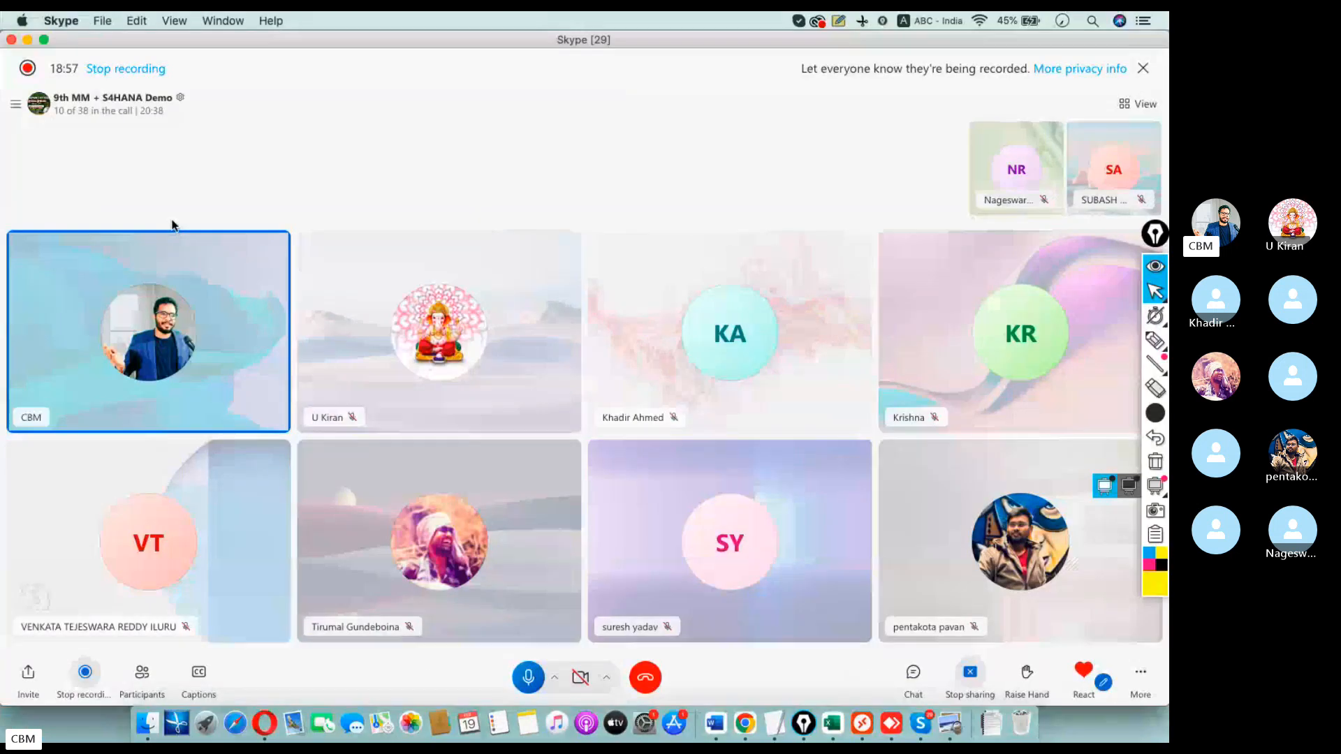
pyautogui.press('super+Tab')
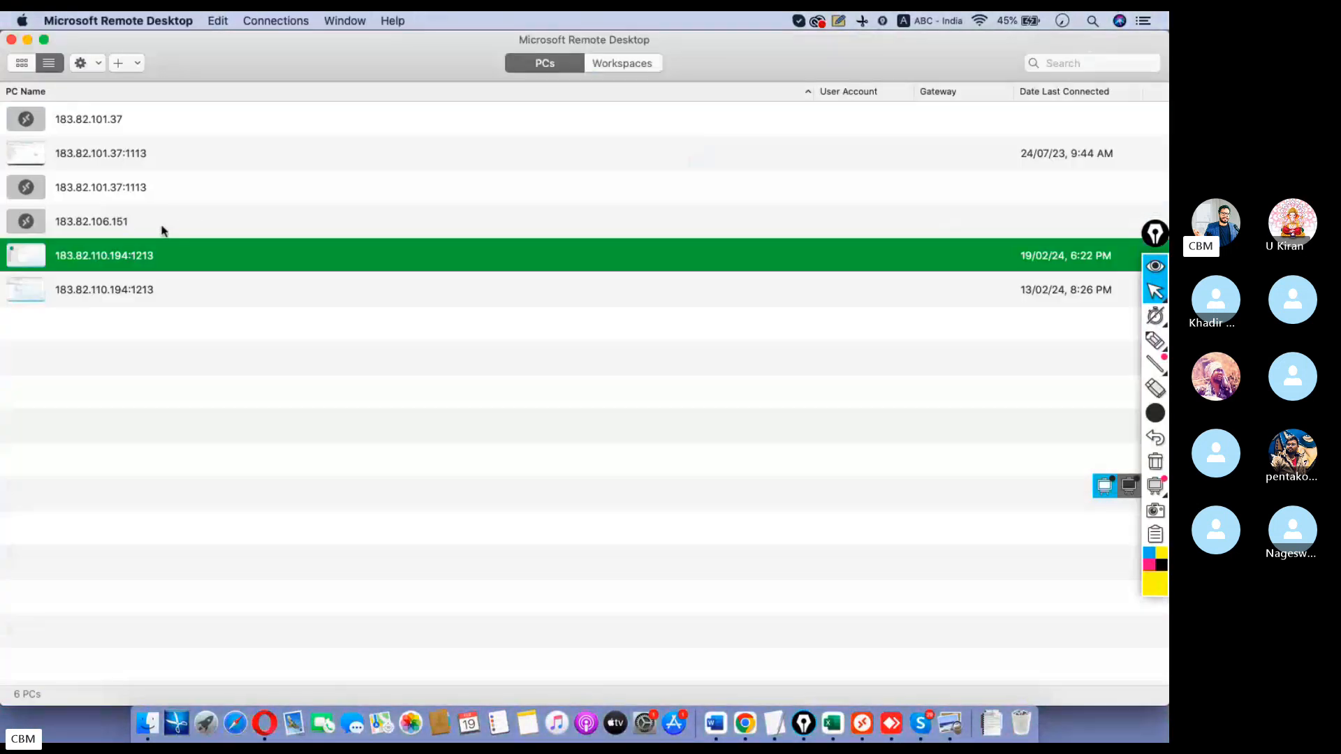
pyautogui.doubleClick(125, 264)
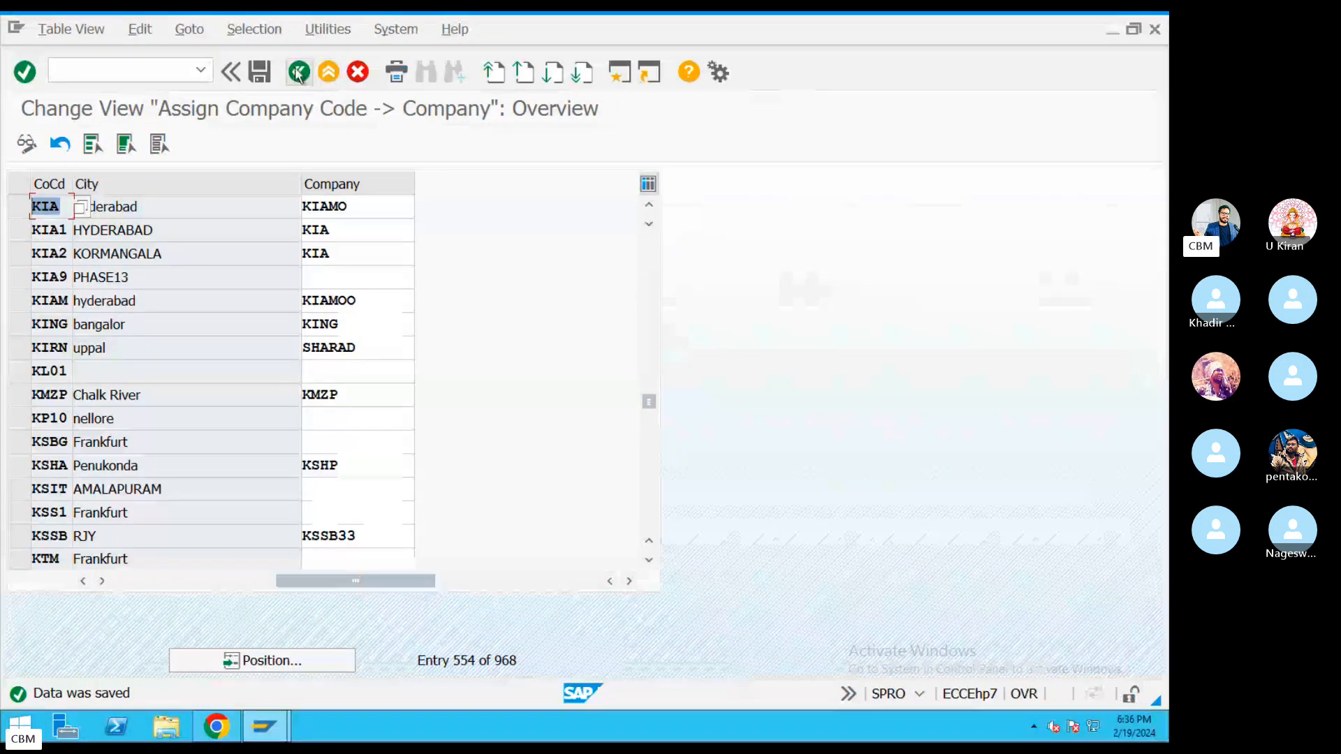
pyautogui.click(298, 74)
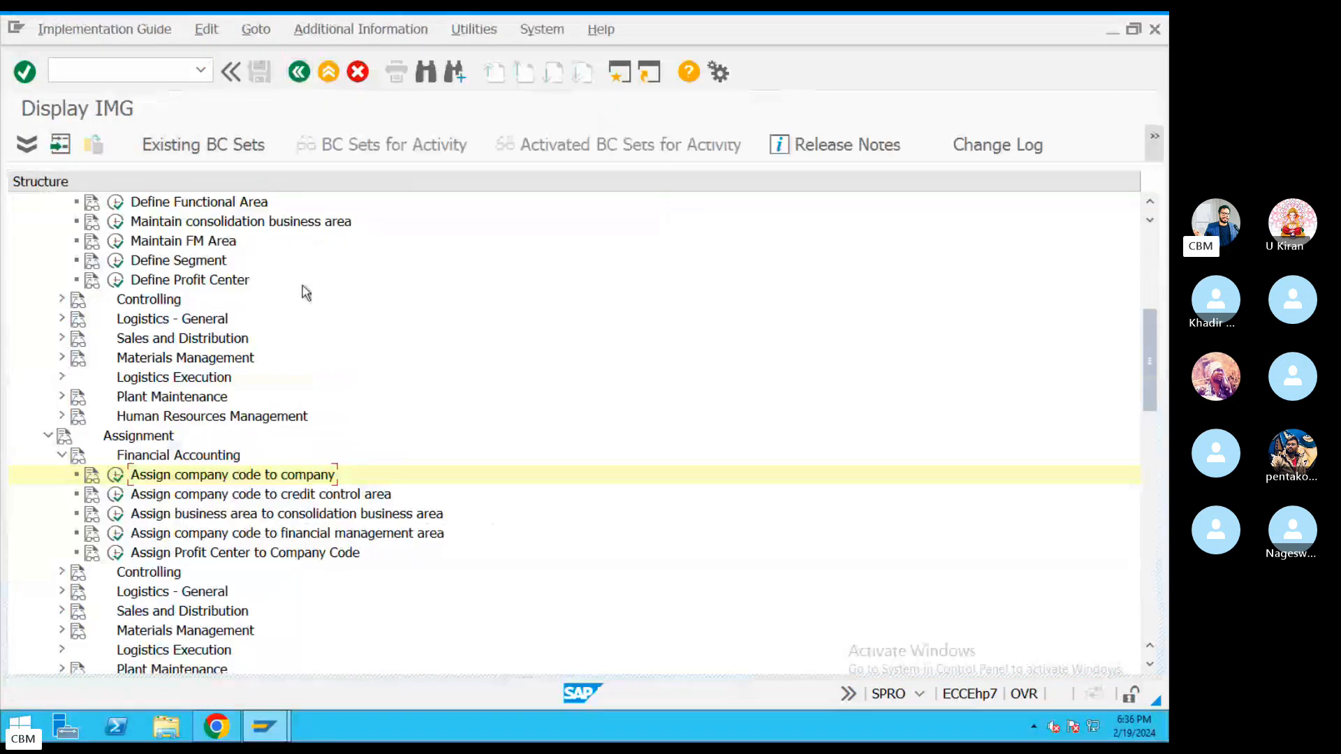
pyautogui.scroll(2, 302, 298)
pyautogui.scroll(1, 300, 294)
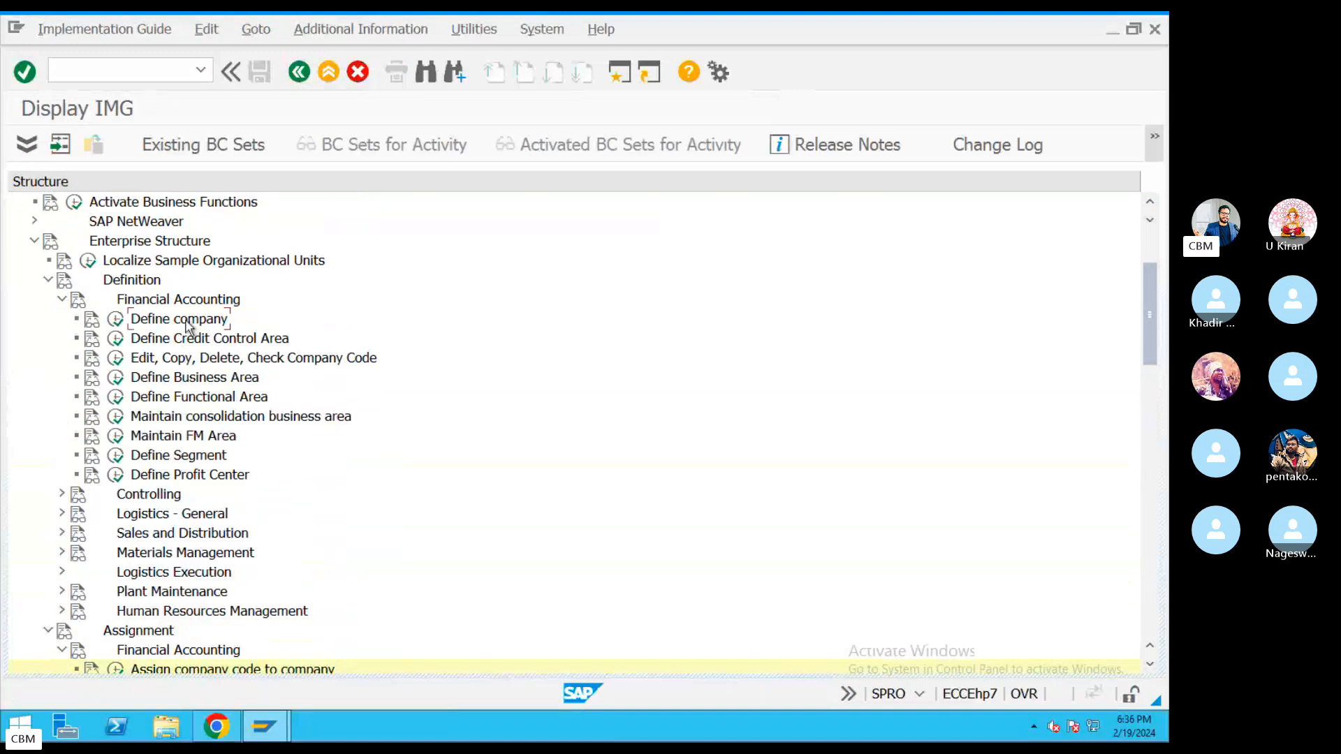
# Run Define Business Area under Financial Accounting definitions and start new entries.
pyautogui.click(299, 359)
pyautogui.click(213, 381)
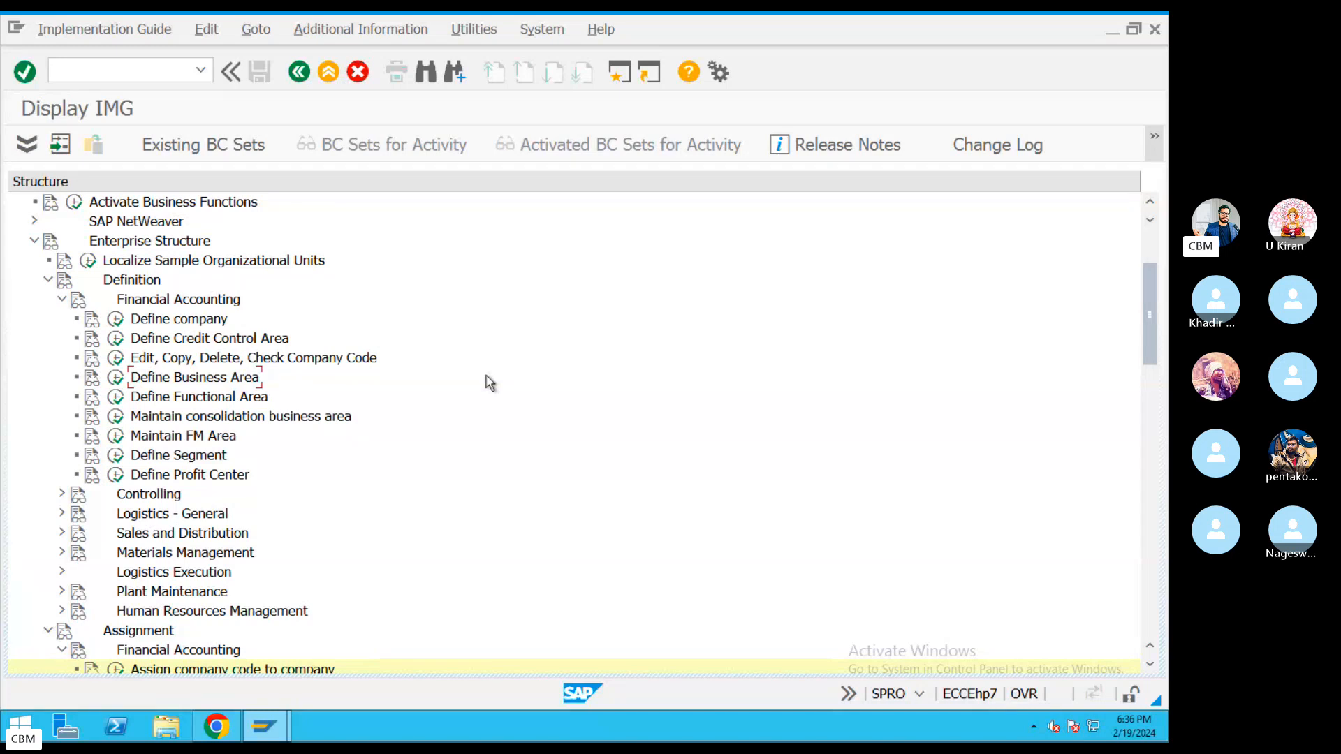
pyautogui.click(116, 378)
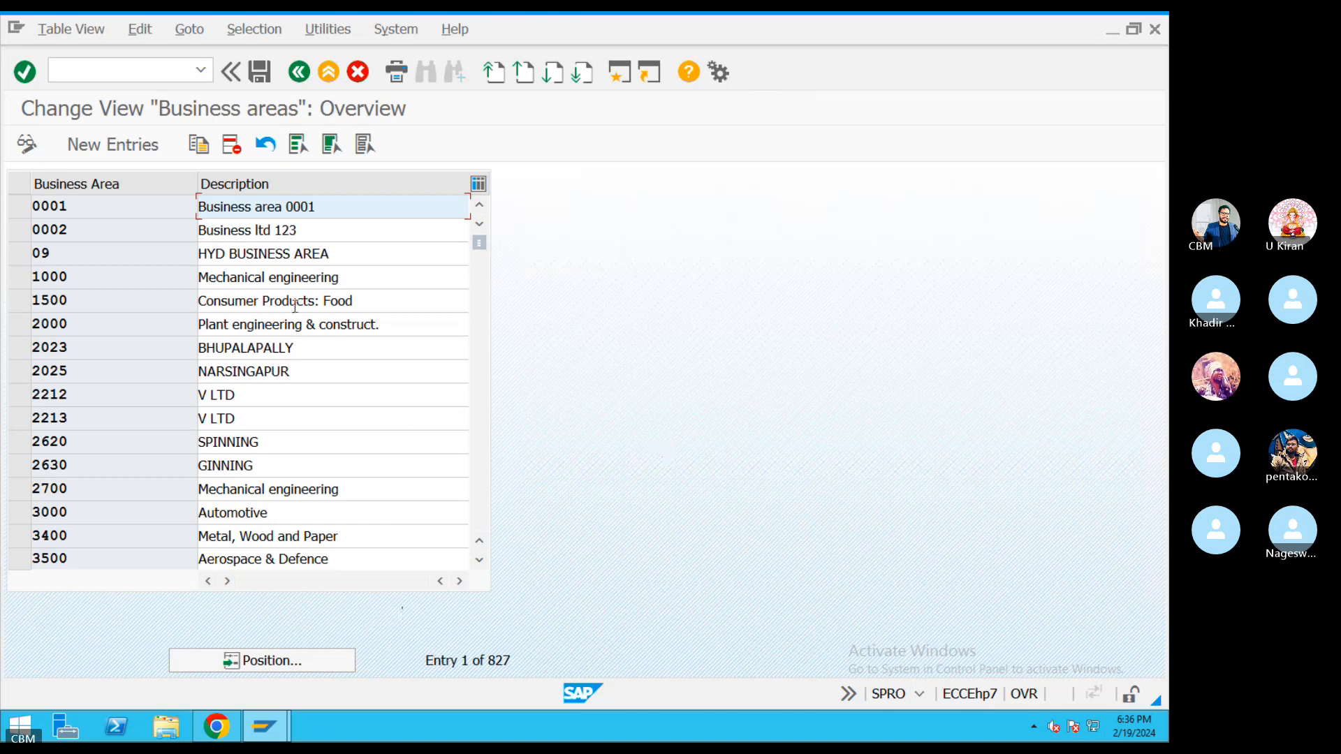
pyautogui.click(115, 145)
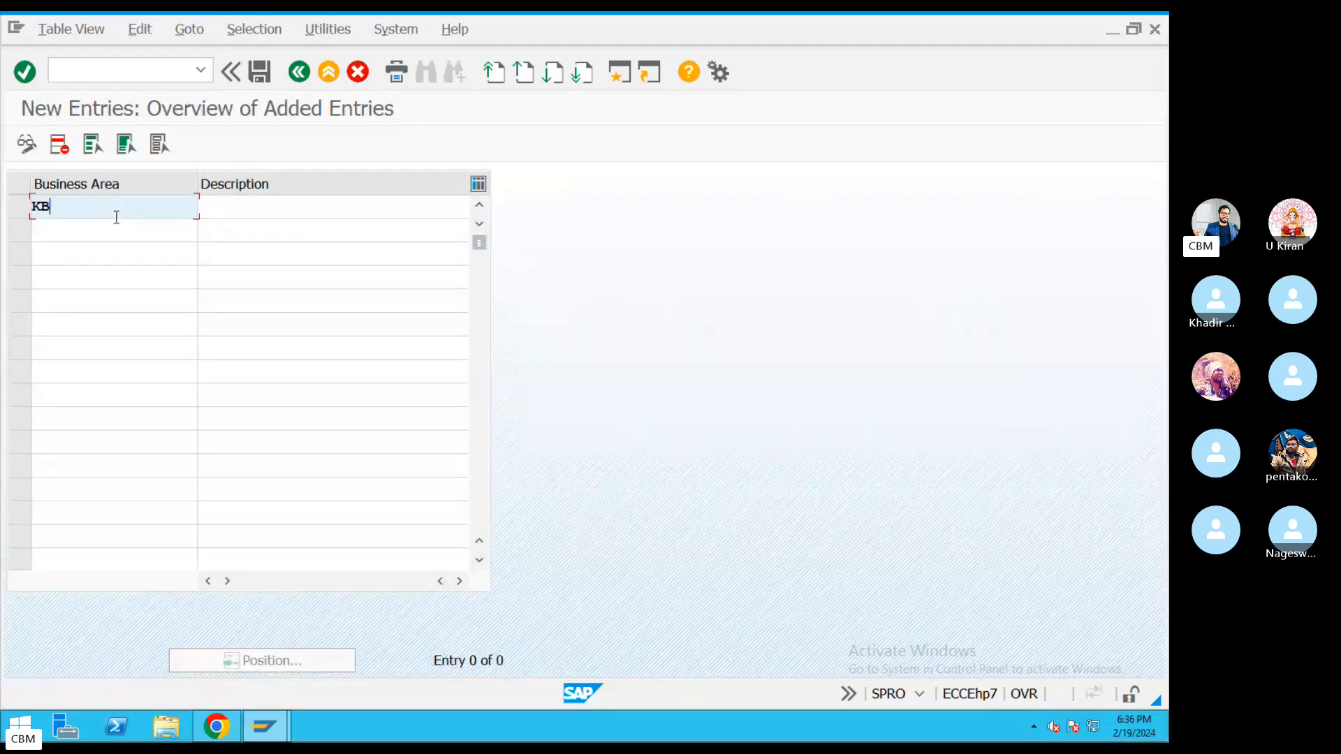
# Enter business area keys KB1 and KB2 in the new rows.
pyautogui.write('KB1')
pyautogui.click(89, 234)
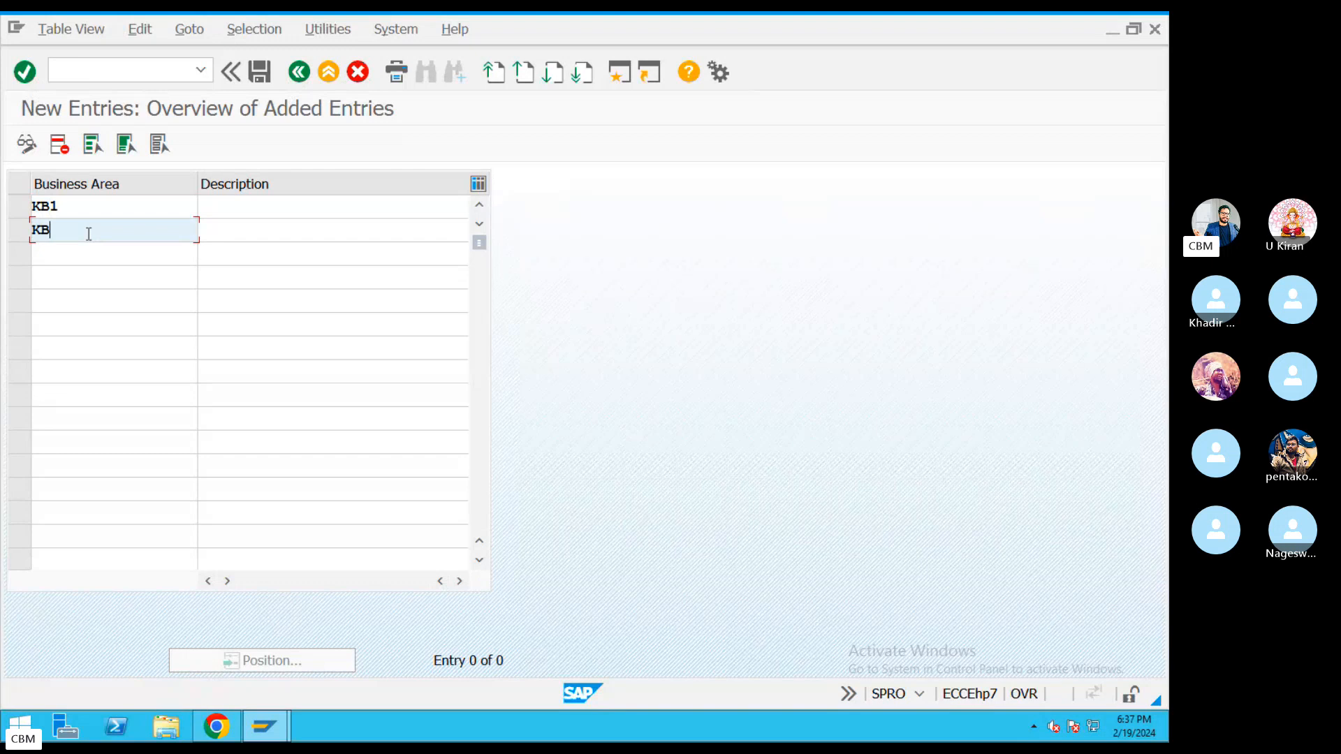
pyautogui.click(79, 255)
pyautogui.write('KB2')
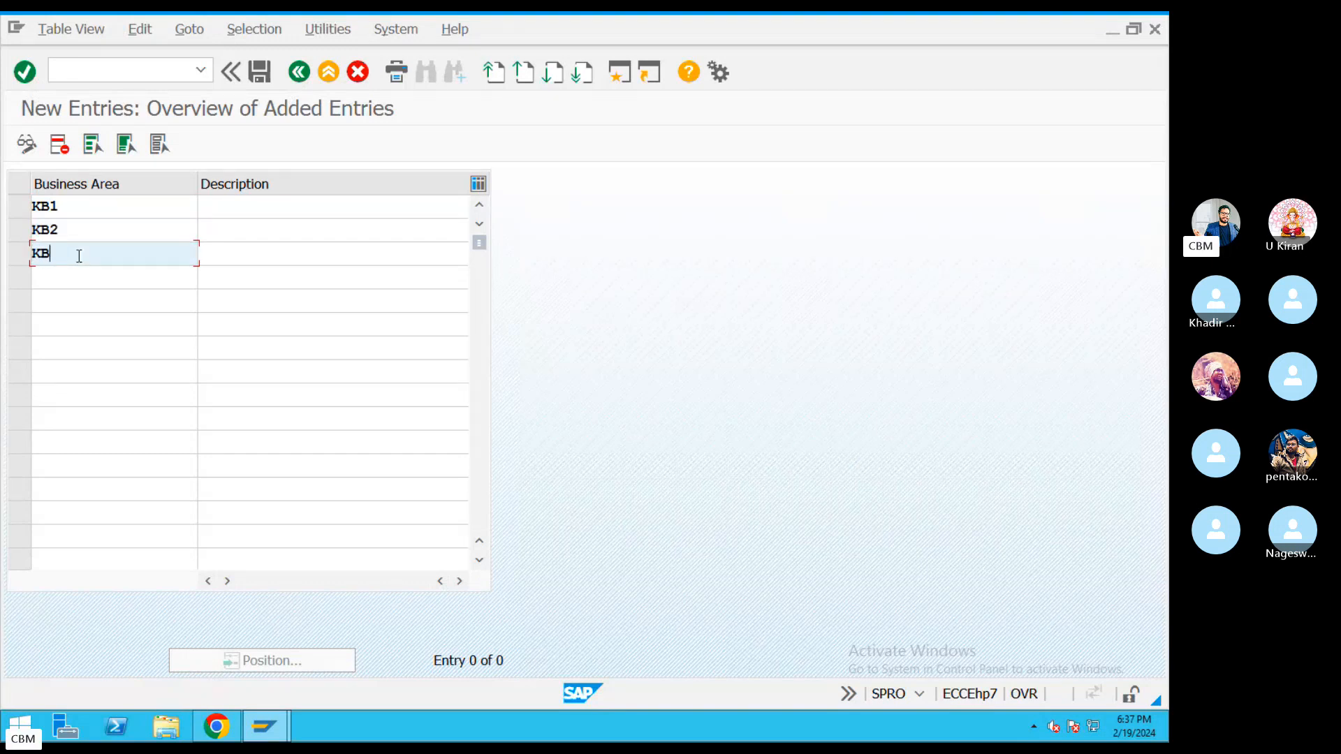
# Describe the three business areas as Hyderabad, Bangalore and Mumbai.
pyautogui.click(243, 206)
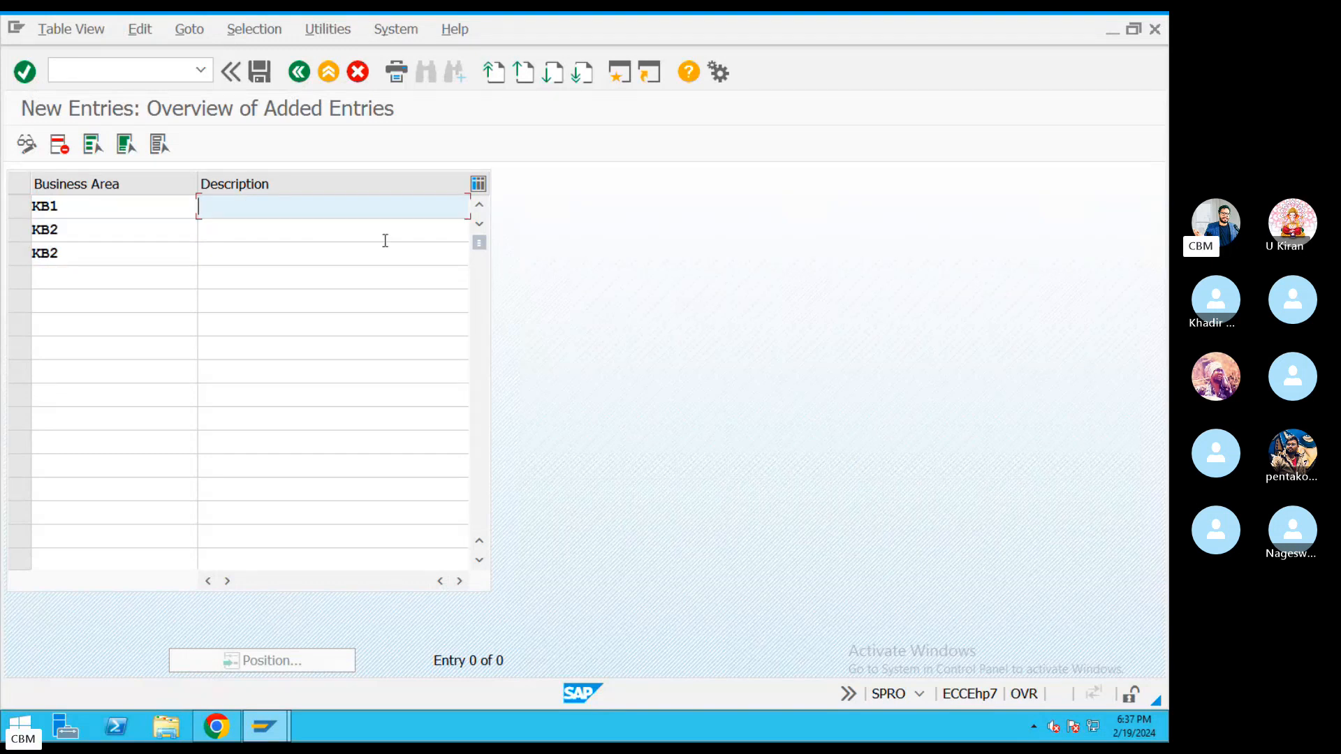
pyautogui.write('Hyder')
pyautogui.click(270, 232)
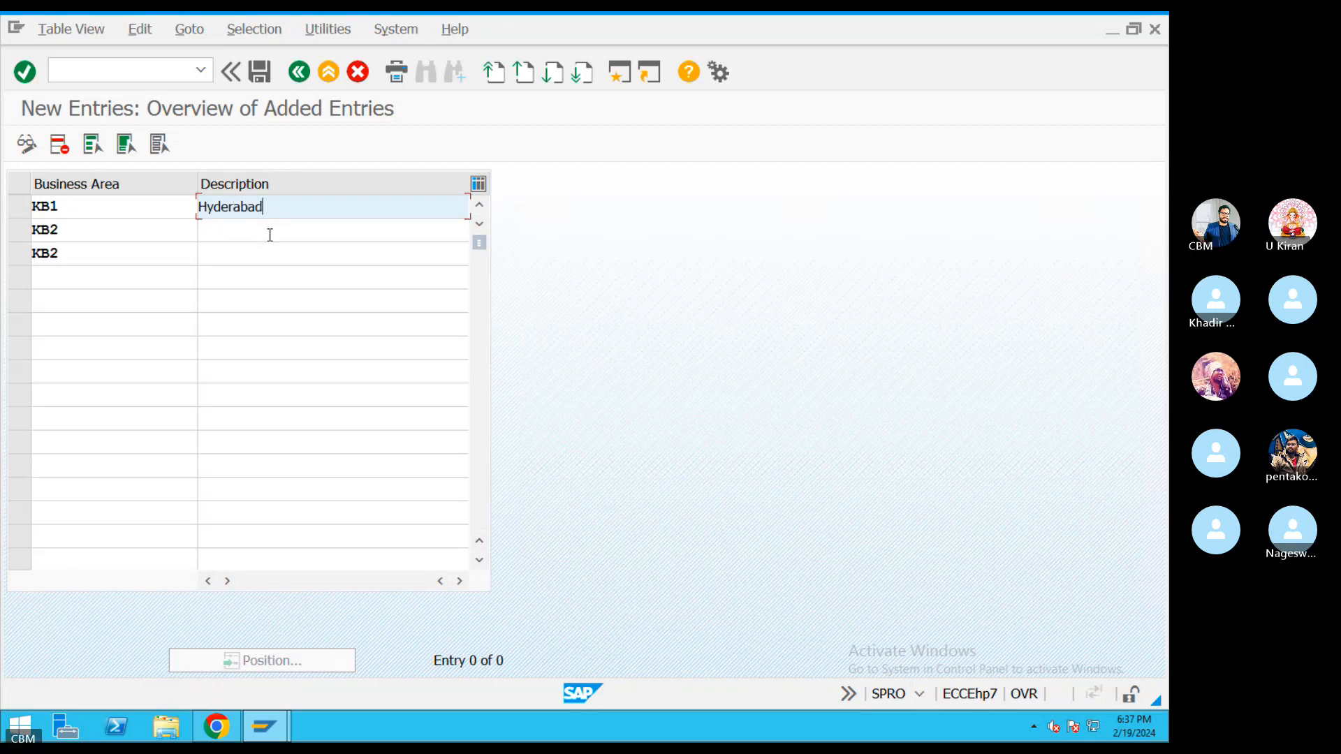
pyautogui.click(269, 235)
pyautogui.write('Bangalore')
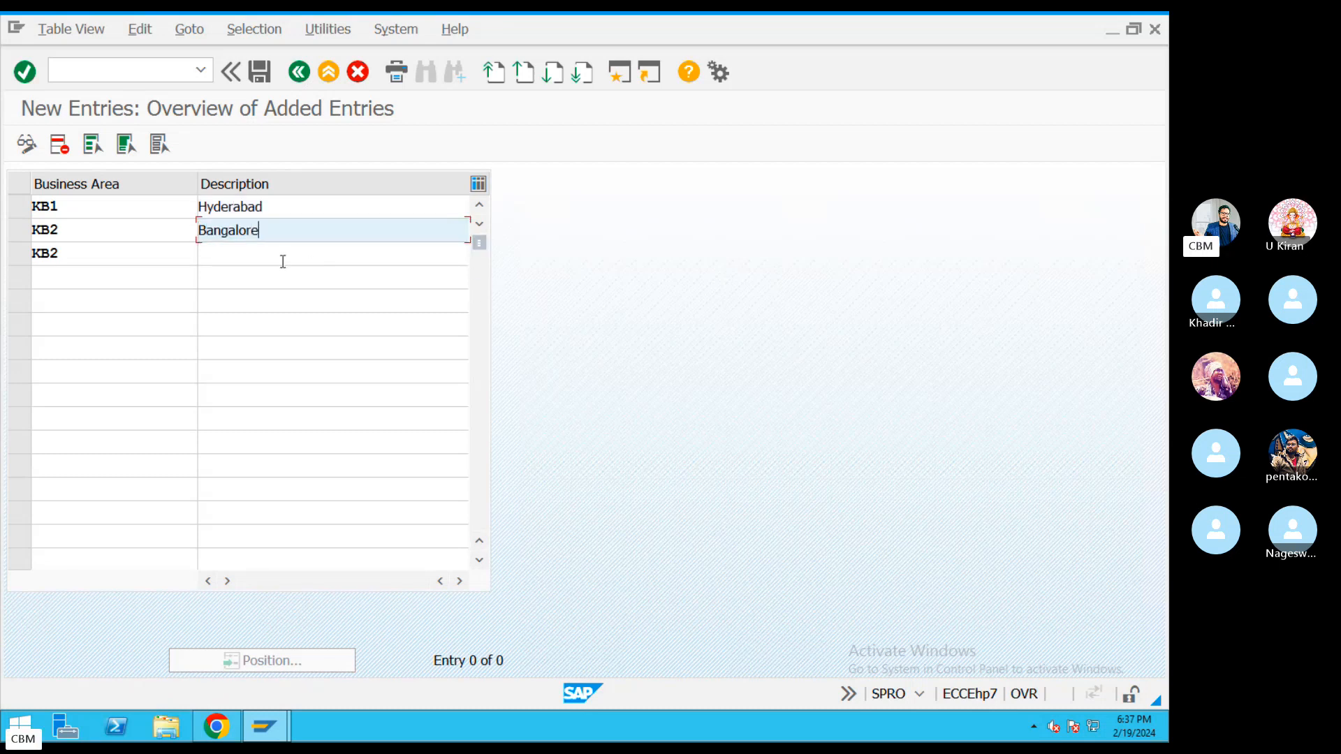
pyautogui.click(263, 250)
pyautogui.write('M')
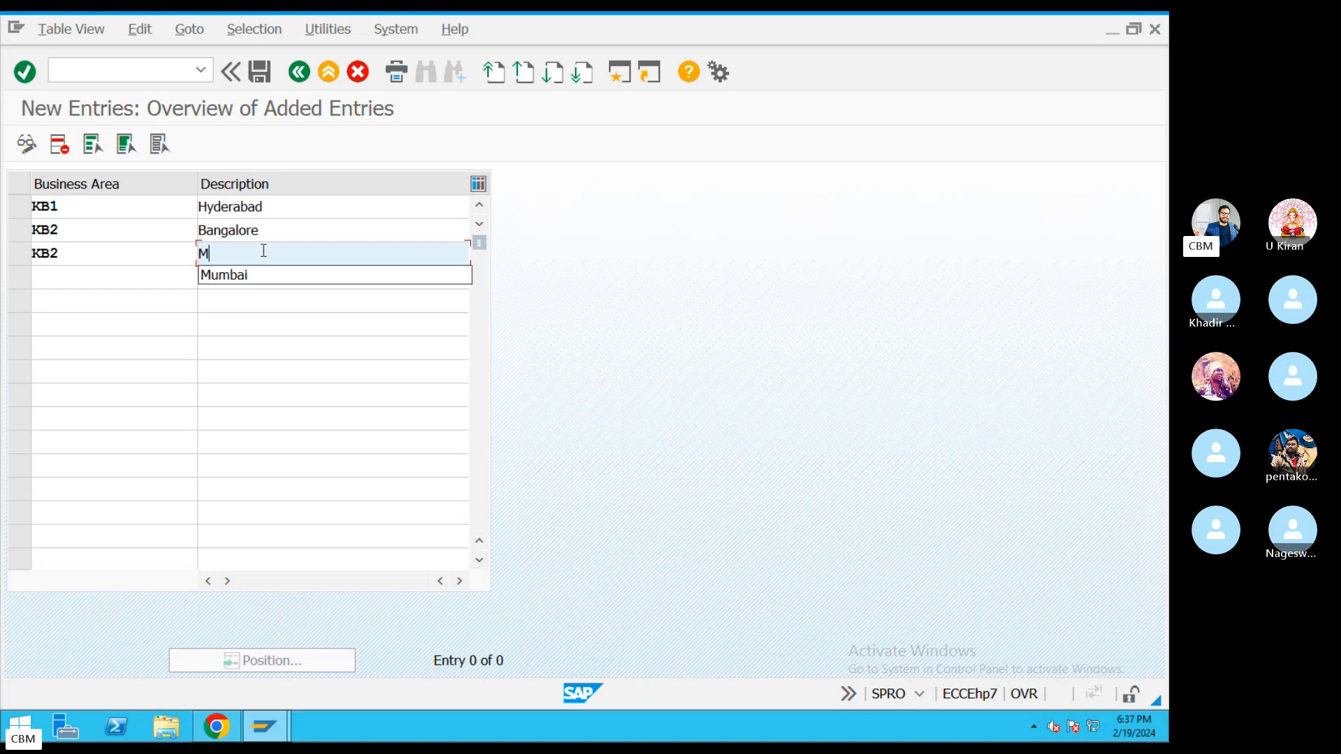
pyautogui.write('ubmai')
pyautogui.press('BackSpace')
pyautogui.press('BackSpace')
pyautogui.press('BackSpace')
pyautogui.press('BackSpace')
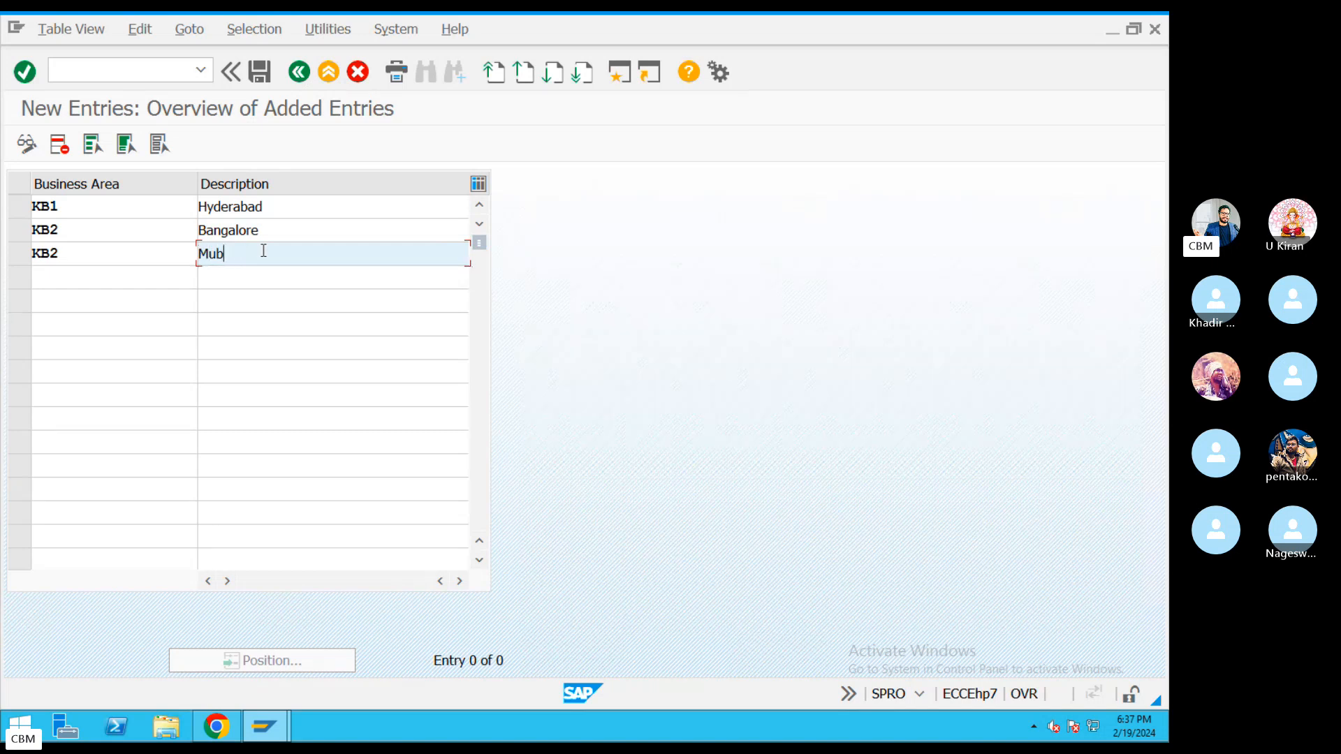
pyautogui.click(250, 273)
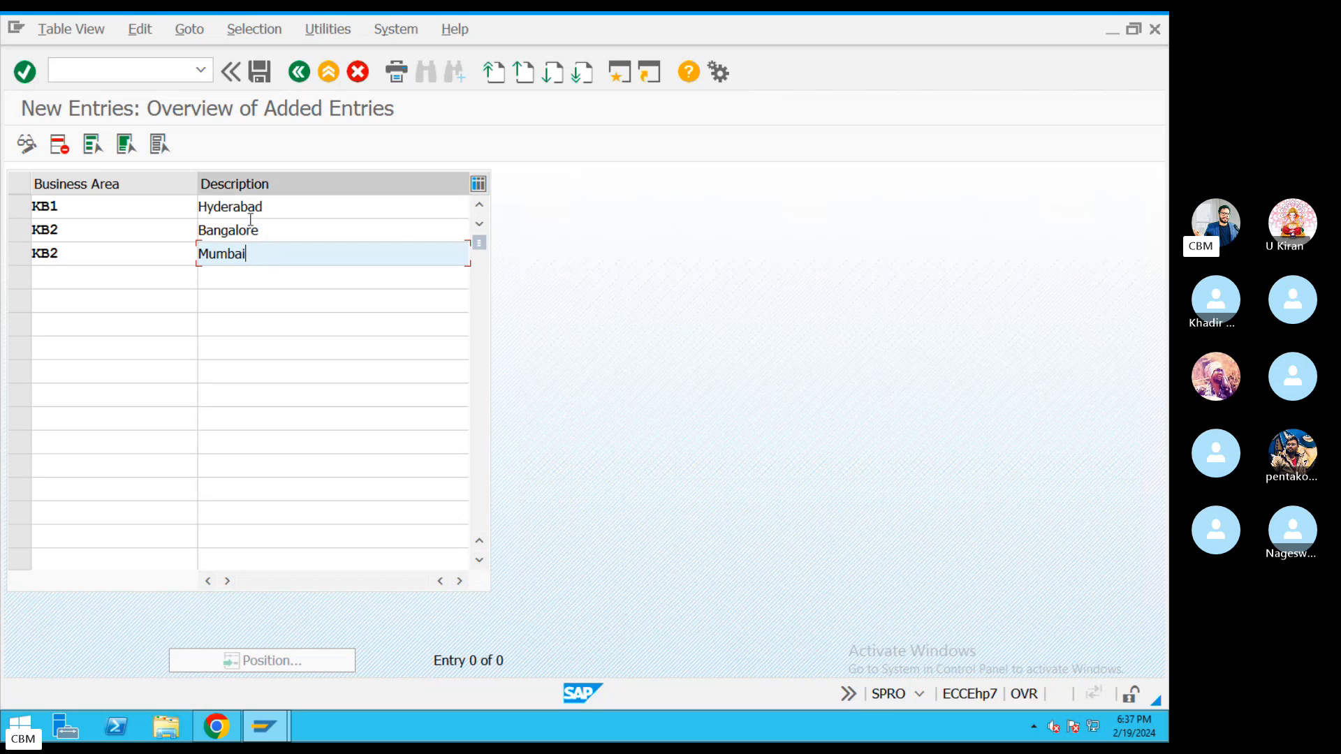
# Change the duplicate business area keys to KBA1, KBA2 and KBA3.
pyautogui.click(260, 73)
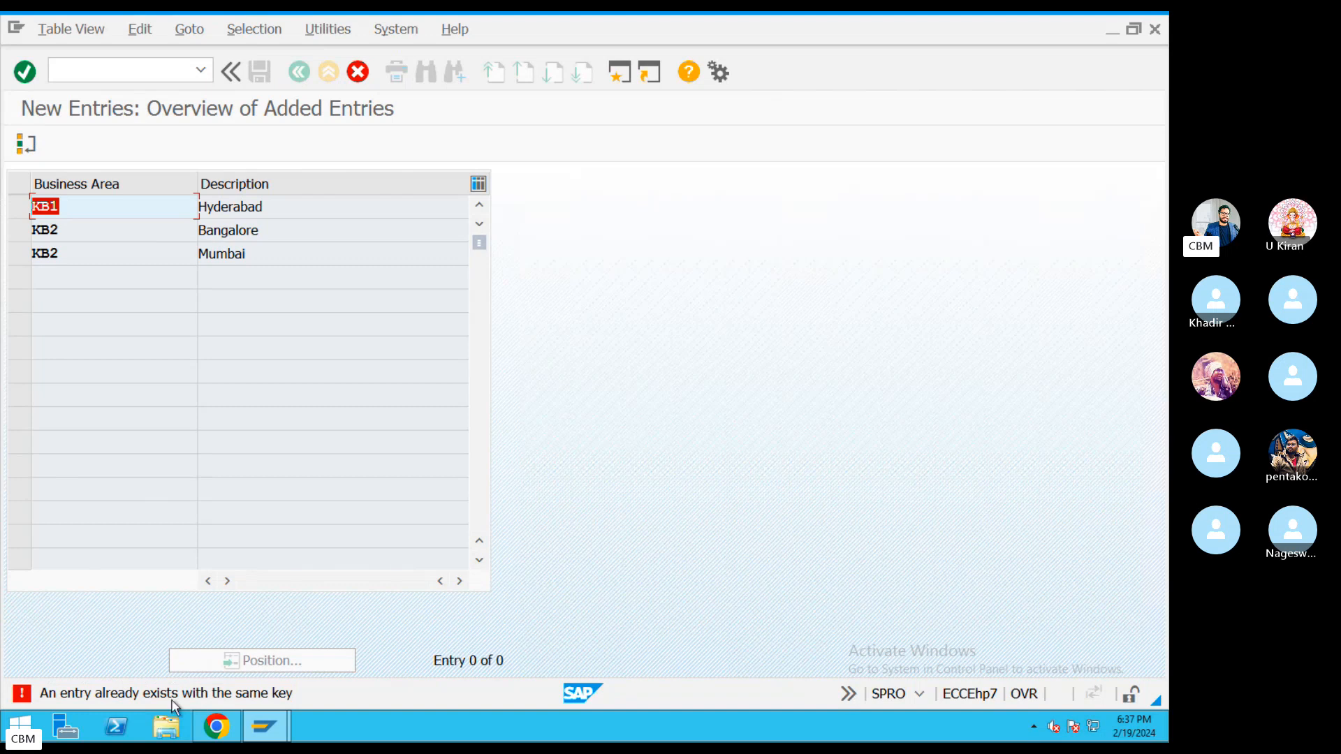
pyautogui.click(64, 208)
pyautogui.press('BackSpace')
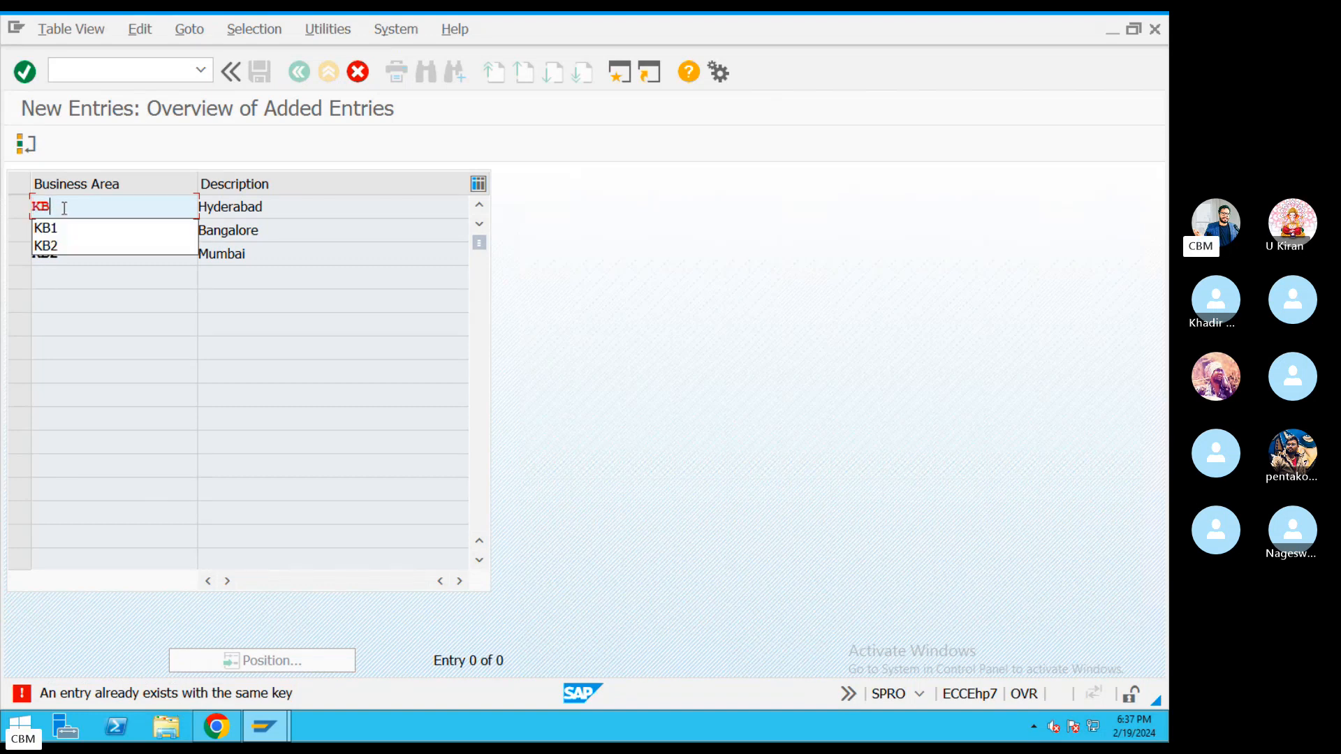
pyautogui.write('A')
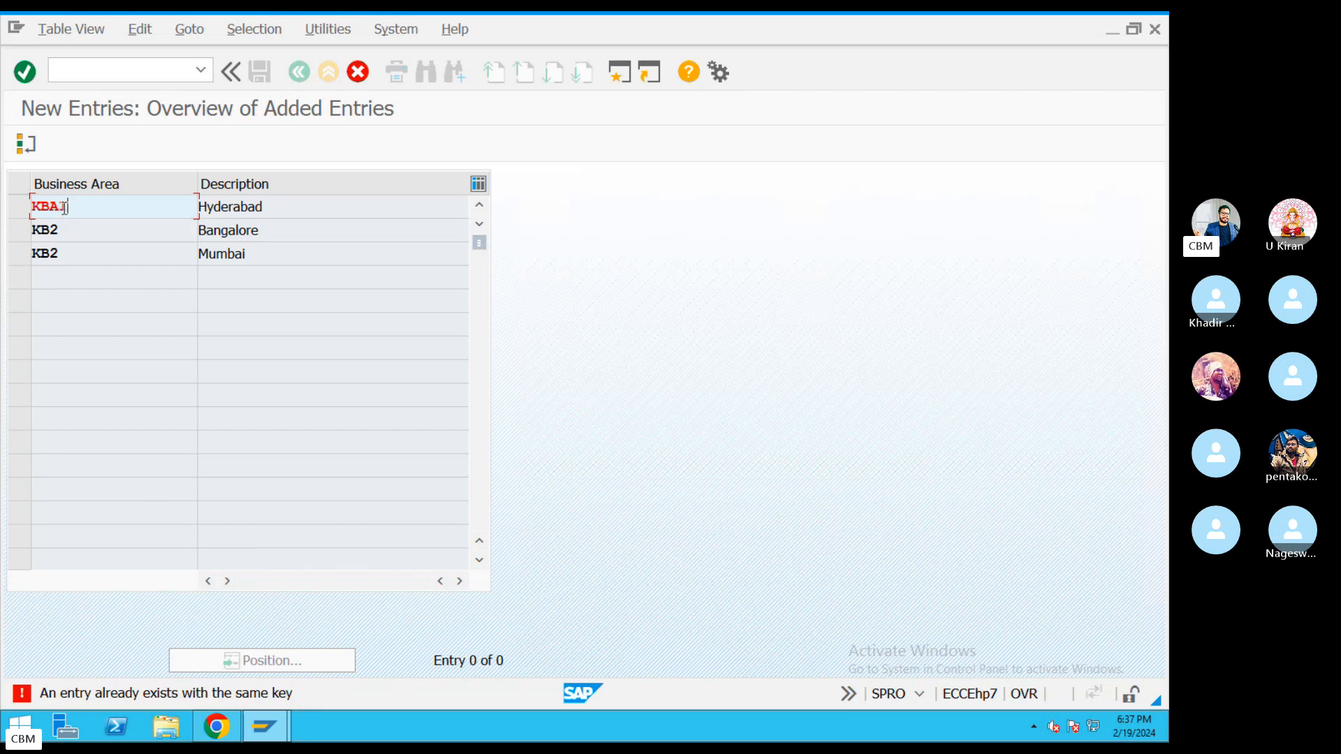
pyautogui.press('Return')
pyautogui.press('BackSpace')
pyautogui.press('BackSpace')
pyautogui.write('B')
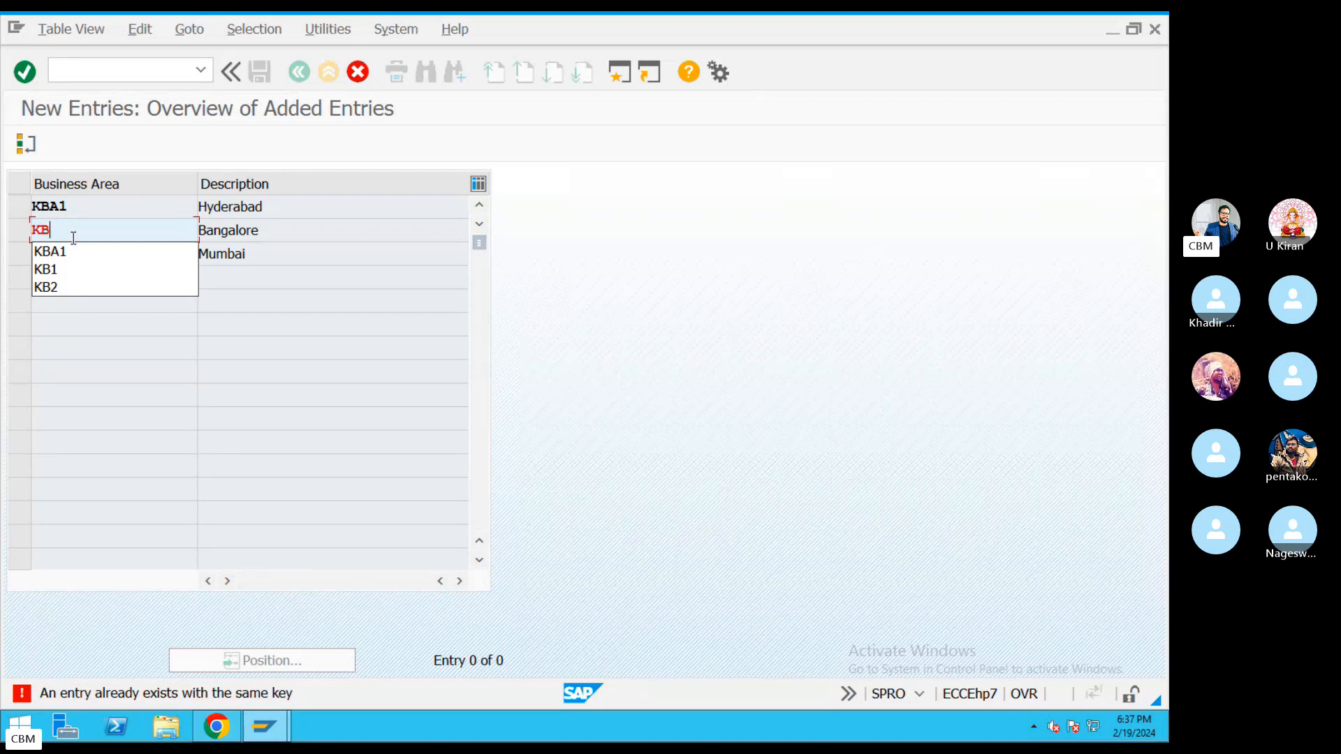
pyautogui.write('A2')
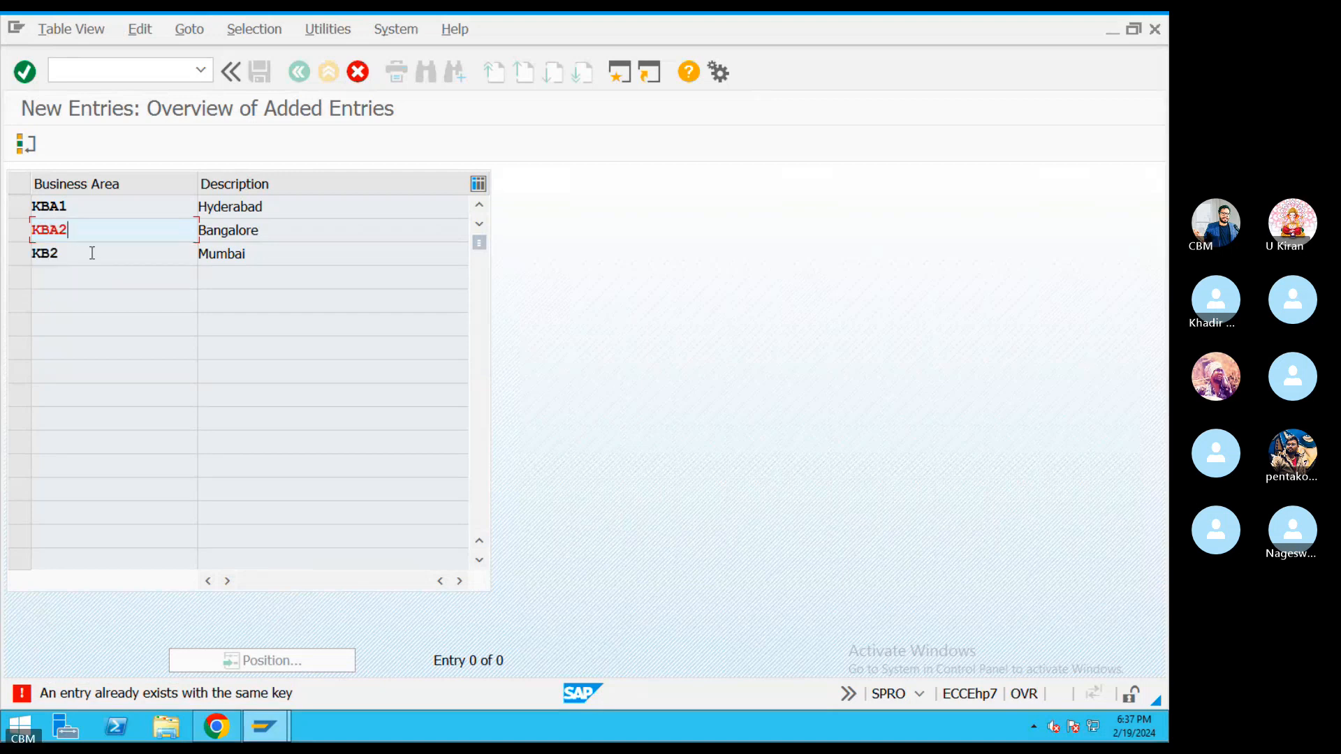
pyautogui.press('Return')
pyautogui.press('BackSpace')
pyautogui.press('BackSpace')
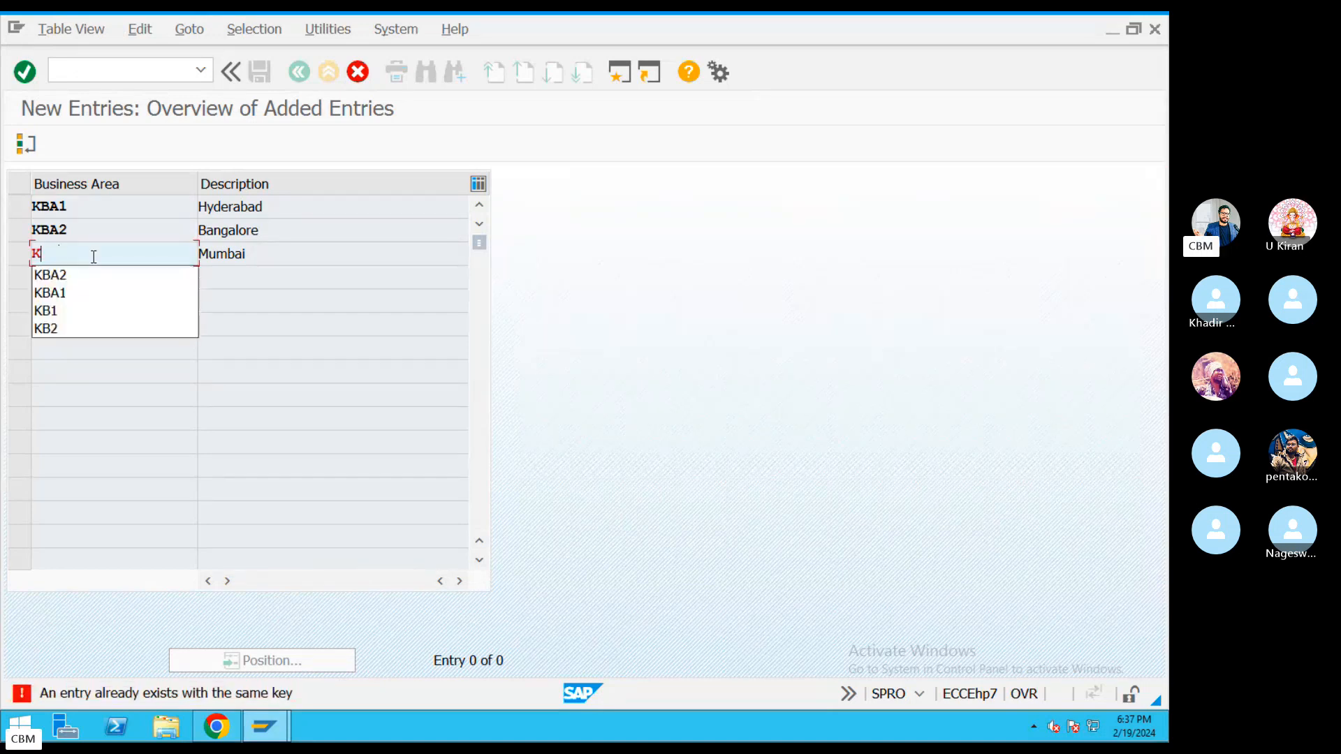
pyautogui.write('BA3')
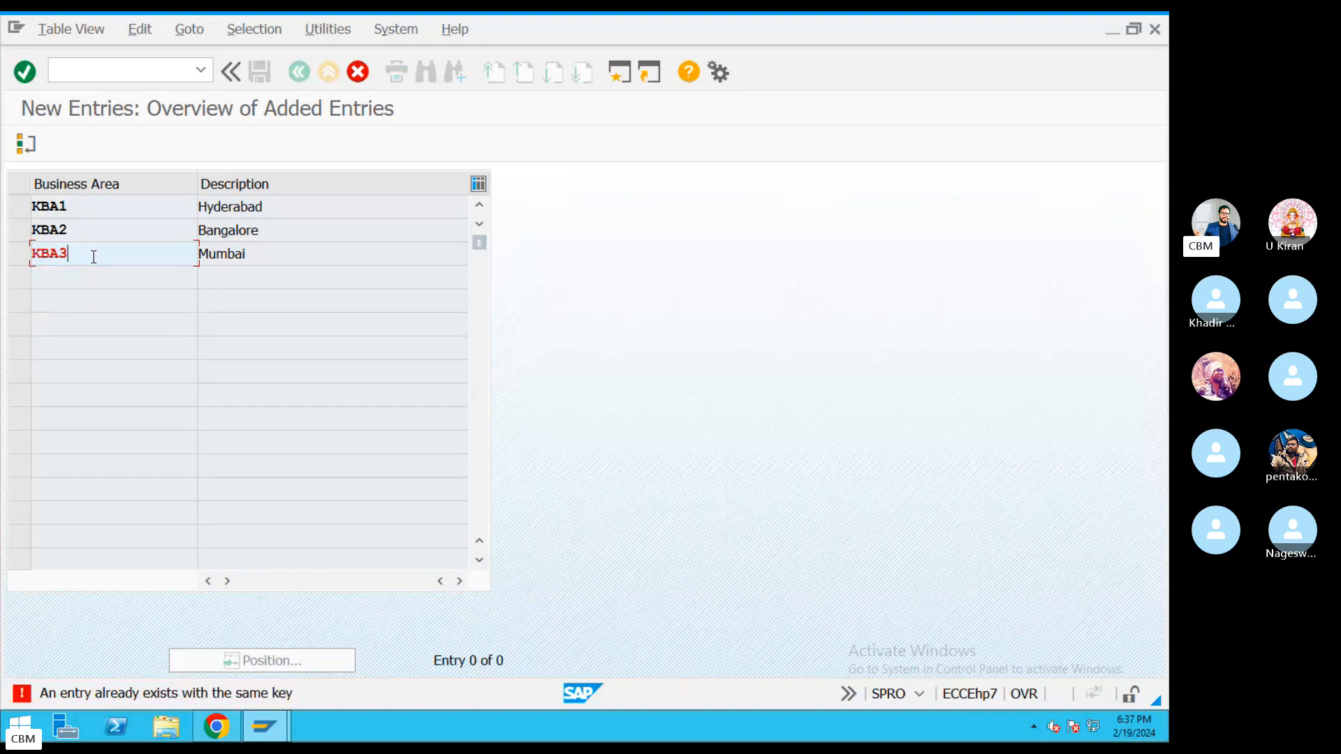
# Save the business areas to the SAP FICO organisation structure request EH7K906460.
pyautogui.hotkey('ctrl', 's')
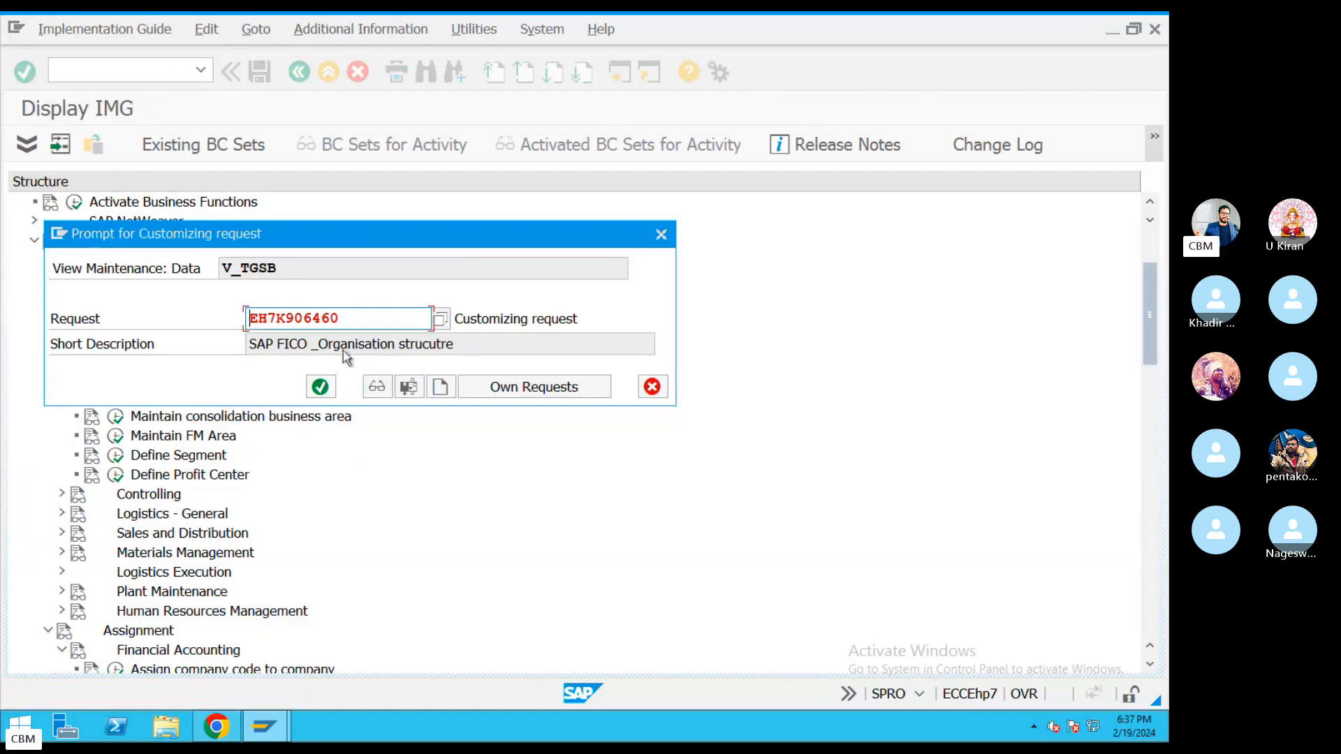
pyautogui.moveTo(339, 319); pyautogui.dragTo(211, 309)
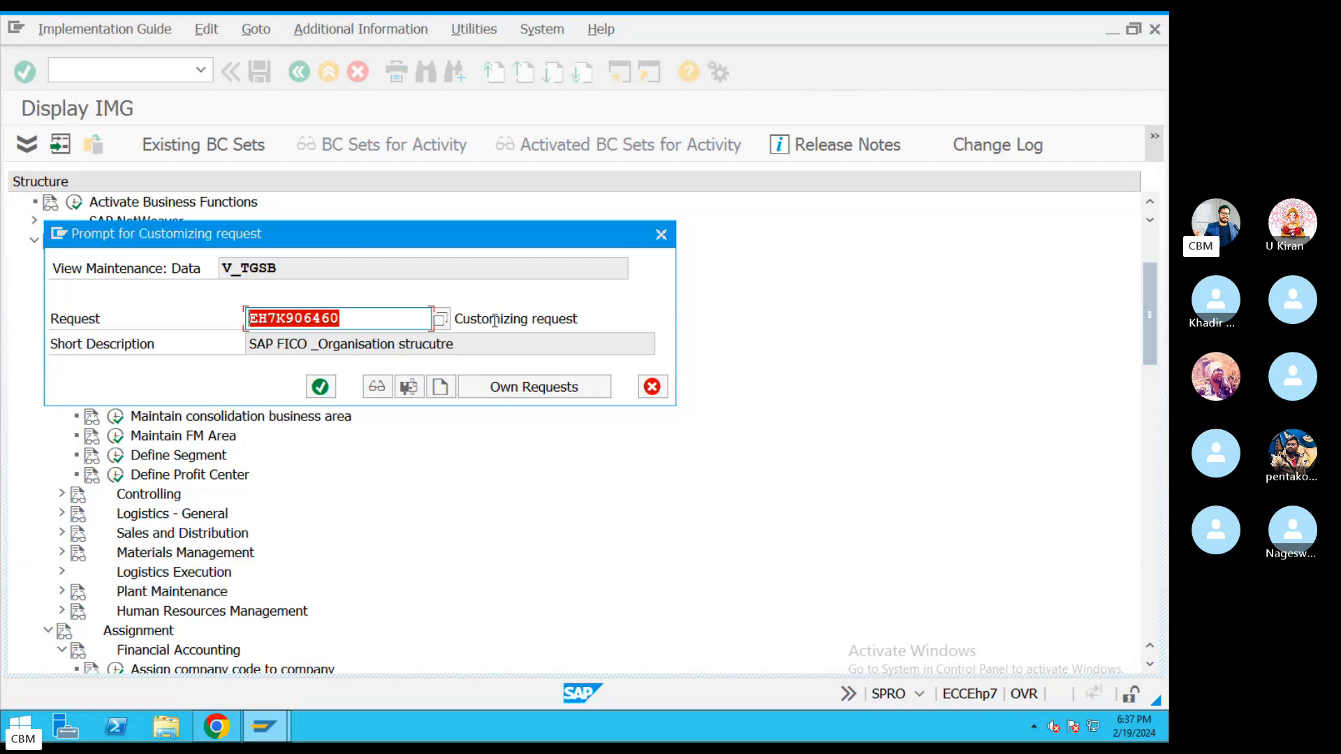
pyautogui.click(440, 320)
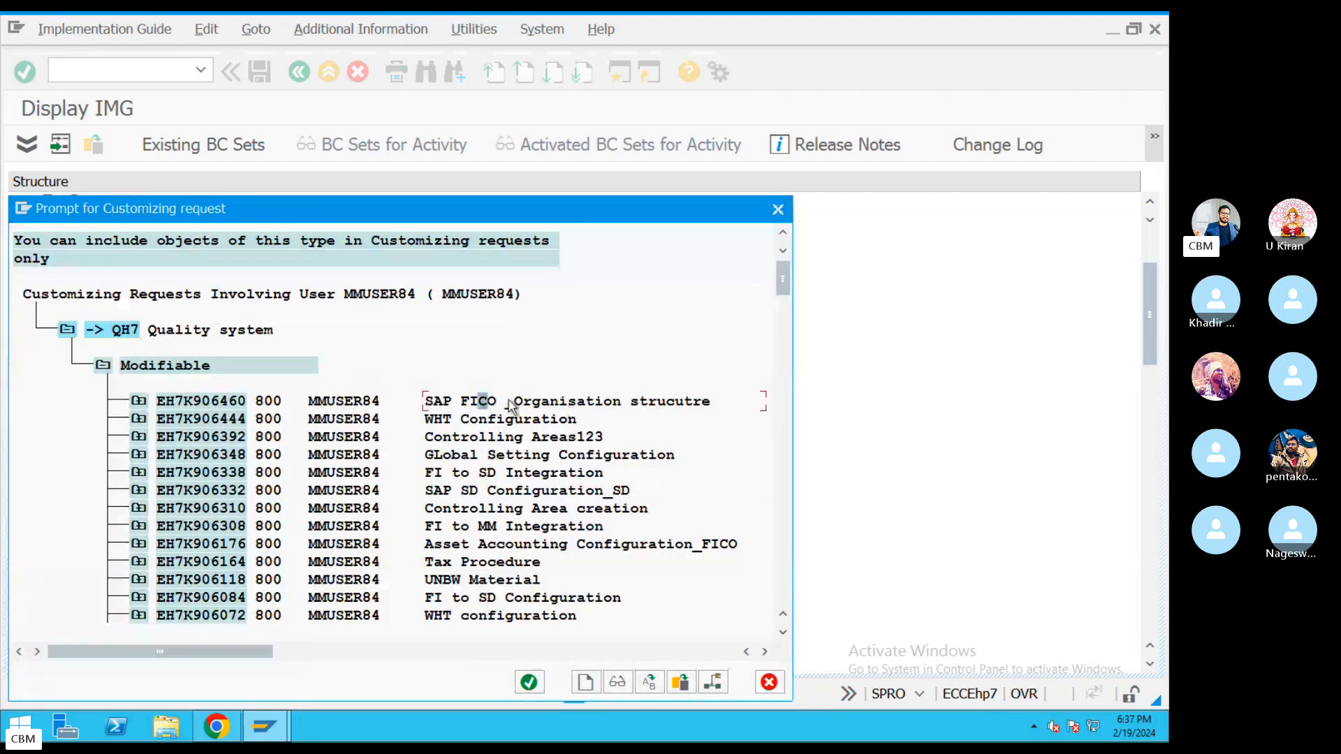
pyautogui.doubleClick(463, 400)
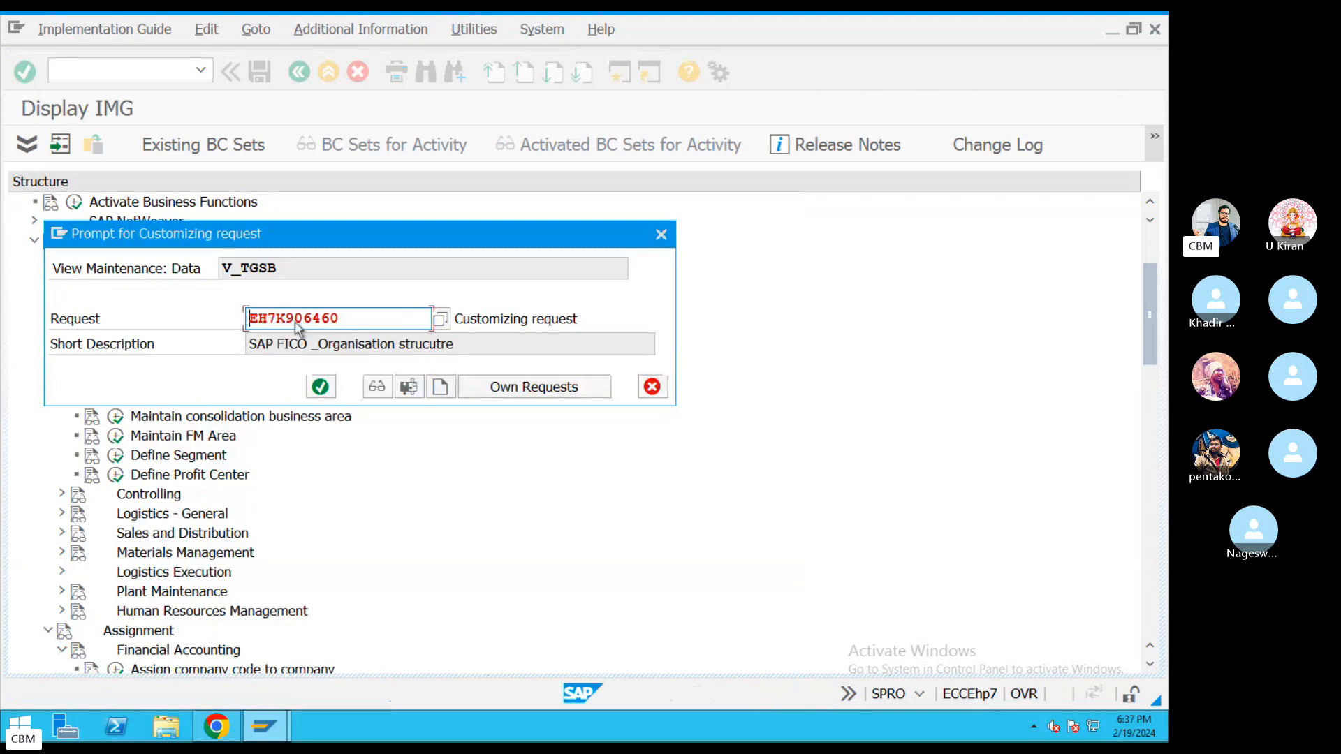
pyautogui.moveTo(487, 347); pyautogui.dragTo(246, 344)
pyautogui.moveTo(342, 321); pyautogui.dragTo(127, 326)
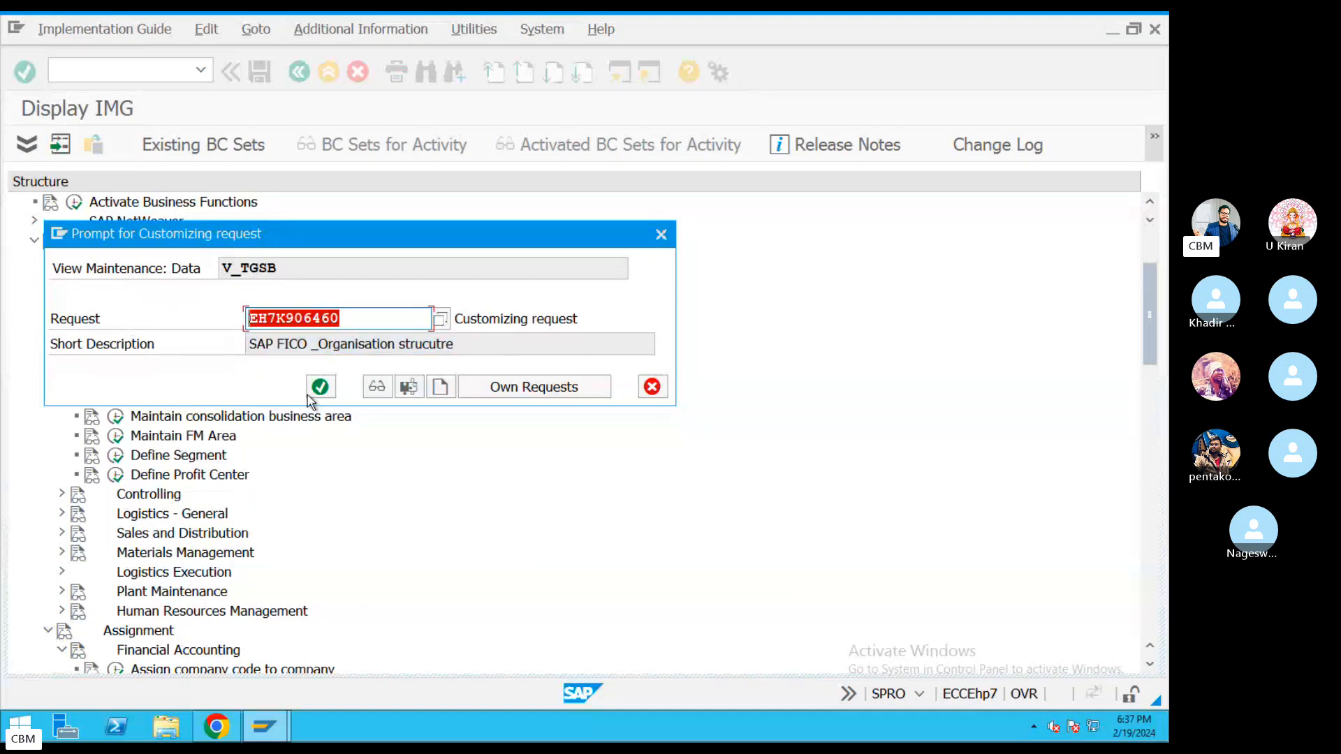
pyautogui.click(318, 388)
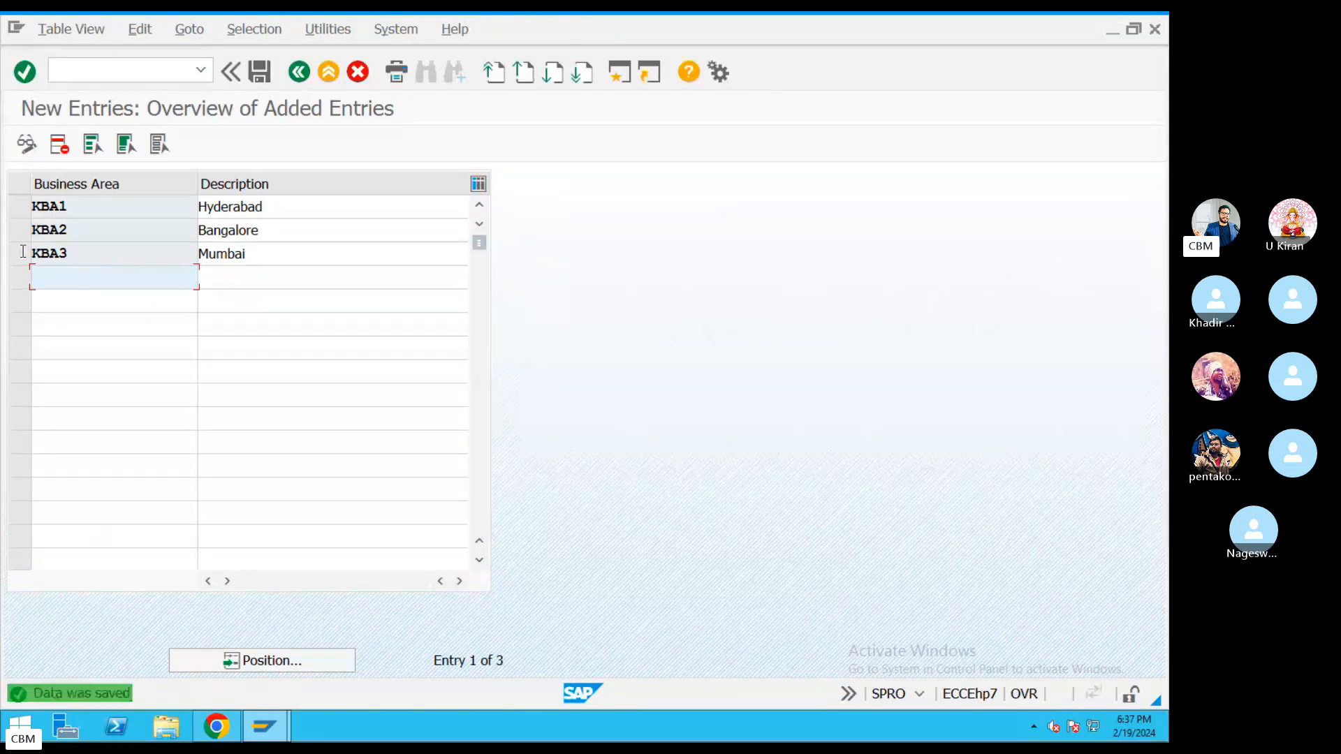
# Review the saved business area rows and save the table again.
pyautogui.moveTo(78, 254); pyautogui.dragTo(23, 251)
pyautogui.moveTo(314, 234); pyautogui.dragTo(138, 220)
pyautogui.click(109, 299)
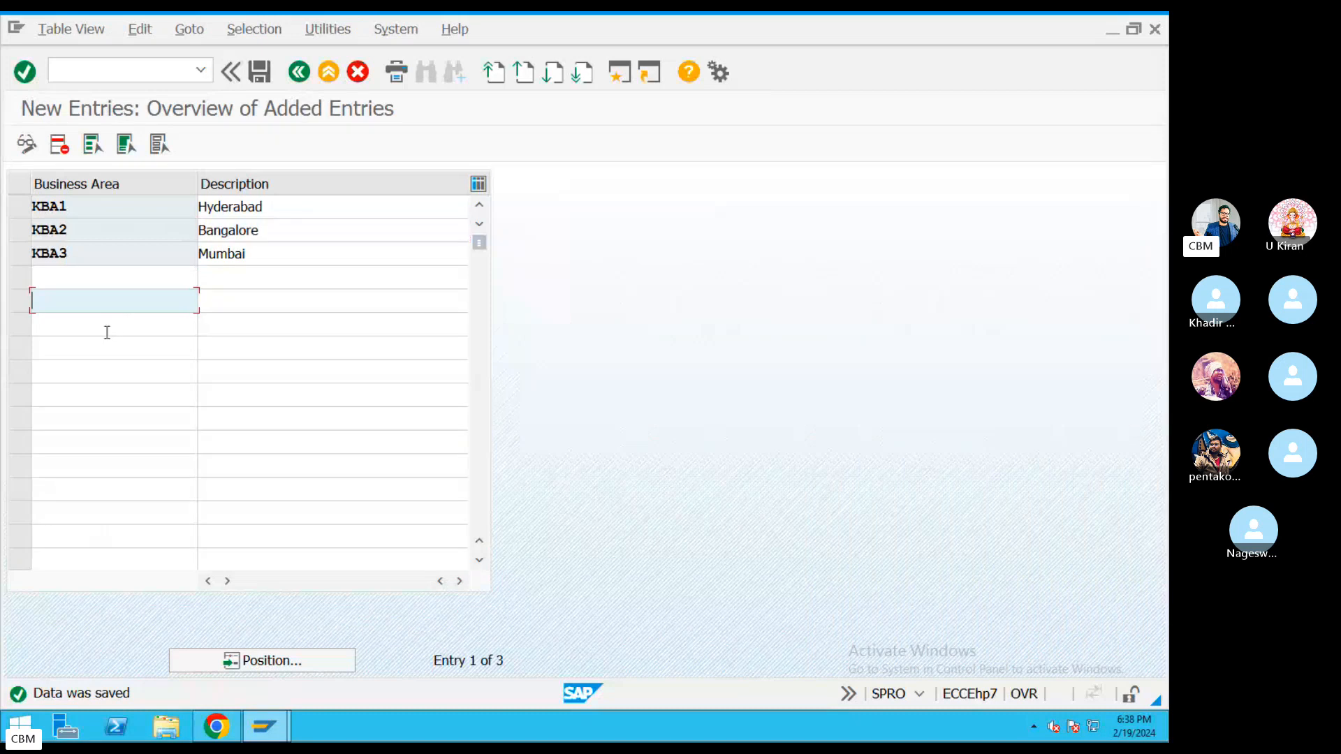
pyautogui.click(107, 331)
pyautogui.click(105, 375)
pyautogui.click(91, 444)
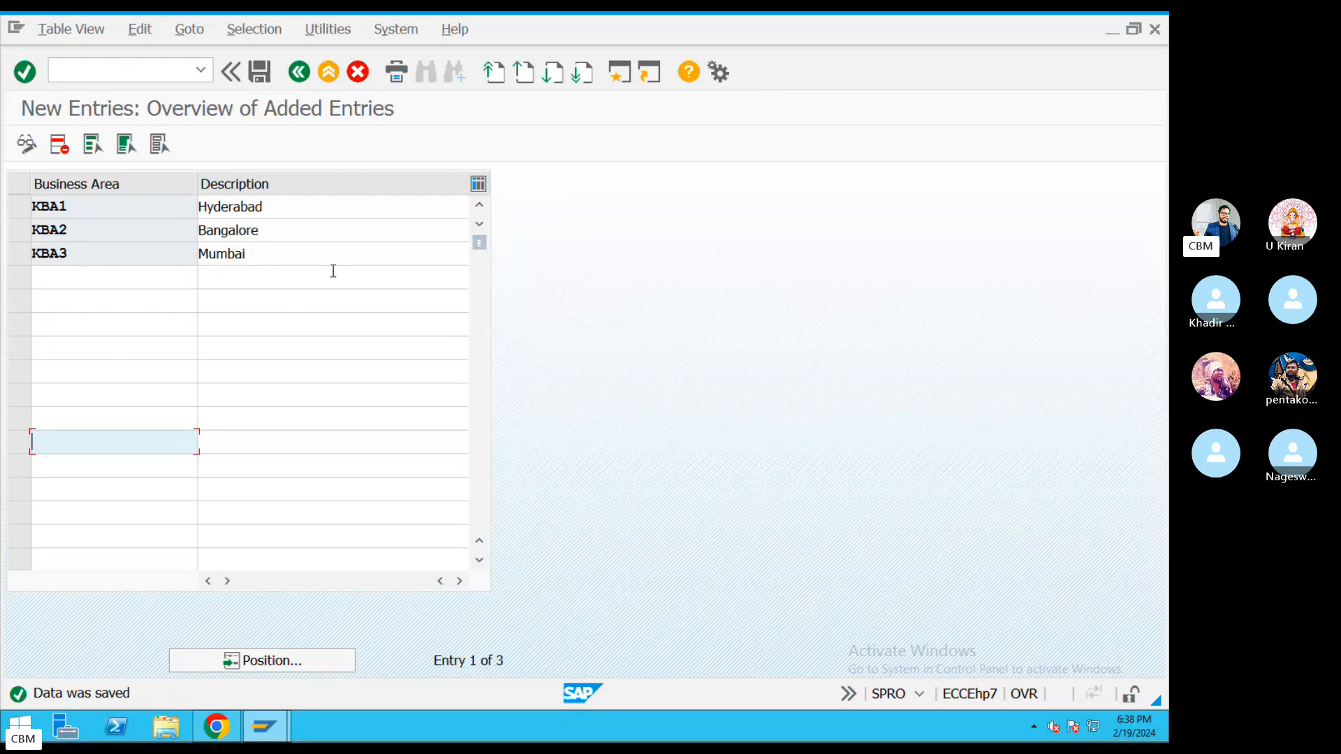
pyautogui.click(259, 71)
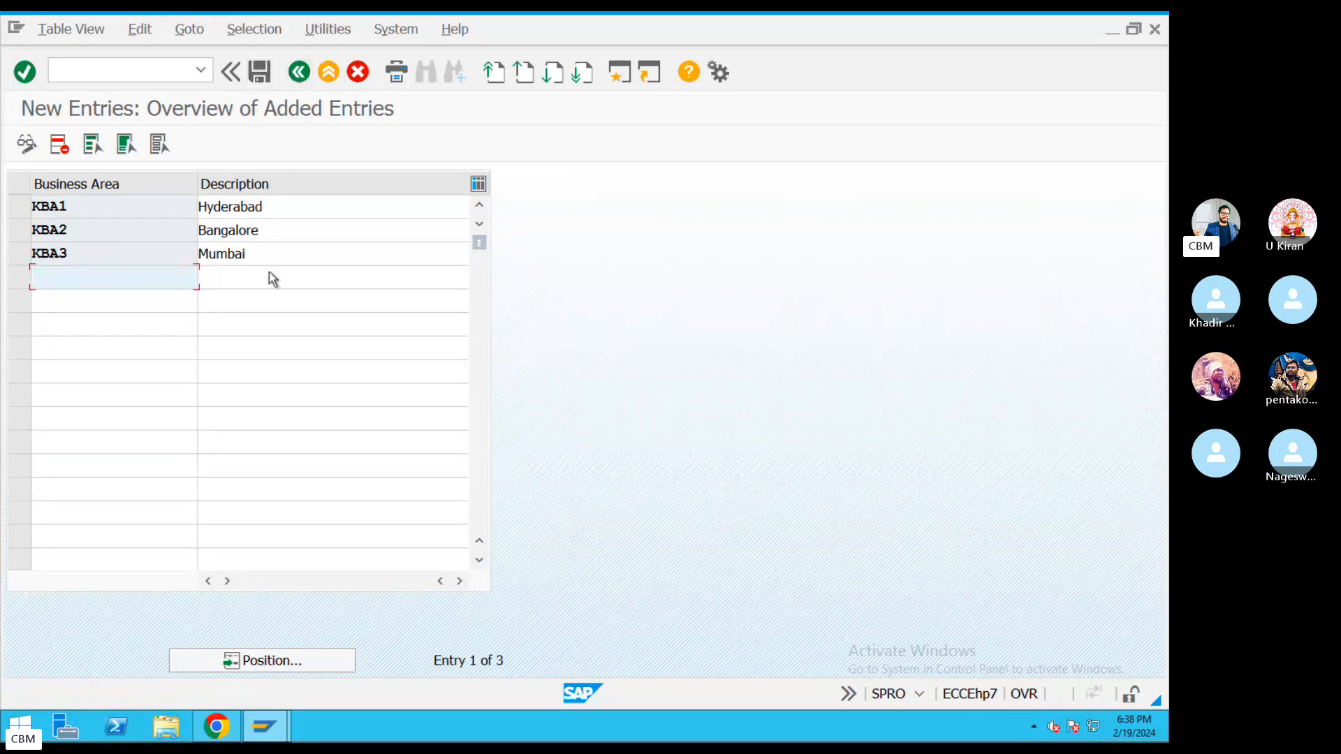
# Return to the SAP remote session and go back twice to the Display IMG tree.
pyautogui.hotkey('ctrl', 'Left')
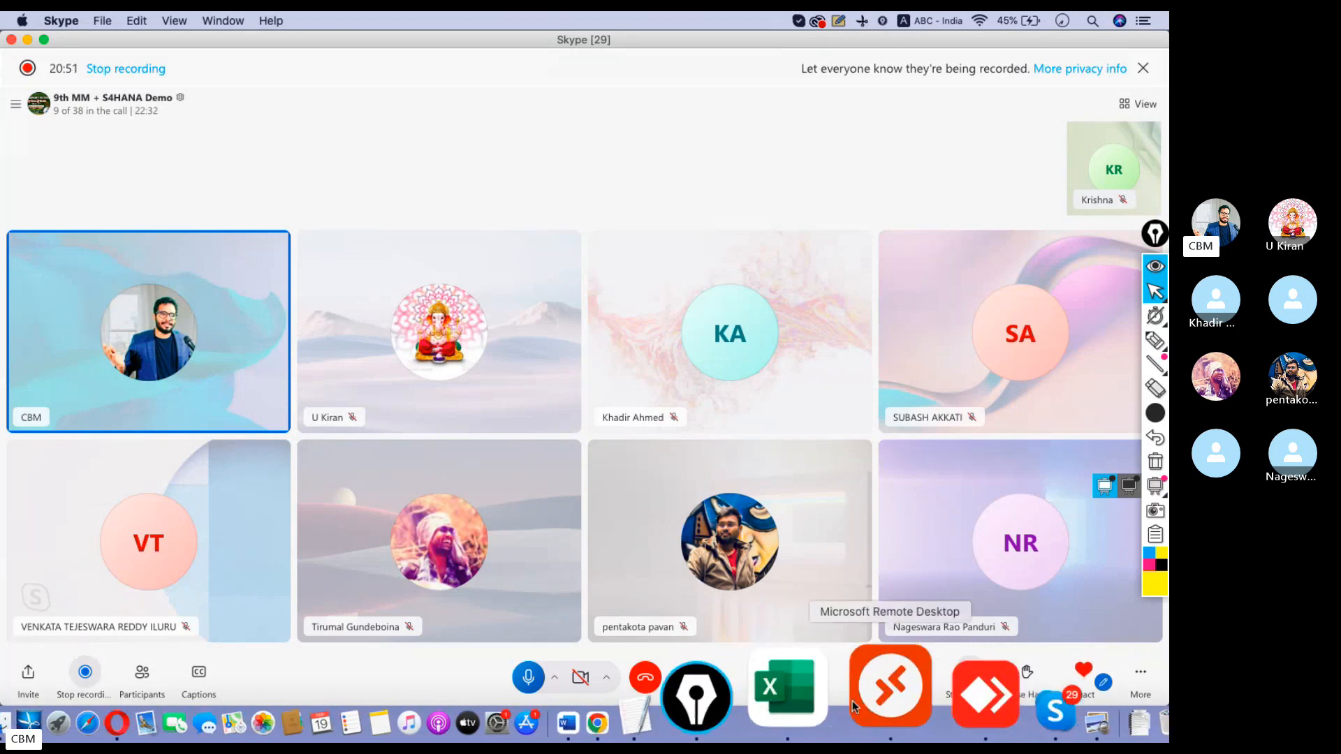
pyautogui.click(855, 703)
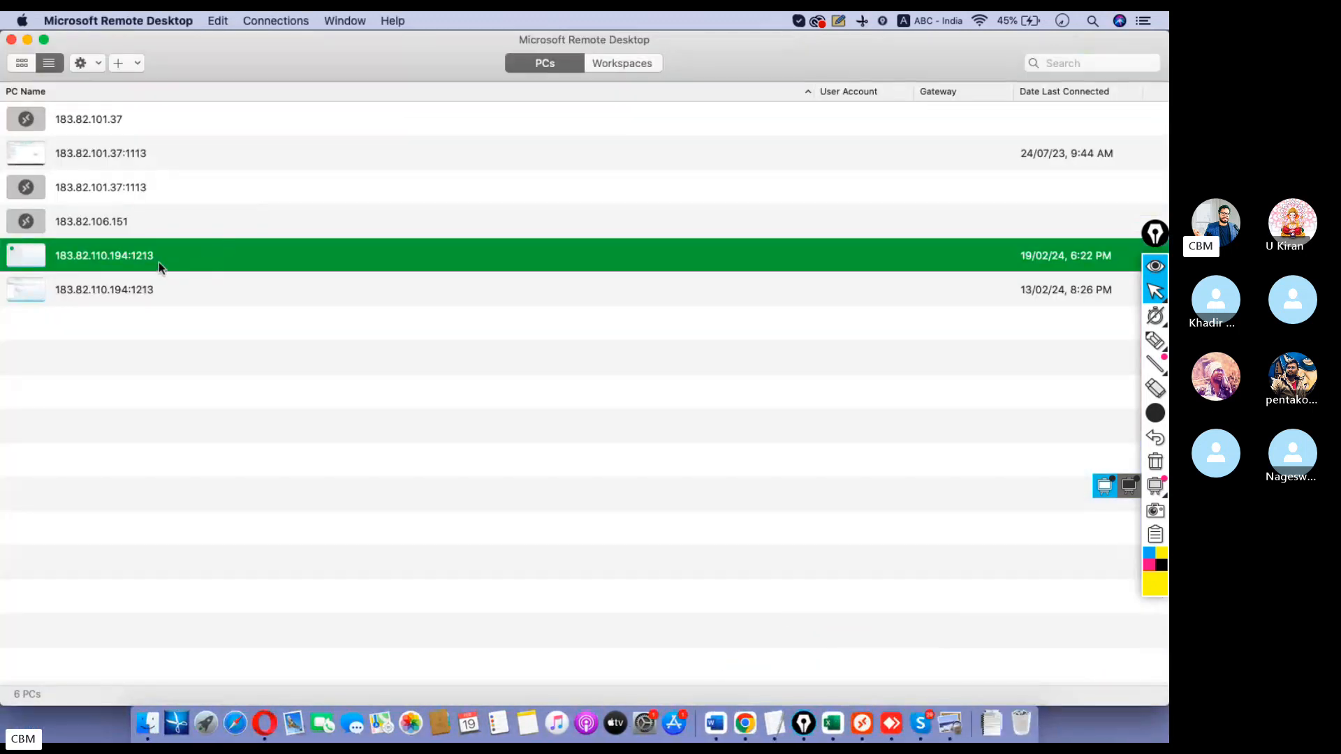
pyautogui.doubleClick(159, 264)
pyautogui.click(299, 72)
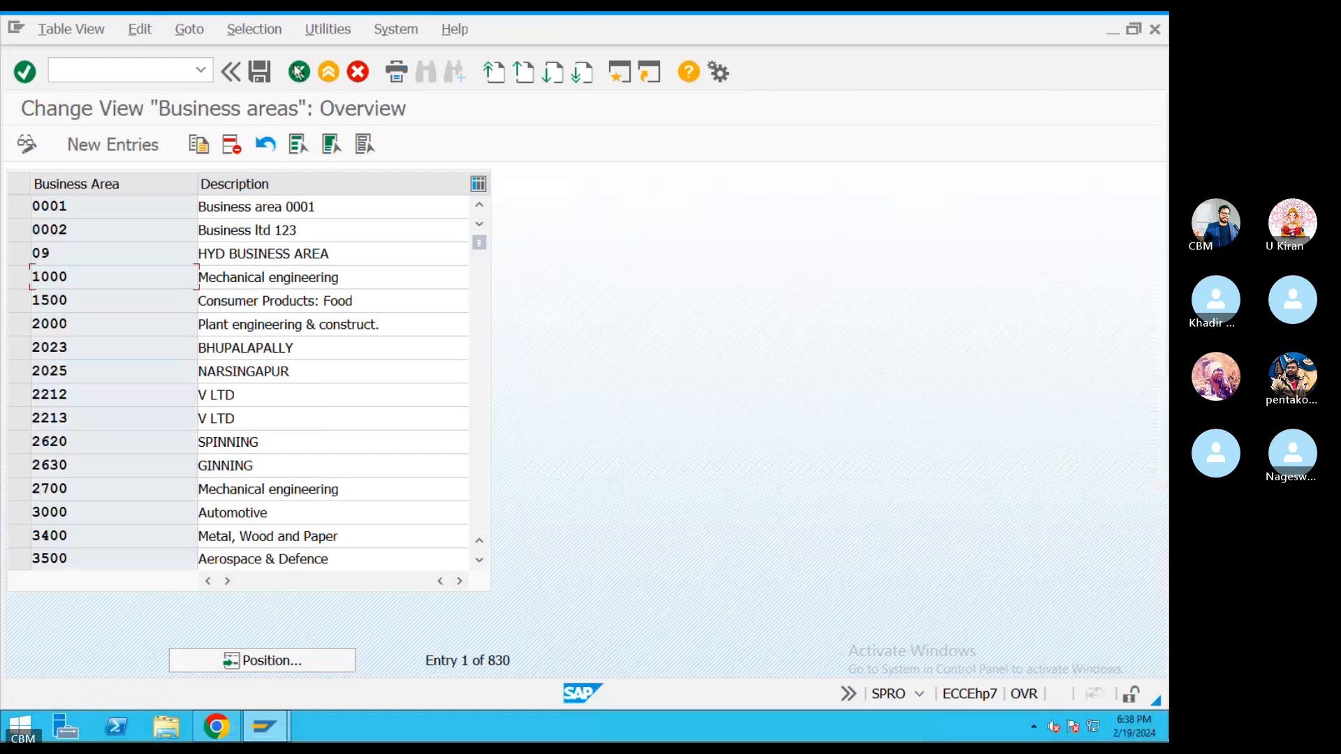
pyautogui.click(299, 72)
# Select Define Credit Control Area in the IMG tree and execute it.
pyautogui.click(172, 322)
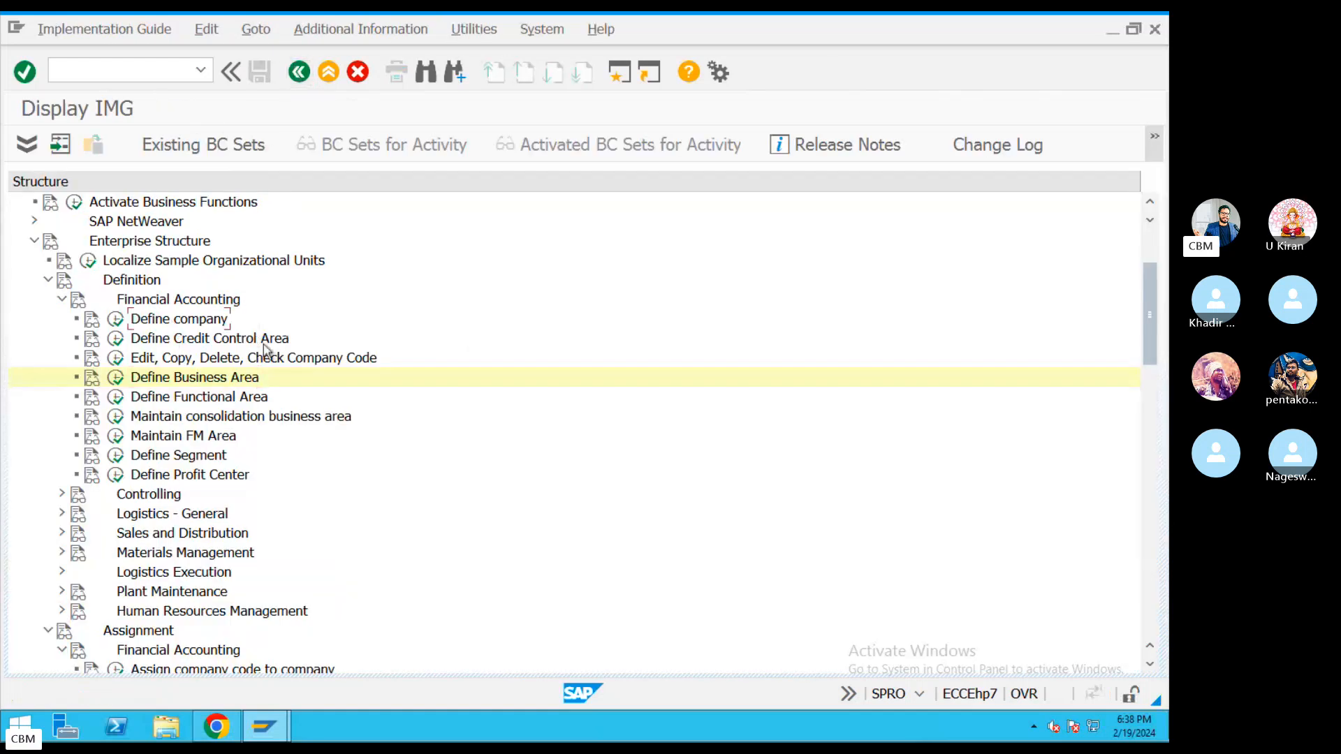
pyautogui.click(225, 358)
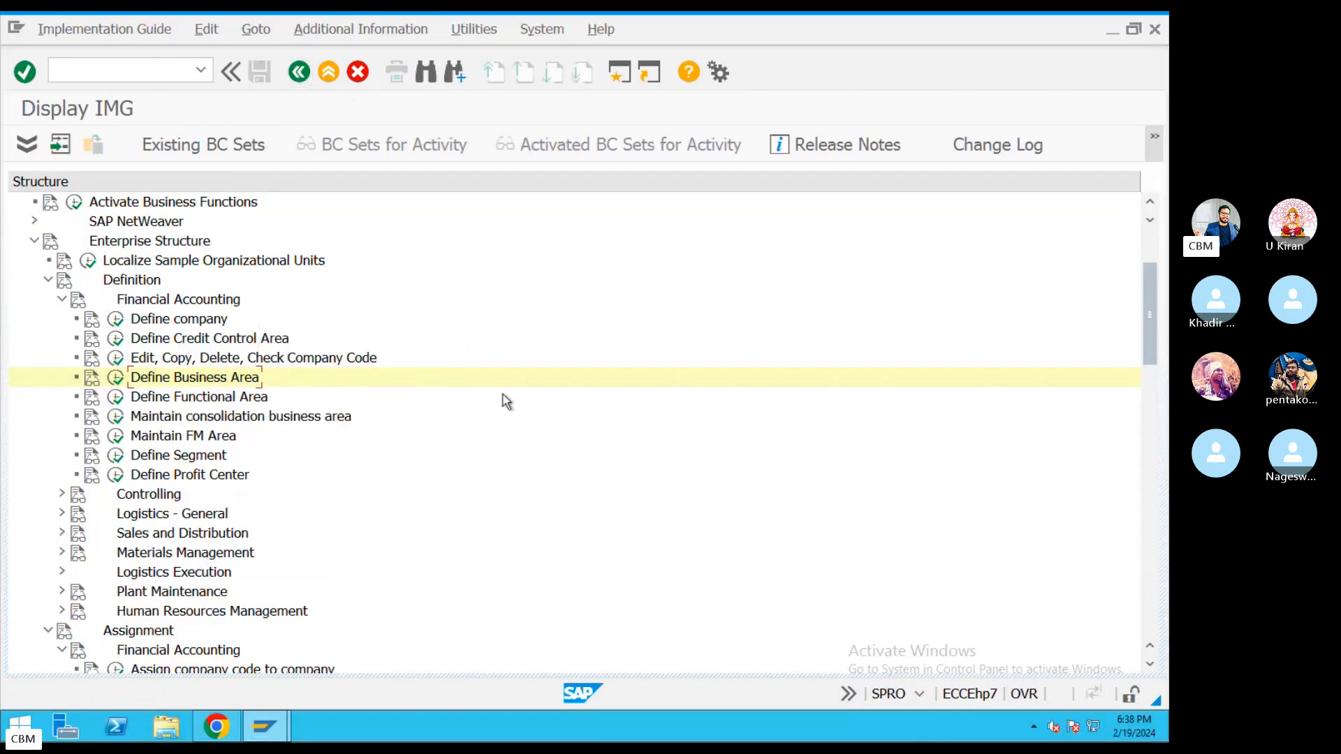
pyautogui.click(117, 338)
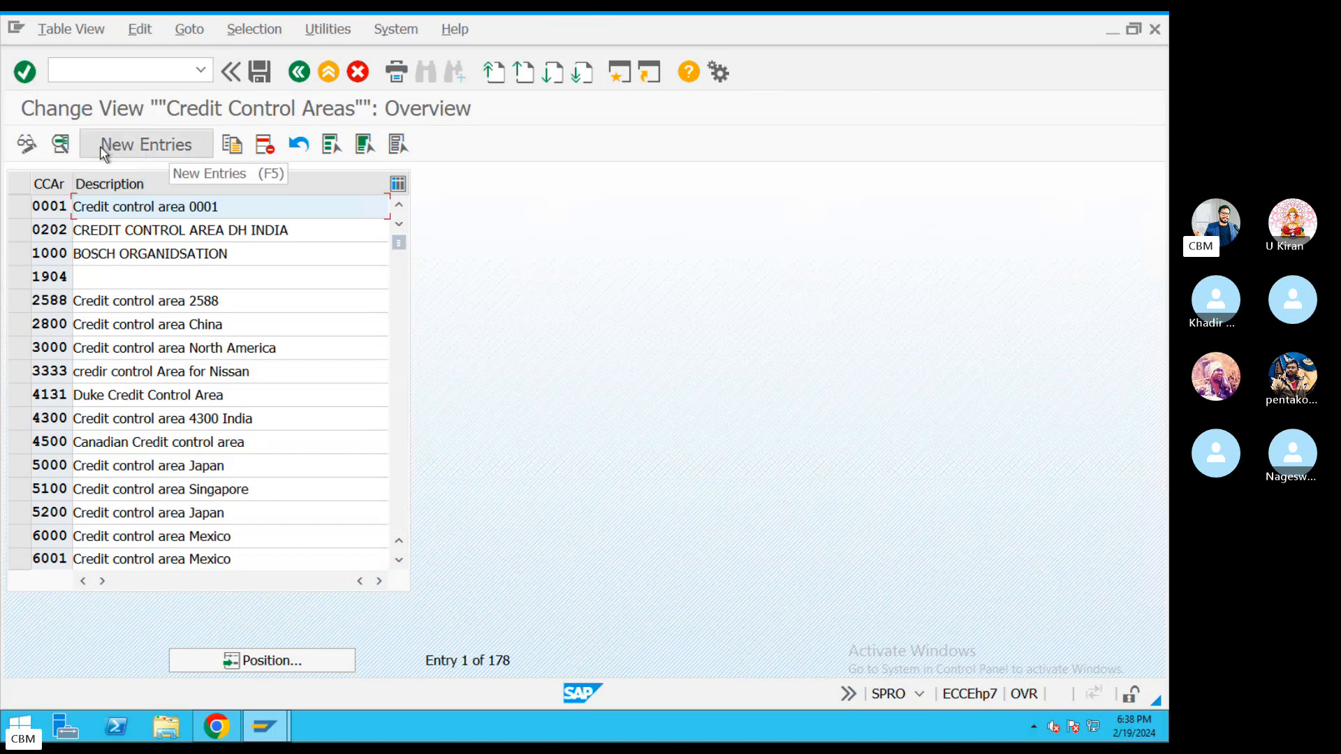
# Create credit control area KIA with currency INR and credit limit 999999999, then switch to Skype.
pyautogui.click(132, 146)
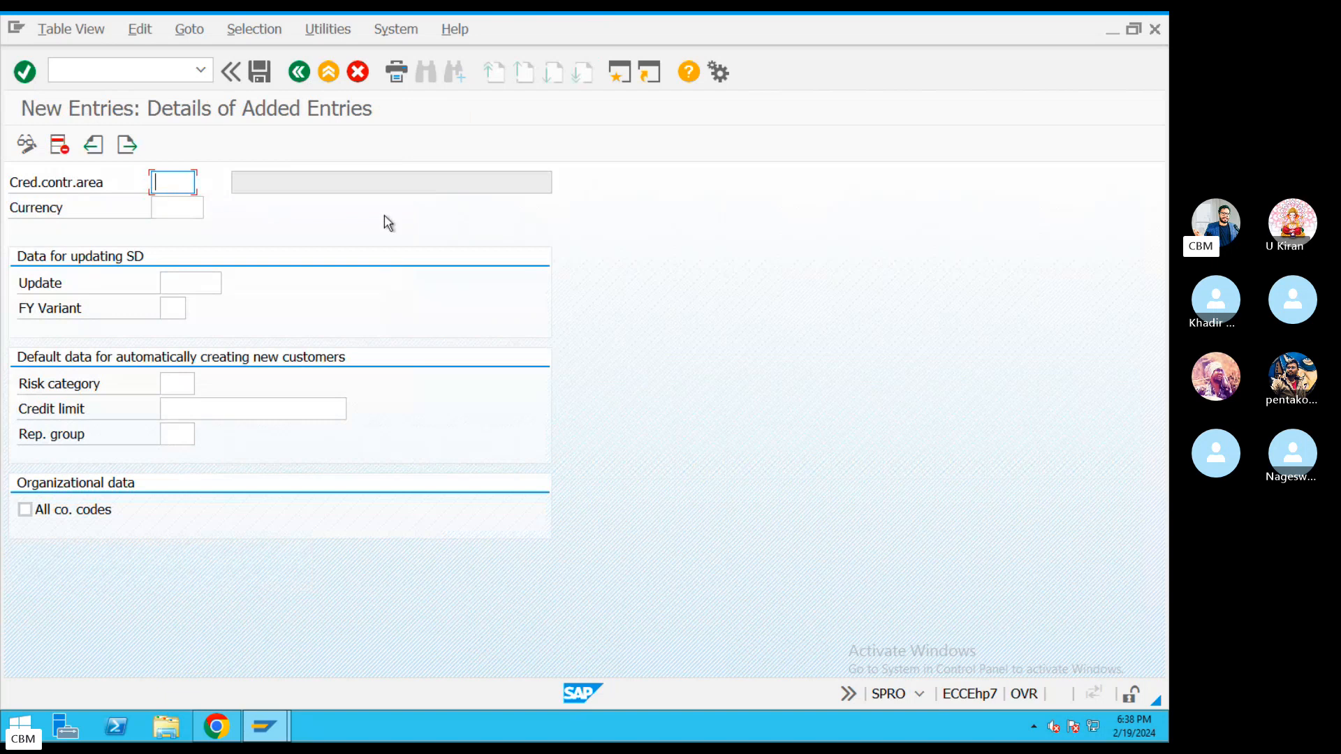
pyautogui.write('KIA')
pyautogui.click(180, 207)
pyautogui.write('INR')
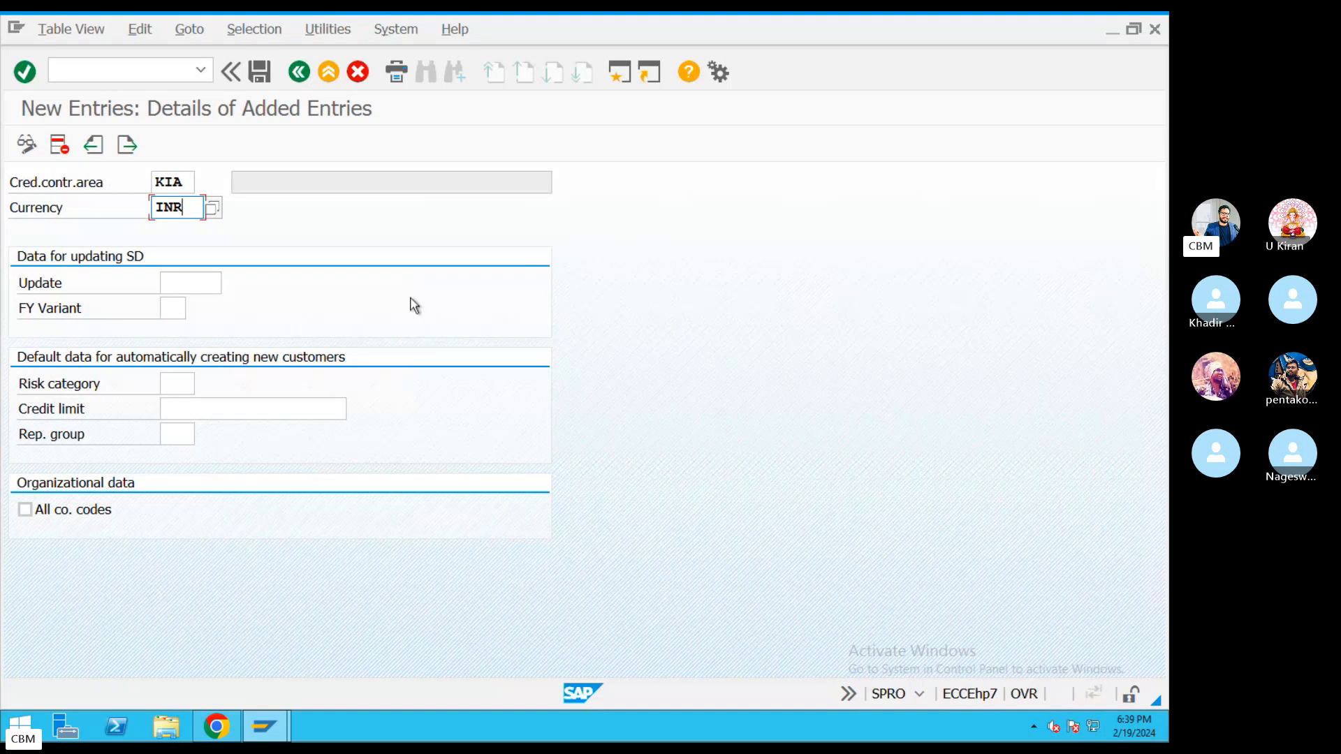
pyautogui.click(301, 409)
pyautogui.write('999999999')
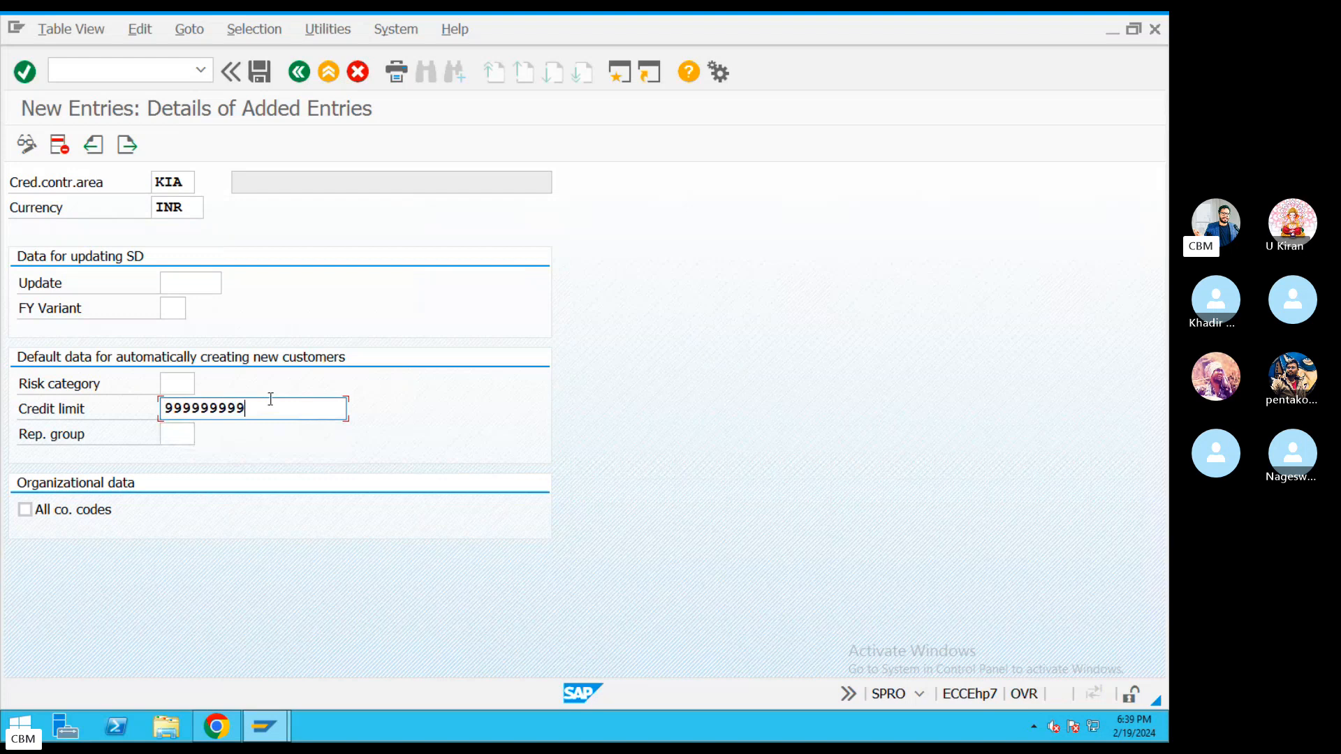
pyautogui.moveTo(270, 398); pyautogui.dragTo(112, 396)
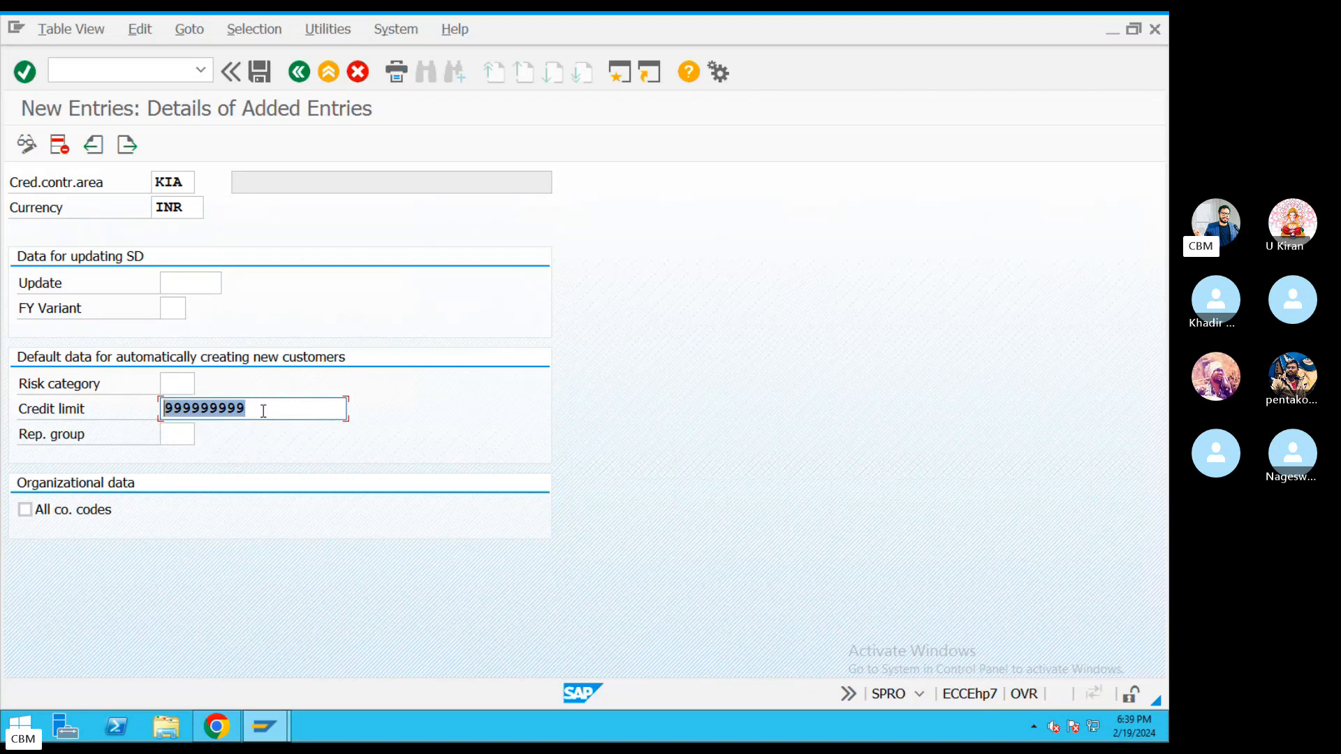
pyautogui.moveTo(265, 409); pyautogui.dragTo(86, 395)
pyautogui.hotkey('ctrl', 'Left')
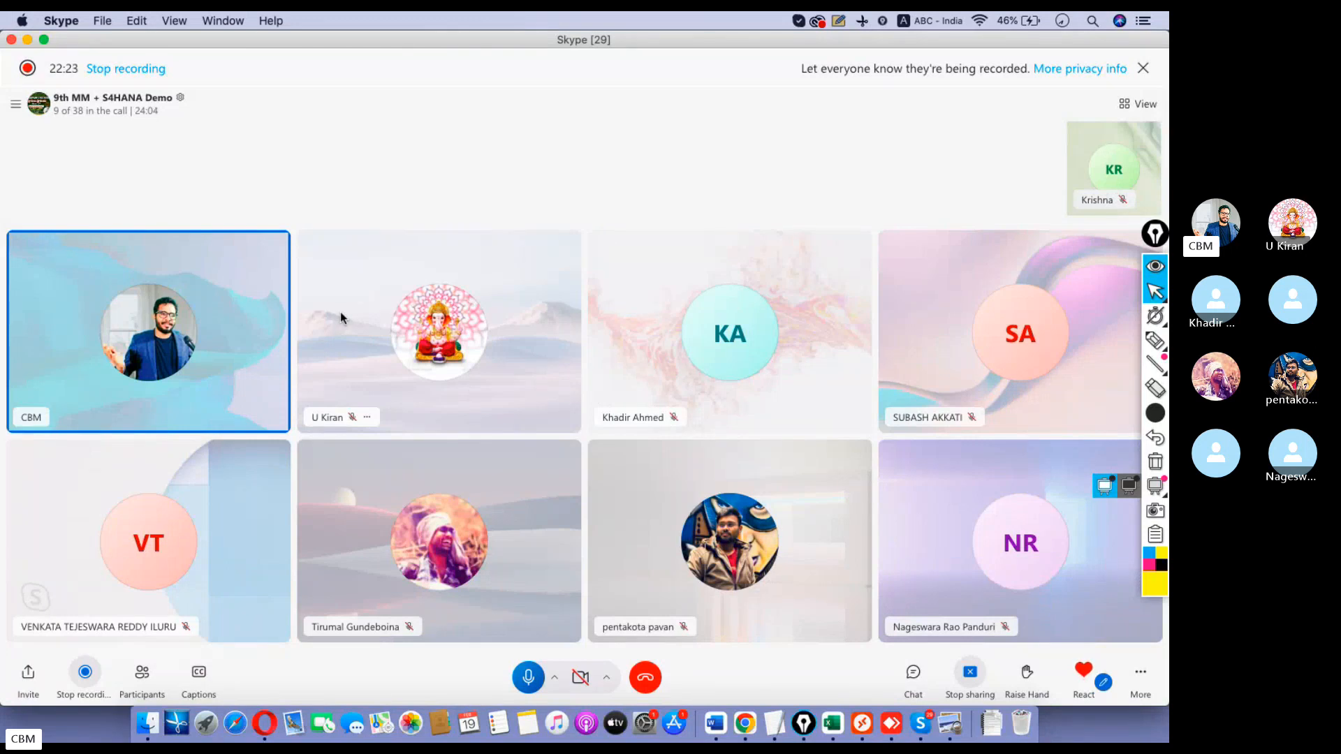
# Save credit control area KIA to request EH7K906460 and go back to the IMG tree.
pyautogui.press('super+Tab')
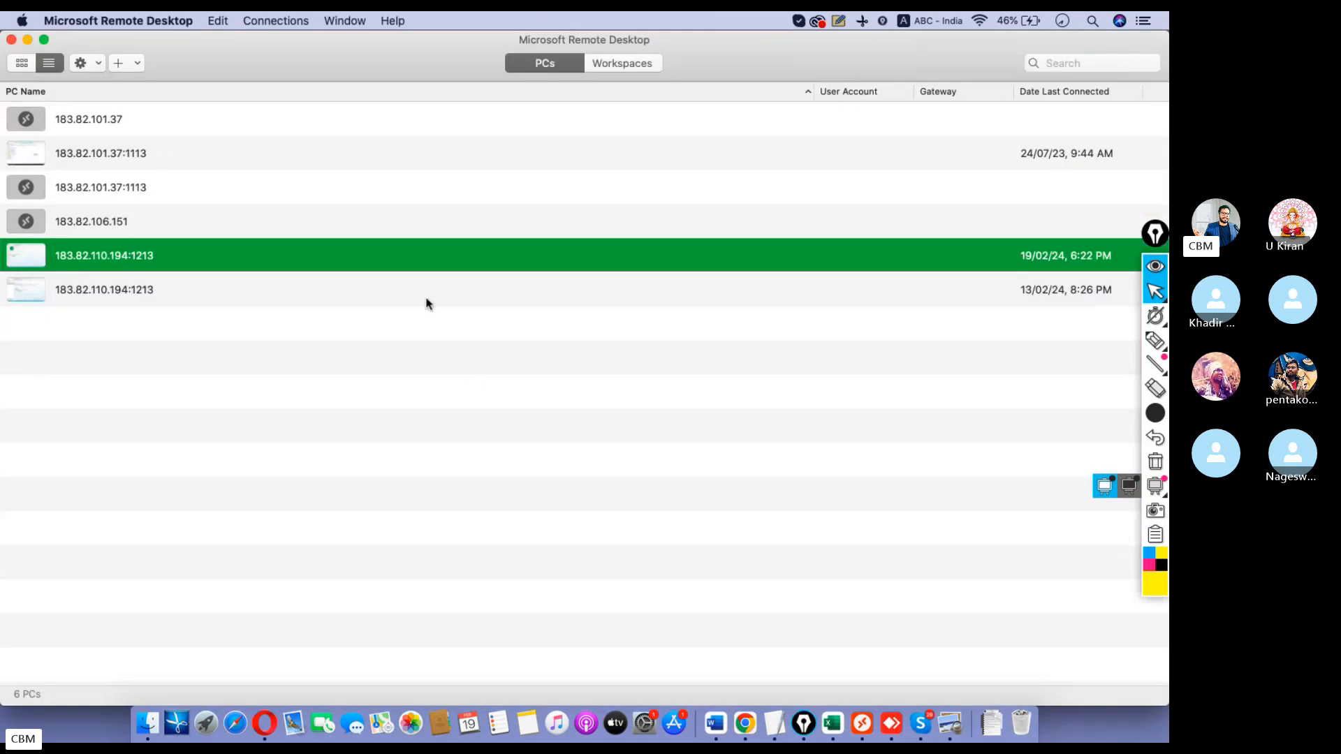
pyautogui.doubleClick(162, 258)
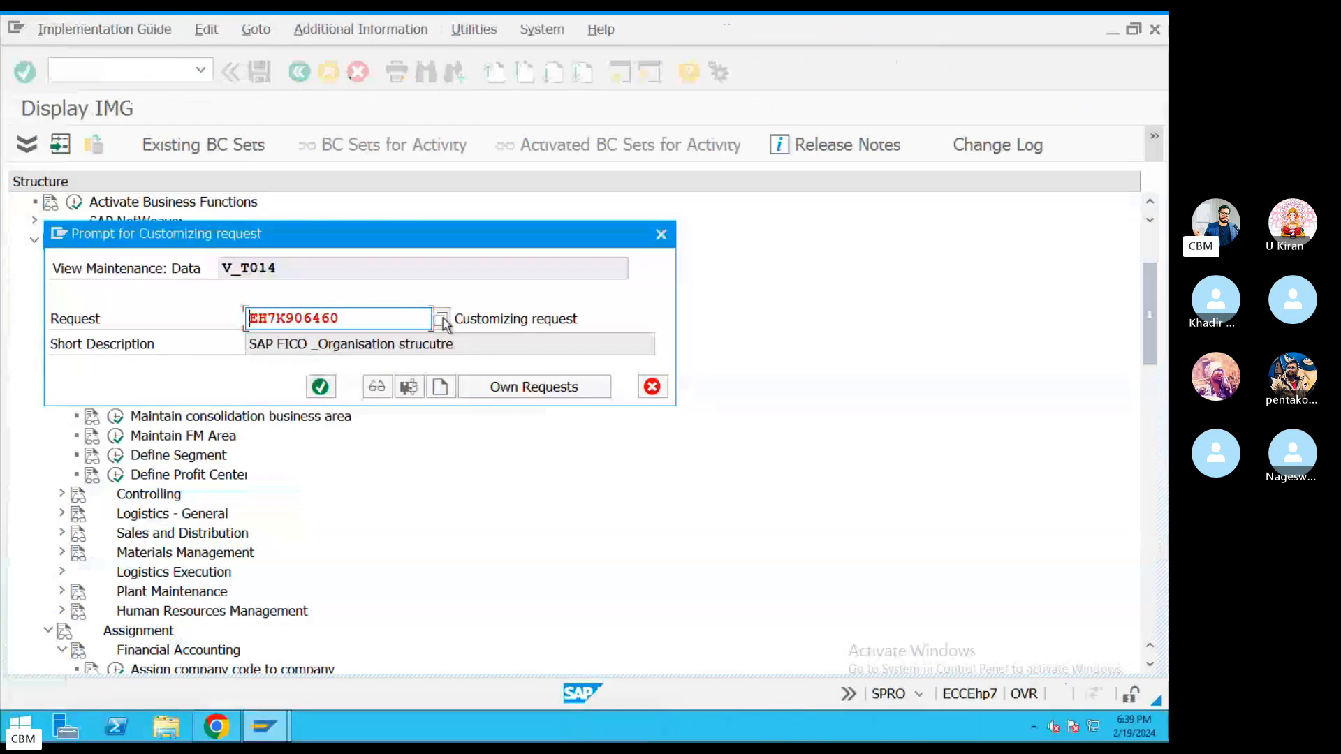
pyautogui.click(442, 321)
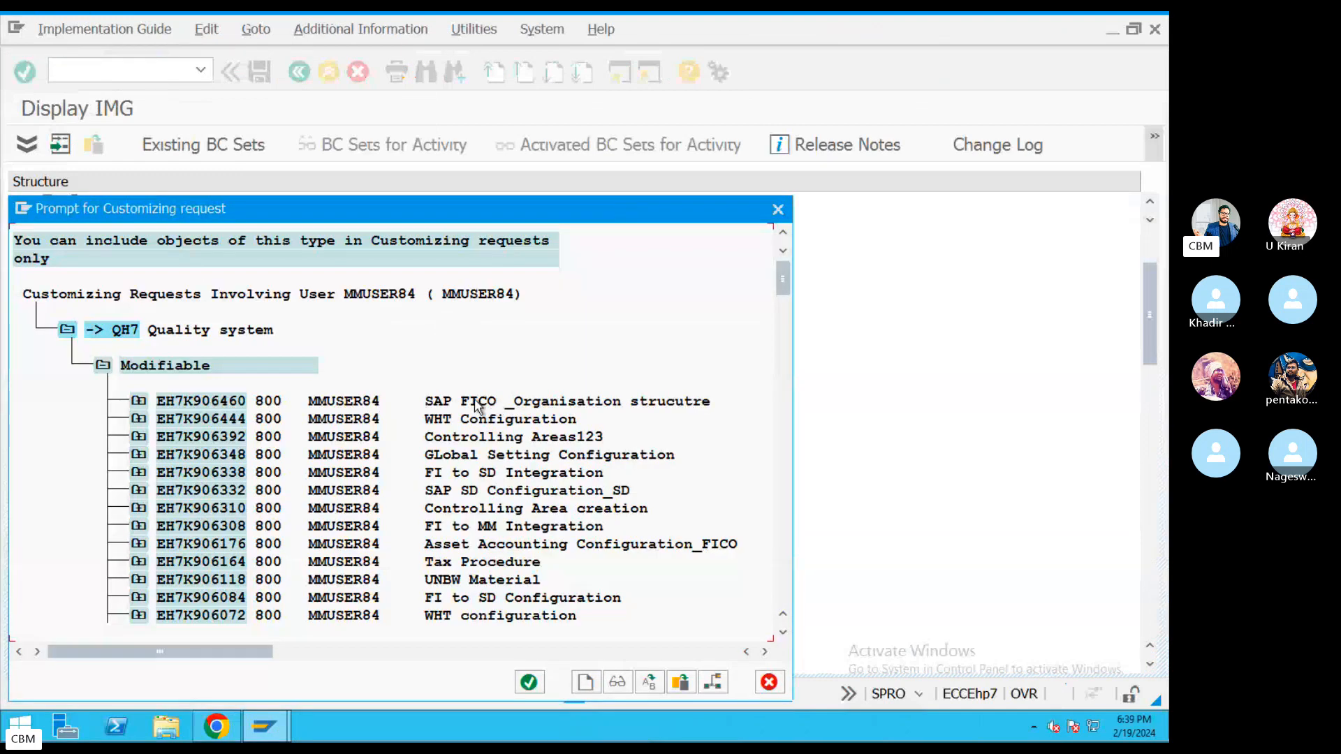
pyautogui.doubleClick(477, 404)
pyautogui.press('Tab')
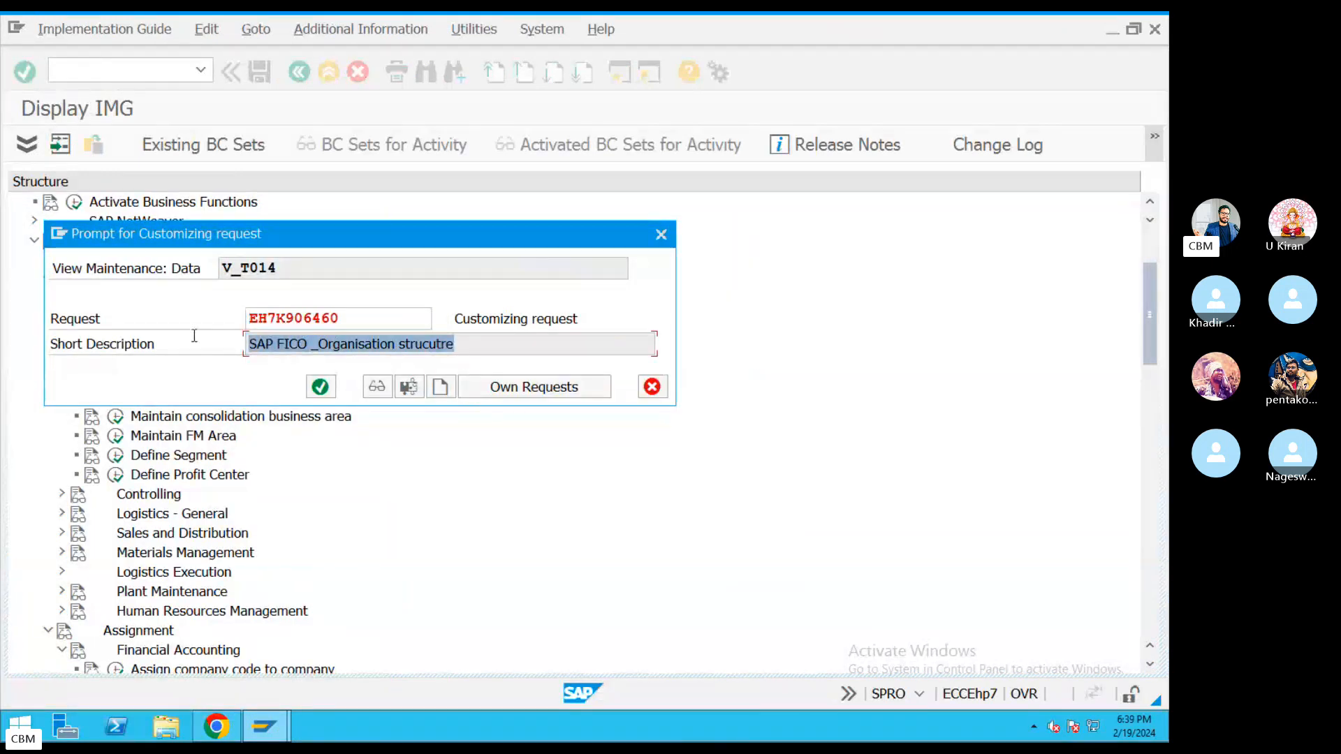
pyautogui.click(320, 386)
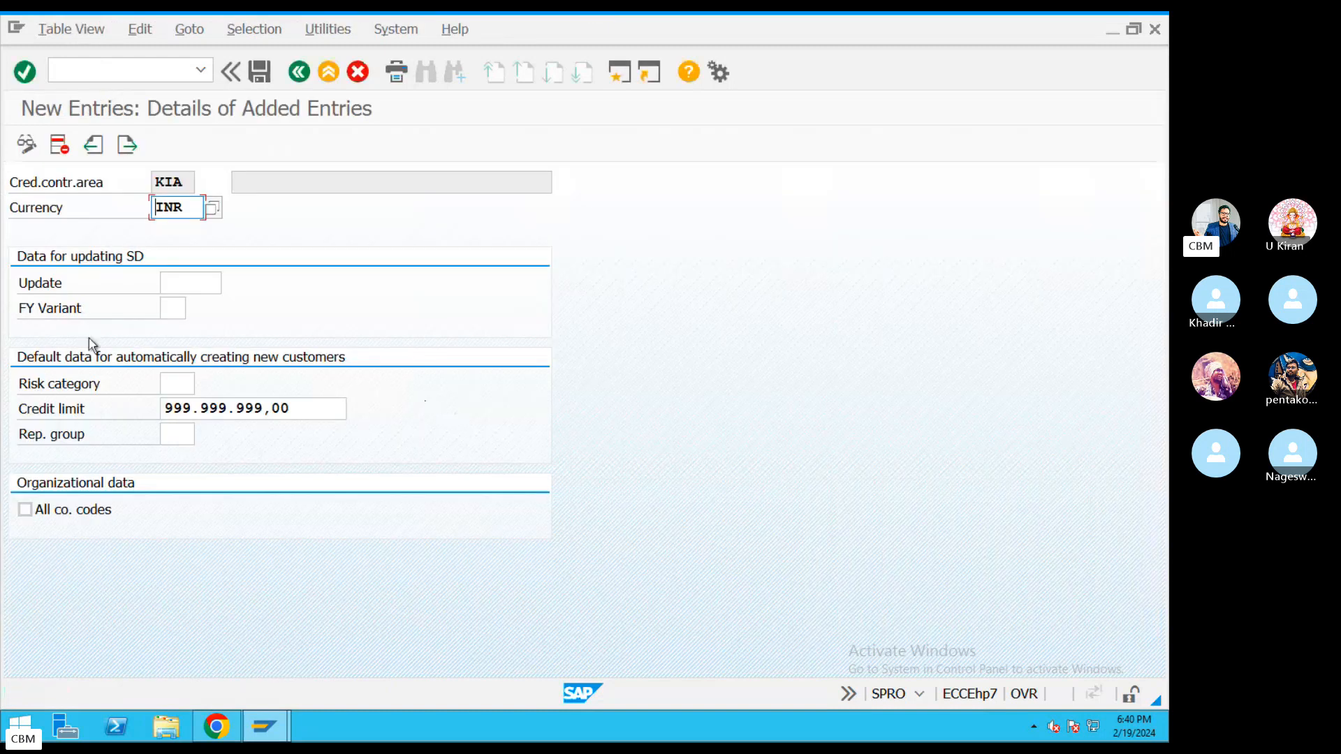
pyautogui.click(301, 72)
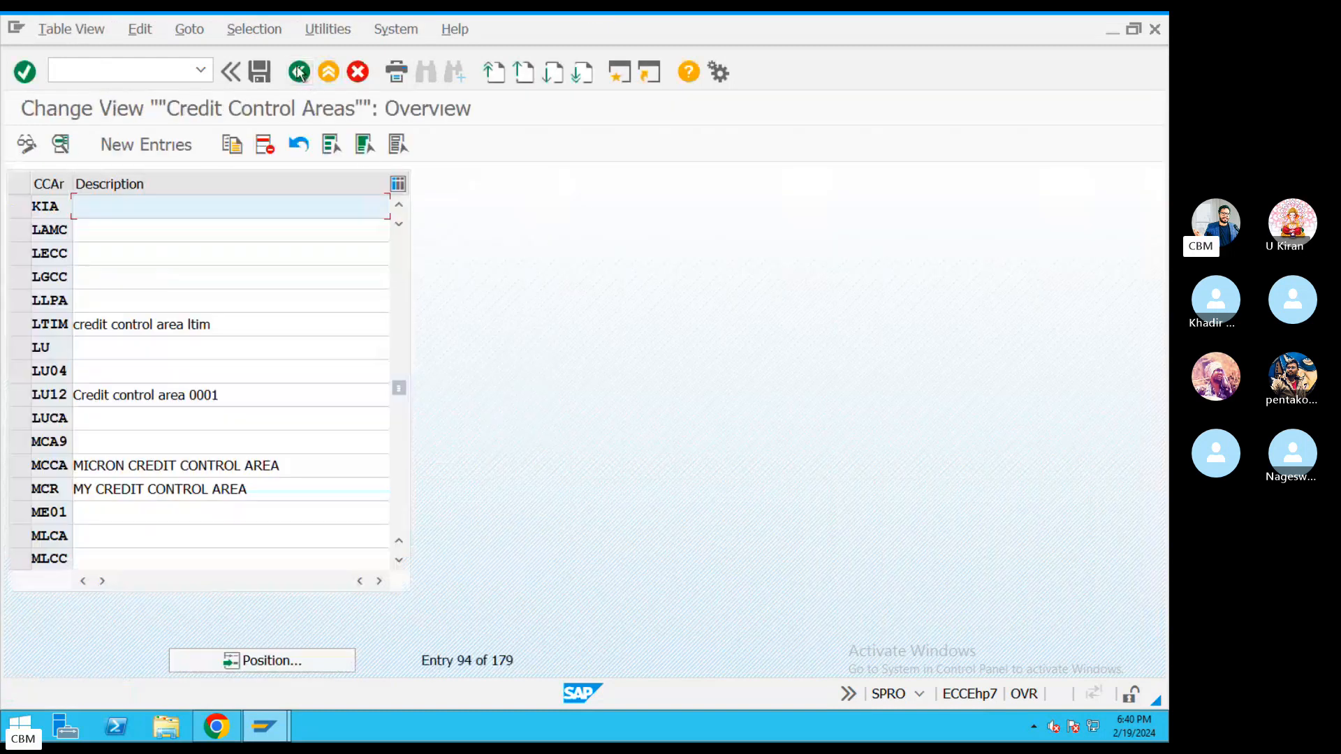
pyautogui.click(300, 72)
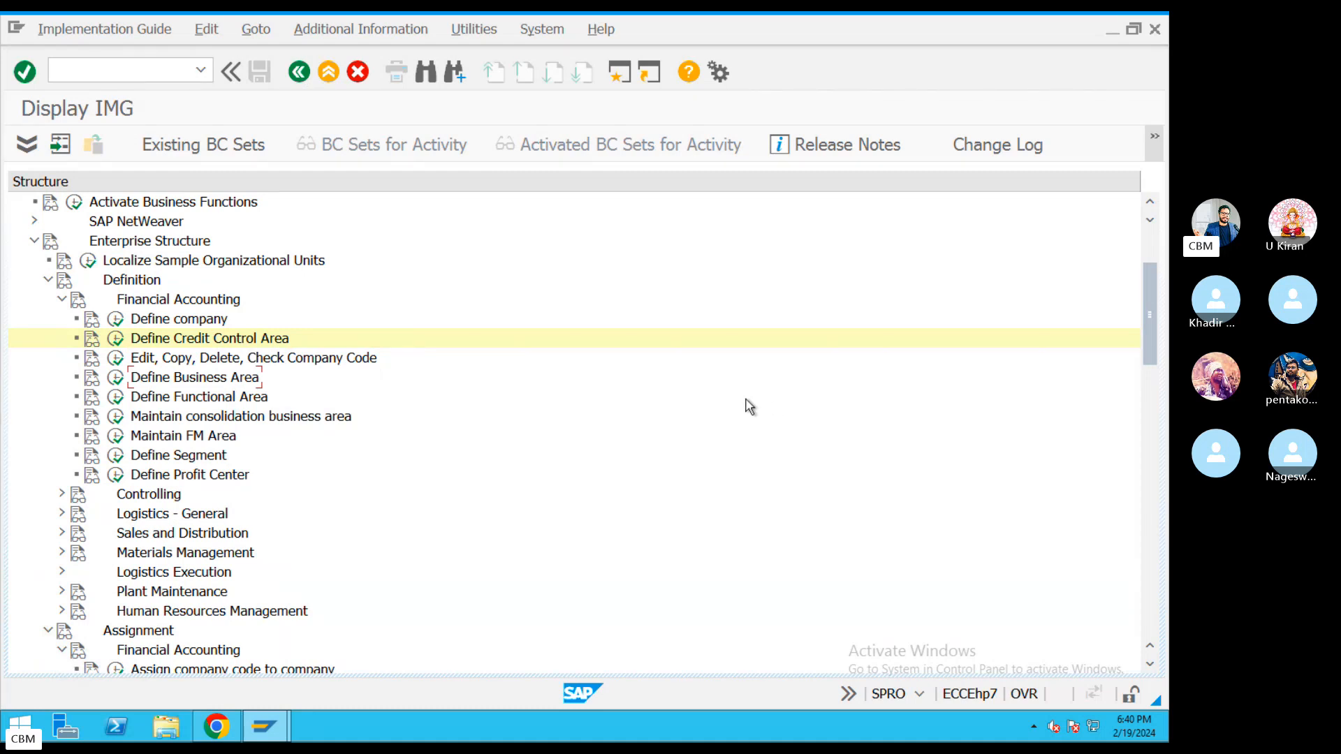
# Run the IMG activity Assign company code to credit control area.
pyautogui.moveTo(1143, 302); pyautogui.dragTo(1140, 368)
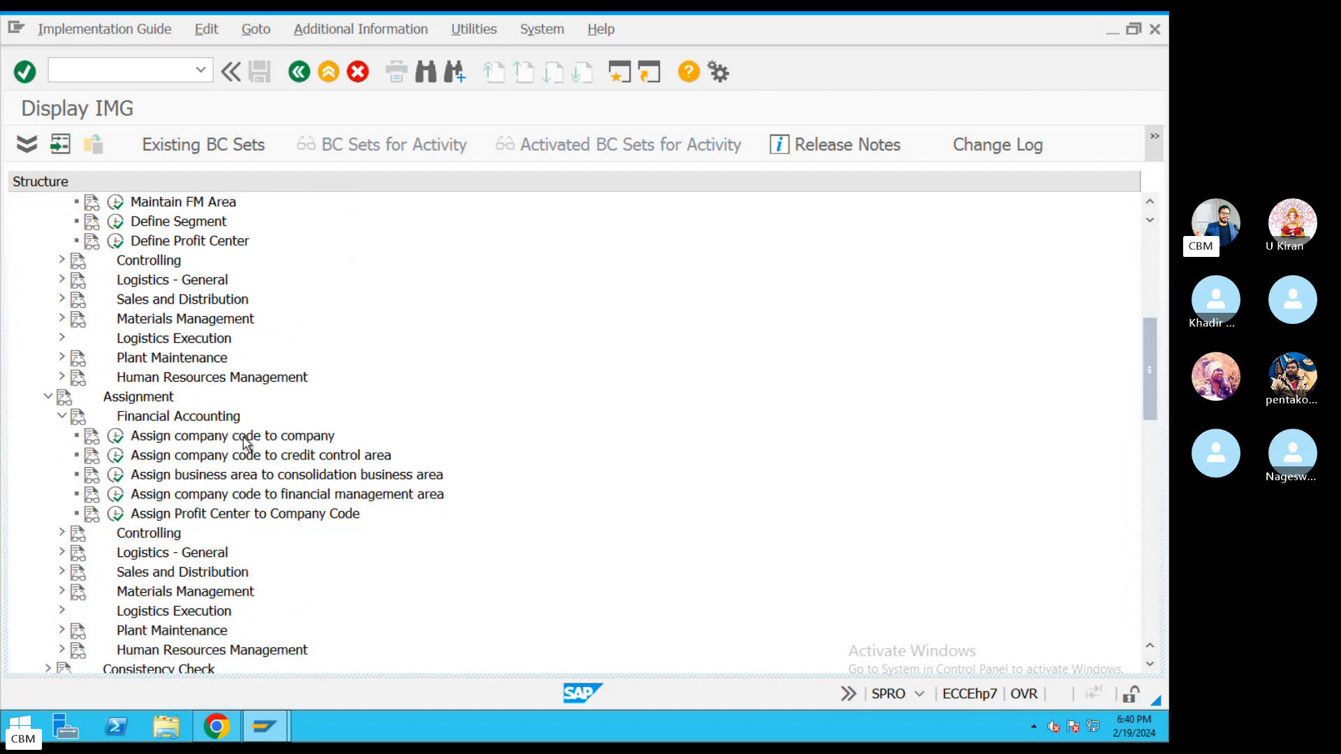
pyautogui.click(244, 438)
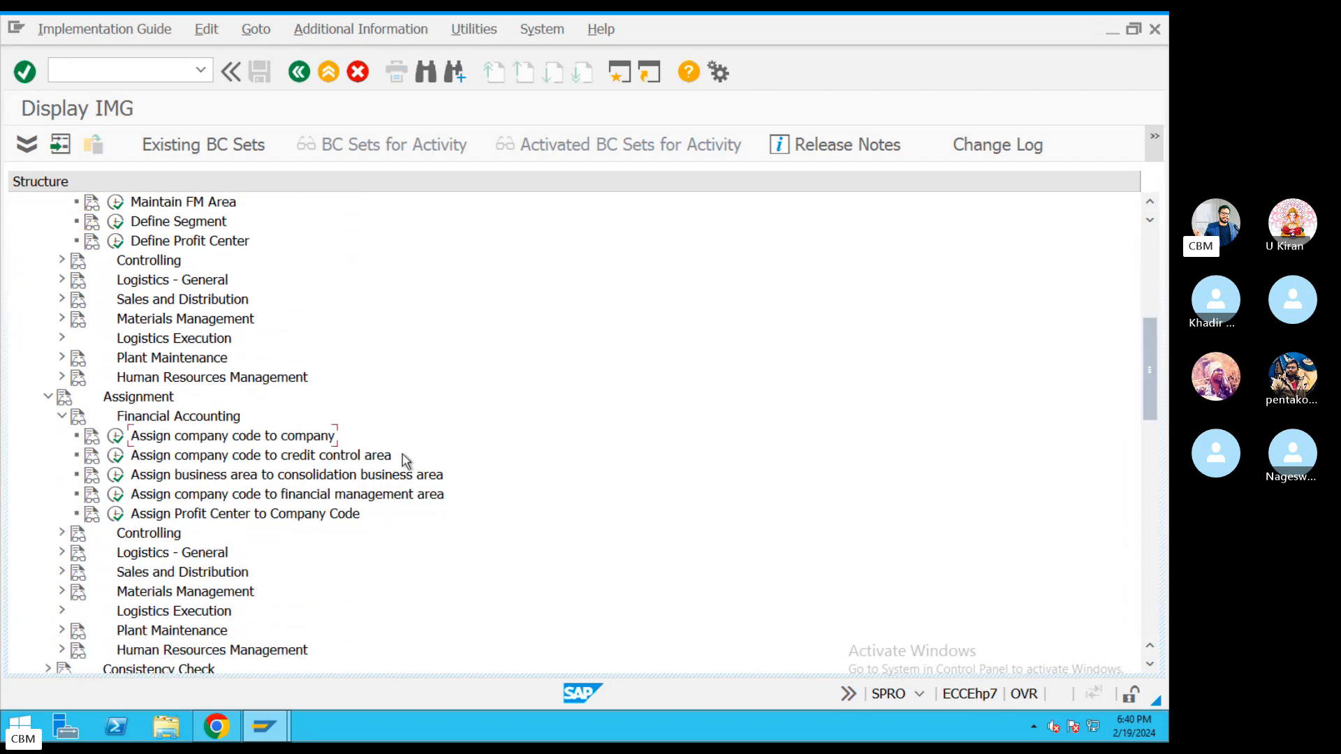
pyautogui.click(196, 458)
pyautogui.click(116, 455)
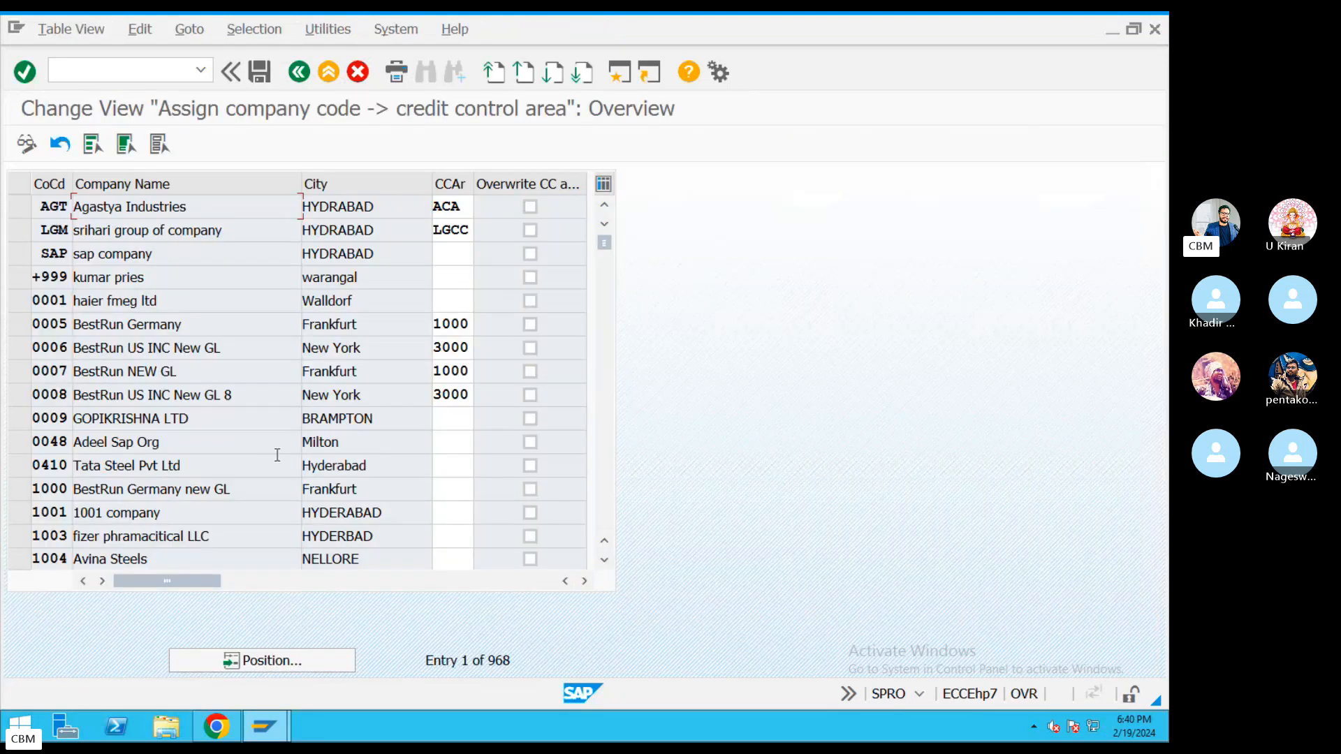
# Position the table on company code KIA and enter credit control area KIA.
pyautogui.click(292, 662)
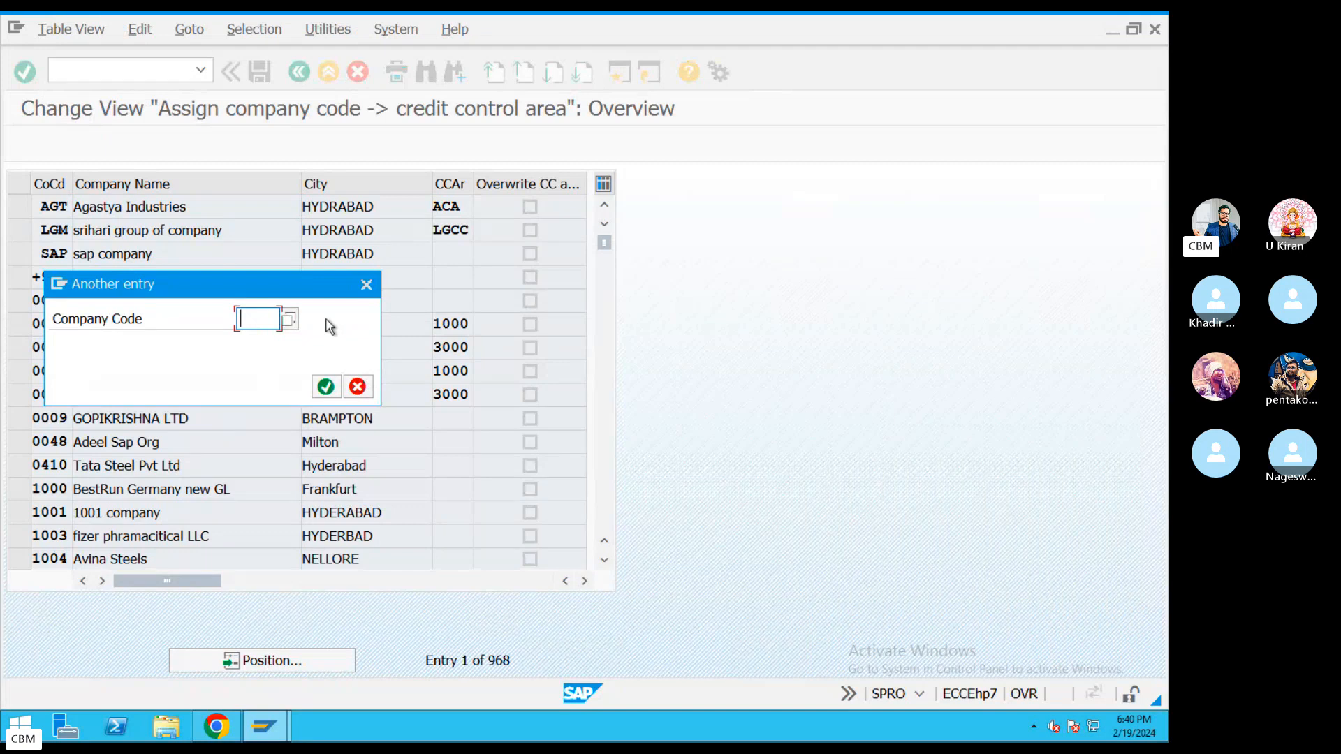
pyautogui.write('KIA')
pyautogui.press('Return')
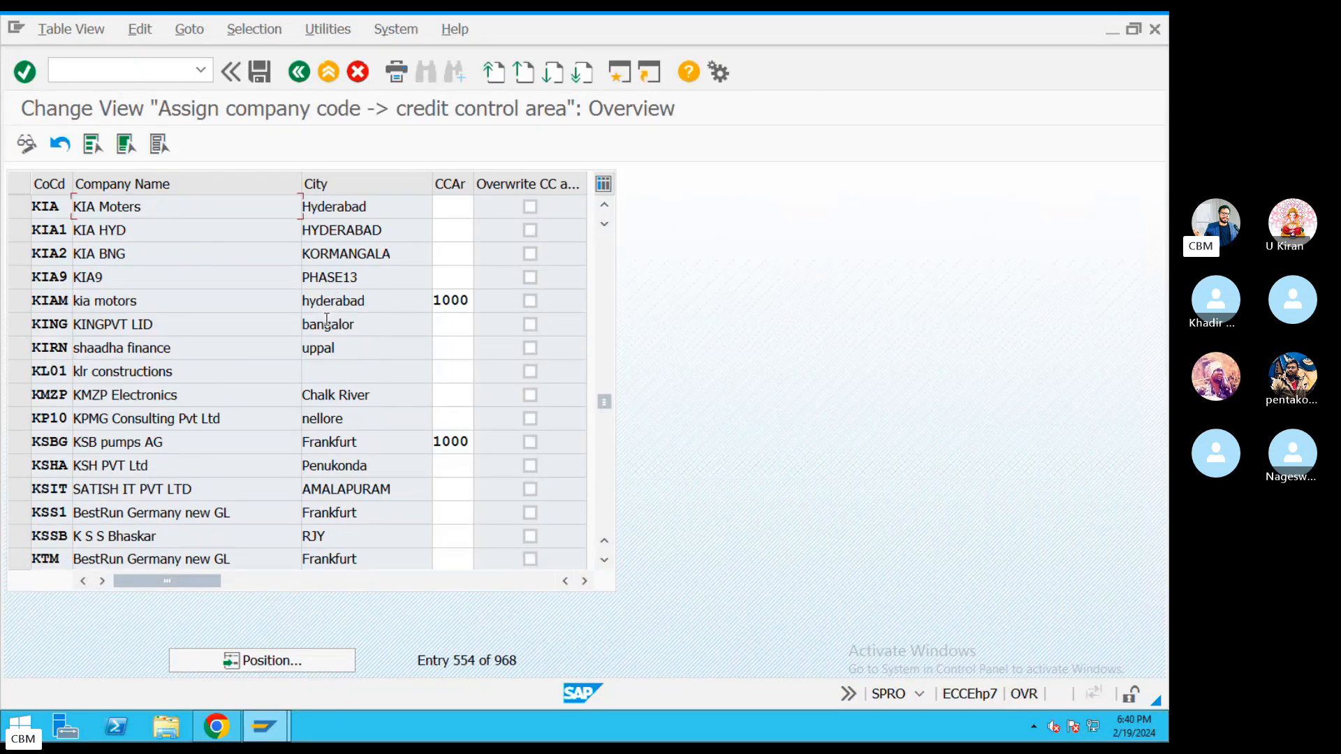
pyautogui.click(453, 208)
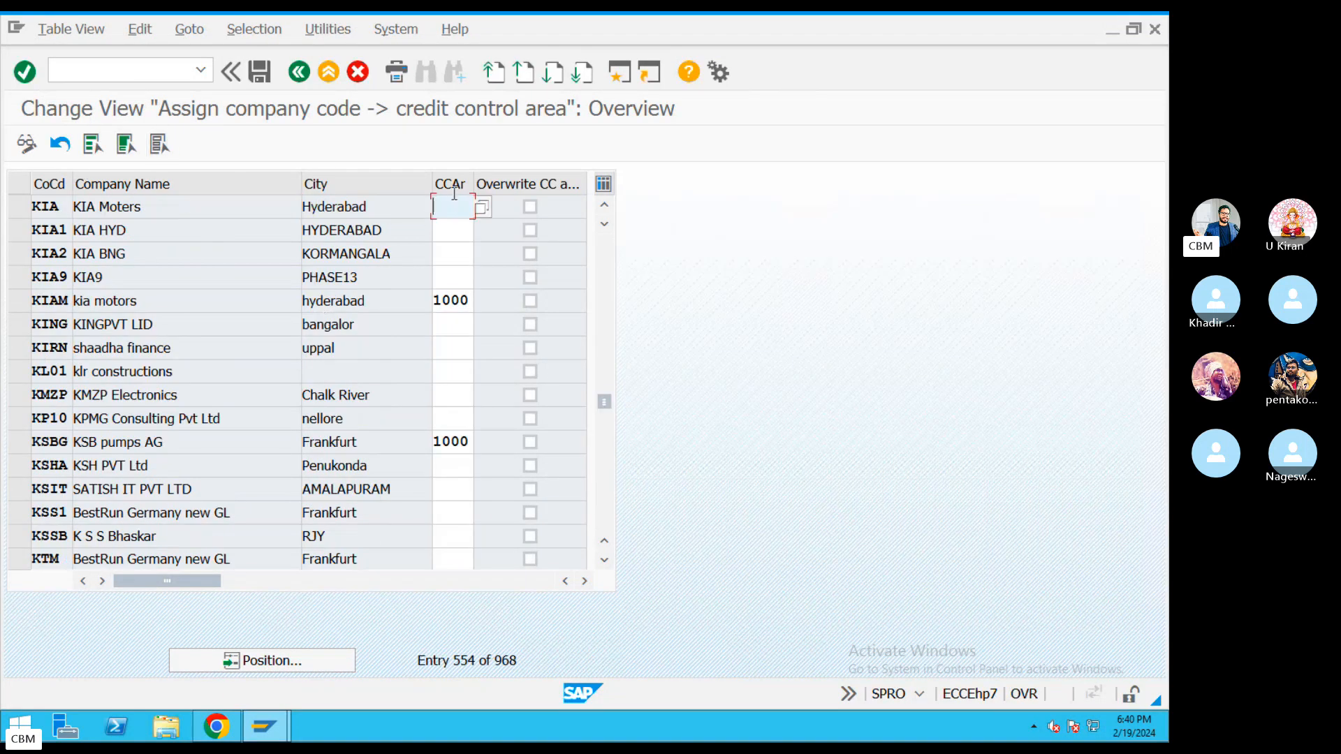
pyautogui.write('KIA')
pyautogui.moveTo(475, 207); pyautogui.dragTo(419, 205)
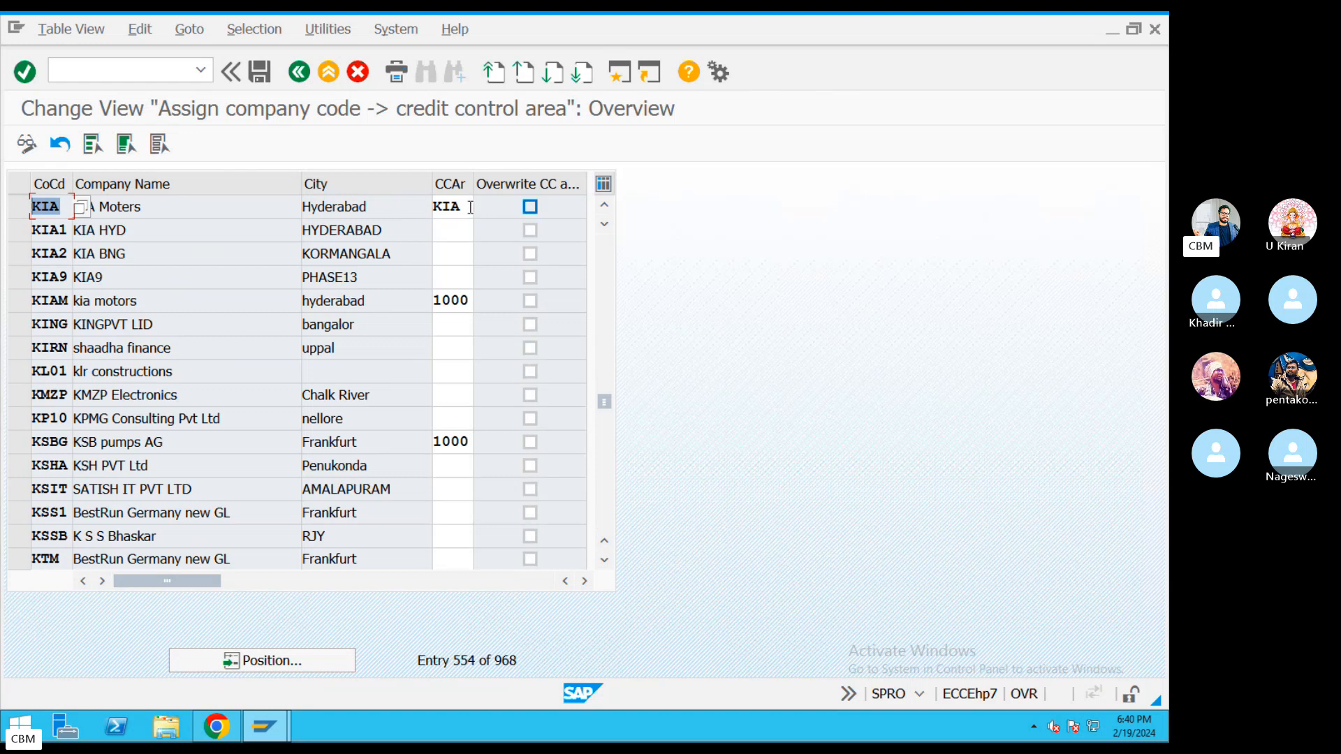
# Save the assignment under customizing request EH7K906460.
pyautogui.click(259, 71)
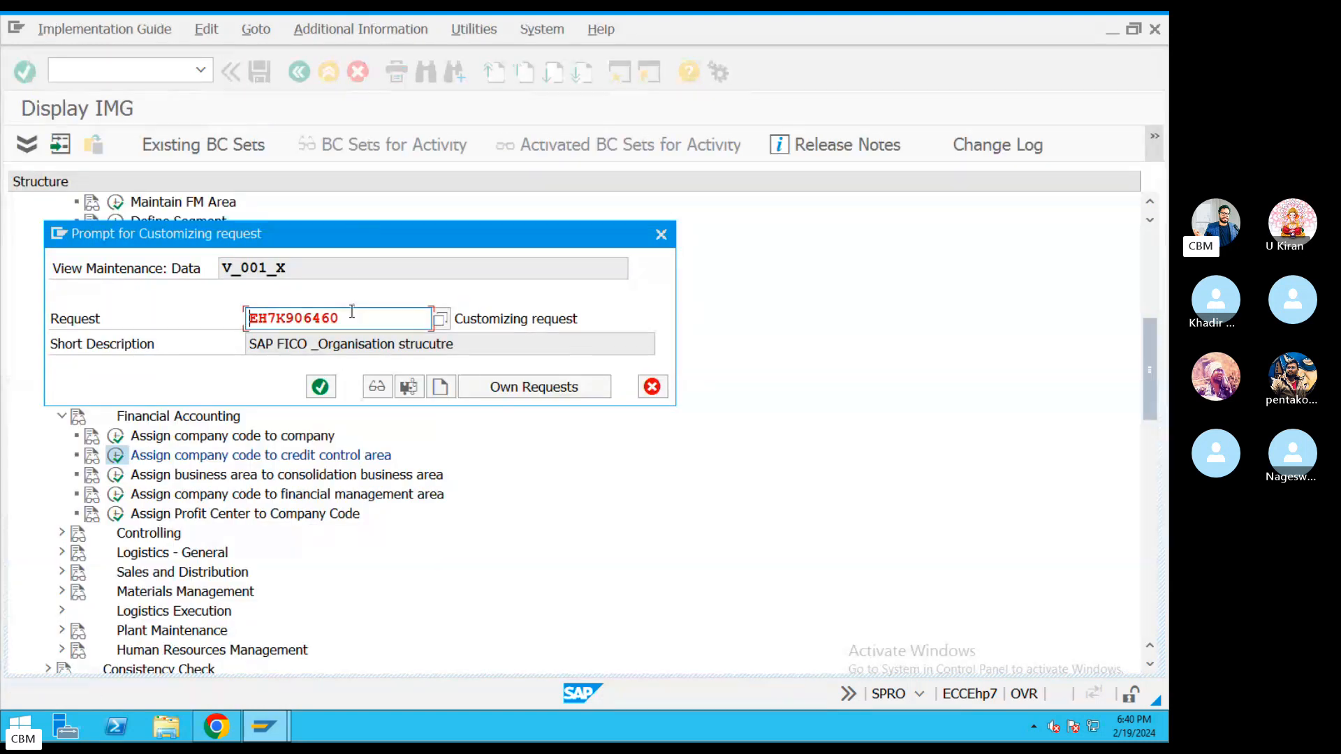
pyautogui.moveTo(339, 315); pyautogui.dragTo(204, 316)
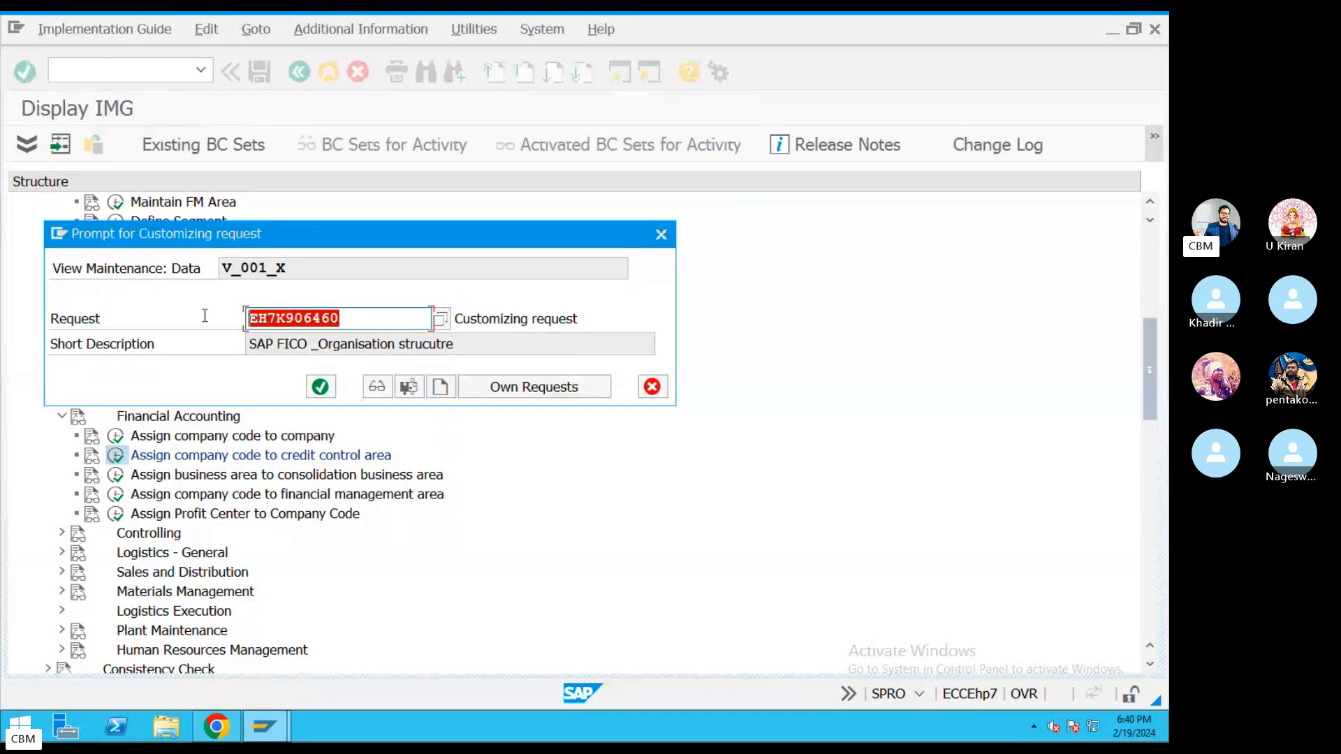
pyautogui.click(439, 319)
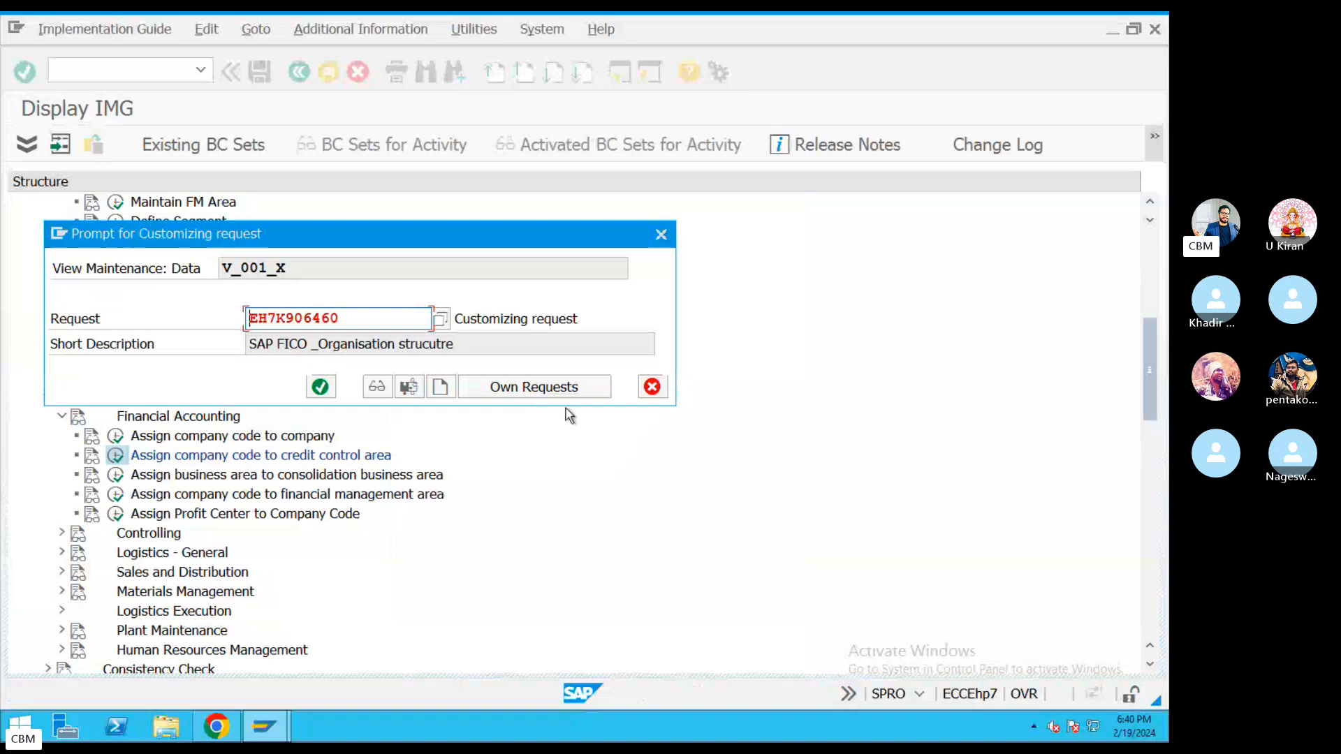
pyautogui.click(320, 386)
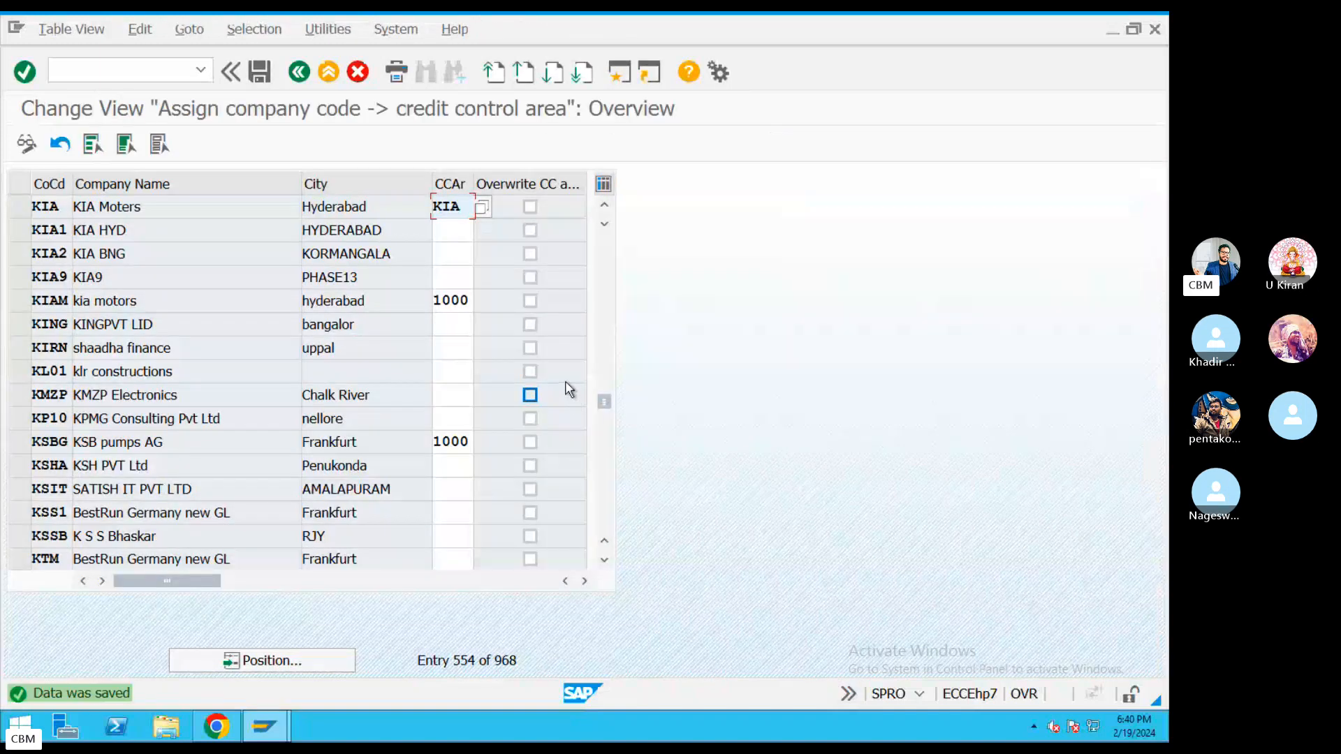
pyautogui.hotkey('ctrl', 'Left')
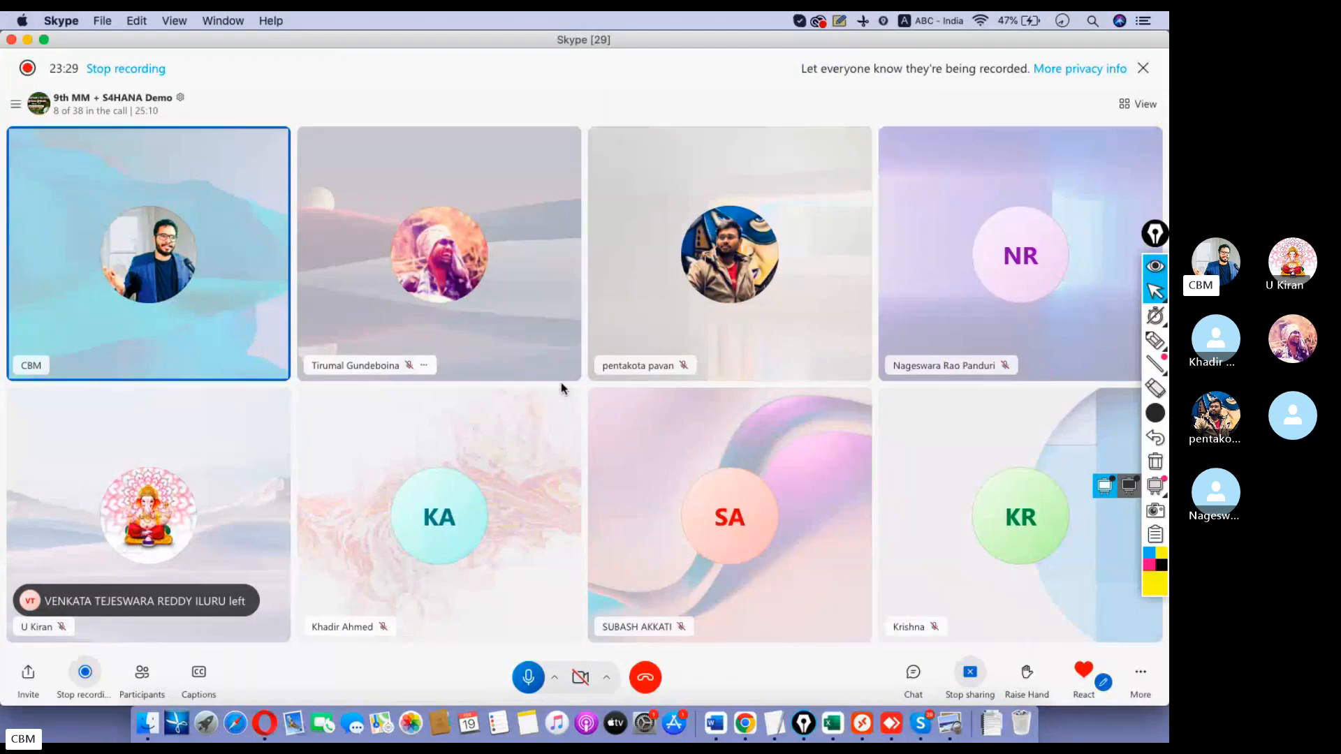
# Back out of the IMG to SAP Easy Access and bring up a blank TextEdit document.
pyautogui.hotkey('ctrl', 'Right')
pyautogui.hotkey('ctrl', 'Right')
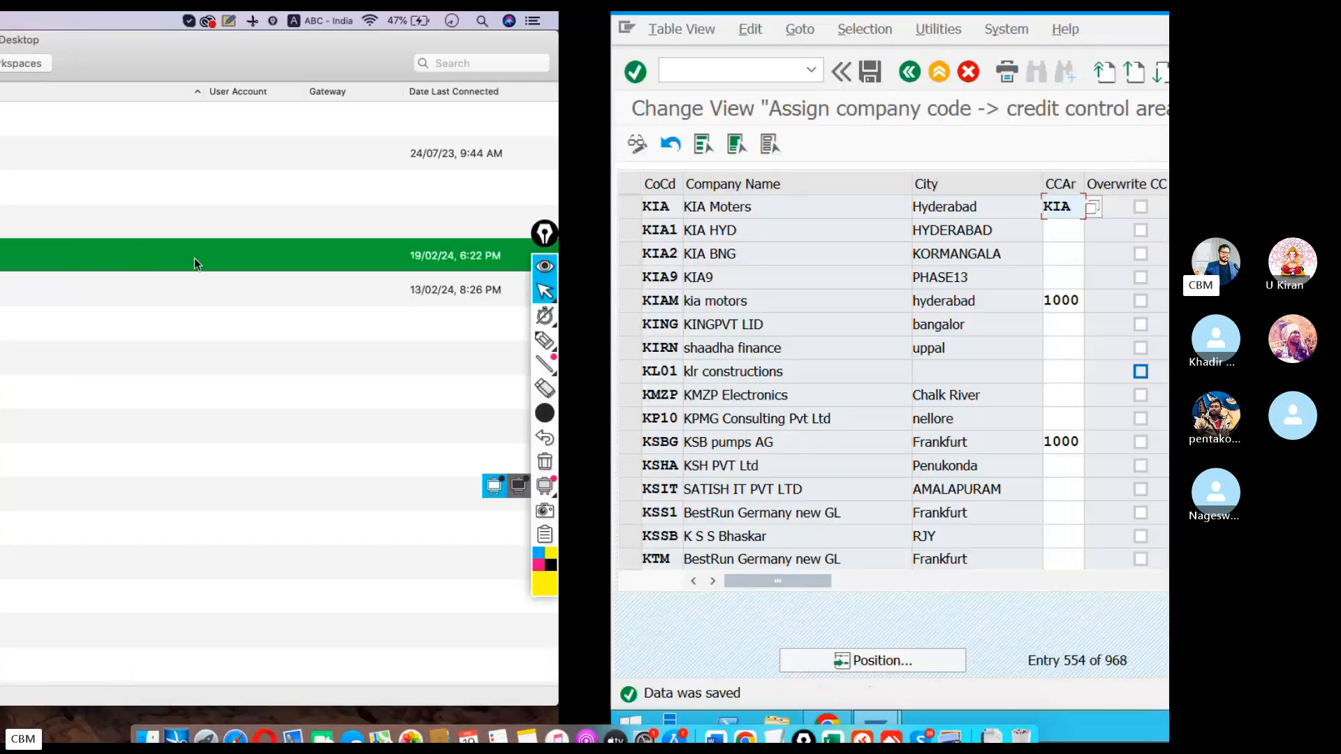
pyautogui.click(297, 73)
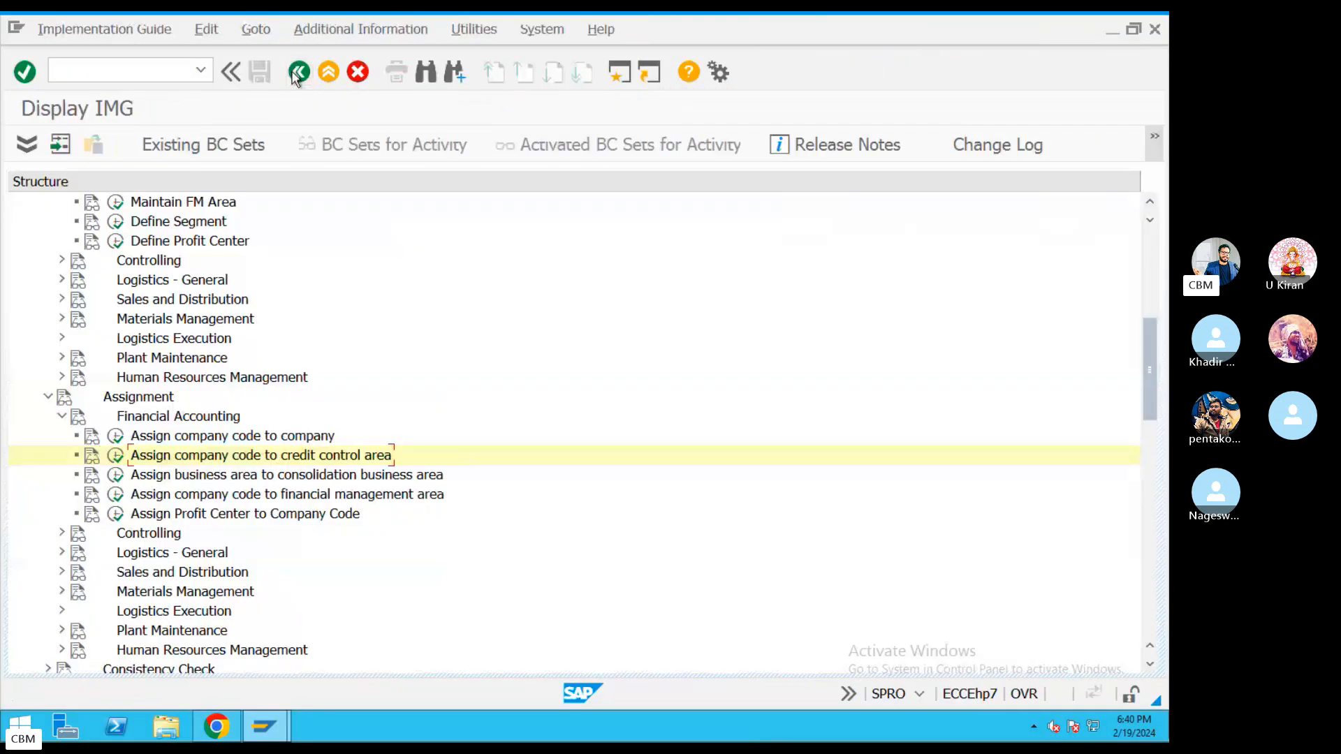
pyautogui.click(297, 72)
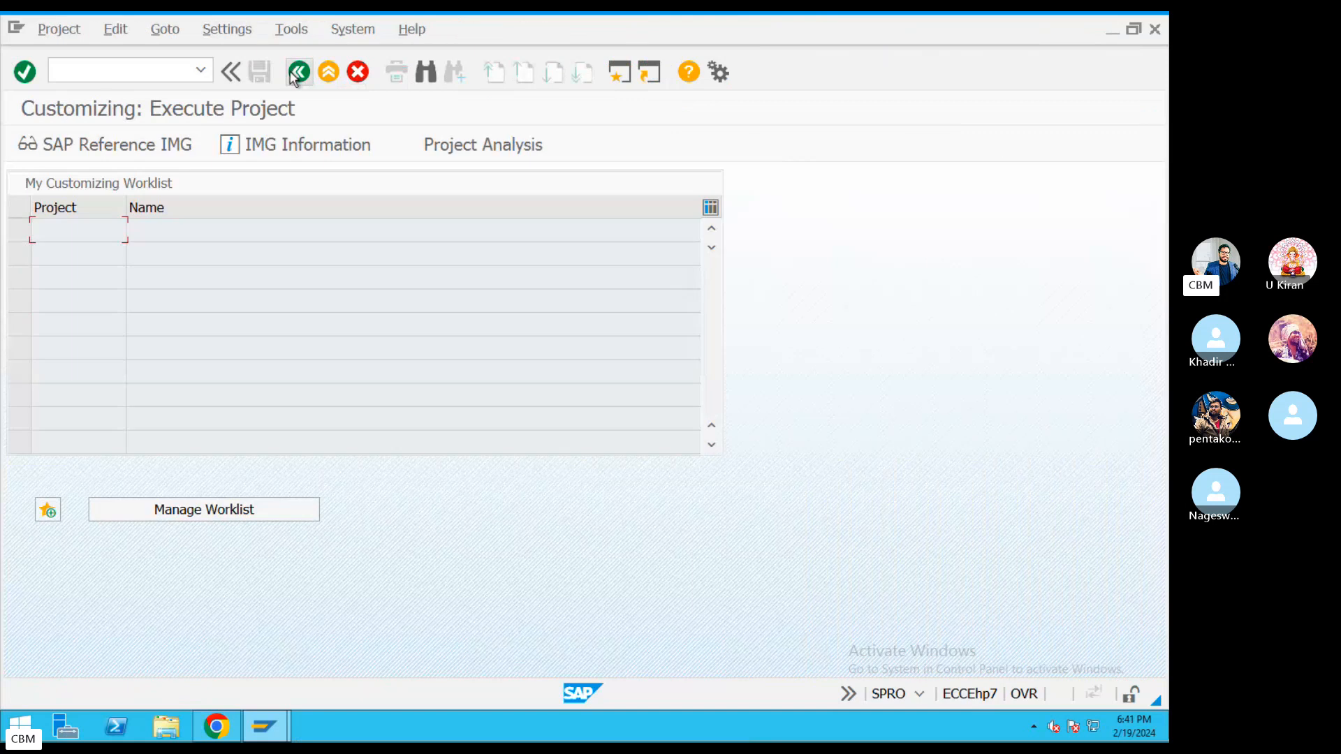
pyautogui.click(297, 72)
pyautogui.hotkey('ctrl', 'Left')
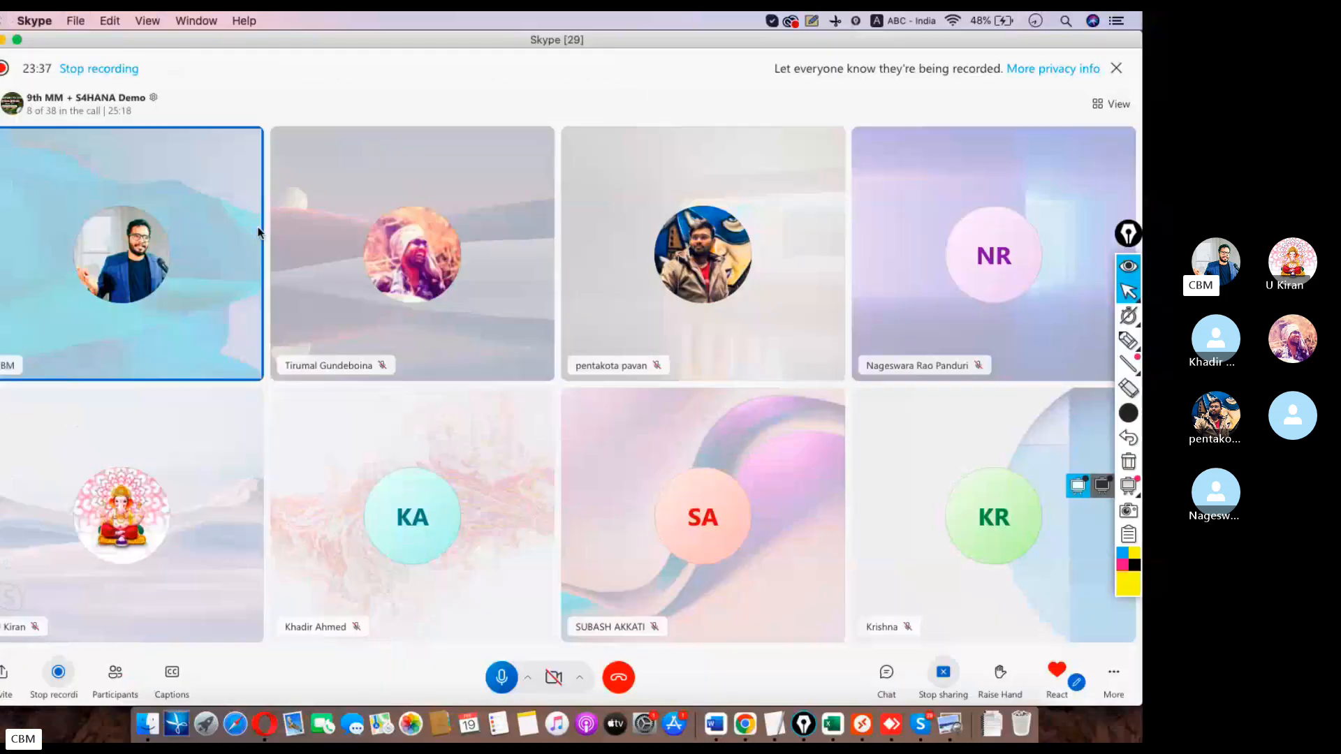
pyautogui.click(773, 723)
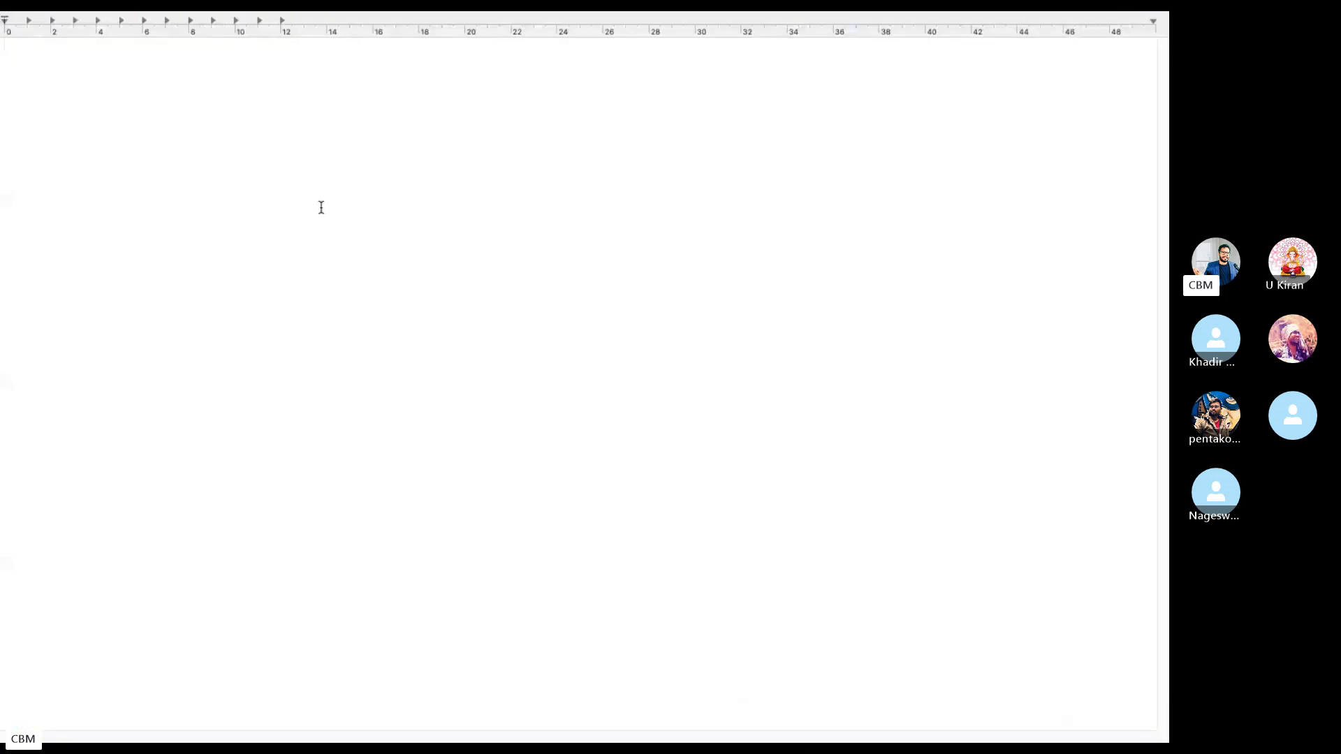
# Type the title 'SAP Enterprise Structure Configuration' and enlarge it to font size 36.
pyautogui.write('SAP Enterprise Structure')
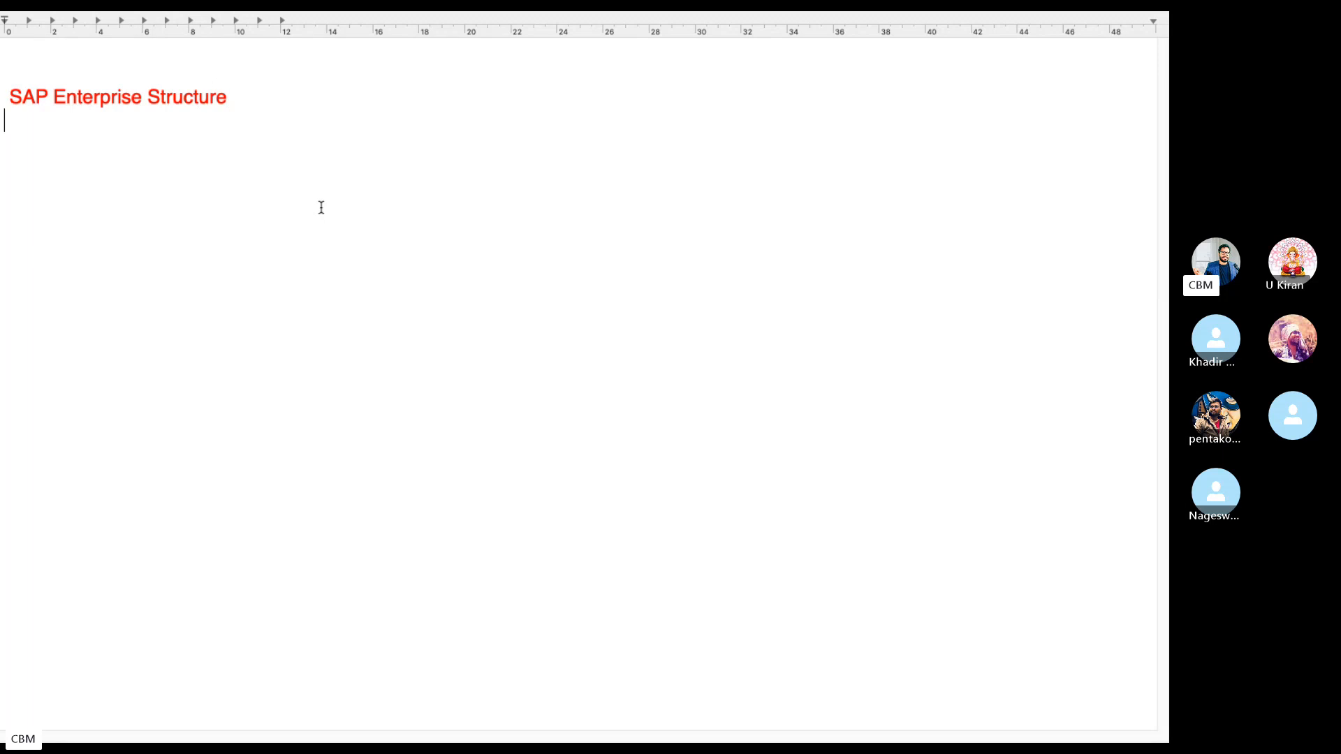
pyautogui.write('Configurations')
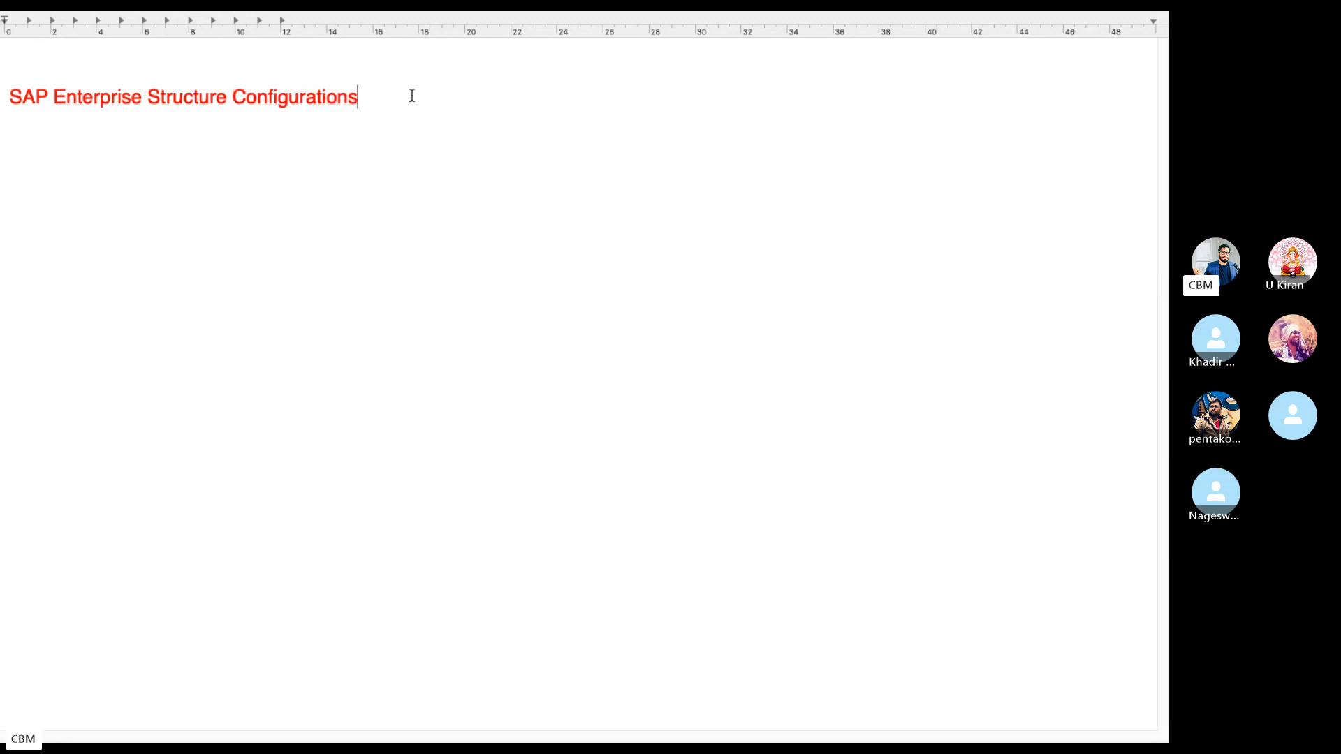
pyautogui.moveTo(412, 96); pyautogui.dragTo(6, 98)
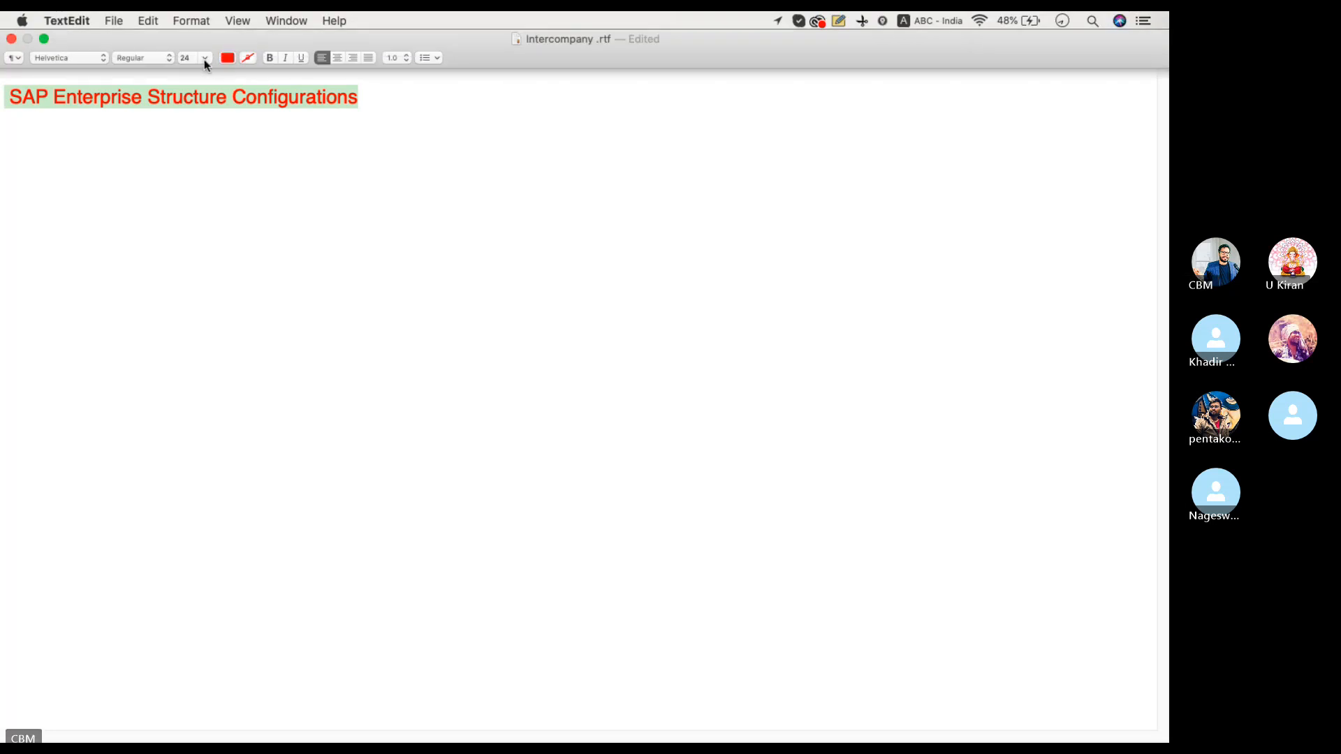
pyautogui.click(204, 60)
pyautogui.click(201, 184)
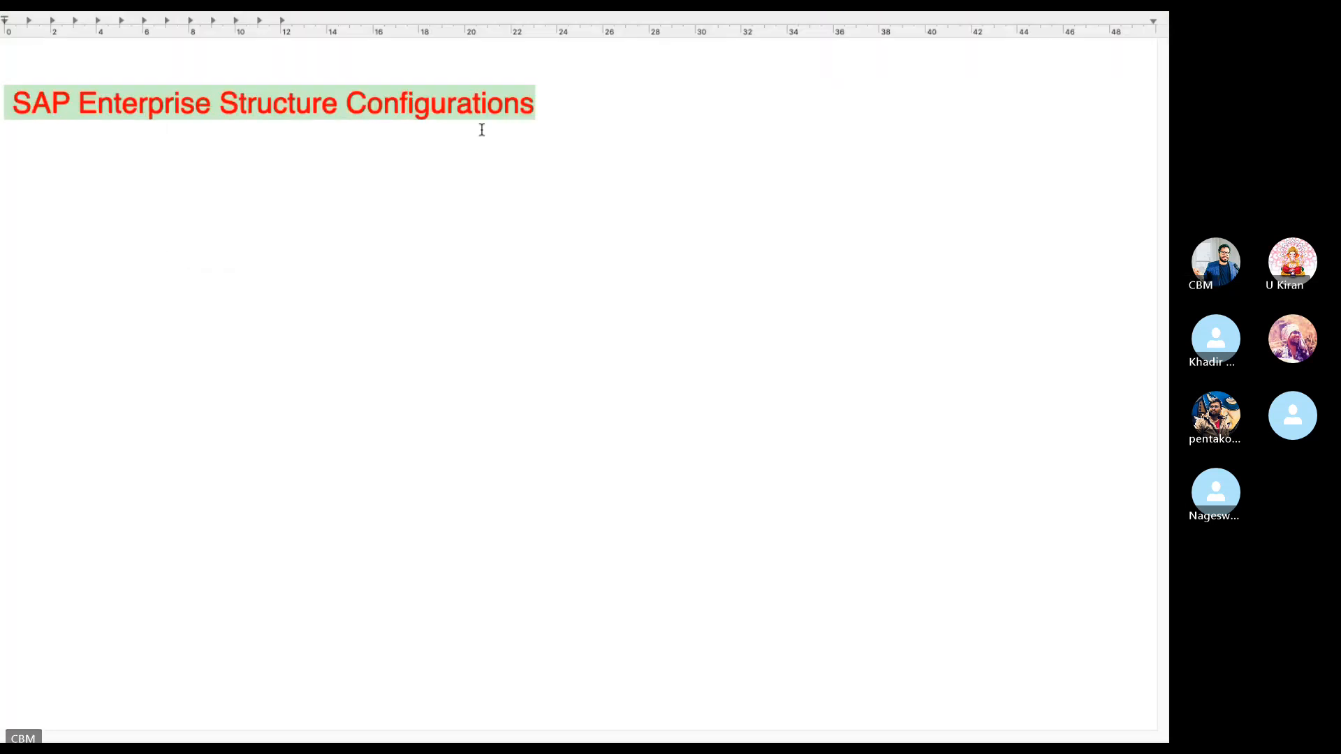
# Add a row of equals signs under the title, then >> lines for Define Company and Define Company Code.
pyautogui.click(542, 120)
pyautogui.press('Return')
pyautogui.write('==========')
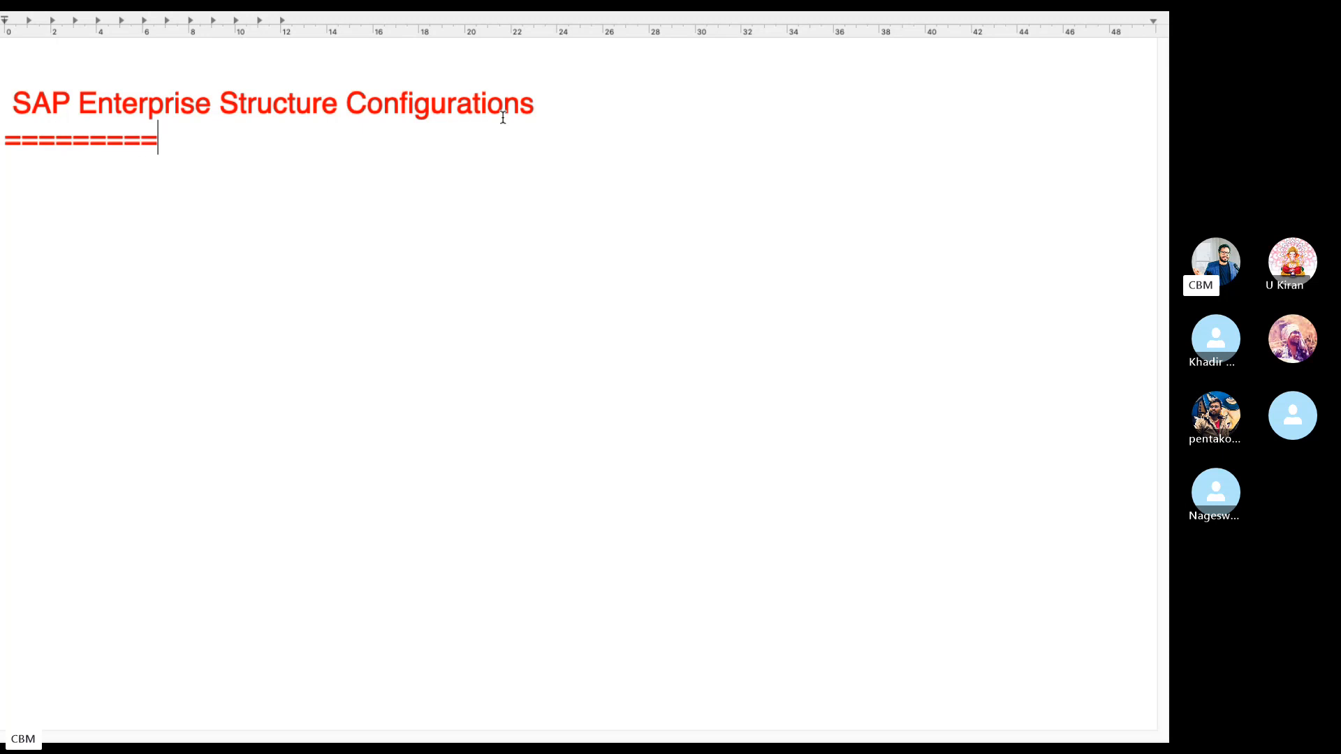
pyautogui.write('===========================')
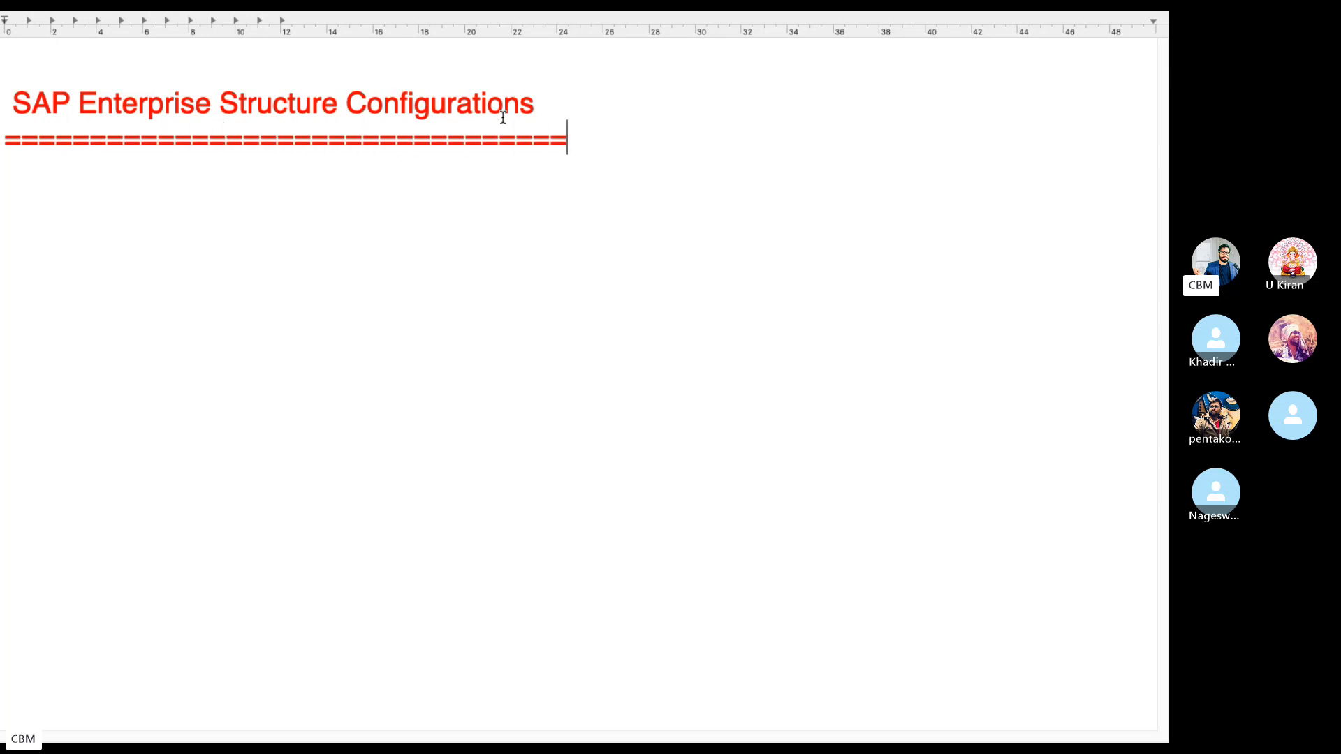
pyautogui.write('>> Define Con')
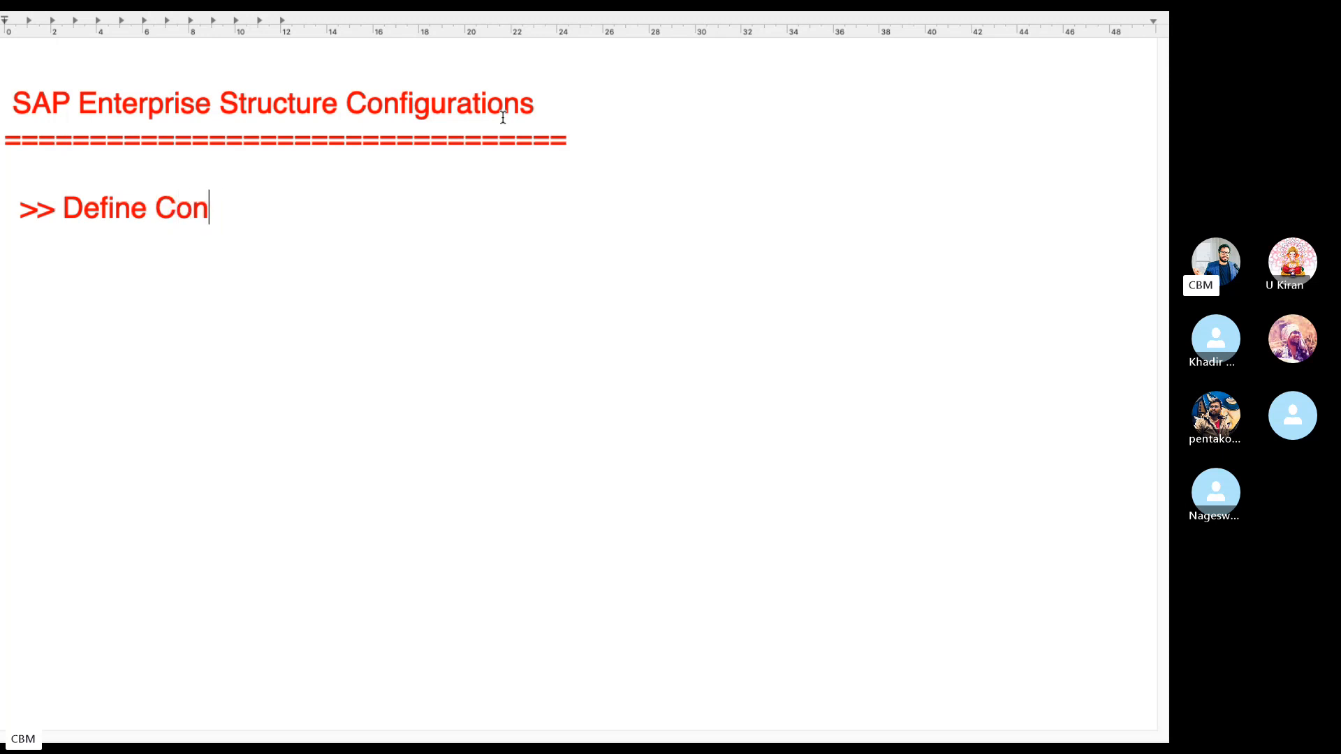
pyautogui.press('BackSpace')
pyautogui.write('mpany')
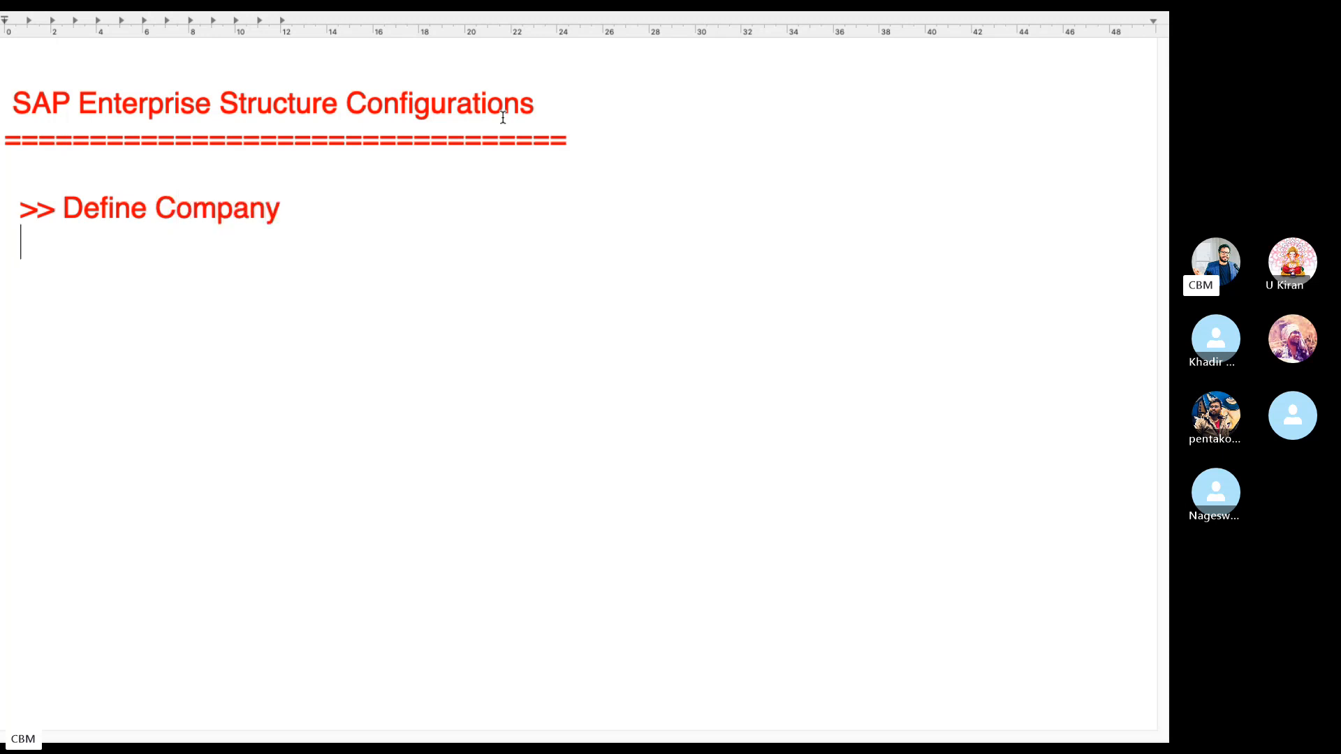
pyautogui.write('>> Define')
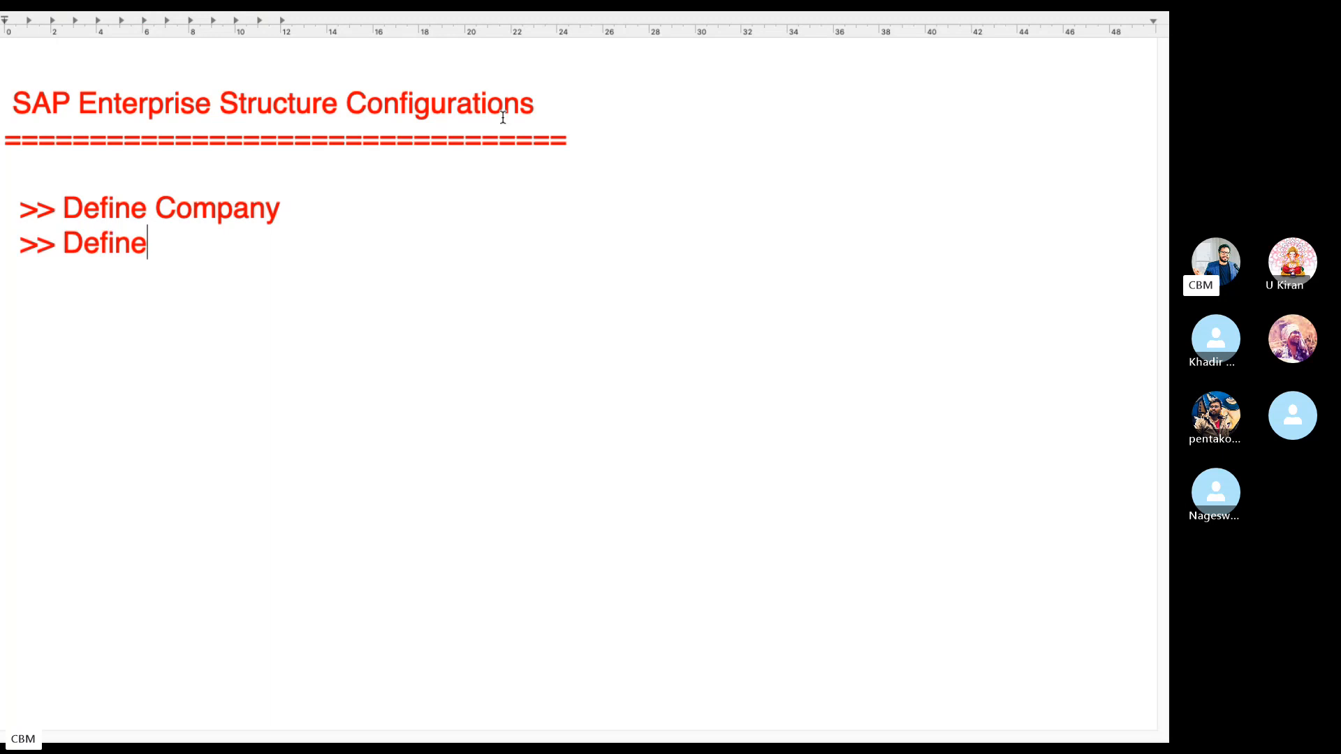
pyautogui.write(' Company Cod')
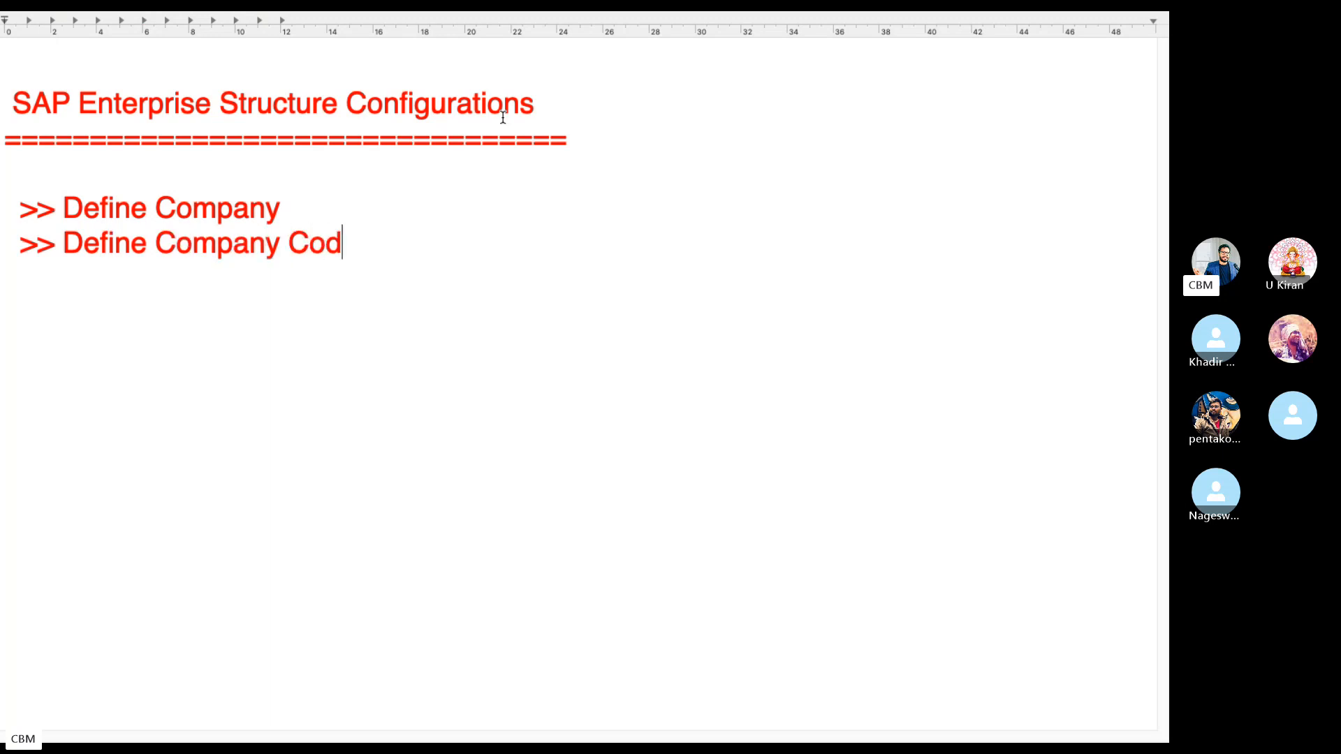
pyautogui.write('e>> Assign Com')
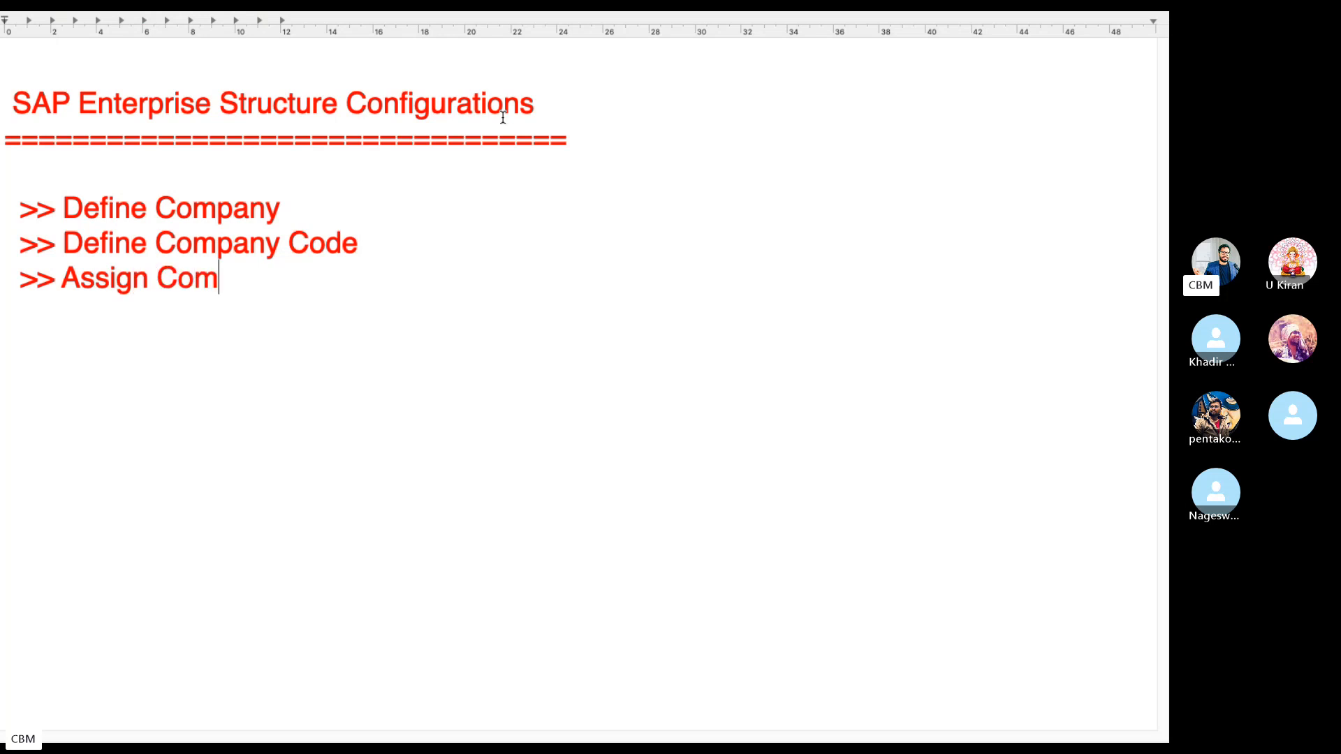
pyautogui.write('pany Code to ')
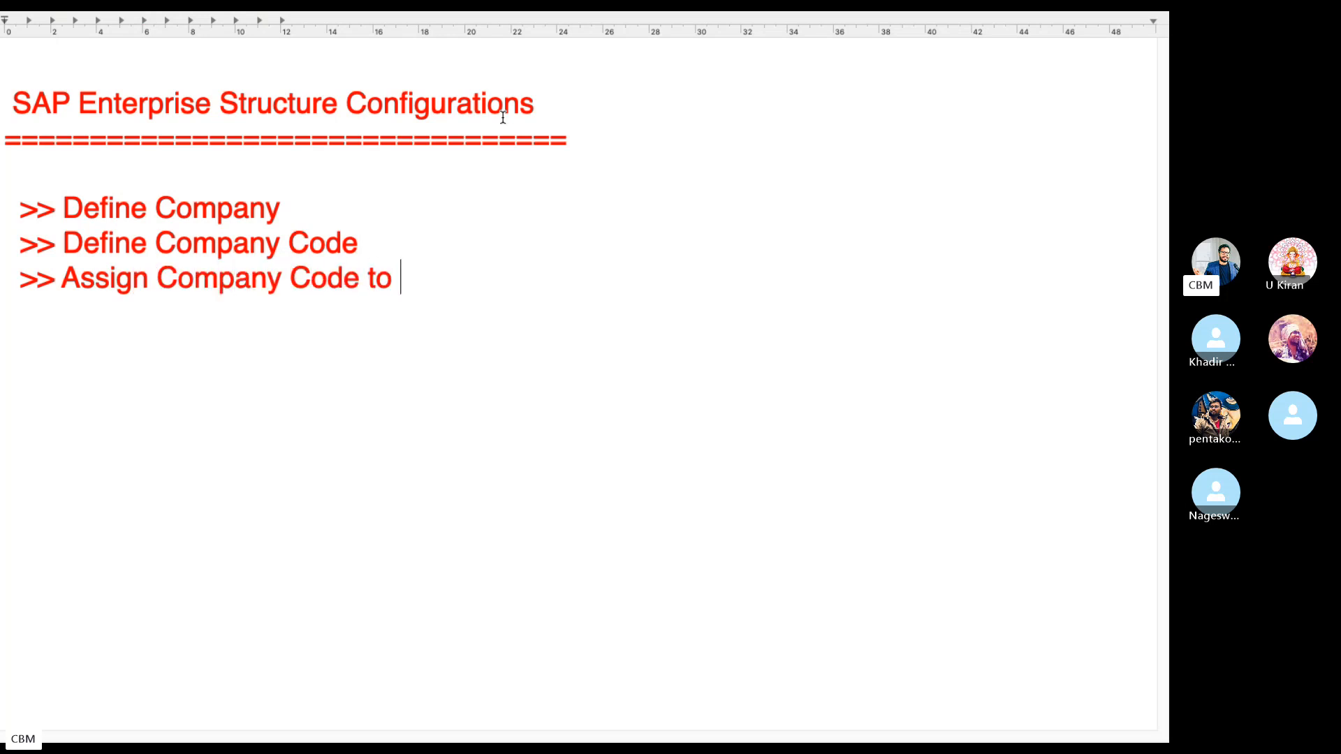
pyautogui.write('Company')
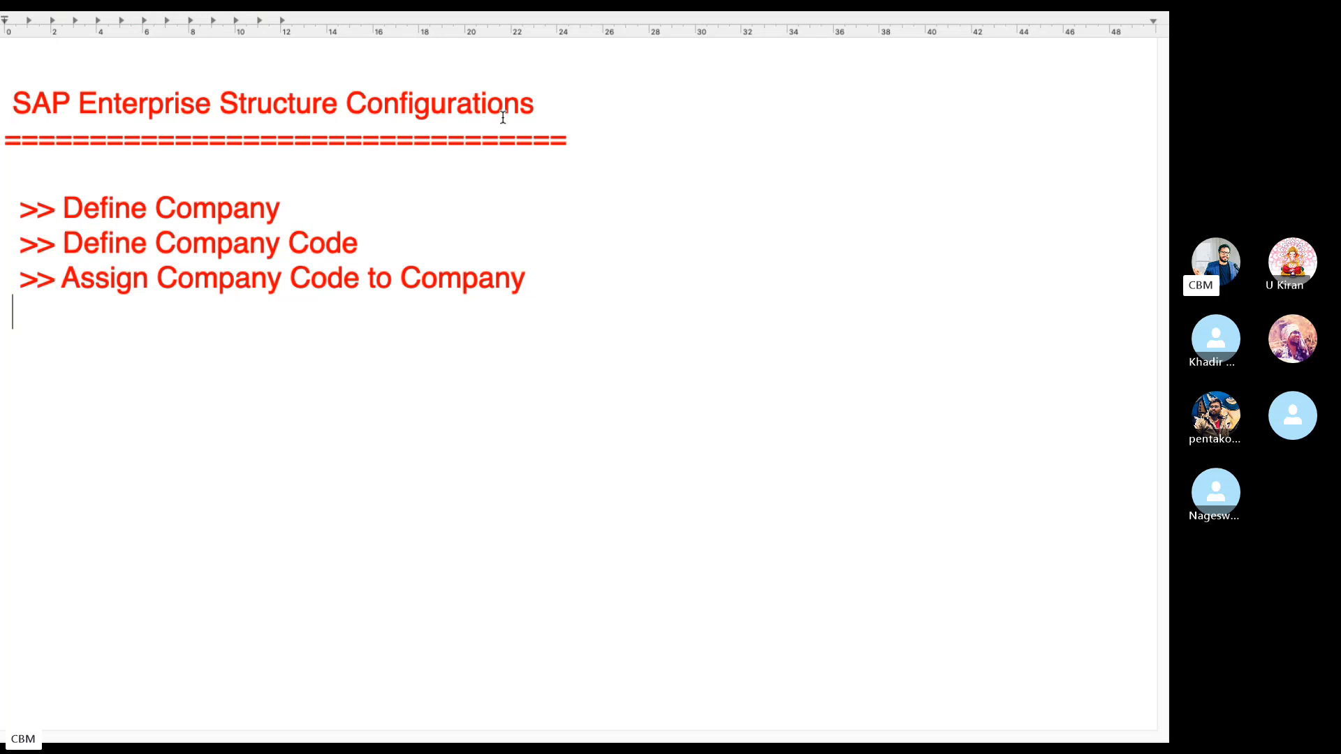
pyautogui.write(' Define')
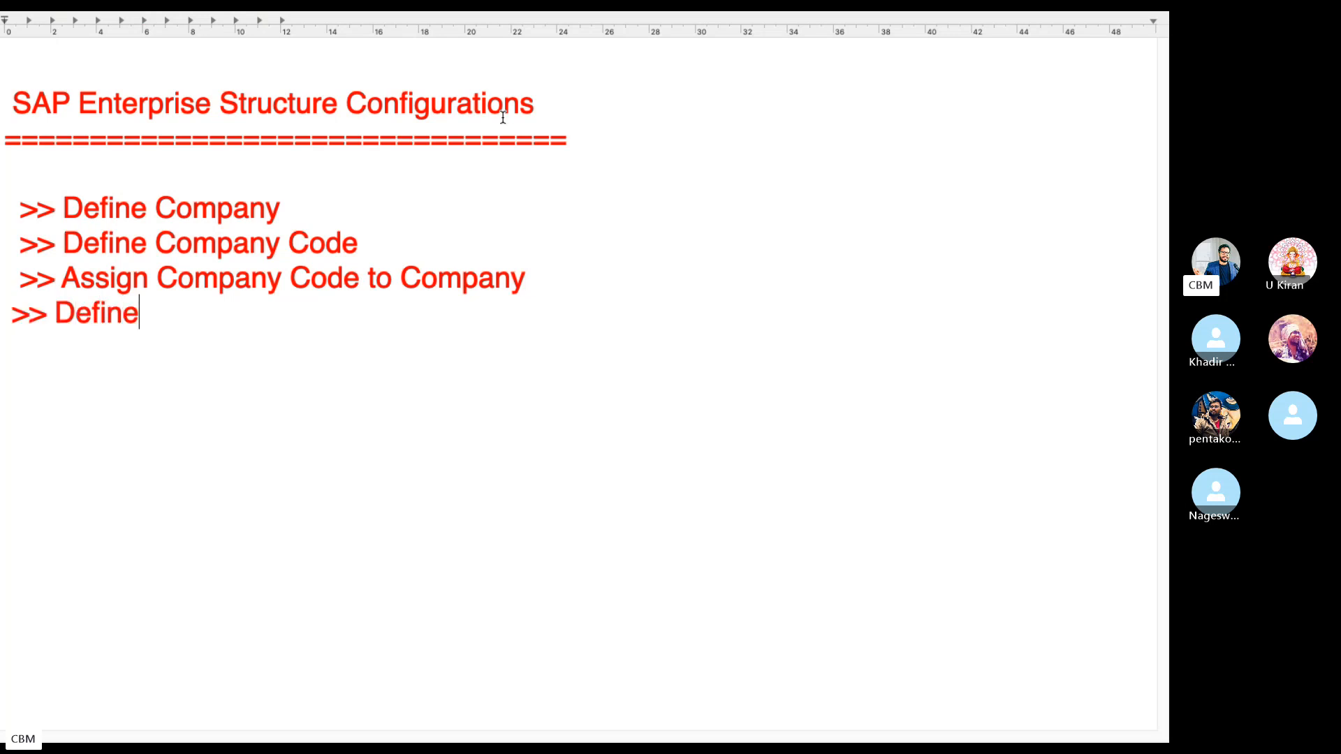
pyautogui.write(' Business Area')
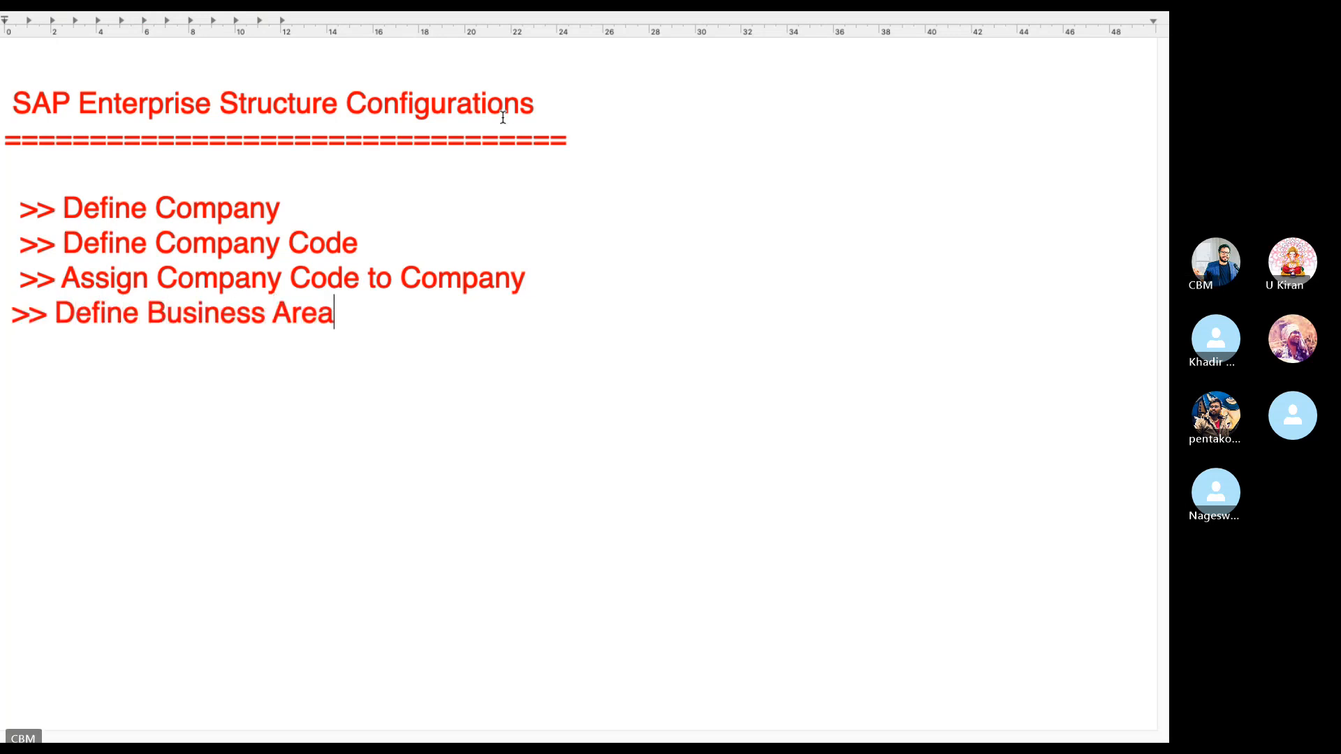
# Add the lines '>> Define Credit Control Area' and '>> Assign Credit Control area to Company Code'.
pyautogui.press('Return')
pyautogui.write('>> ')
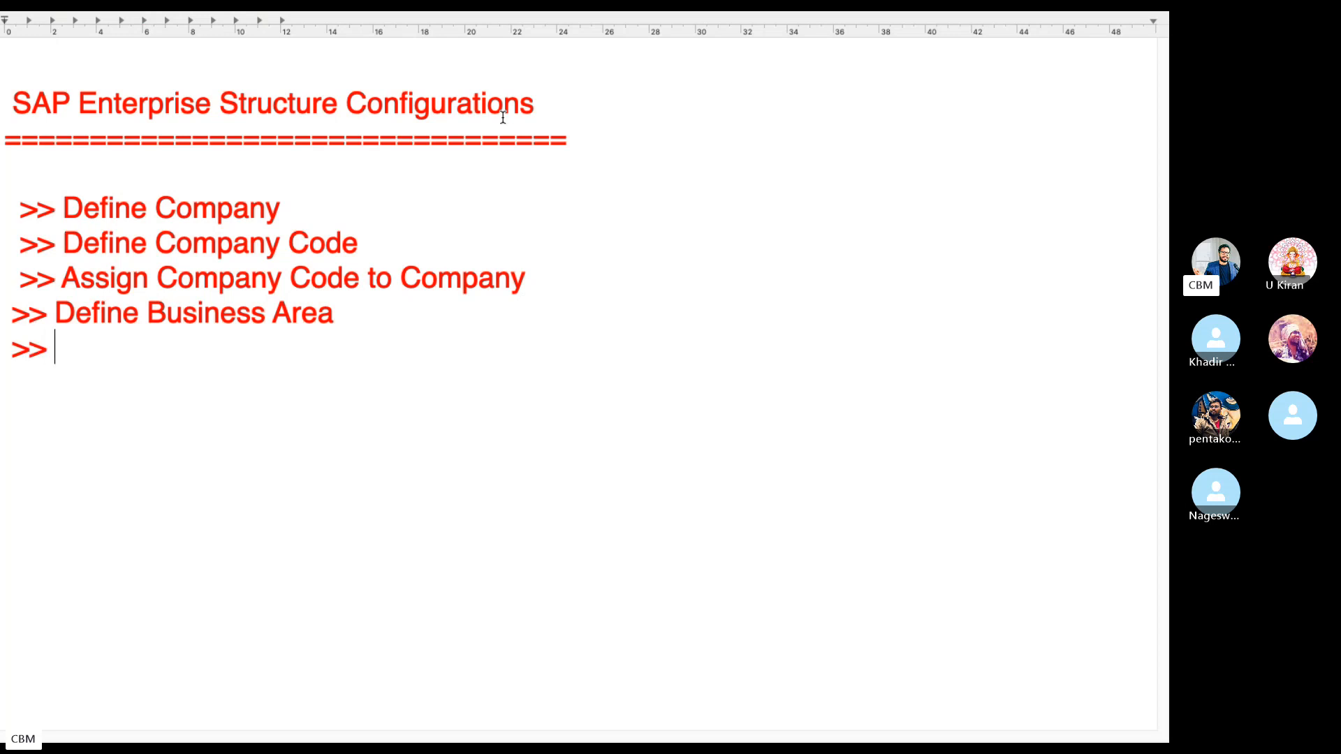
pyautogui.write('Define C')
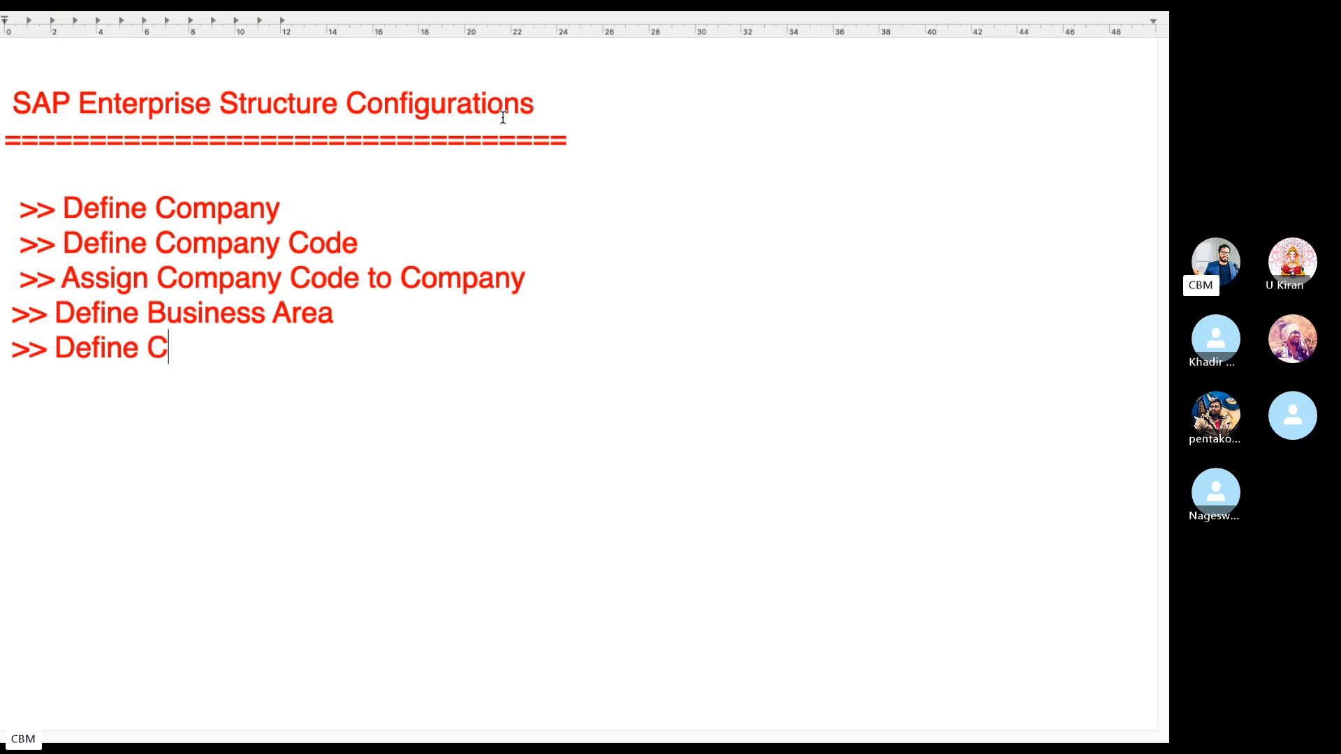
pyautogui.write('redit Con')
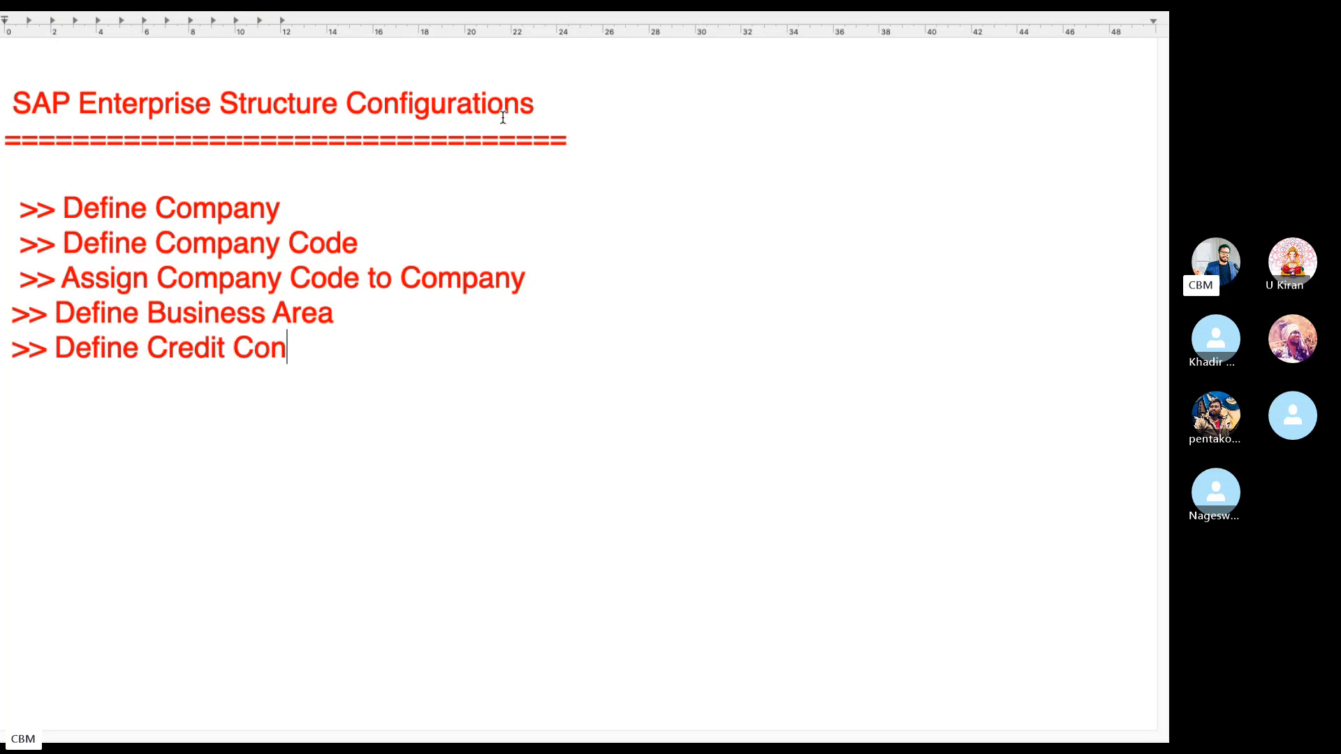
pyautogui.write('trol Area')
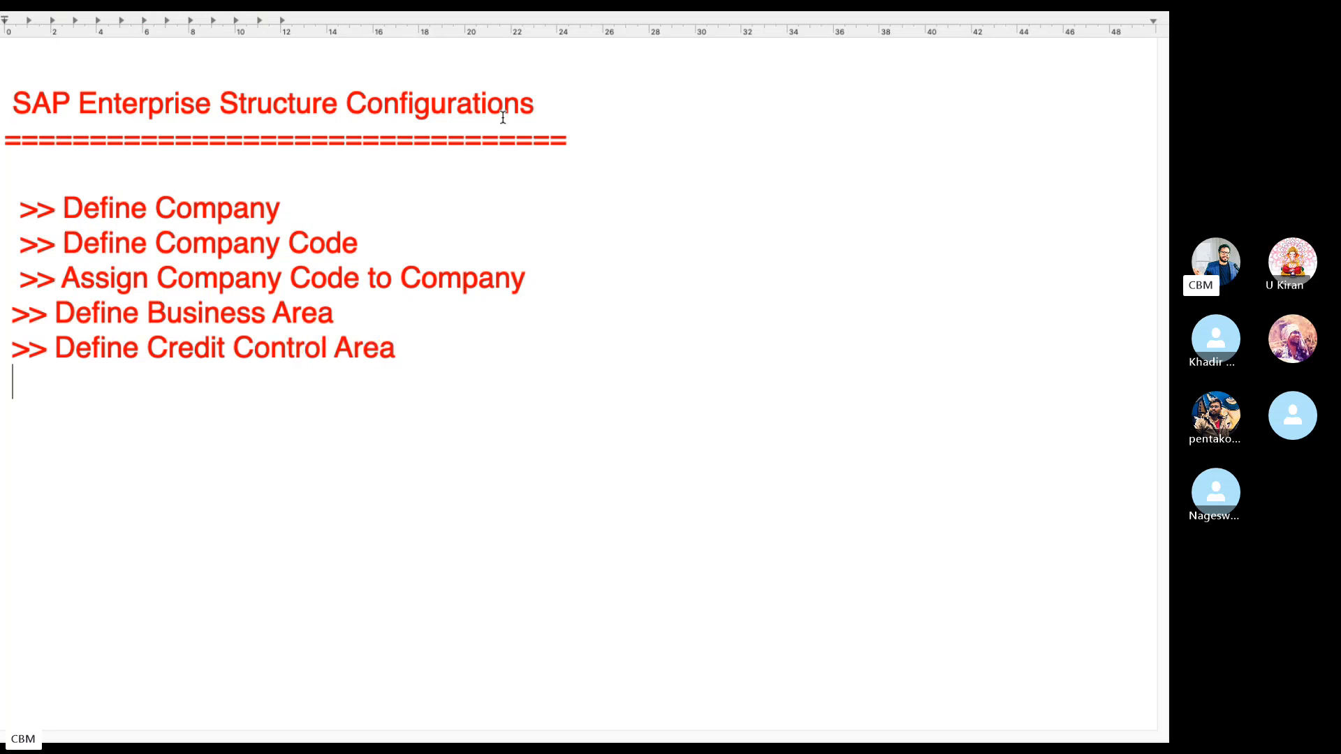
pyautogui.write(' >> As')
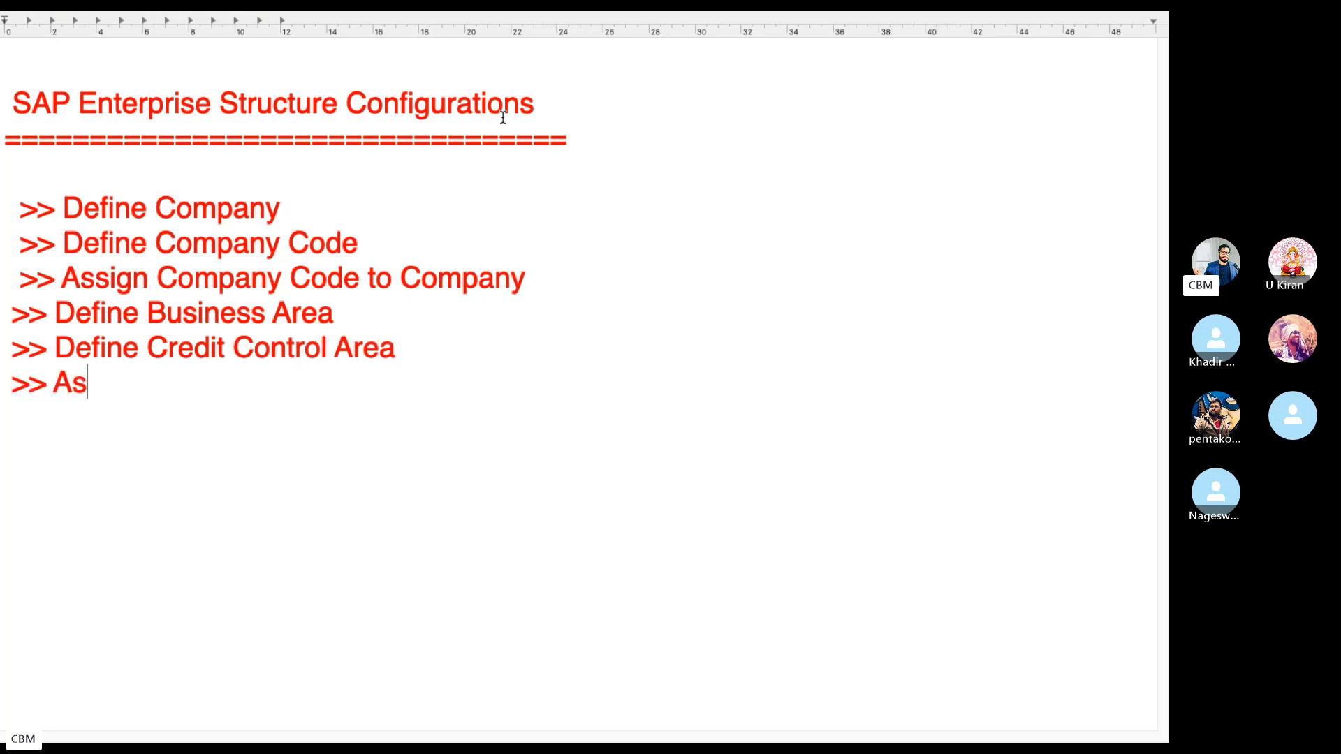
pyautogui.write('sign Credit C')
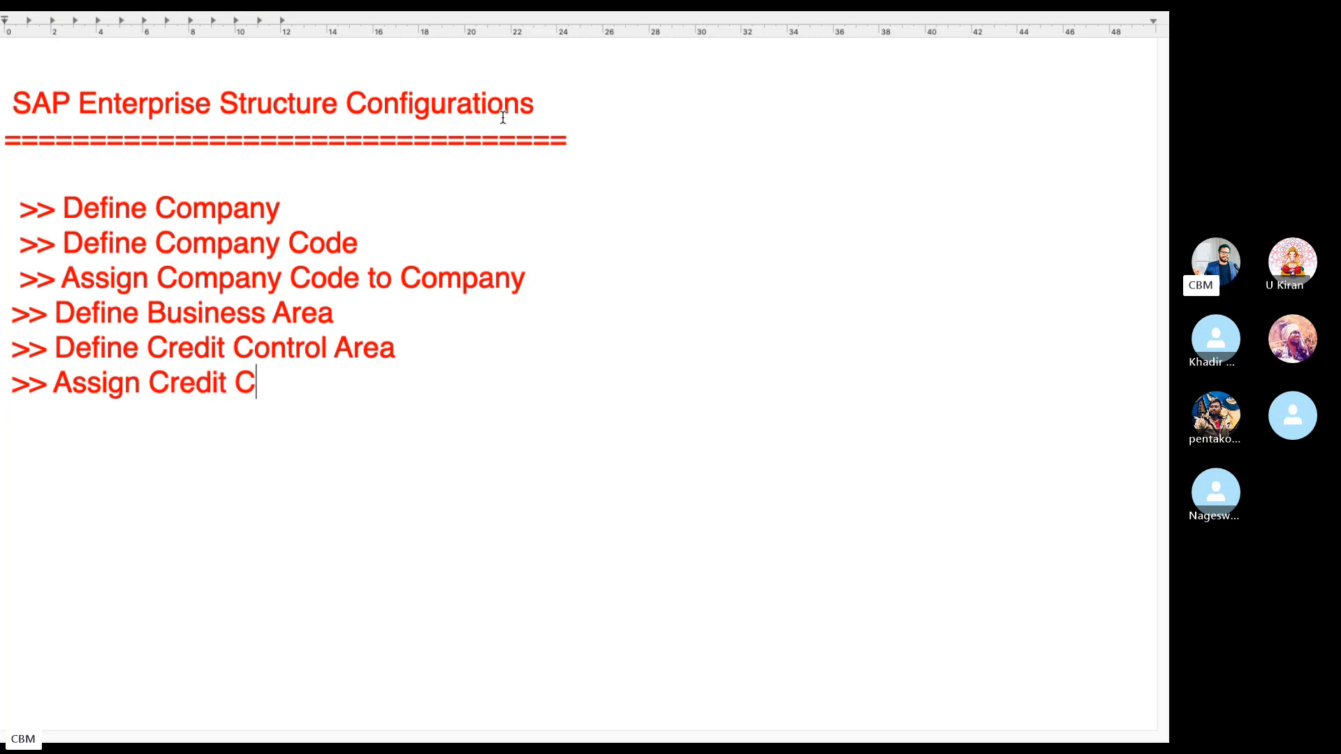
pyautogui.write('ontrol area to')
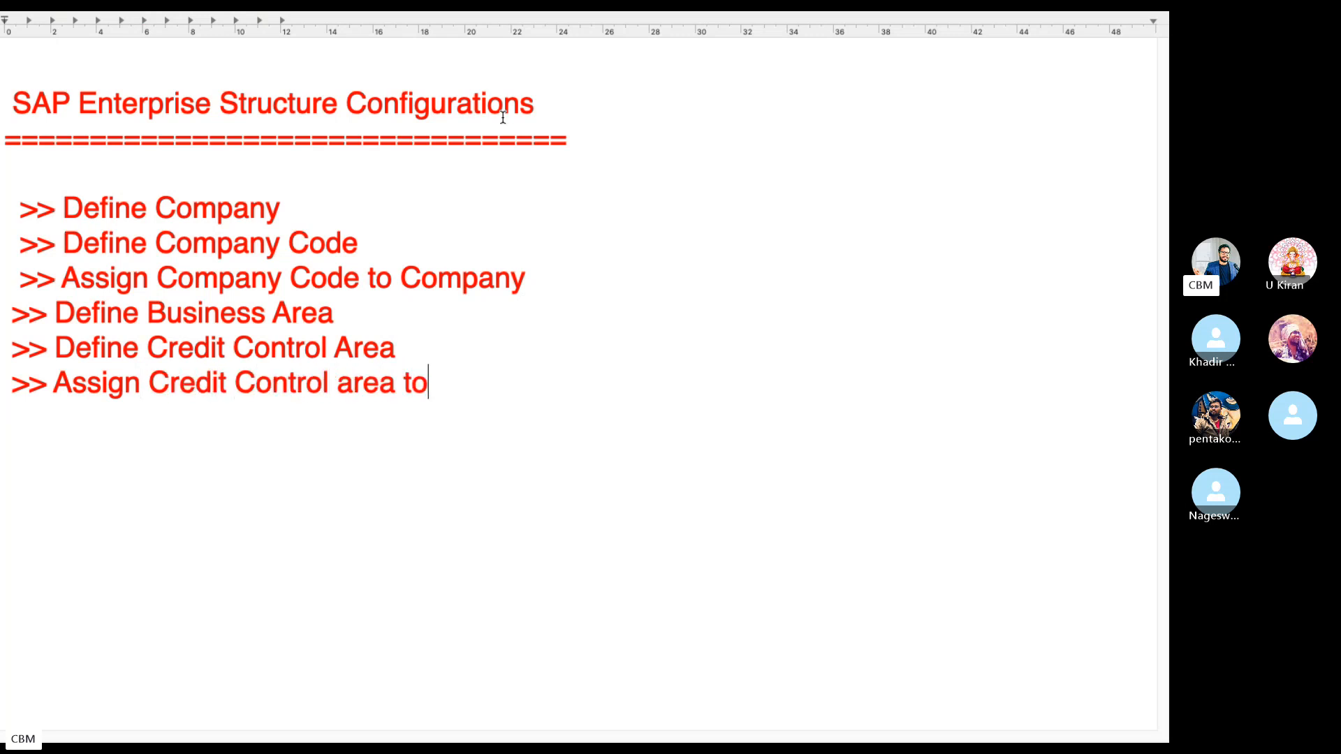
pyautogui.write(' Company Code')
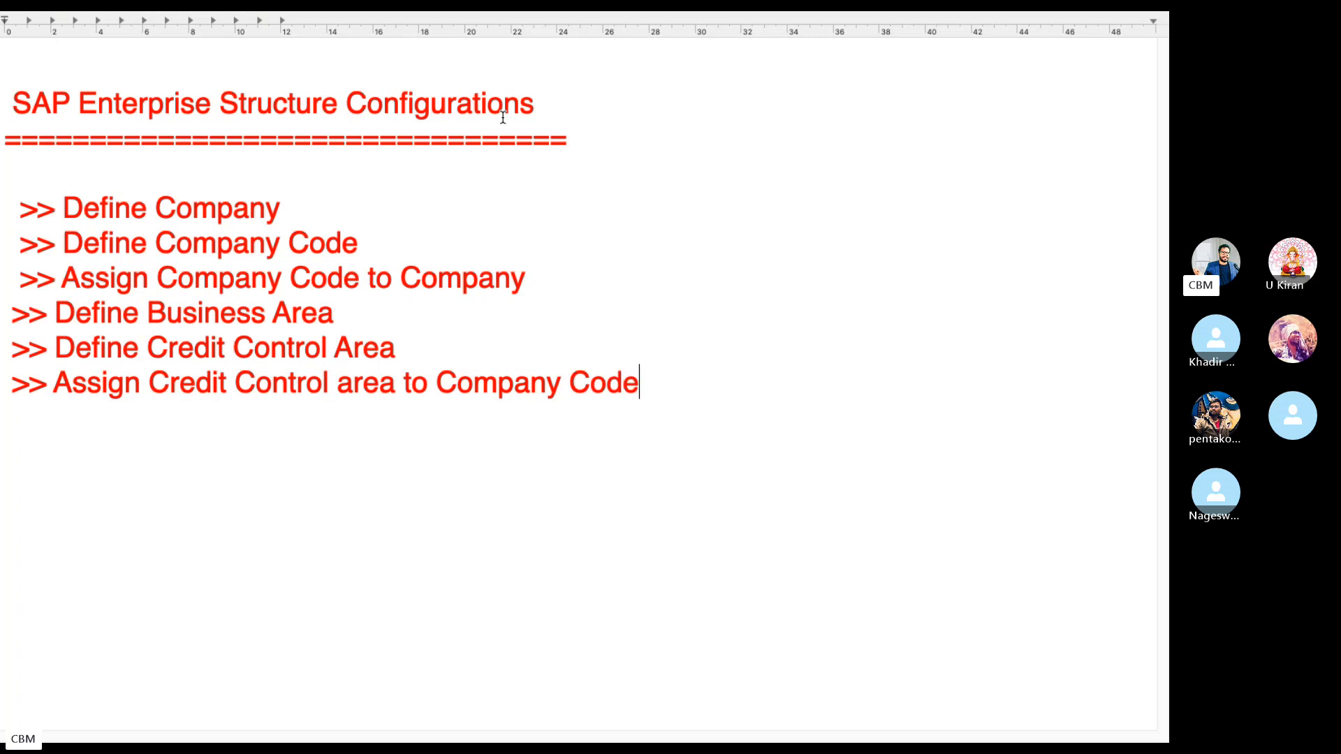
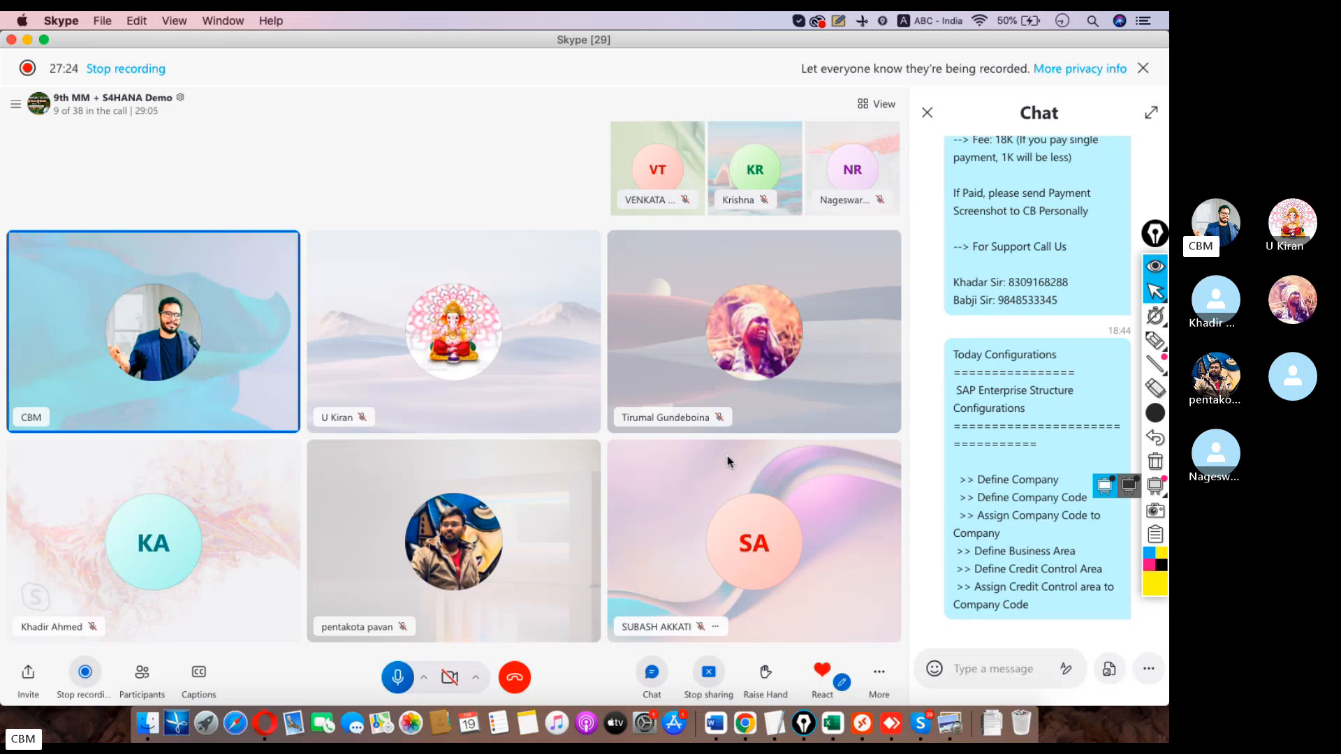
# Run SPRO in the SAP session and open the SAP Reference IMG.
pyautogui.click(887, 694)
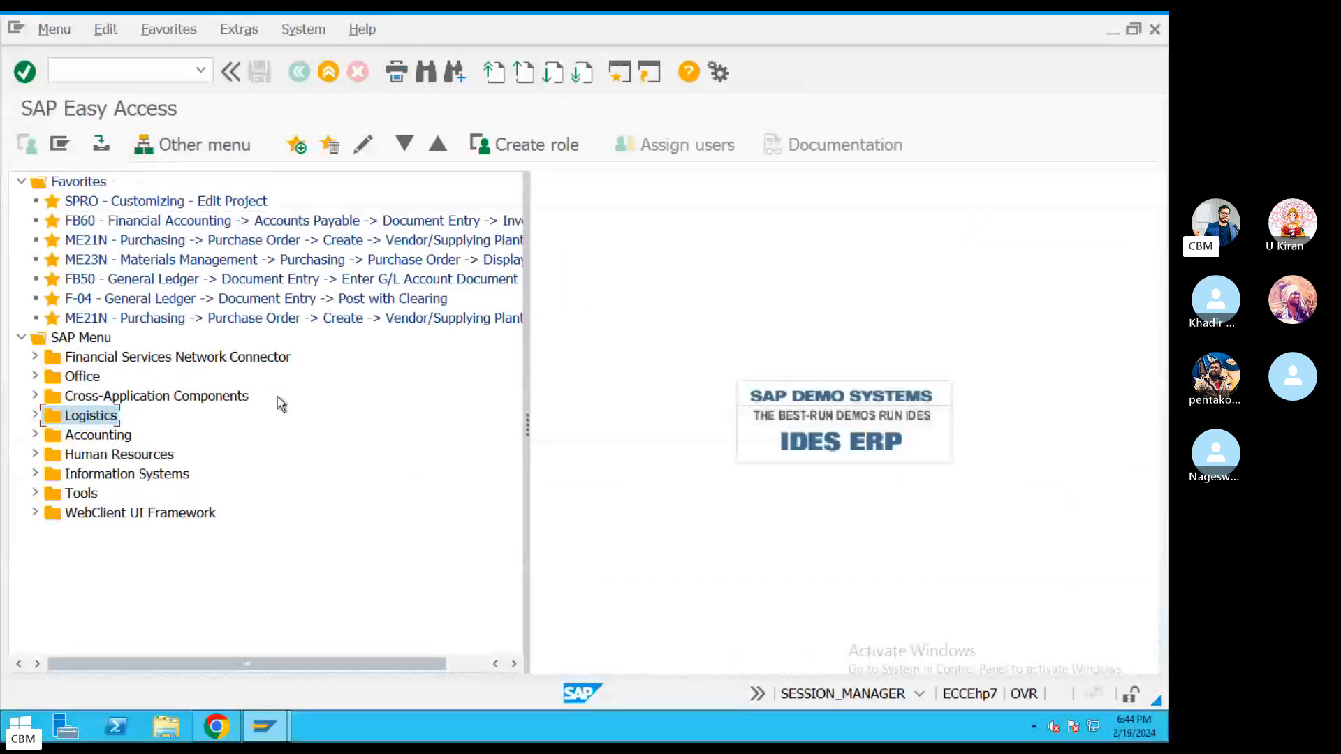
pyautogui.click(106, 80)
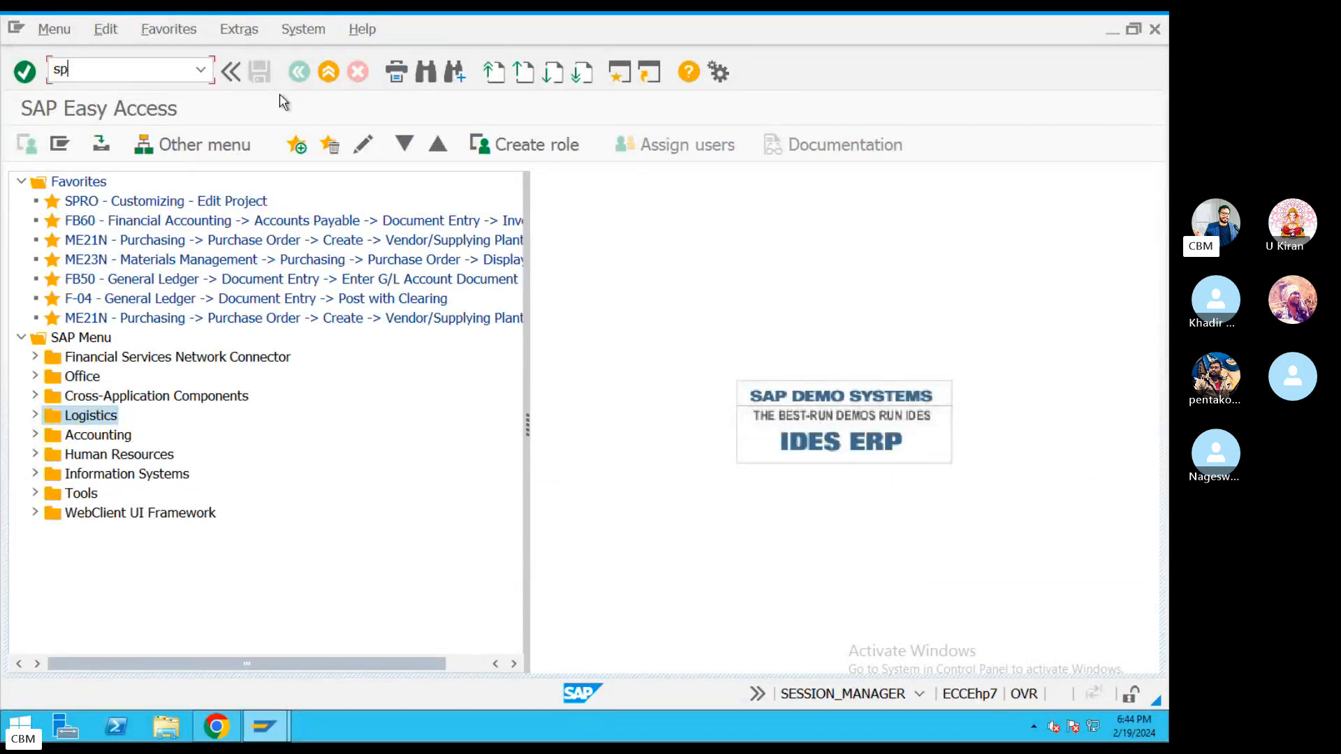
pyautogui.press('Return')
pyautogui.click(126, 144)
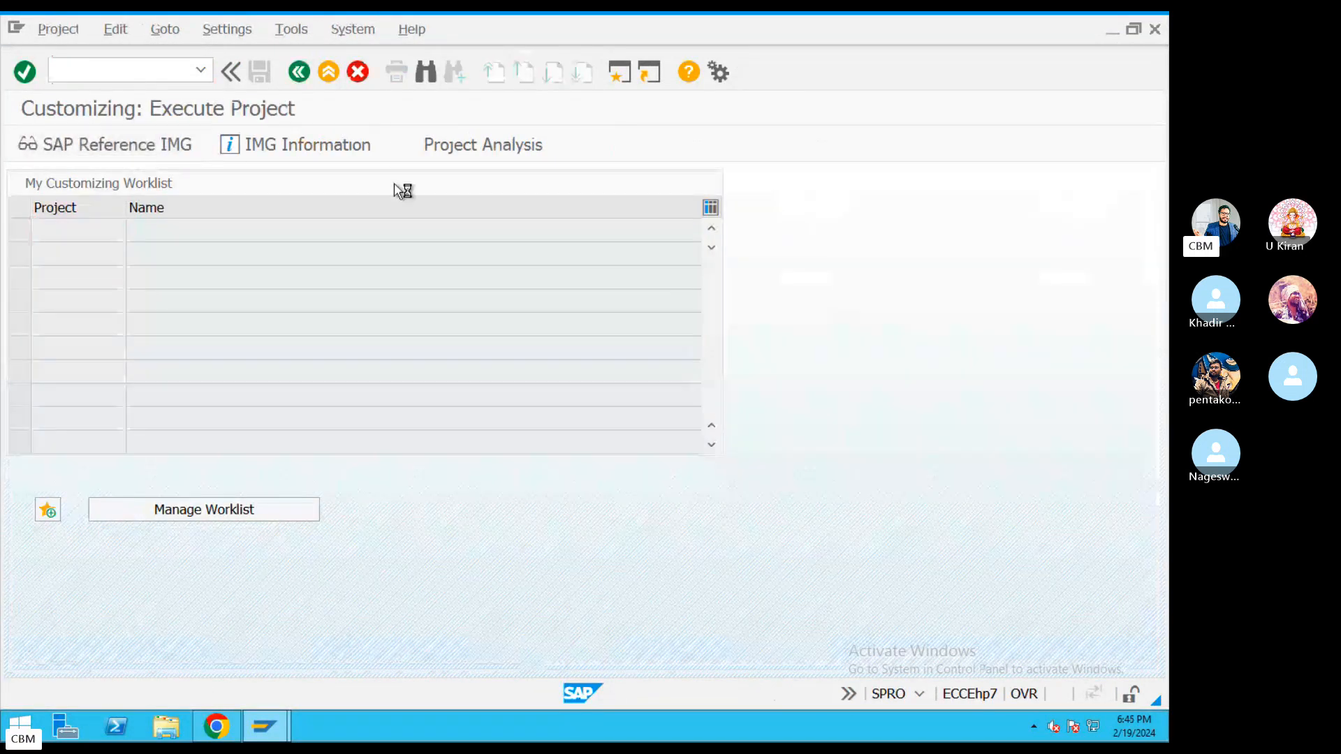
# Display IMG activity keys beside each node and widen the key column.
pyautogui.click(361, 31)
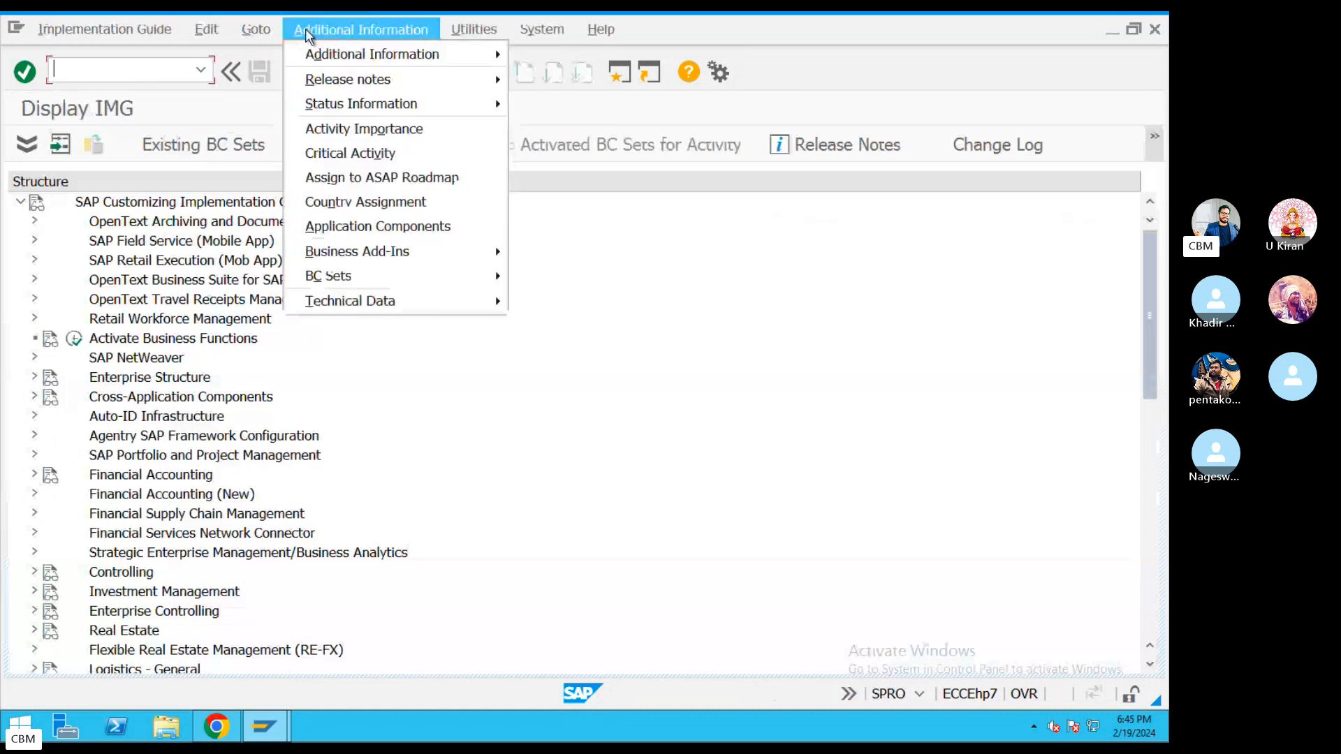
pyautogui.moveTo(388, 56)
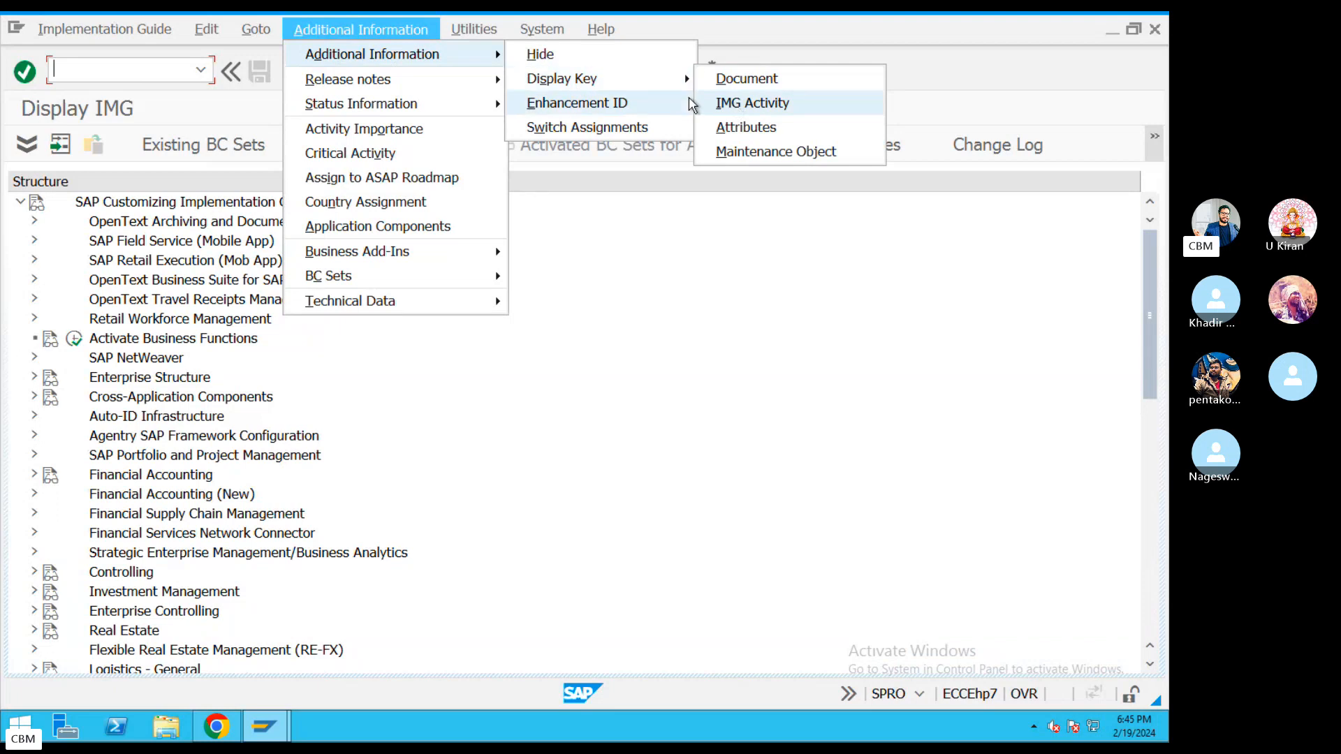
pyautogui.moveTo(688, 79)
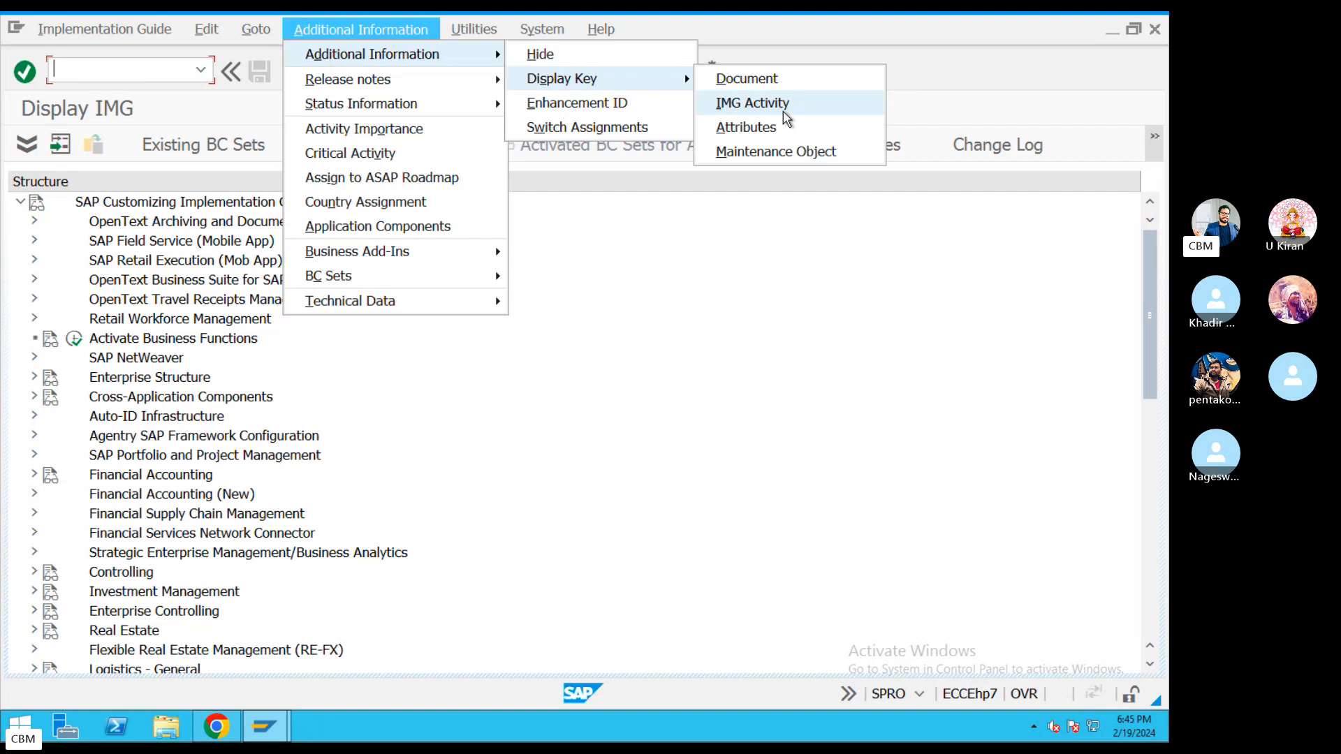
pyautogui.click(752, 103)
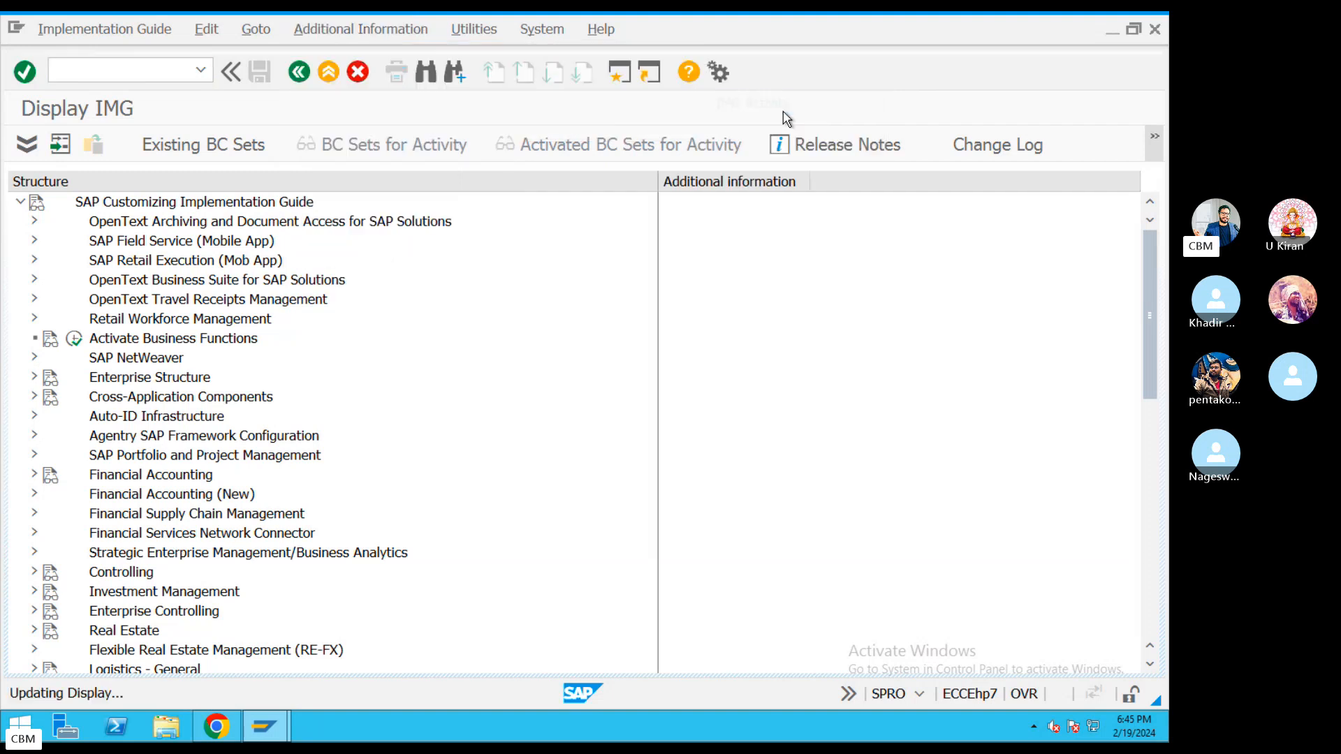
pyautogui.moveTo(808, 181); pyautogui.dragTo(890, 183)
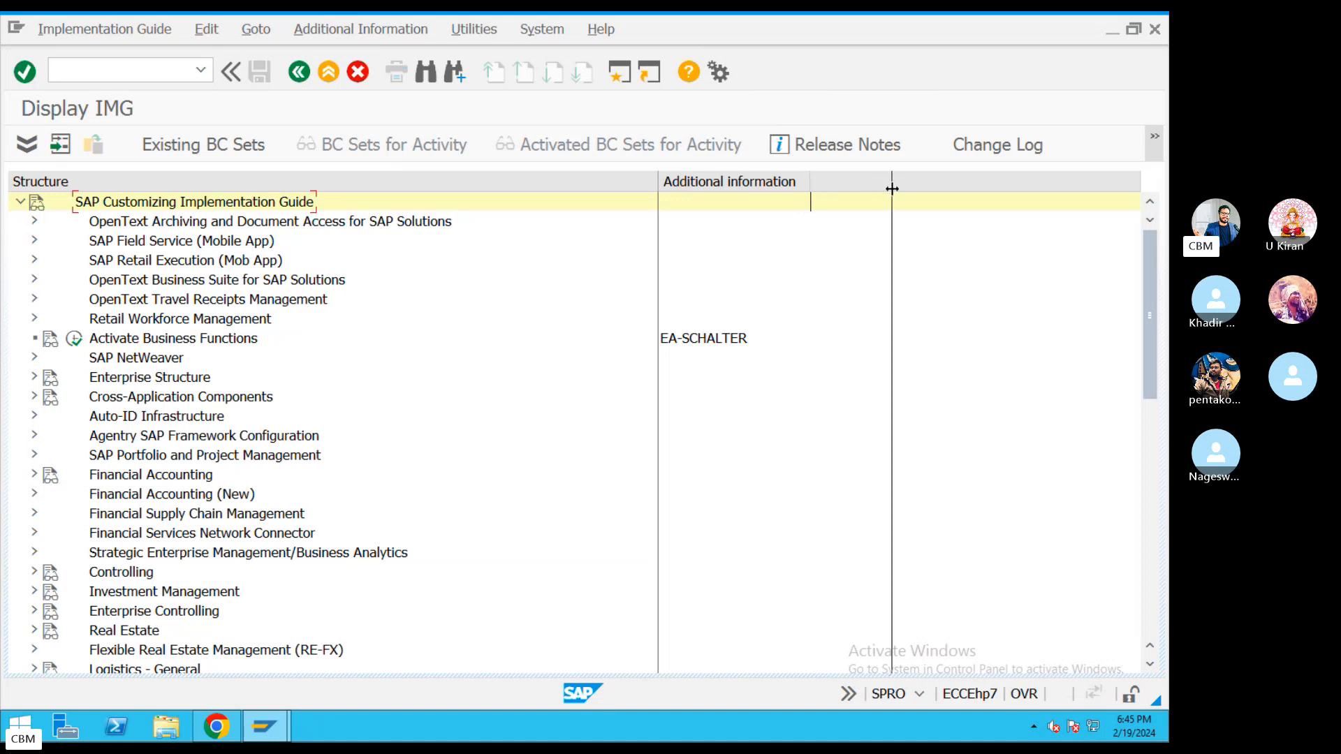
# Expand Enterprise Structure > Definition > Financial Accounting and select Define company.
pyautogui.click(32, 378)
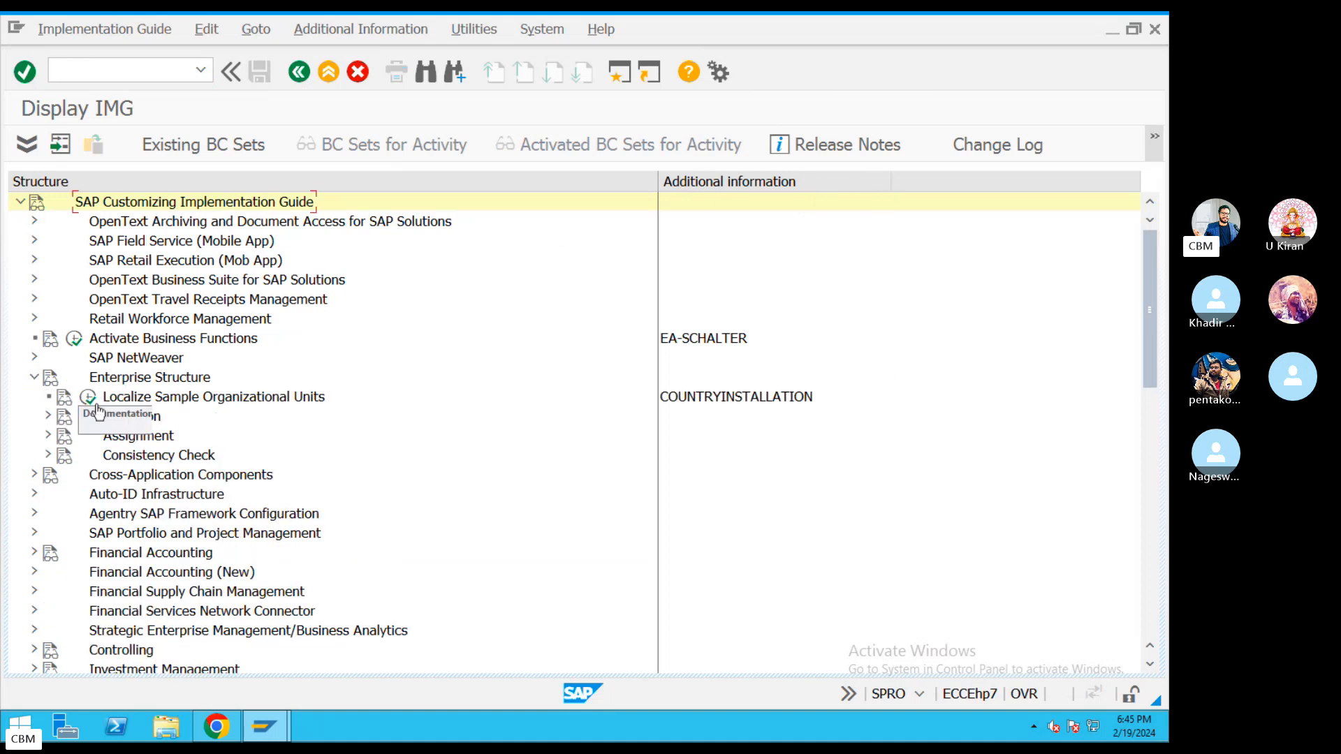
pyautogui.click(47, 416)
pyautogui.click(61, 436)
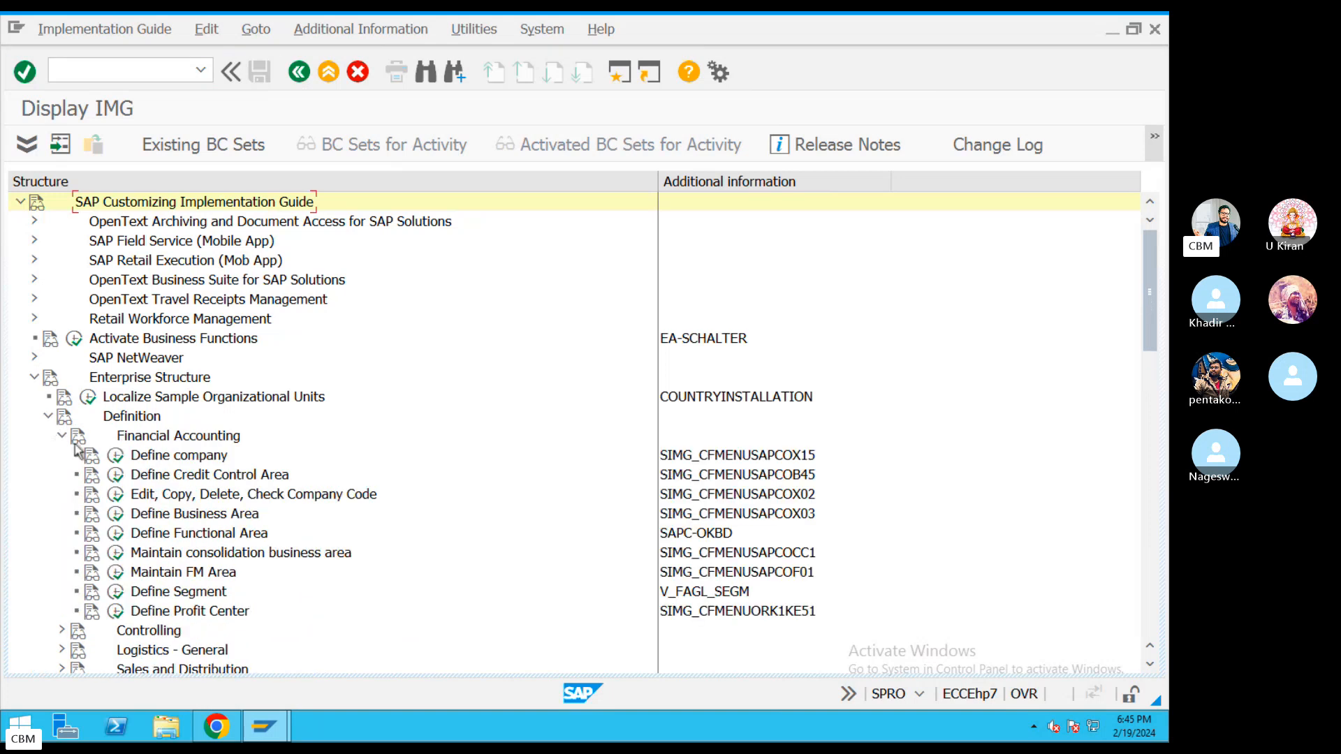
pyautogui.click(176, 457)
# Append codes OX15, OX02 and OX03 after the matching steps in the notes.
pyautogui.hotkey('ctrl', 'Left')
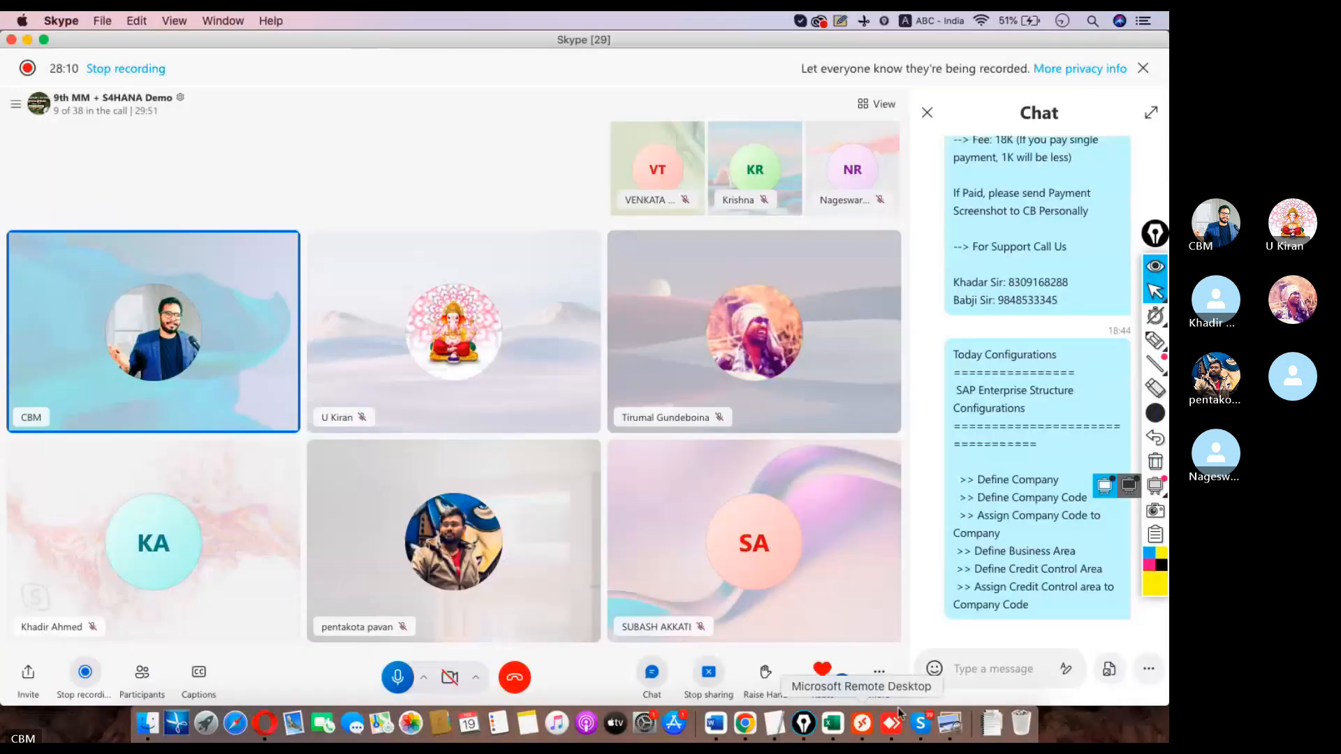
pyautogui.click(900, 713)
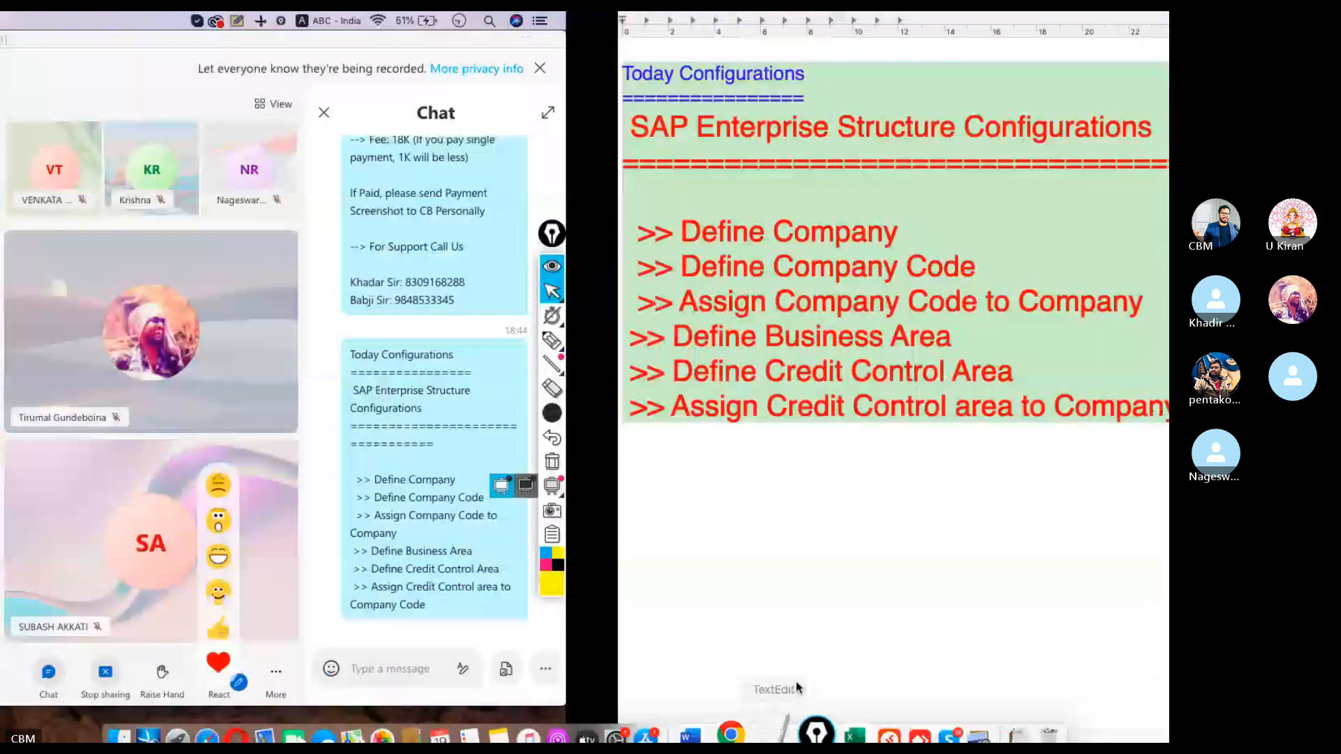
pyautogui.write('-------')
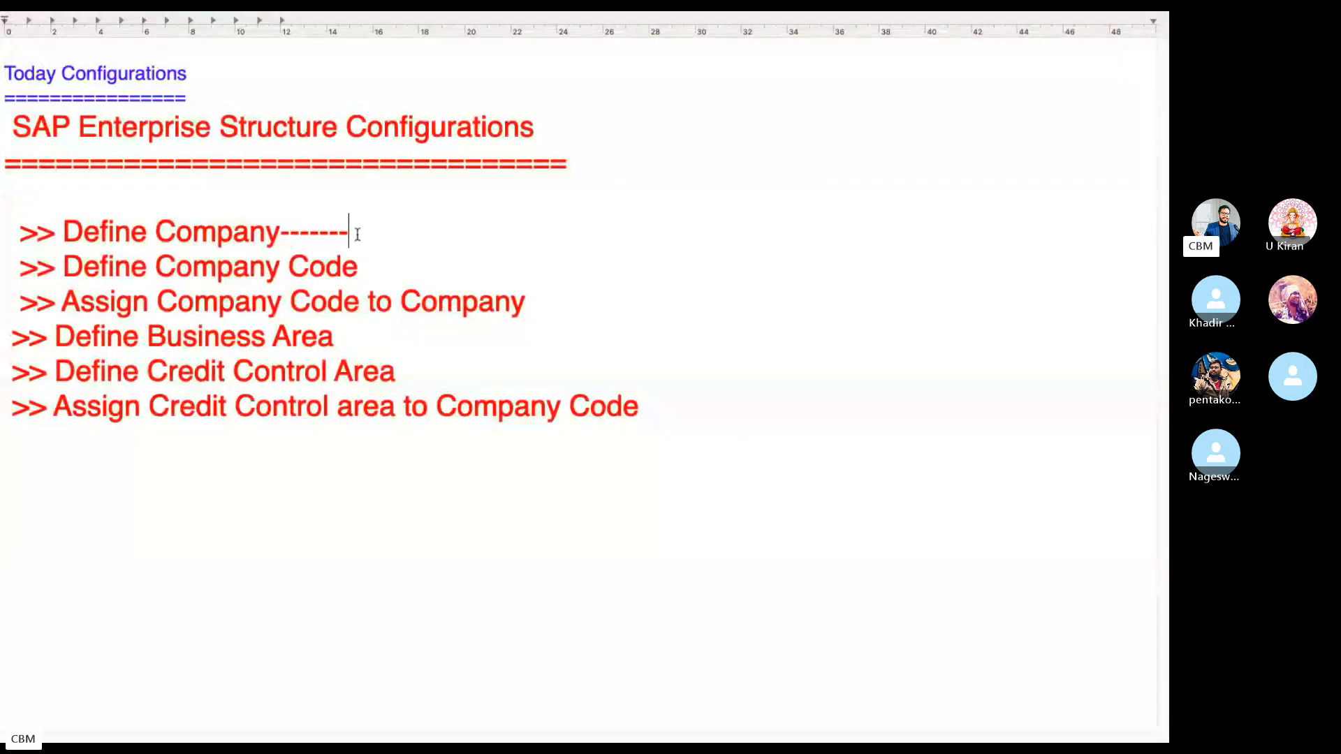
pyautogui.write('----OX15')
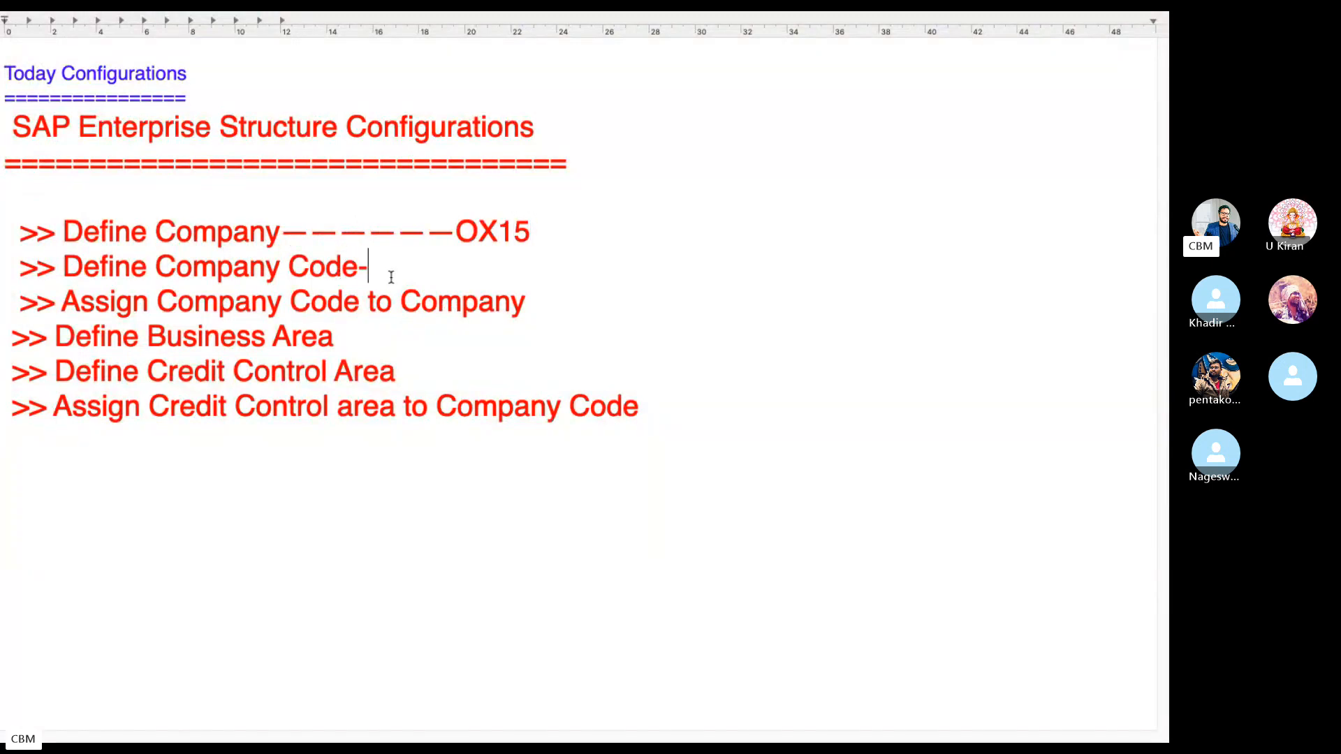
pyautogui.write('----------OX02')
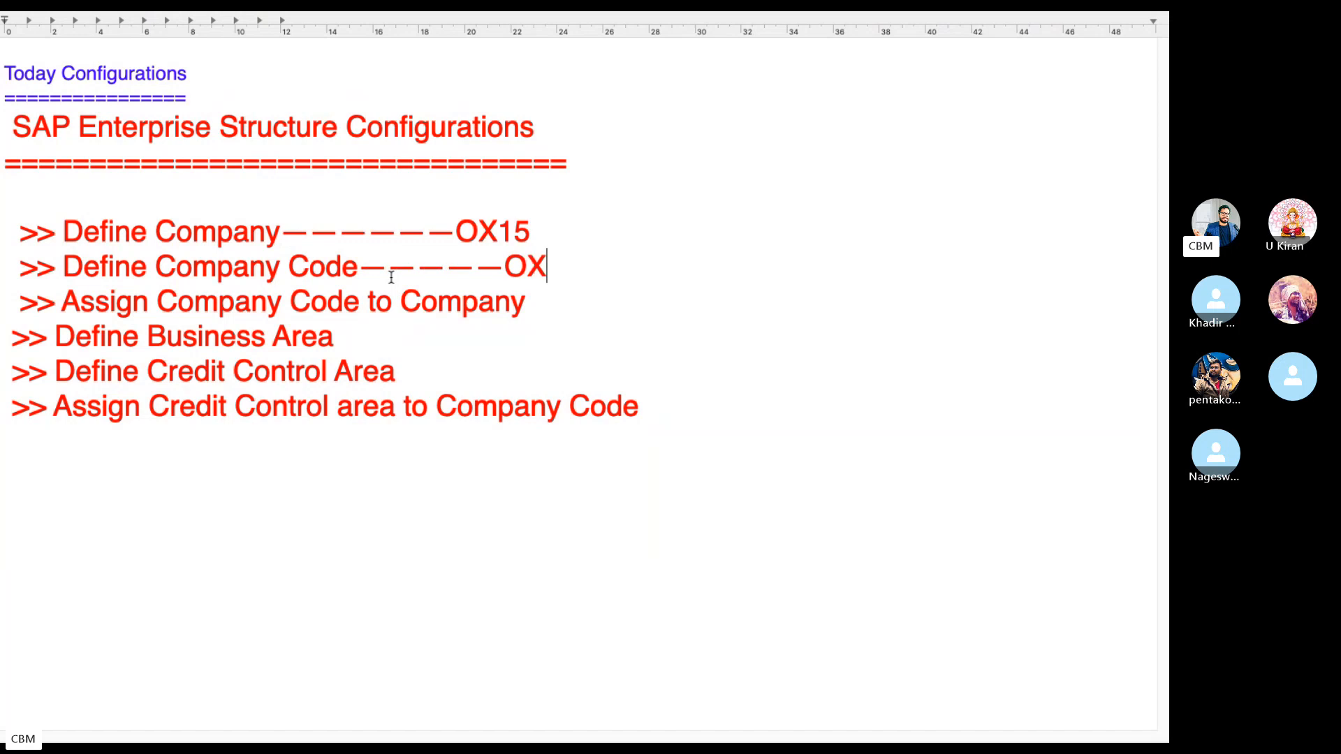
pyautogui.click(558, 302)
pyautogui.write('----')
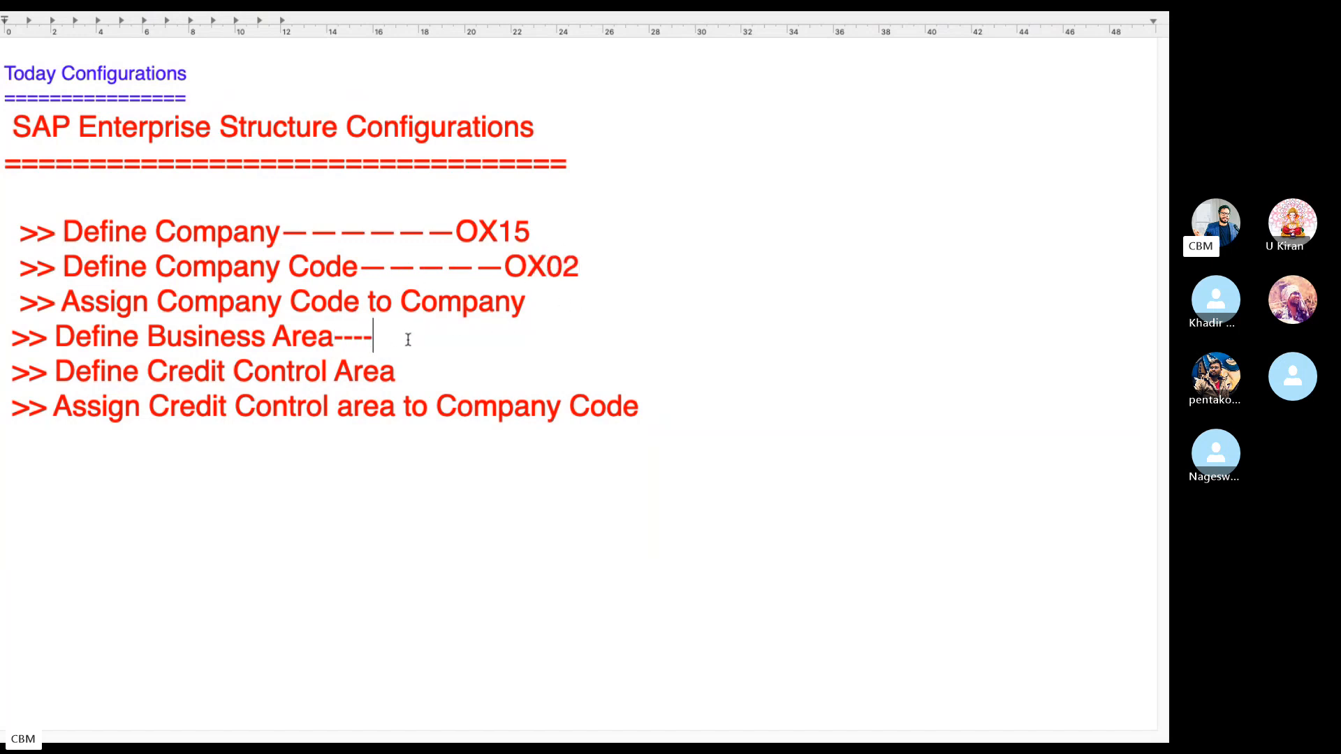
pyautogui.write('------------OX02')
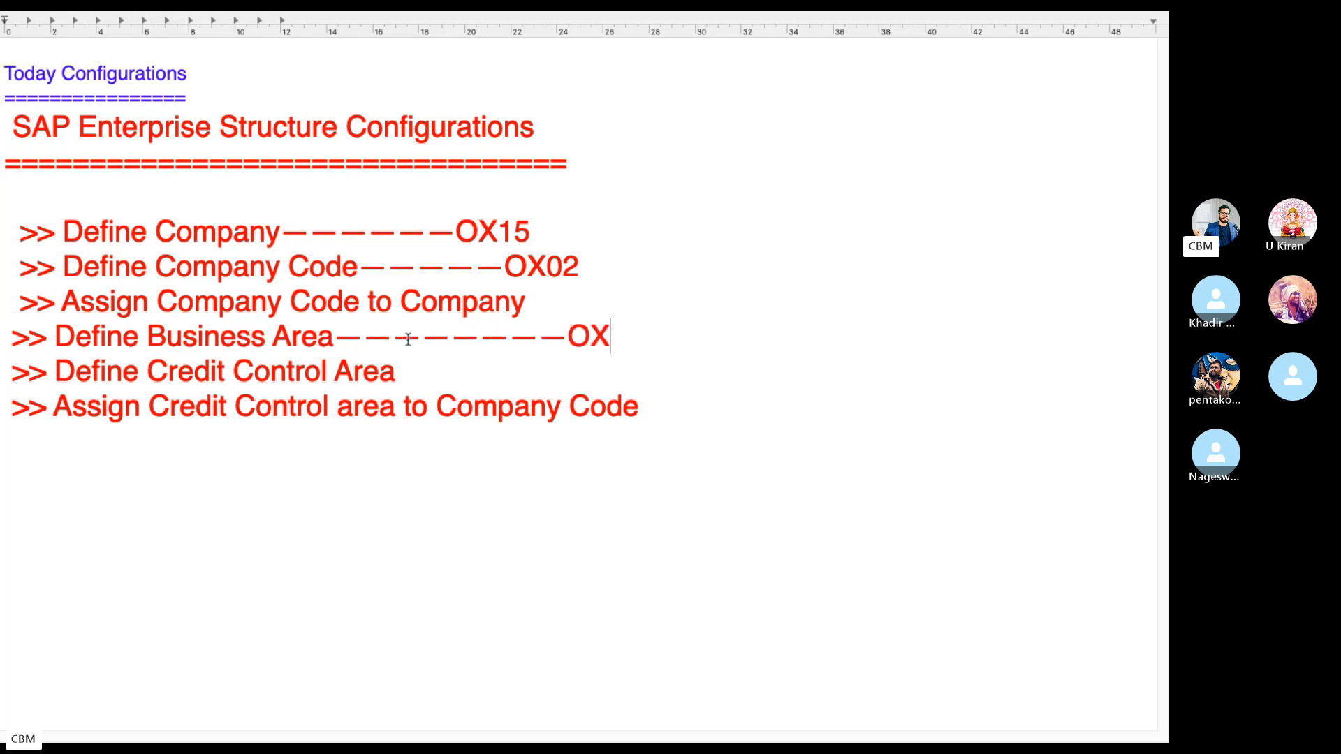
pyautogui.press('BackSpace')
pyautogui.write('3')
# Append OB45 after the Define Credit Control Area step.
pyautogui.click(462, 371)
pyautogui.write('-------------------P')
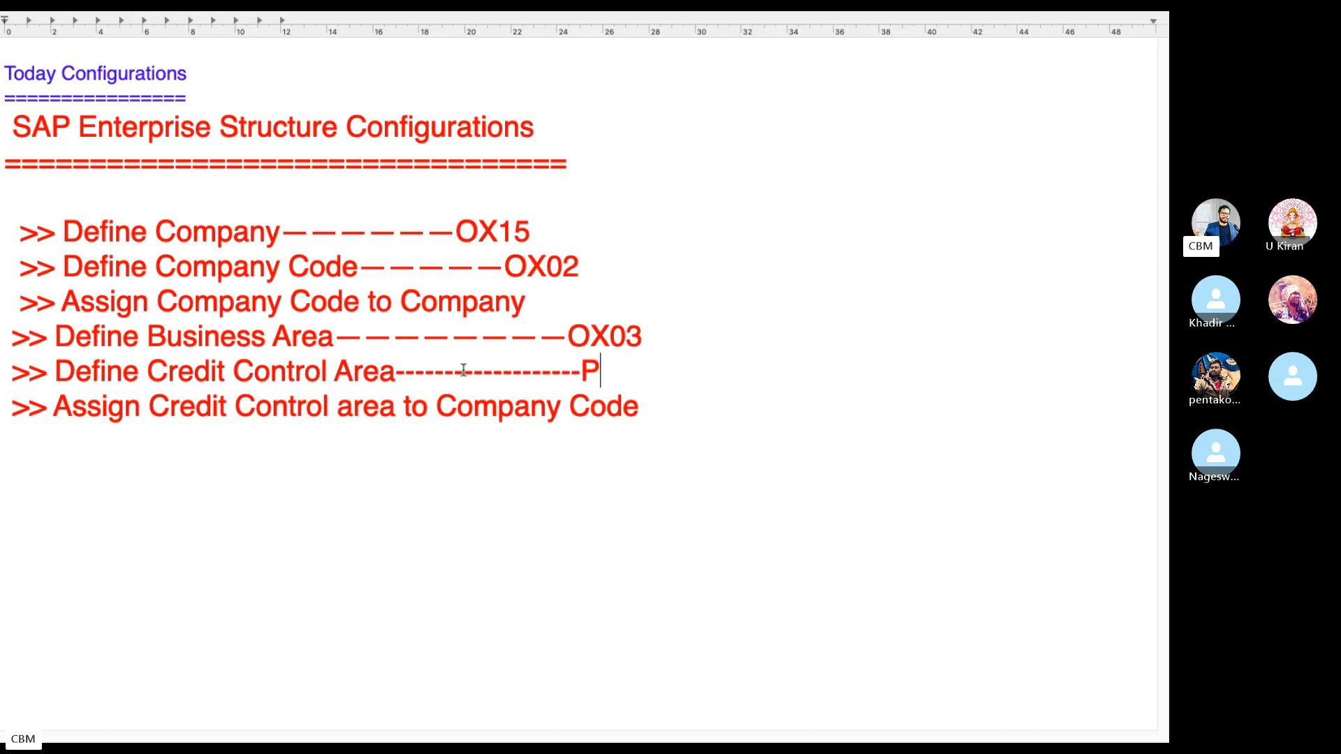
pyautogui.press('BackSpace')
pyautogui.write('OB4')
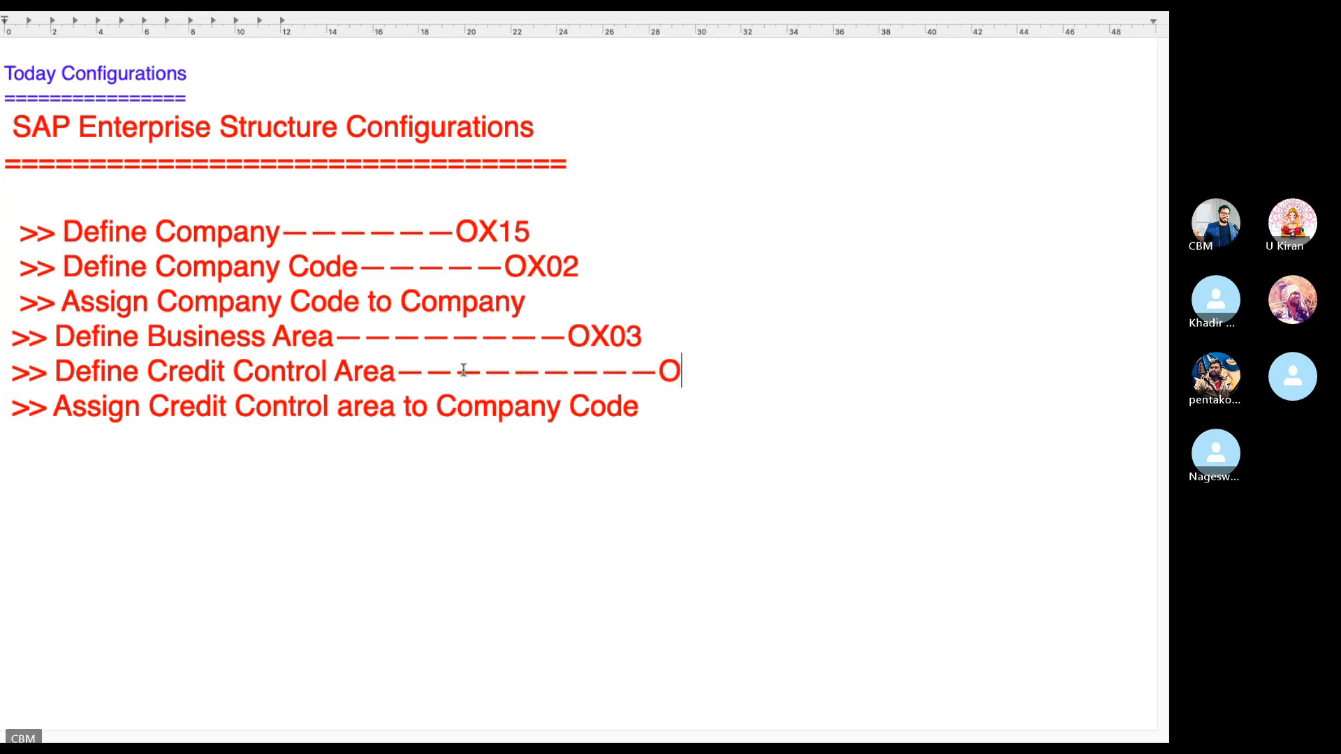
pyautogui.write('5')
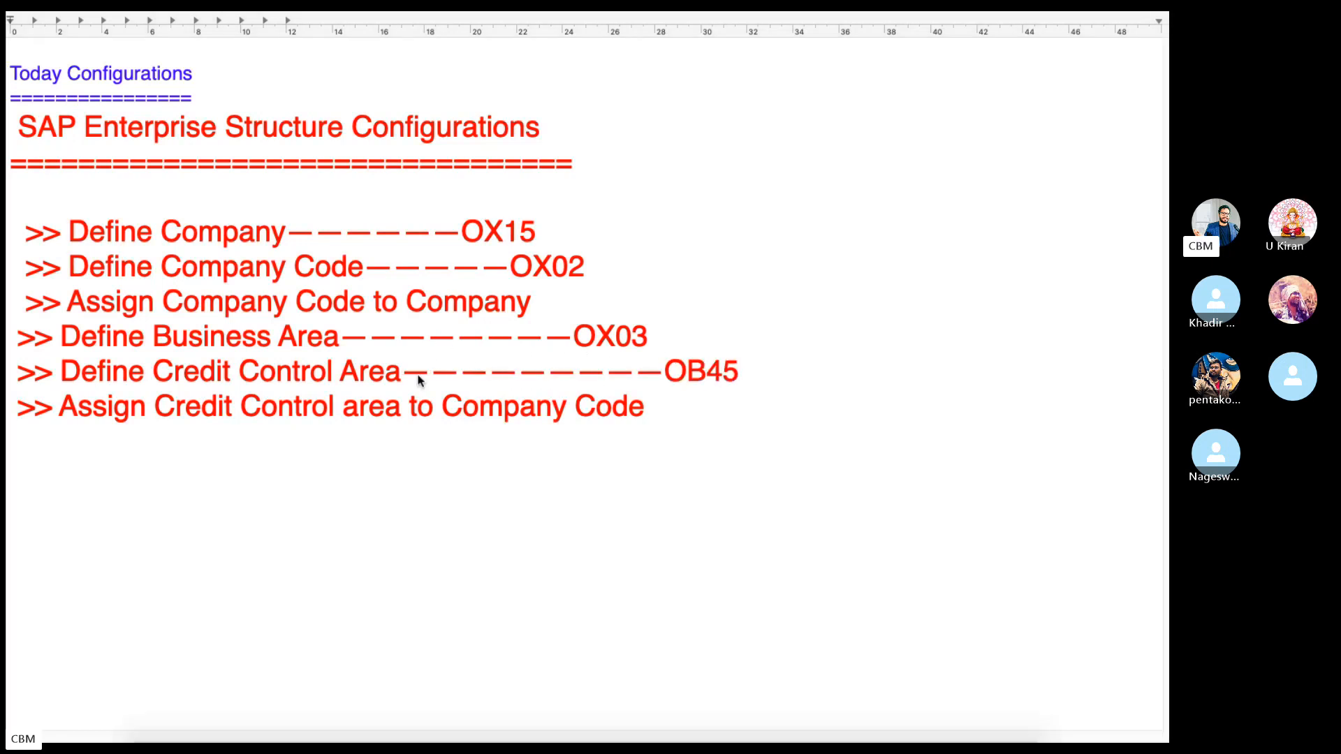
pyautogui.hotkey('ctrl', 'Left')
# Collapse the definition activities, expand Assignment > Financial Accounting, and select the OX16 company-code-to-company key.
pyautogui.click(865, 701)
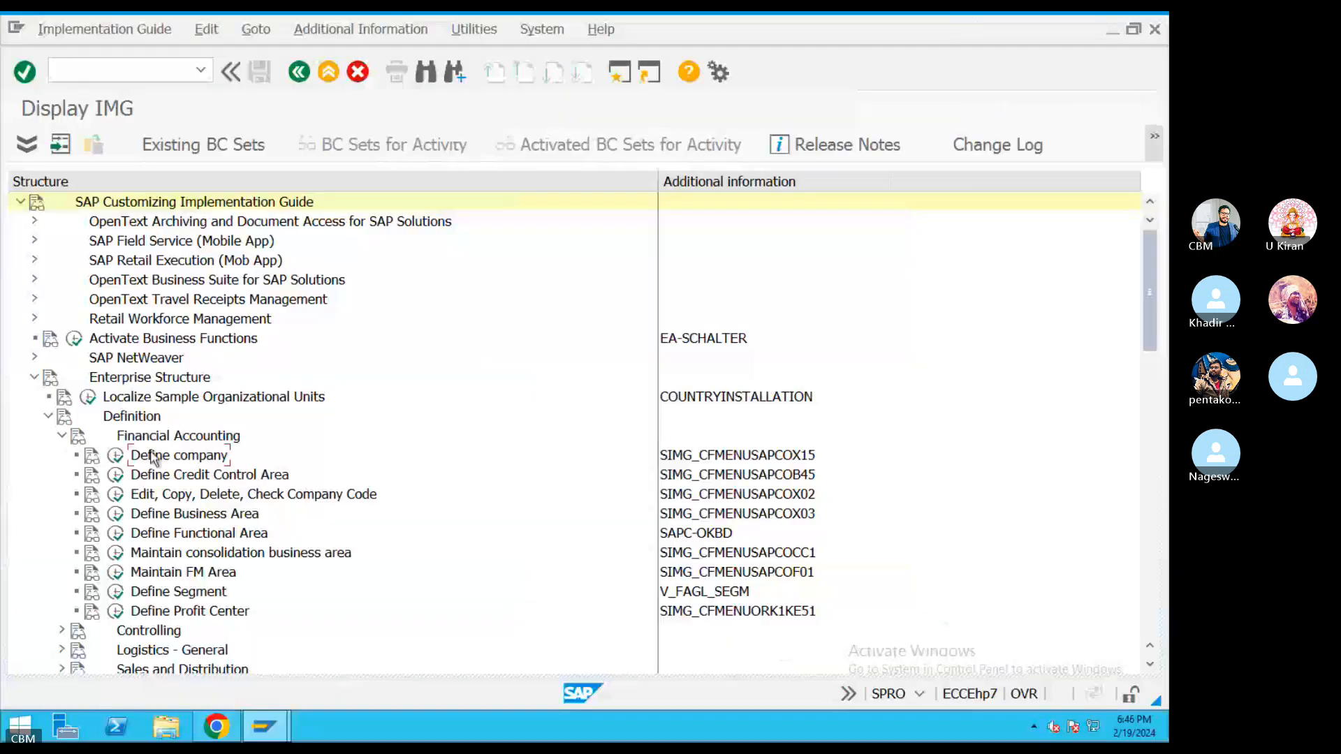
pyautogui.click(62, 435)
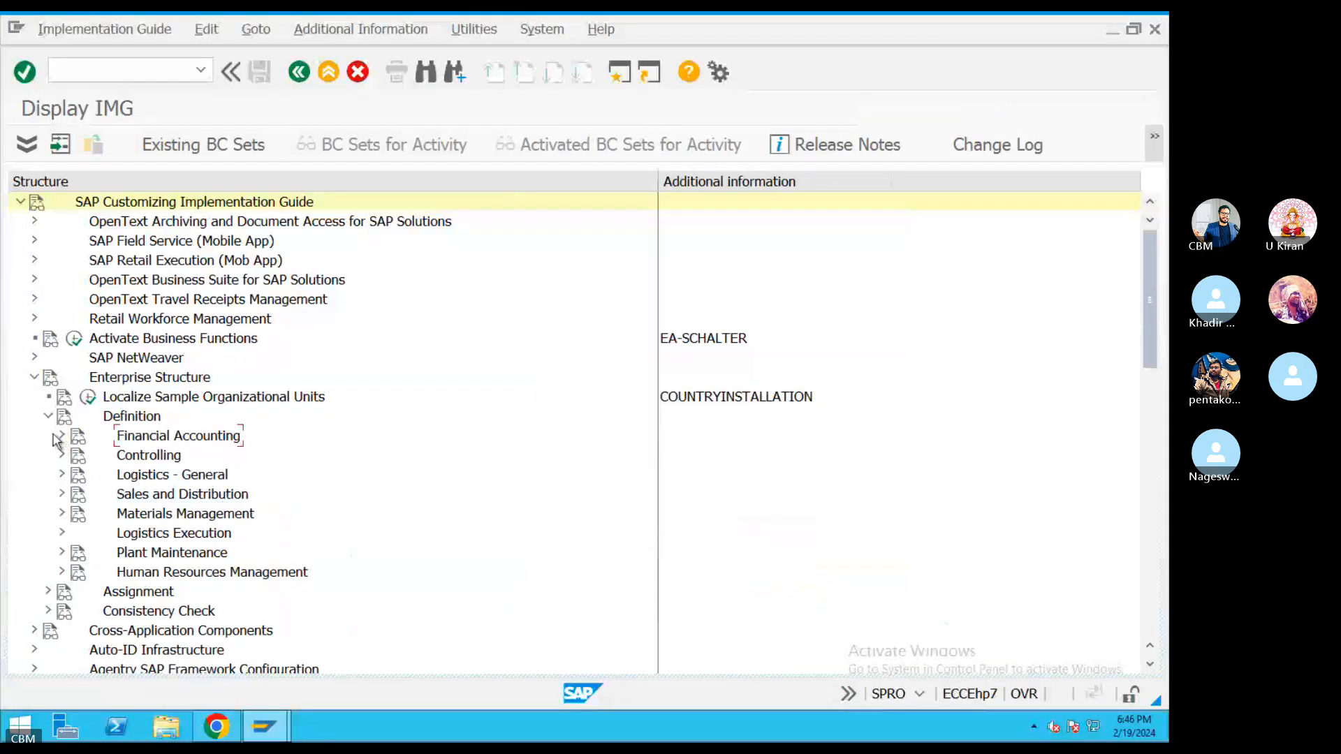
pyautogui.click(47, 591)
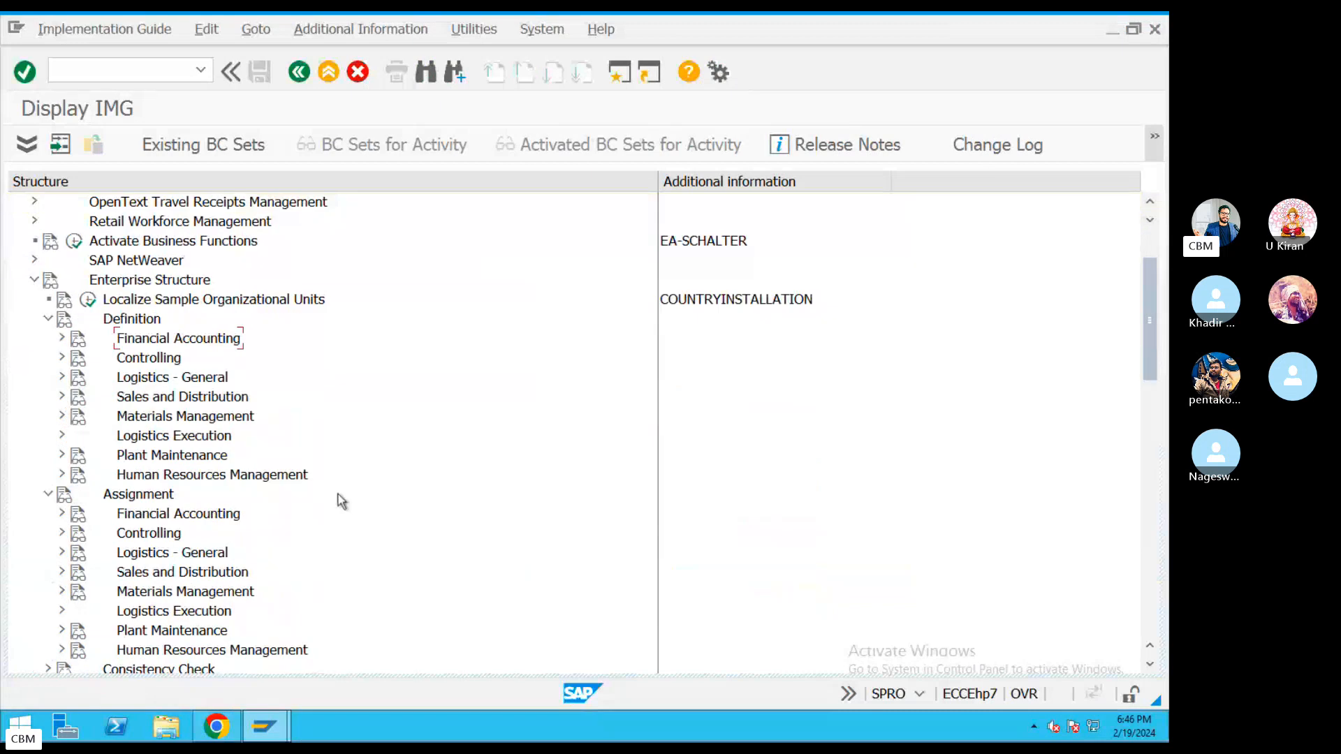
pyautogui.scroll(-1, 314, 488)
pyautogui.click(61, 475)
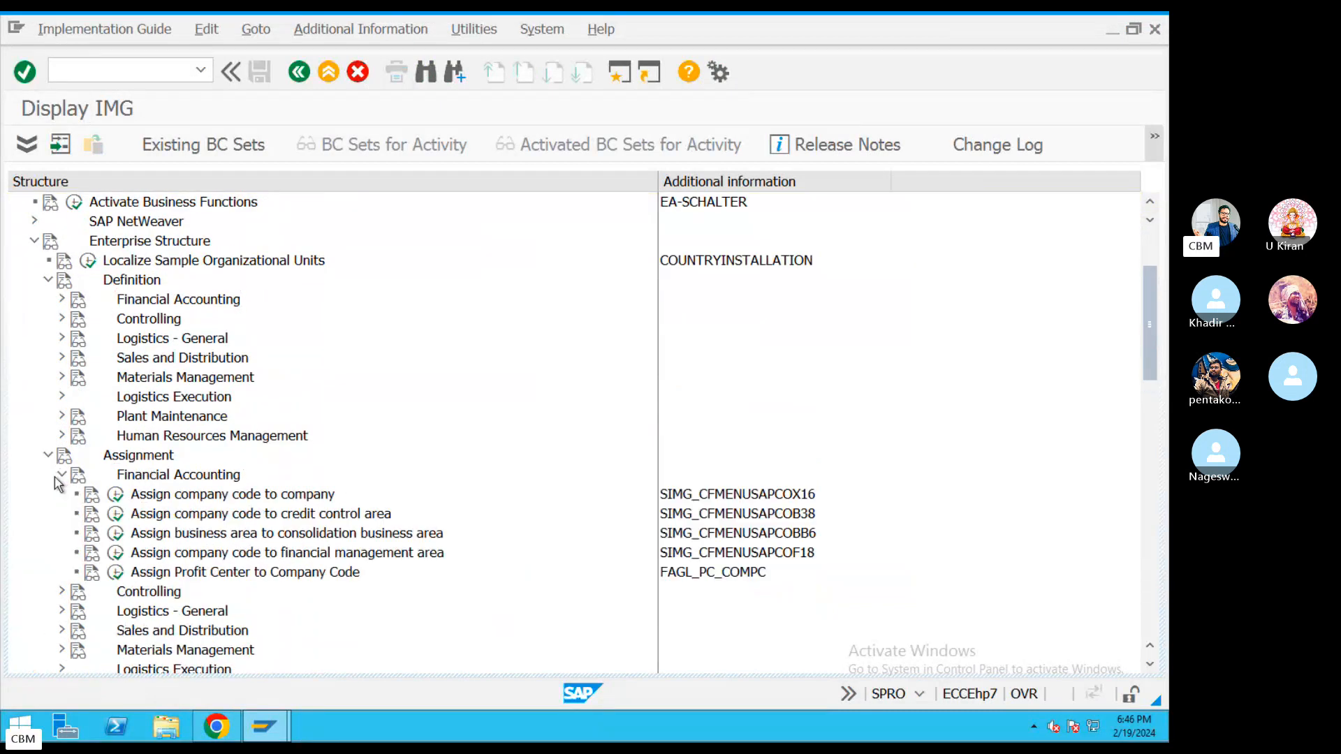
pyautogui.click(803, 499)
pyautogui.hotkey('ctrl', 'Left')
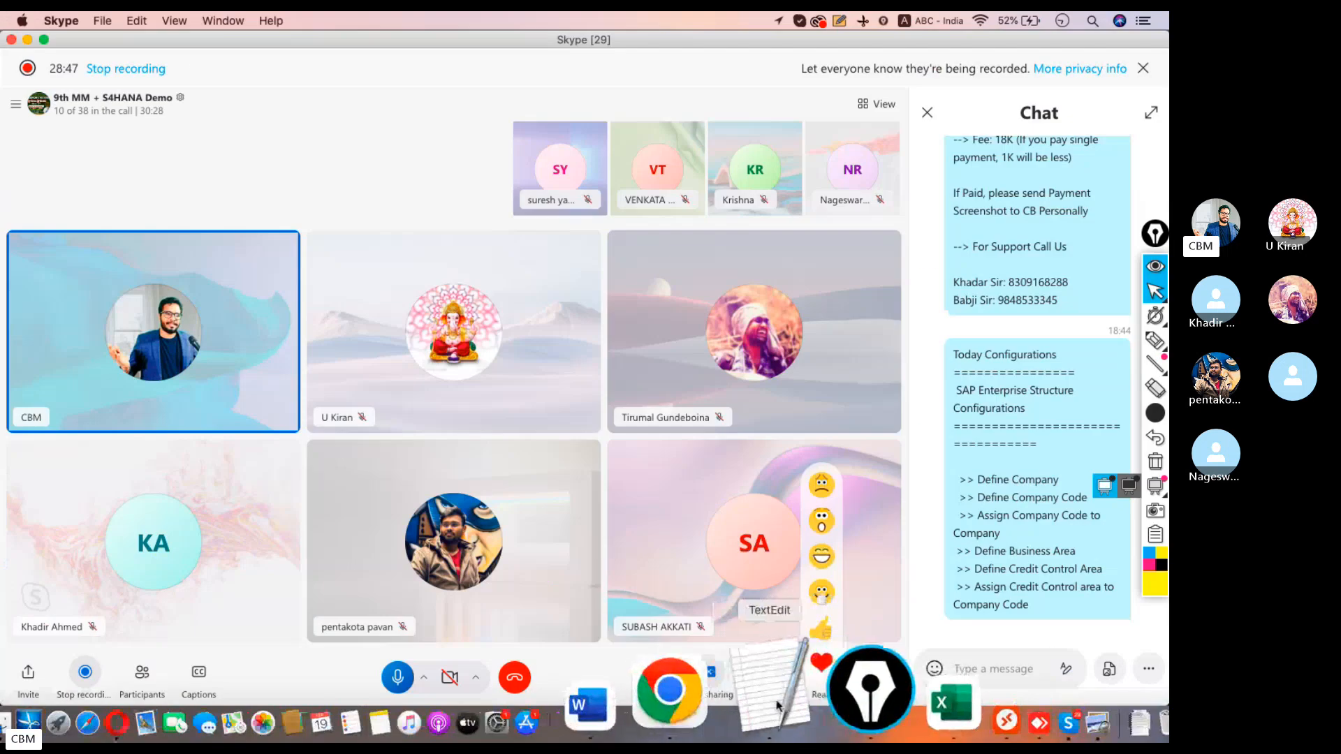
pyautogui.click(779, 701)
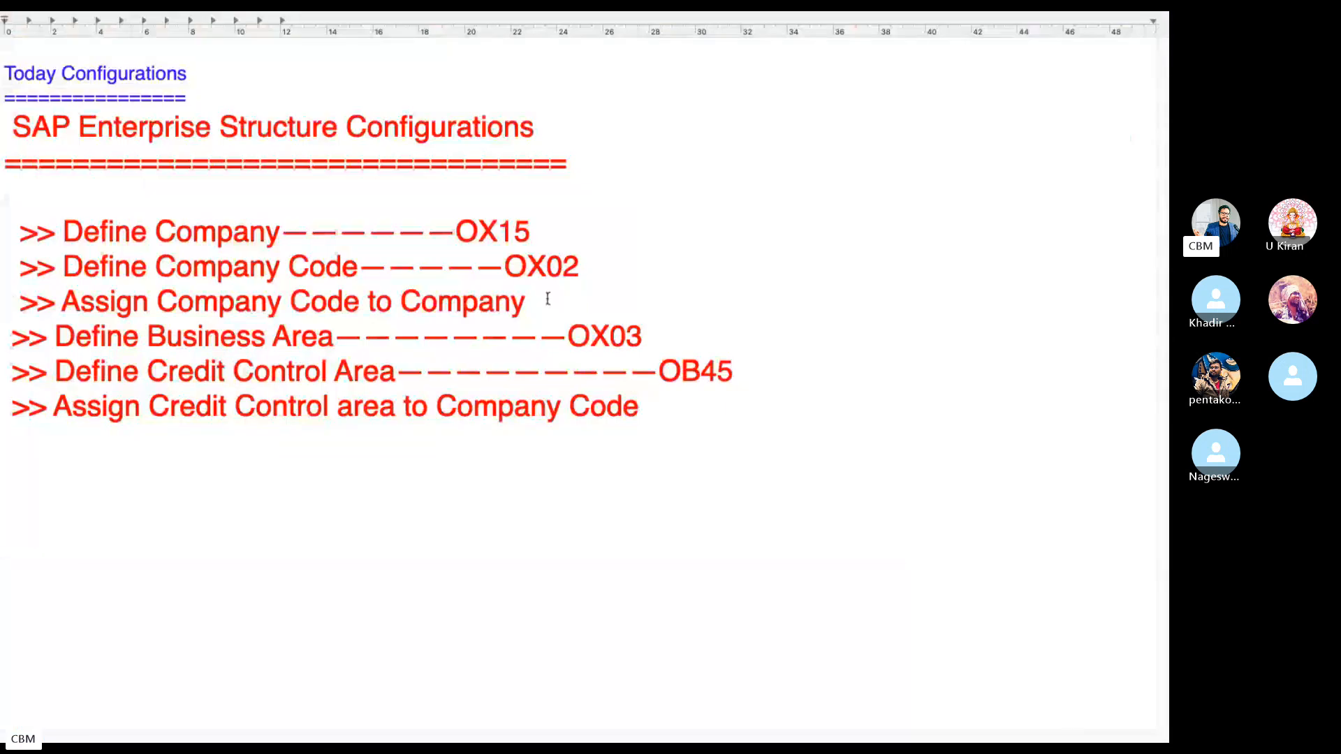
# Add —OX16— after Assign Company Code to Company and check the credit control assignment key in SAP.
pyautogui.click(544, 299)
pyautogui.write('—OX16')
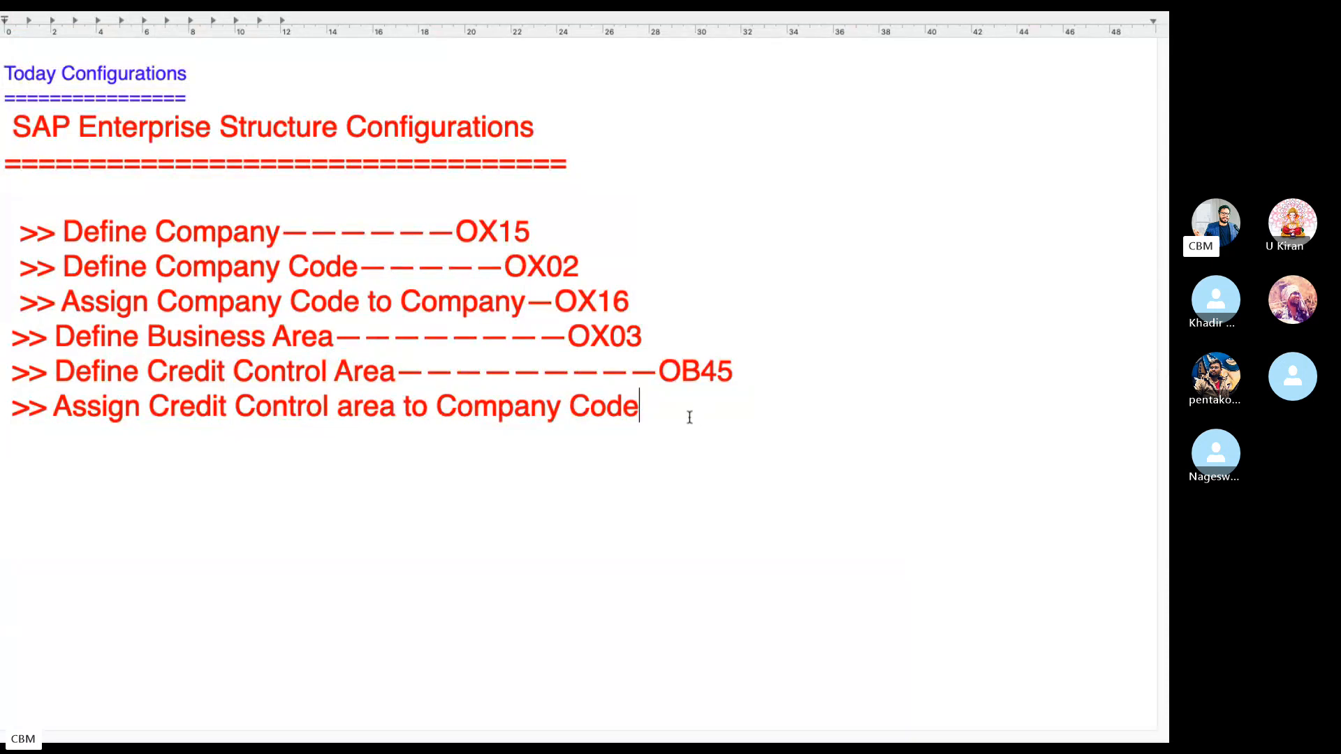
pyautogui.write('—')
pyautogui.hotkey('ctrl', 'Left')
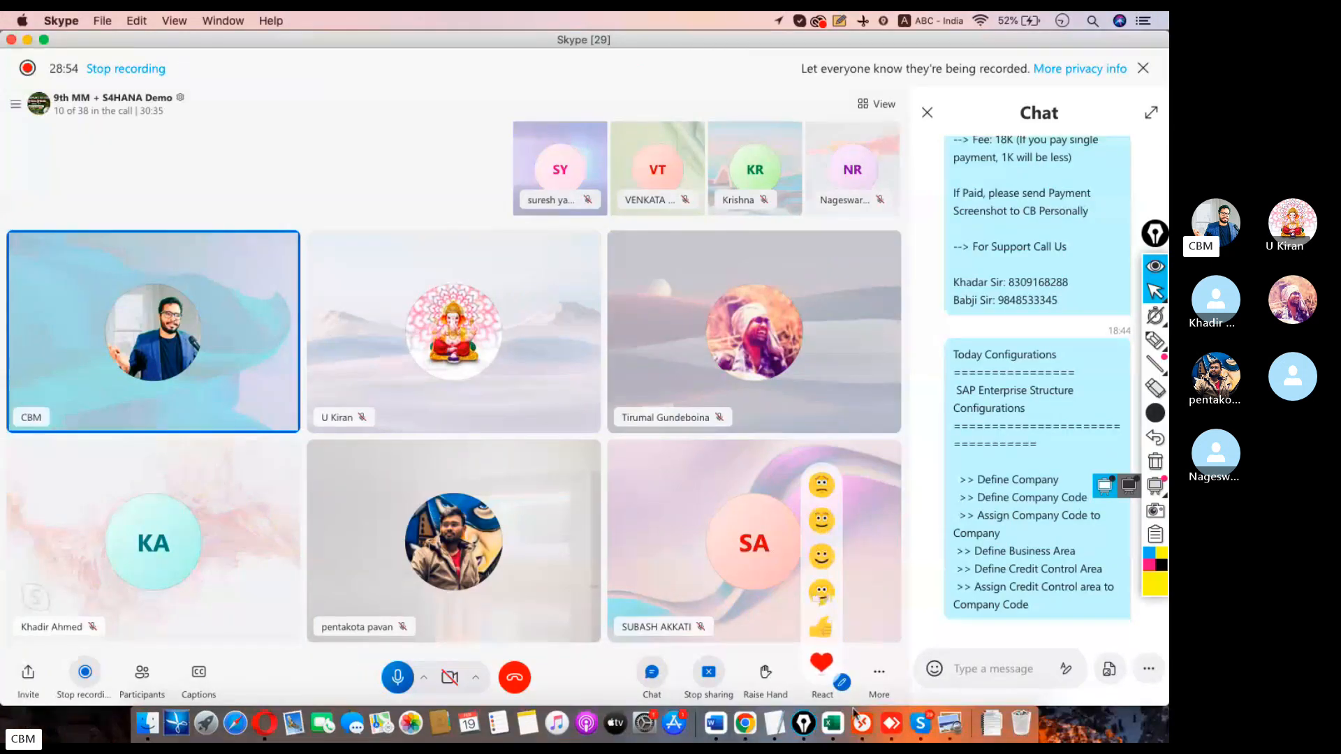
pyautogui.click(856, 719)
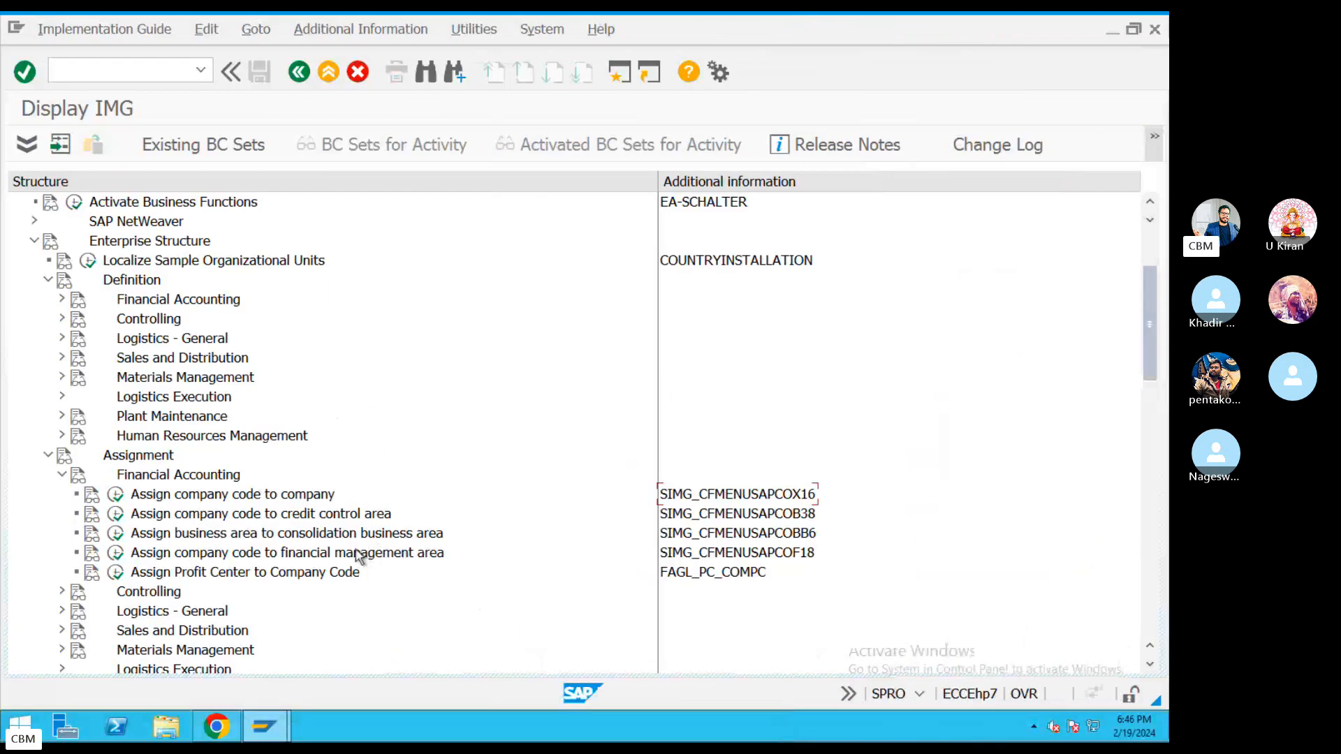
pyautogui.click(359, 516)
pyautogui.hotkey('ctrl', 'Left')
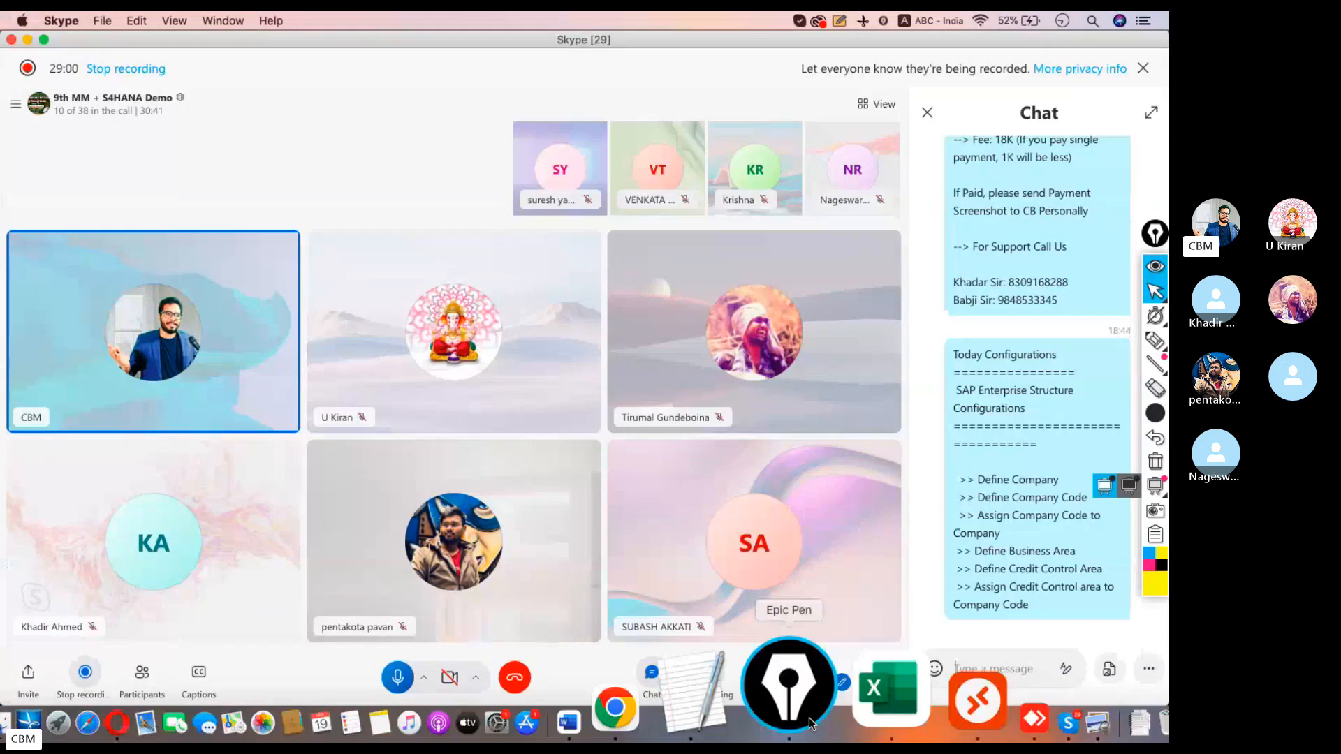
pyautogui.click(773, 701)
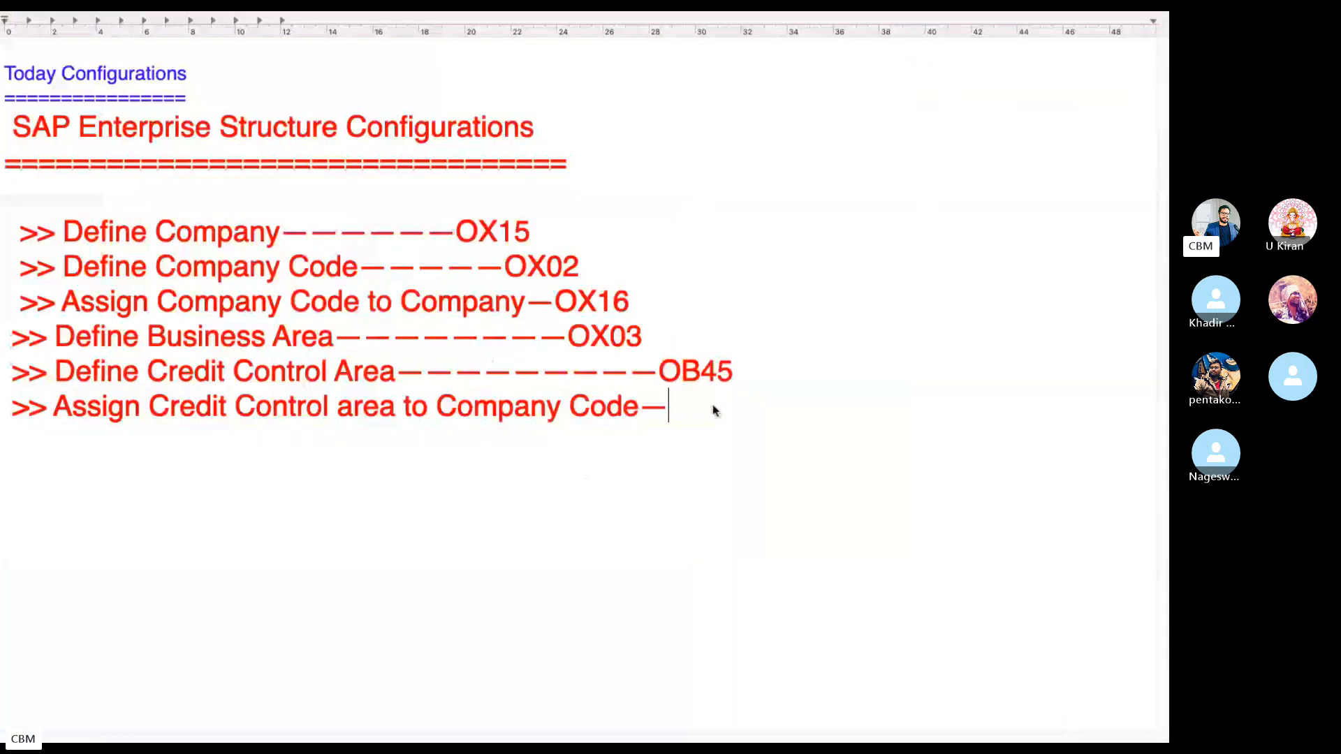
# Add OB38 after the credit control area assignment step and briefly select all six steps.
pyautogui.write('O')
pyautogui.press('BackSpace')
pyautogui.write('B')
pyautogui.press('BackSpace')
pyautogui.write('OB')
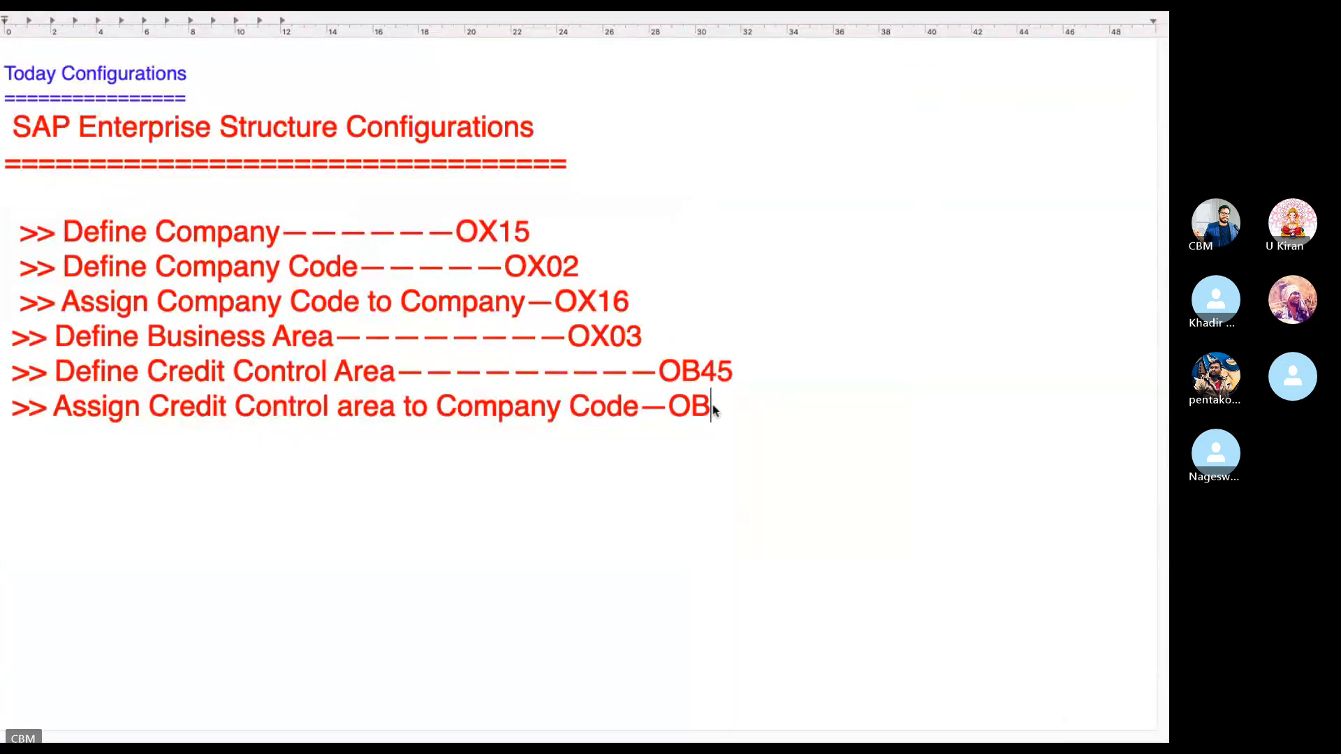
pyautogui.write('38')
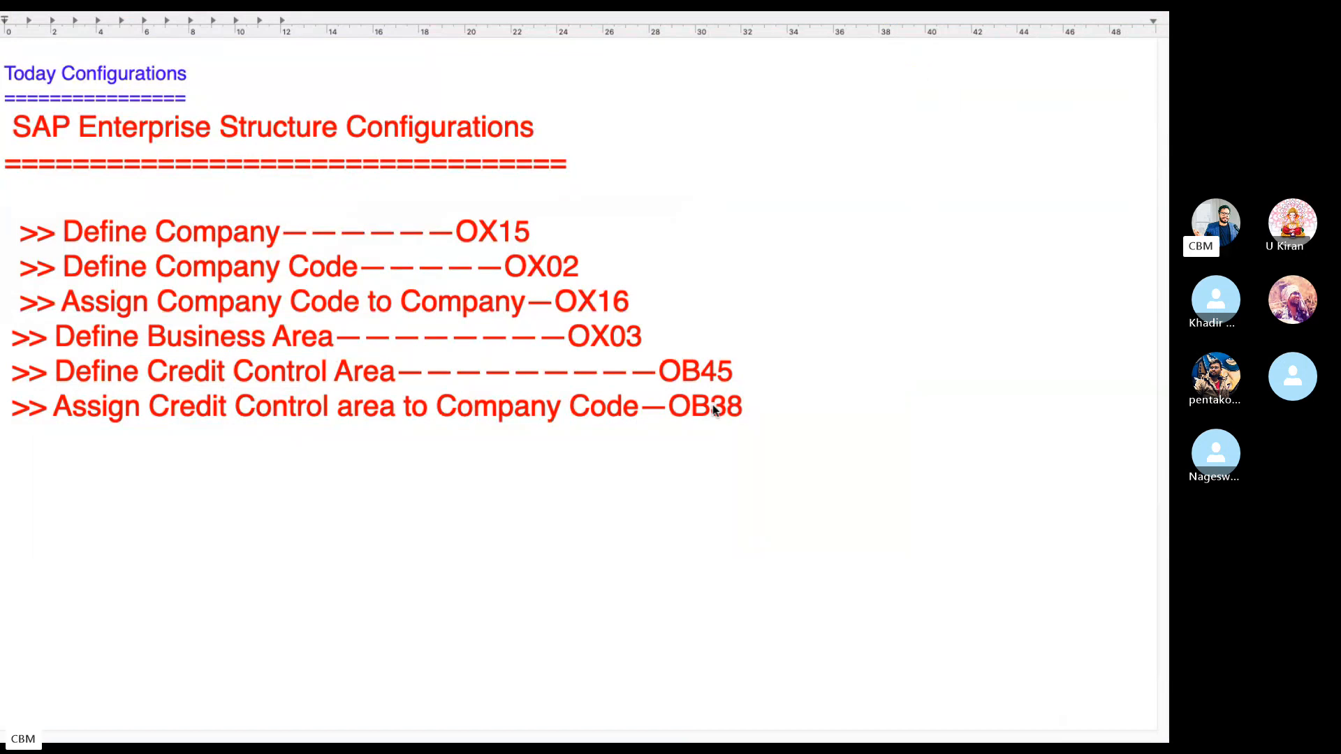
pyautogui.moveTo(791, 419); pyautogui.dragTo(2, 229)
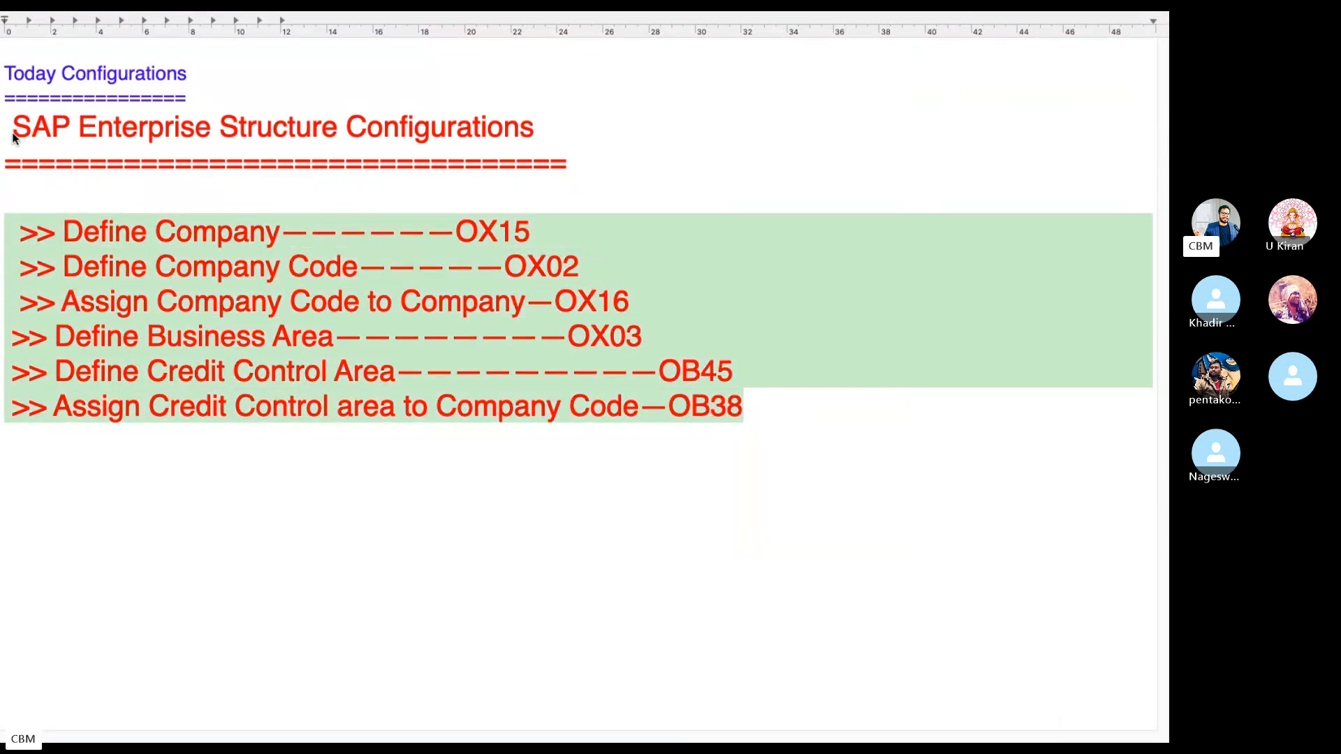
pyautogui.click(795, 384)
# Exit the implementation guide in SAP and highlight the Define Company step with OX15.
pyautogui.hotkey('ctrl', 'Left')
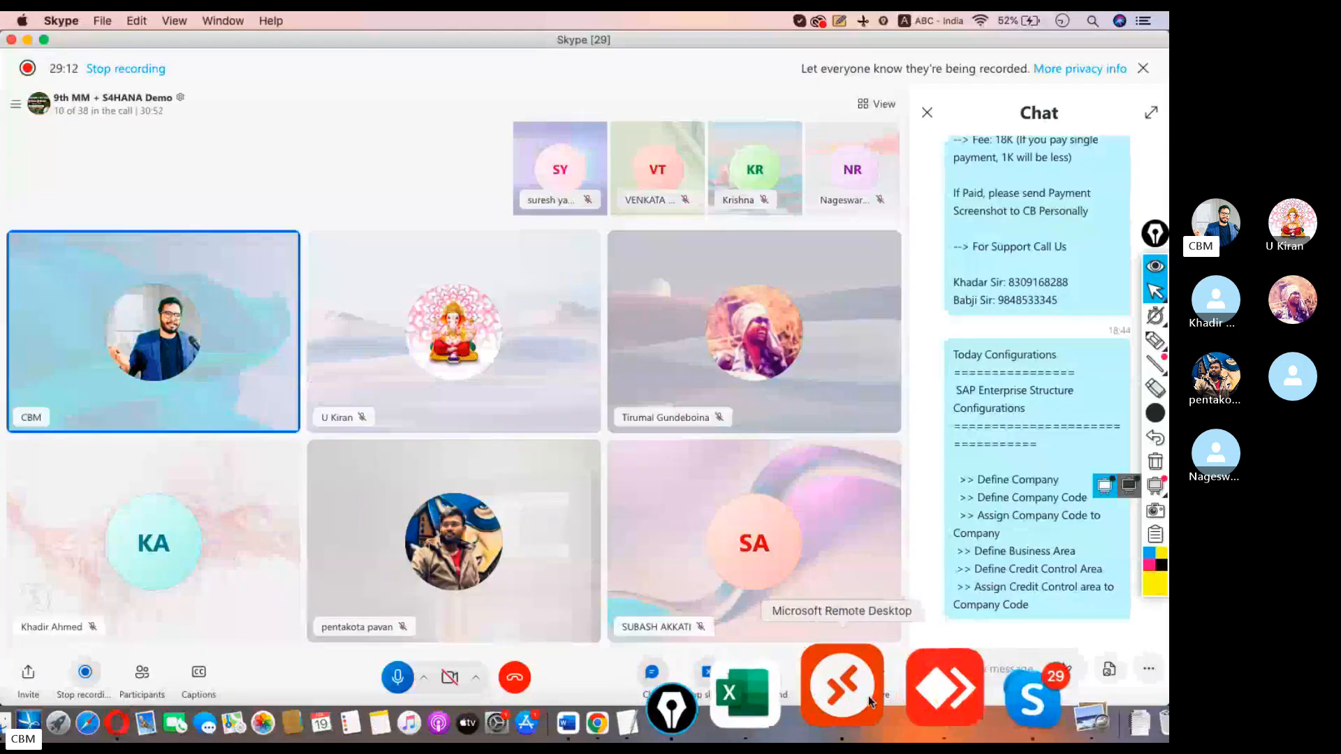
pyautogui.click(866, 697)
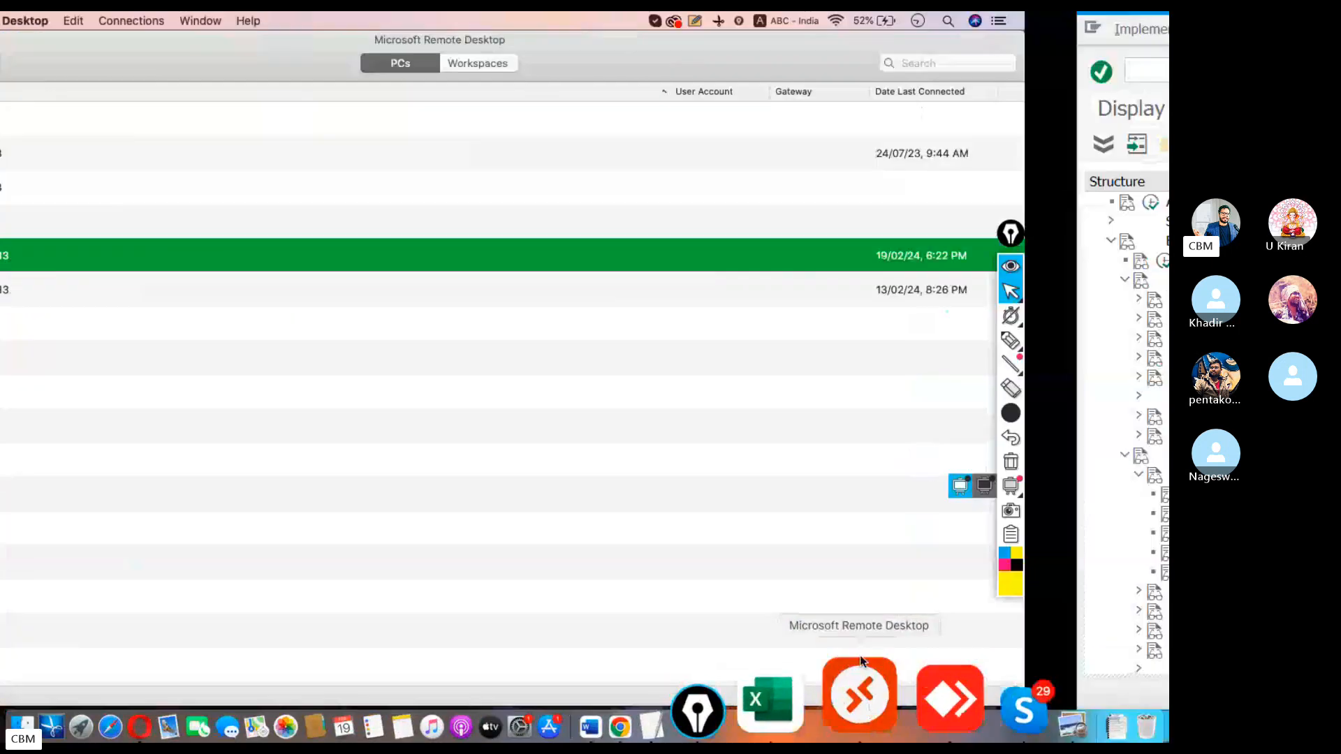
pyautogui.click(328, 73)
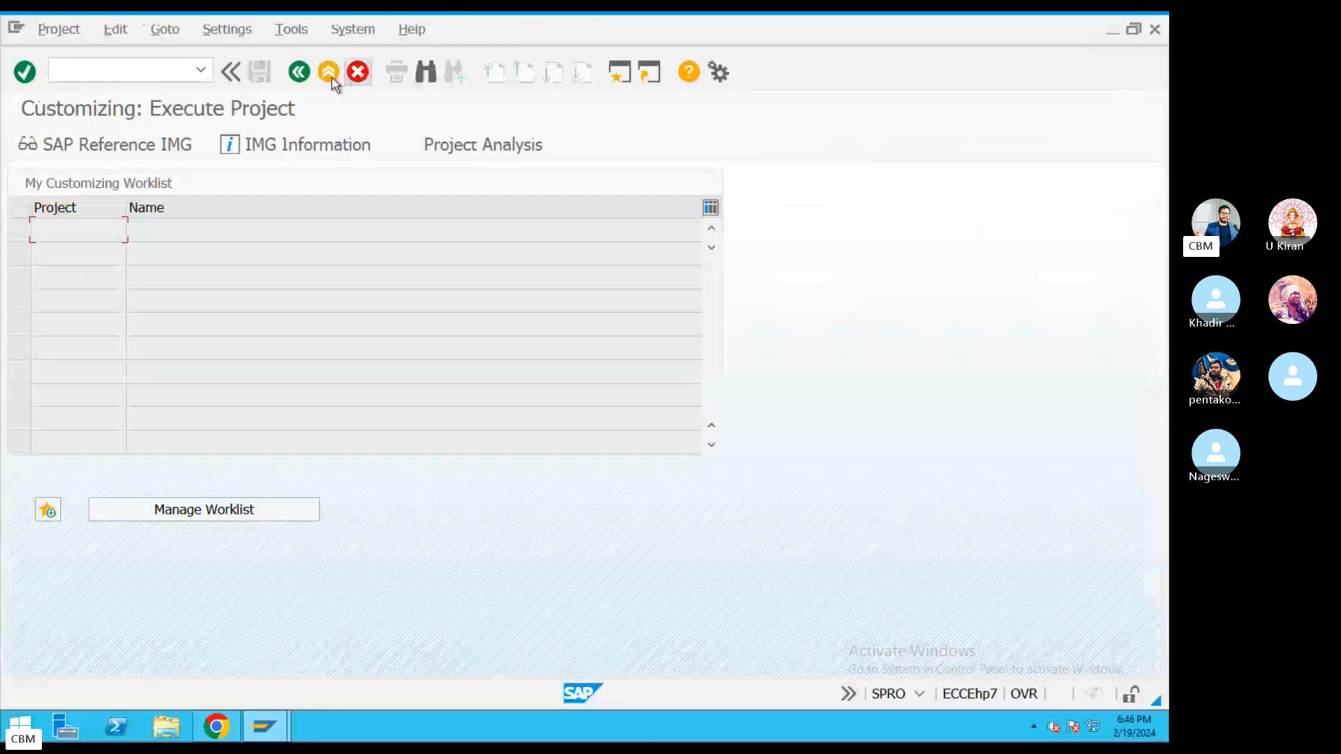
pyautogui.hotkey('ctrl', 'Left')
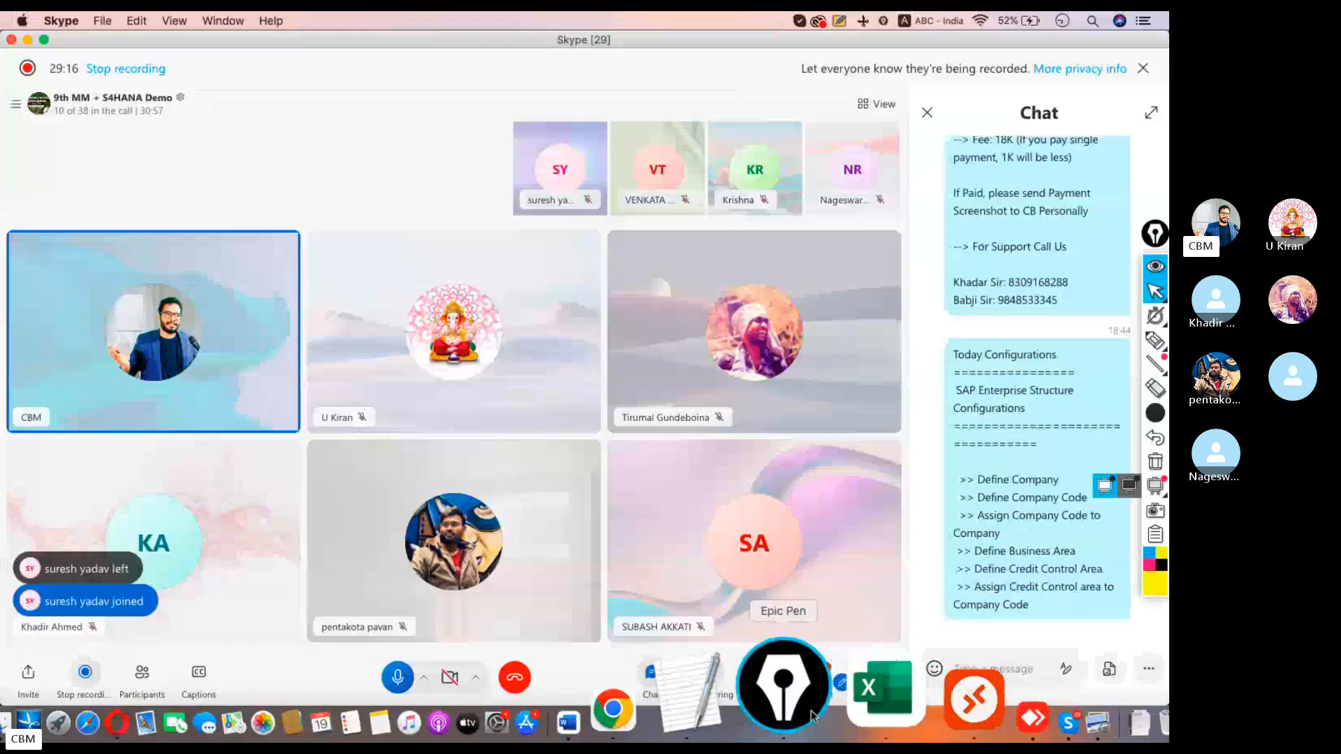
pyautogui.click(773, 692)
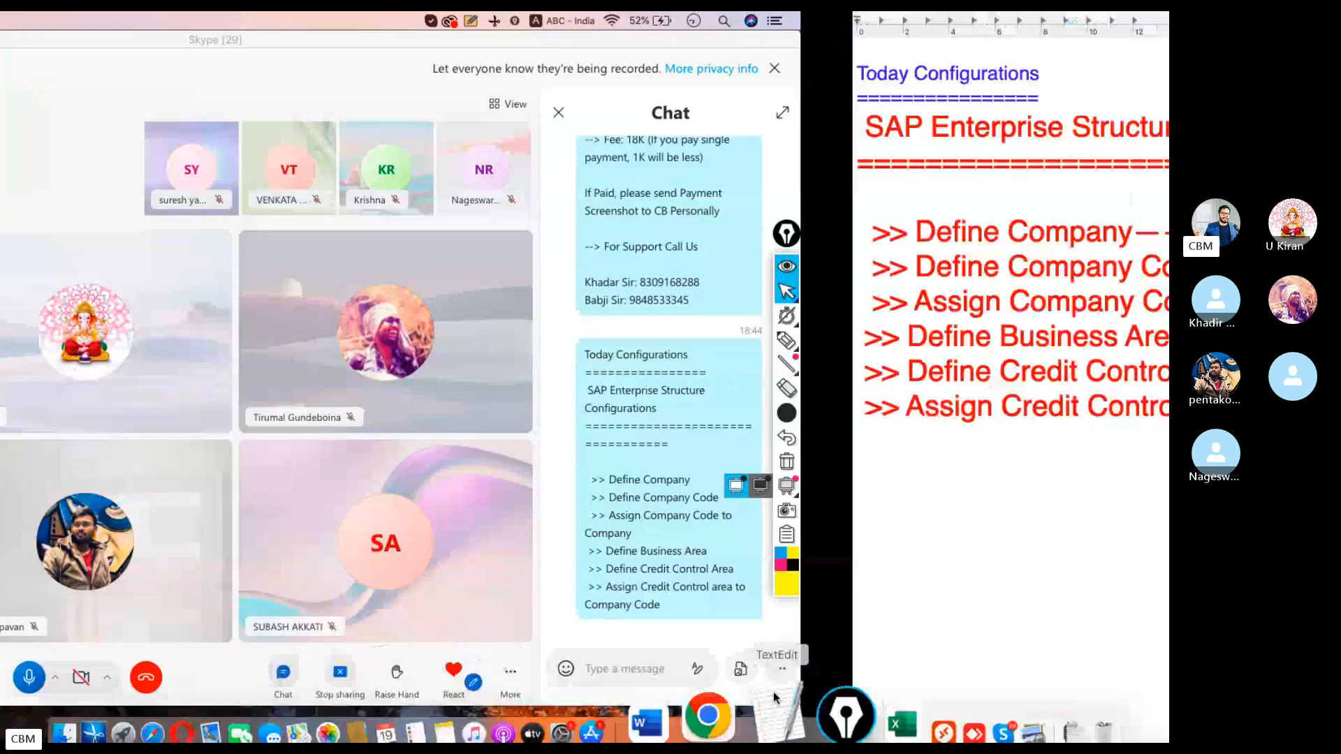
pyautogui.moveTo(554, 228); pyautogui.dragTo(56, 230)
pyautogui.hotkey('ctrl', 'Left')
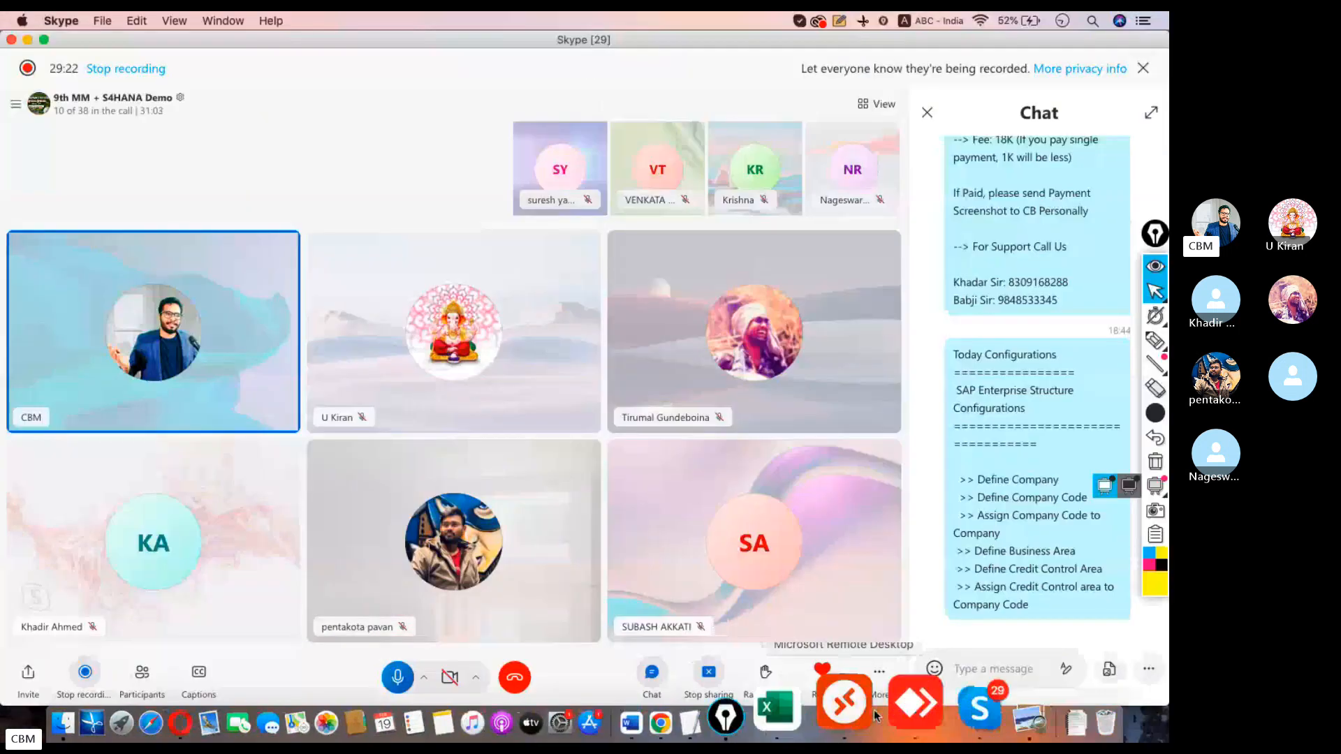
pyautogui.click(864, 708)
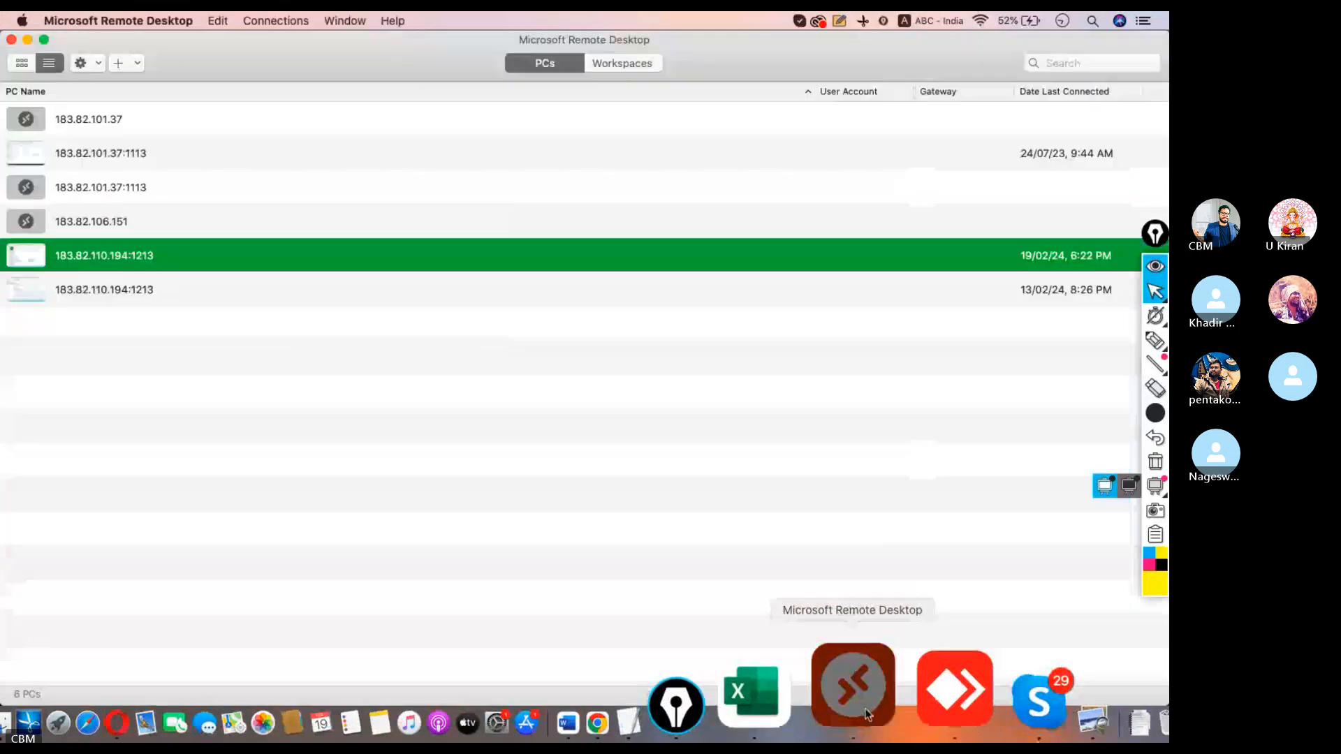
pyautogui.click(121, 64)
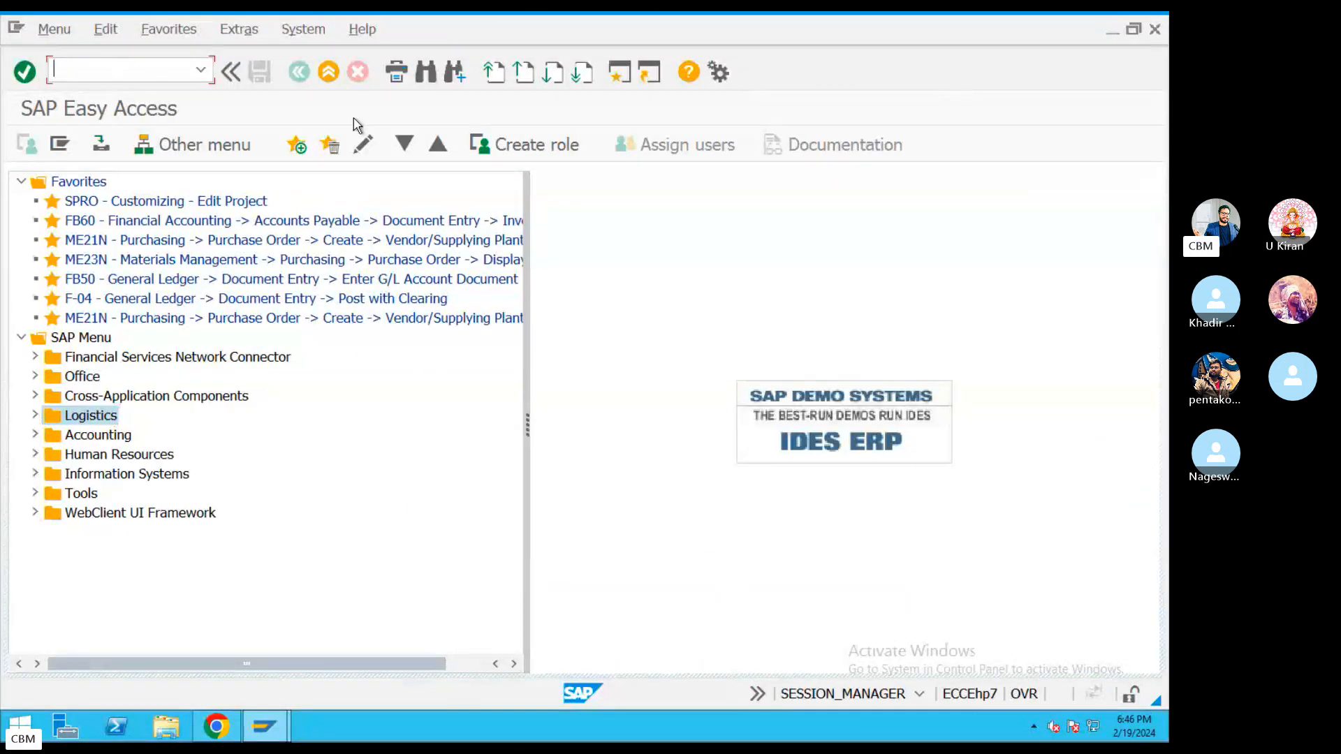
# Run OX15, start a new company entry, then cancel it and return to Easy Access.
pyautogui.press('Return')
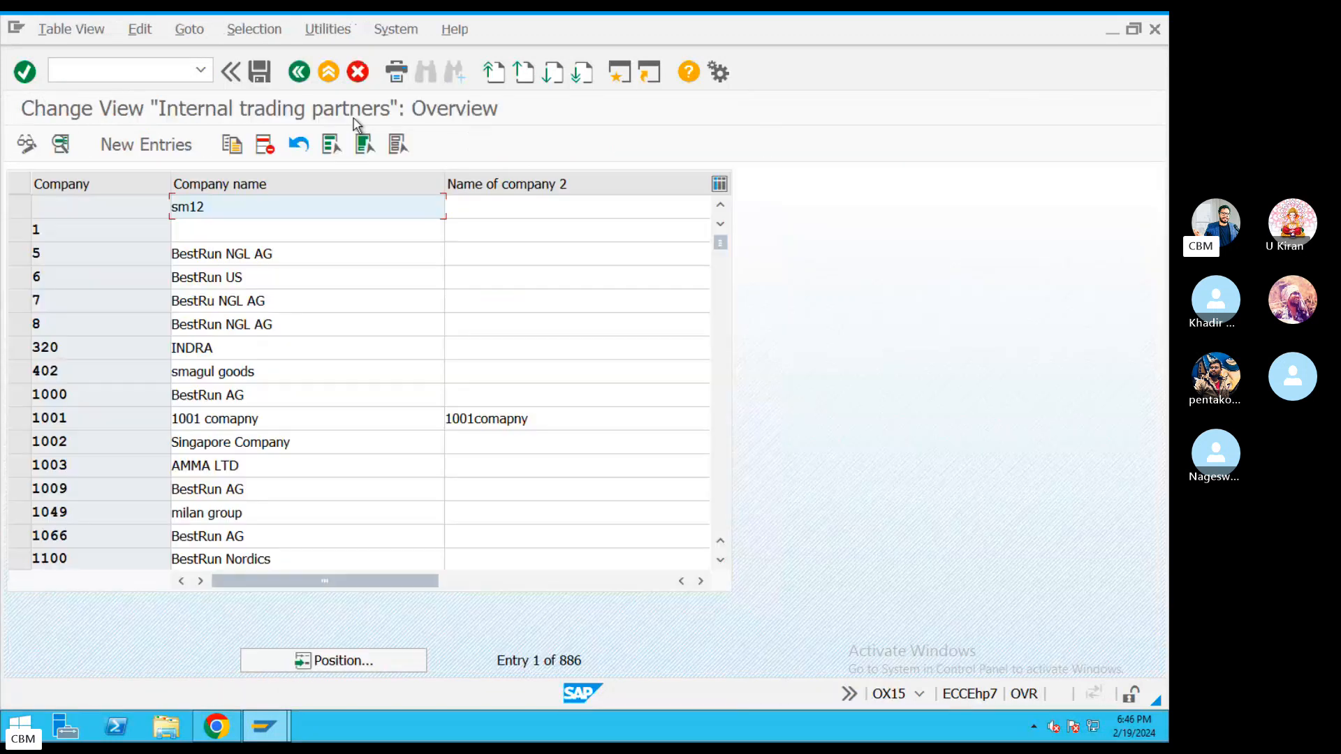
pyautogui.click(140, 144)
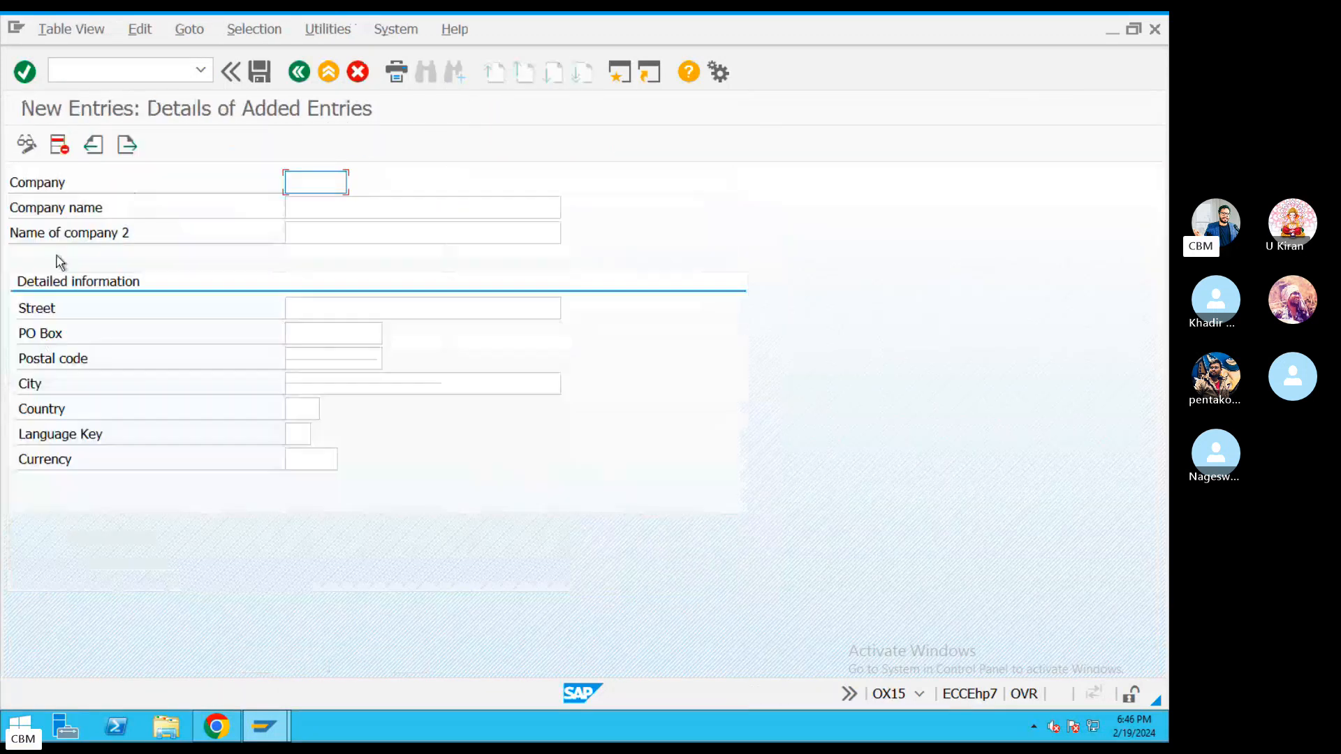
pyautogui.click(358, 72)
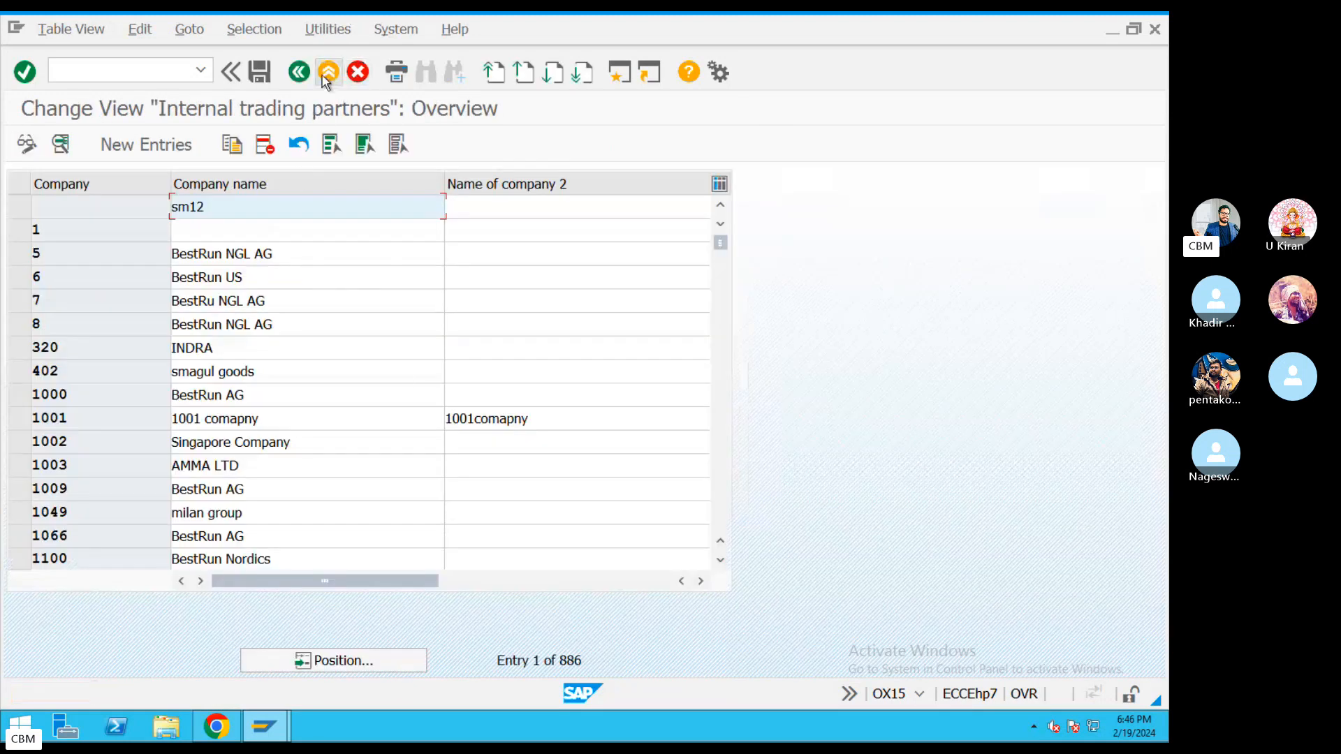
pyautogui.click(327, 74)
# Highlight the Define Company Code step and its OX02 code in the notes.
pyautogui.hotkey('ctrl', 'Left')
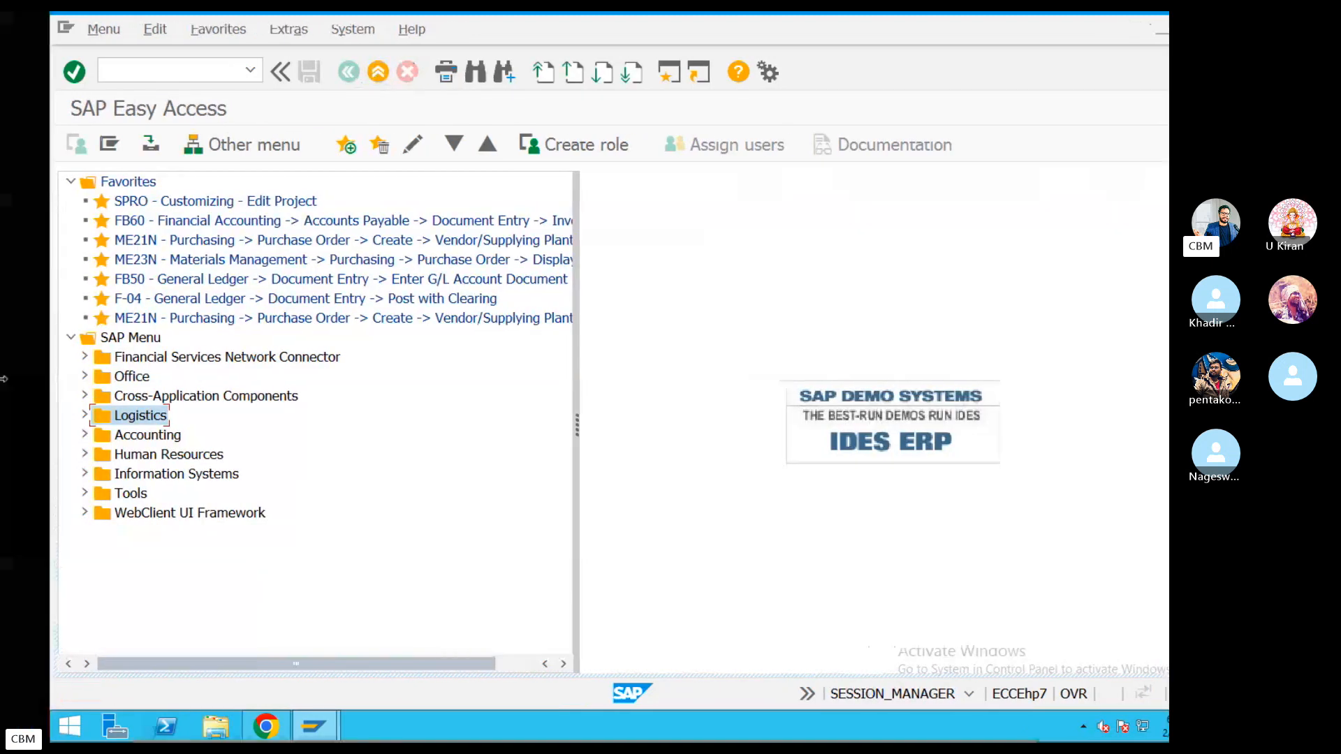
pyautogui.click(778, 715)
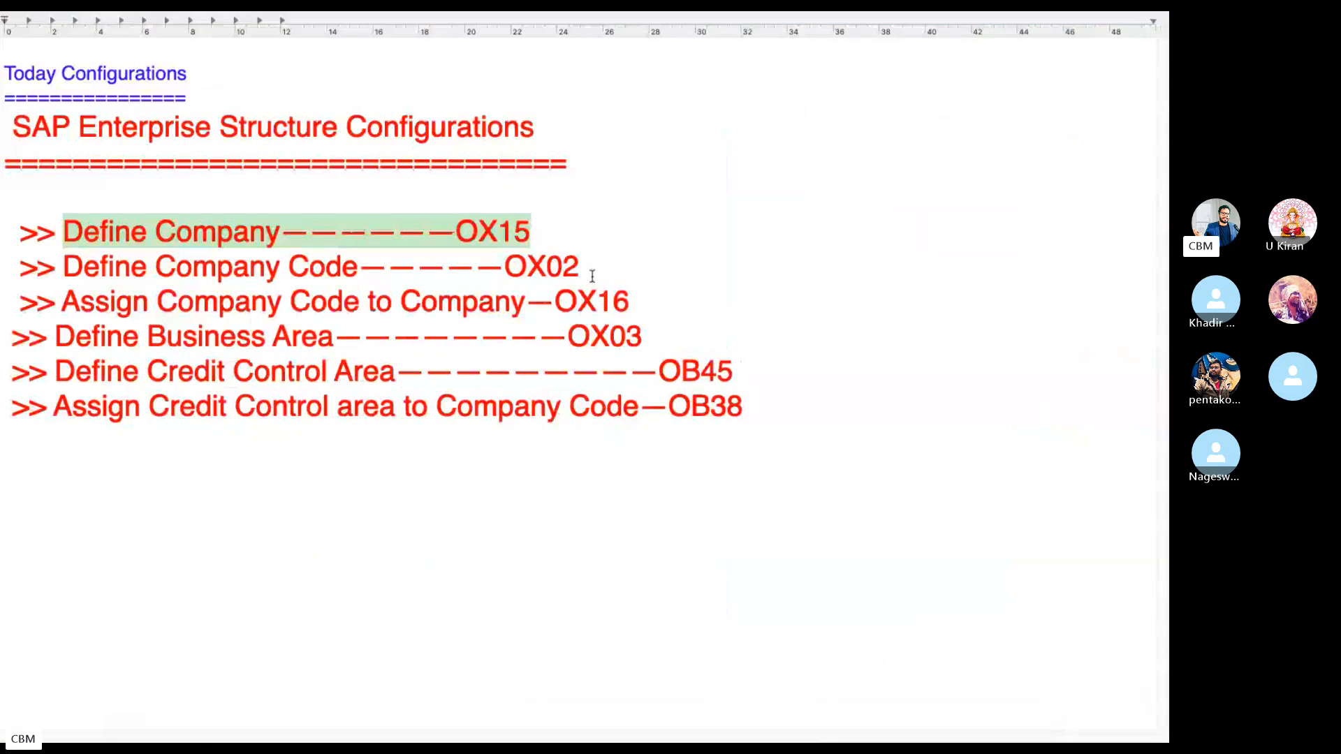
pyautogui.moveTo(585, 267); pyautogui.dragTo(2, 267)
pyautogui.moveTo(603, 268); pyautogui.dragTo(476, 270)
# Run OX02, start a new company code entry, then cancel and discard it unsaved.
pyautogui.hotkey('ctrl', 'Left')
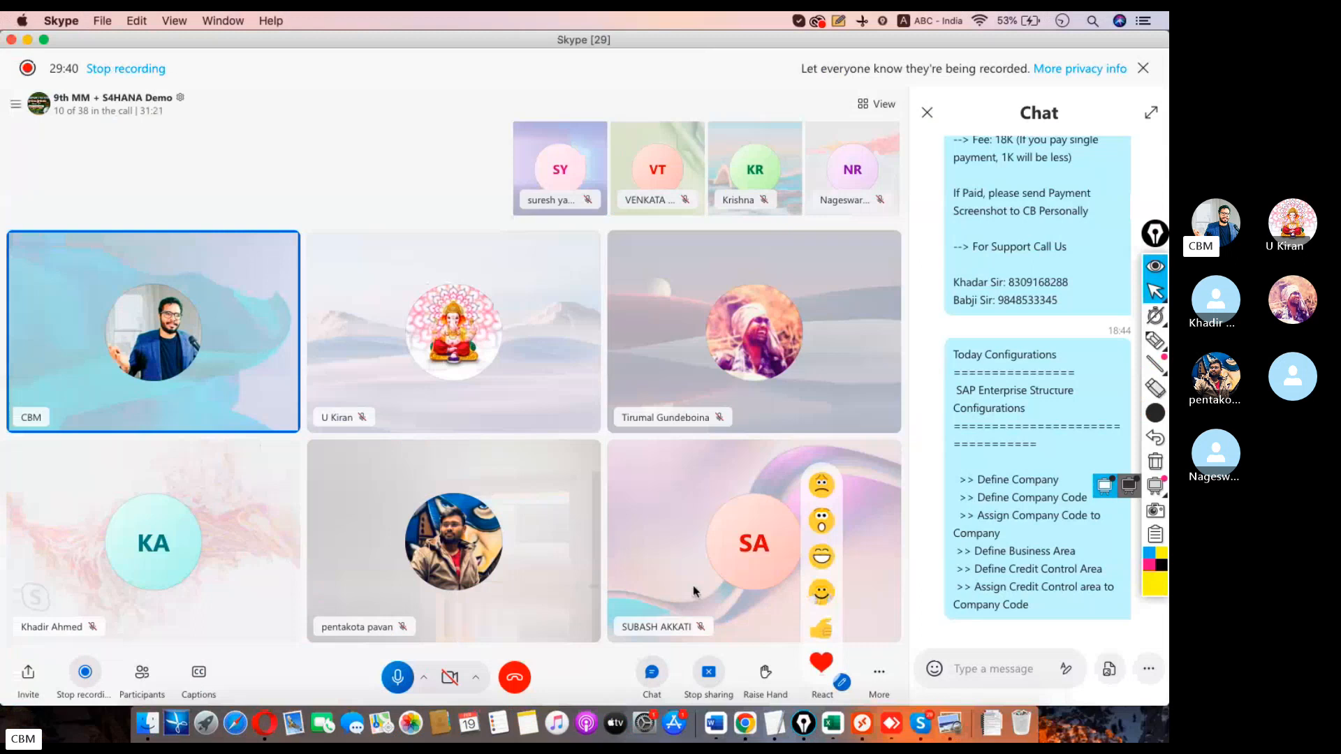
pyautogui.click(860, 714)
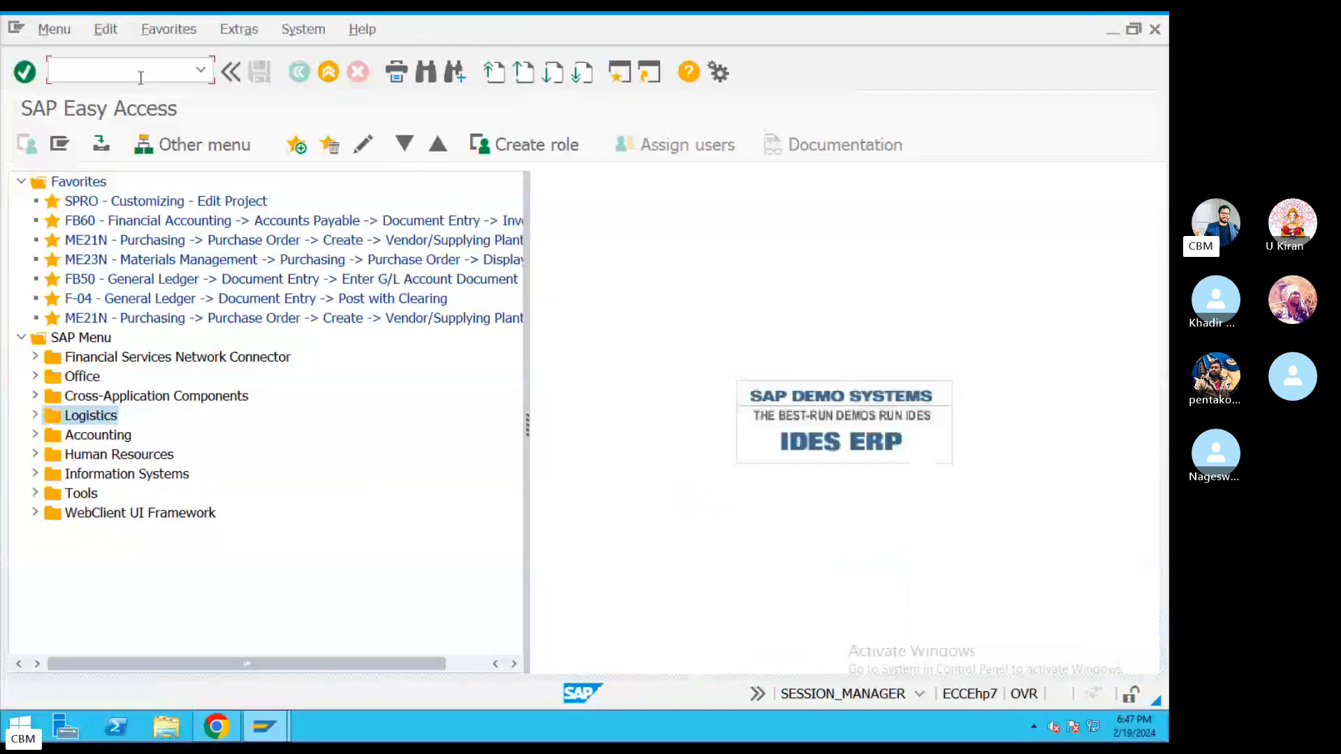
pyautogui.write('OX02')
pyautogui.press('Return')
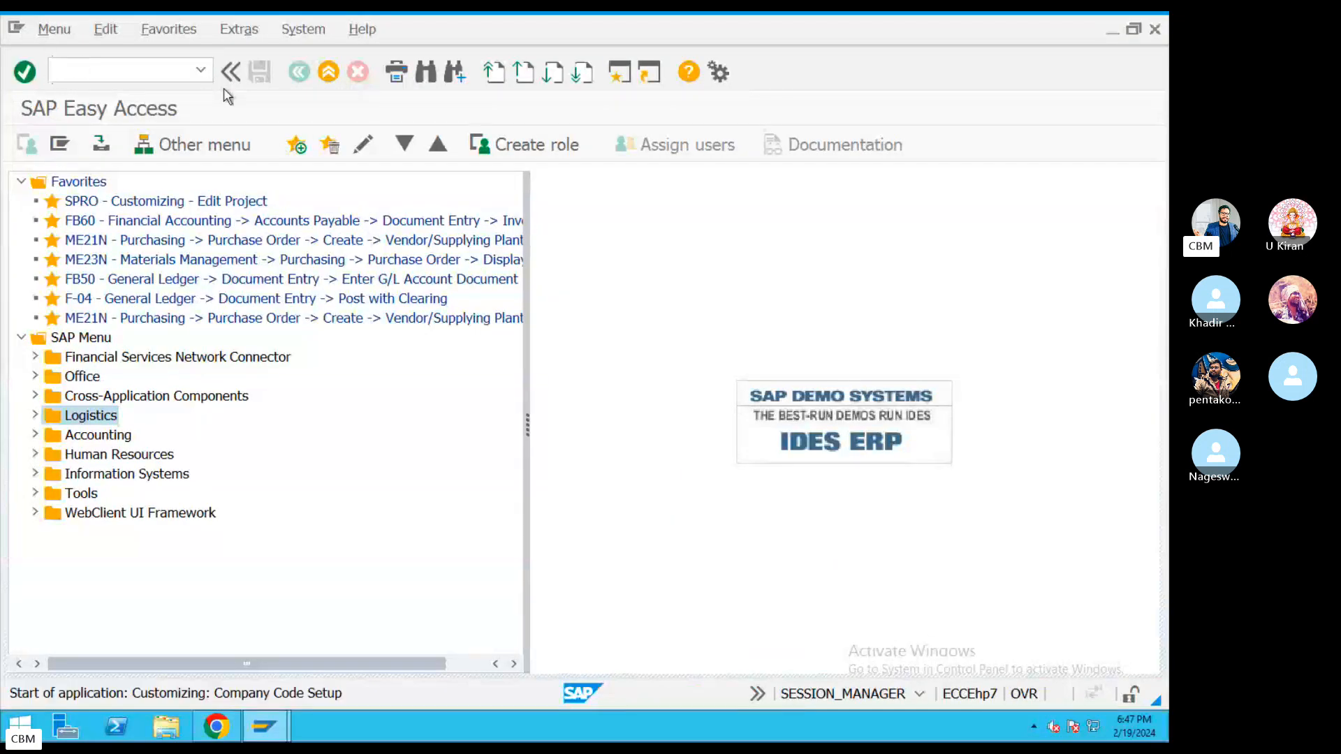
pyautogui.click(125, 155)
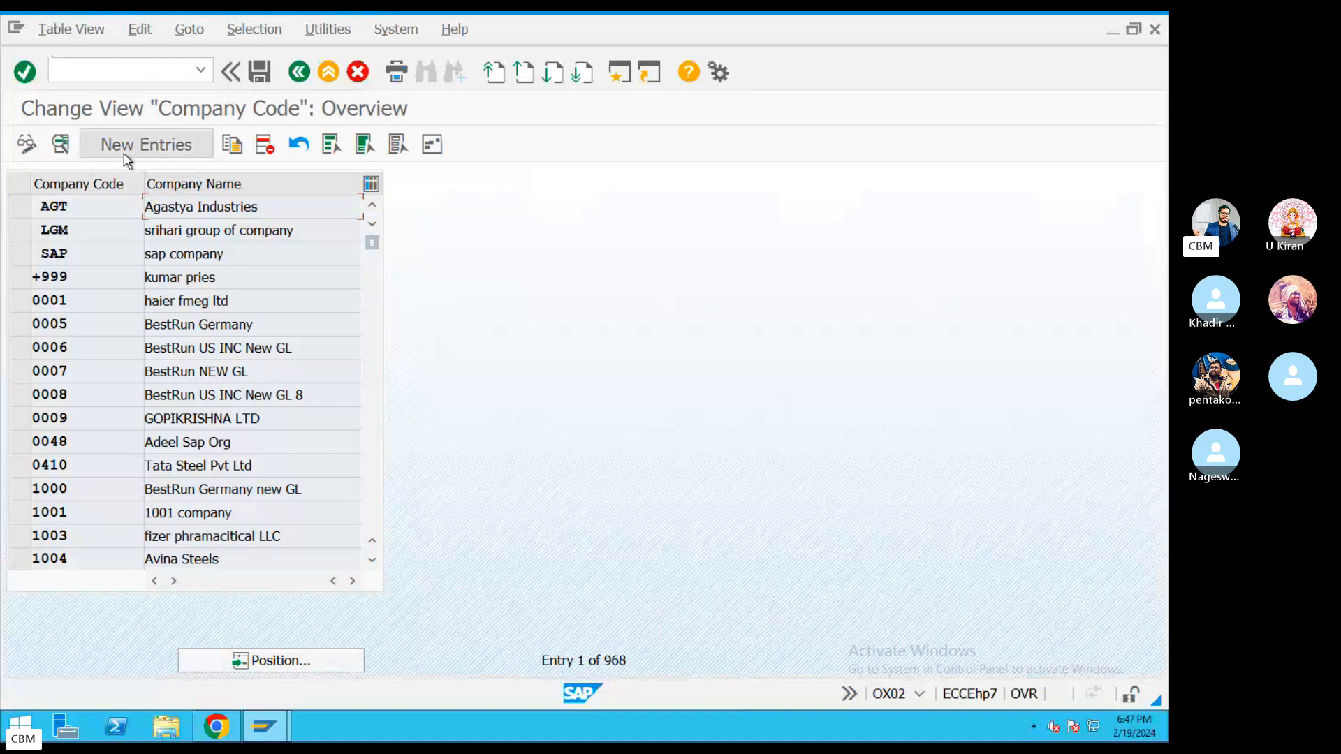
pyautogui.click(328, 72)
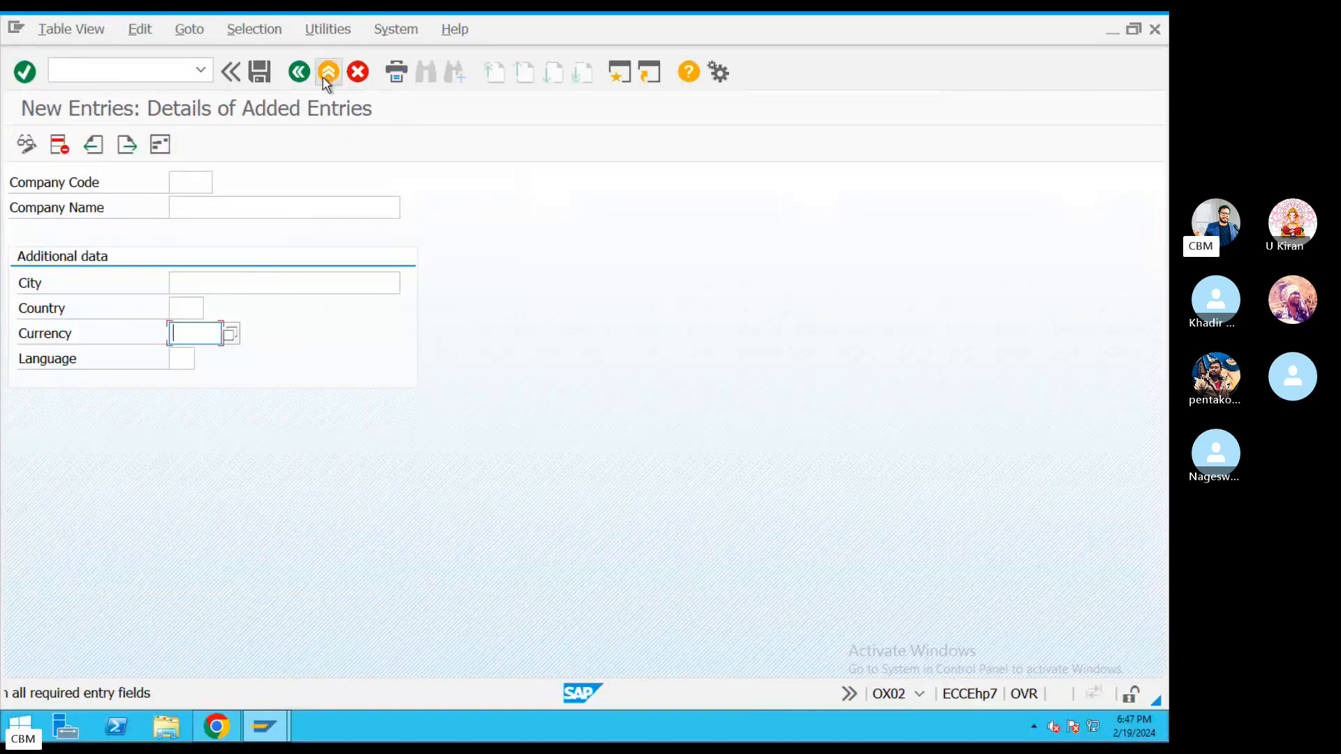
pyautogui.click(358, 72)
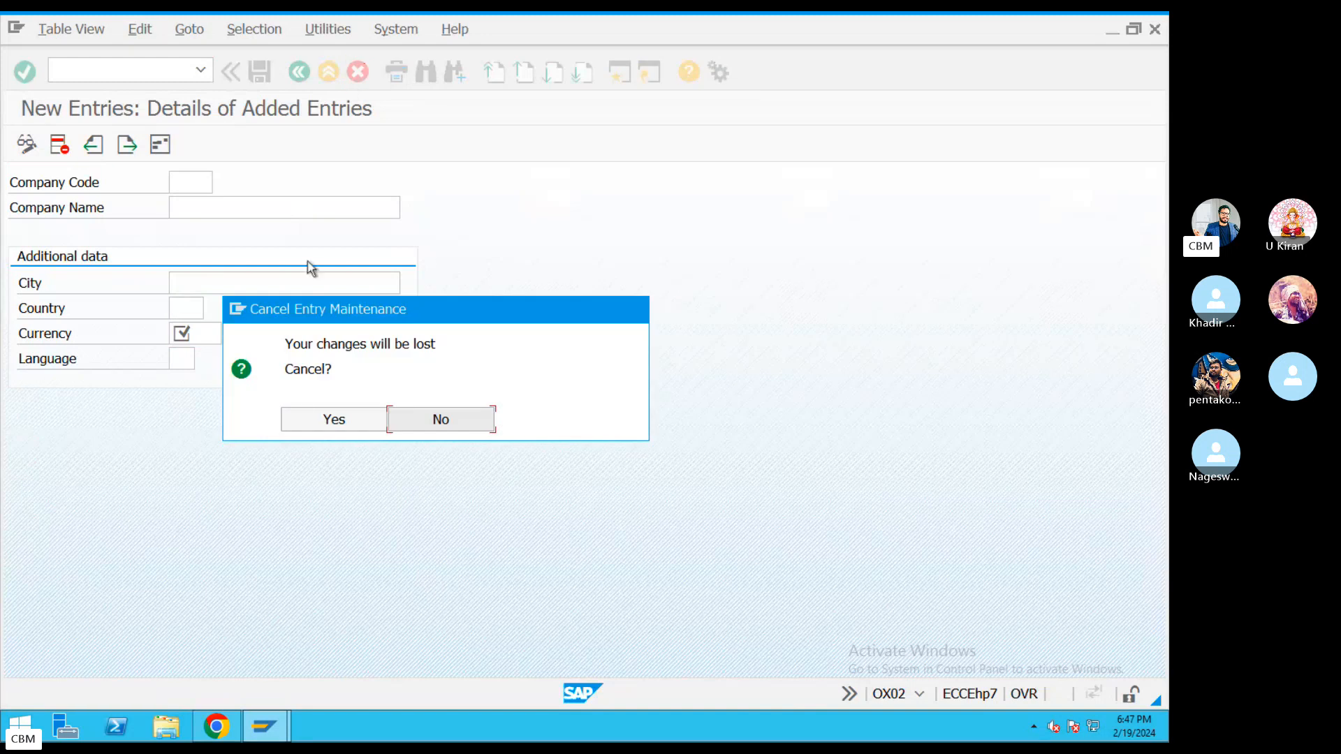
pyautogui.click(322, 423)
pyautogui.hotkey('ctrl', 'Left')
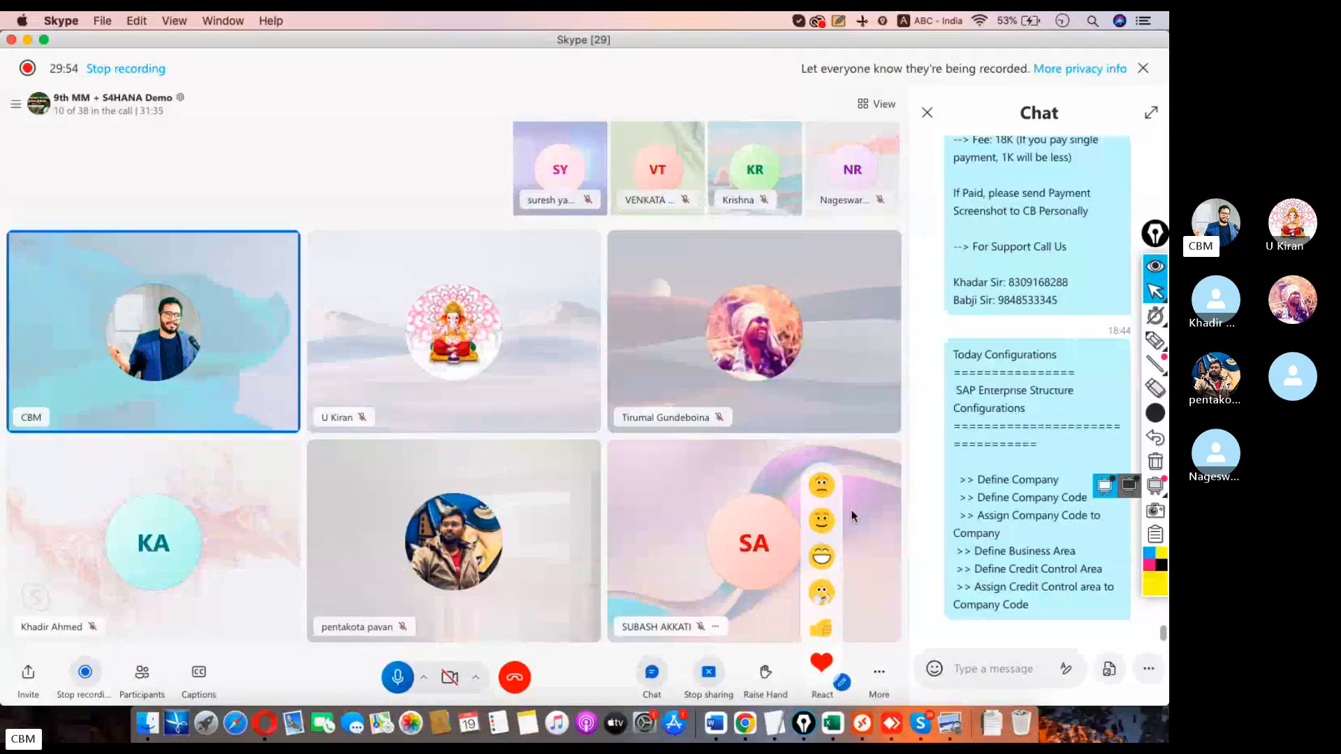
# Highlight the OB38 code in the notes and return to the SAP command field.
pyautogui.click(774, 723)
pyautogui.click(786, 413)
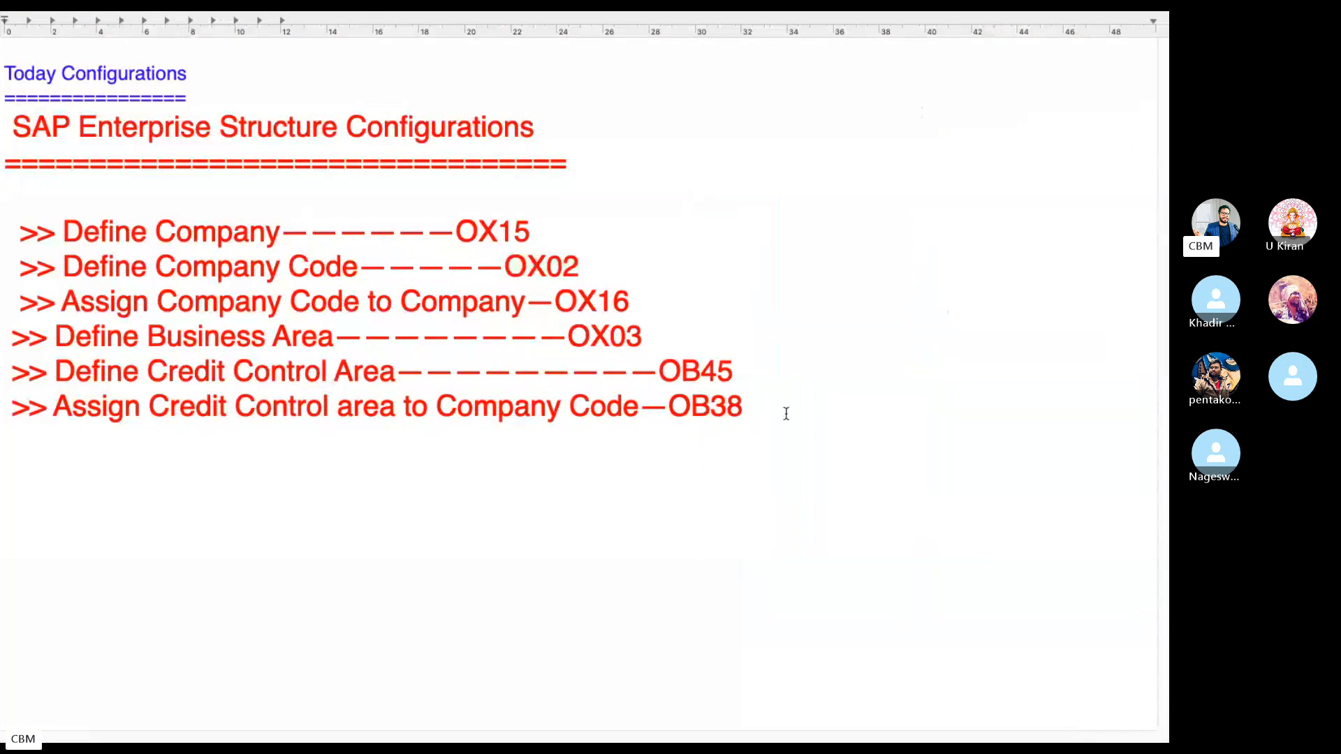
pyautogui.moveTo(768, 390); pyautogui.dragTo(655, 392)
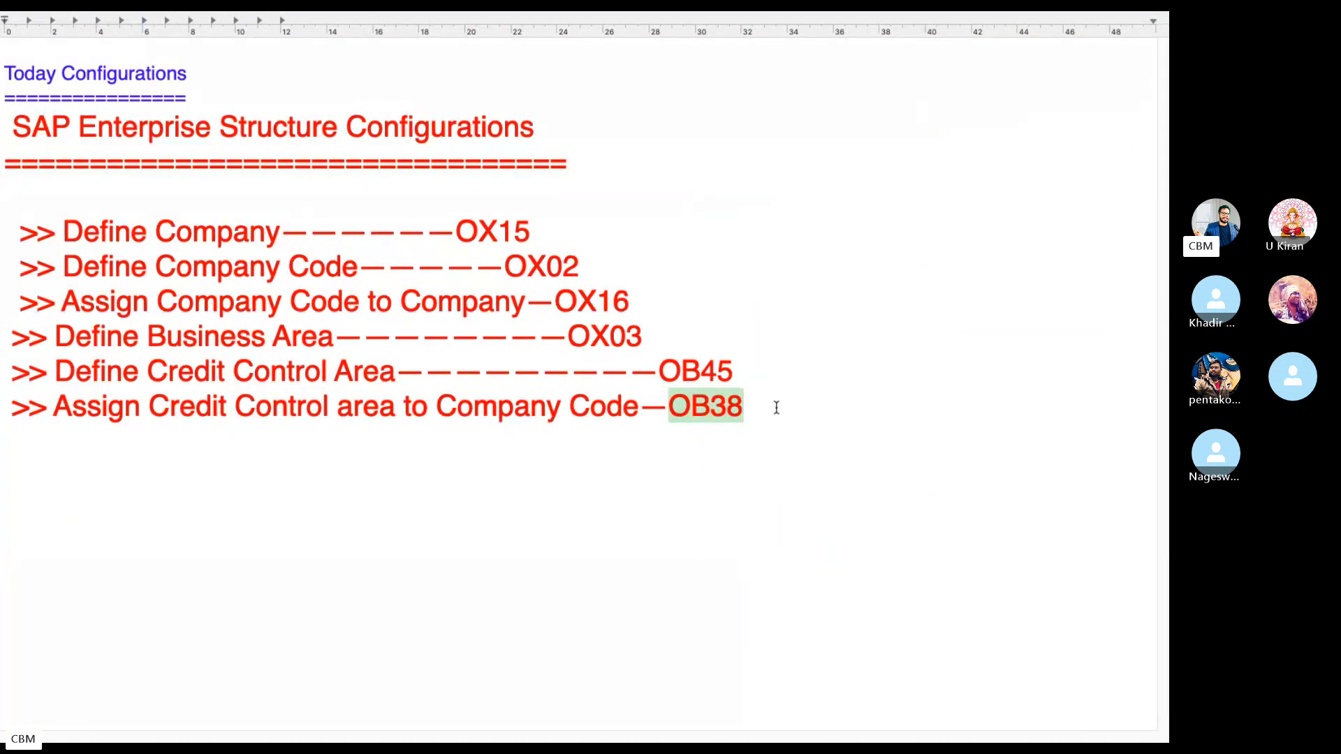
pyautogui.hotkey('ctrl', 'Left')
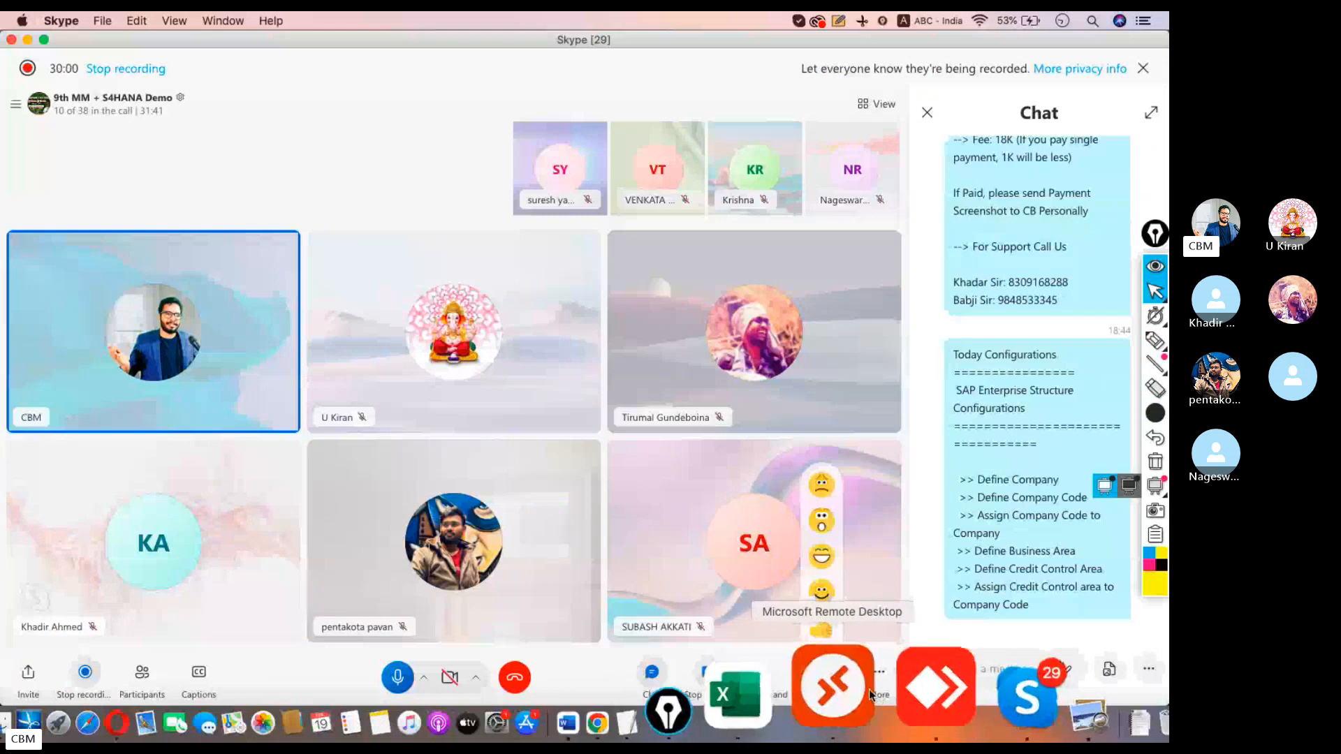
pyautogui.click(859, 689)
pyautogui.click(144, 74)
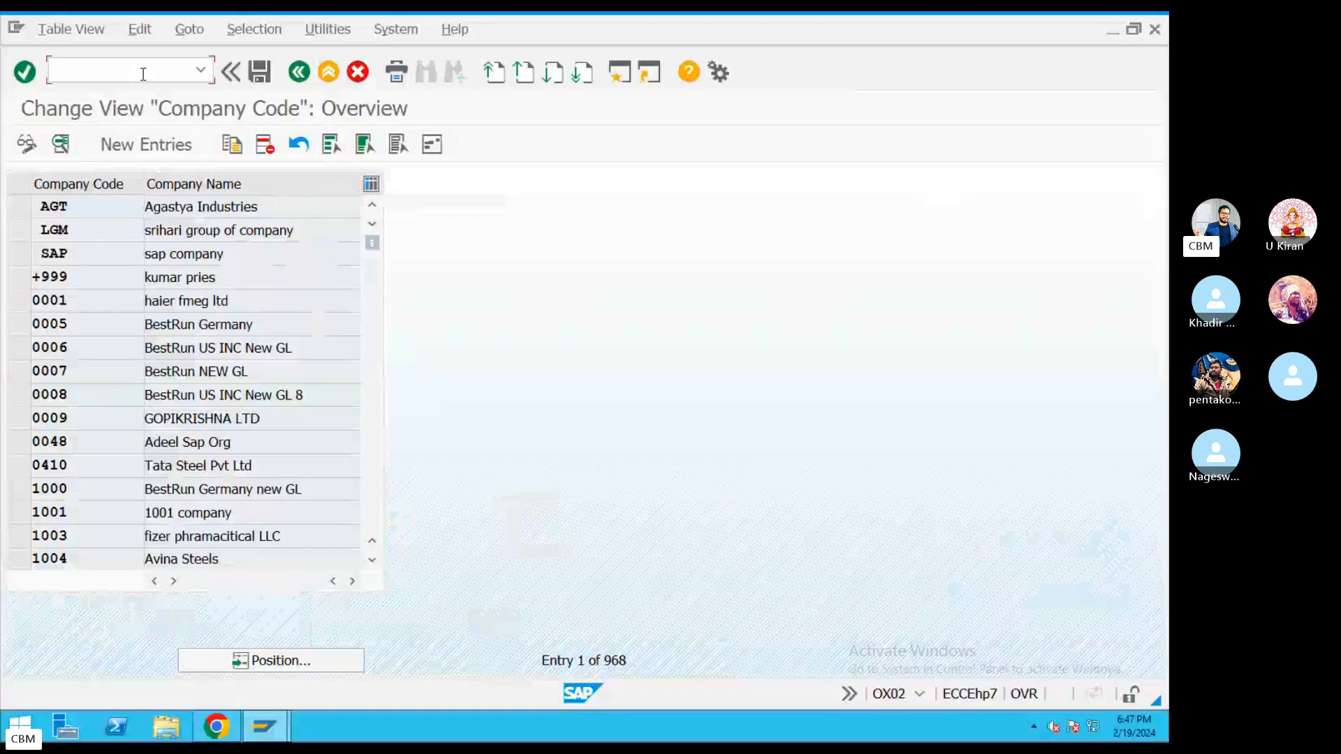
# Open the SAP GUI options through Windows Start search and close them unchanged.
pyautogui.press('super')
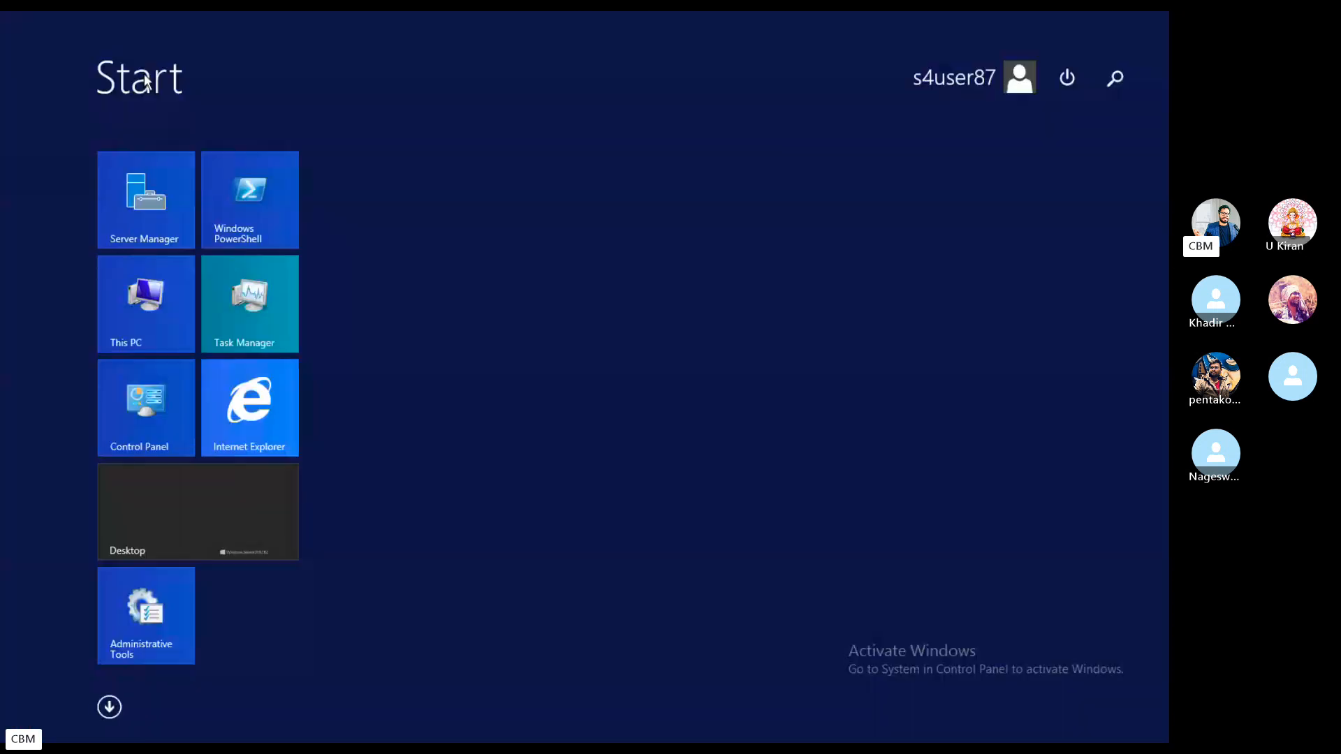
pyautogui.click(1106, 82)
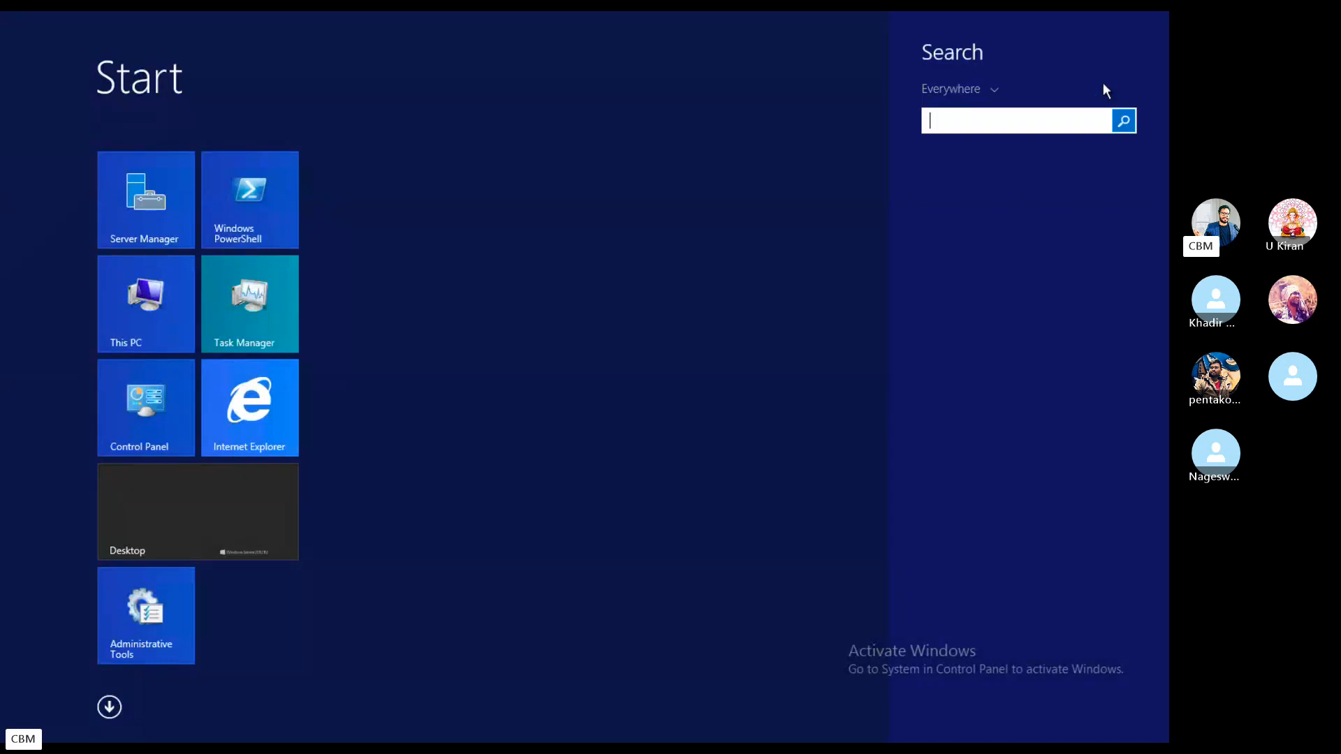
pyautogui.write('GUI Configuration')
pyautogui.press('Return')
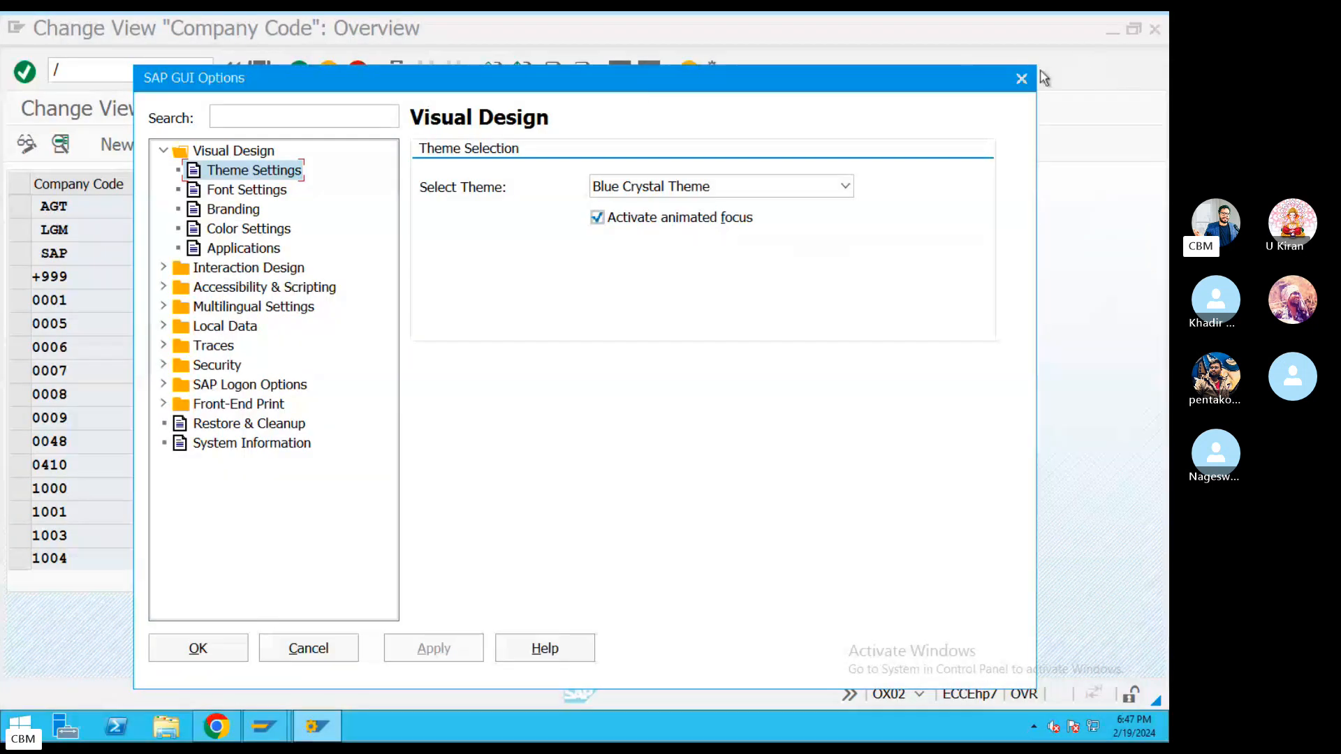
pyautogui.click(1021, 78)
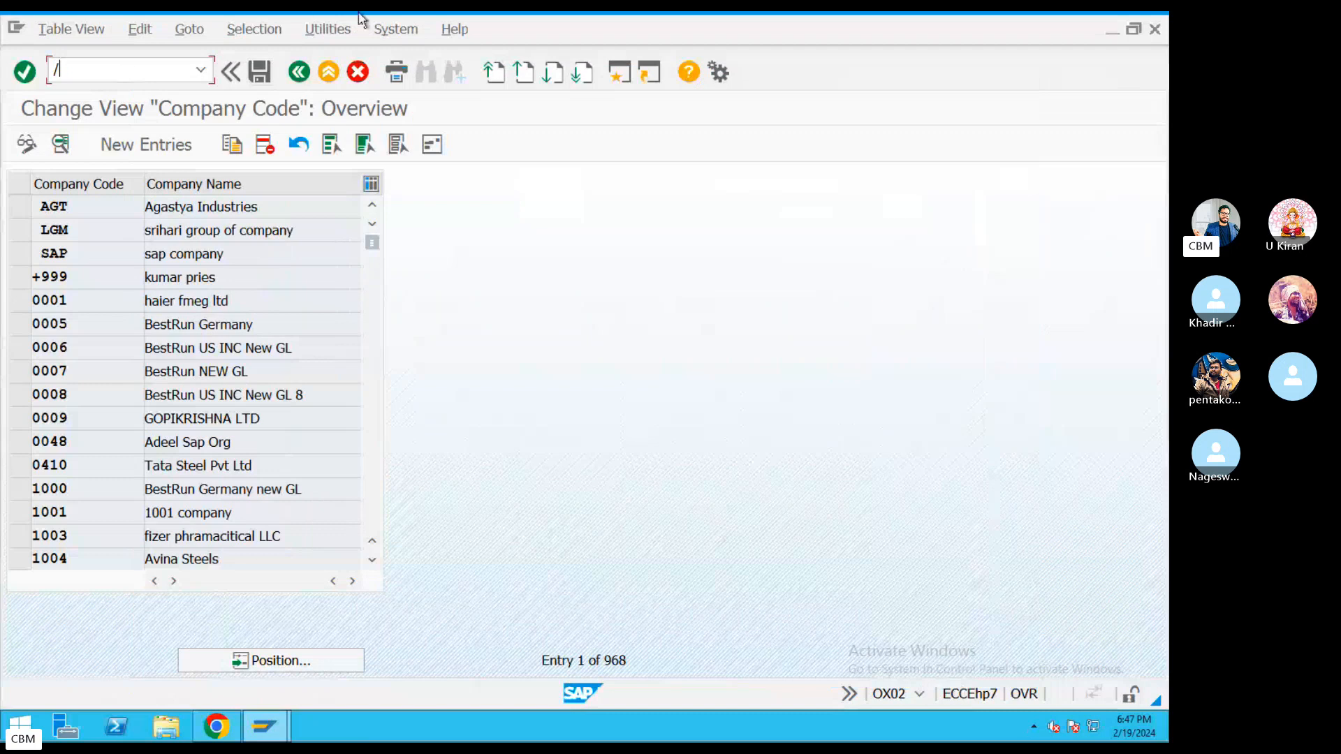
# Enter transaction /n0b with a zero instead of O, which fails.
pyautogui.moveTo(360, 15)
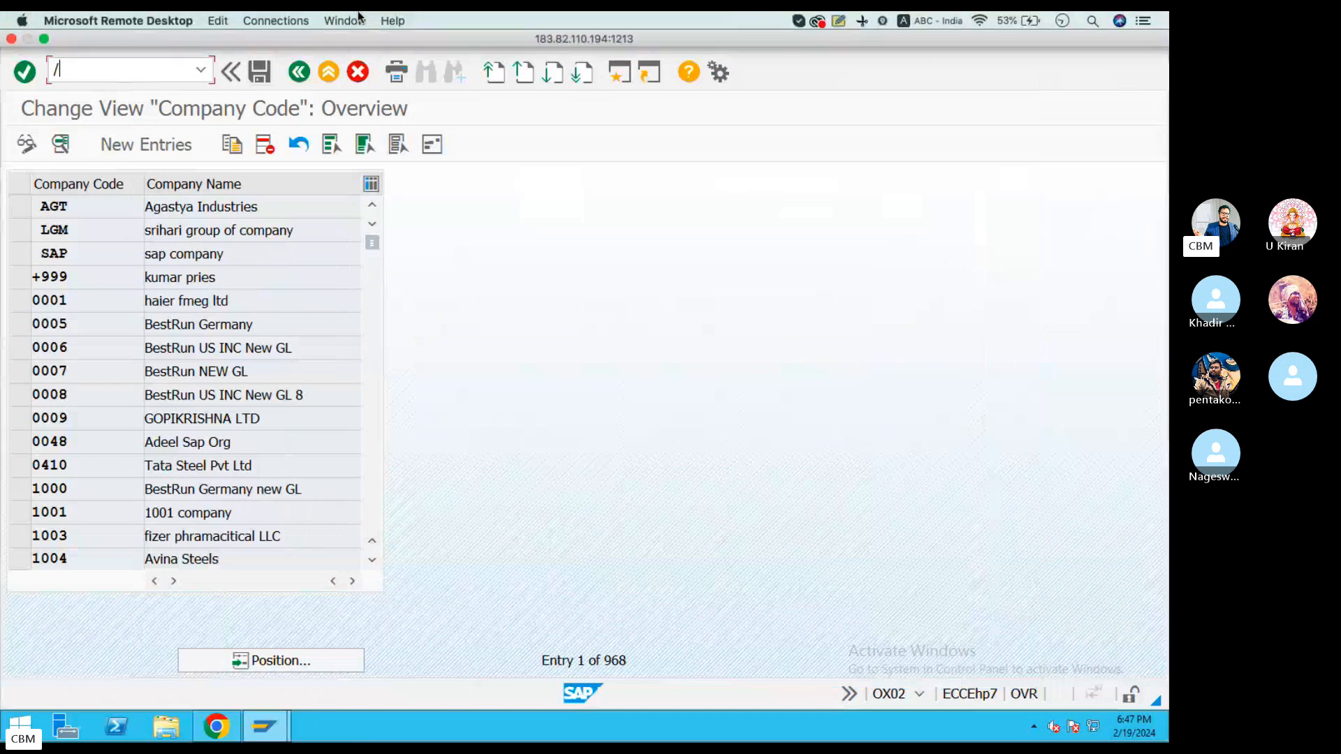
pyautogui.click(89, 70)
pyautogui.write('/n0b38')
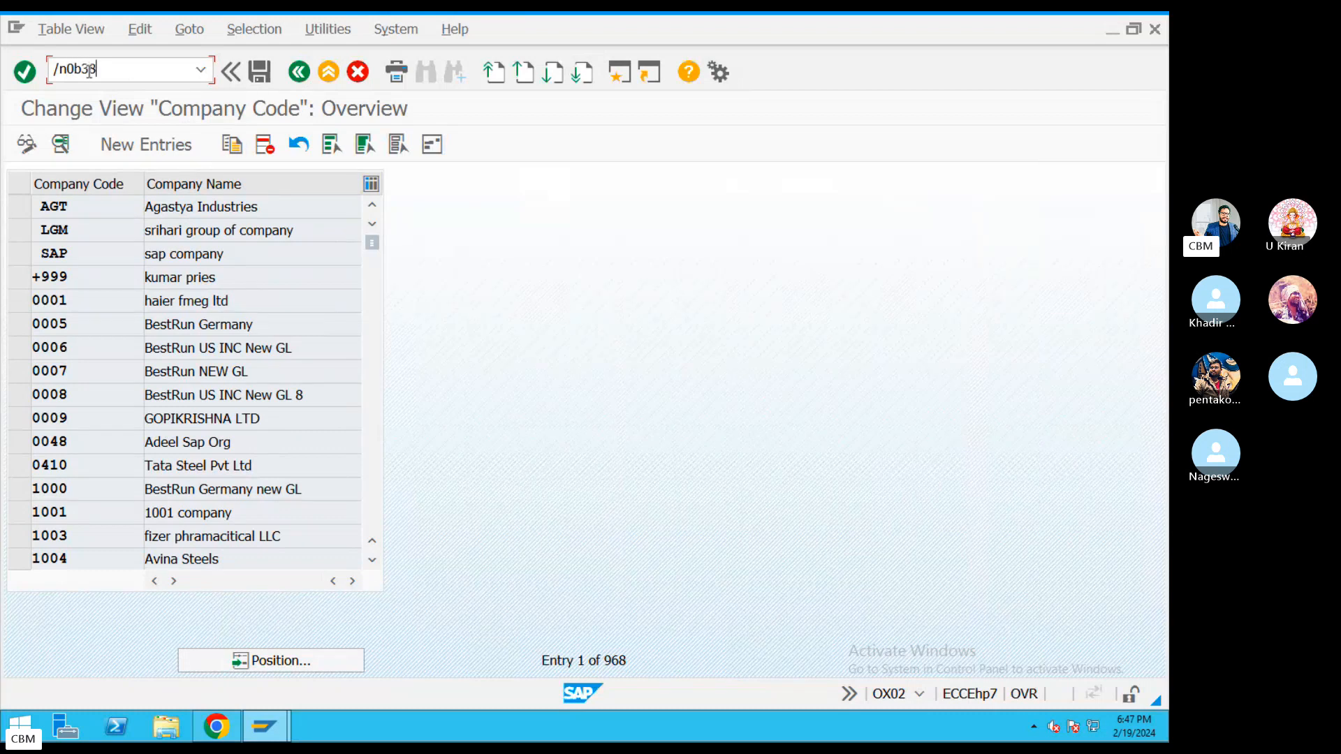
pyautogui.press('Return')
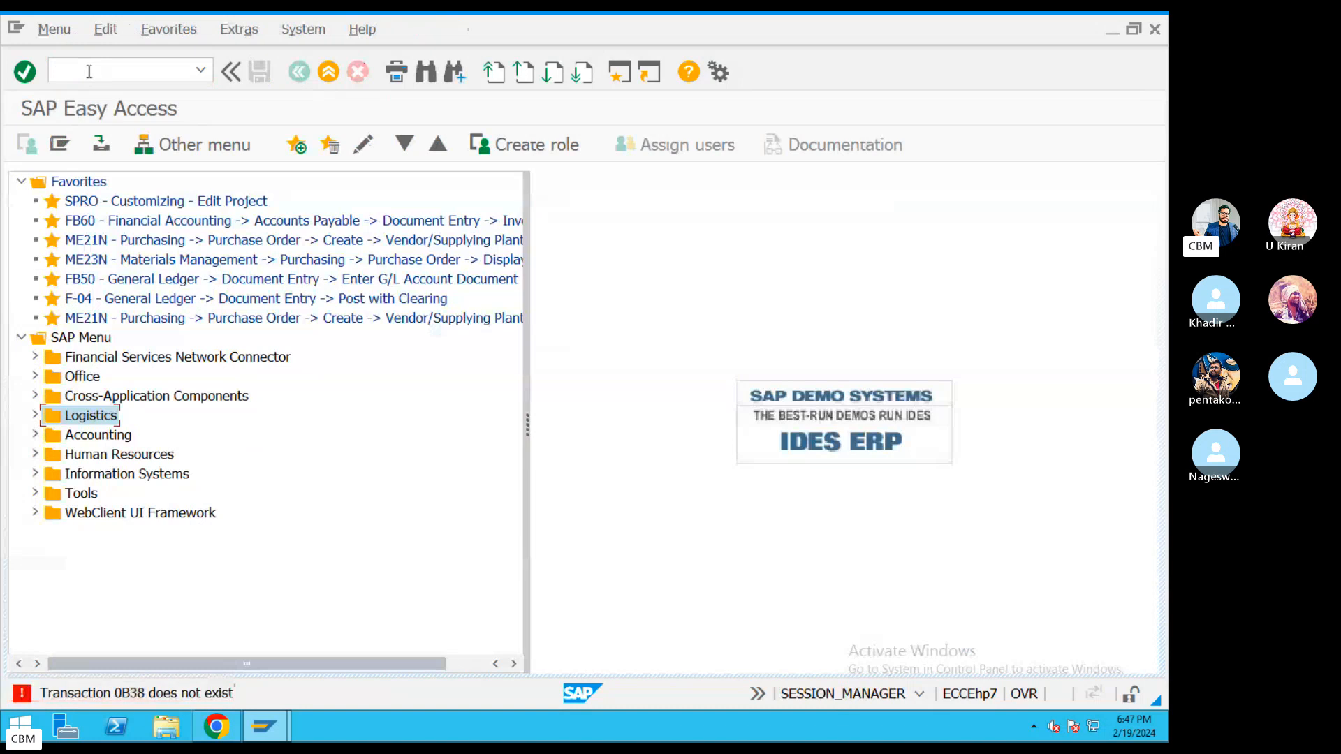
# Clear the OB38 highlight in the notes, then run spro and open the reference IMG.
pyautogui.hotkey('ctrl', 'Left')
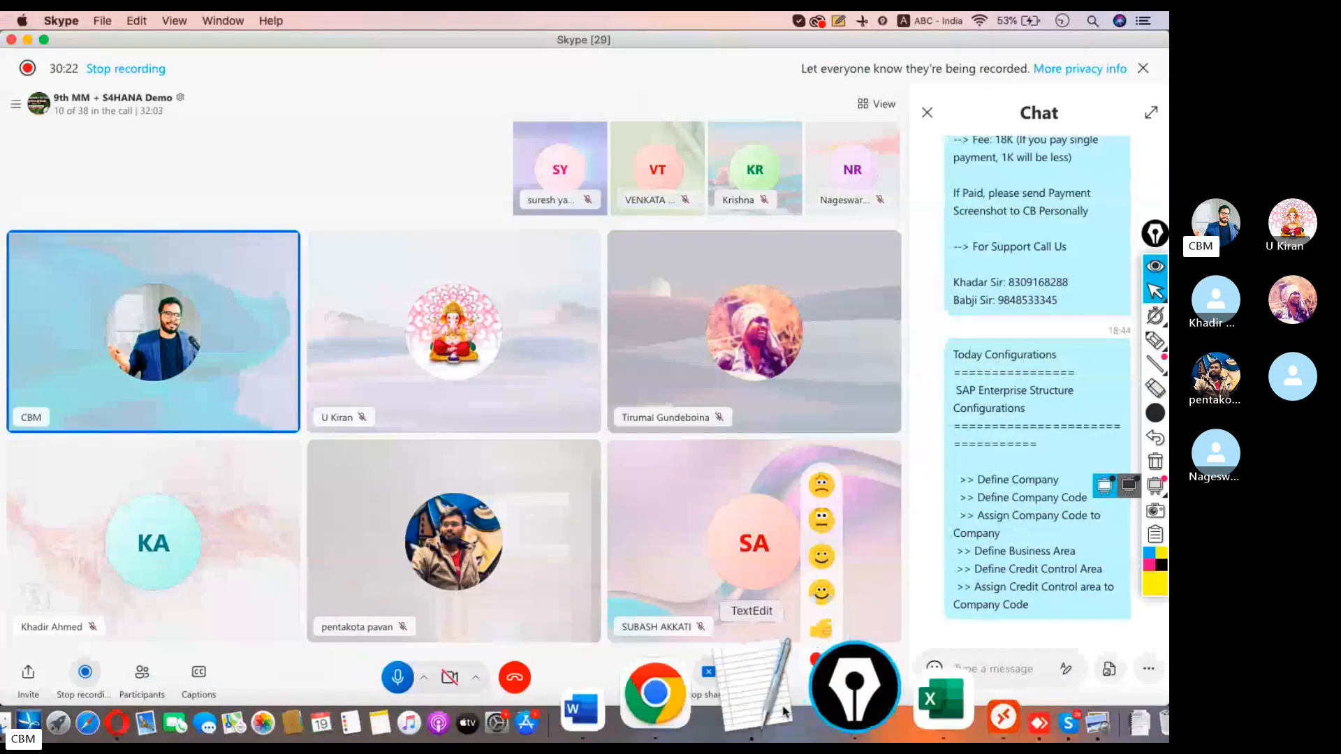
pyautogui.click(784, 711)
pyautogui.click(709, 414)
pyautogui.hotkey('ctrl', 'Left')
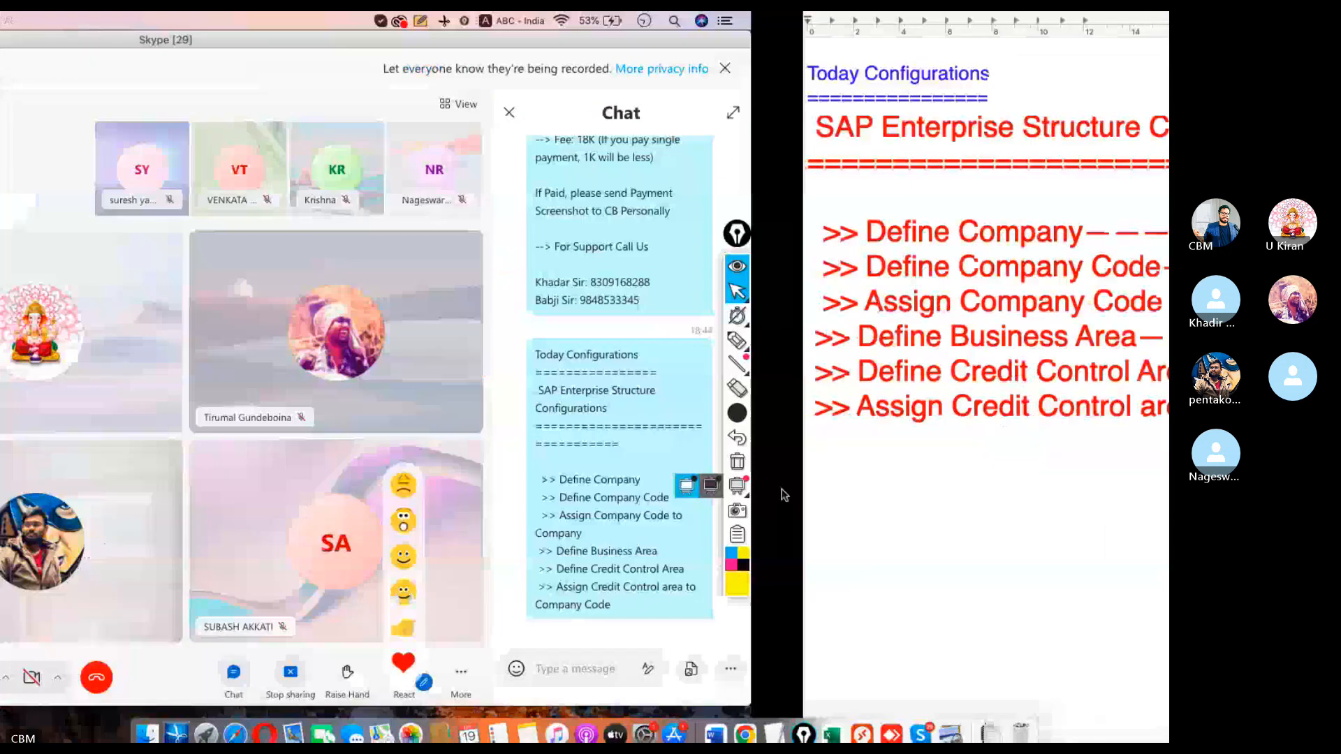
pyautogui.click(860, 691)
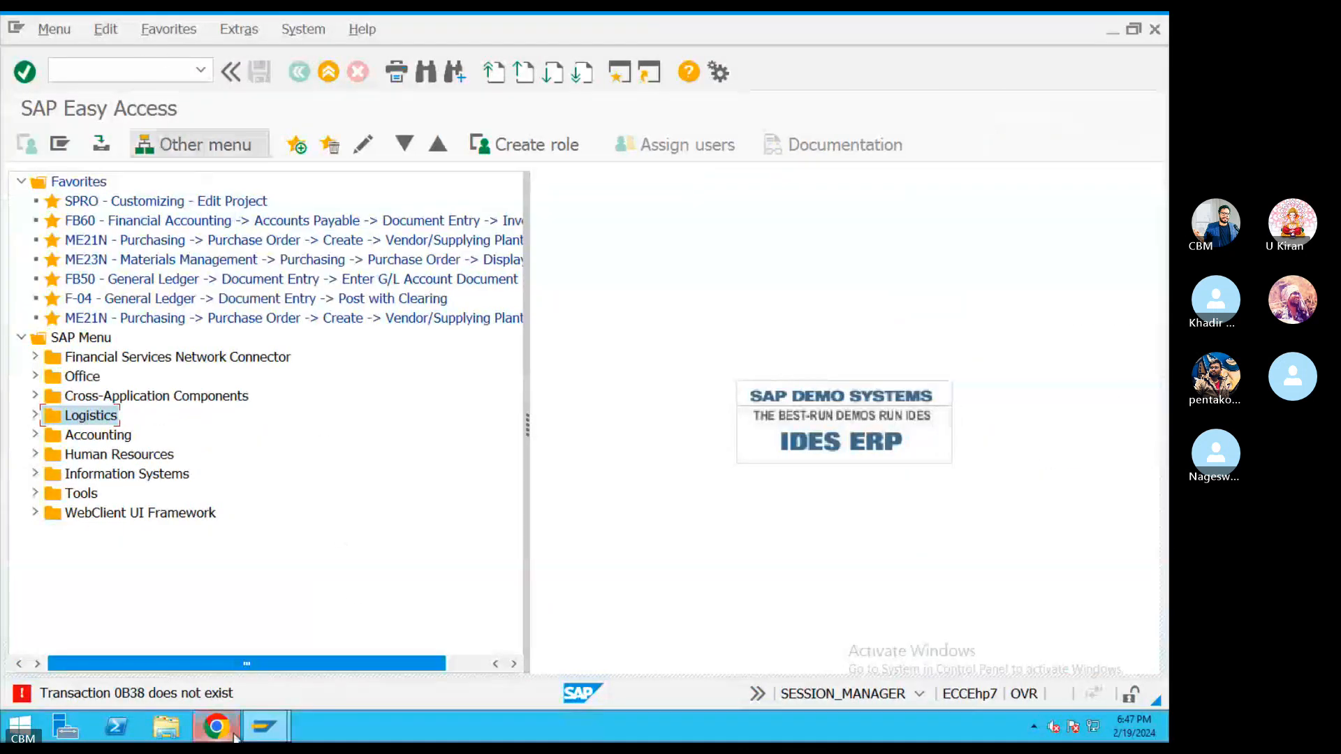
pyautogui.click(160, 66)
pyautogui.write('s')
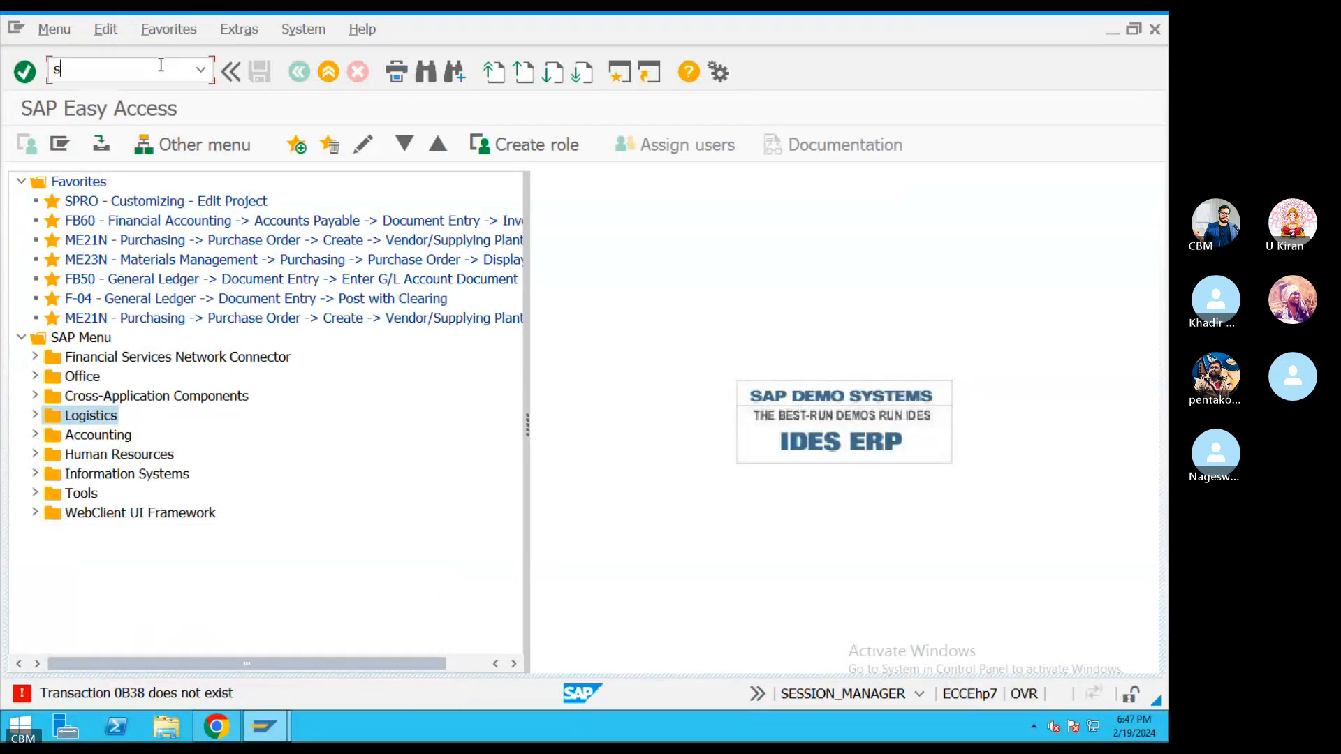
pyautogui.write('pro')
pyautogui.press('Return')
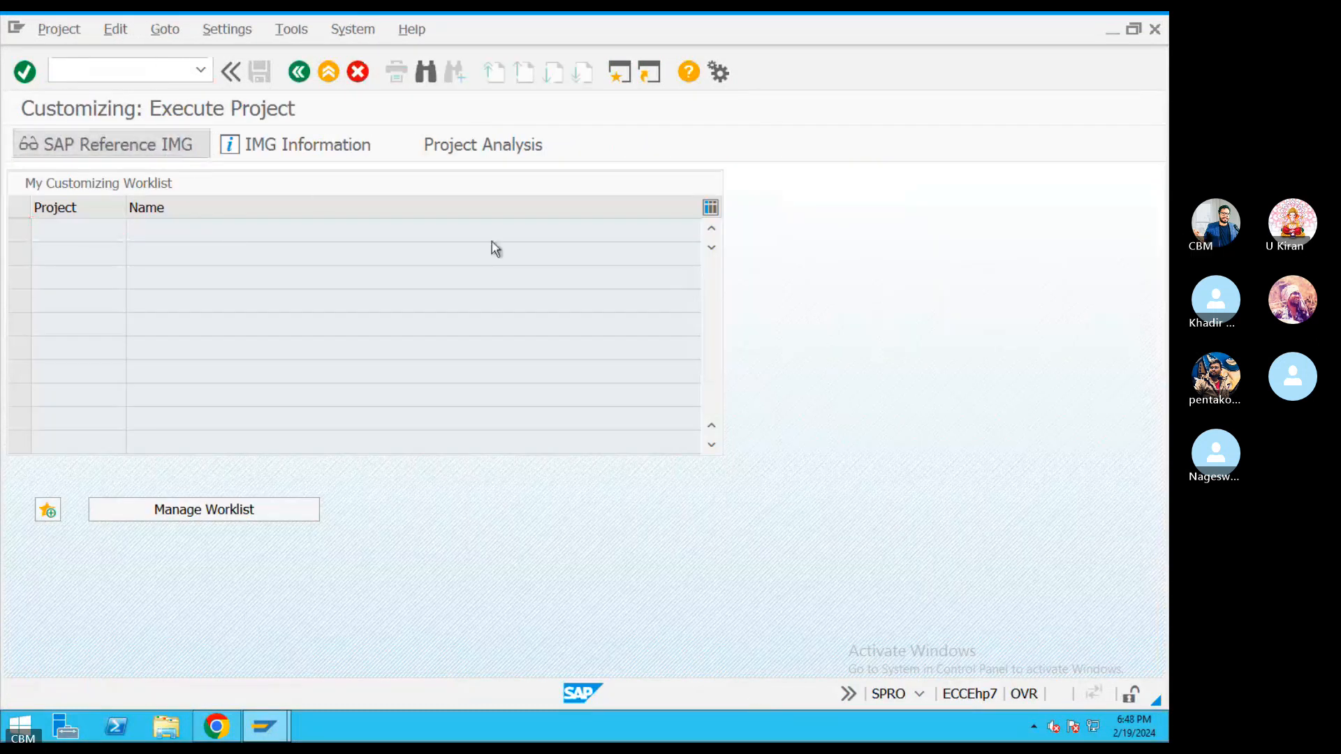
pyautogui.press('F5')
# Expand Enterprise Structure > Assignment > Financial Accounting in the IMG tree.
pyautogui.click(32, 377)
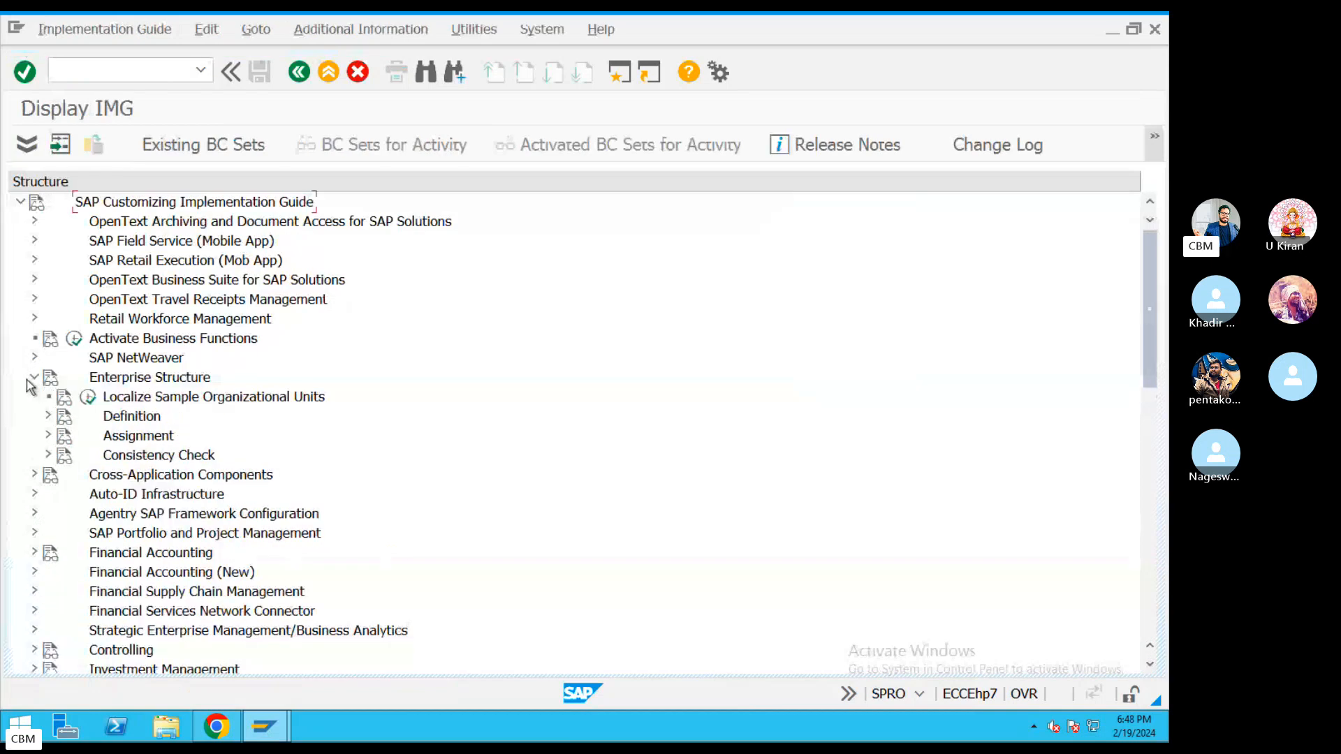
pyautogui.click(33, 378)
pyautogui.click(33, 378)
pyautogui.click(48, 435)
pyautogui.click(62, 455)
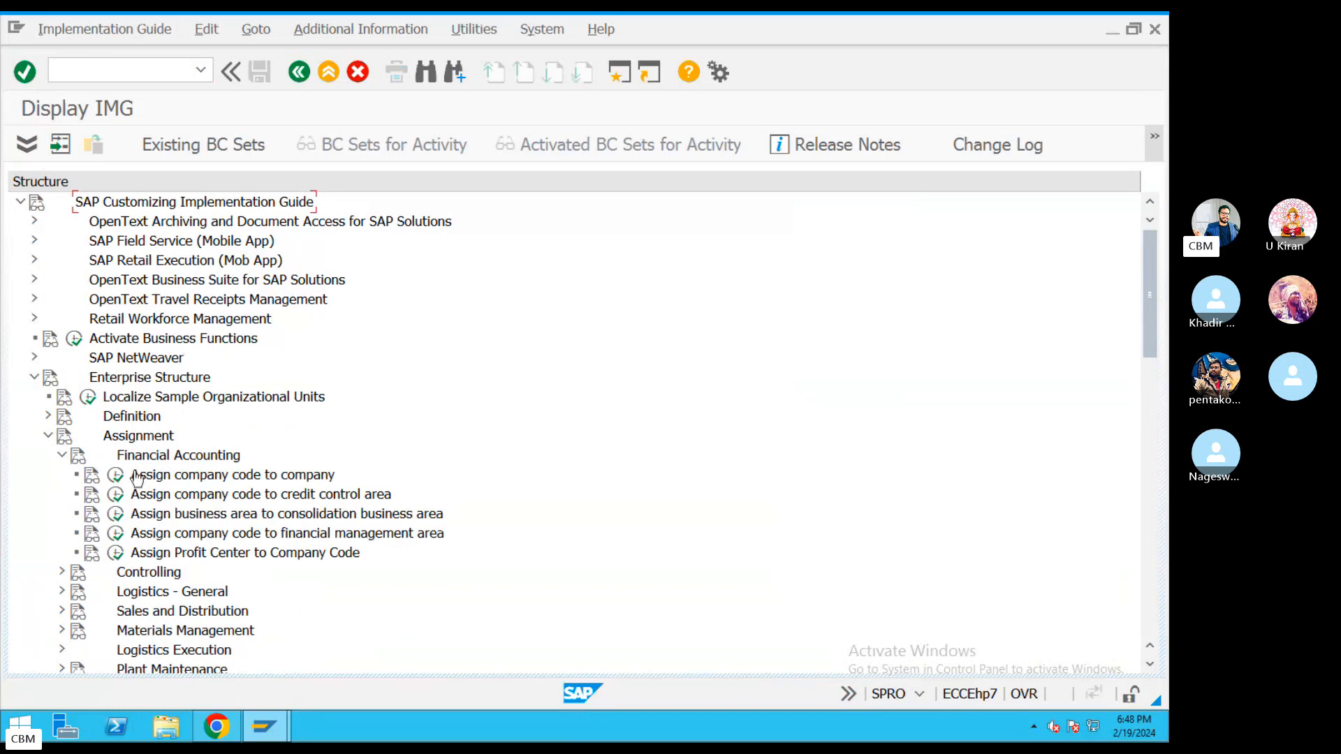
# Show IMG activity keys, widen the column, and point out the OB38 credit control key.
pyautogui.click(396, 31)
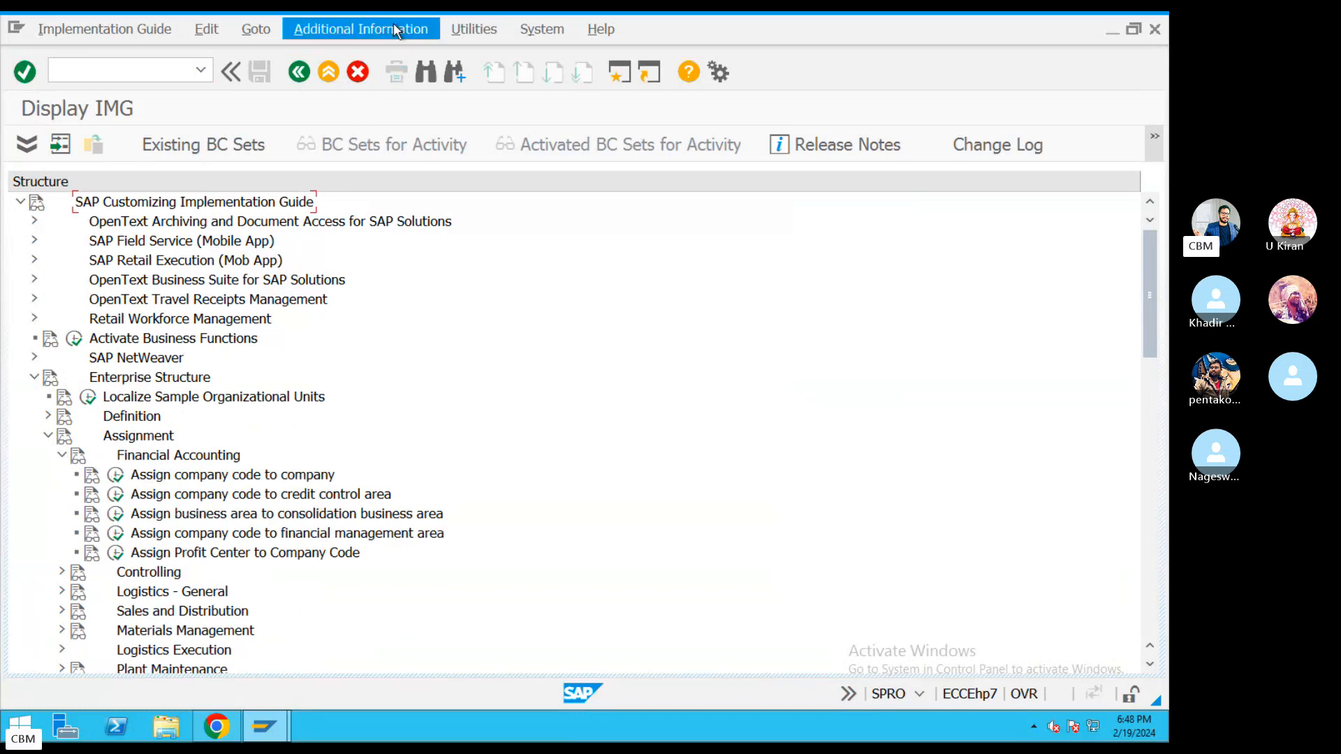
pyautogui.moveTo(419, 53)
pyautogui.moveTo(562, 80)
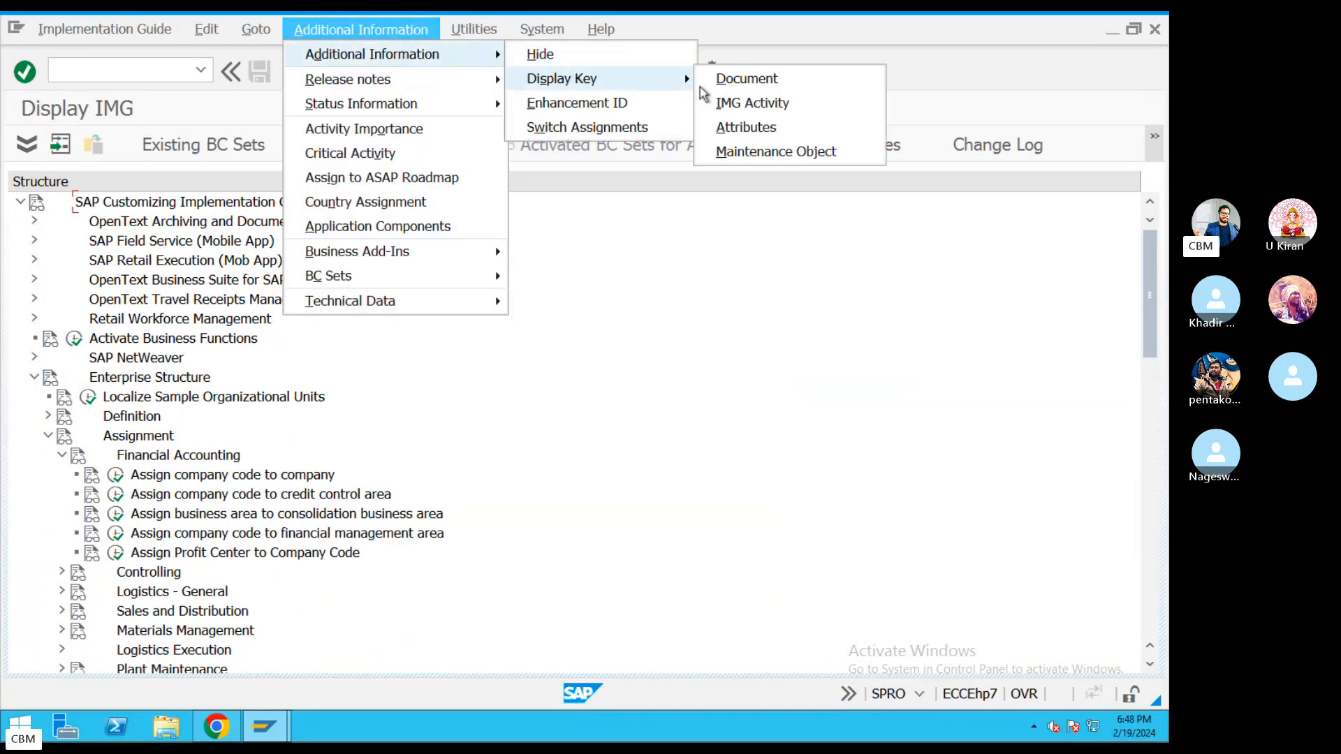
pyautogui.click(735, 114)
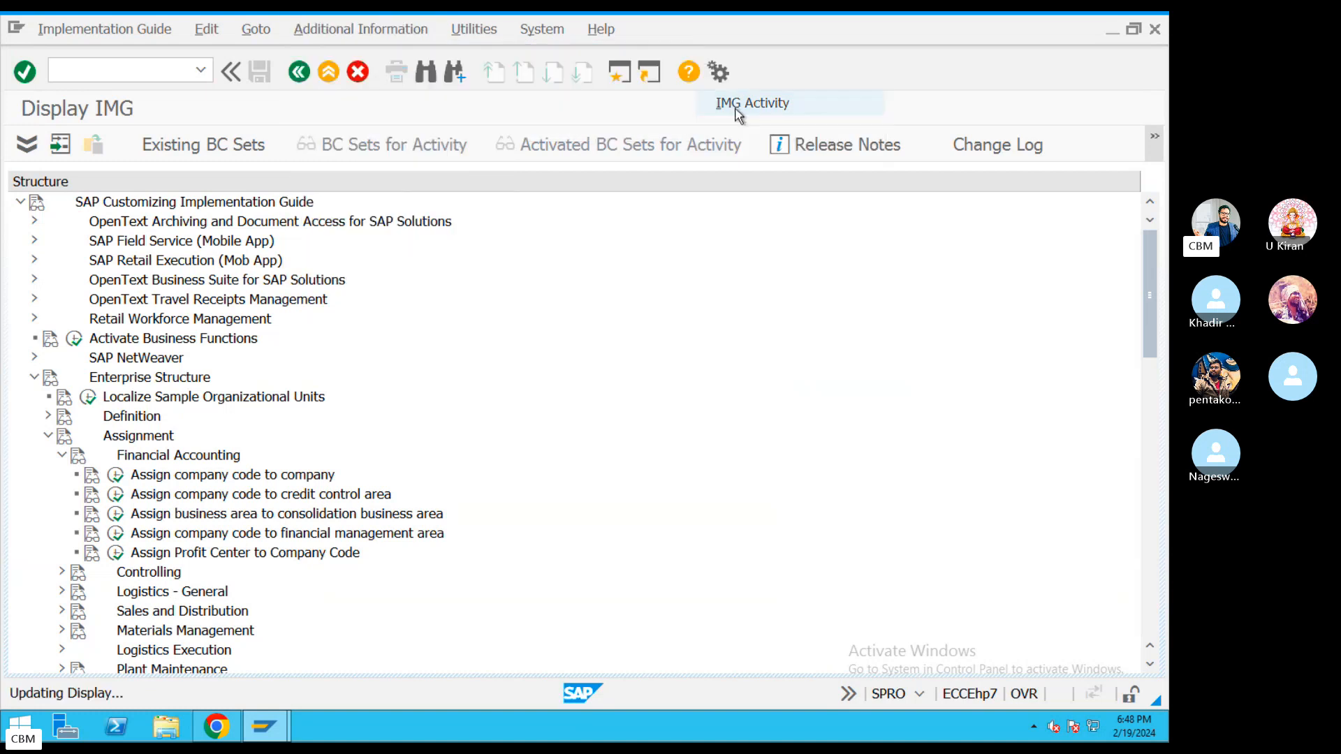
pyautogui.moveTo(867, 197); pyautogui.dragTo(869, 203)
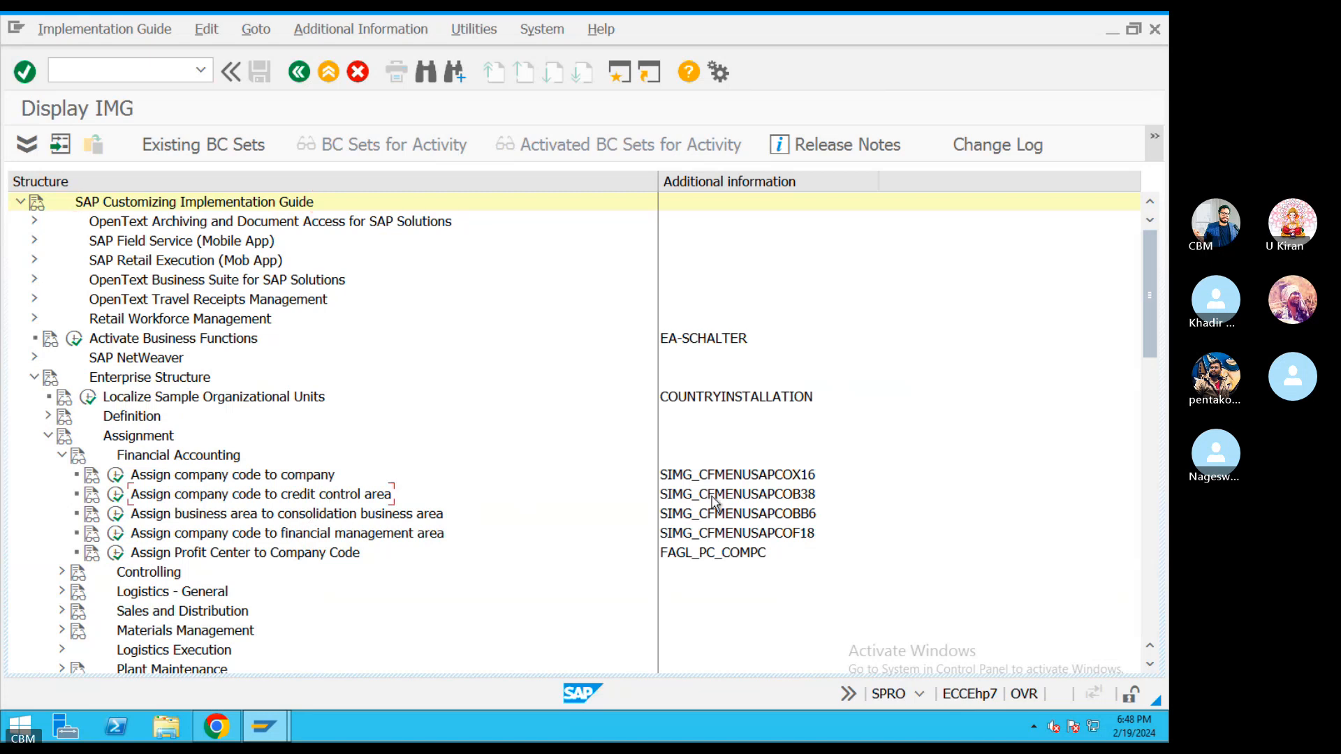
pyautogui.click(810, 497)
pyautogui.hotkey('ctrl', 'Left')
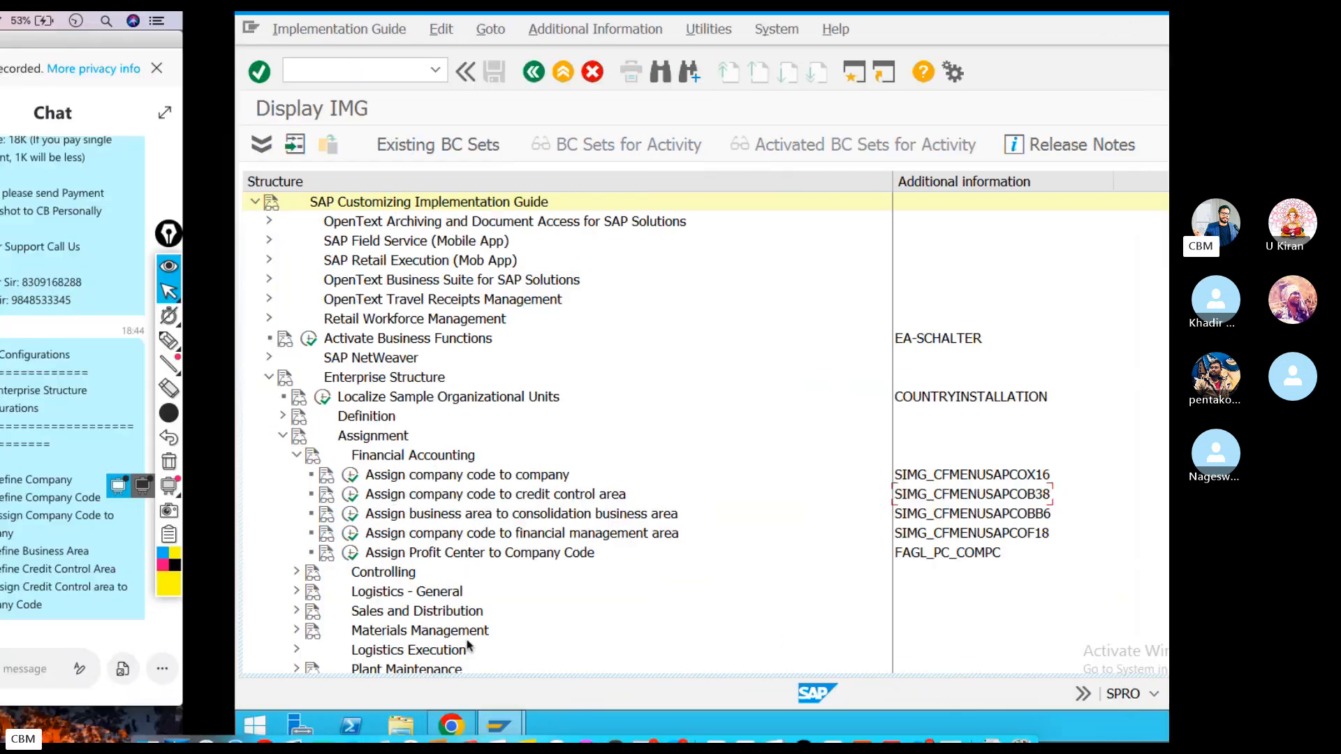
pyautogui.click(876, 698)
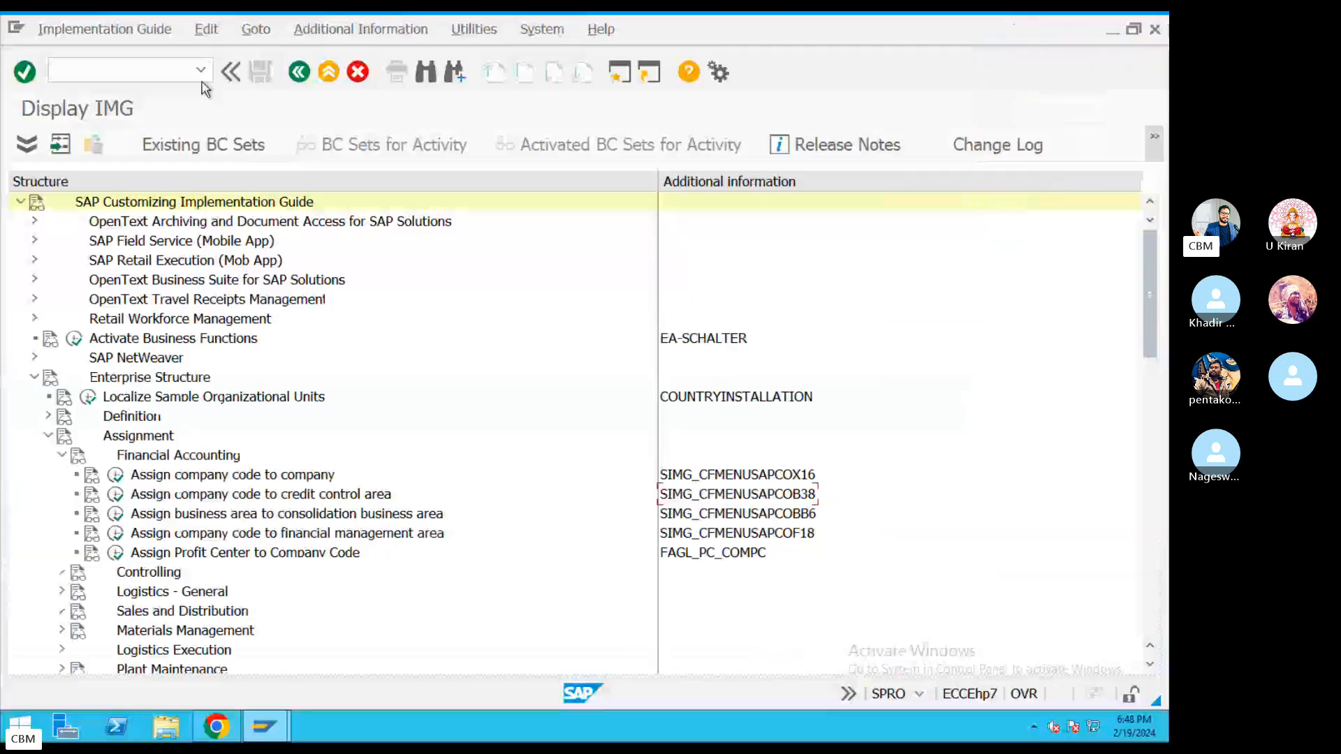
# Run OB38 in a new session, then /nox02 to list all 968 company codes.
pyautogui.click(620, 72)
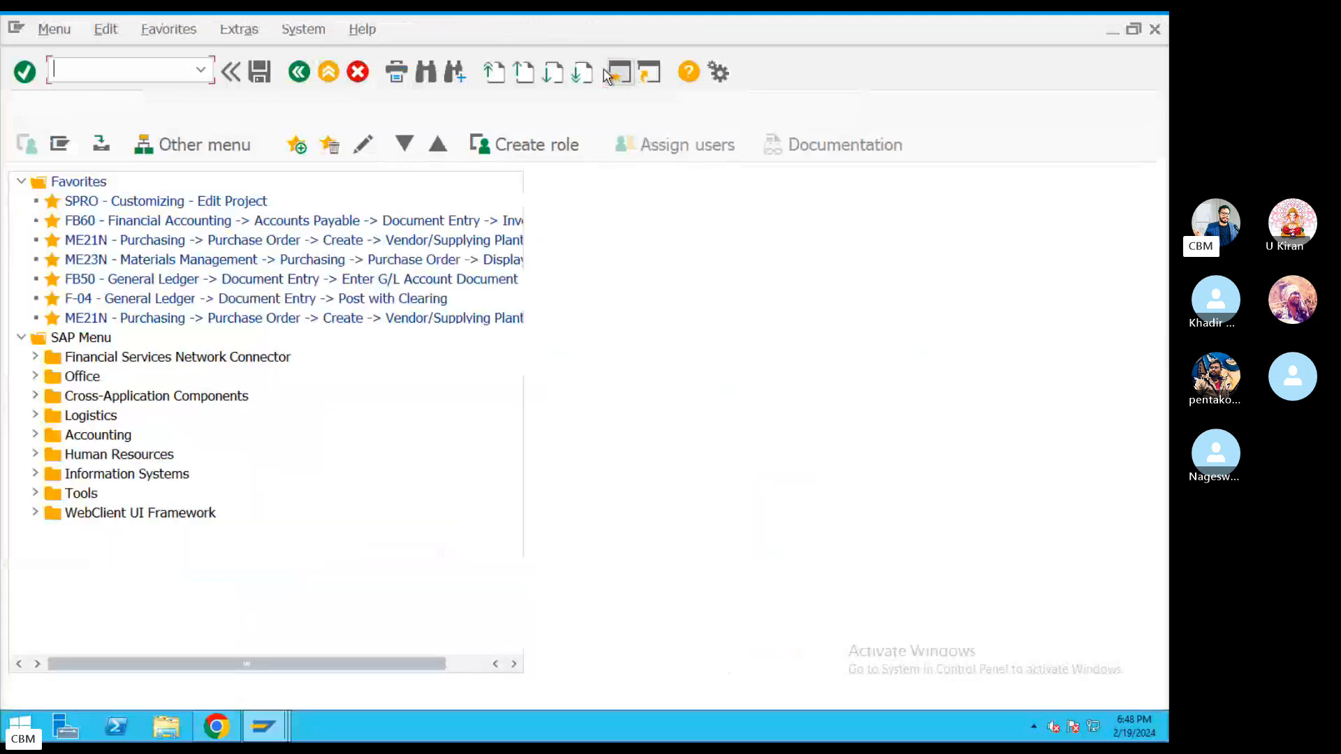
pyautogui.write('OB')
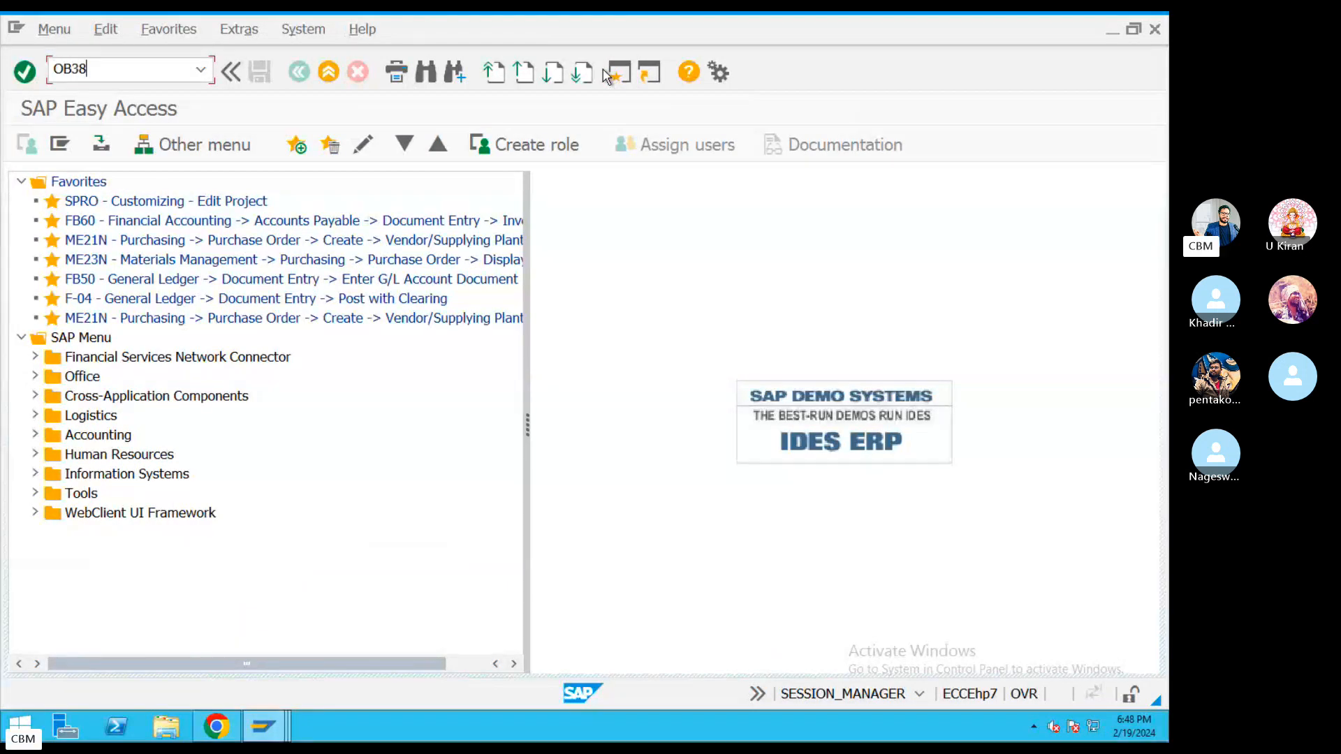
pyautogui.write('38')
pyautogui.press('Return')
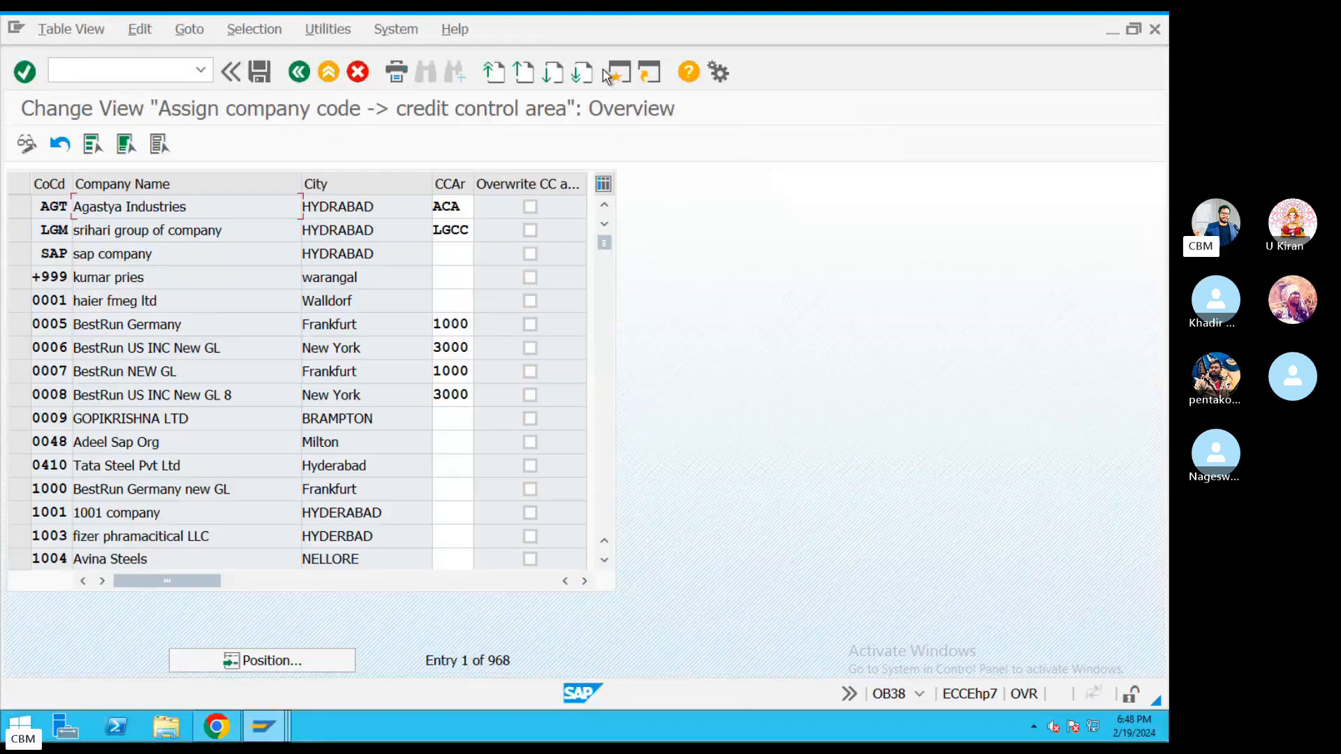
pyautogui.click(113, 69)
pyautogui.write('/nox02')
pyautogui.press('Return')
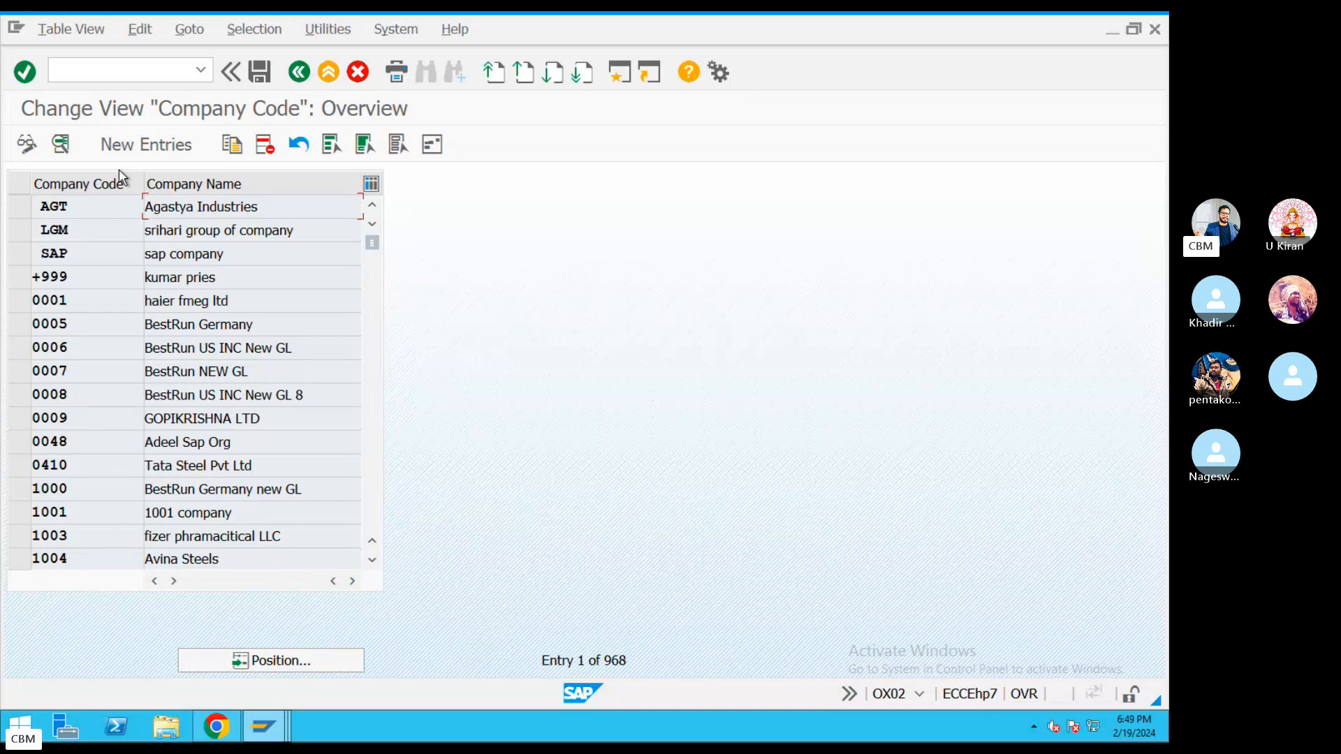
pyautogui.press('super+Tab')
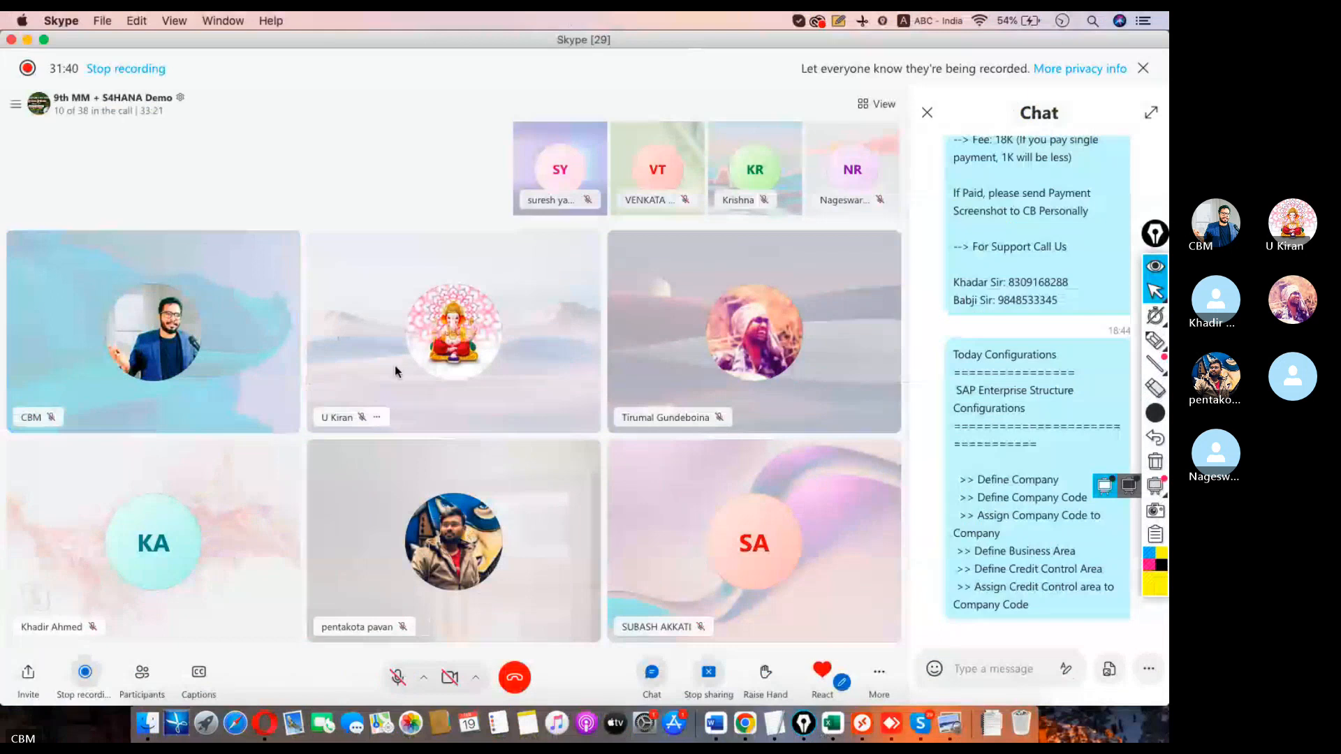
# Mute the microphone and highlight the six configuration step lines in the notes.
pyautogui.click(399, 675)
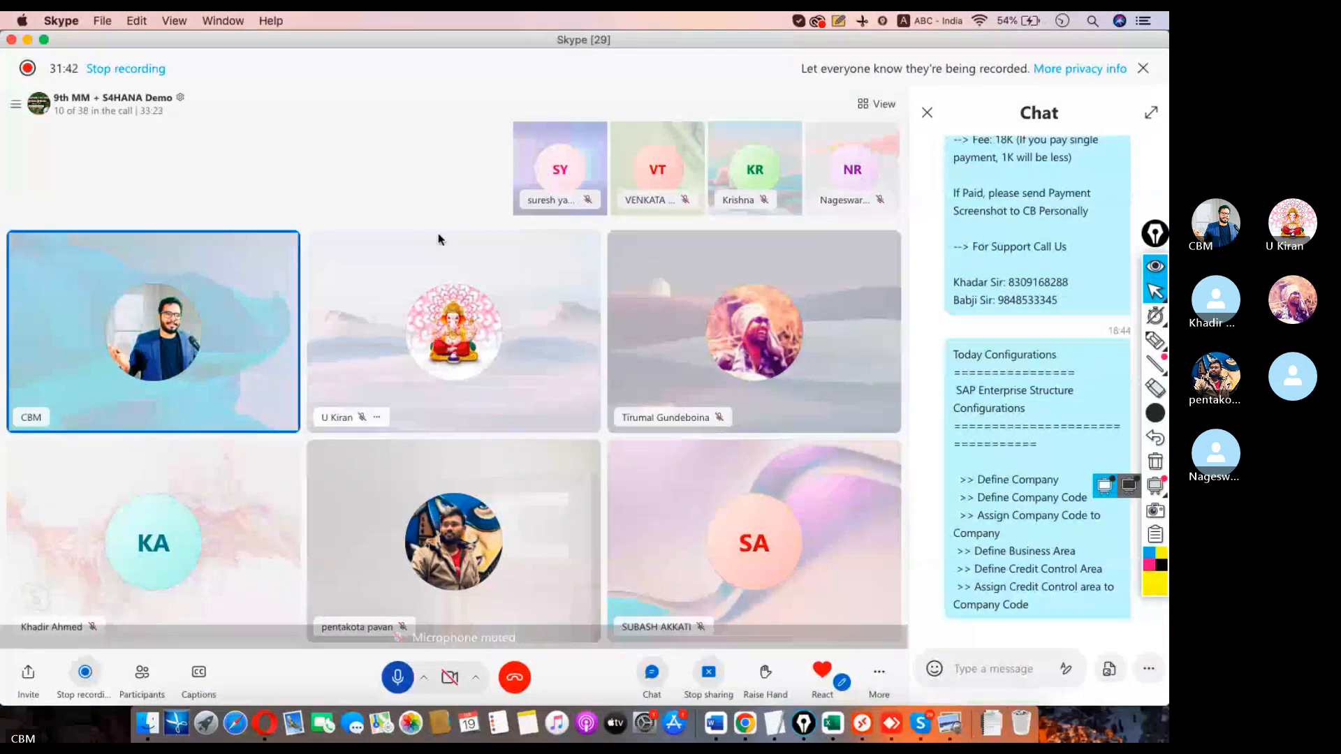
pyautogui.press('super+Tab')
pyautogui.doubleClick(260, 262)
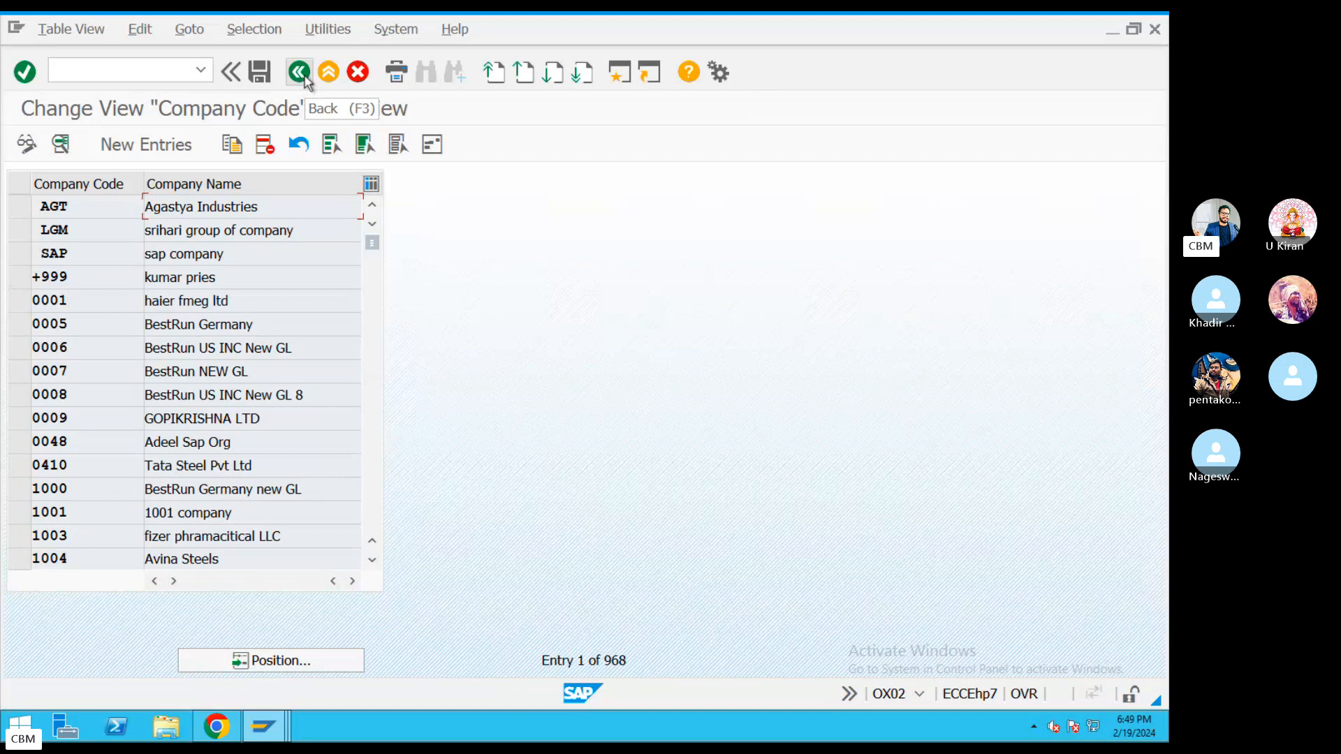
pyautogui.press('super+Tab')
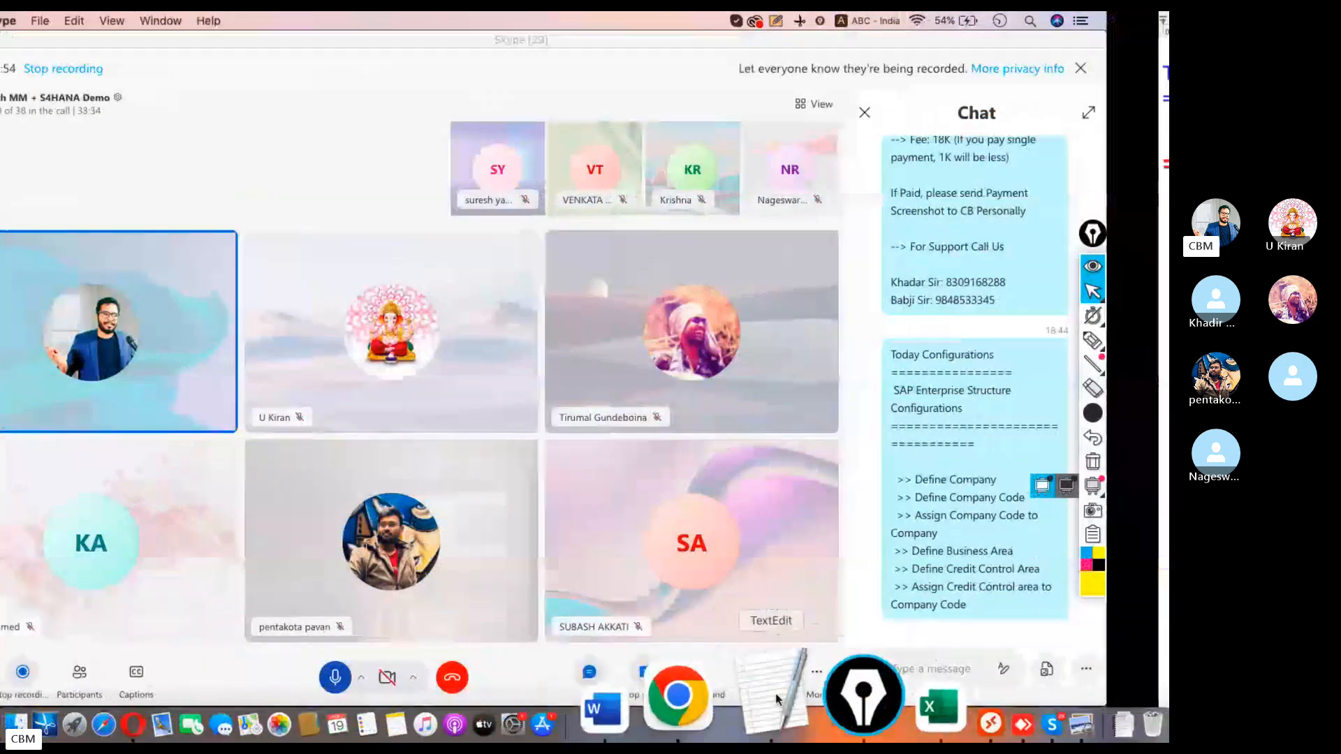
pyautogui.click(776, 698)
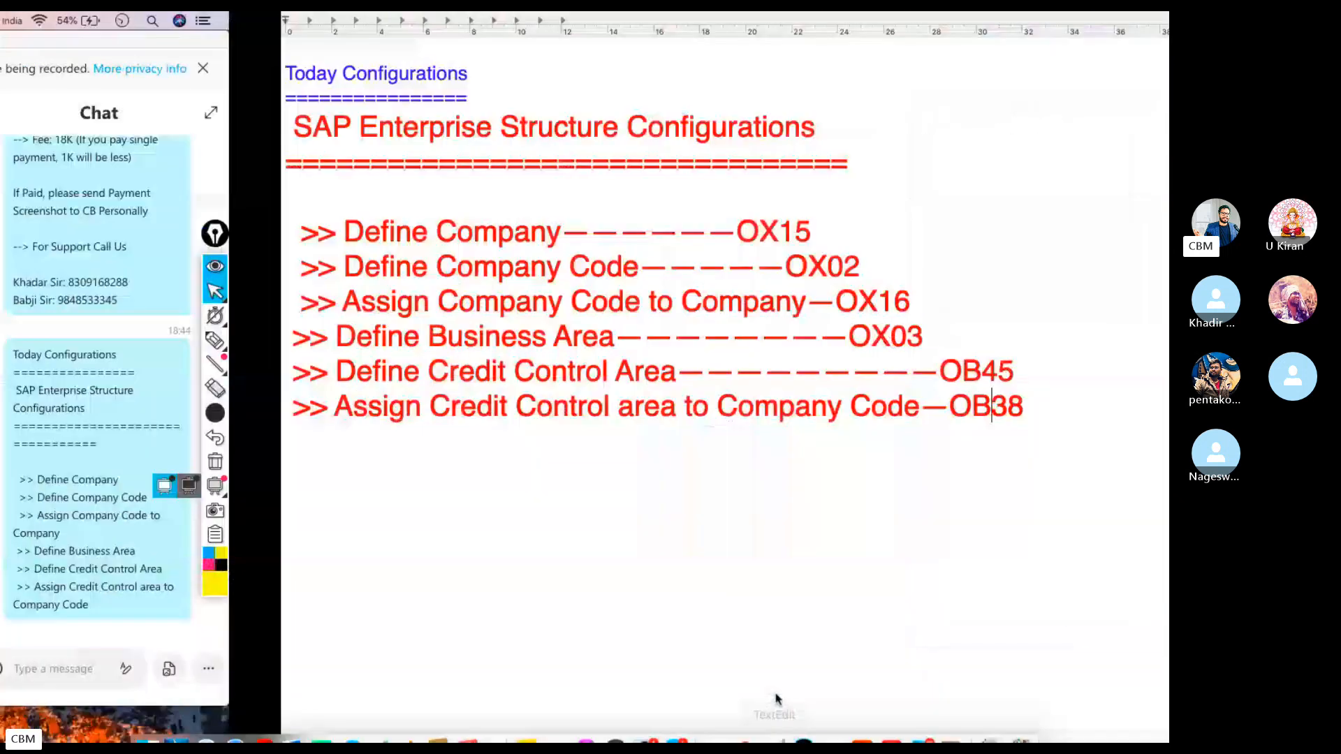
pyautogui.moveTo(743, 407); pyautogui.dragTo(819, 392)
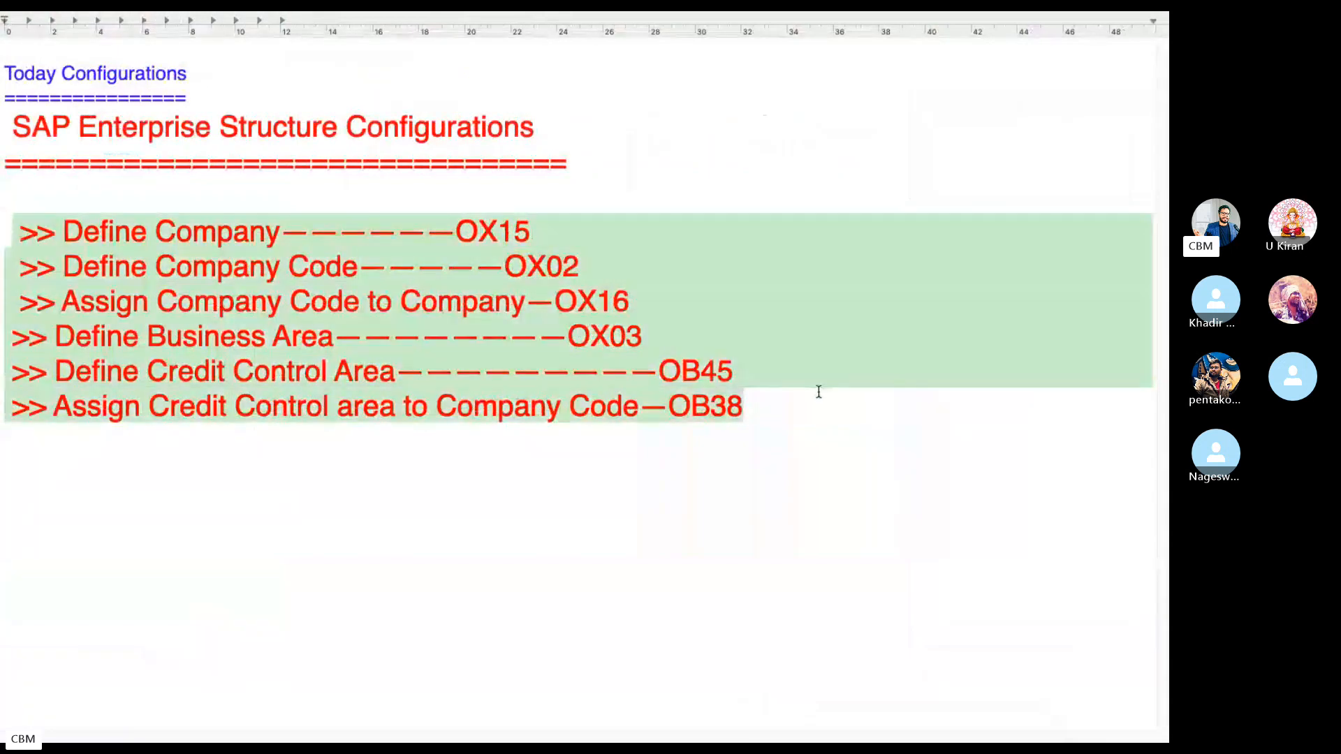
pyautogui.click(843, 323)
# Return the SAP session to the Easy Access screen and go back to the call.
pyautogui.hotkey('ctrl', 'Left')
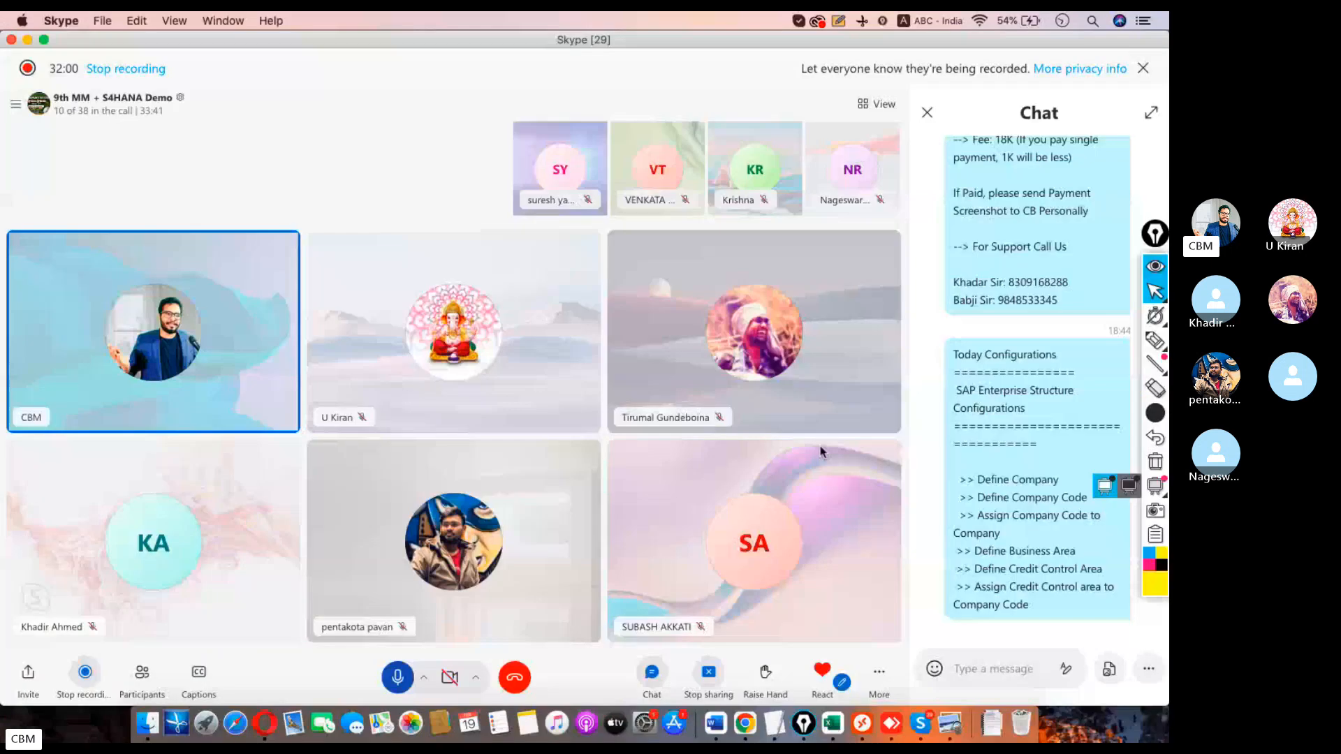
pyautogui.click(865, 690)
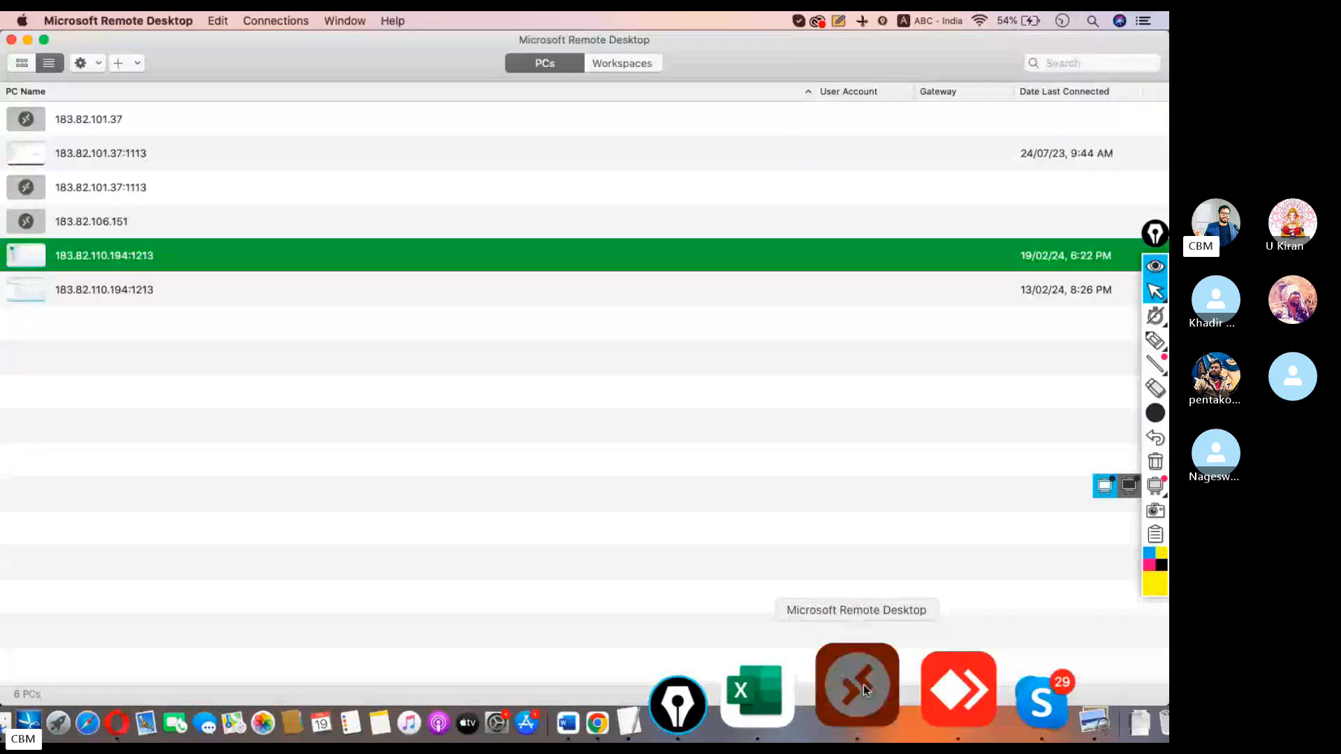
pyautogui.click(863, 685)
pyautogui.click(298, 73)
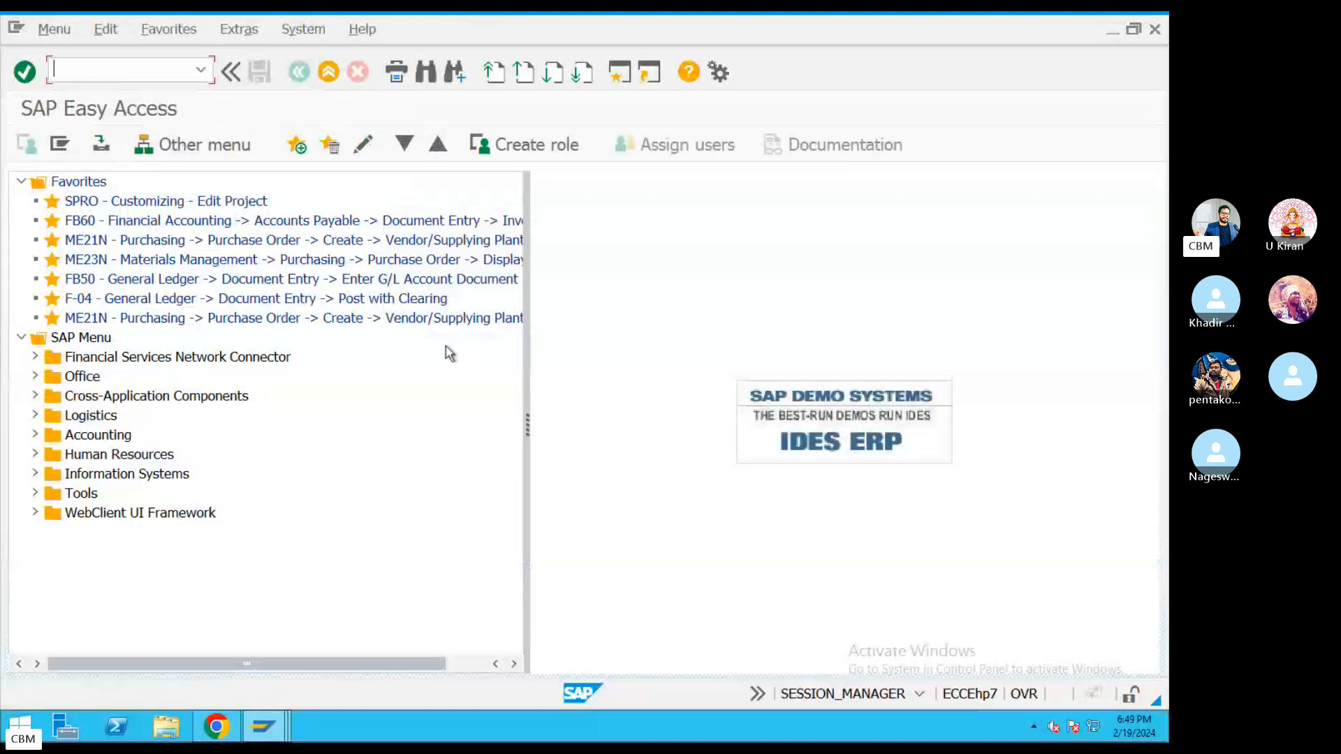
pyautogui.hotkey('ctrl', 'Left')
# Scroll back through the call chat and open the shared phone screenshot in the viewer.
pyautogui.scroll(1, 970, 408)
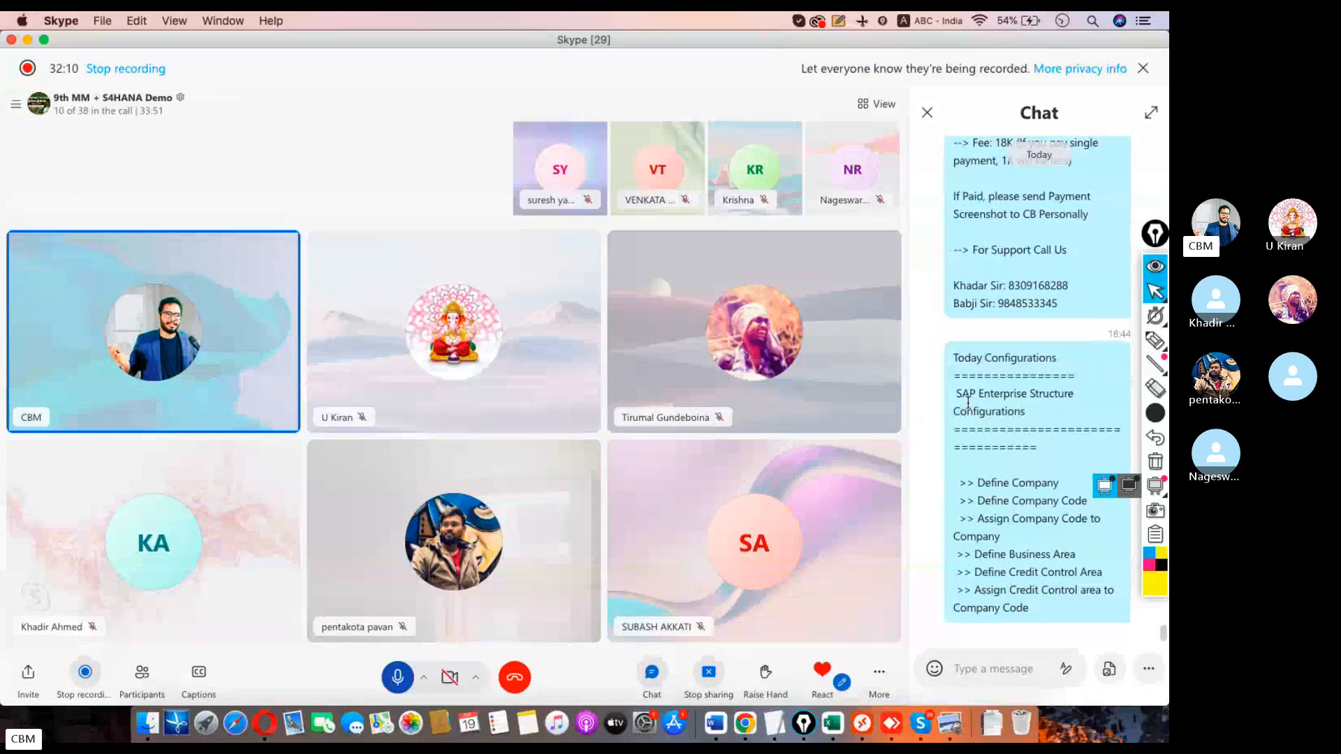
pyautogui.scroll(2, 953, 391)
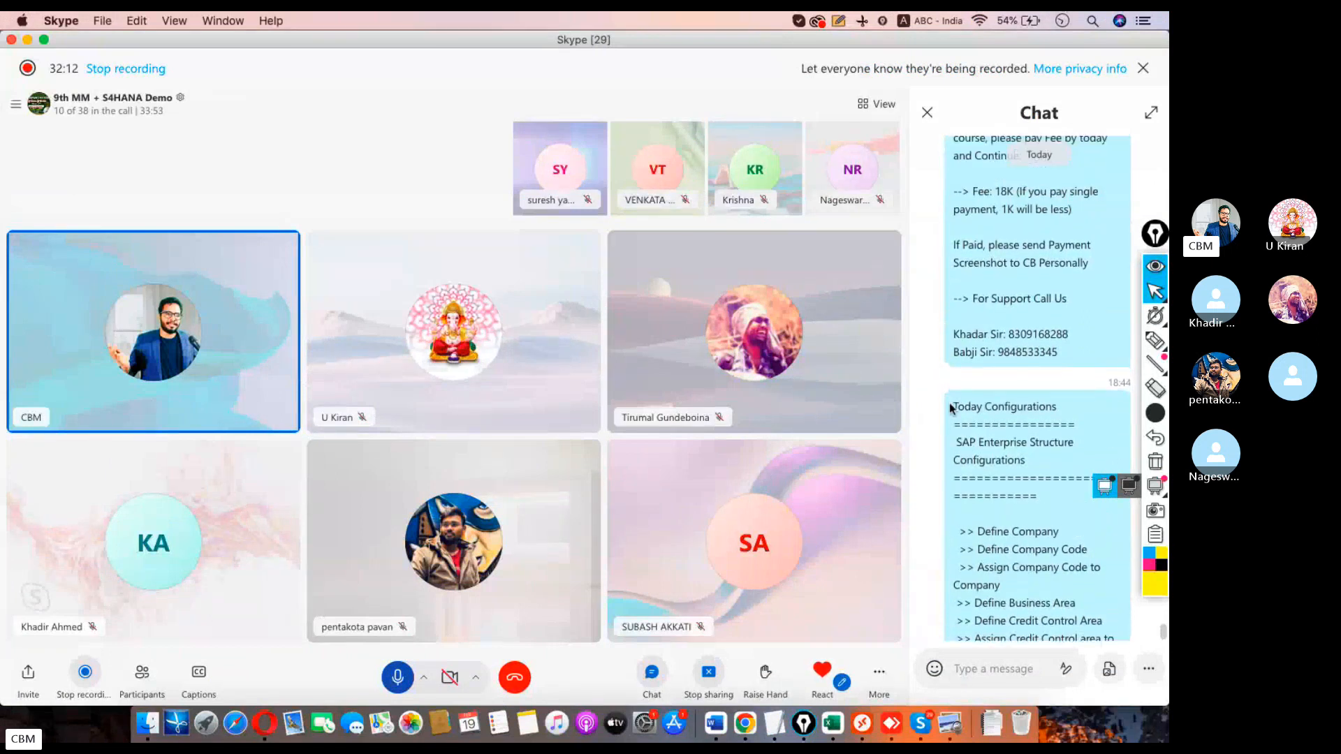
pyautogui.scroll(3, 944, 377)
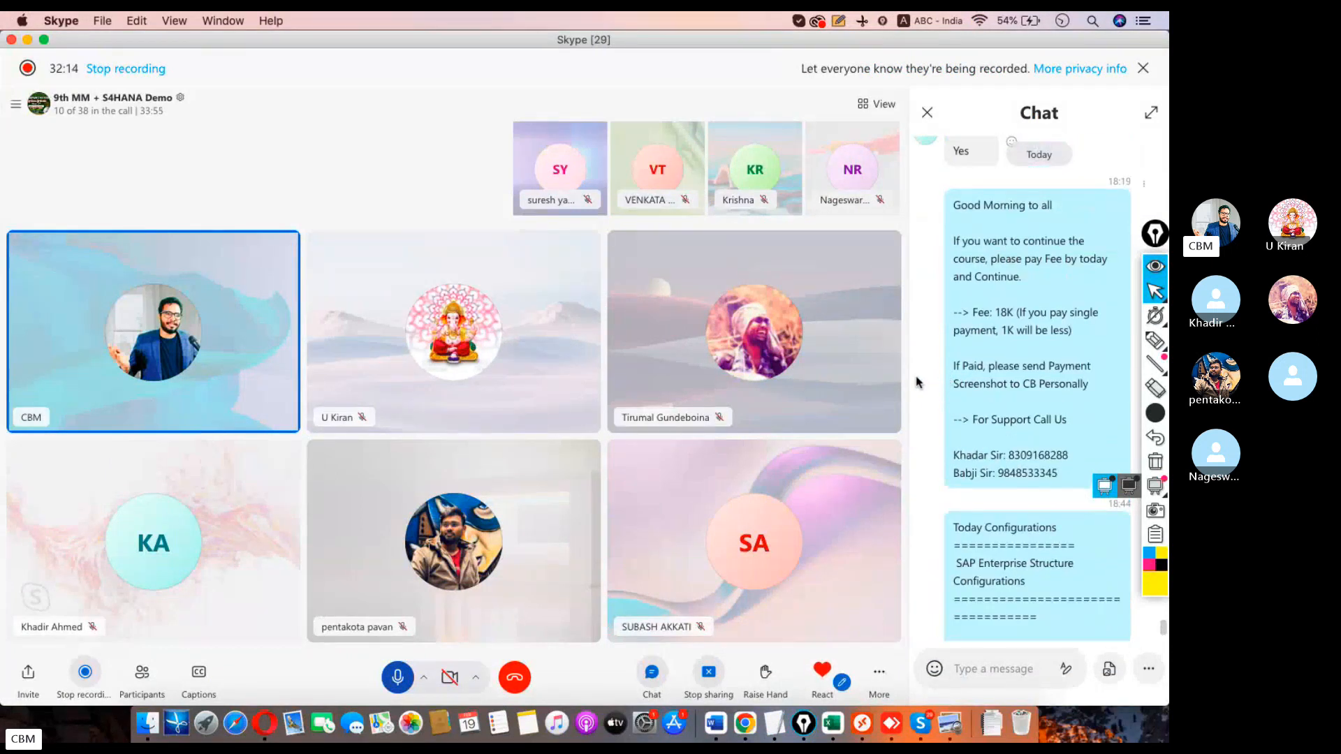
pyautogui.scroll(-4, 928, 384)
pyautogui.scroll(10, 1016, 411)
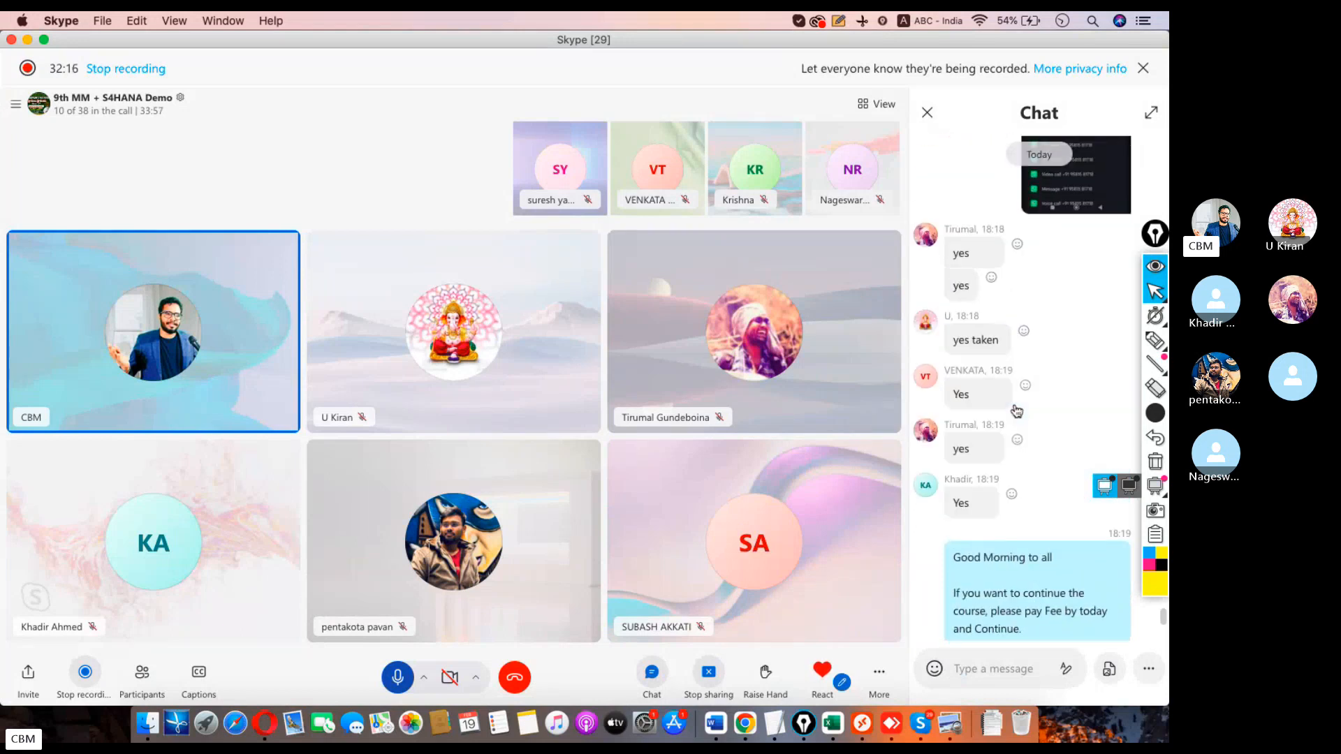
pyautogui.scroll(5, 1016, 411)
pyautogui.click(1053, 371)
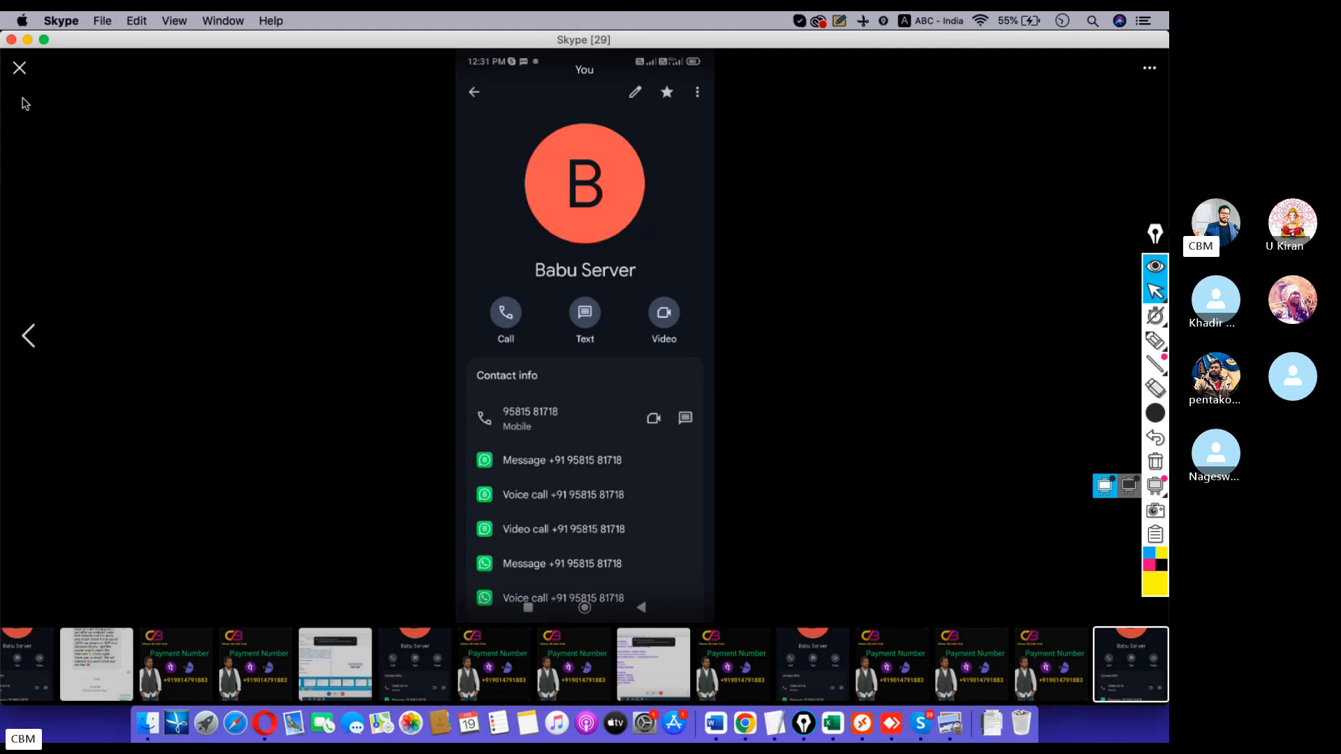
# Close the image viewer and forward the shared video to the 9th MM + S4HANA Demo chat.
pyautogui.click(18, 76)
pyautogui.scroll(5, 1004, 506)
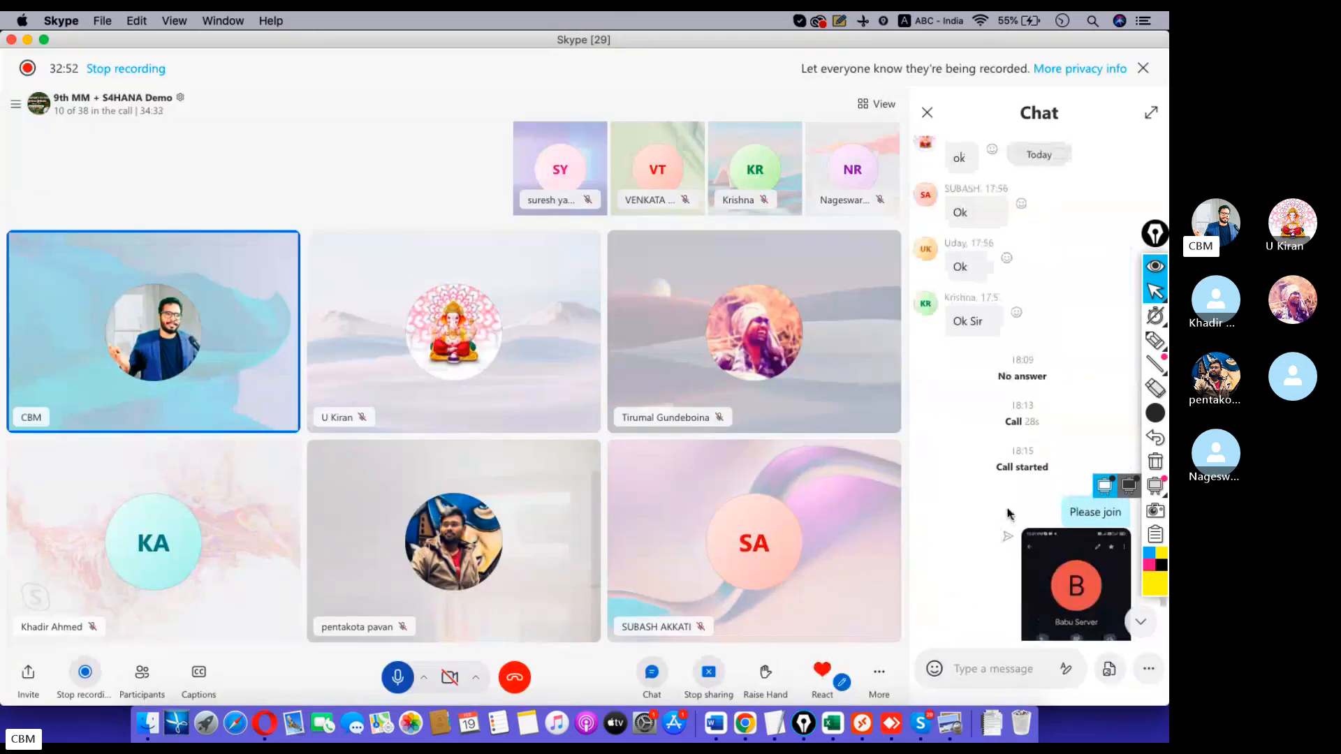
pyautogui.scroll(10, 1003, 506)
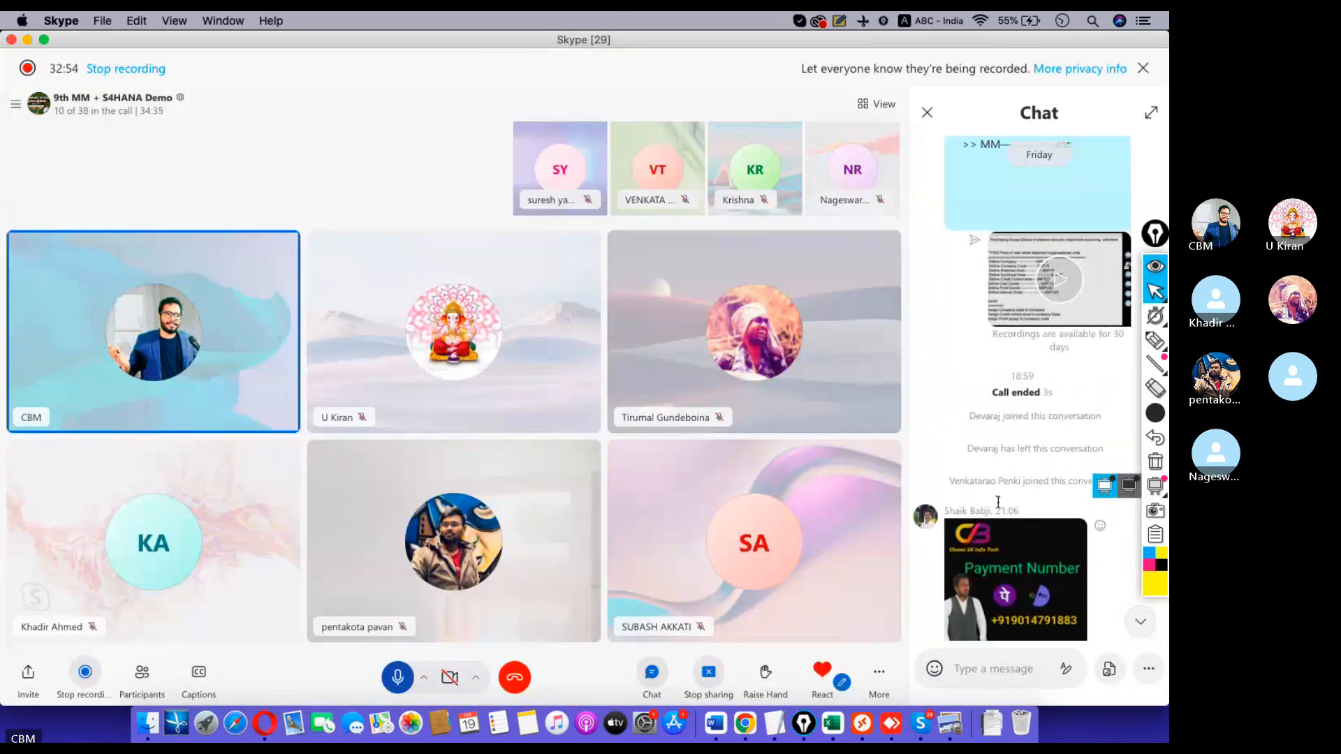
pyautogui.scroll(-3, 1013, 508)
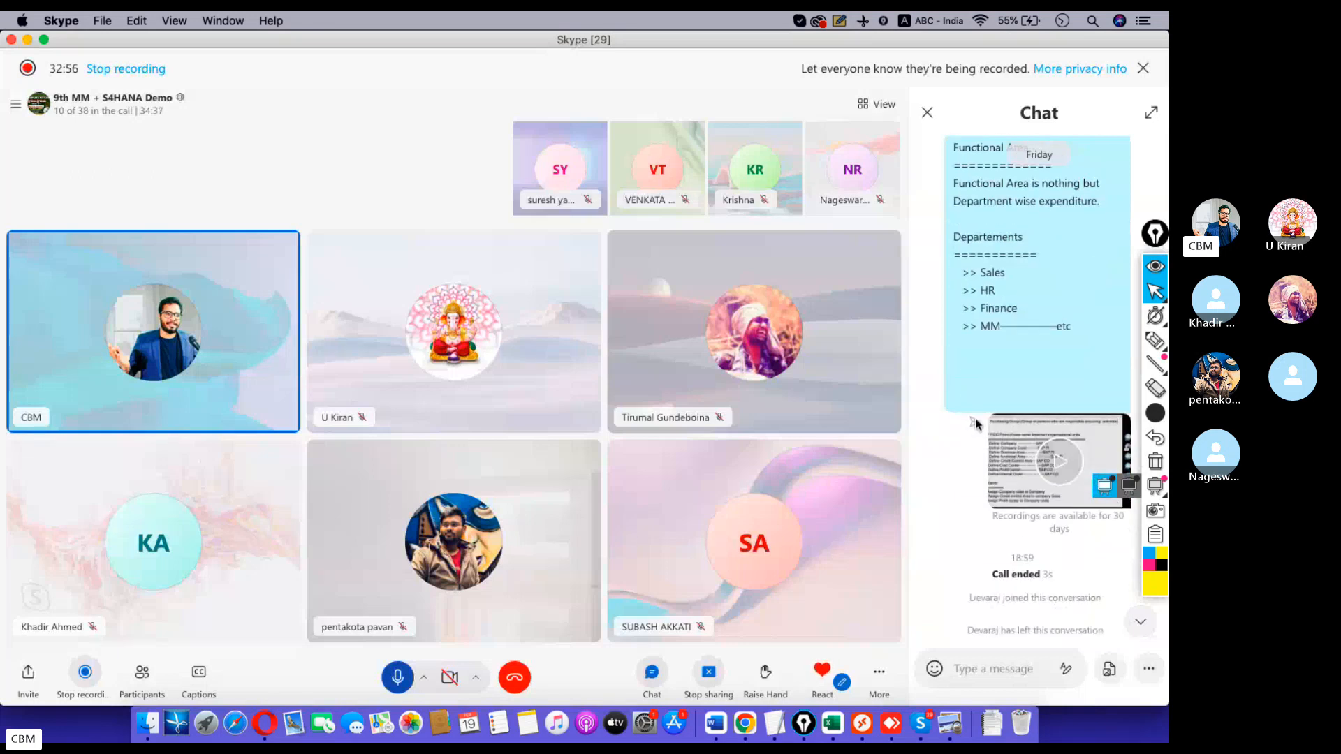
pyautogui.click(974, 417)
pyautogui.click(734, 389)
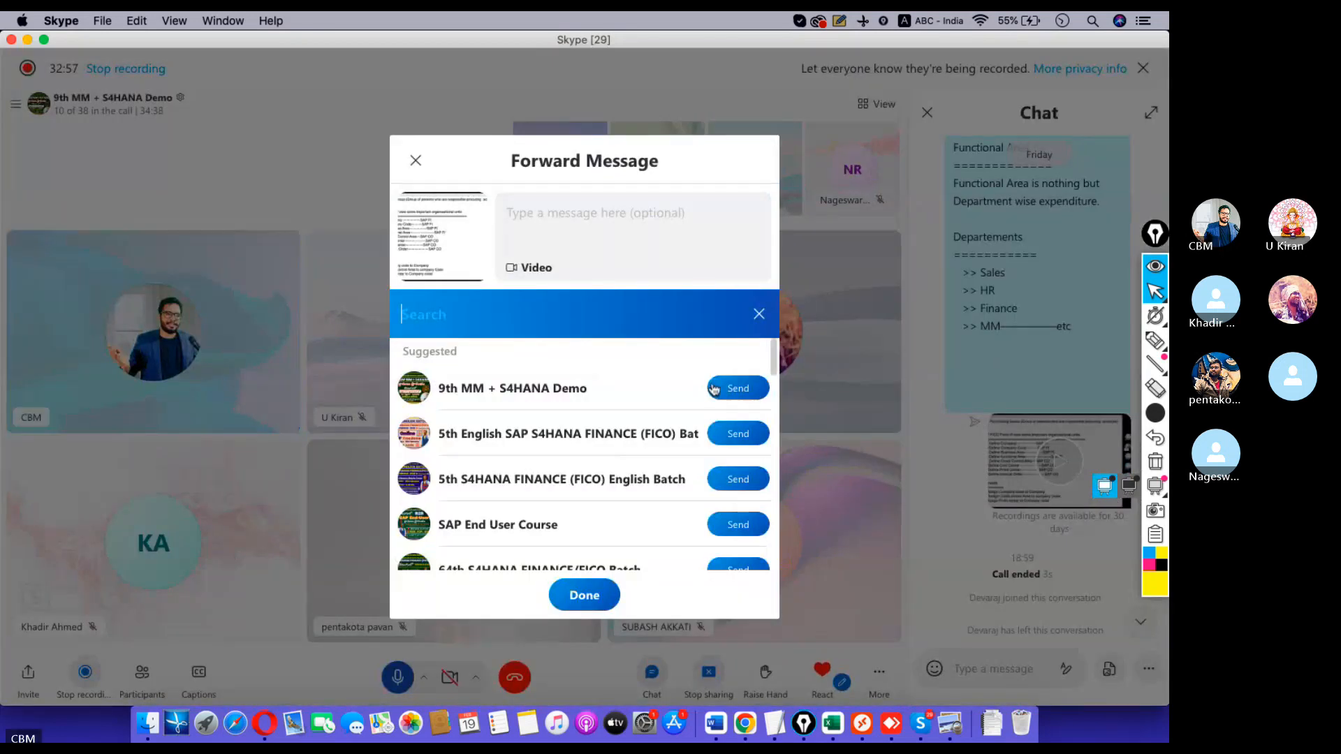
pyautogui.click(593, 609)
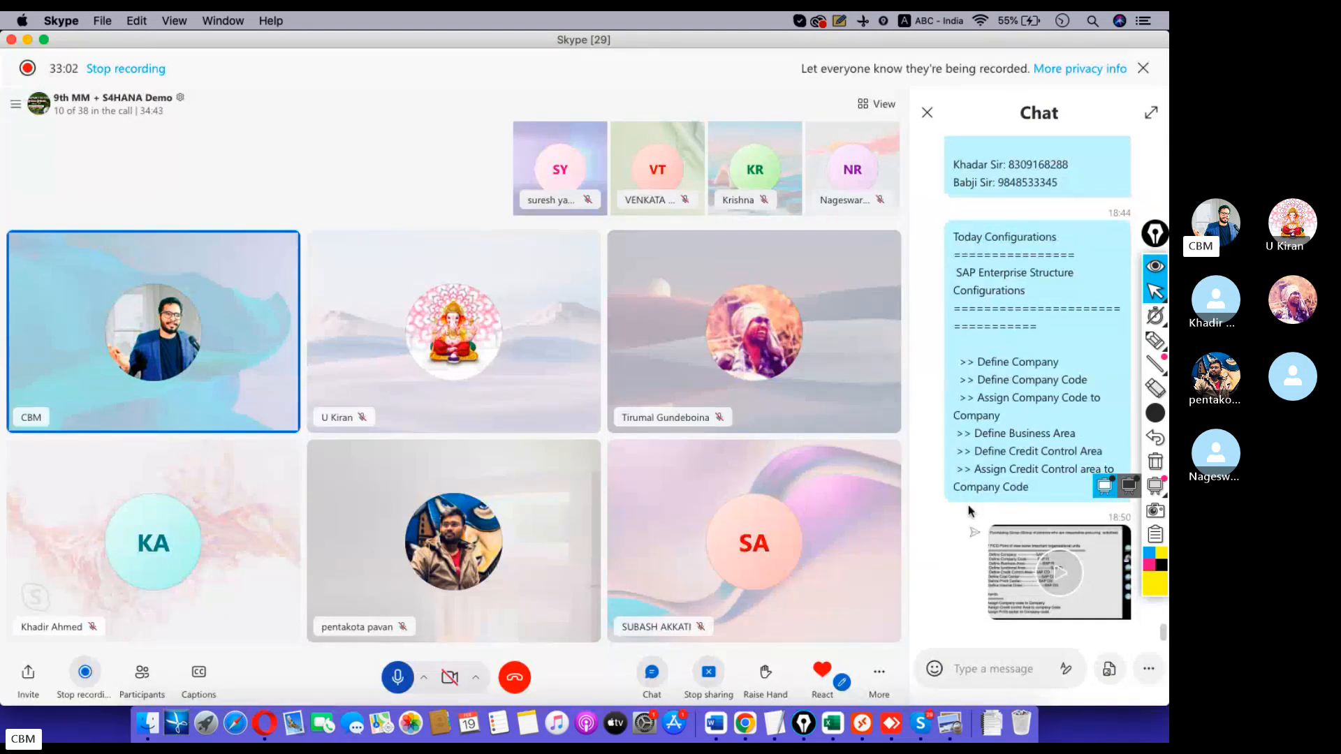
# Copy the 'For Support Call Us' contact lines and post them as a new chat message.
pyautogui.scroll(5, 949, 471)
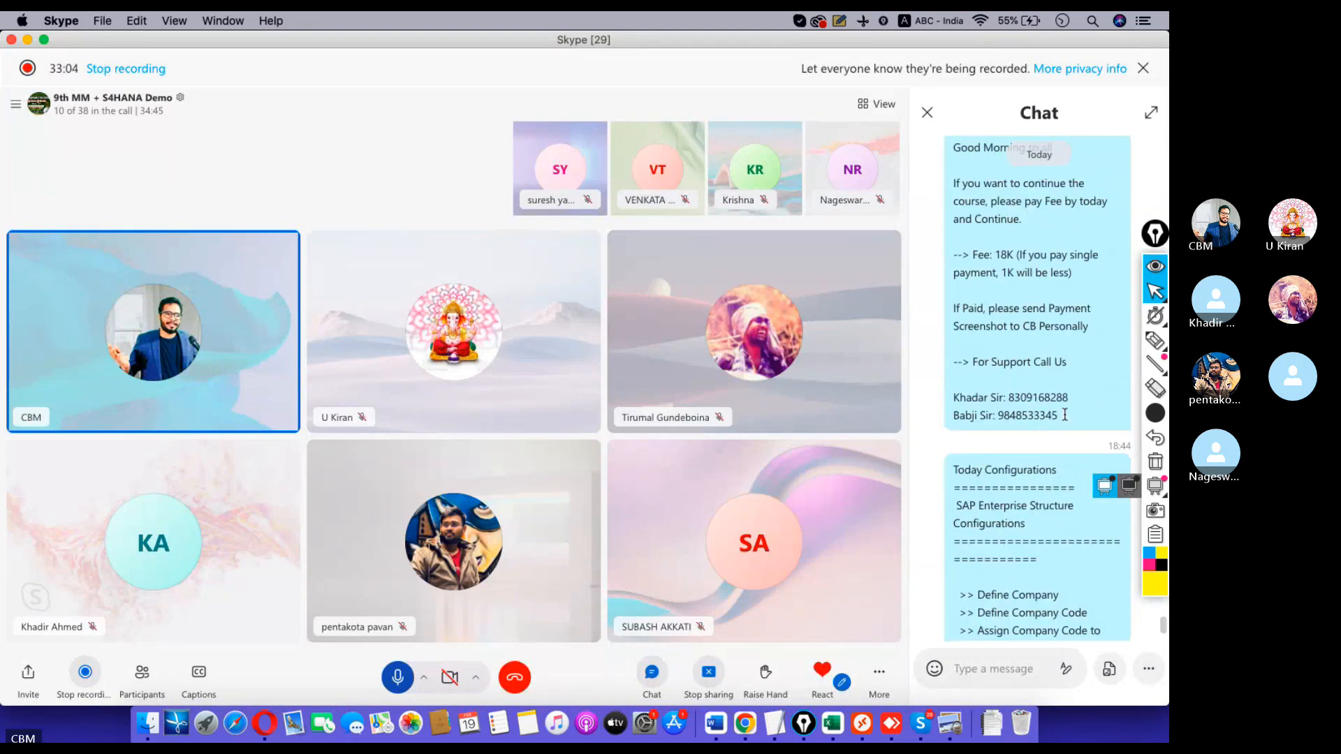
pyautogui.moveTo(1059, 415); pyautogui.dragTo(931, 368)
pyautogui.press('super+c')
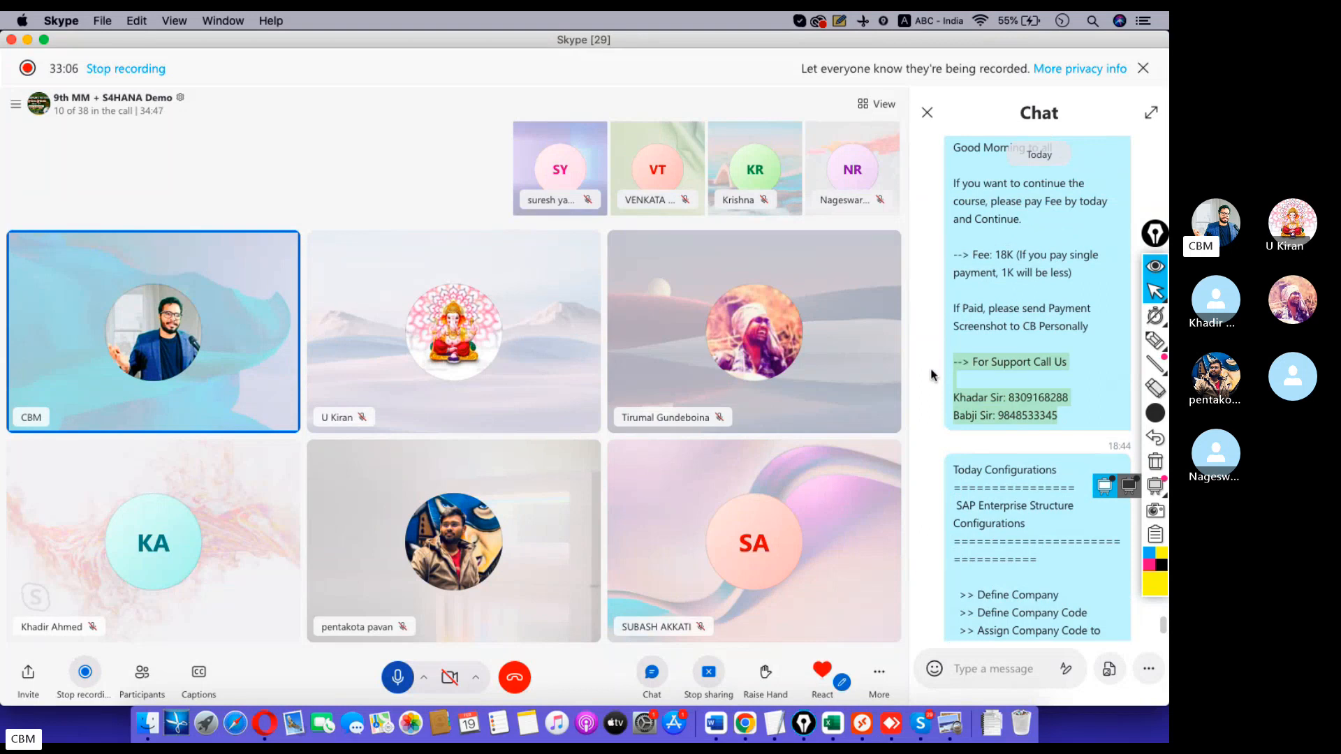
pyautogui.click(972, 666)
pyautogui.press('super+v')
pyautogui.press('Return')
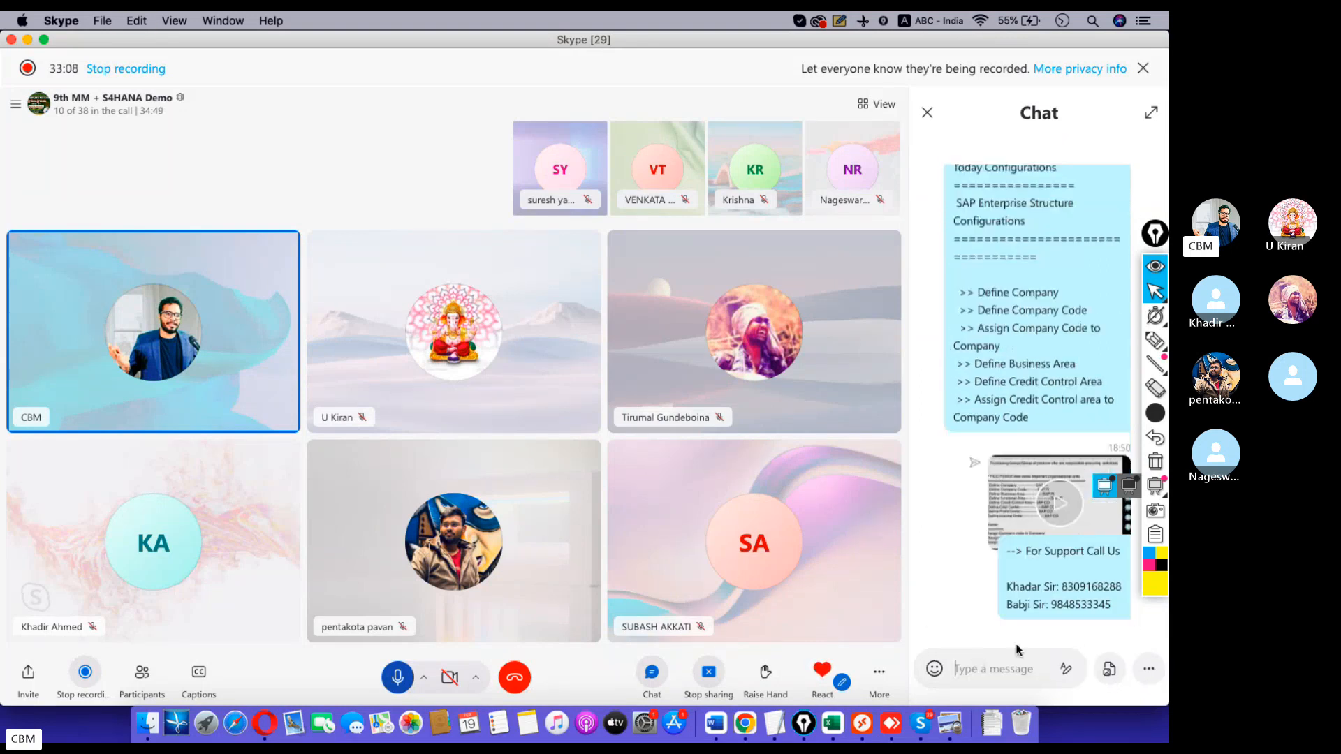